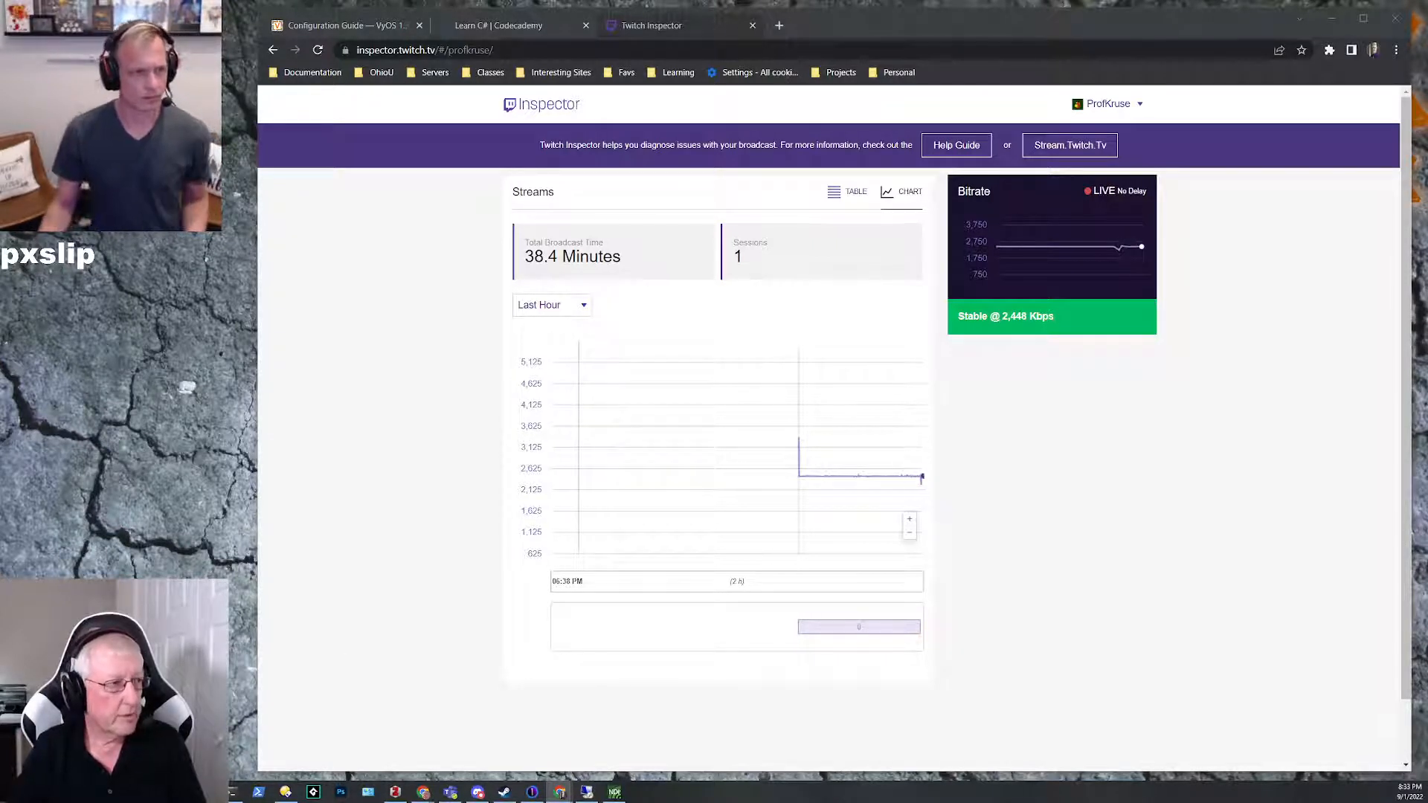
# Step: Switch to the terminal, enlarge its text and examine the jitter and loss figures of the 220–230 second interval
pyautogui.click(231, 793)
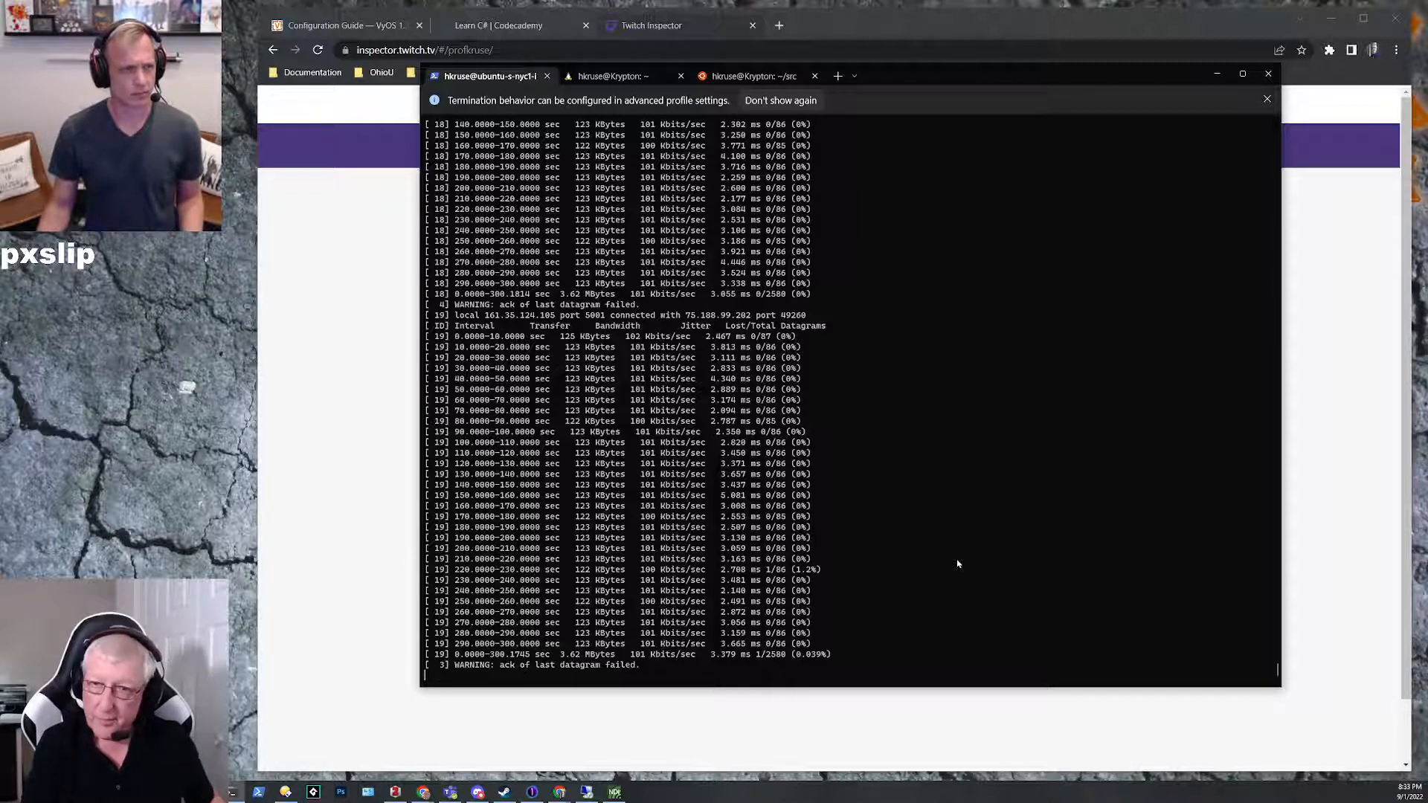
pyautogui.hotkey('ctrl', '+')
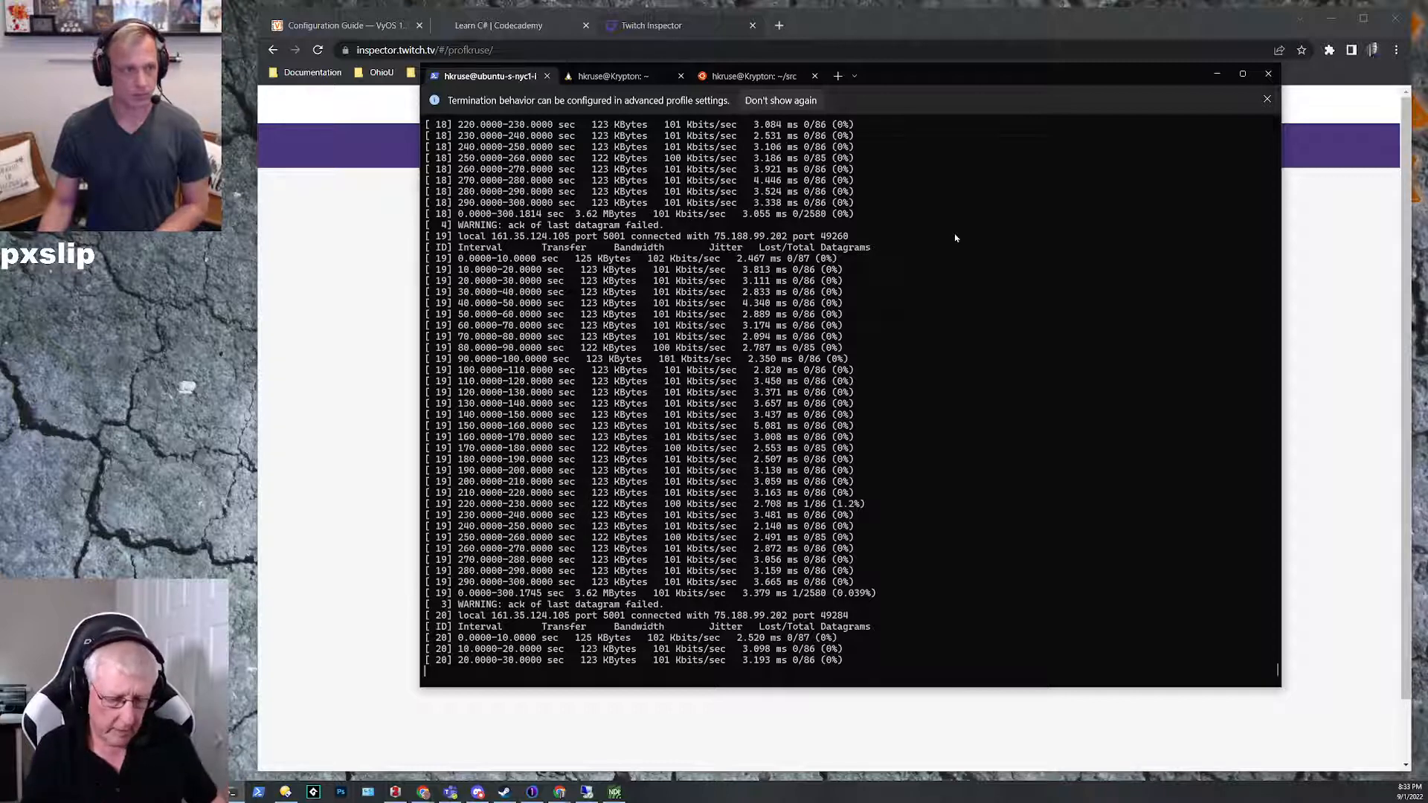
pyautogui.hotkey('ctrl', '+')
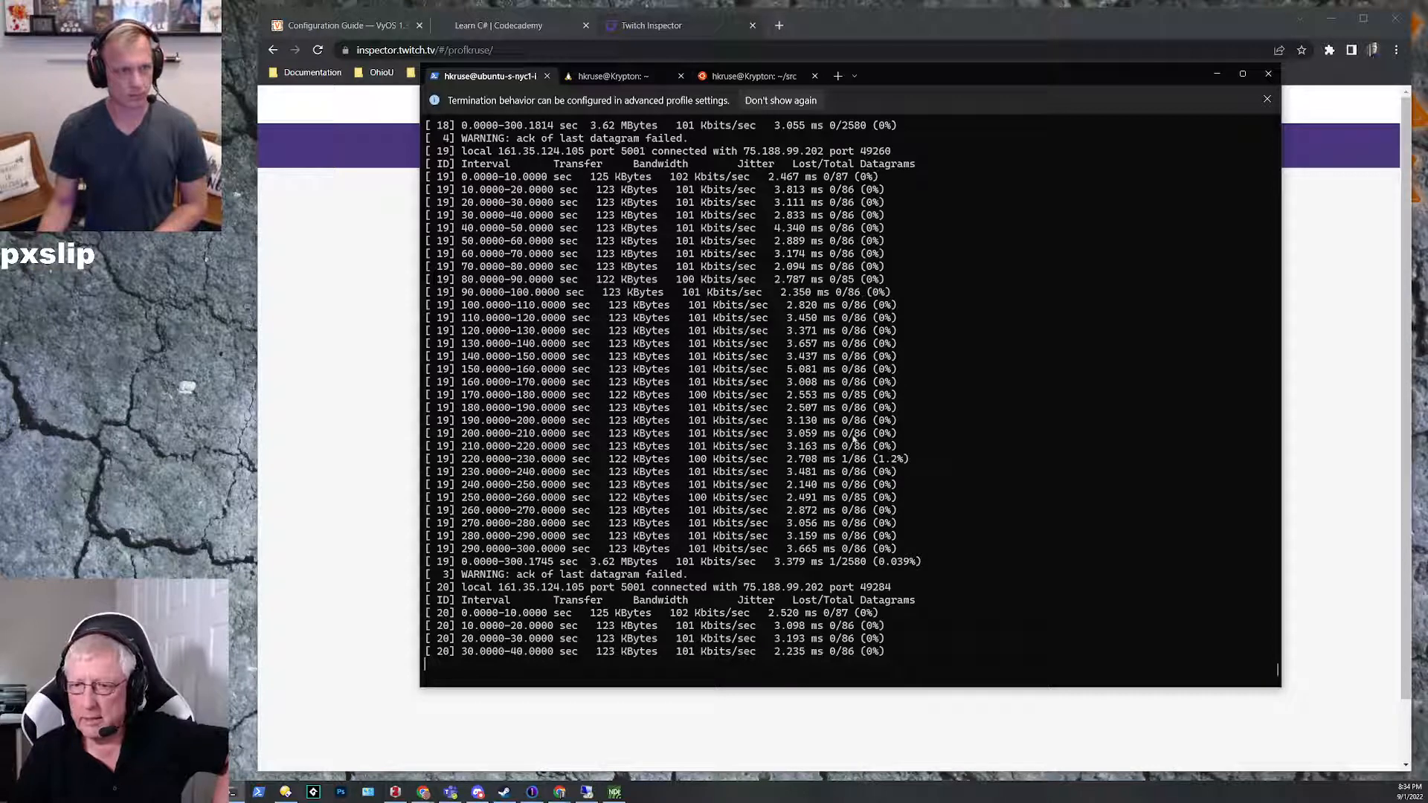
pyautogui.moveTo(776, 459); pyautogui.dragTo(925, 460)
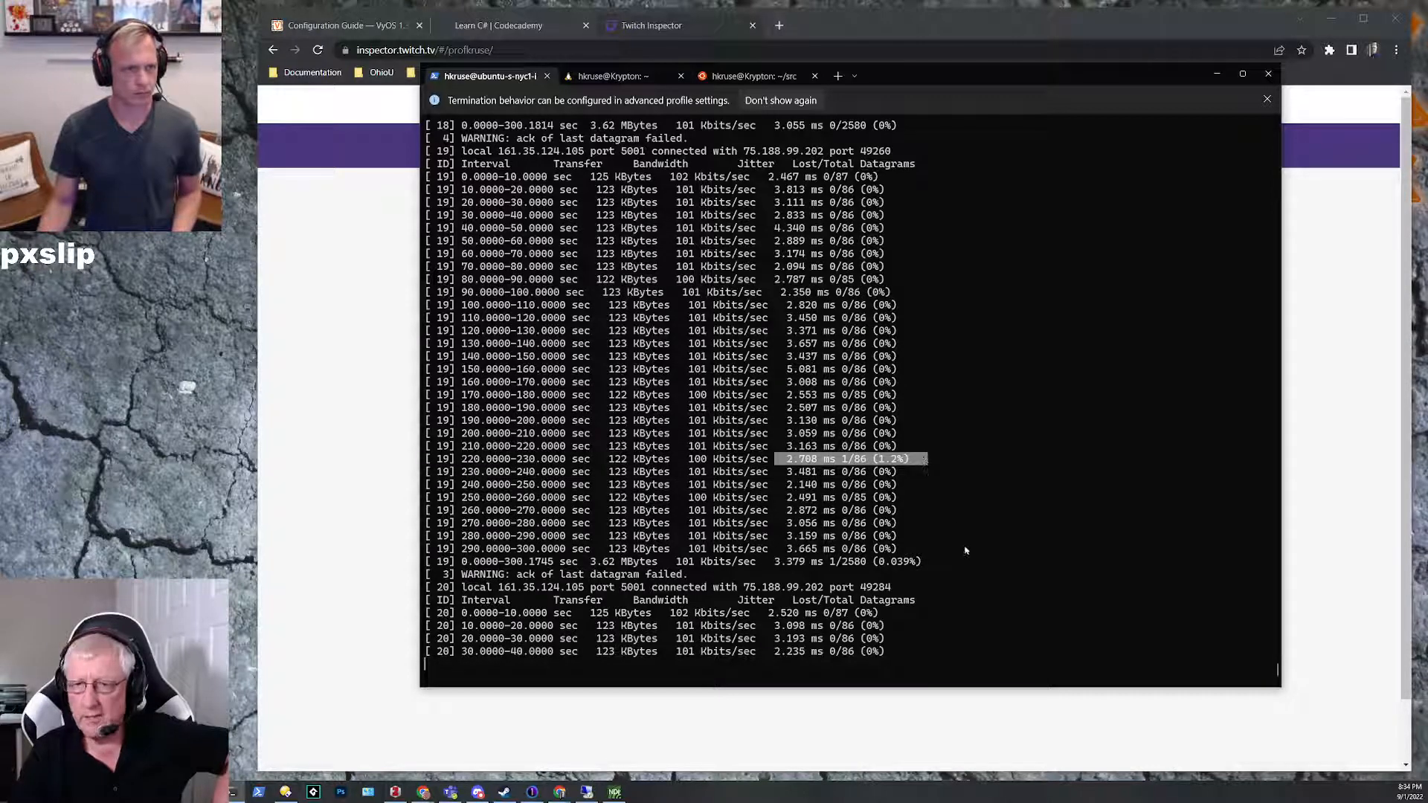
pyautogui.click(1004, 524)
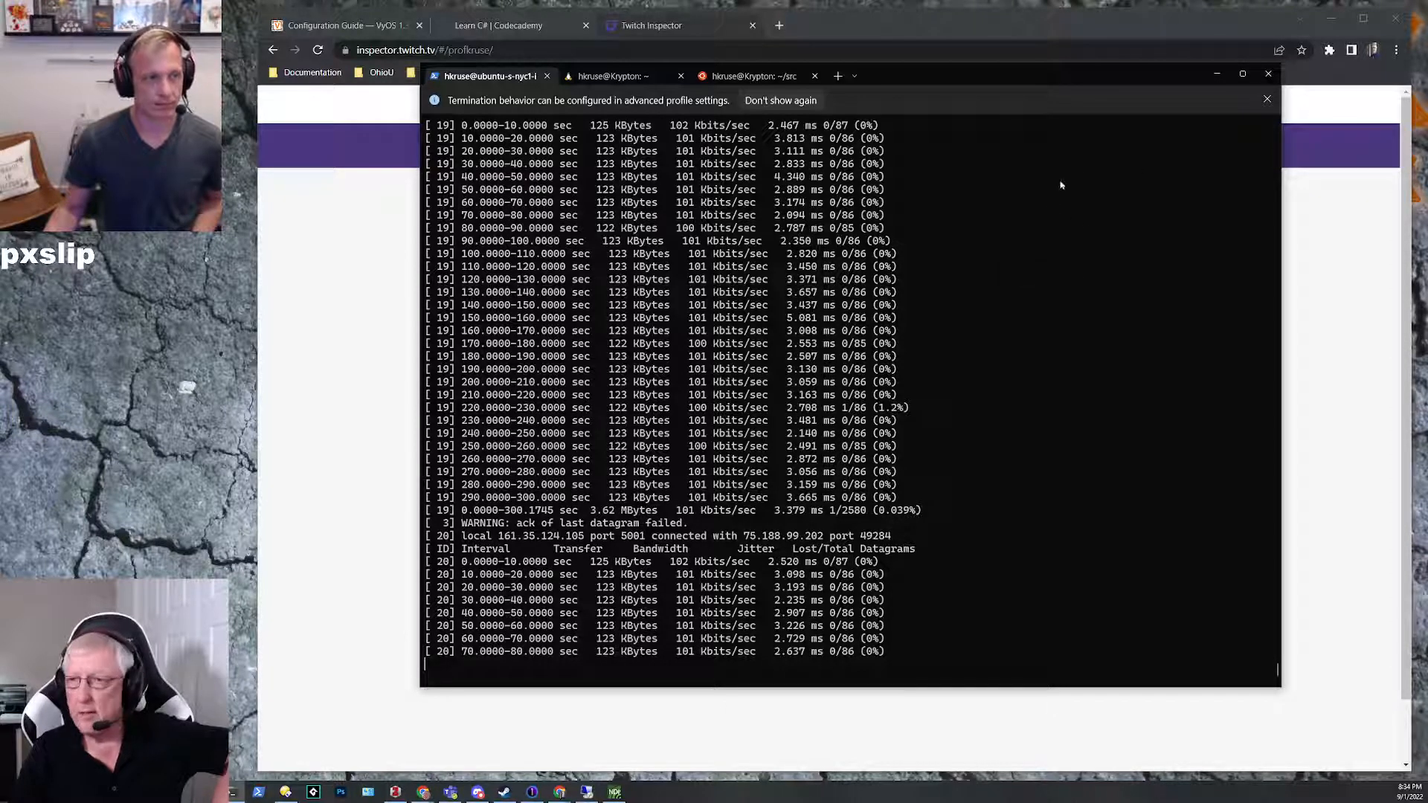
# Step: Minimize the terminal and the browser, then switch to the GNS3 remote desktop session and bring the RouteTest topology forward
pyautogui.click(1217, 75)
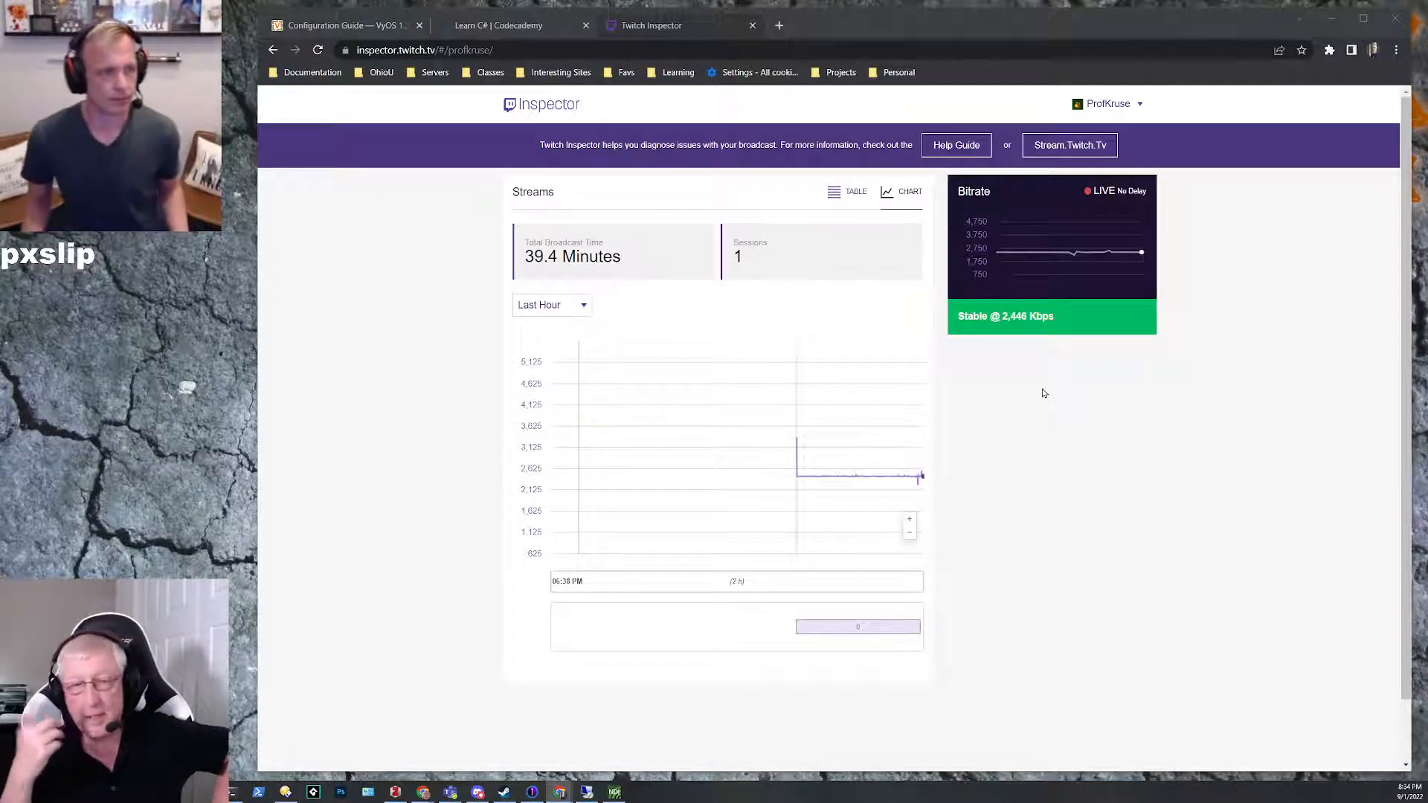
pyautogui.click(1329, 24)
pyautogui.click(587, 792)
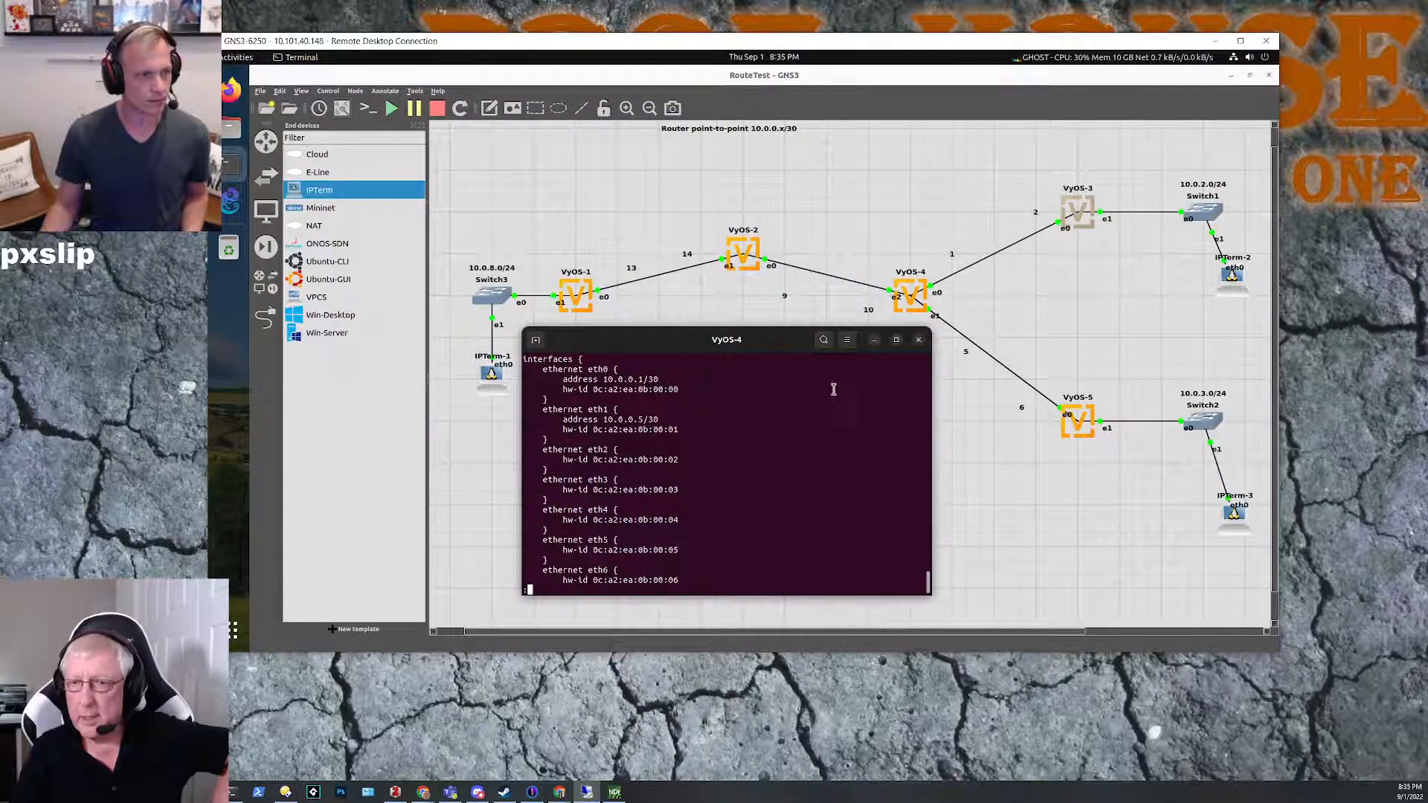
pyautogui.click(602, 171)
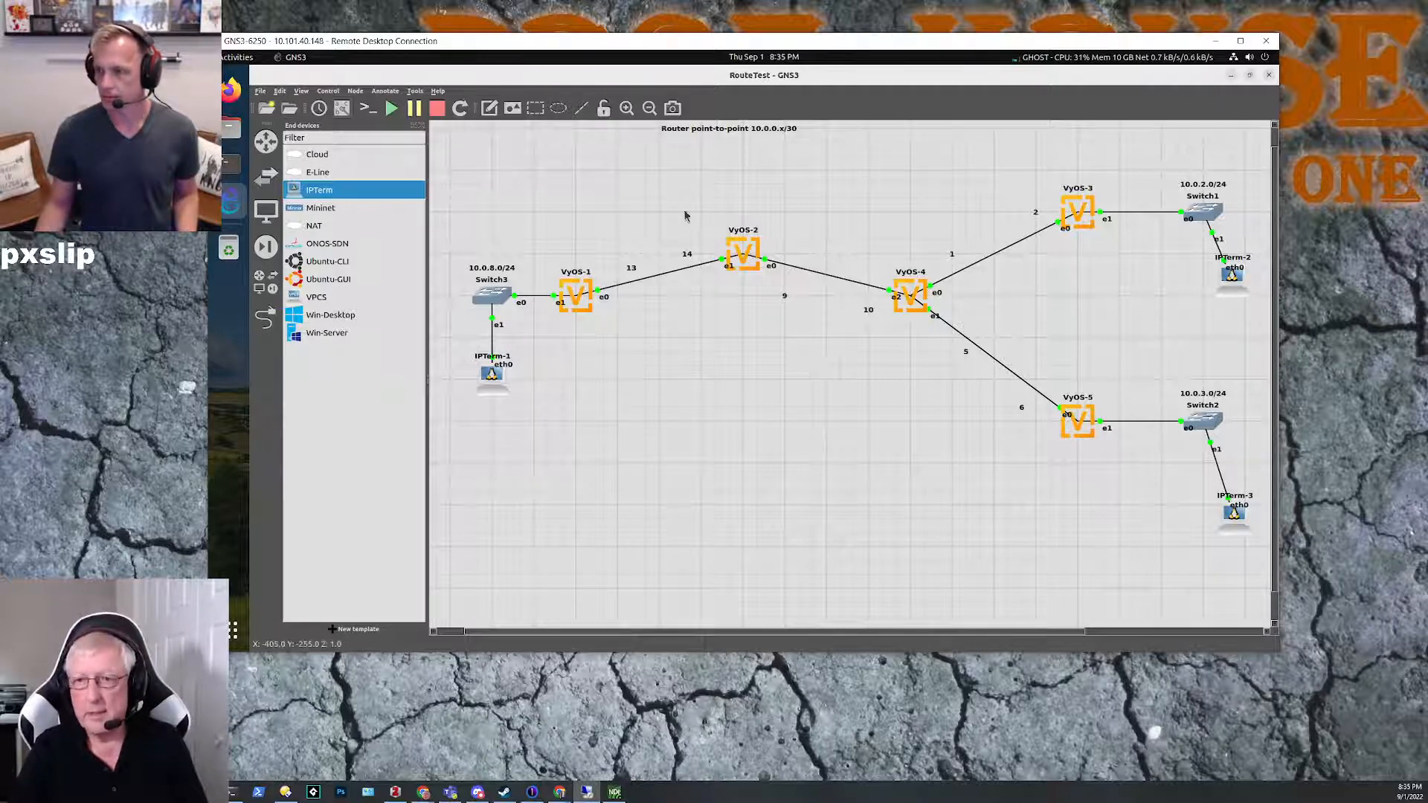
# Step: Examine the topology's routers VyOS-1 to VyOS-5 and the Switch3 segment with IPTerm-1
pyautogui.moveTo(664, 179); pyautogui.dragTo(842, 353)
pyautogui.click(868, 400)
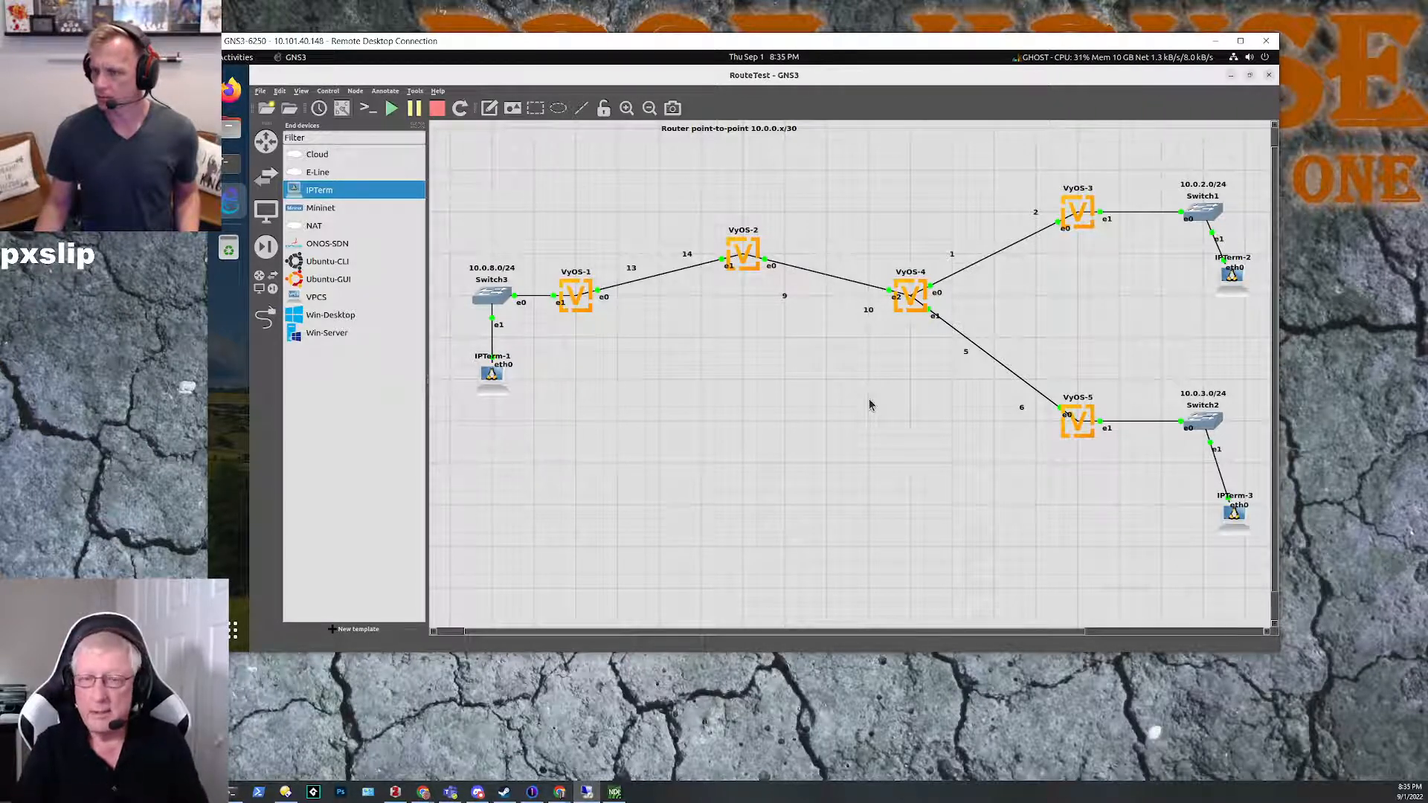
pyautogui.moveTo(551, 243); pyautogui.dragTo(638, 334)
pyautogui.moveTo(868, 242); pyautogui.dragTo(943, 343)
pyautogui.click(869, 406)
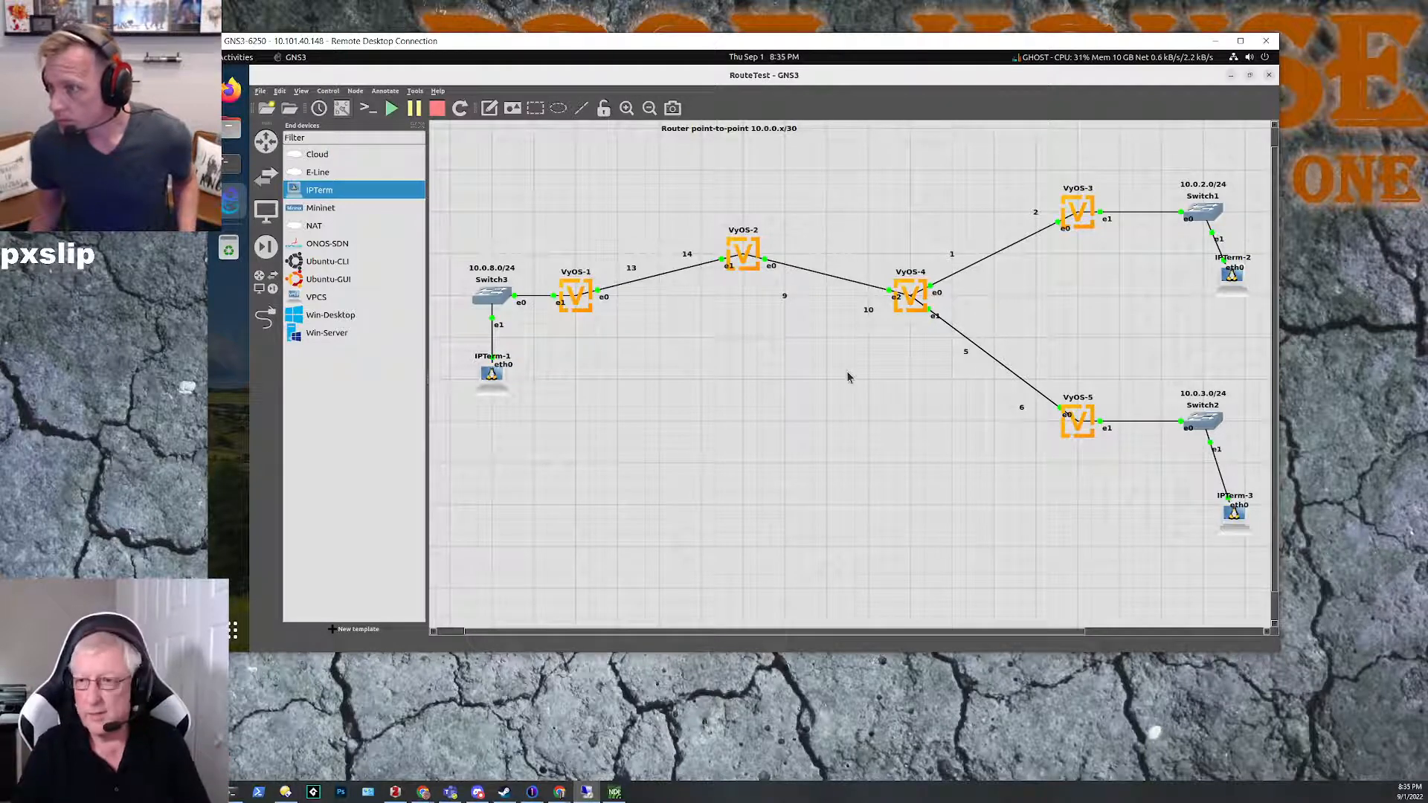
pyautogui.moveTo(1046, 163); pyautogui.dragTo(1122, 483)
pyautogui.click(931, 443)
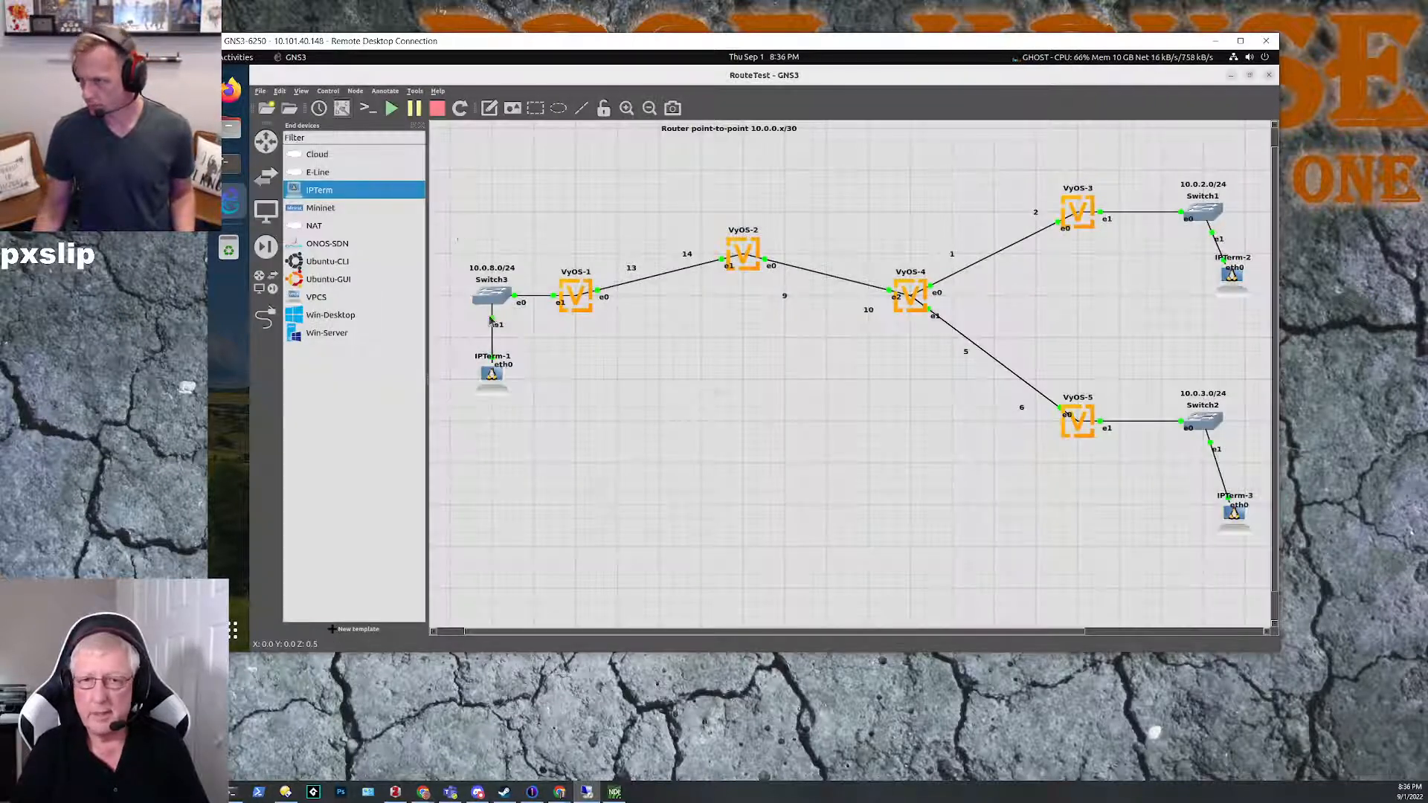
pyautogui.moveTo(457, 231); pyautogui.dragTo(533, 415)
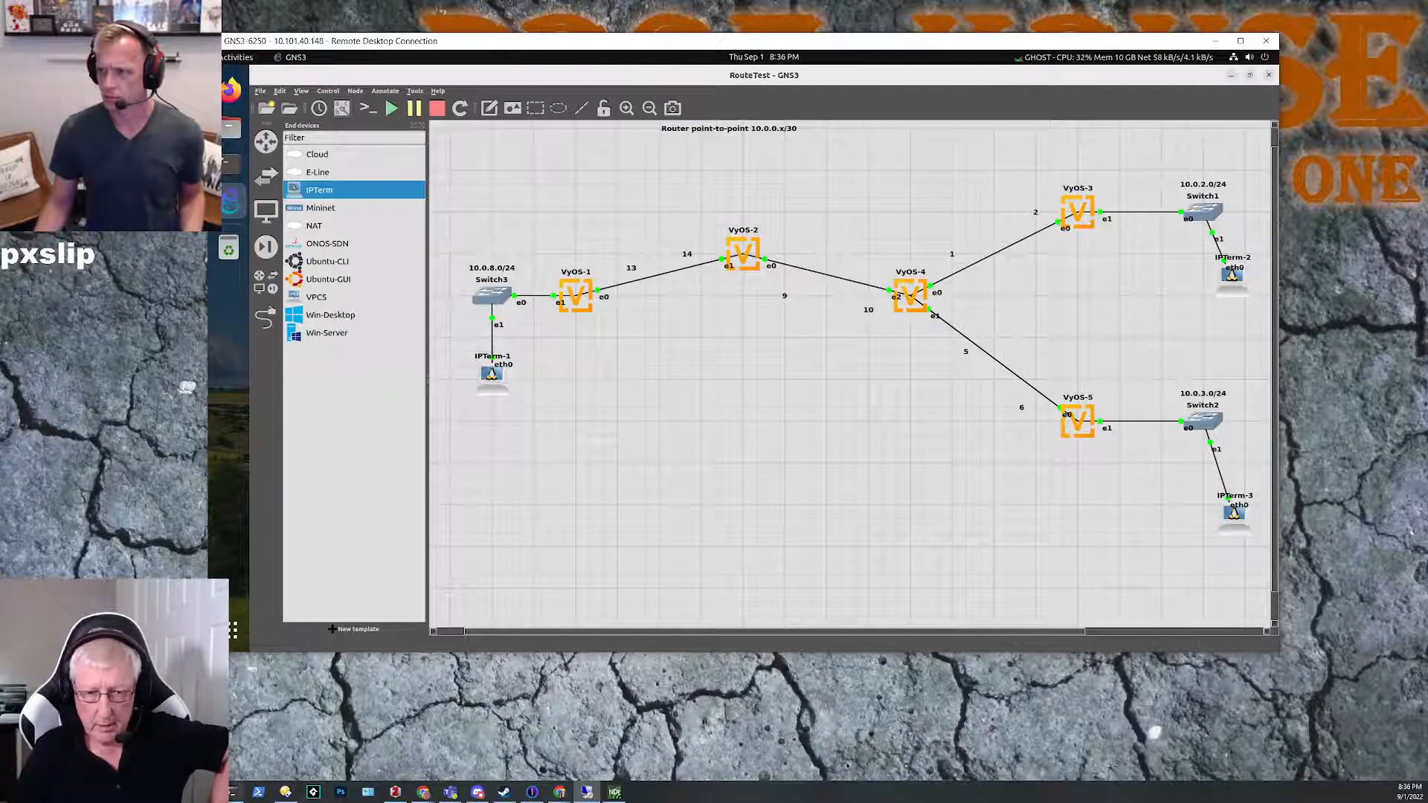
# Step: Check the running bandwidth test in the terminal and return to the GNS3 topology
pyautogui.click(235, 793)
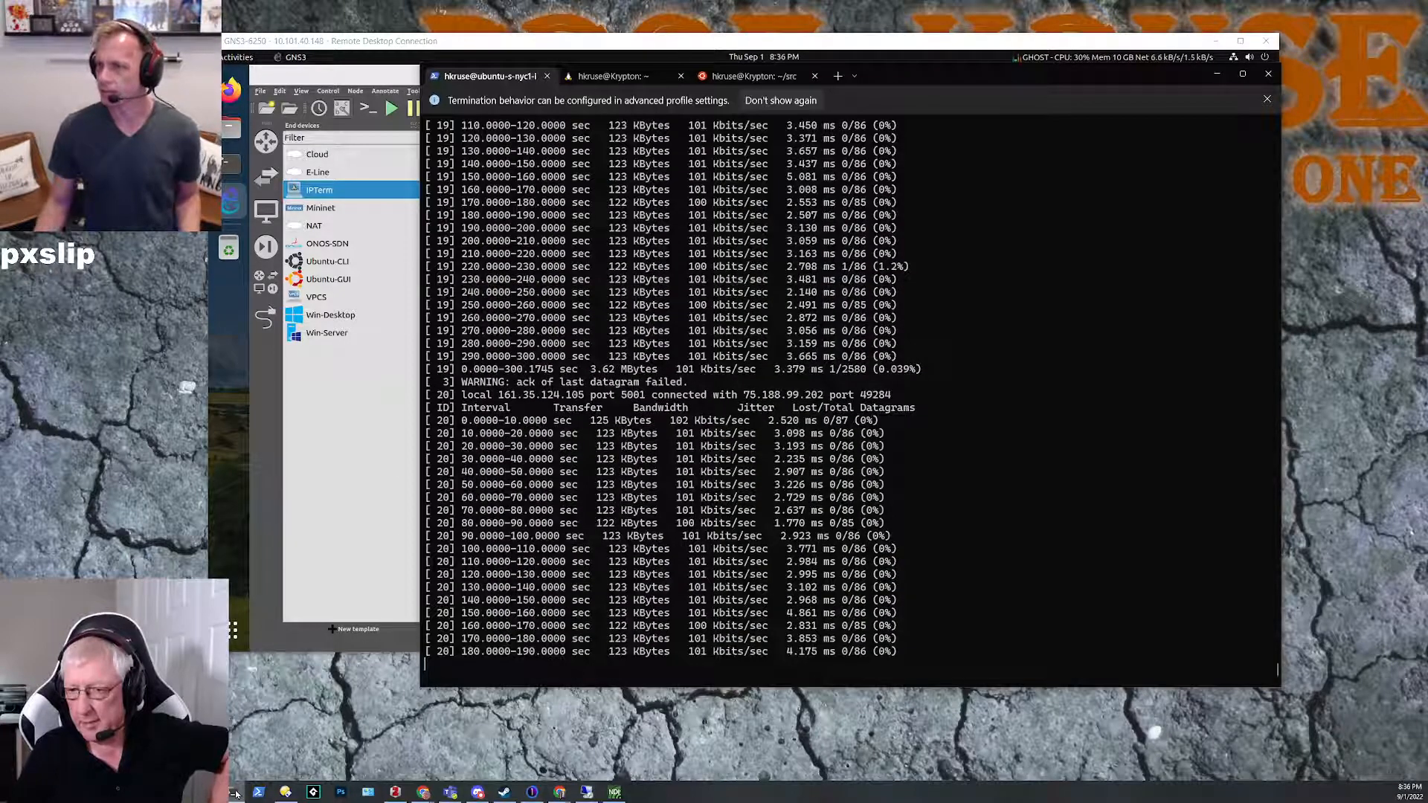
pyautogui.click(235, 793)
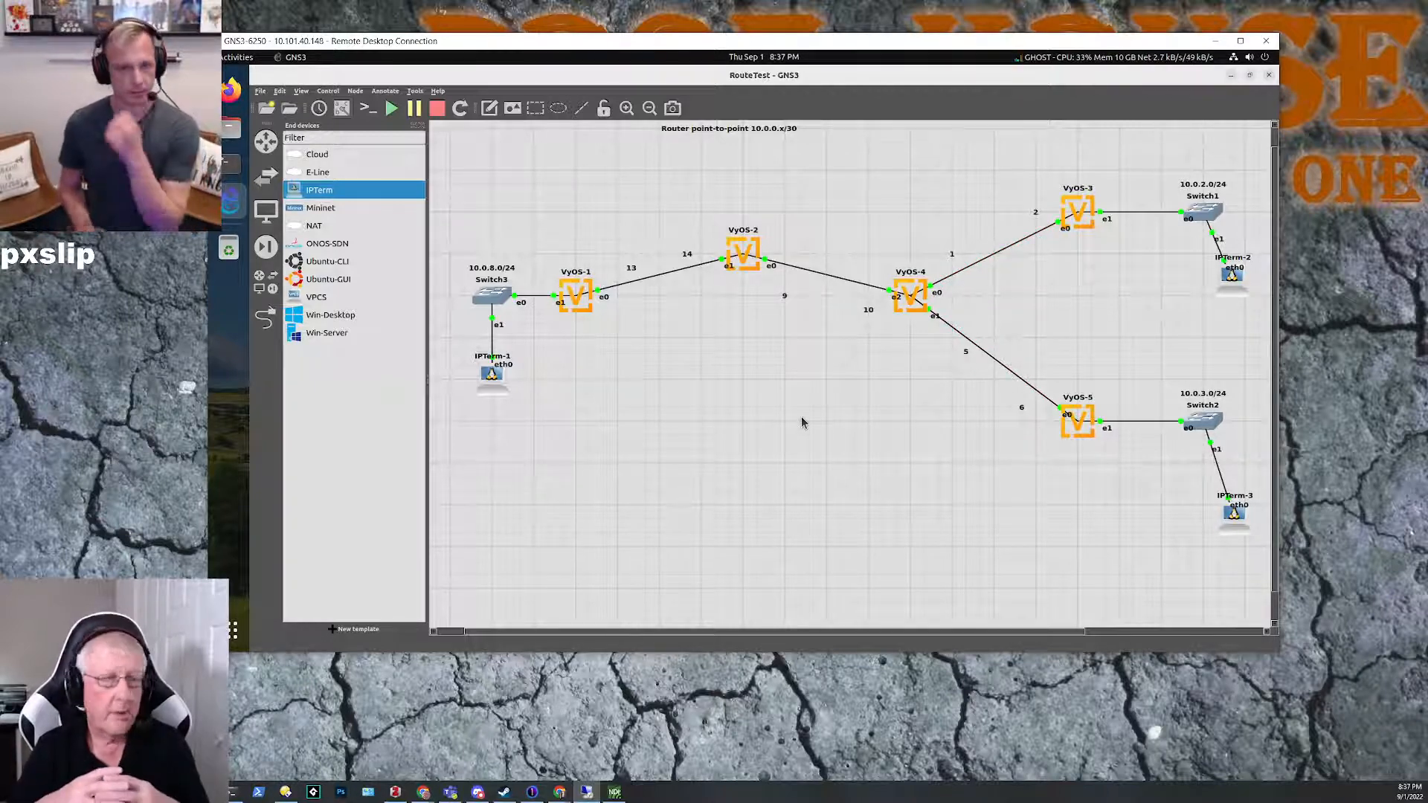
# Step: Move the "Router point-to-point 10.0.0.x/30" label slightly down and to the right on the canvas
pyautogui.moveTo(643, 131); pyautogui.dragTo(807, 149)
pyautogui.click(623, 164)
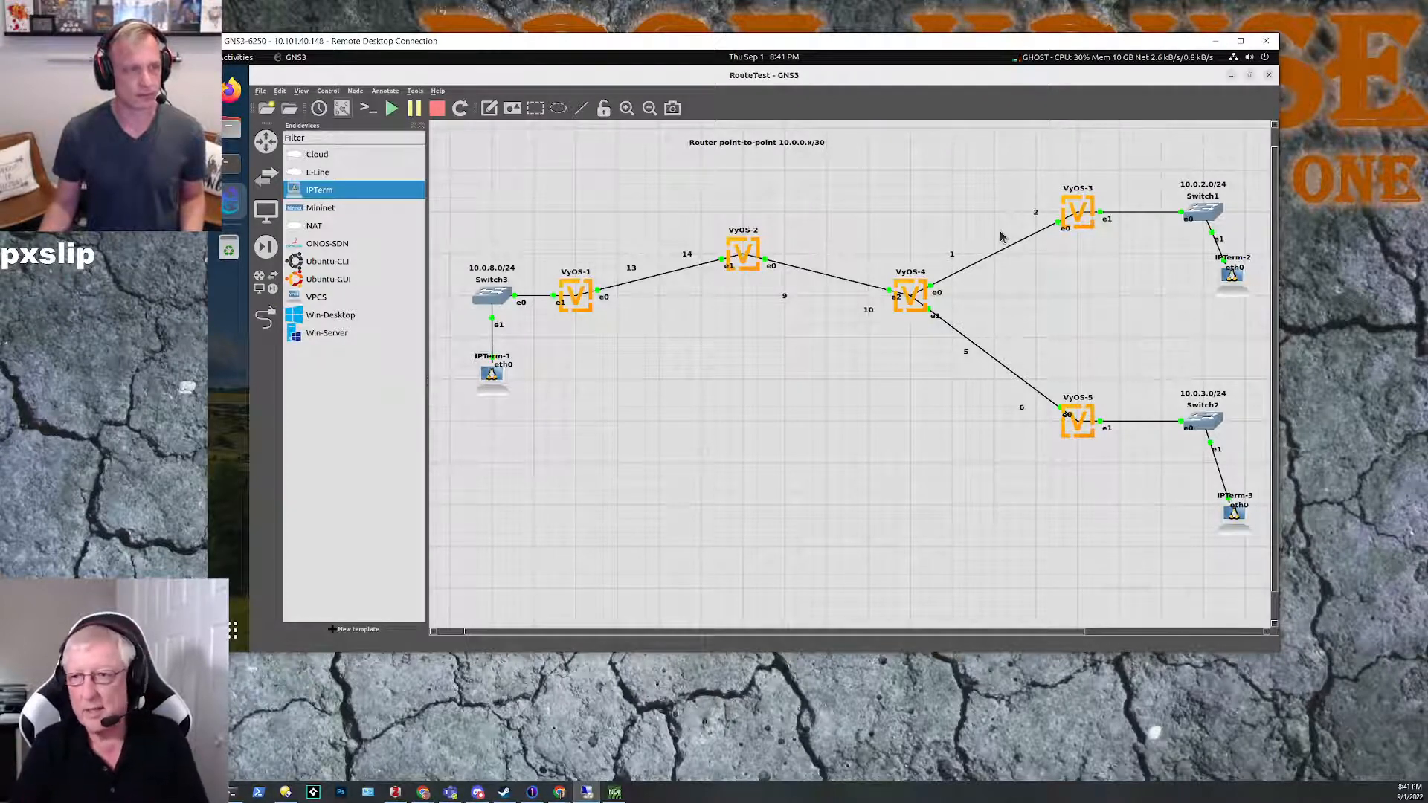
pyautogui.click(956, 273)
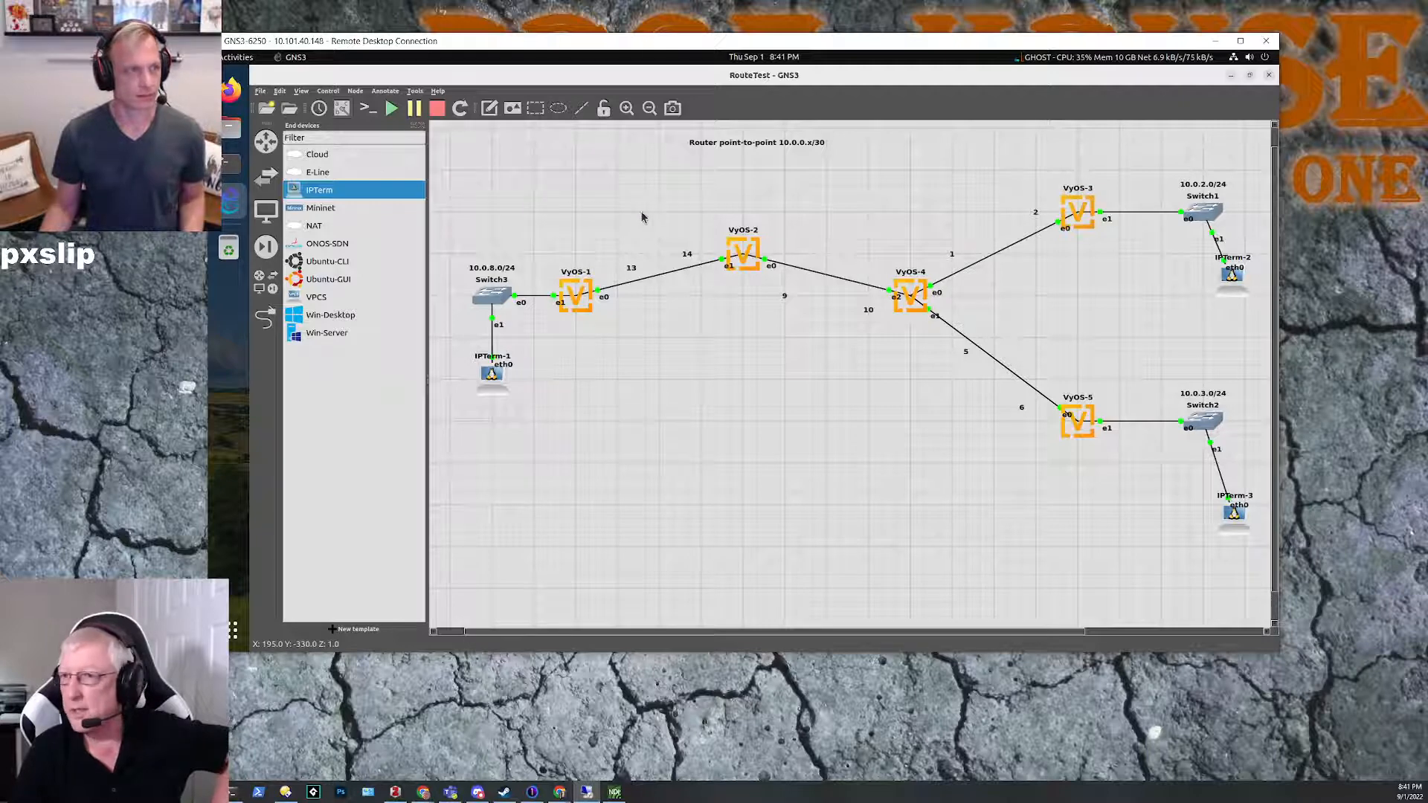
# Step: Bring up the VyOS-3 console and display the router's configuration from configuration mode
pyautogui.click(228, 168)
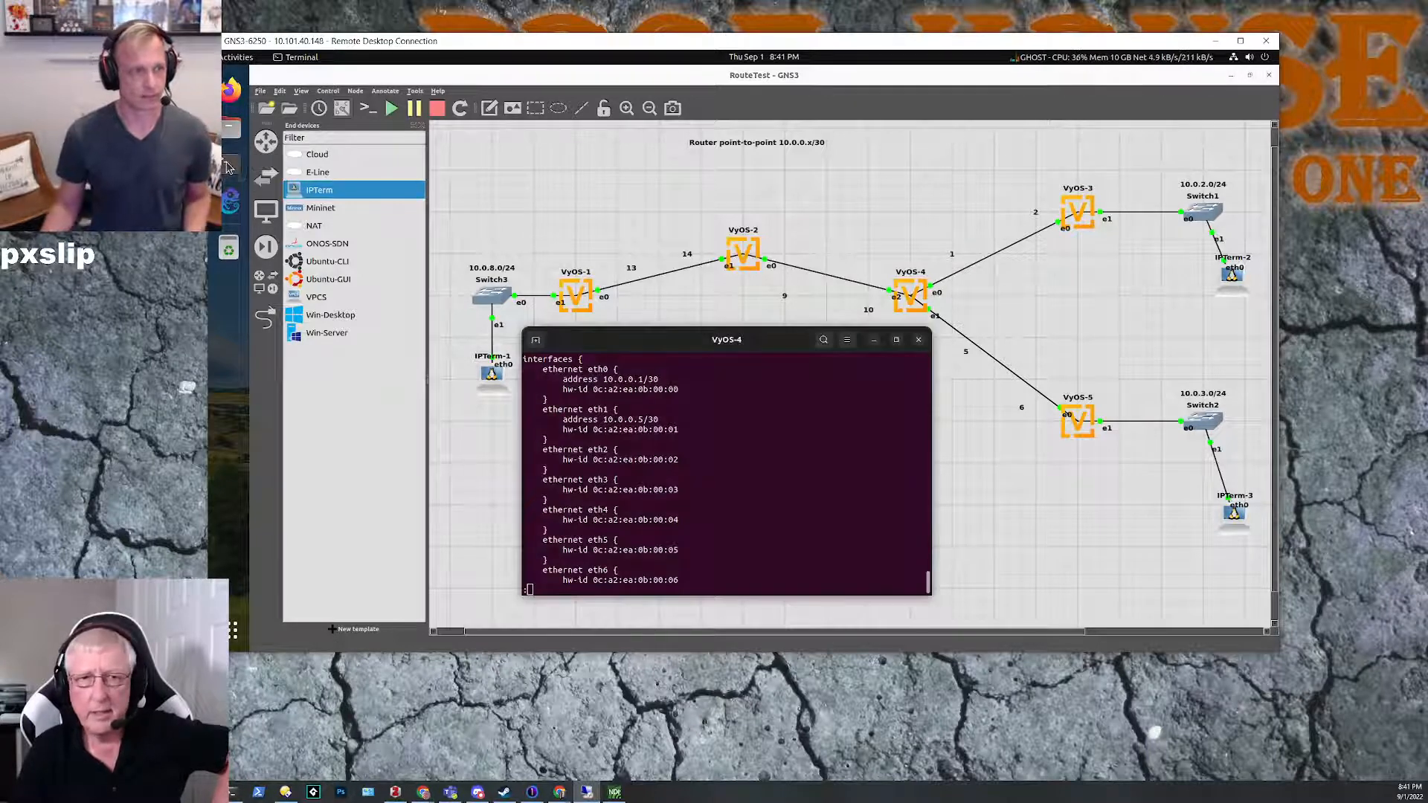
pyautogui.click(227, 167)
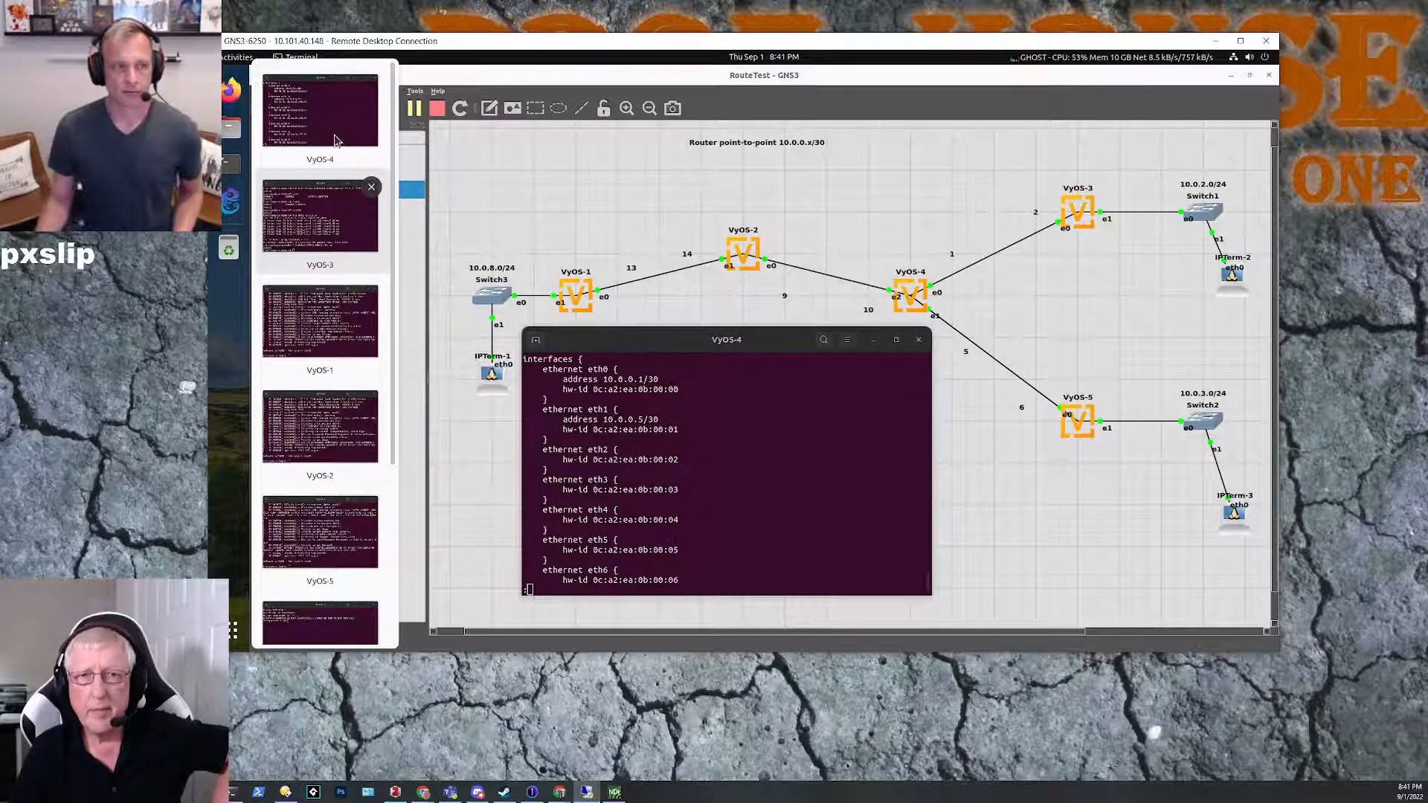
pyautogui.click(319, 215)
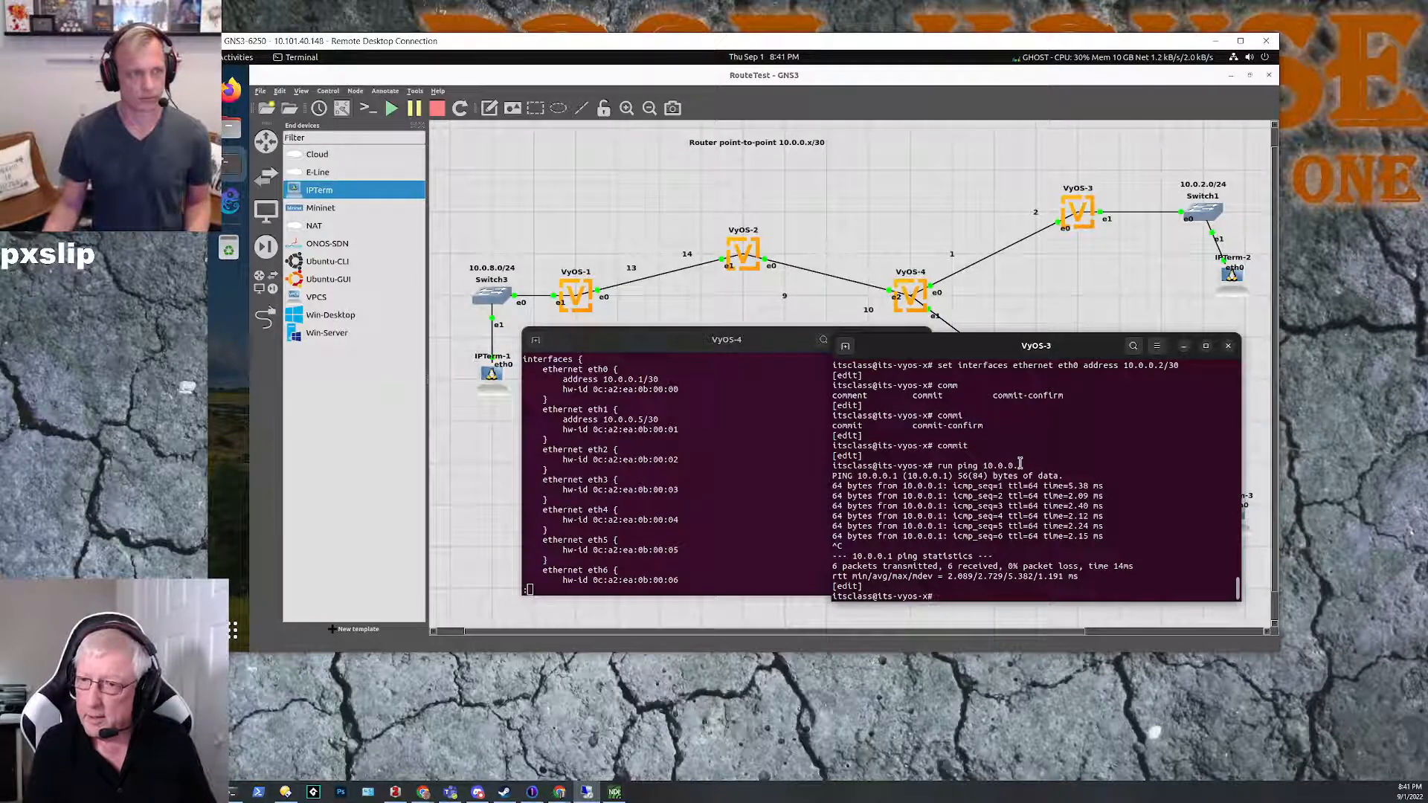
pyautogui.write('ex')
pyautogui.press('BackSpace')
pyautogui.press('BackSpace')
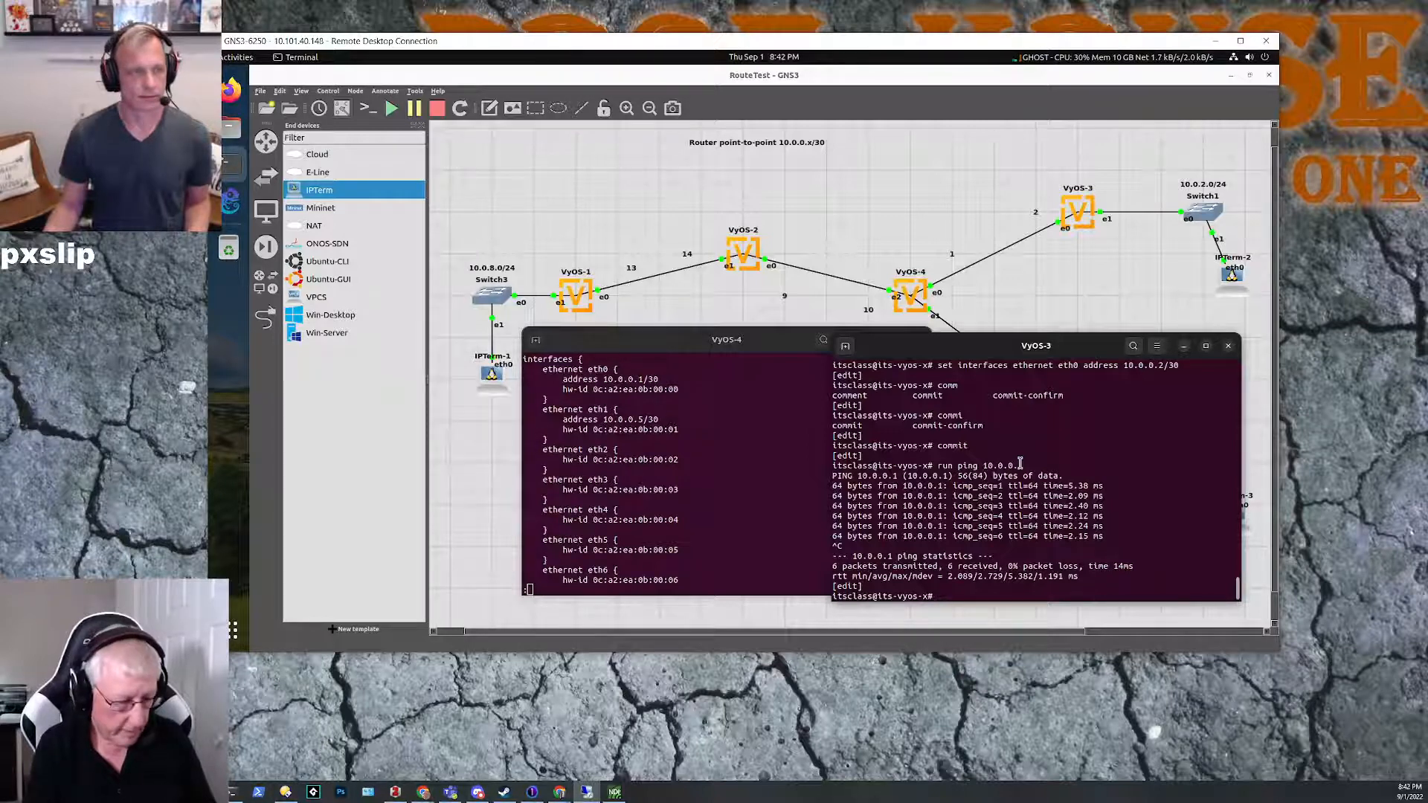
pyautogui.write('run show conf')
pyautogui.press('Tab')
pyautogui.press('Return')
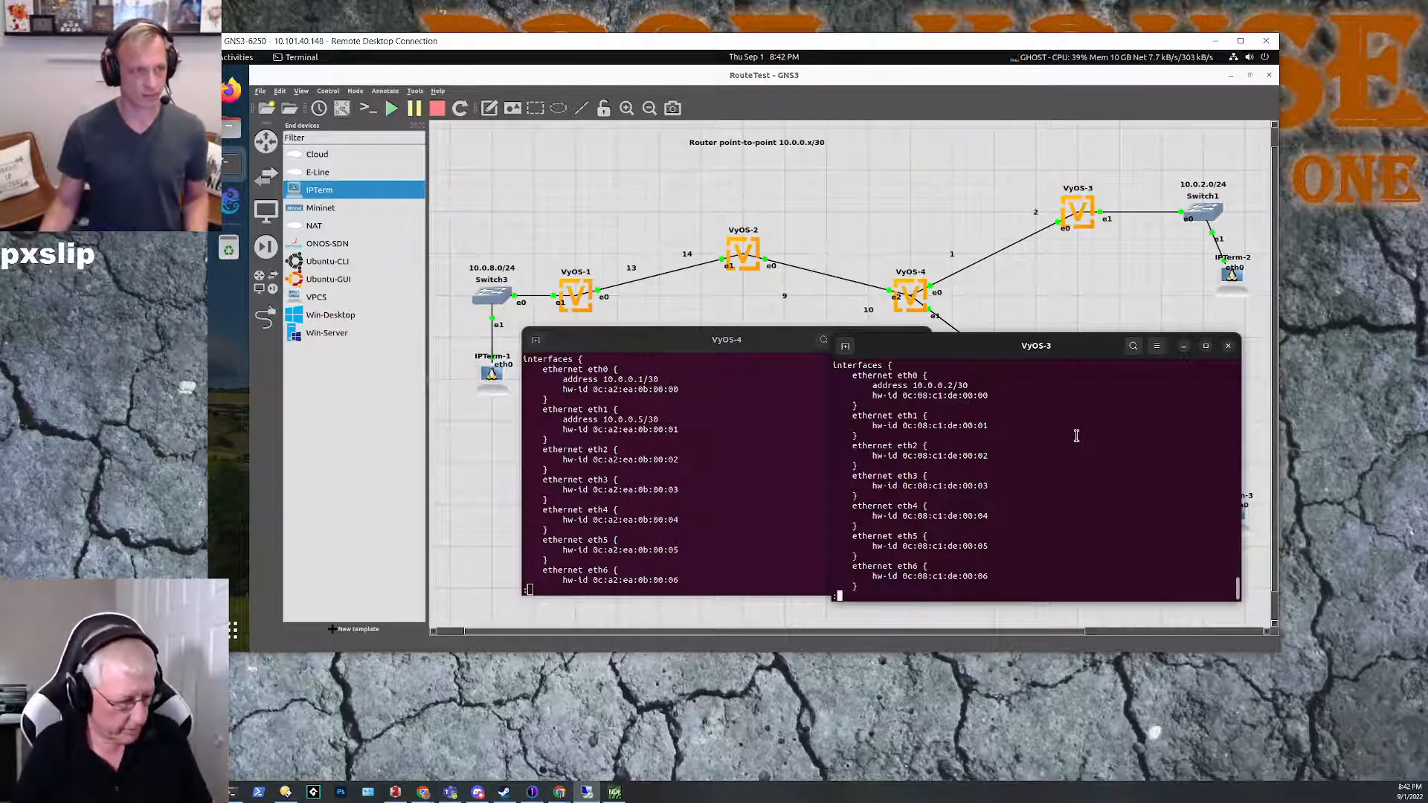
pyautogui.press('q')
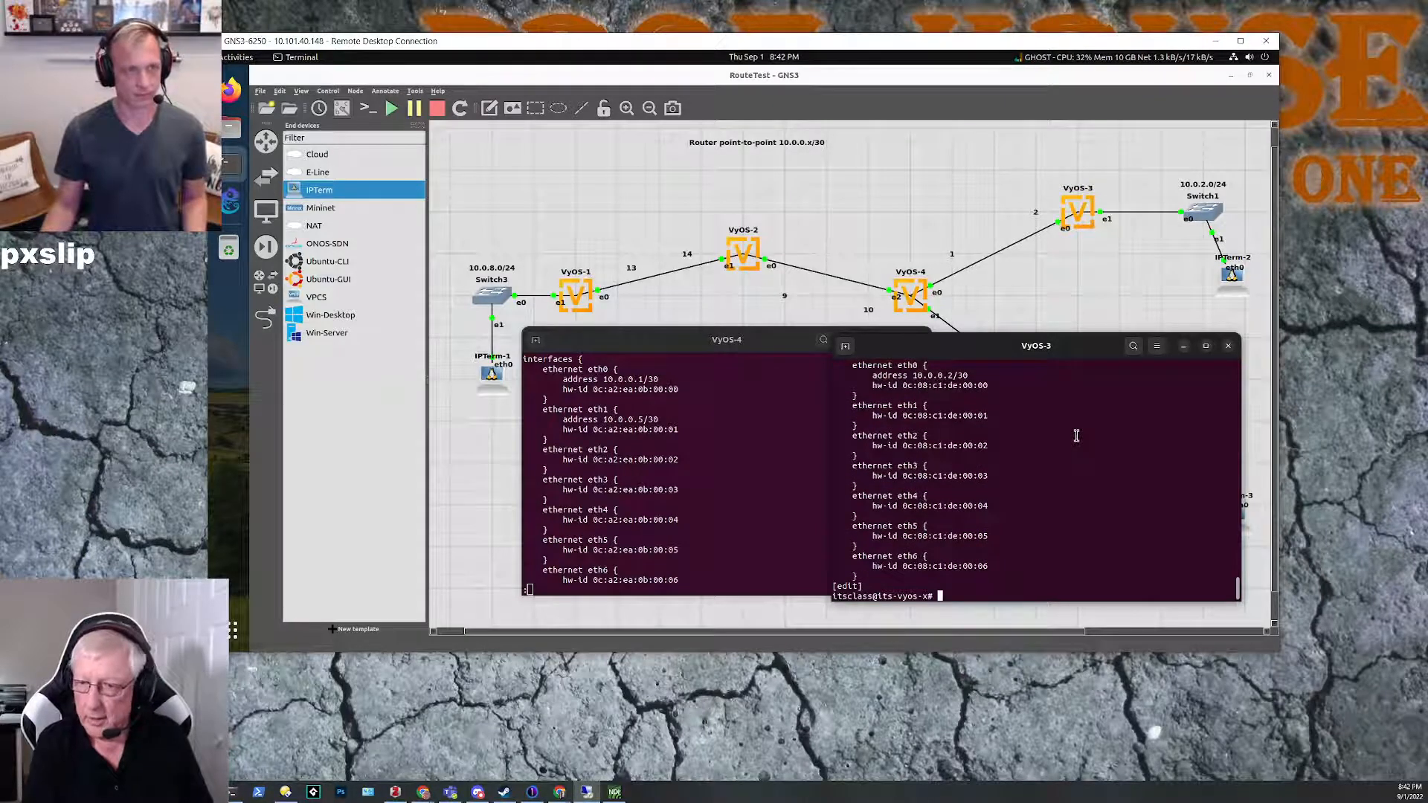
# Step: Save the VyOS-3 configuration and minimize its console
pyautogui.write('save')
pyautogui.press('Return')
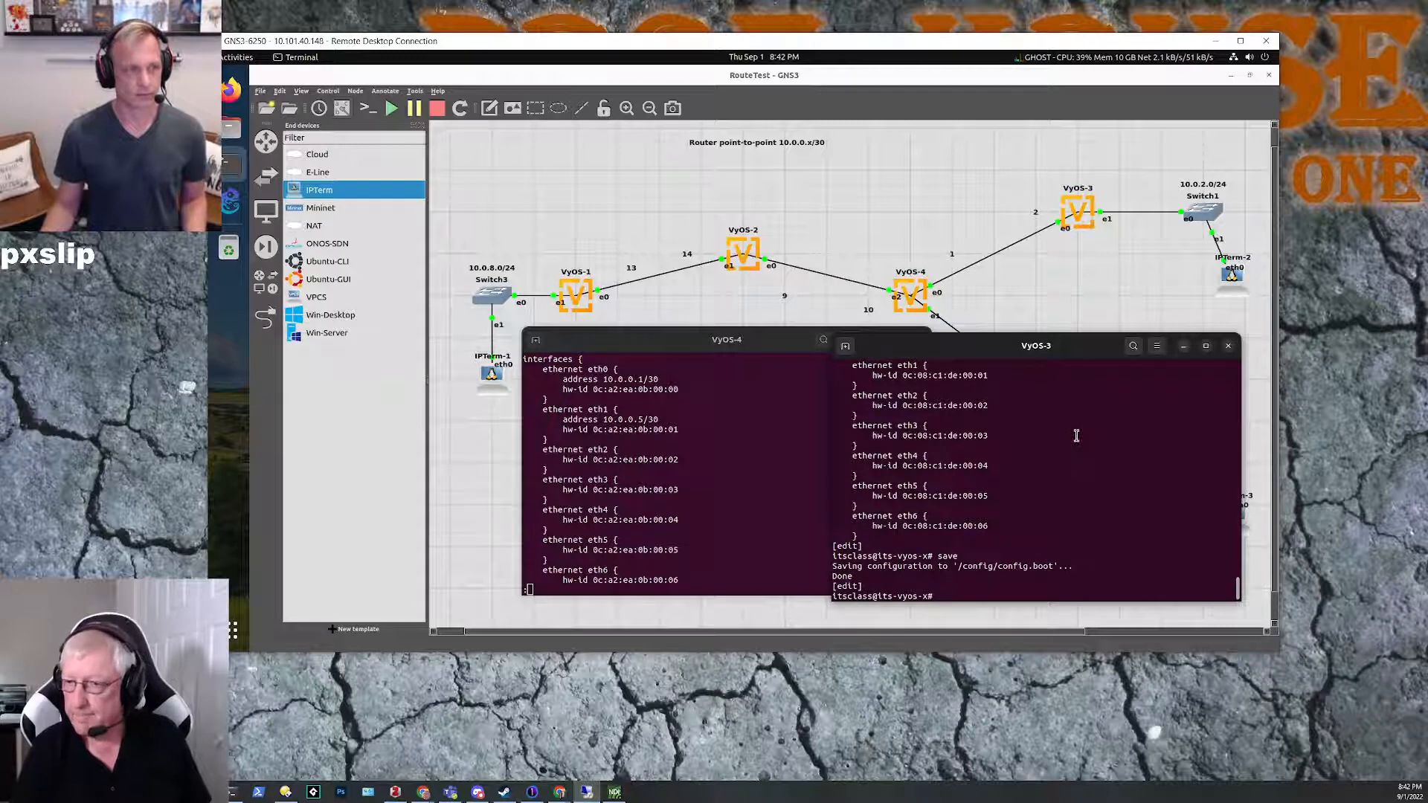
pyautogui.click(1185, 346)
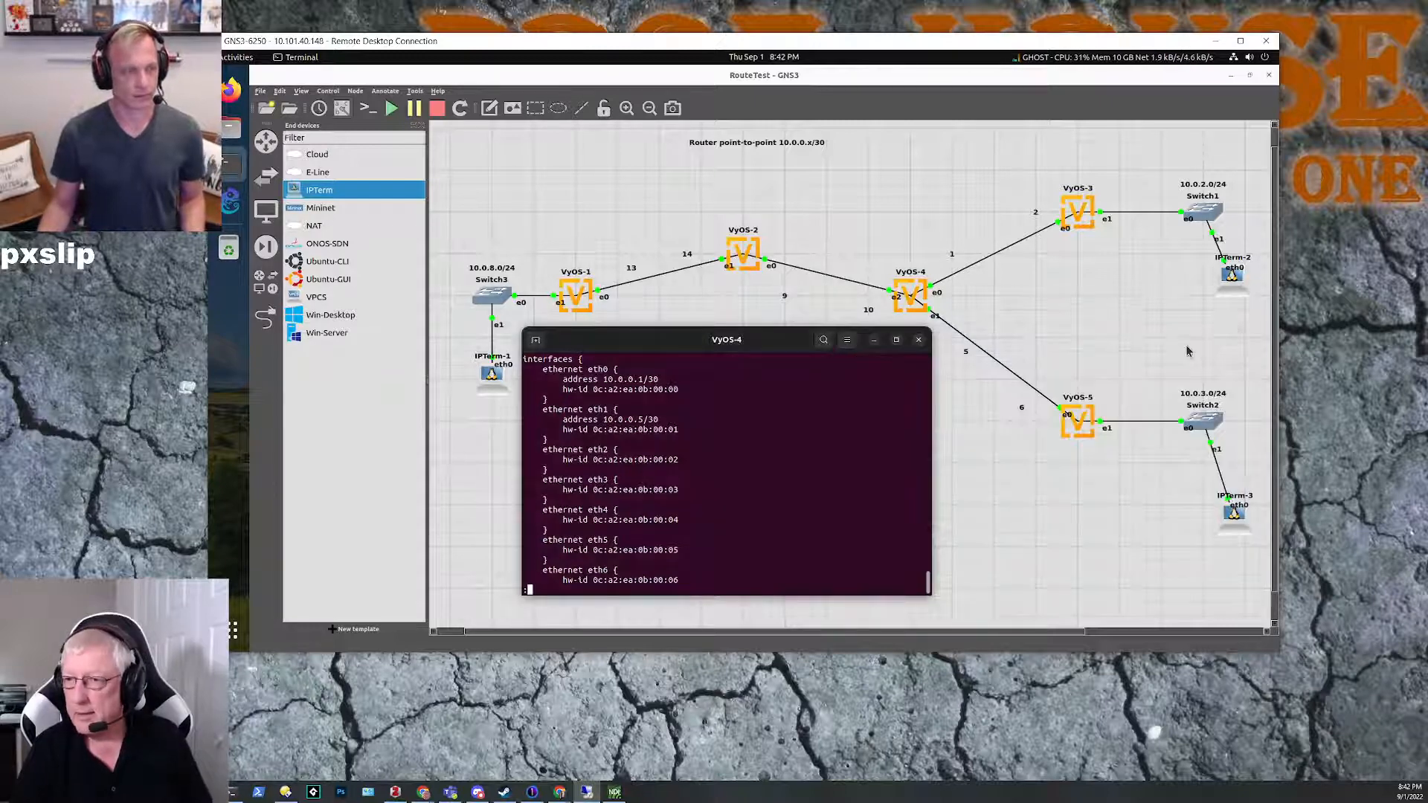
# Step: Reposition the VyOS-4 console window just below the VyOS-4 router on the topology
pyautogui.moveTo(730, 334); pyautogui.dragTo(754, 327)
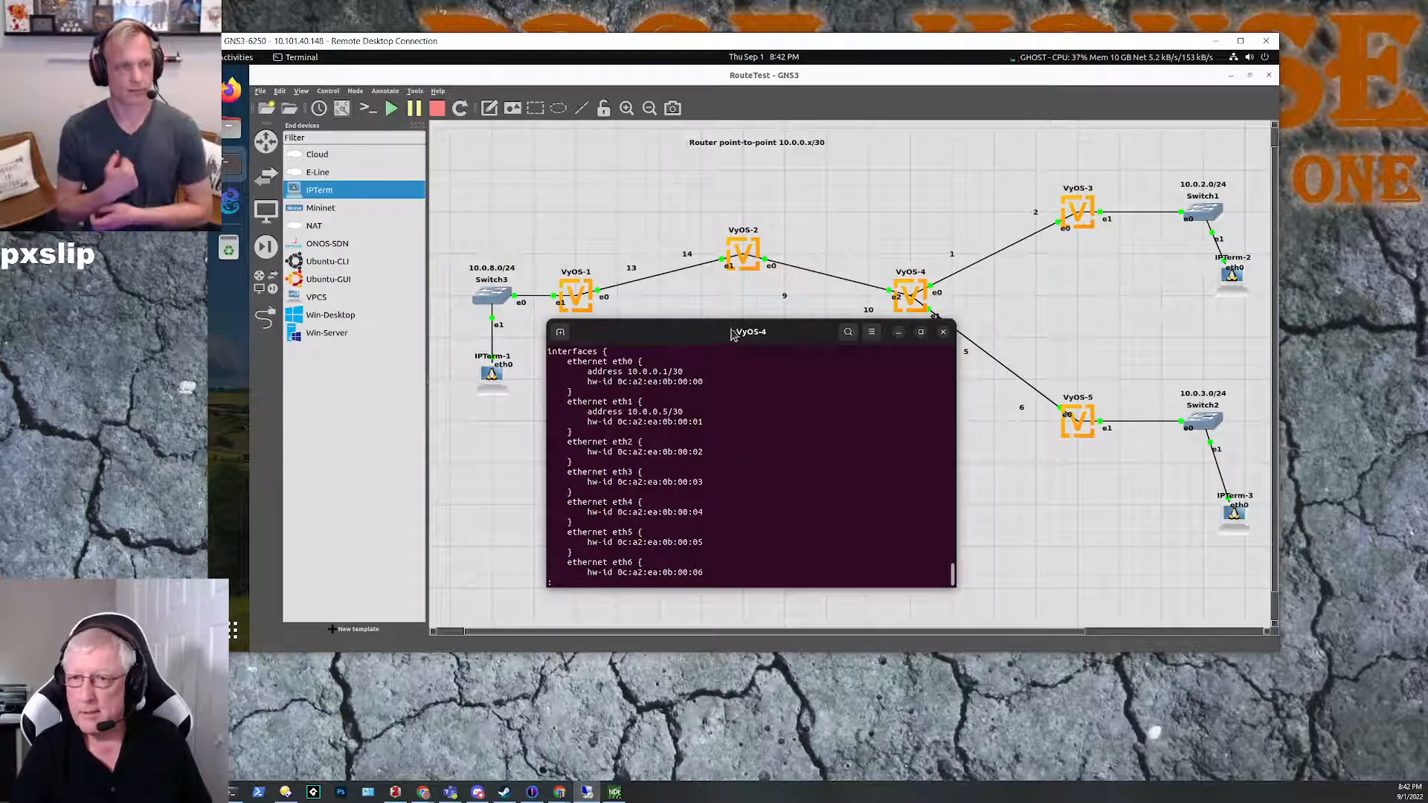
pyautogui.moveTo(702, 332); pyautogui.dragTo(793, 353)
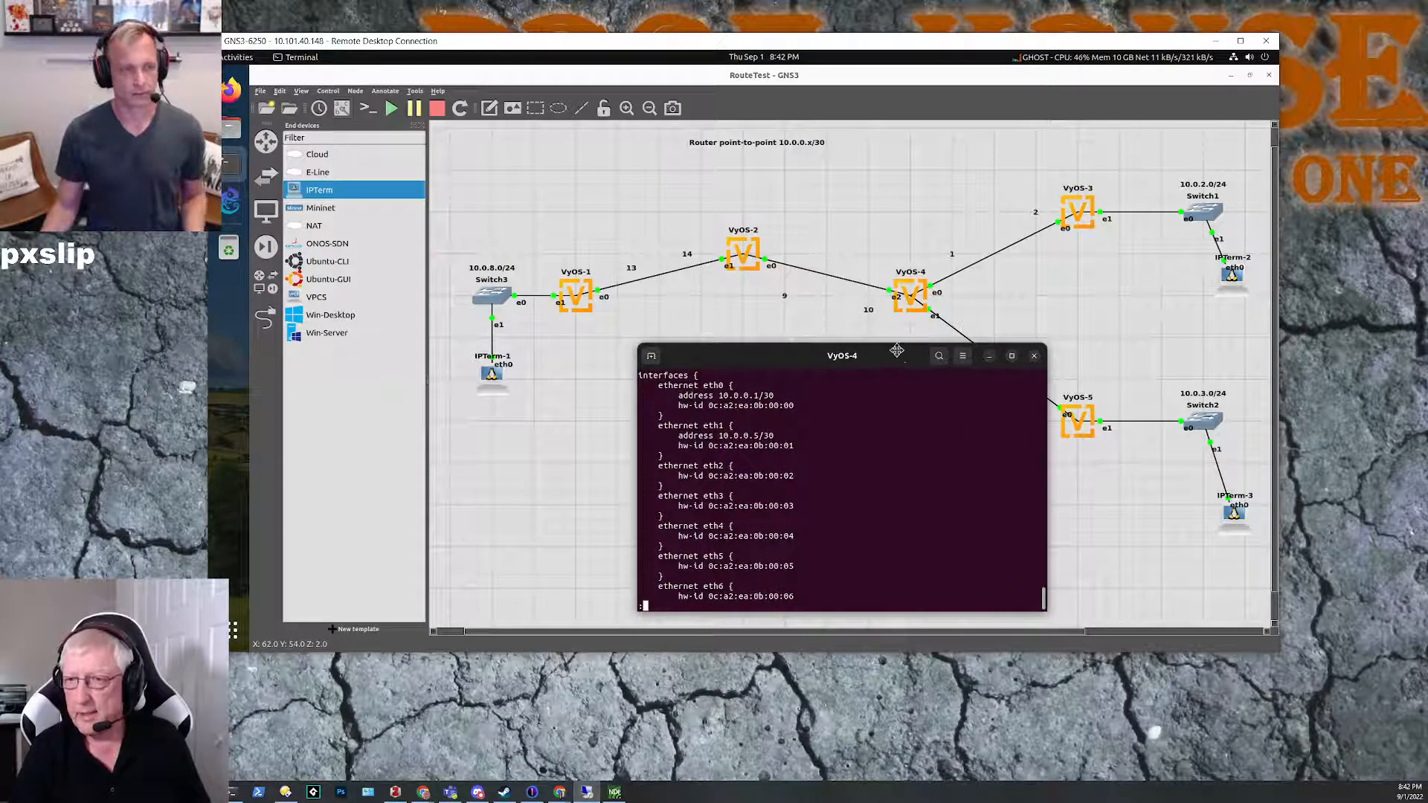
pyautogui.moveTo(895, 368); pyautogui.dragTo(898, 356)
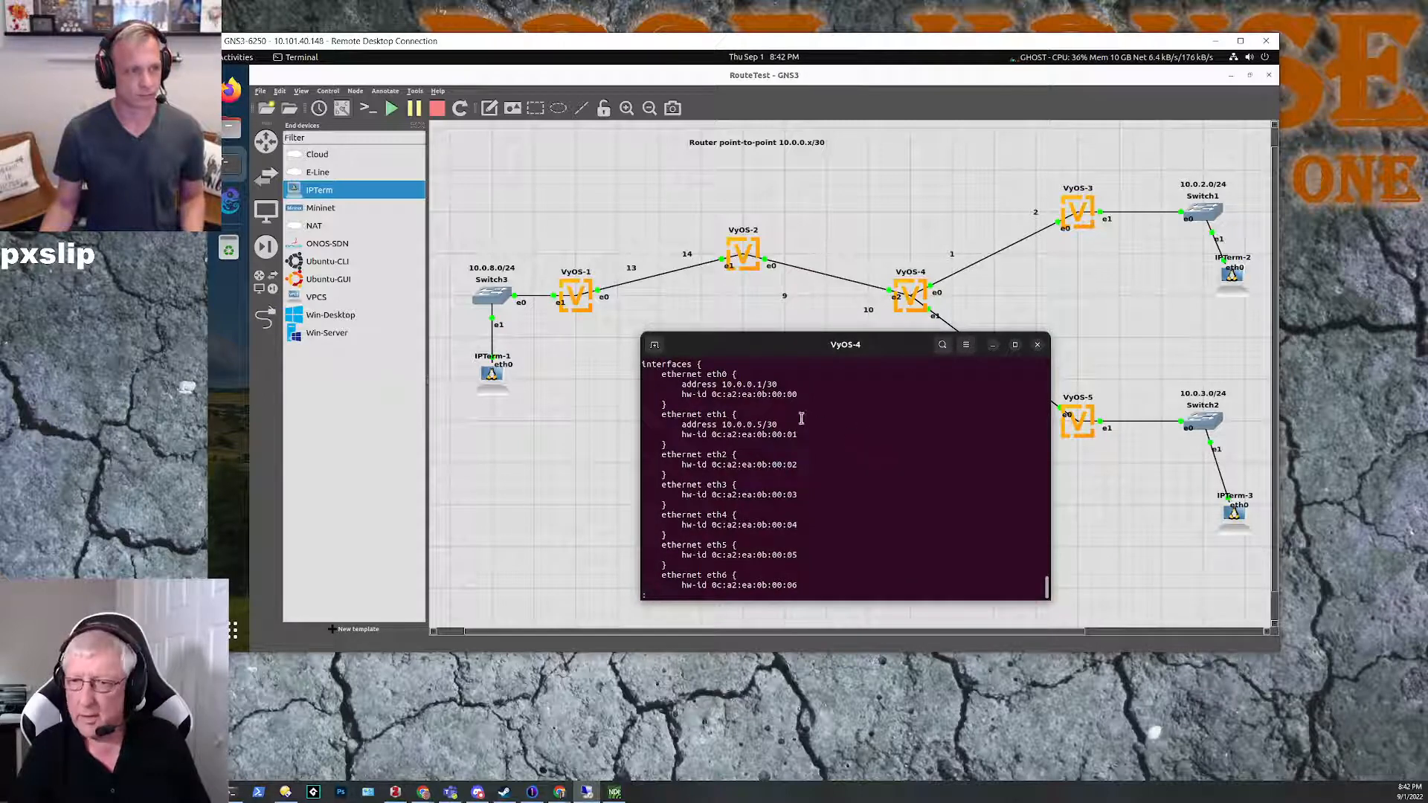
pyautogui.moveTo(875, 354); pyautogui.dragTo(884, 405)
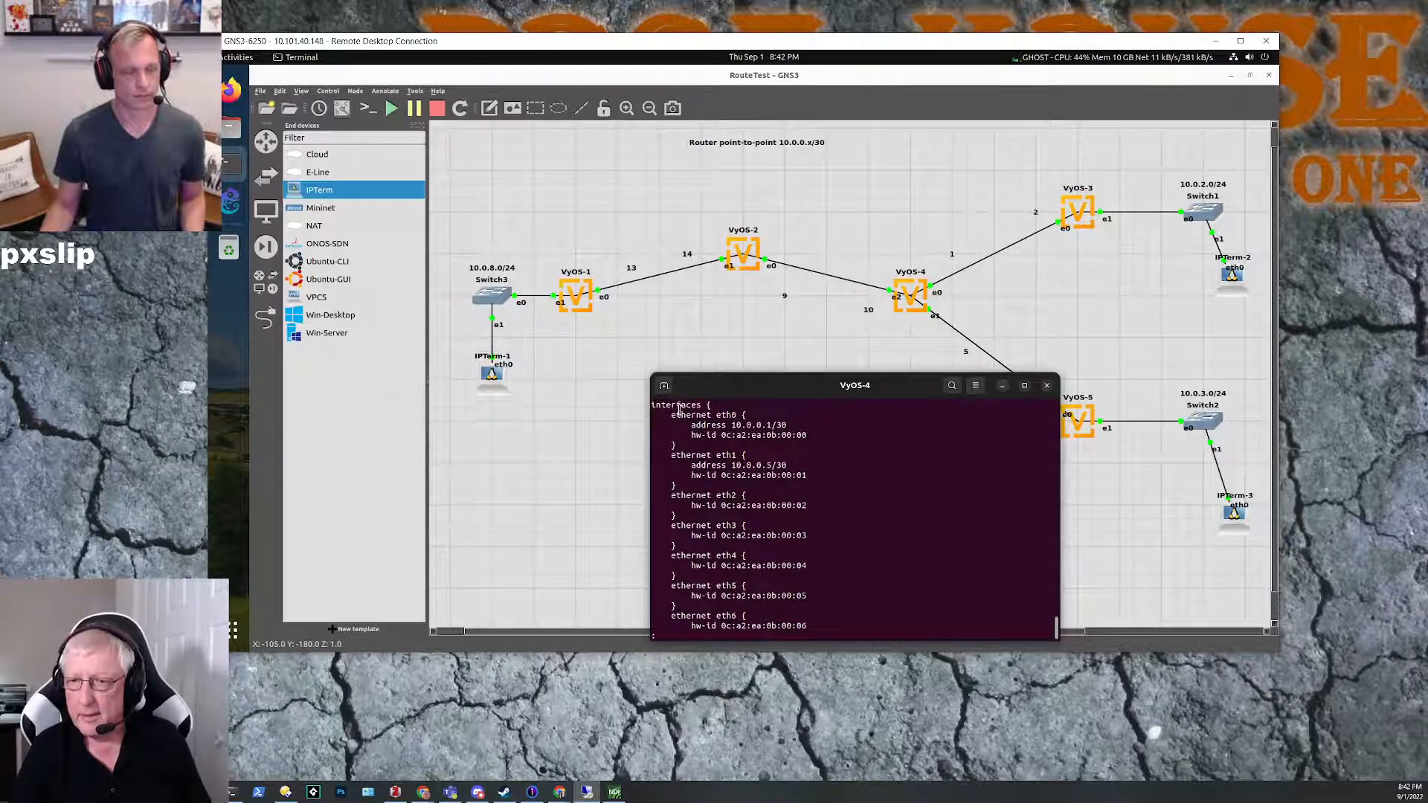
pyautogui.click(999, 258)
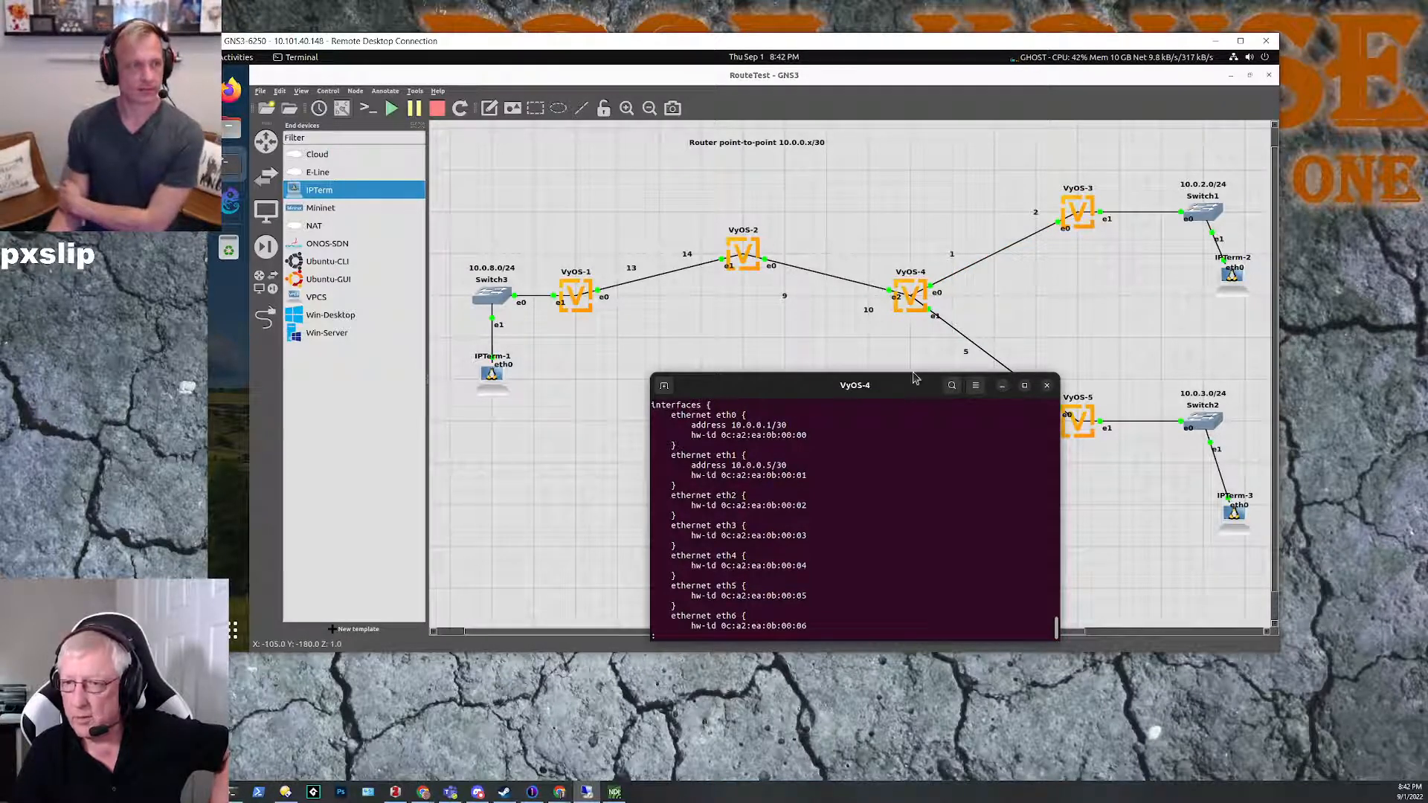
pyautogui.moveTo(901, 382); pyautogui.dragTo(908, 328)
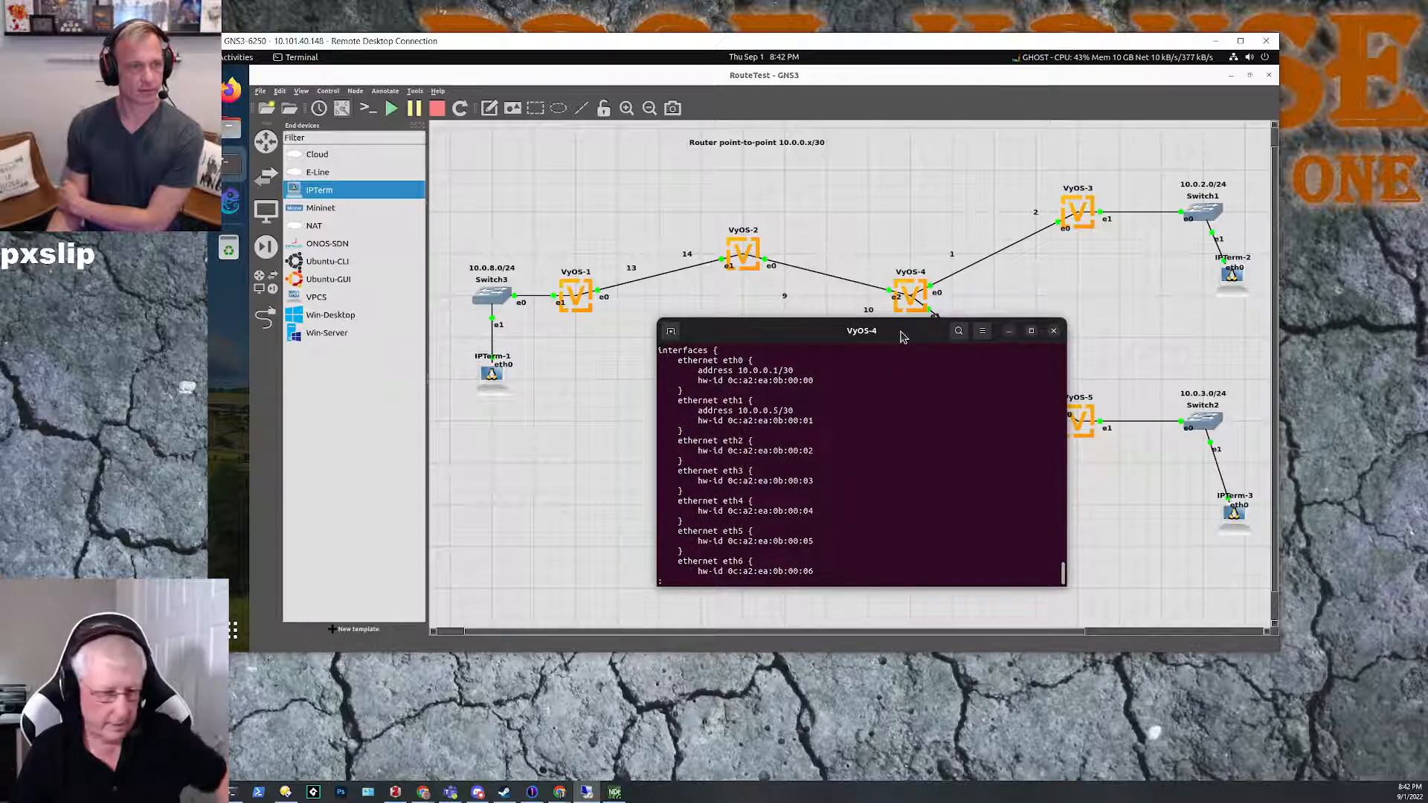
# Step: Leave the configuration listing on VyOS-4 and enter configuration mode
pyautogui.write('q')
pyautogui.write('conf')
pyautogui.press('Tab')
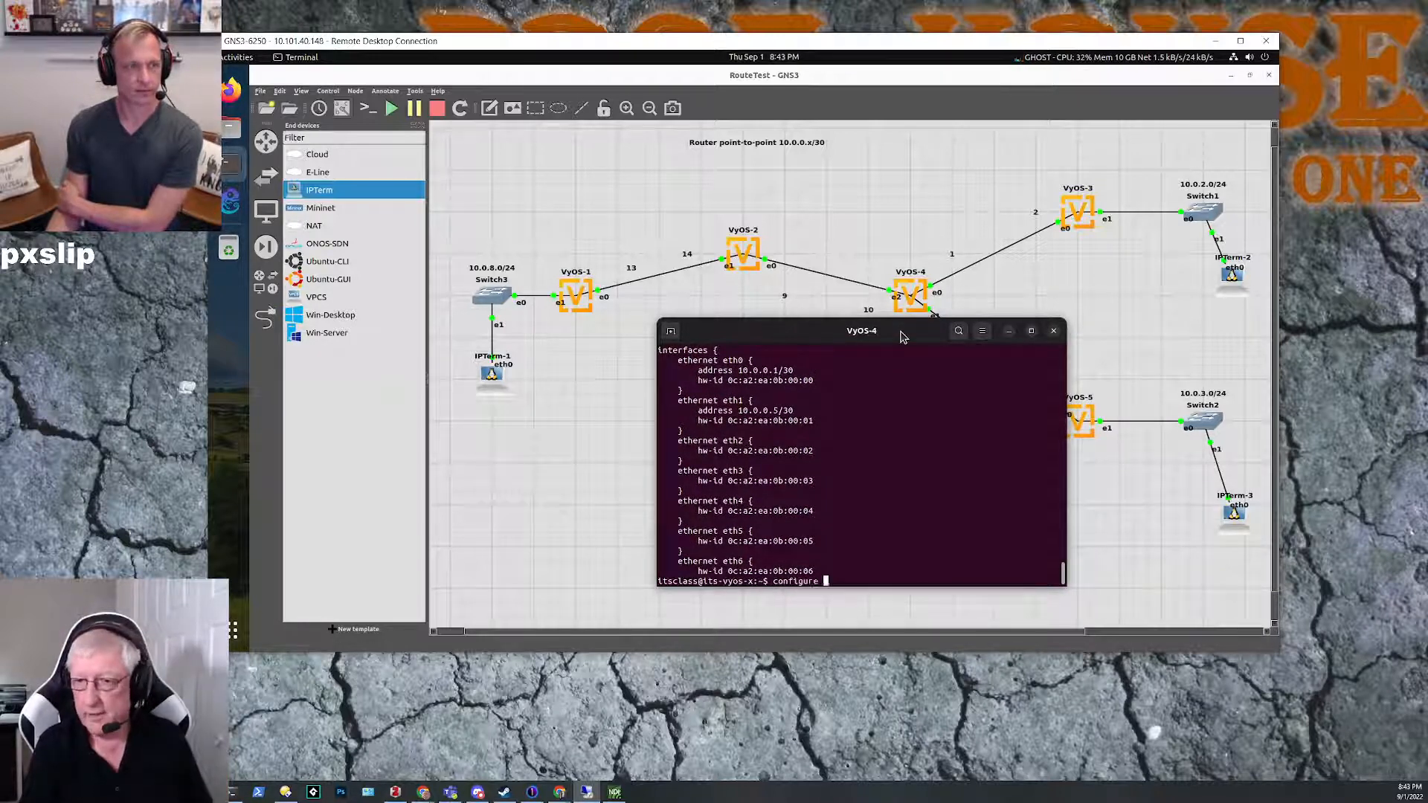
pyautogui.press('Return')
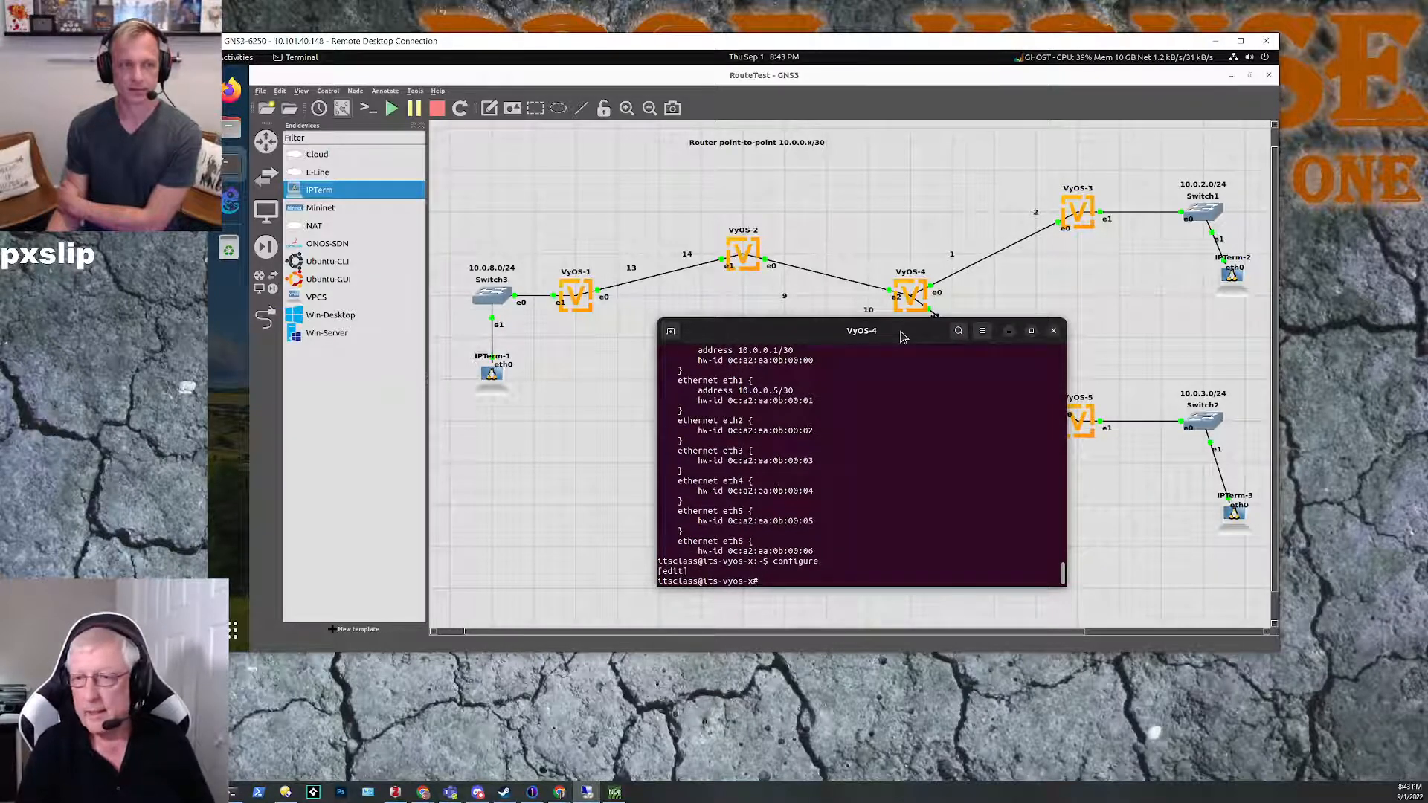
# Step: Assign address 10.0.0.10/30 to Ethernet interface eth2 on VyOS-4, keeping the router's link labels uncovered
pyautogui.moveTo(821, 331)
pyautogui.mouseDown()
pyautogui.moveTo(828, 386)
pyautogui.moveTo(841, 342)
pyautogui.mouseUp()
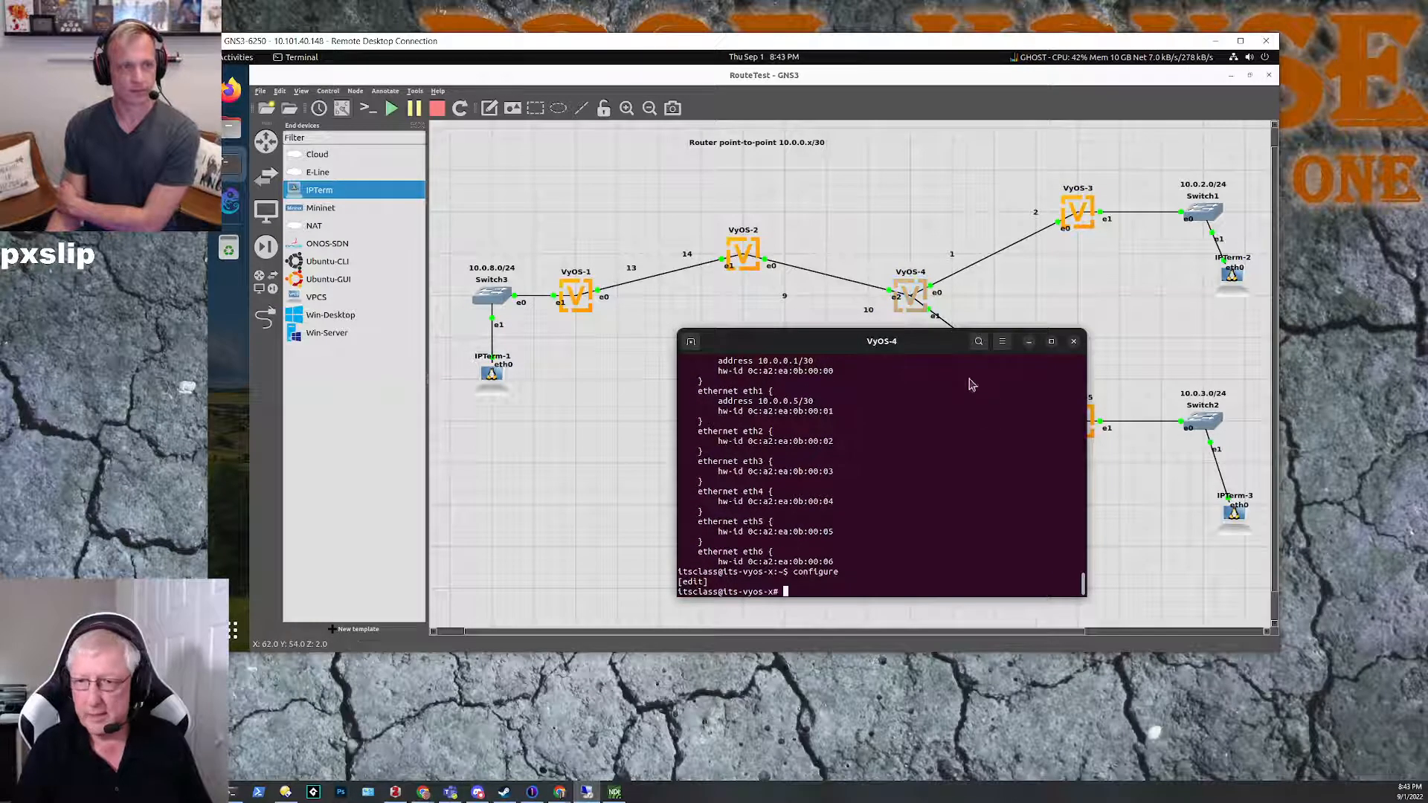
pyautogui.write('set interfaces ')
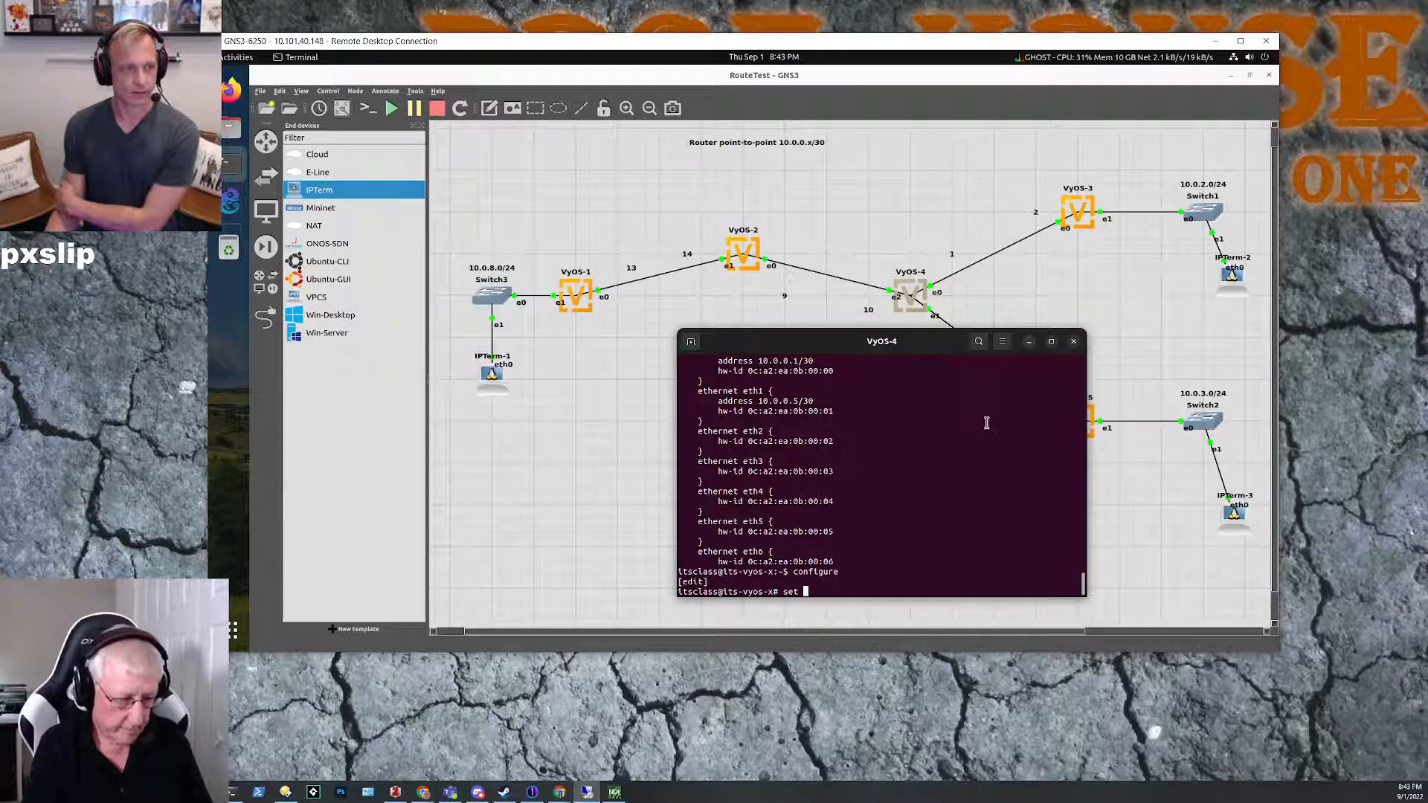
pyautogui.write('e')
pyautogui.press('Tab')
pyautogui.write('eth')
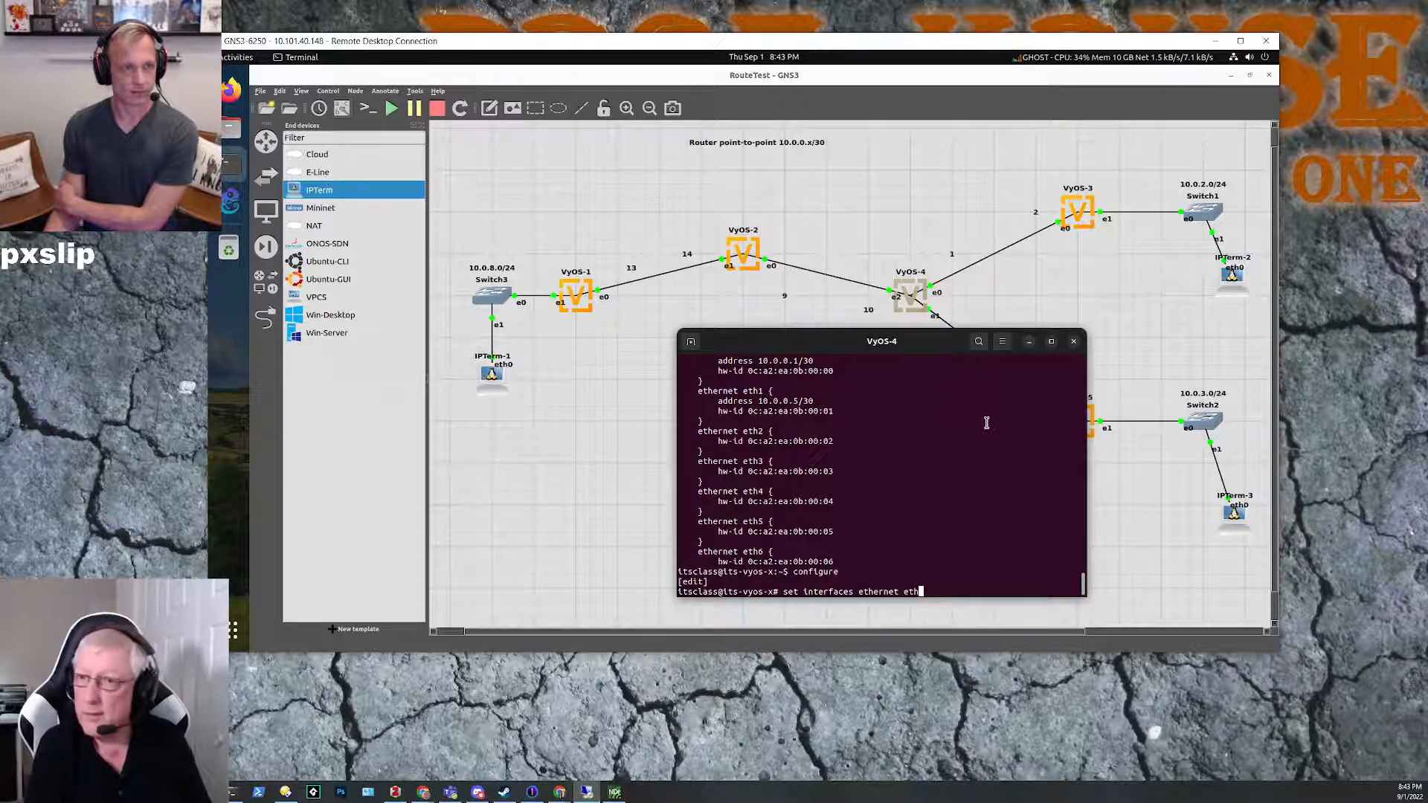
pyautogui.write('2 ')
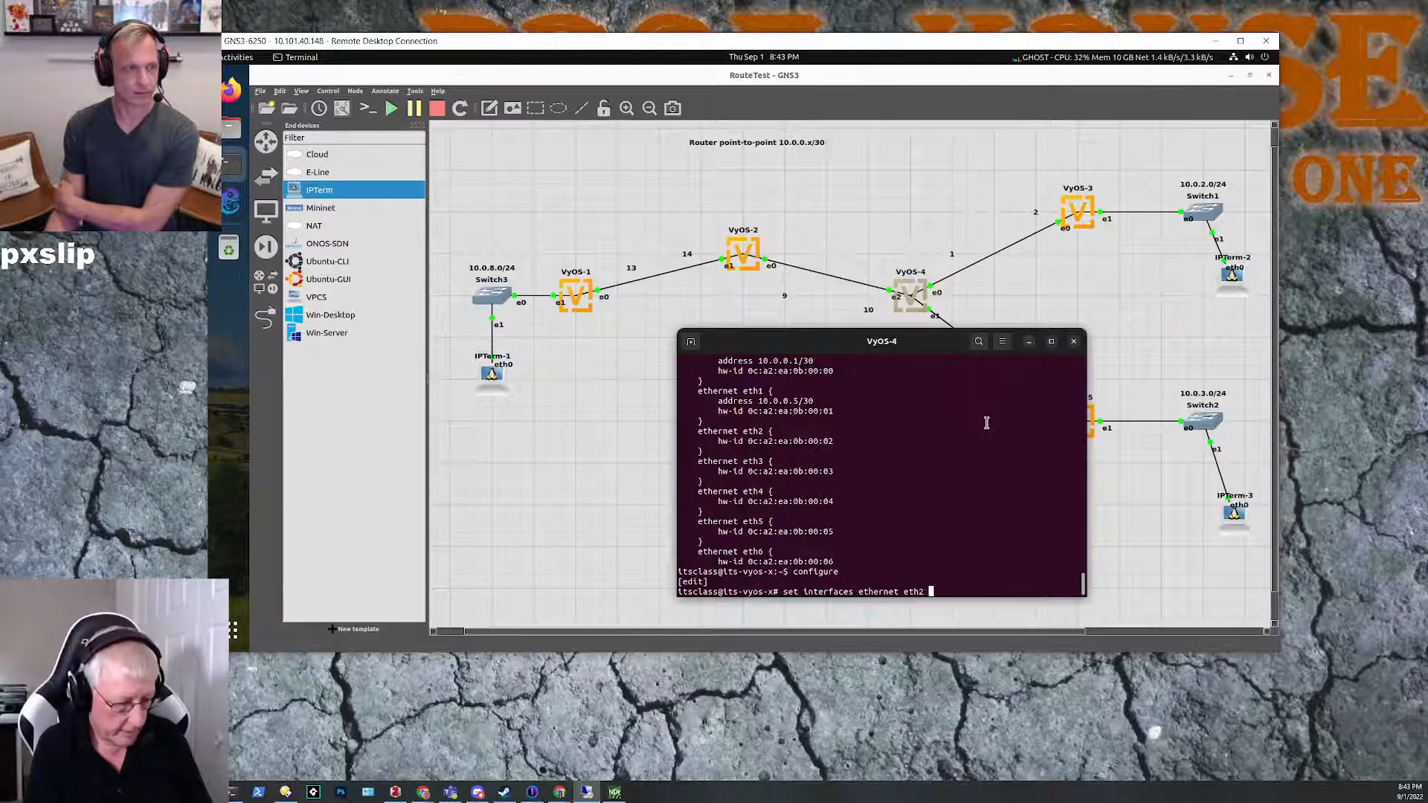
pyautogui.write('address 10.0.0.10')
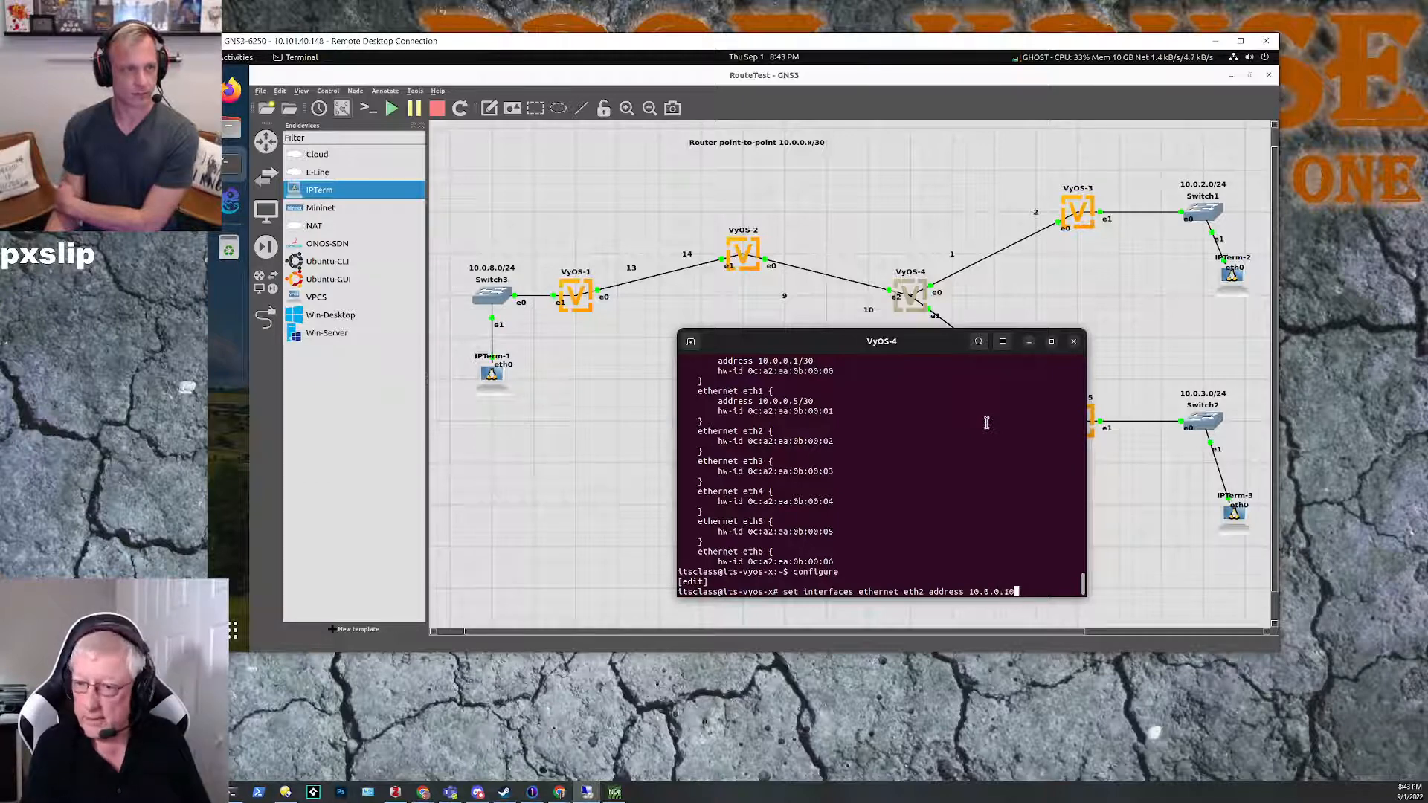
pyautogui.write('/30')
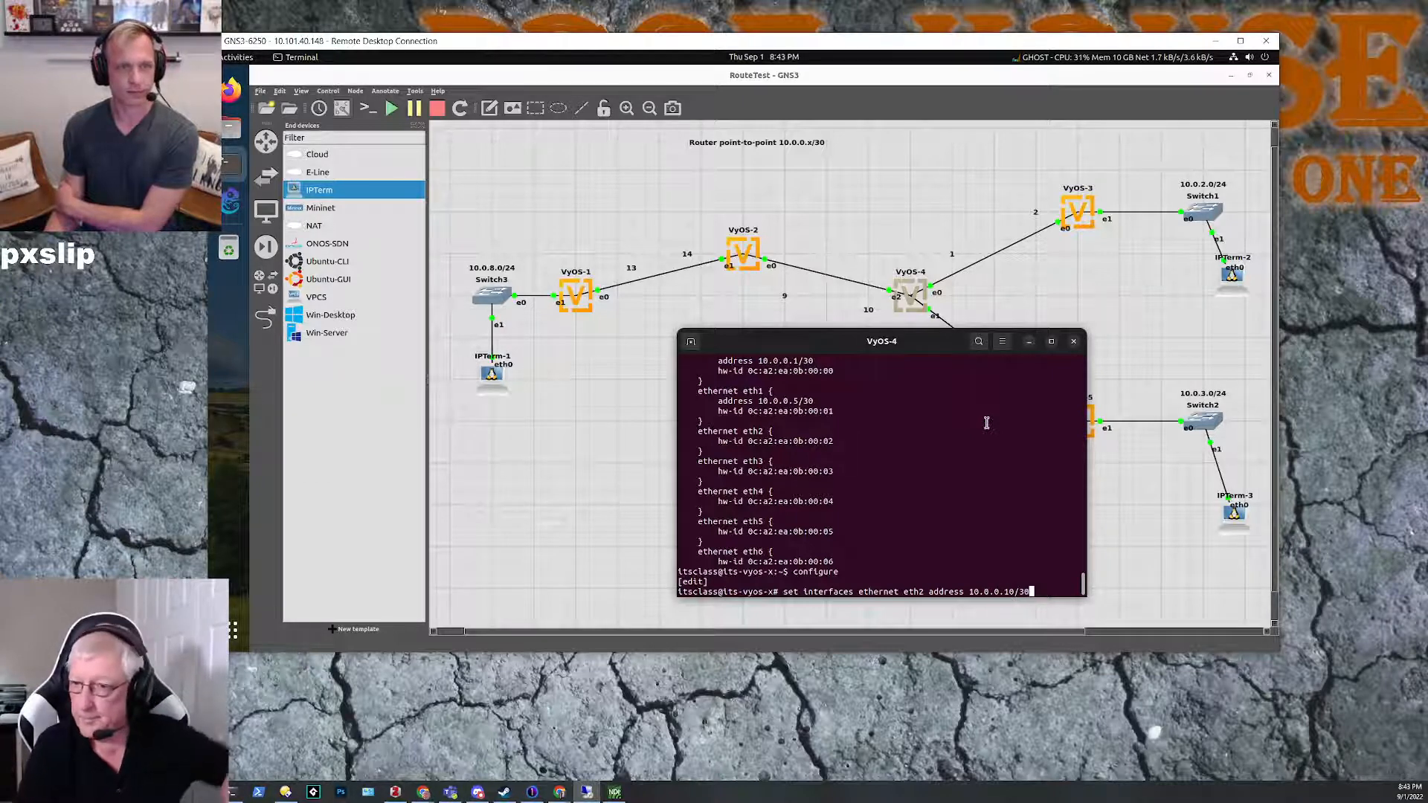
pyautogui.press('Return')
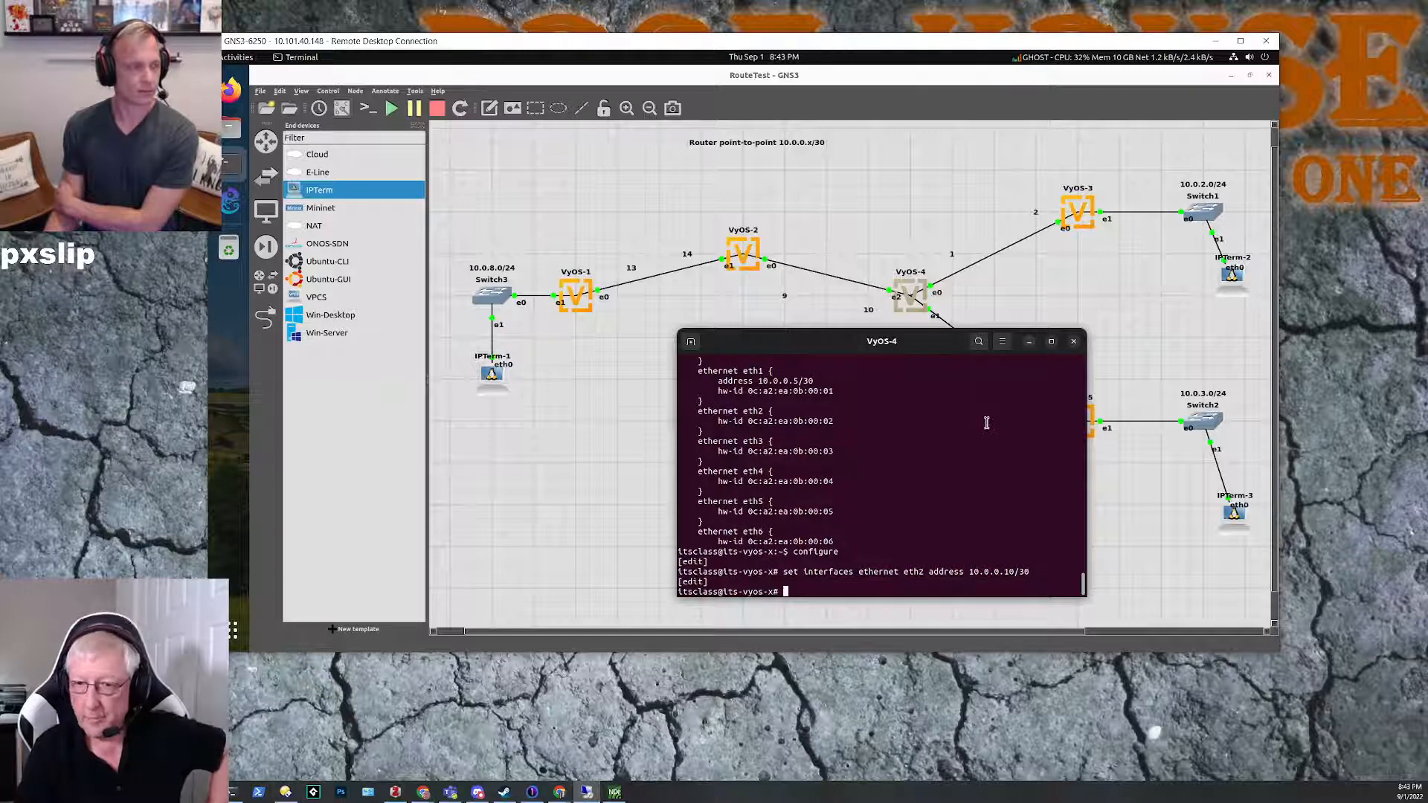
# Step: Commit and save the VyOS-4 configuration and exit configuration mode
pyautogui.write('commit')
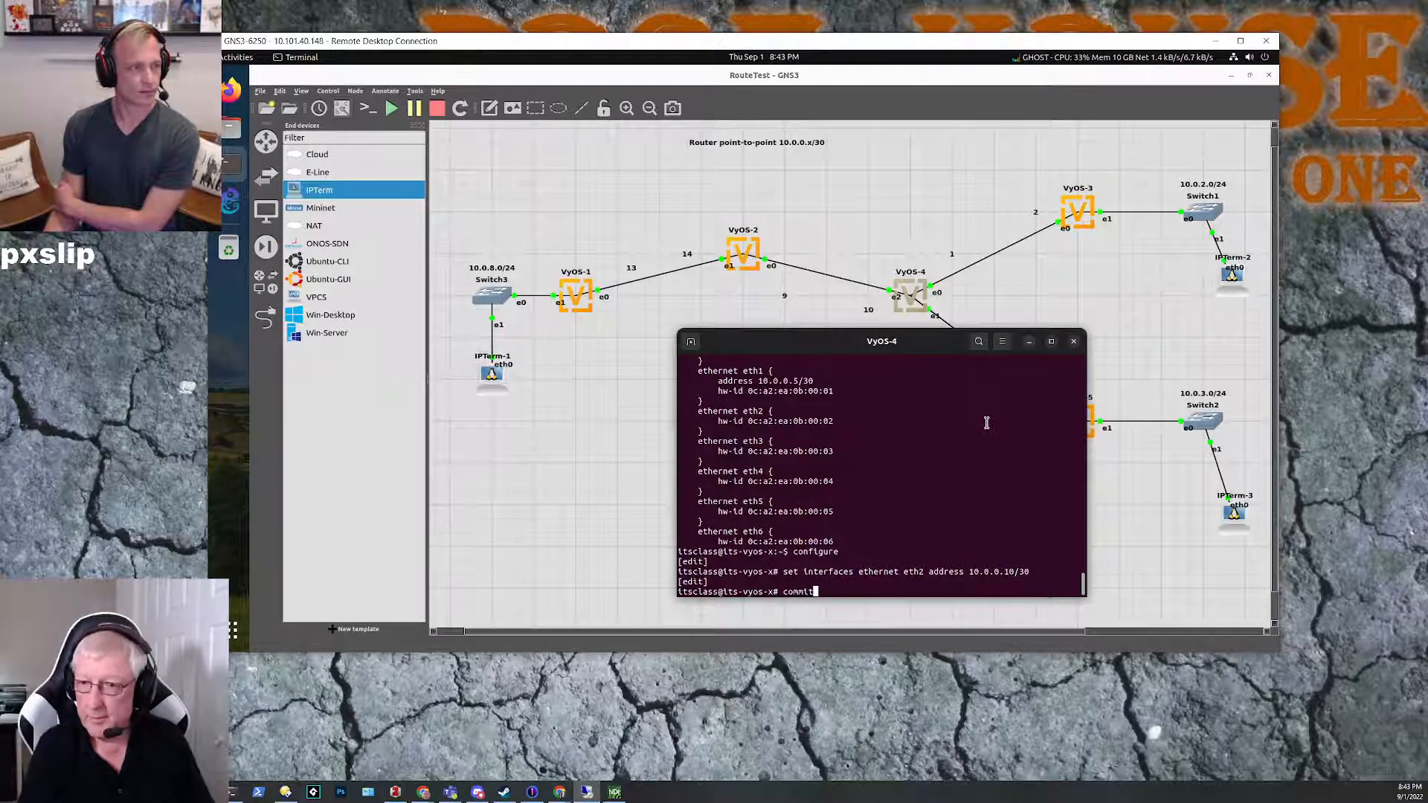
pyautogui.press('Return')
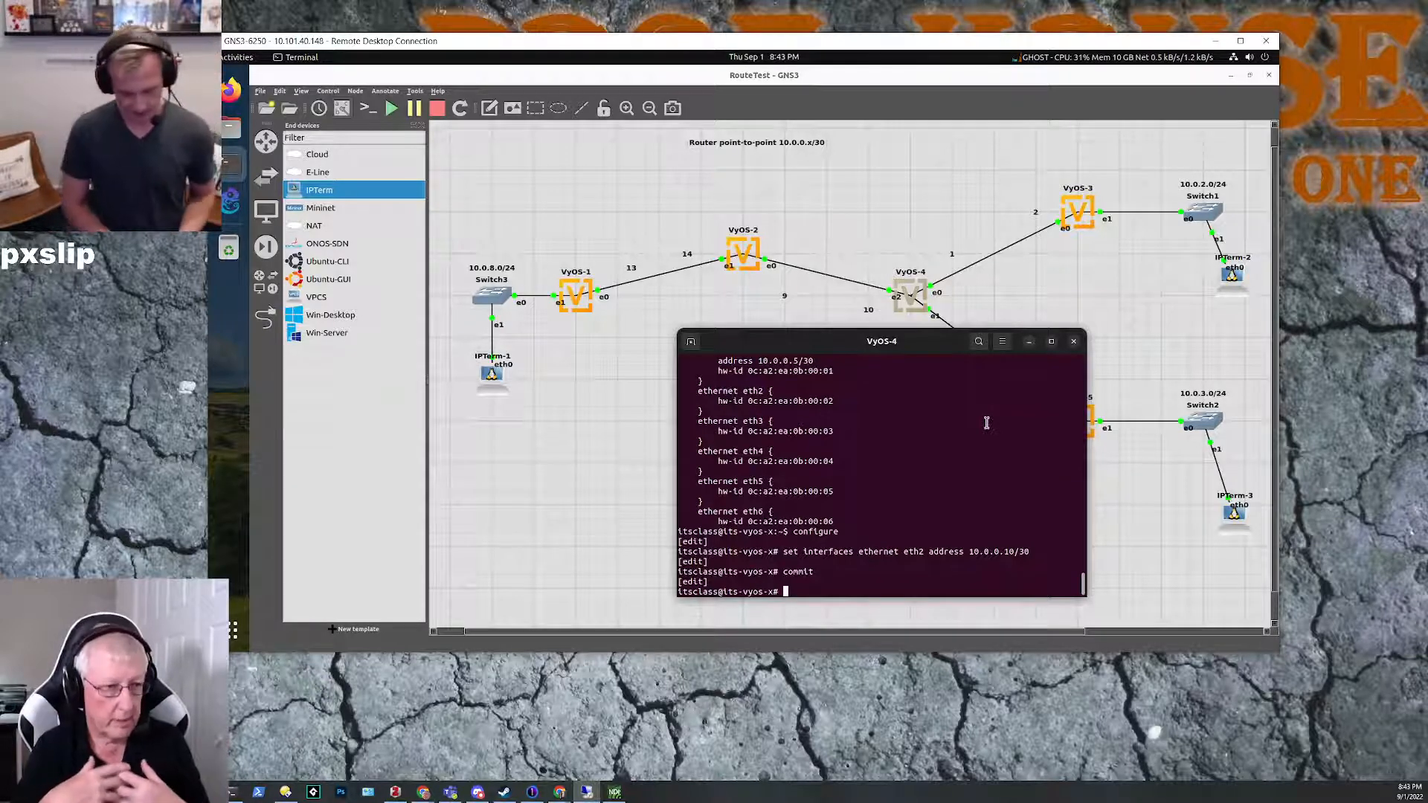
pyautogui.write('save')
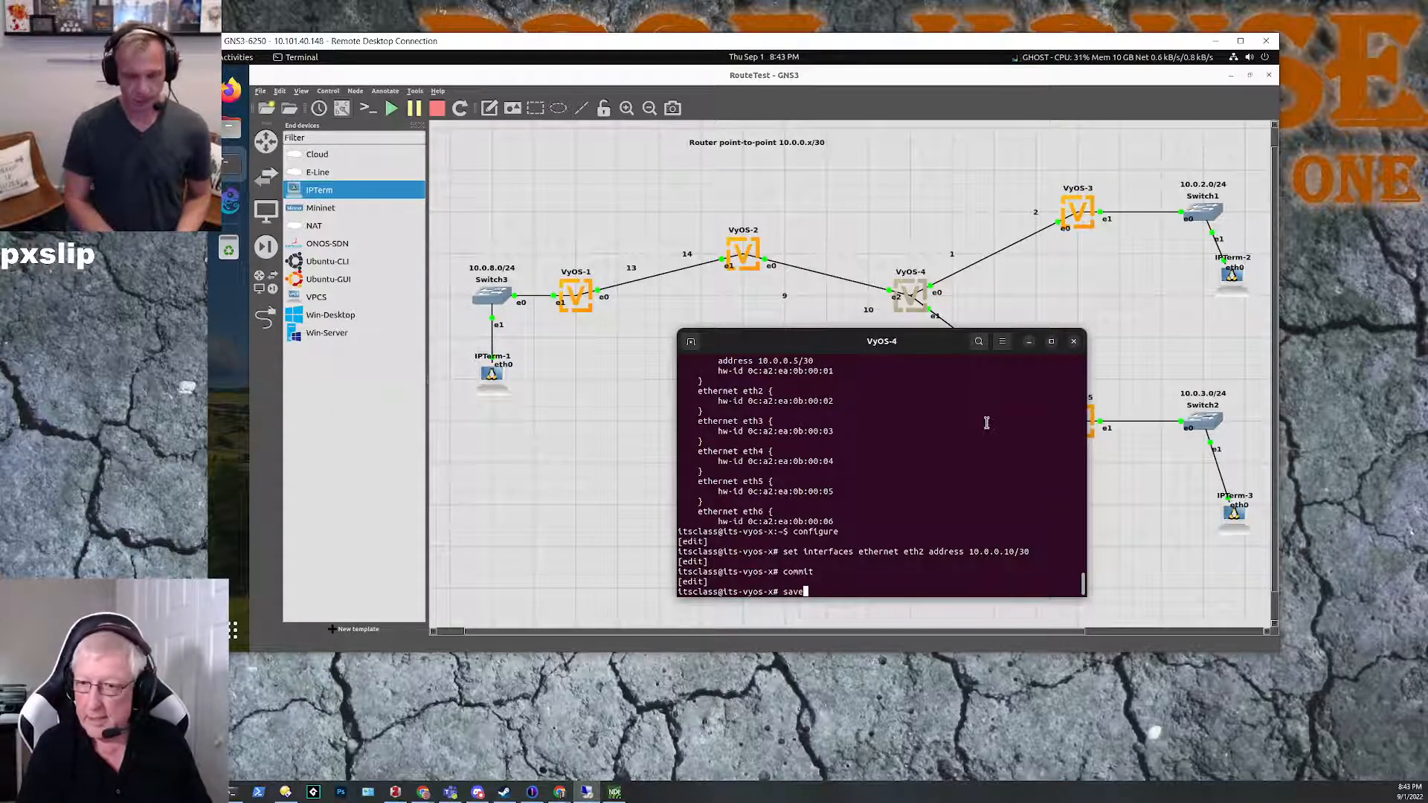
pyautogui.press('Return')
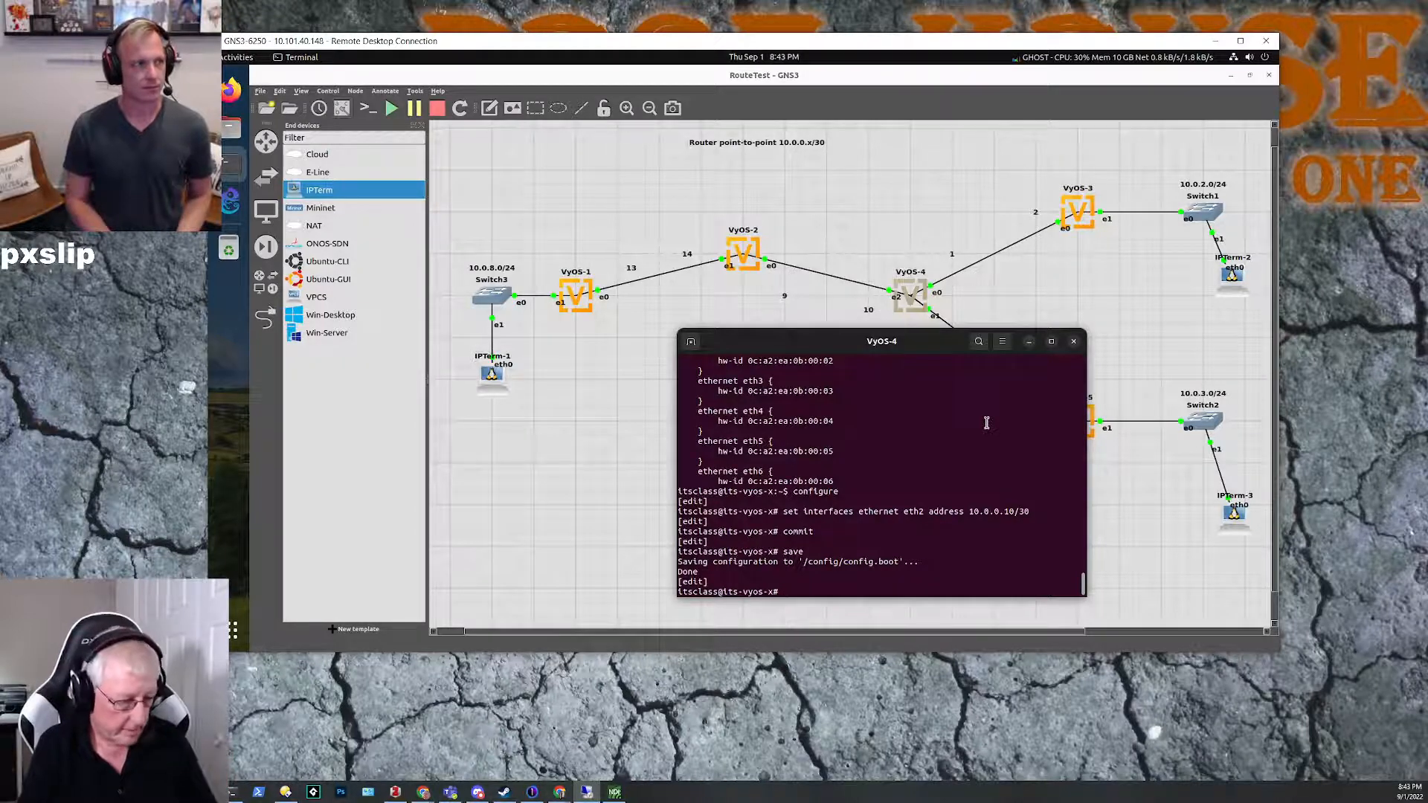
pyautogui.write('it')
pyautogui.press('Return')
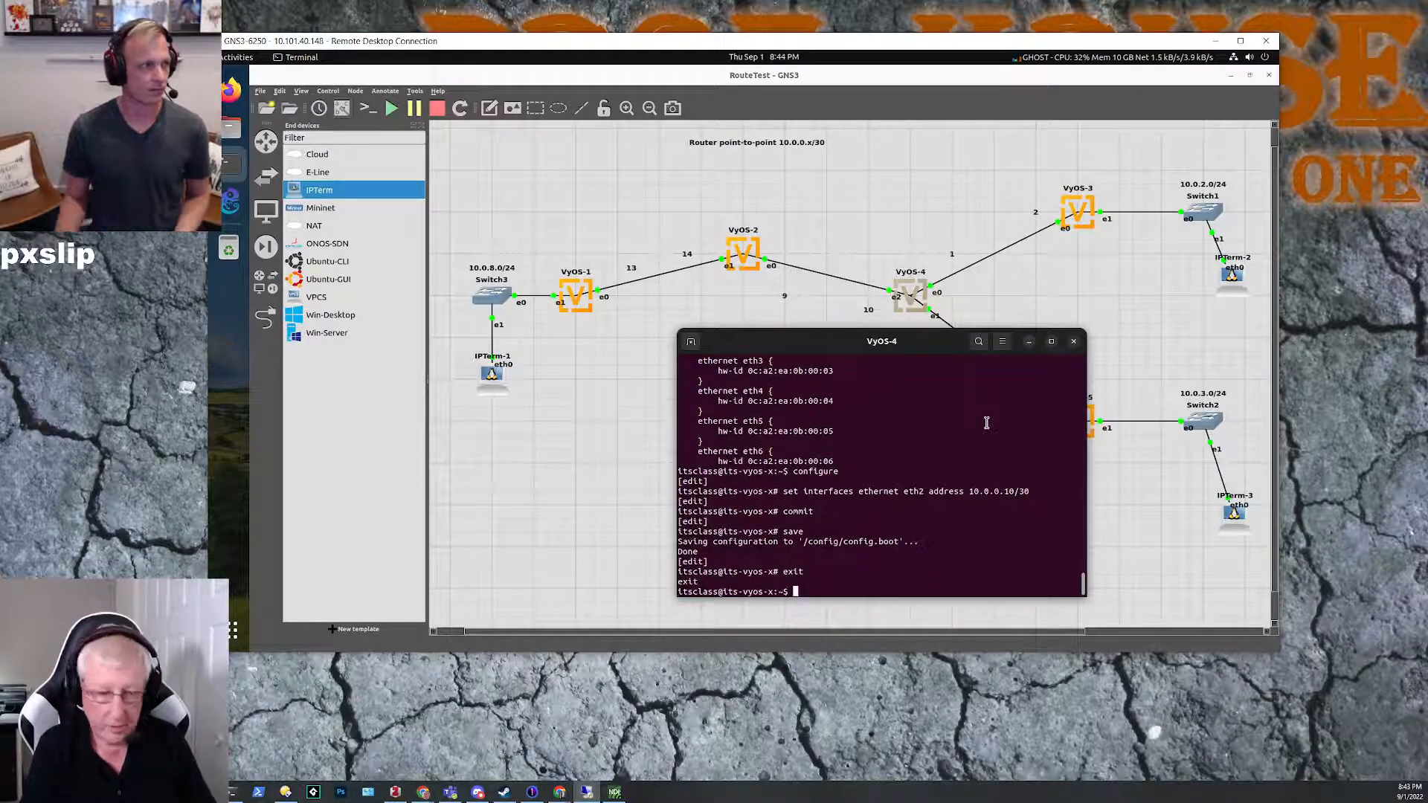
# Step: Display the VyOS-4 configuration and its interface summary to check the assigned addresses
pyautogui.write('show configuration')
pyautogui.press('Return')
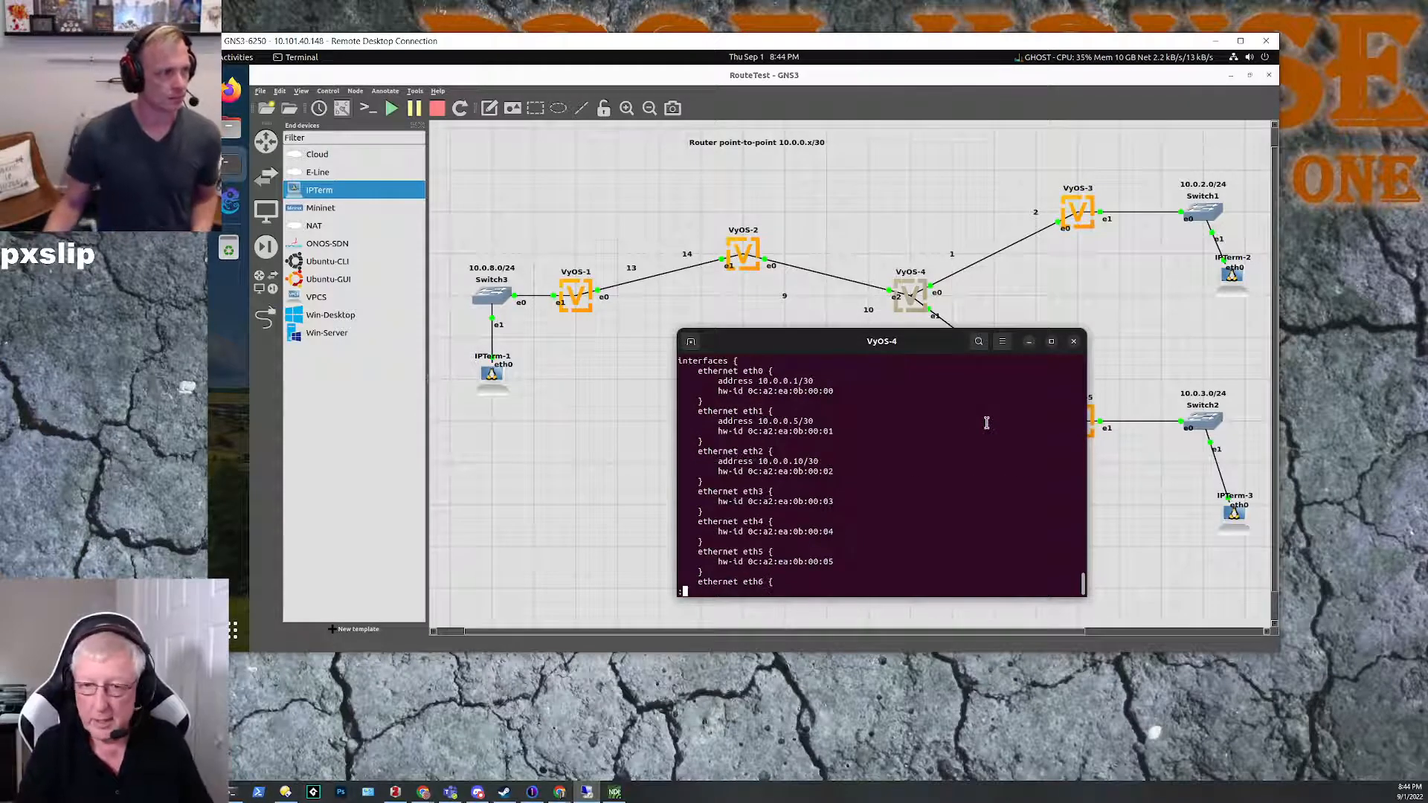
pyautogui.write('qshow interfaces')
pyautogui.press('Return')
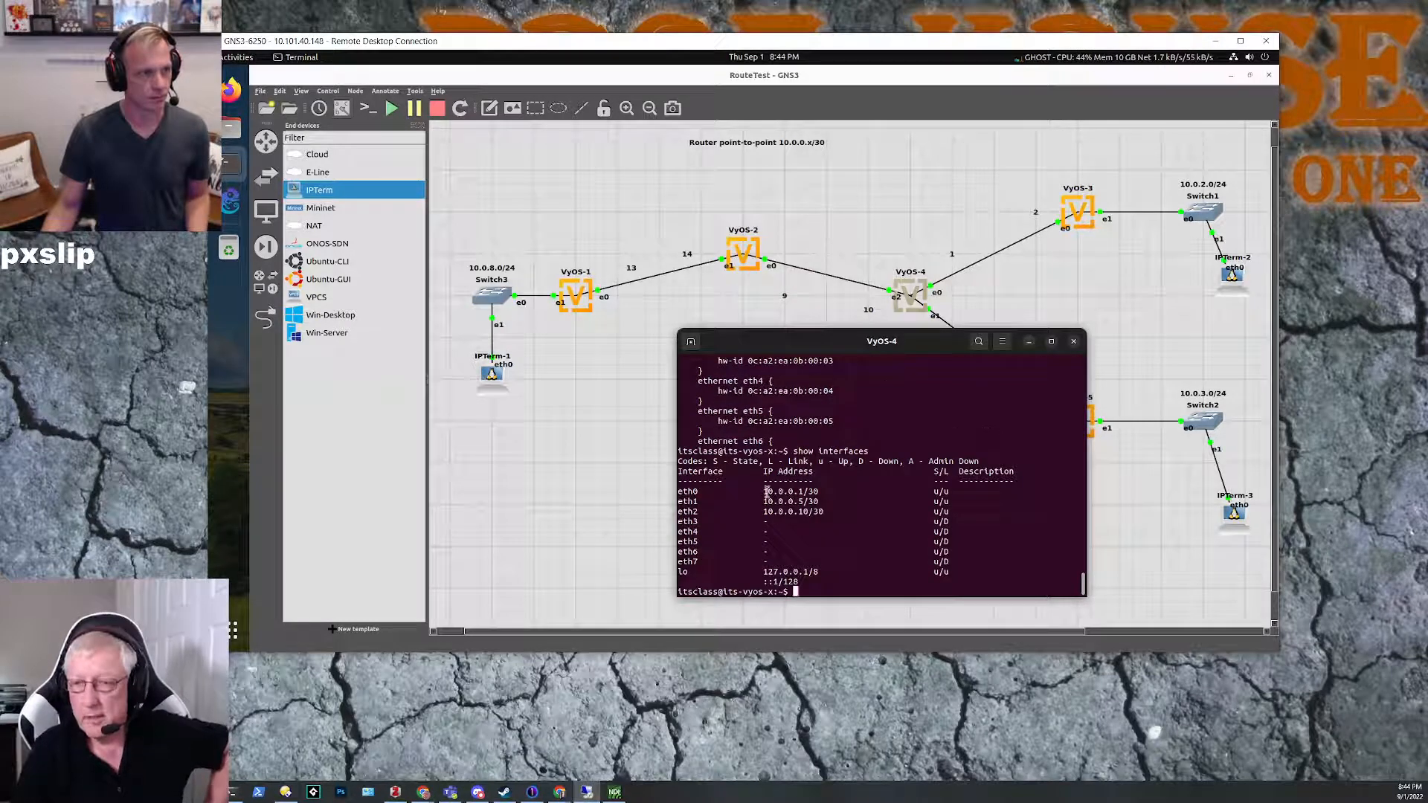
# Step: Move the VyOS-4 console clear of the router's links, compare its addresses with the topology labels, and minimize it
pyautogui.moveTo(943, 339); pyautogui.dragTo(941, 374)
pyautogui.click(954, 275)
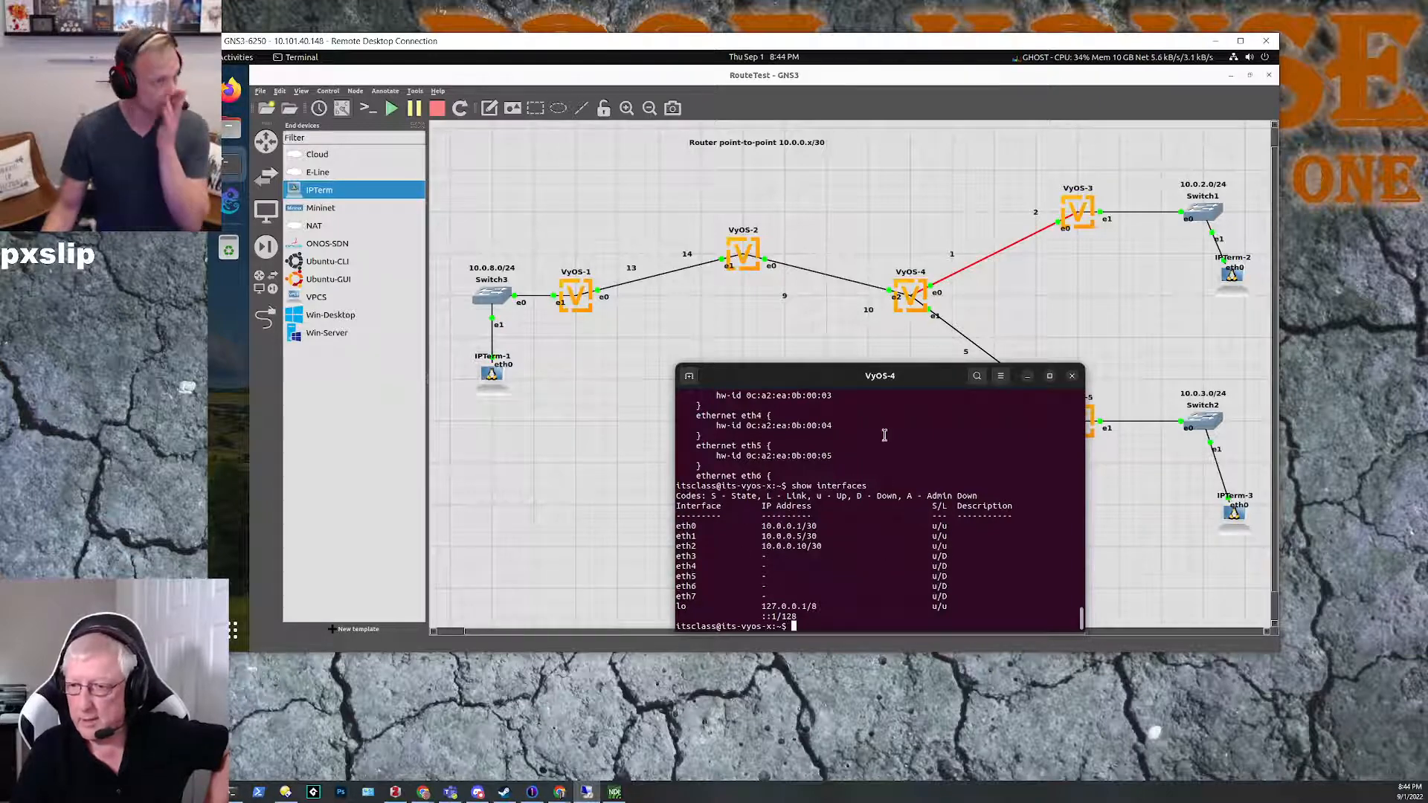
pyautogui.moveTo(1043, 376); pyautogui.dragTo(996, 357)
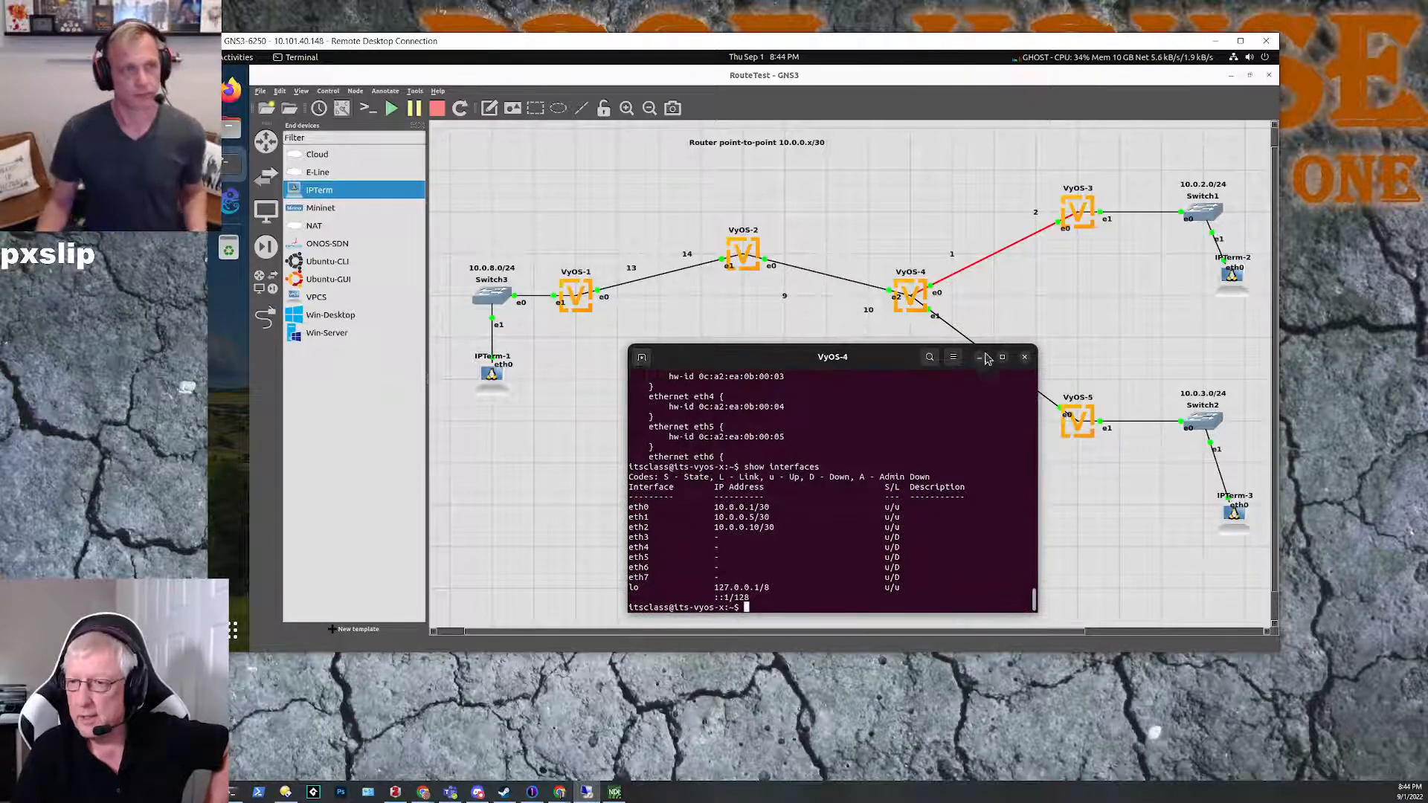
pyautogui.click(979, 358)
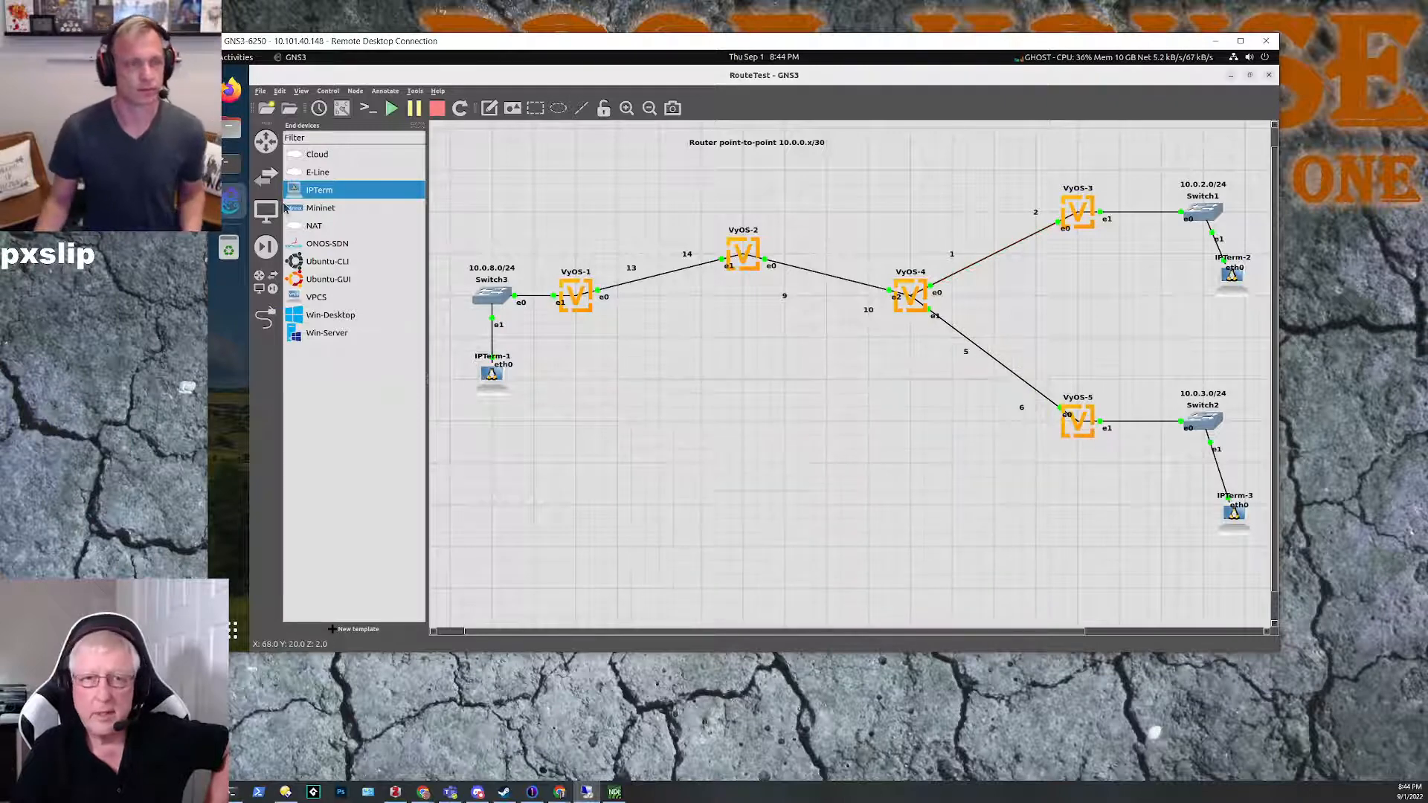
# Step: Bring up the VyOS-5 console, put the VyOS-4 console away, and place the VyOS-5 window clear of its router
pyautogui.click(225, 170)
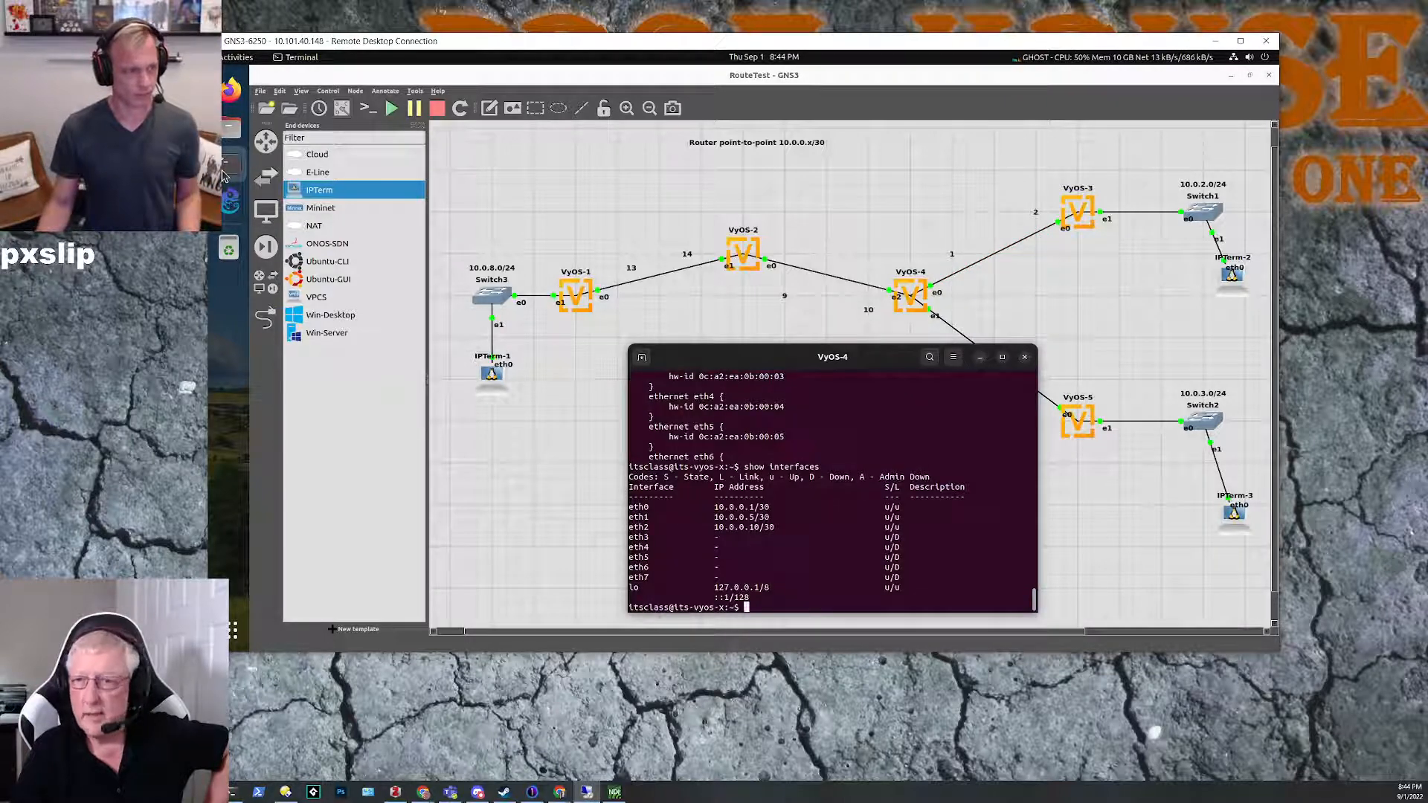
pyautogui.click(222, 173)
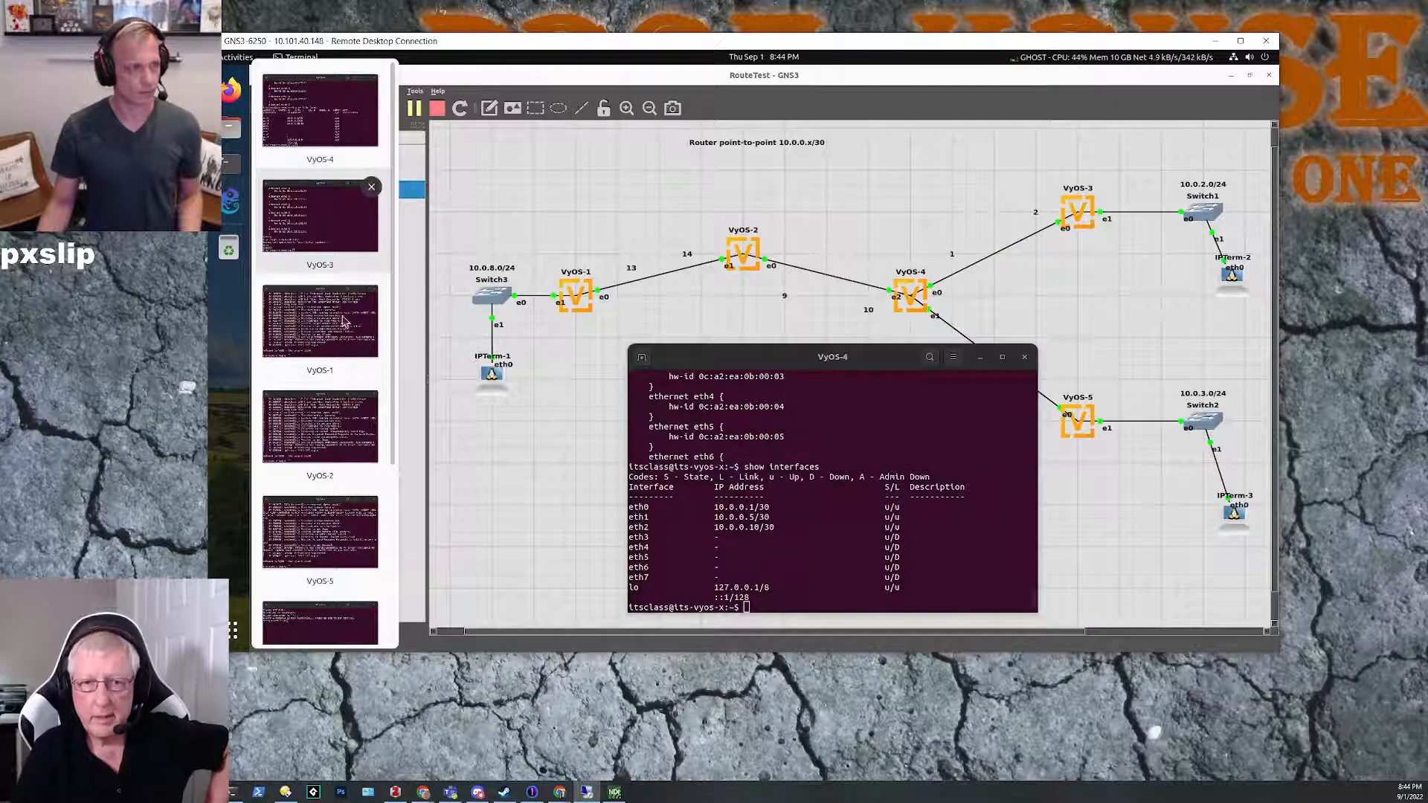
pyautogui.click(328, 552)
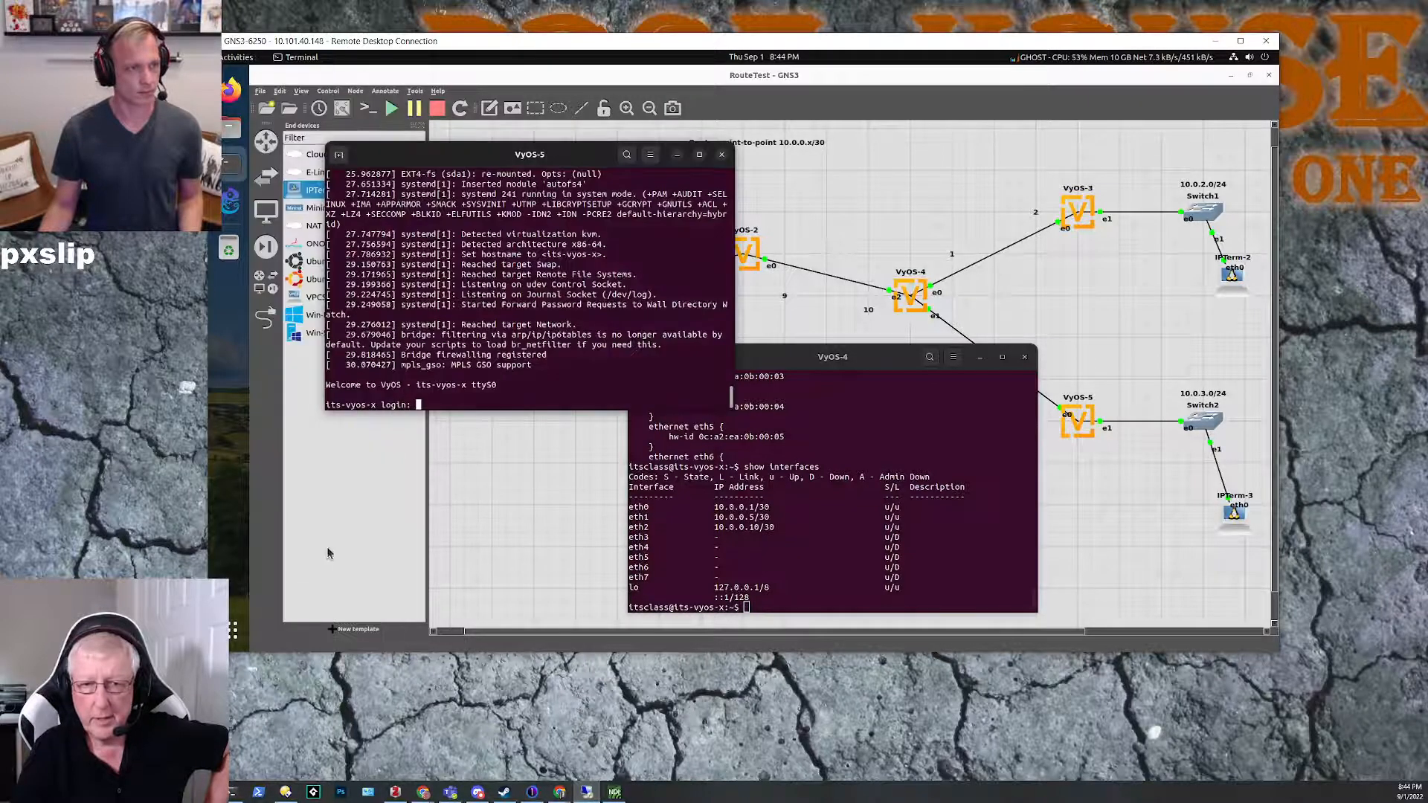
pyautogui.click(980, 357)
pyautogui.moveTo(468, 154); pyautogui.dragTo(603, 289)
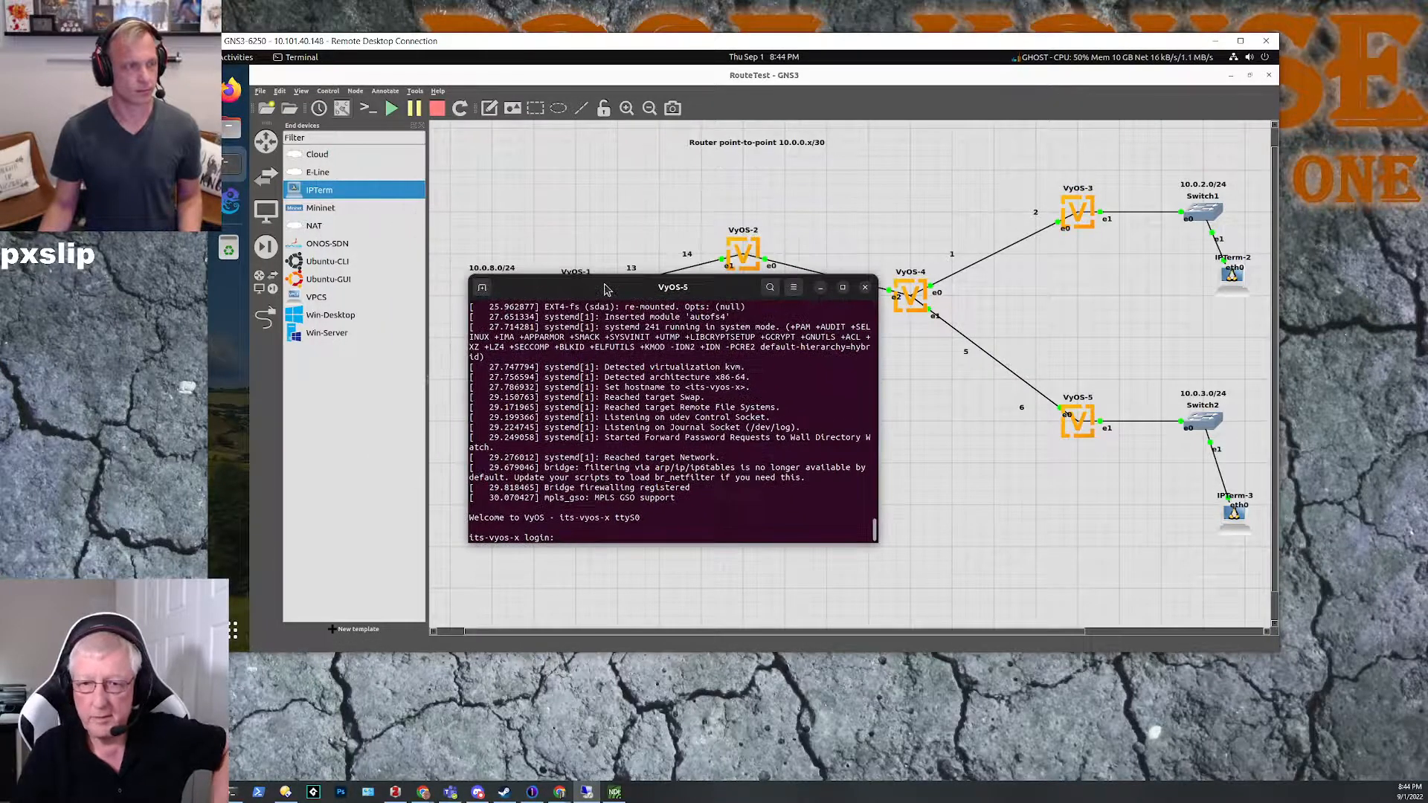
# Step: Log in to VyOS-5 as itsclass with the account password
pyautogui.write('itsclass')
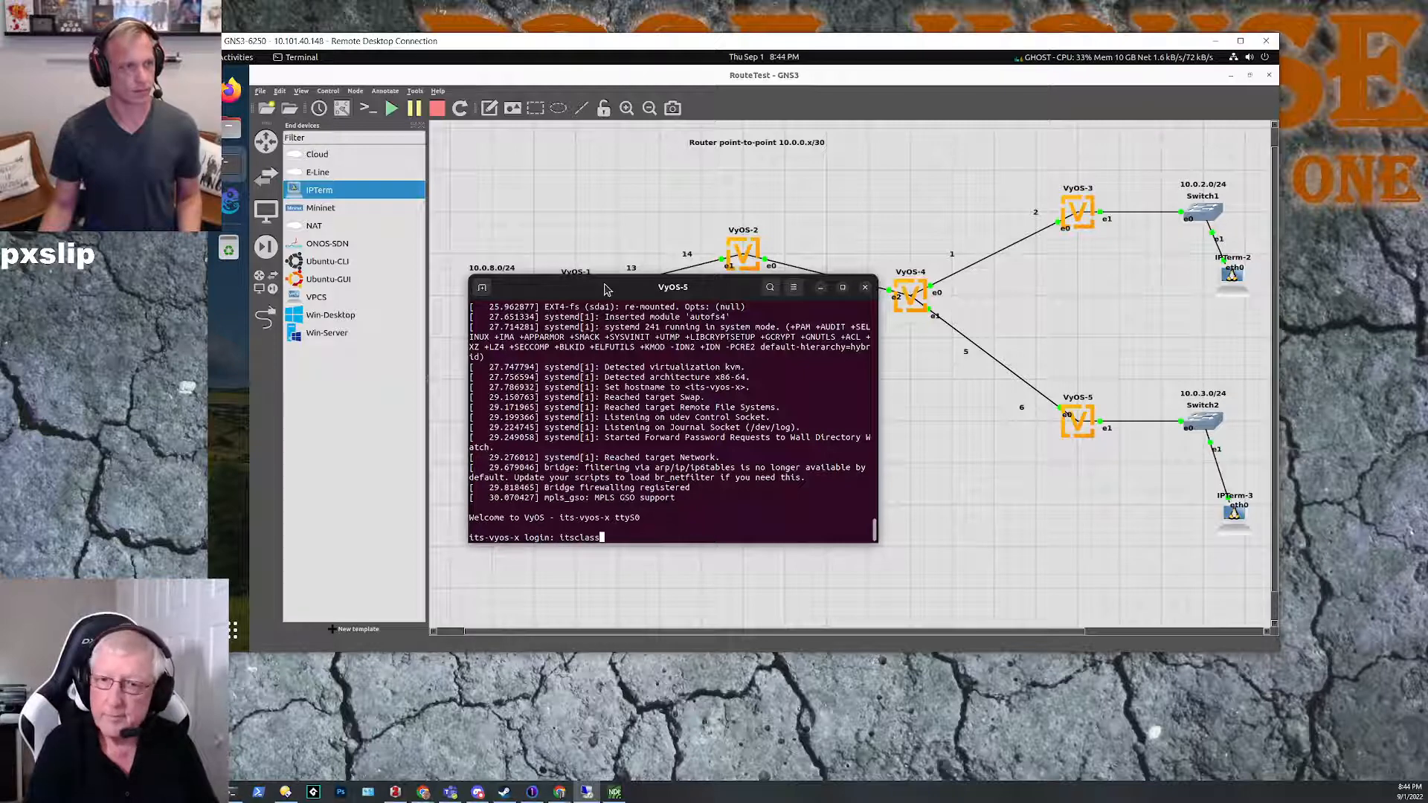
pyautogui.press('Return')
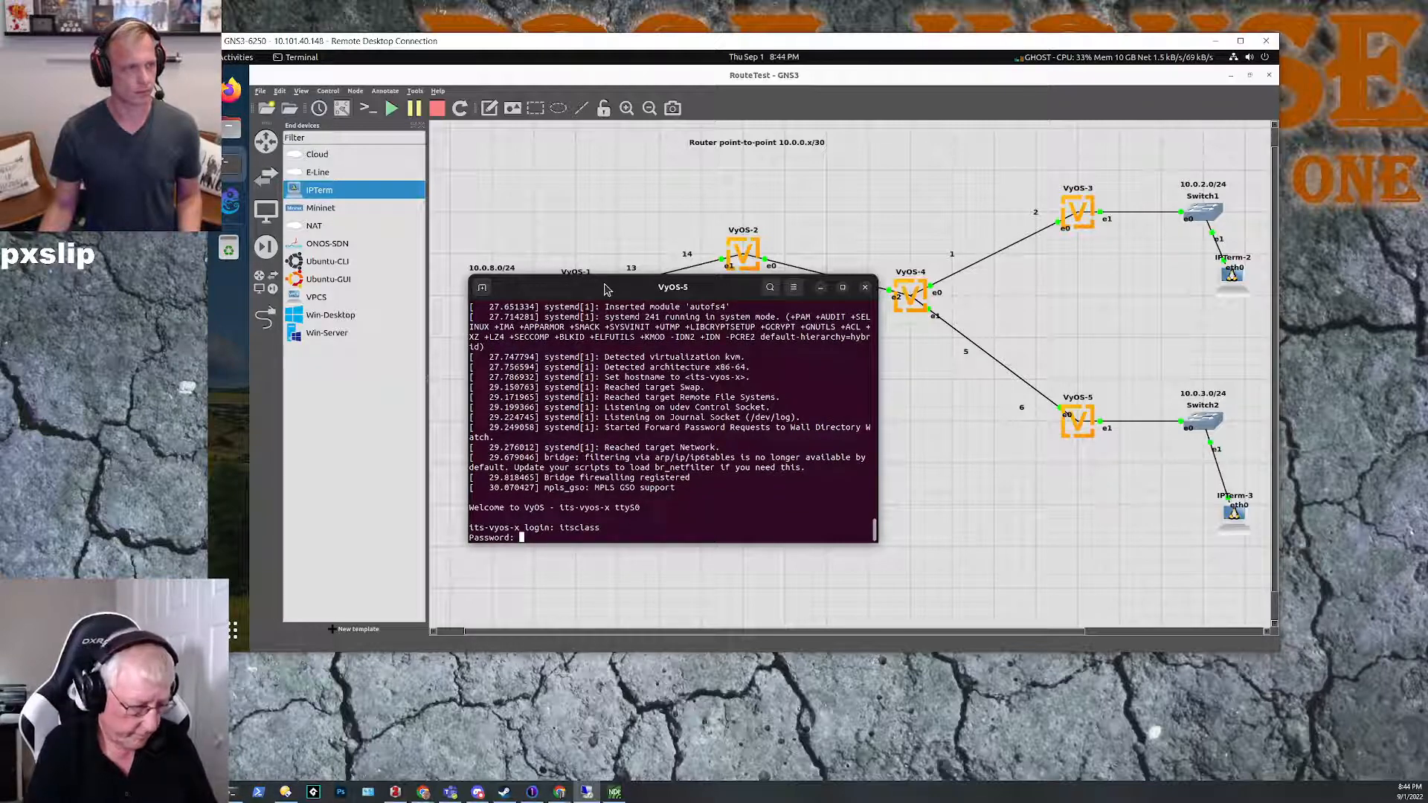
pyautogui.press('Return')
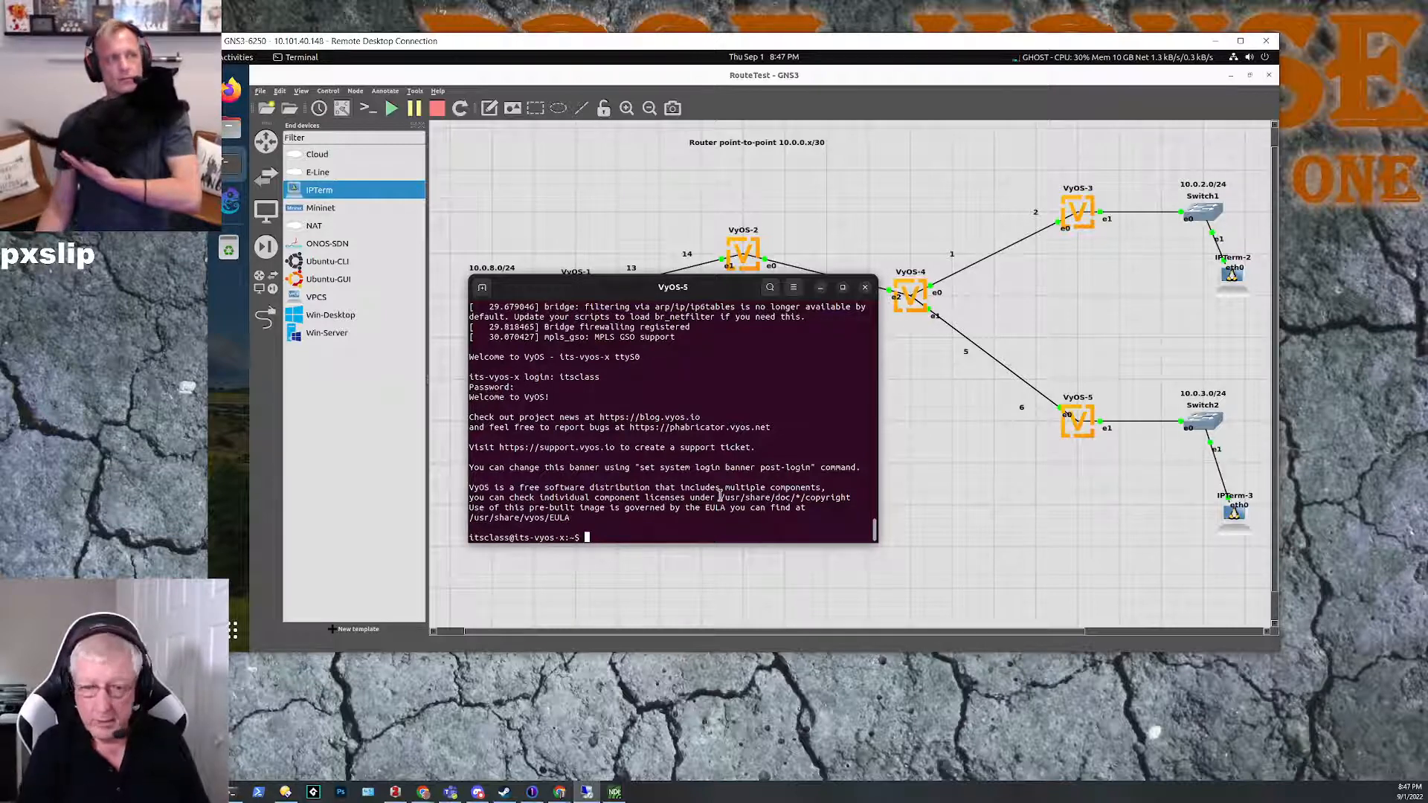
# Step: Enter configuration mode on VyOS-5
pyautogui.write('co')
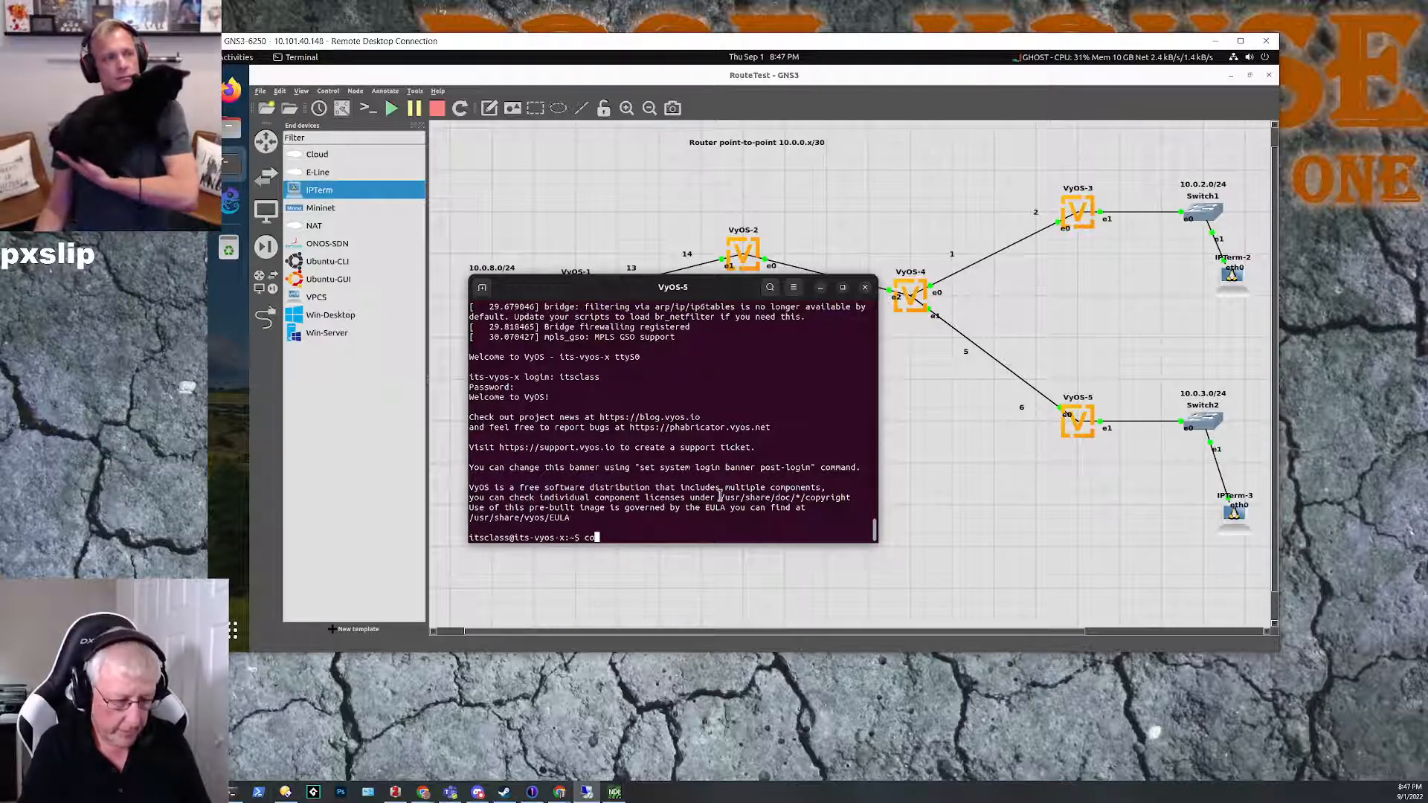
pyautogui.write('nf')
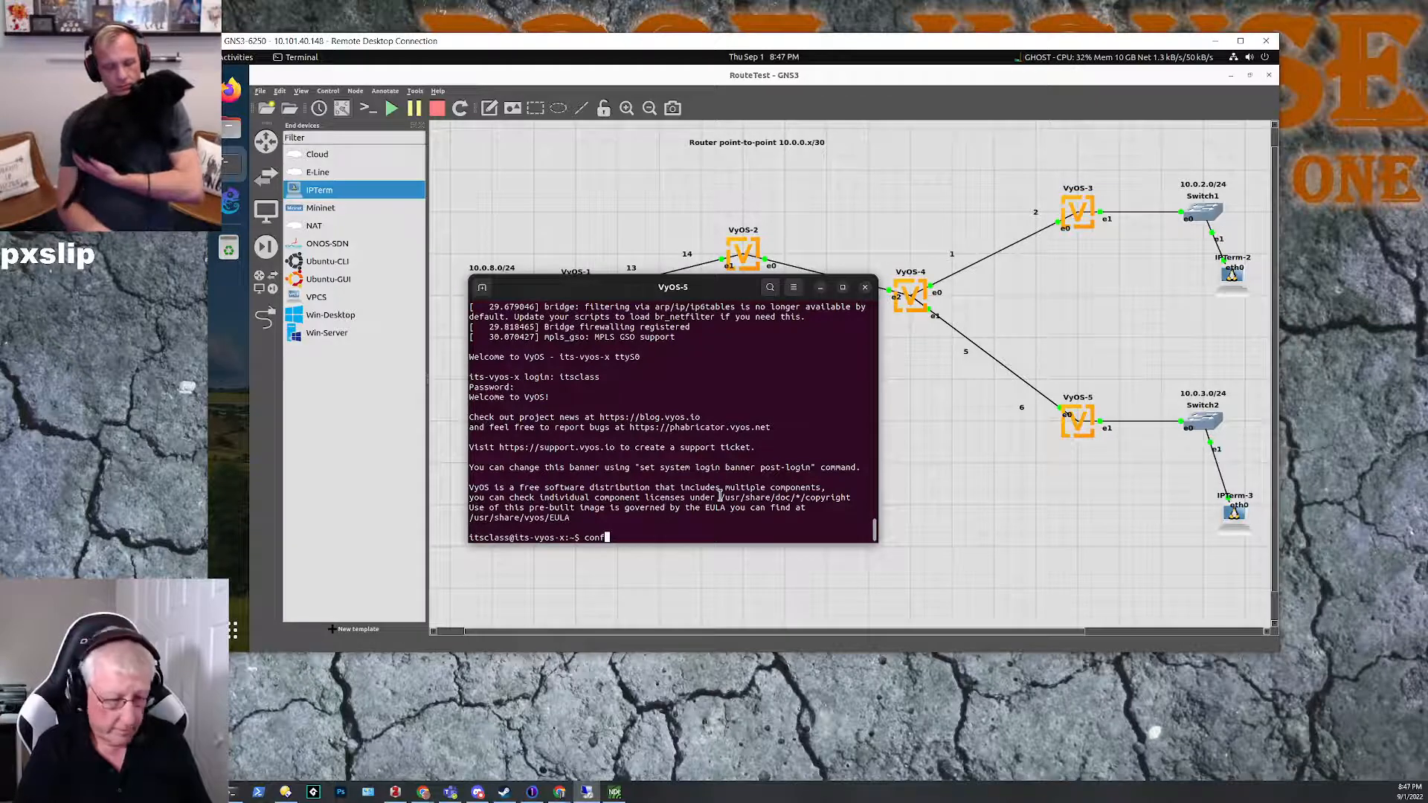
pyautogui.press('Tab')
pyautogui.press('Return')
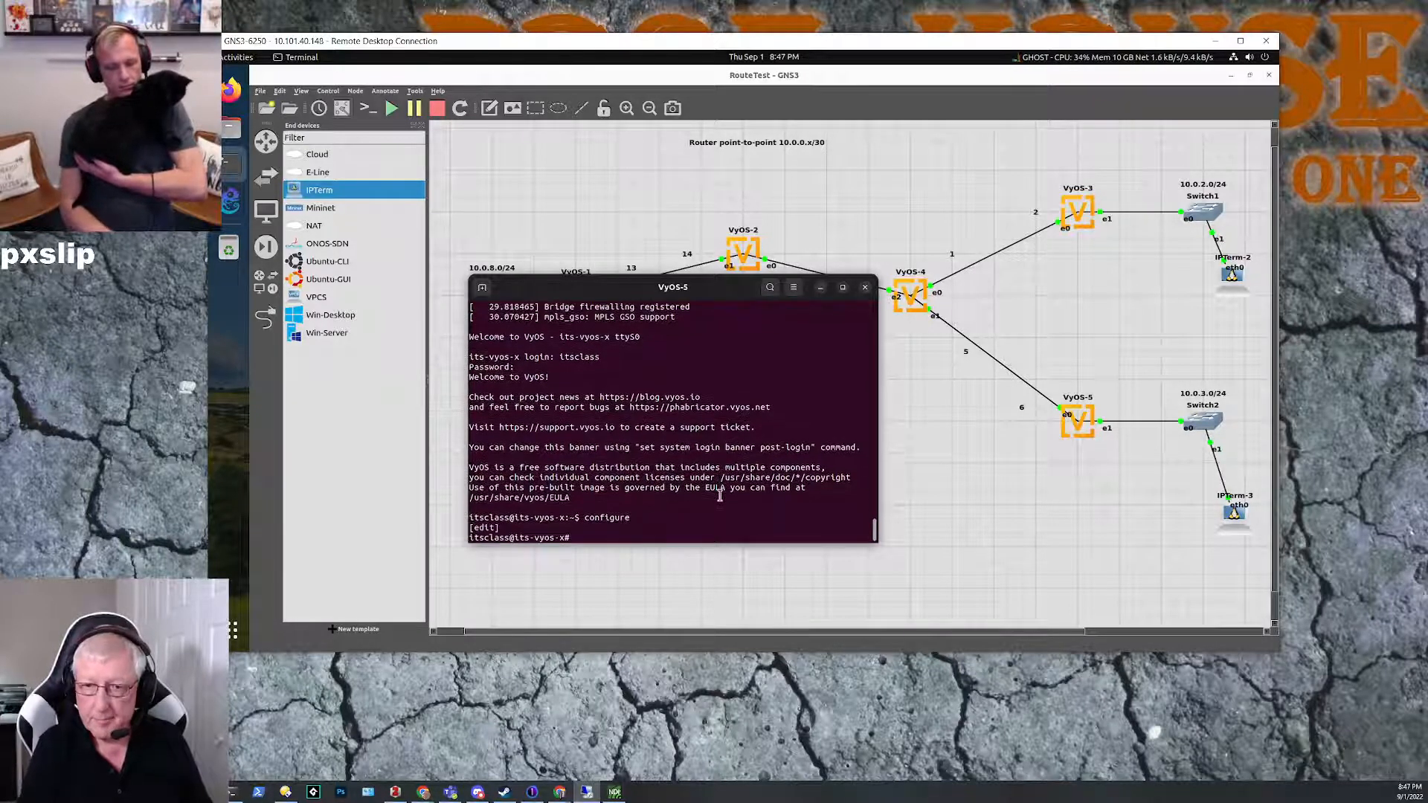
# Step: Set the address of ethernet interface eth0 on VyOS-5 to 10.0.0.6/30
pyautogui.write('sey')
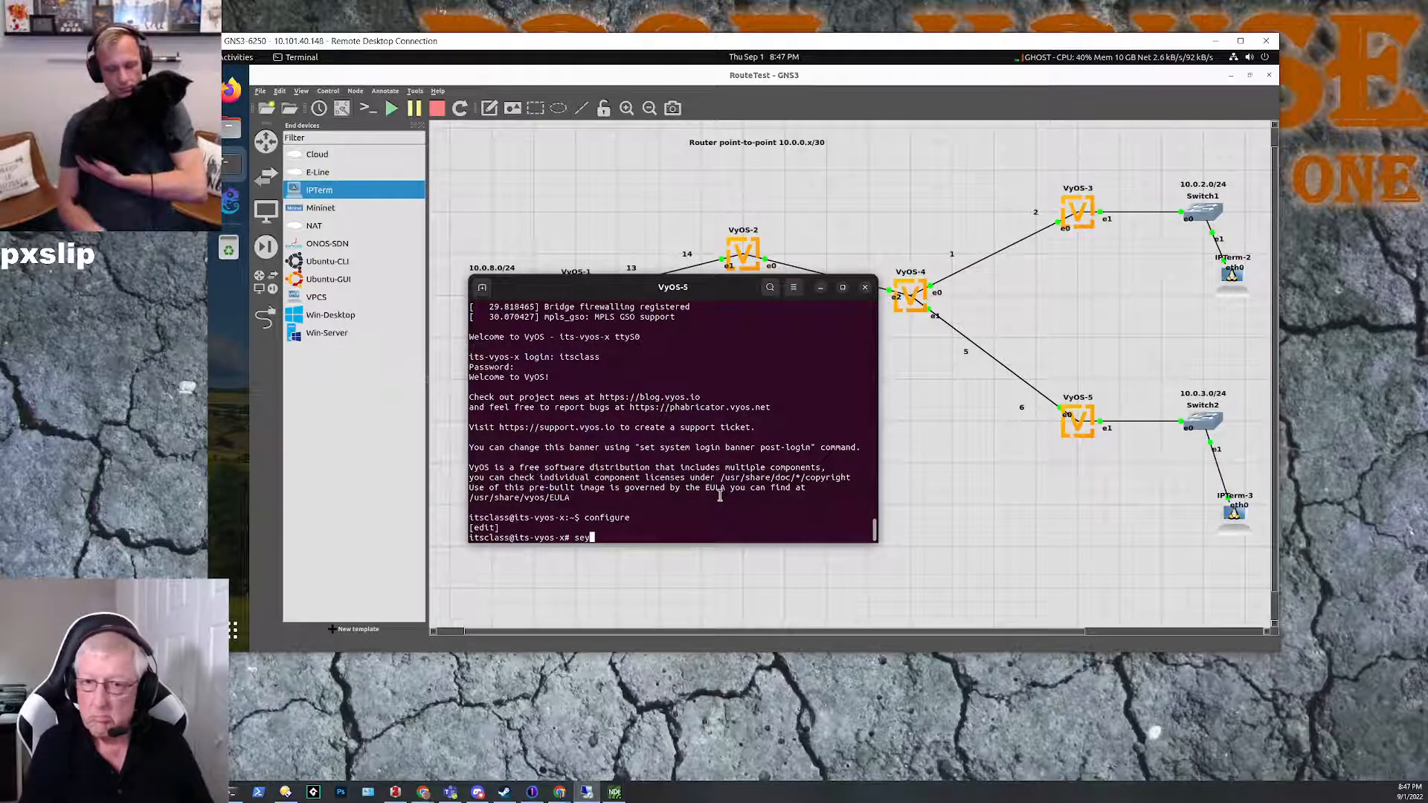
pyautogui.press('BackSpace')
pyautogui.write('t int')
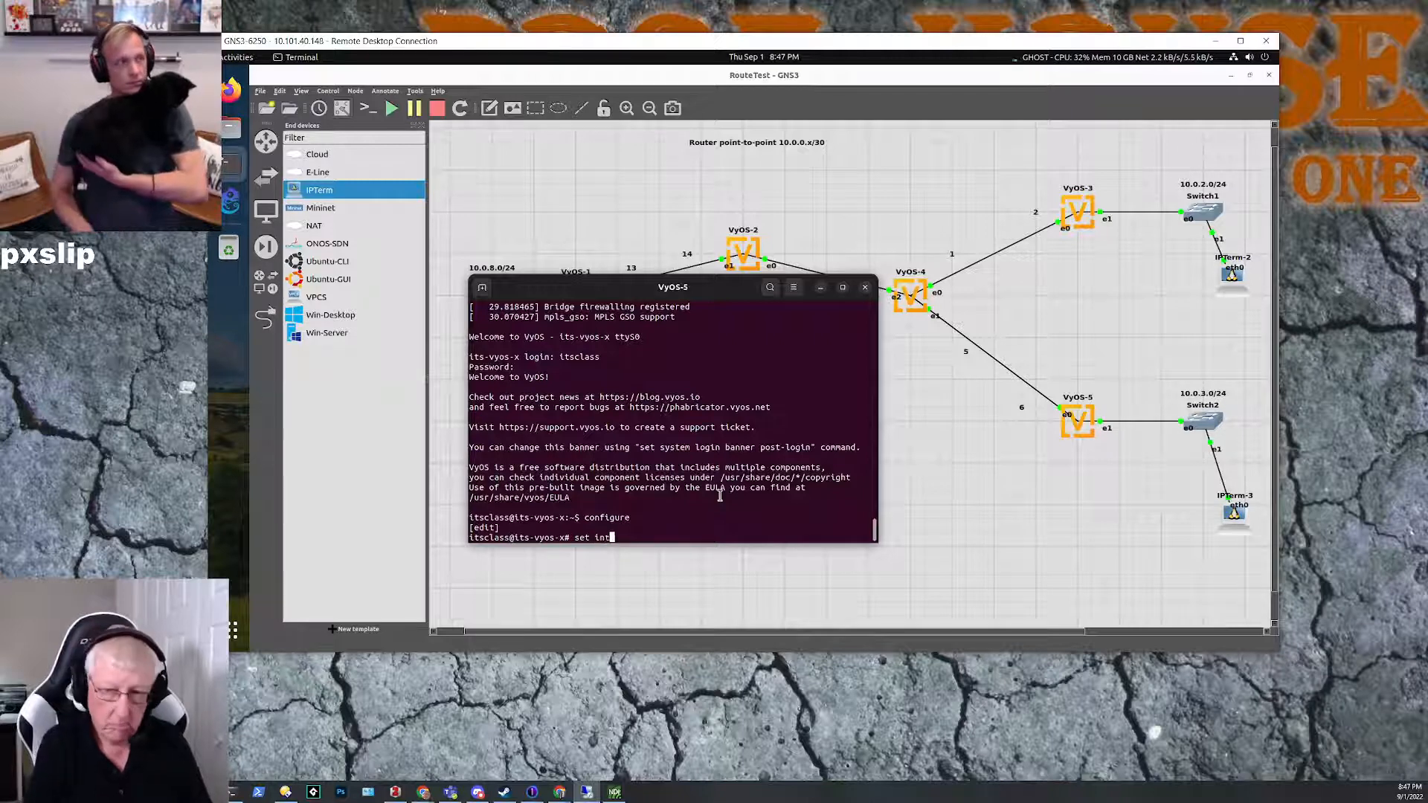
pyautogui.write('erfaces ethernet ')
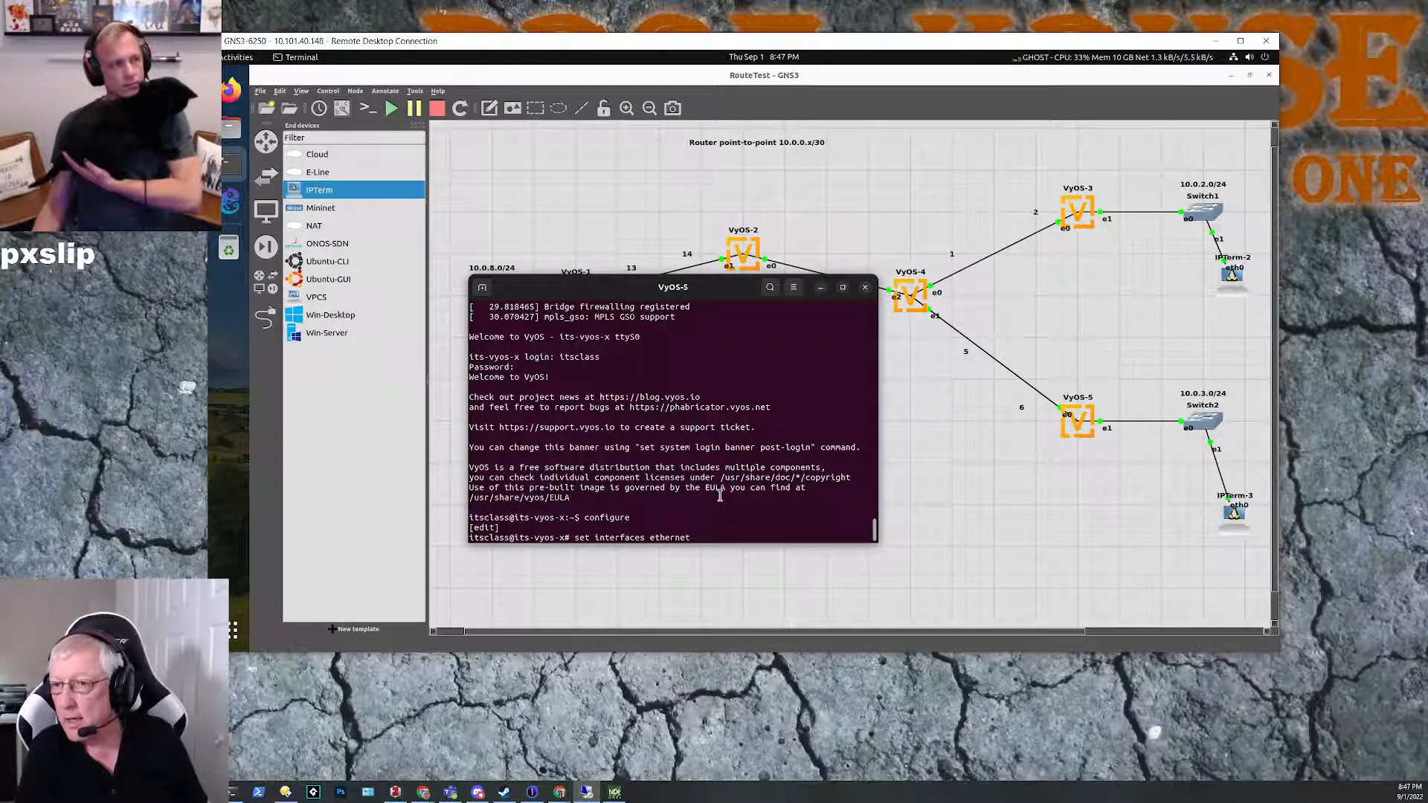
pyautogui.write('eth0')
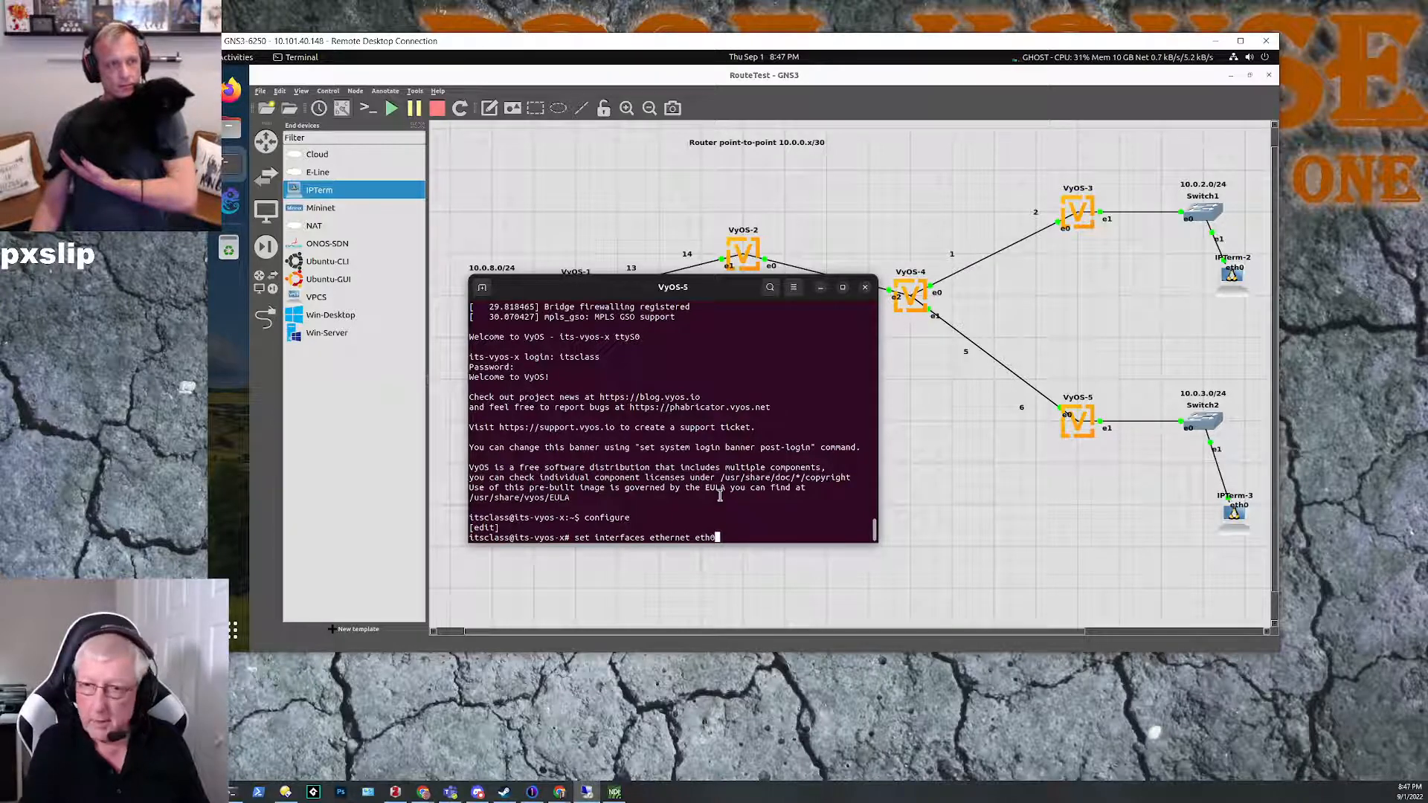
pyautogui.write(' addr')
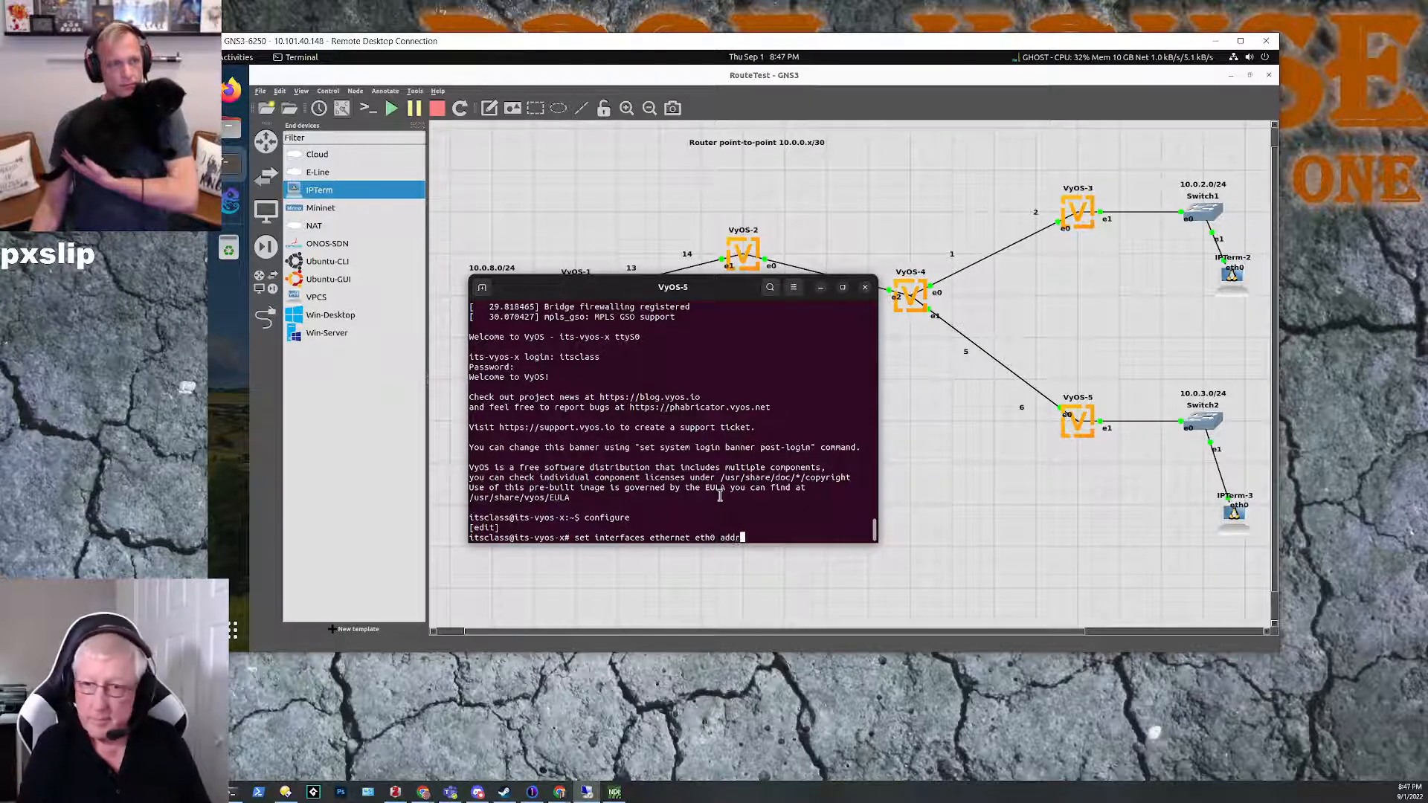
pyautogui.write('ess 10.')
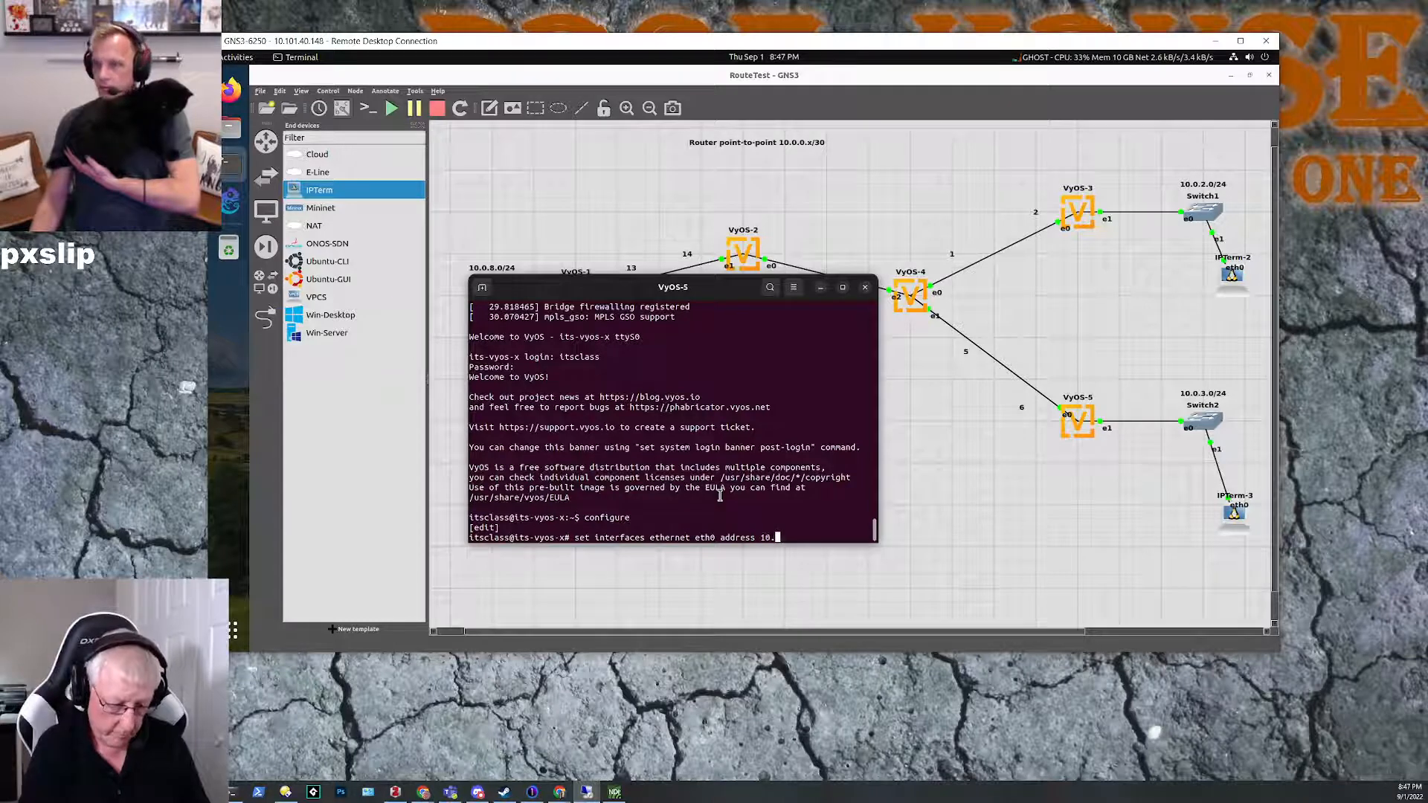
pyautogui.write('0.0.')
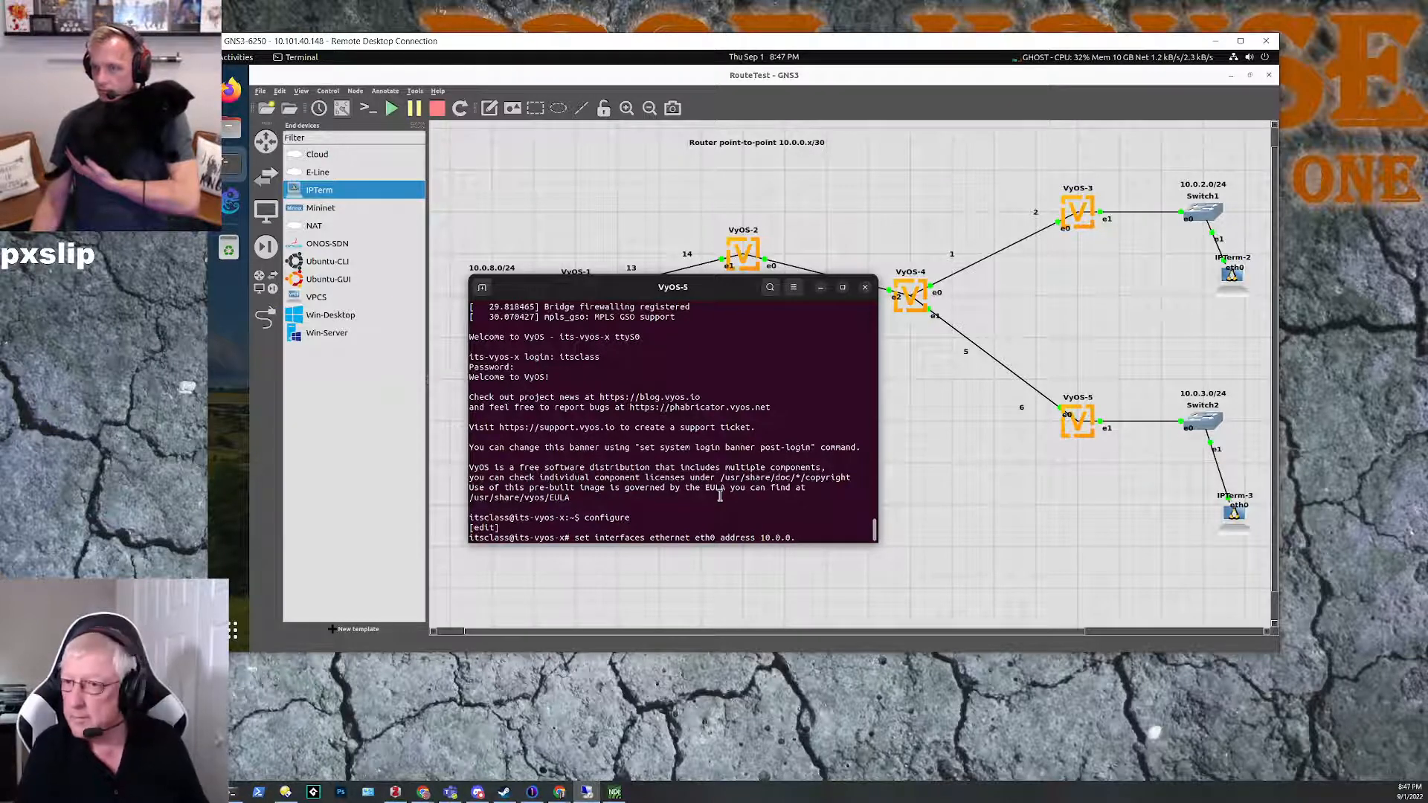
pyautogui.write('6')
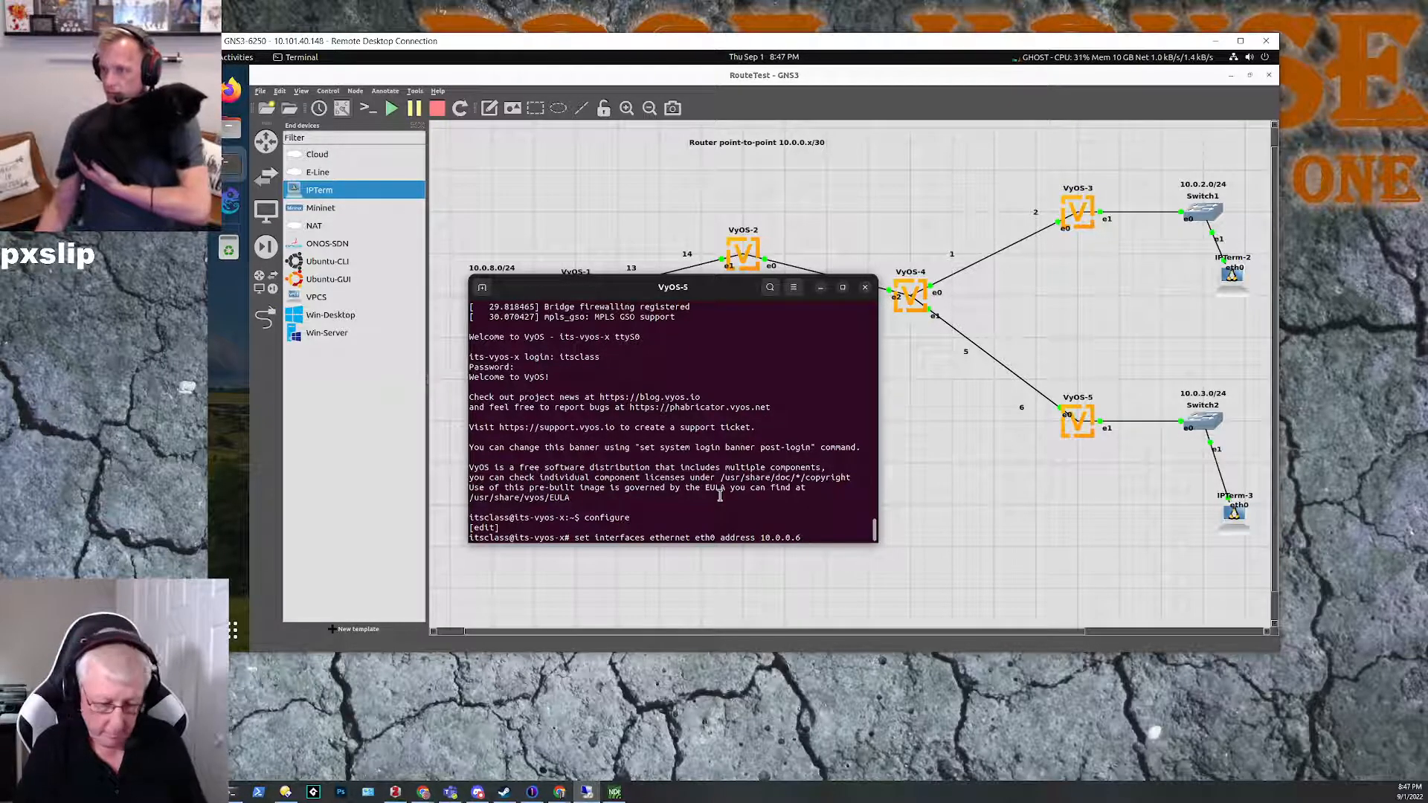
pyautogui.write('/30')
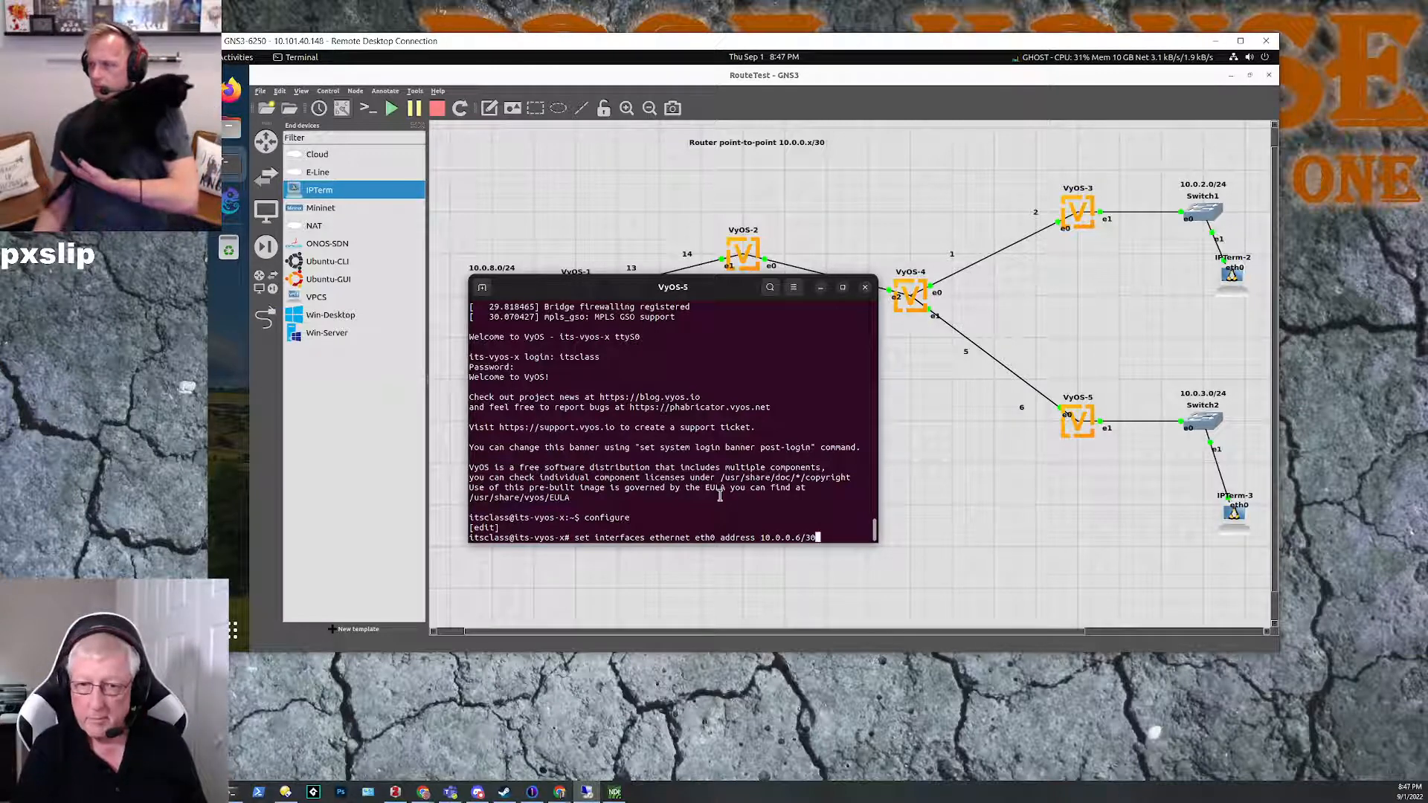
pyautogui.press('Return')
# Step: Commit the VyOS-5 interface change and save the configuration
pyautogui.write('c')
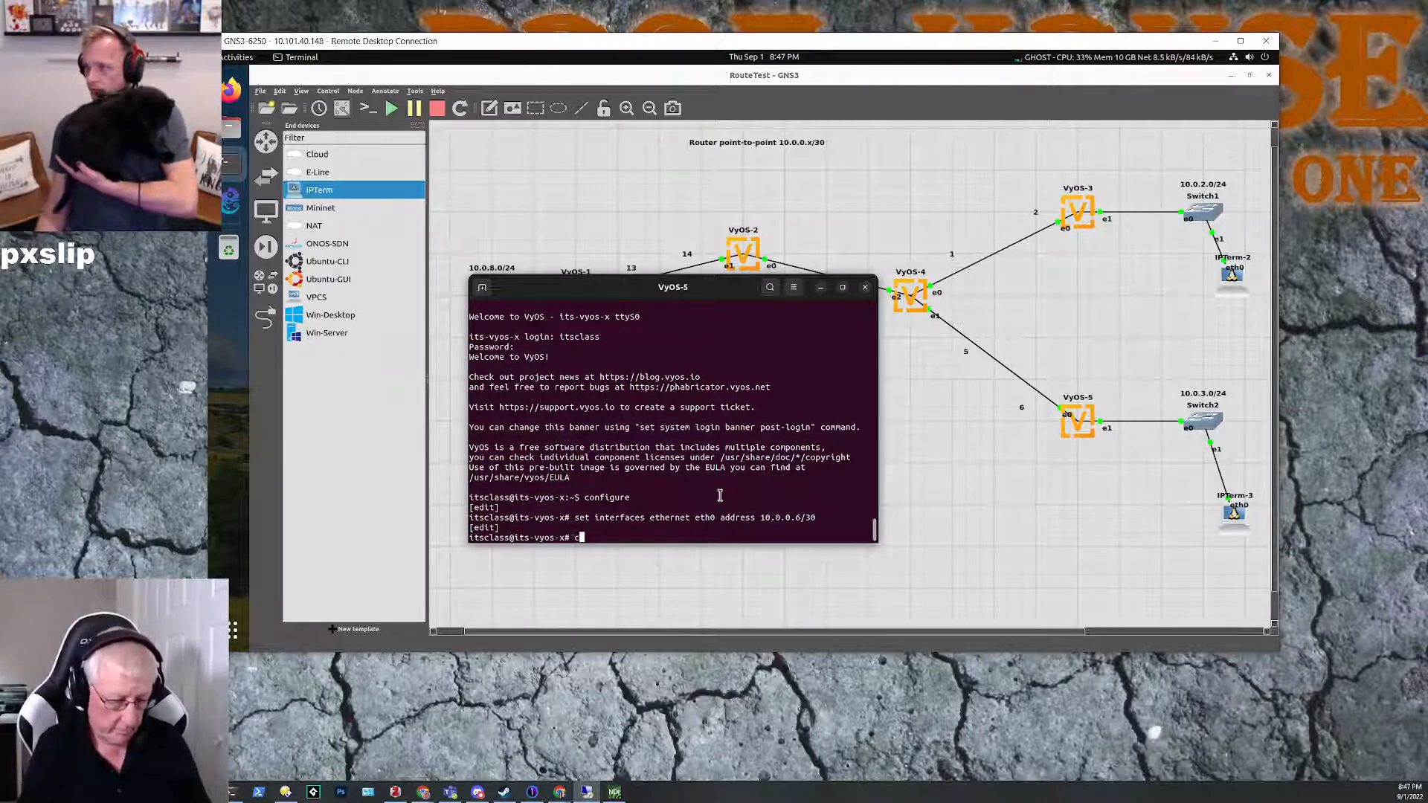
pyautogui.write('ommit')
pyautogui.press('Return')
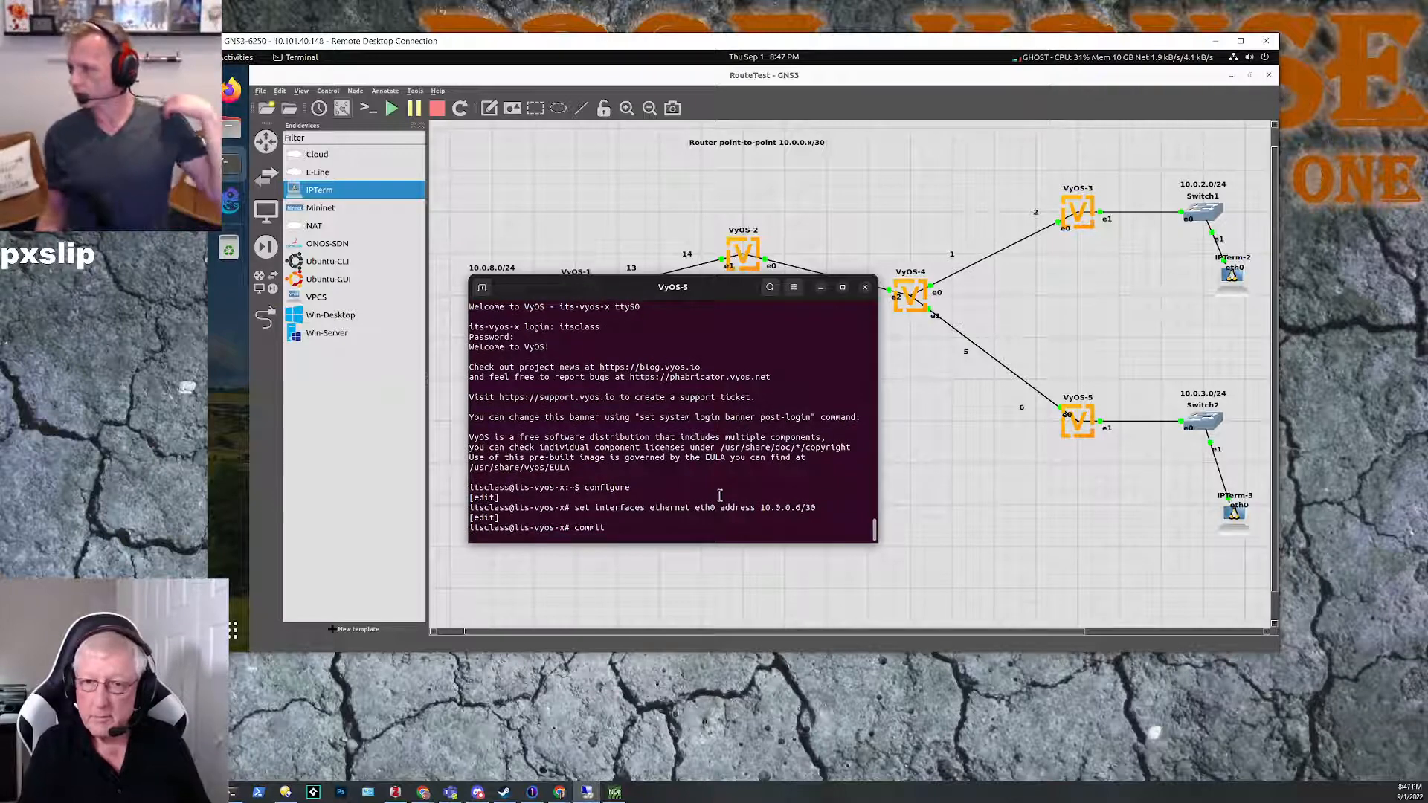
pyautogui.write('save')
pyautogui.press('Return')
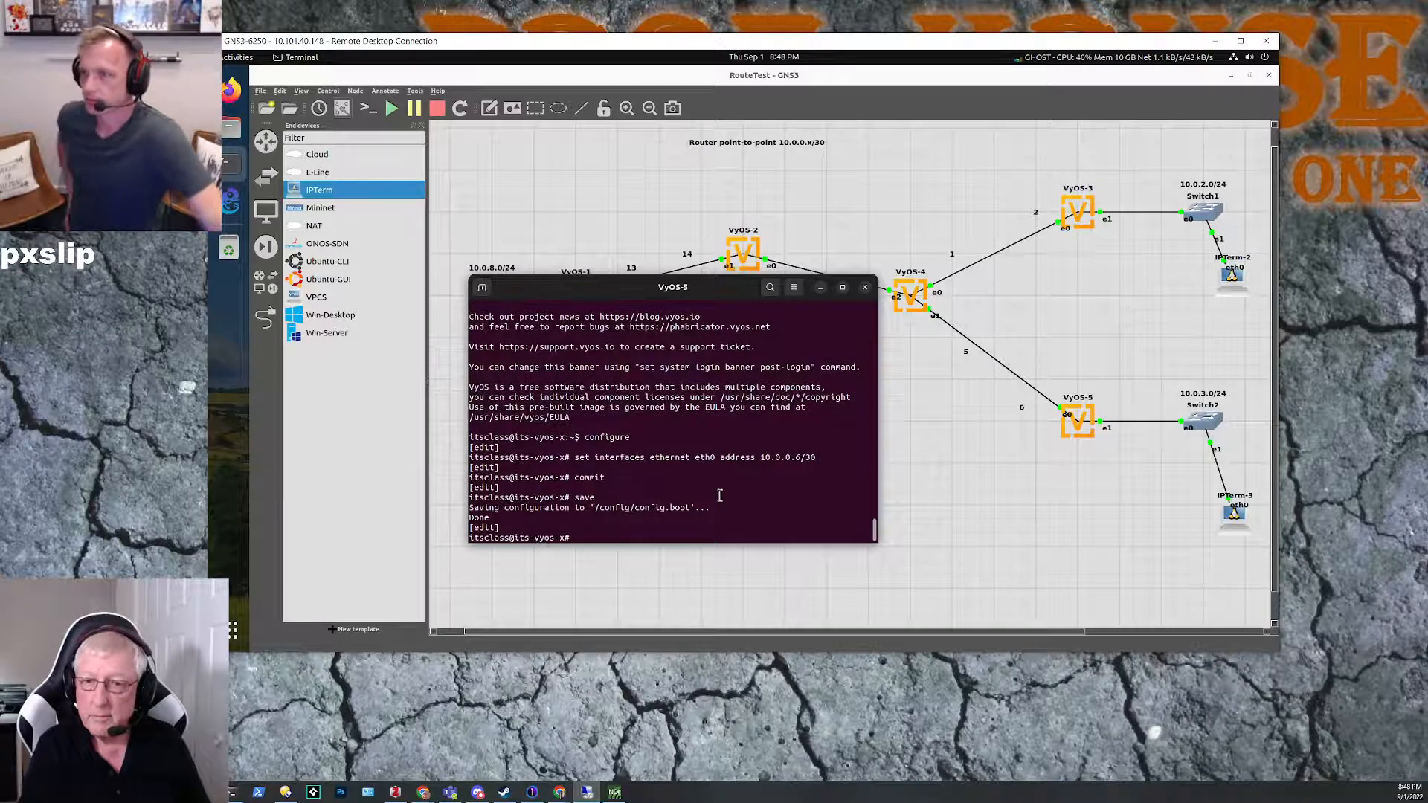
# Step: Exit configuration mode on VyOS-5 and list its interfaces to check the eth0 address
pyautogui.write('exit')
pyautogui.press('Return')
pyautogui.write('show interfaces')
pyautogui.press('Return')
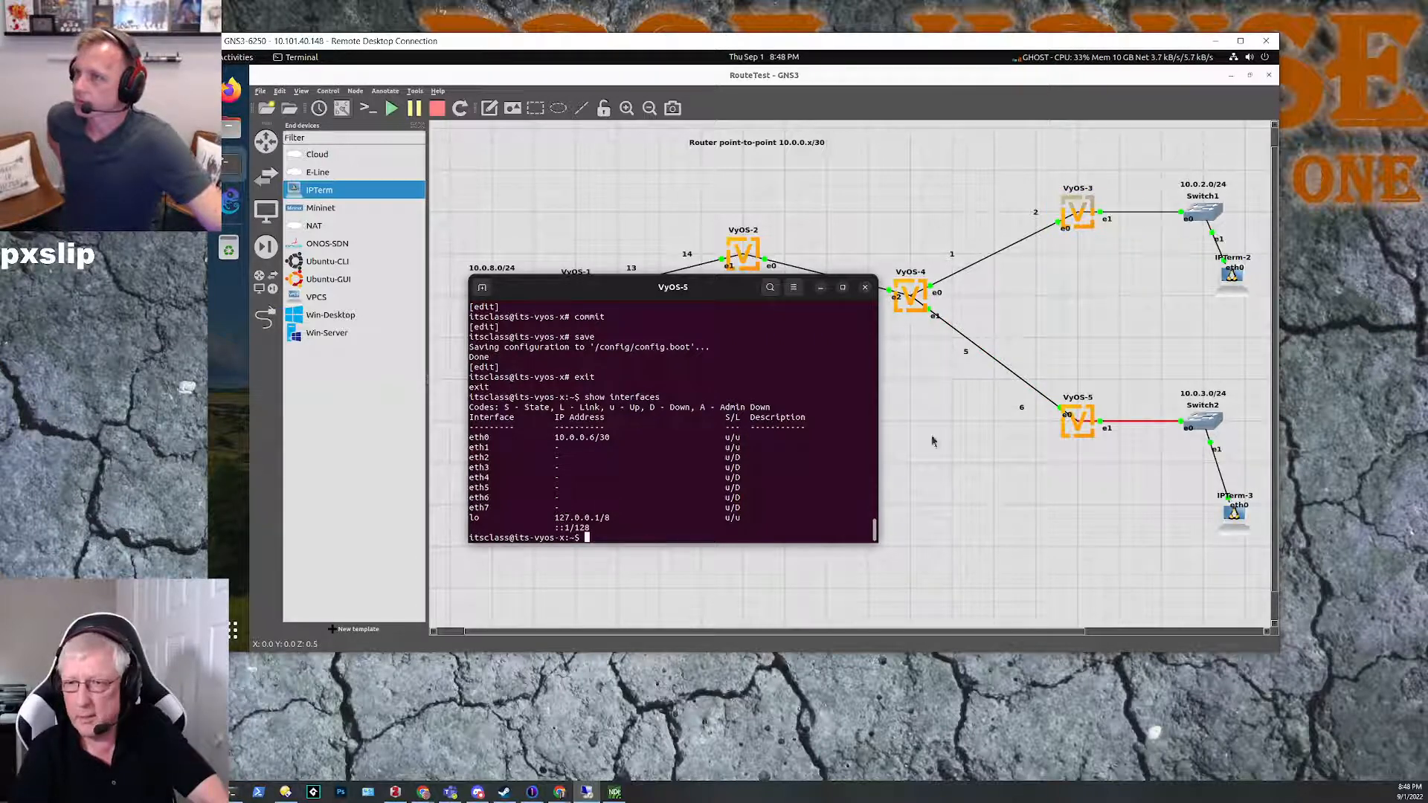
# Step: Move the VyOS-5 console clear of VyOS-1 and VyOS-2 in the topology, and minimize it
pyautogui.moveTo(815, 293); pyautogui.dragTo(830, 305)
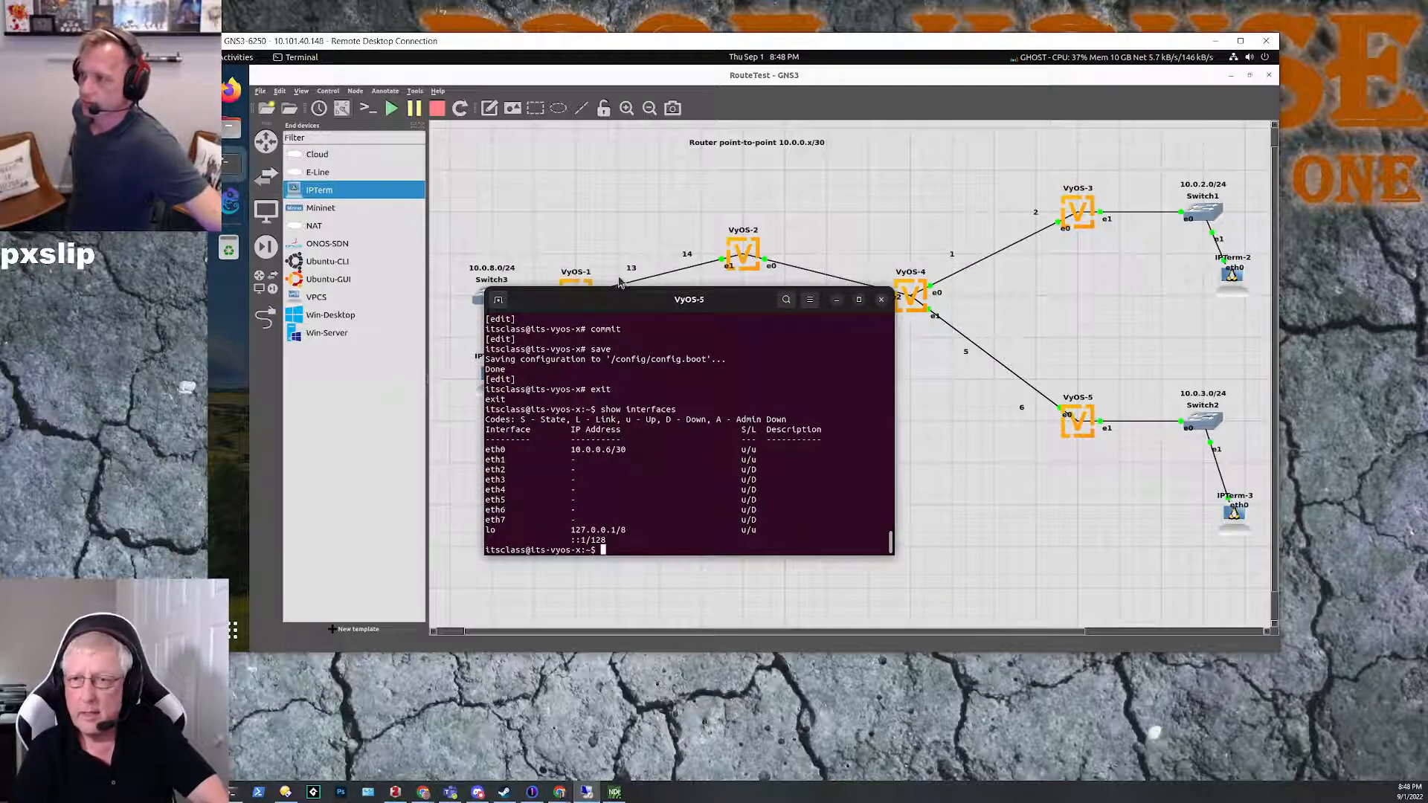
pyautogui.moveTo(628, 302); pyautogui.dragTo(888, 364)
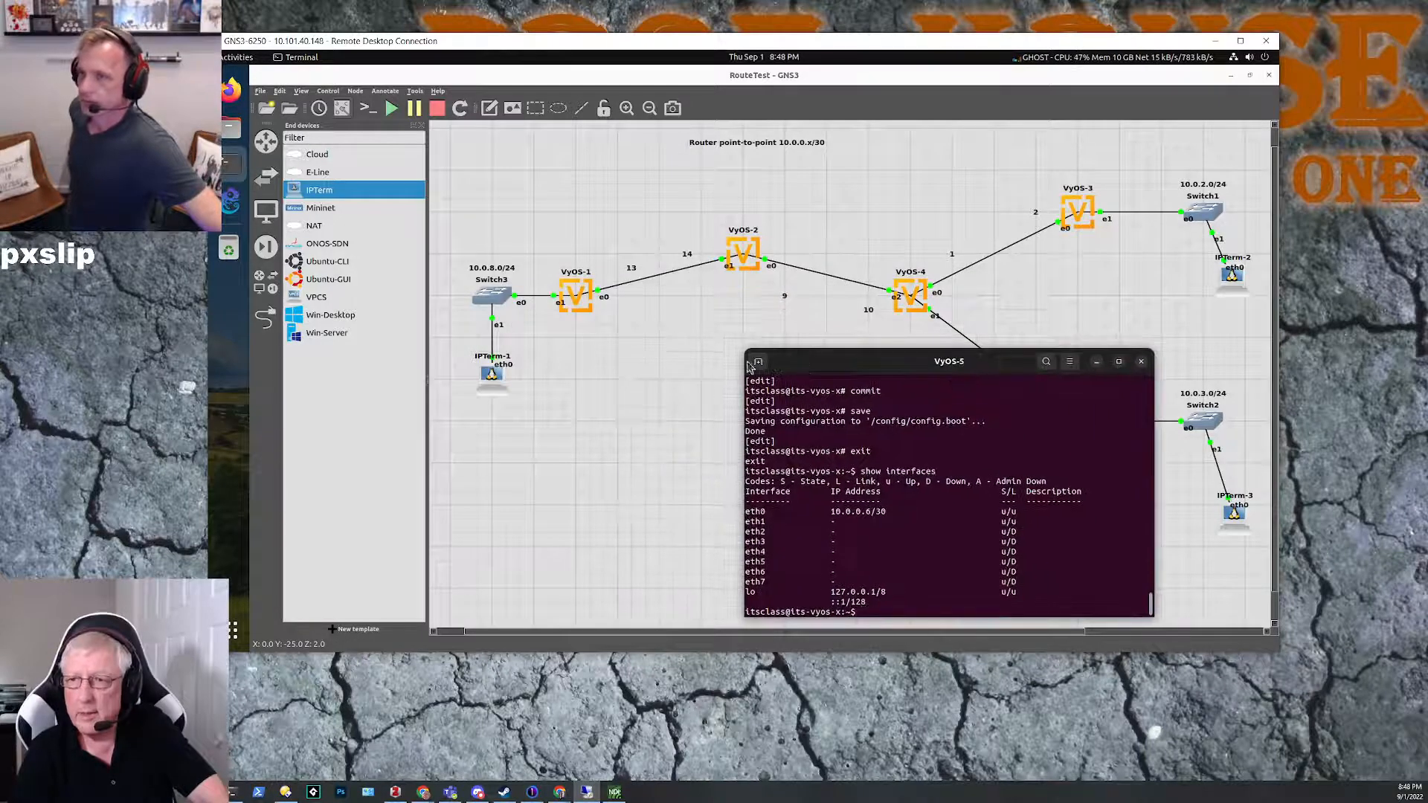
pyautogui.click(1096, 362)
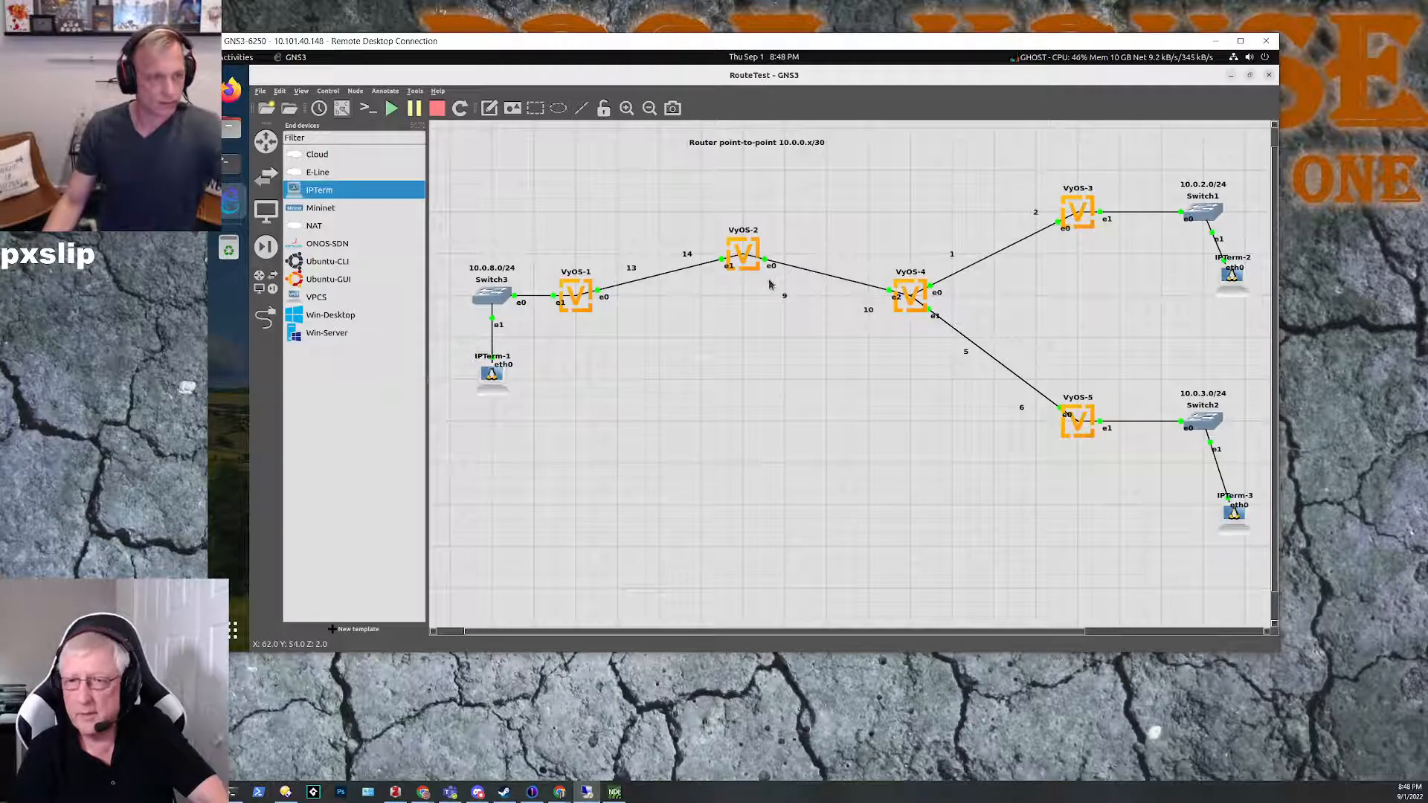
# Step: Bring up the VyOS-2 console, put the VyOS-5 console away, and place the VyOS-2 window clear of its router
pyautogui.click(230, 168)
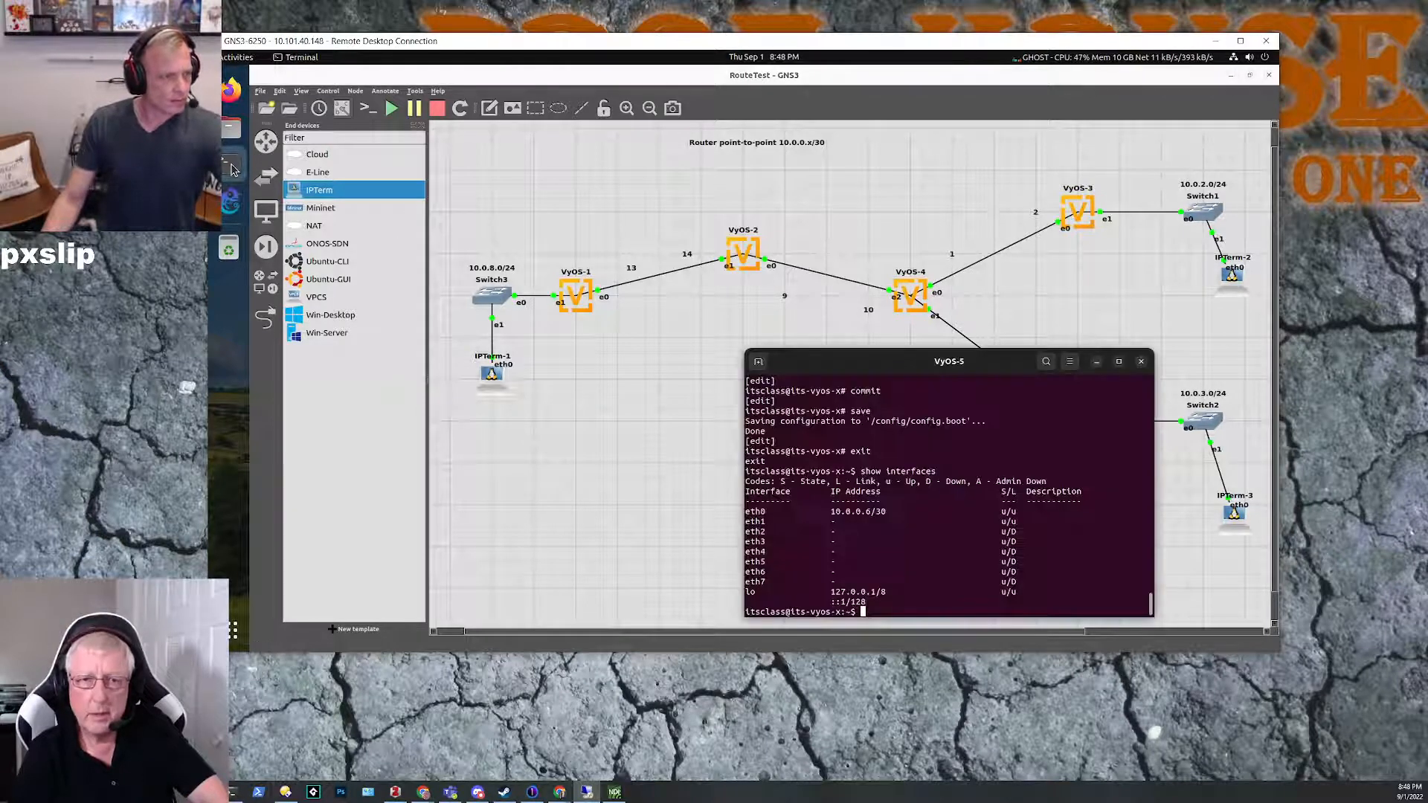
pyautogui.click(238, 171)
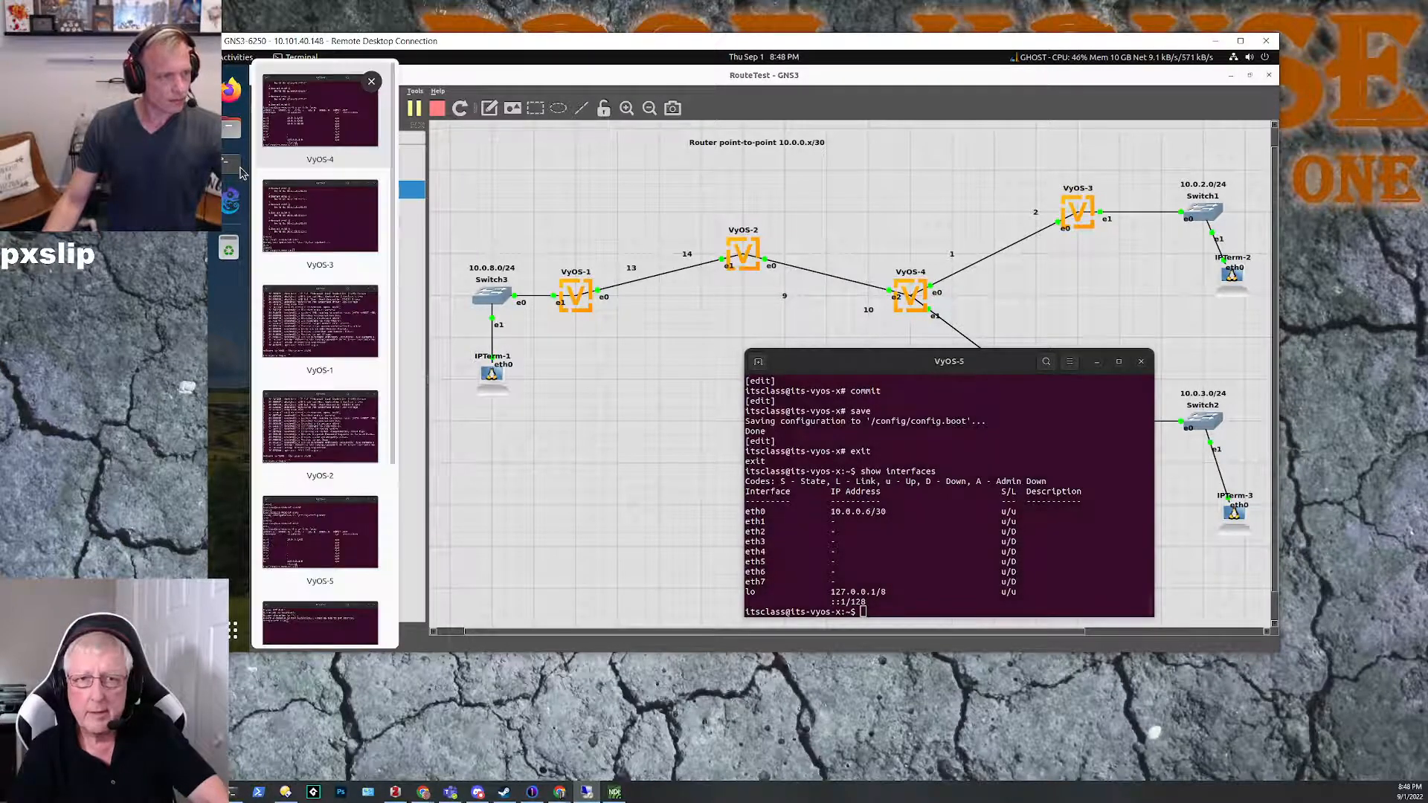
pyautogui.click(355, 435)
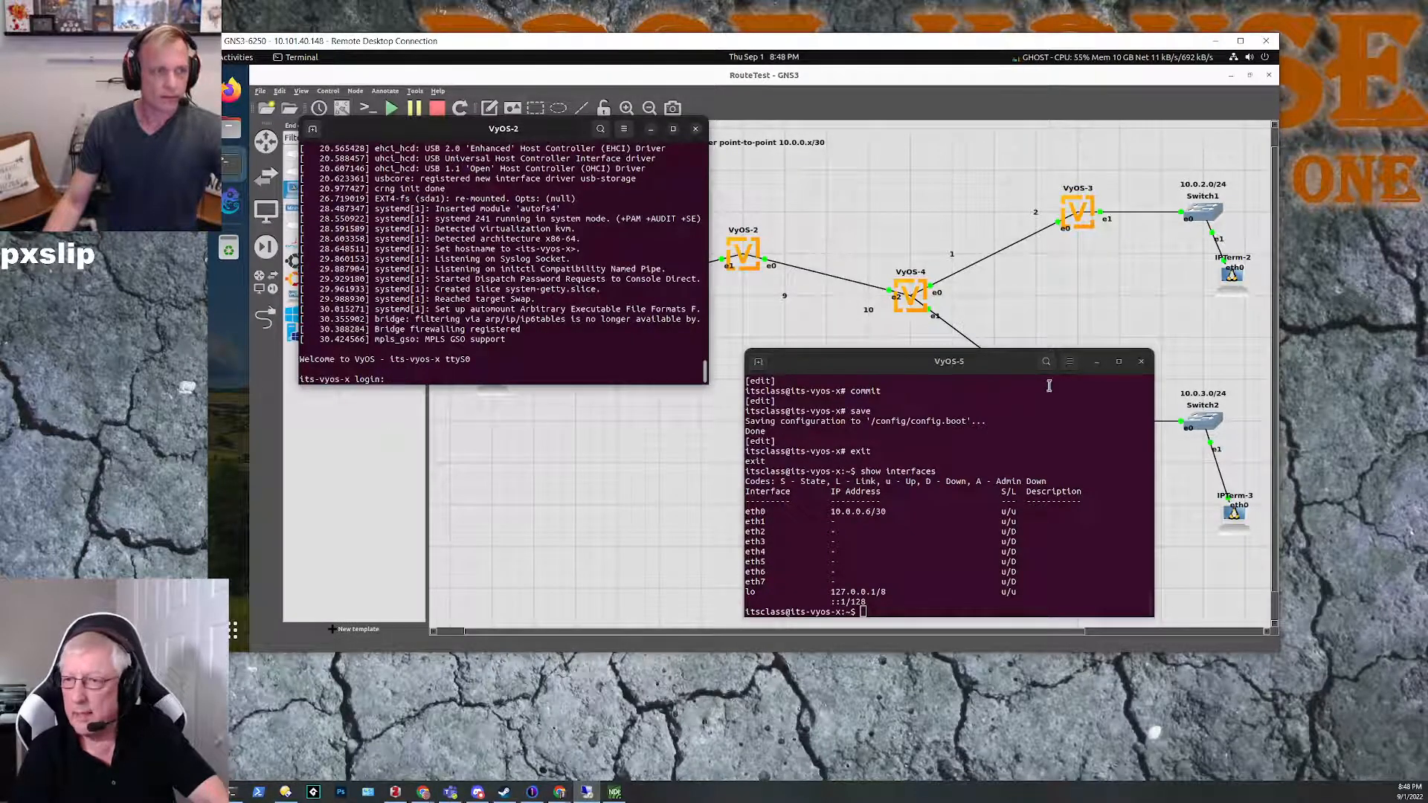
pyautogui.click(1096, 362)
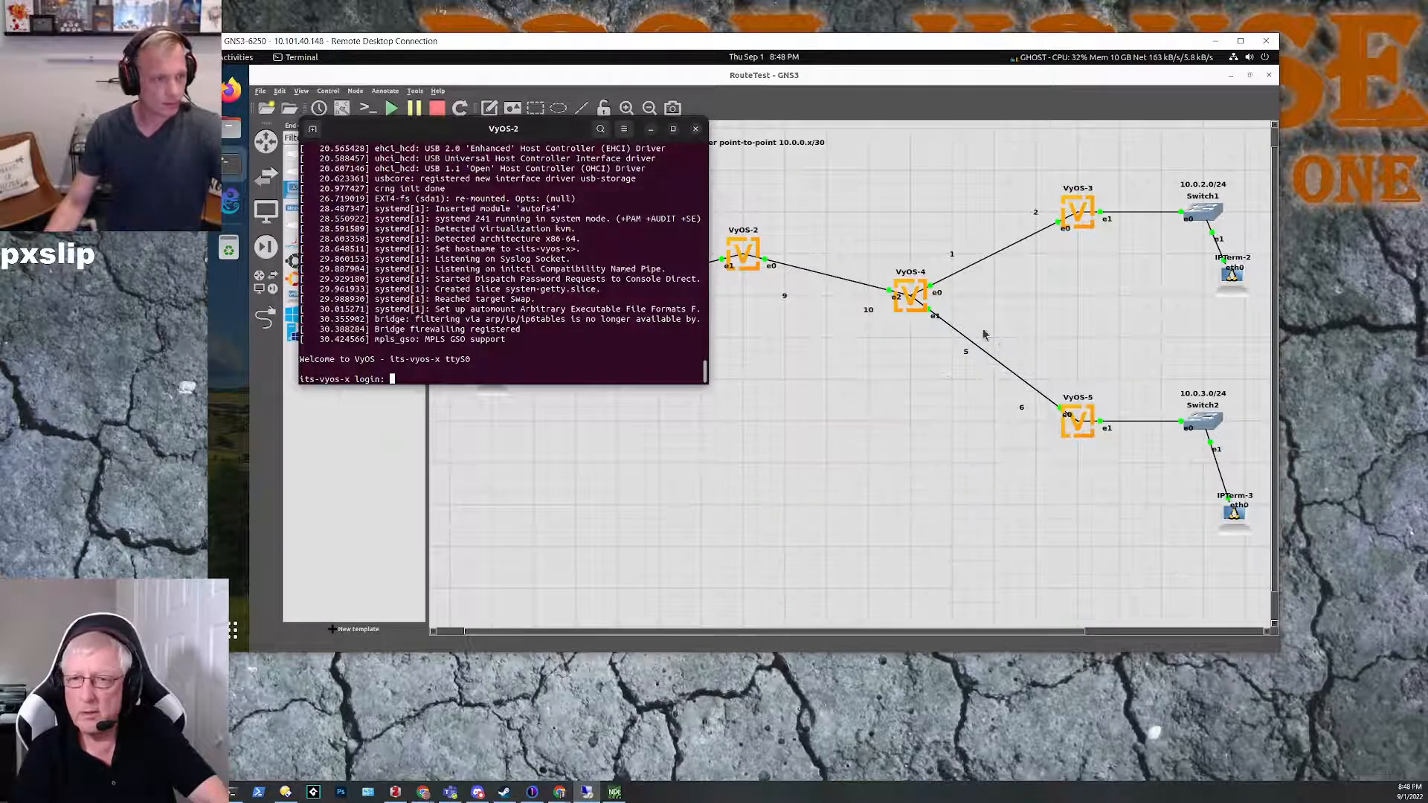
pyautogui.moveTo(559, 129); pyautogui.dragTo(1041, 328)
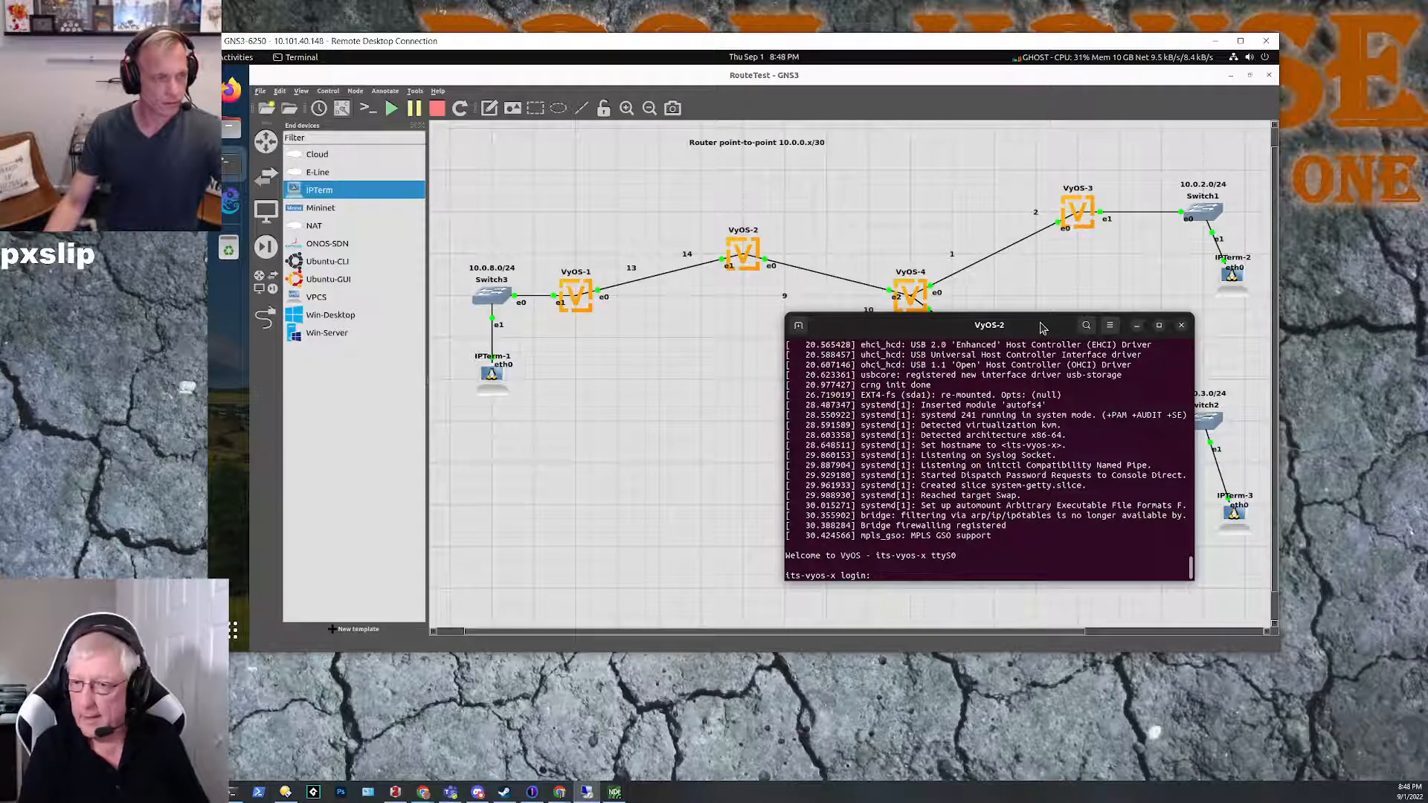
# Step: Log in to VyOS-2 as itsclass with the account password
pyautogui.write('itsclass')
pyautogui.press('Return')
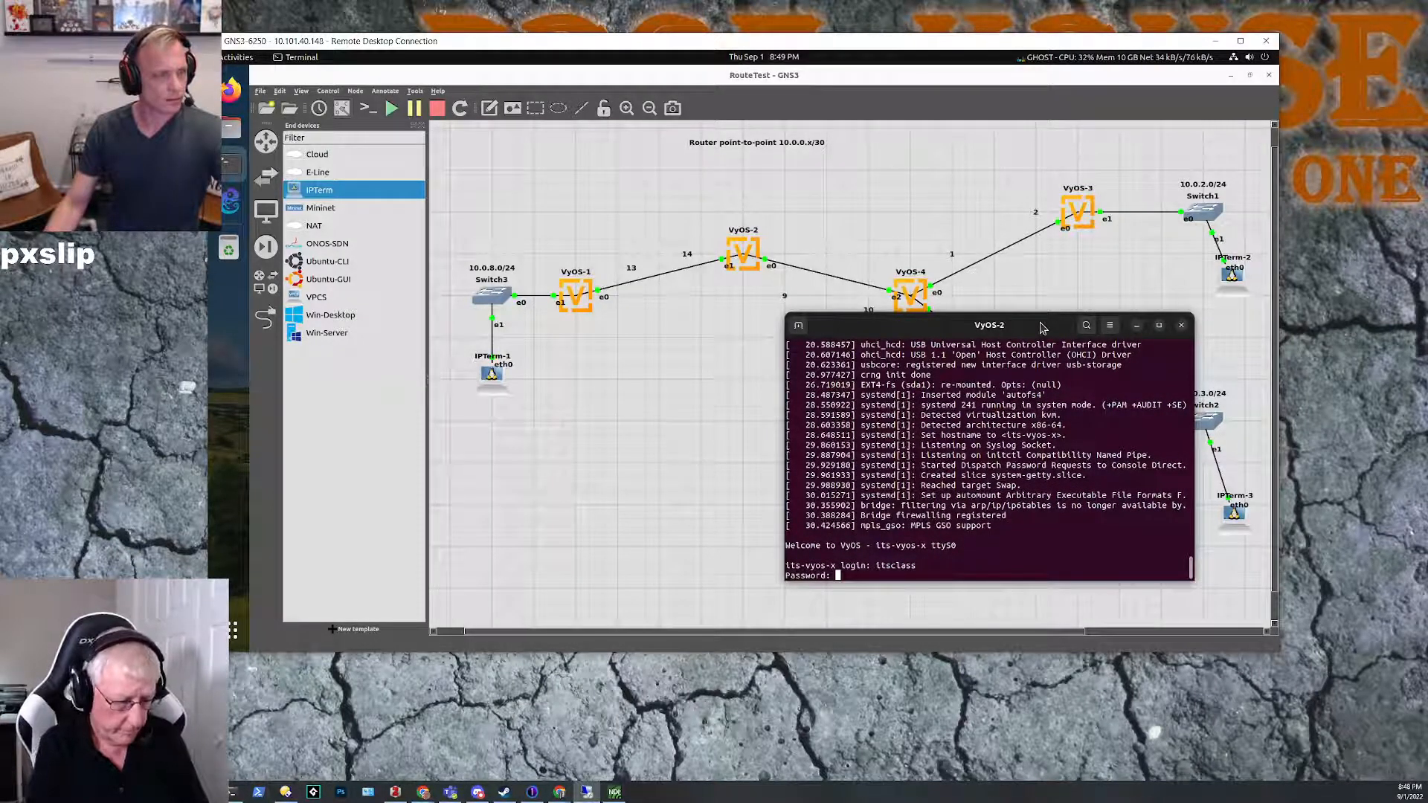
pyautogui.press('Return')
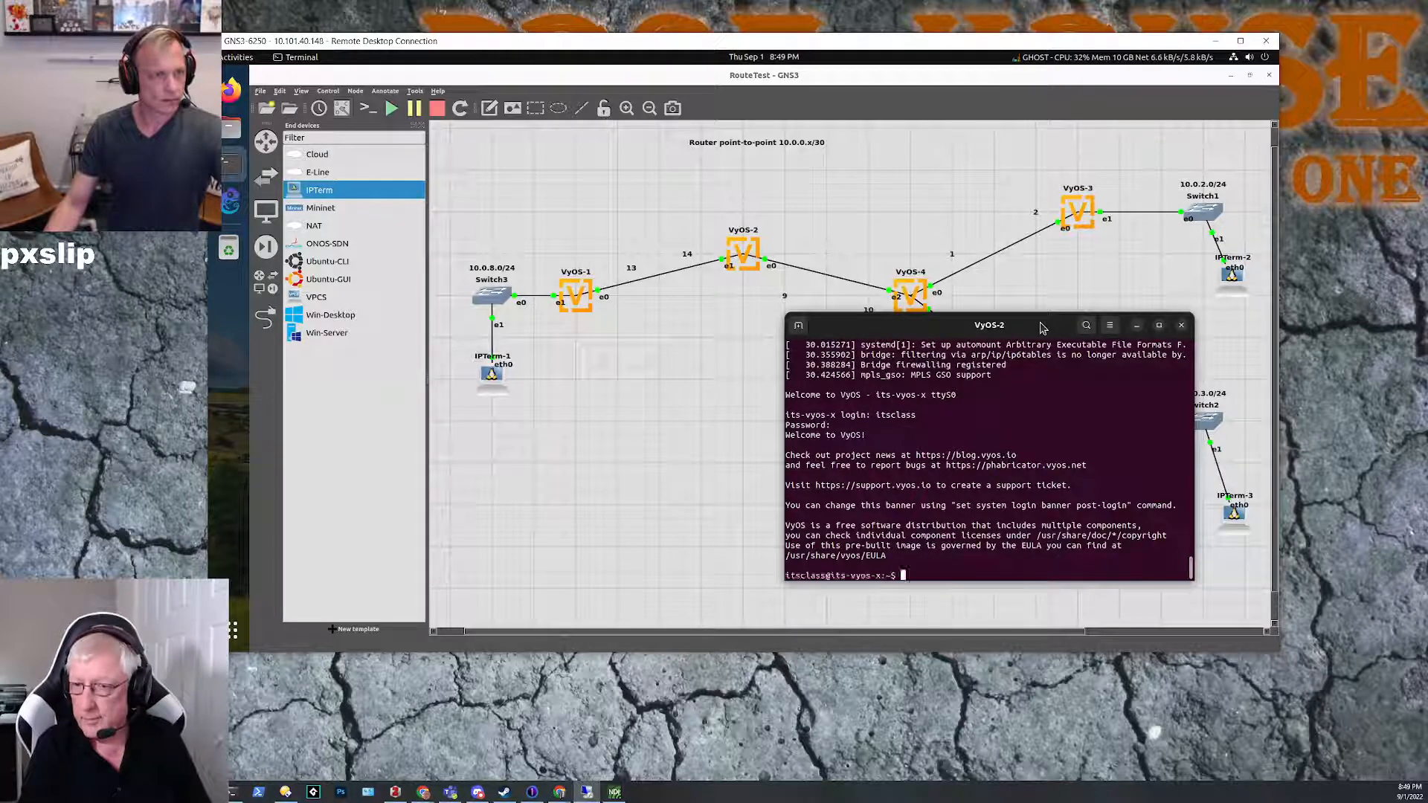
# Step: Enter configuration mode on VyOS-2 and go to the interfaces edit level
pyautogui.write('configure')
pyautogui.press('Return')
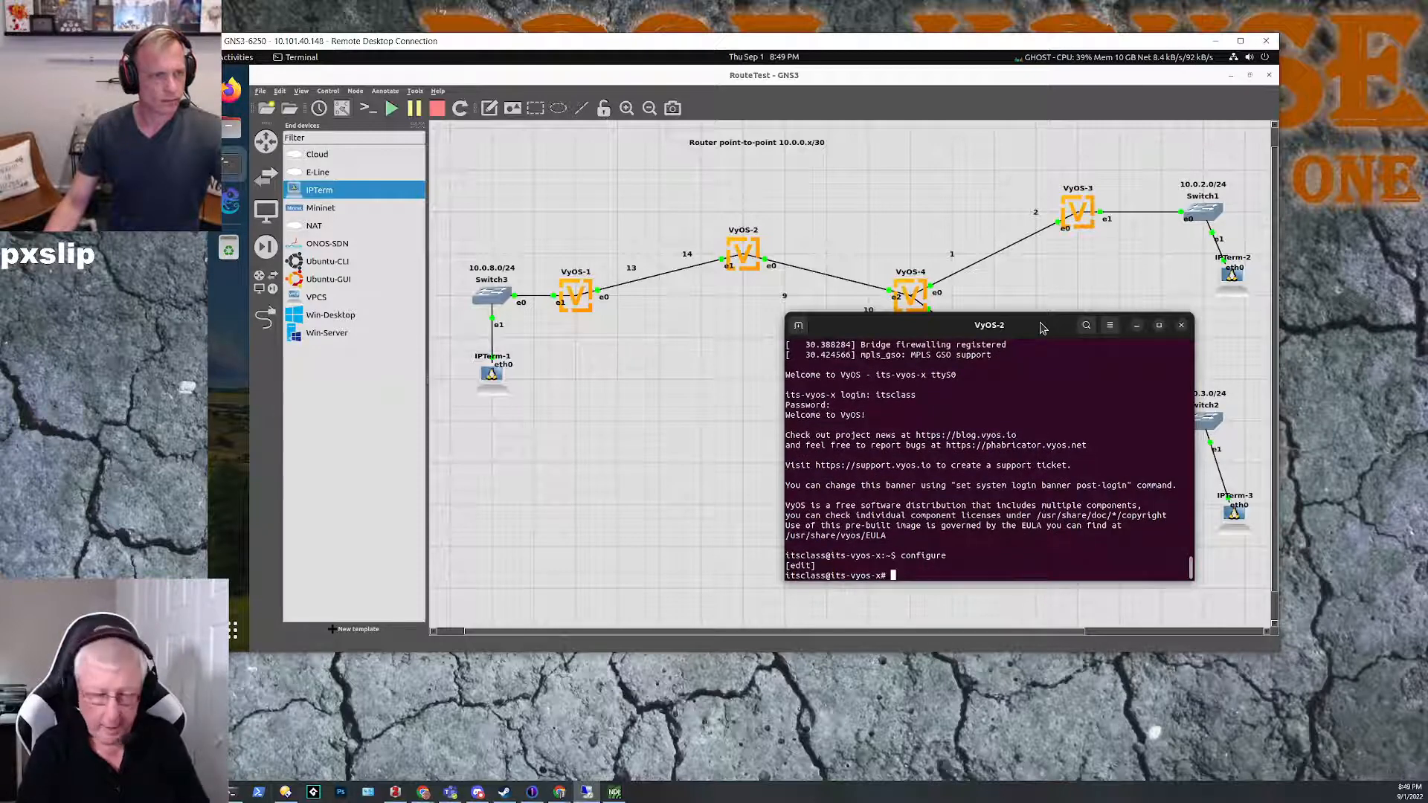
pyautogui.write('edit inter')
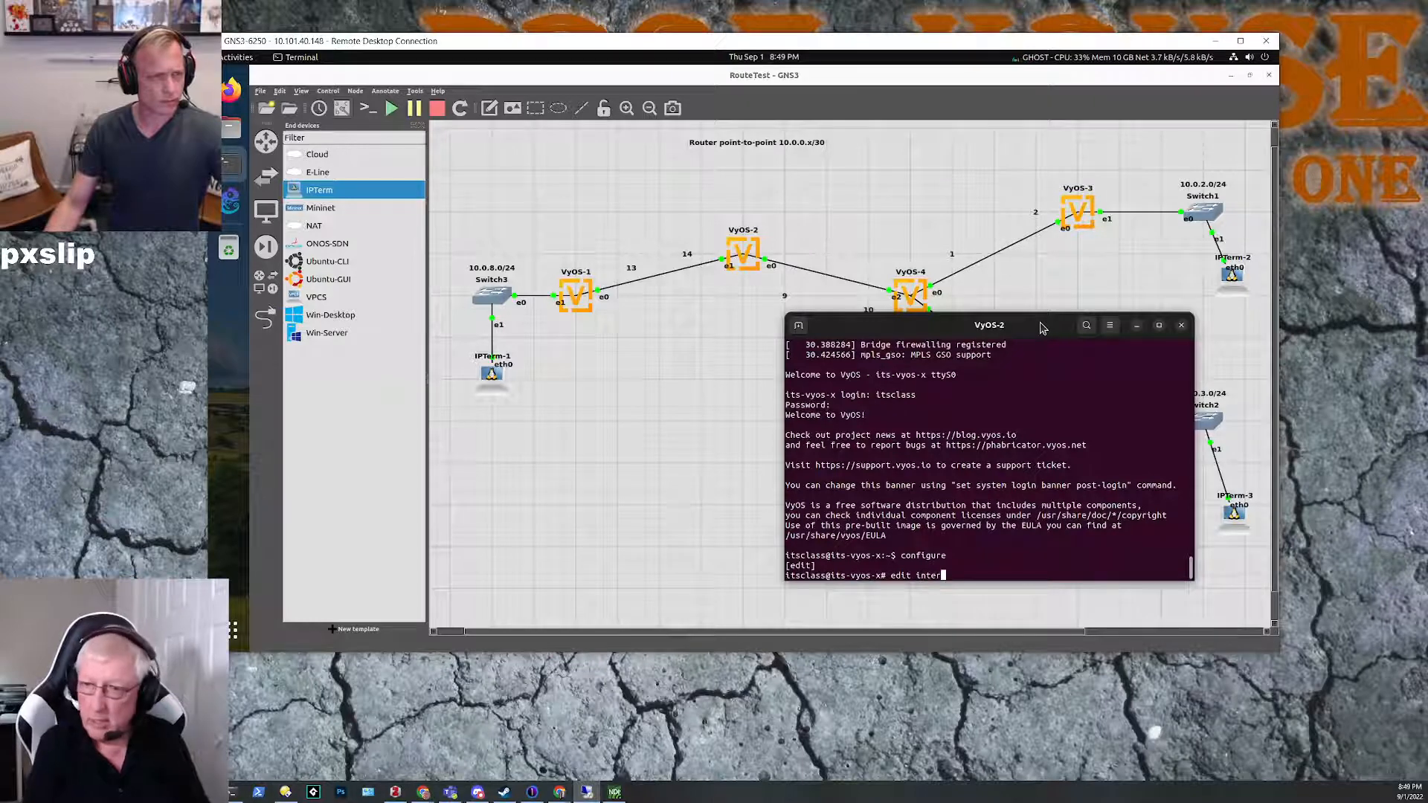
pyautogui.press('Tab')
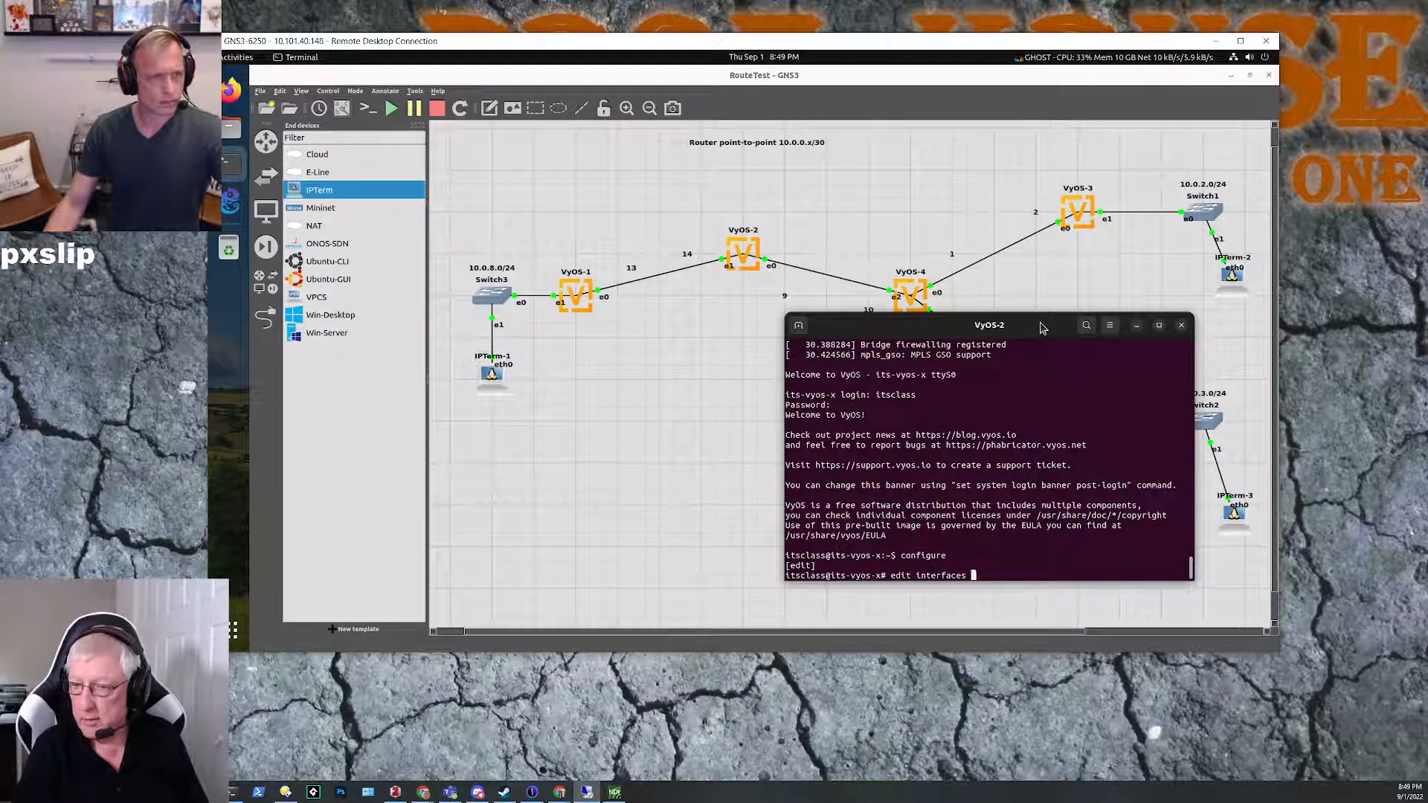
pyautogui.press('Return')
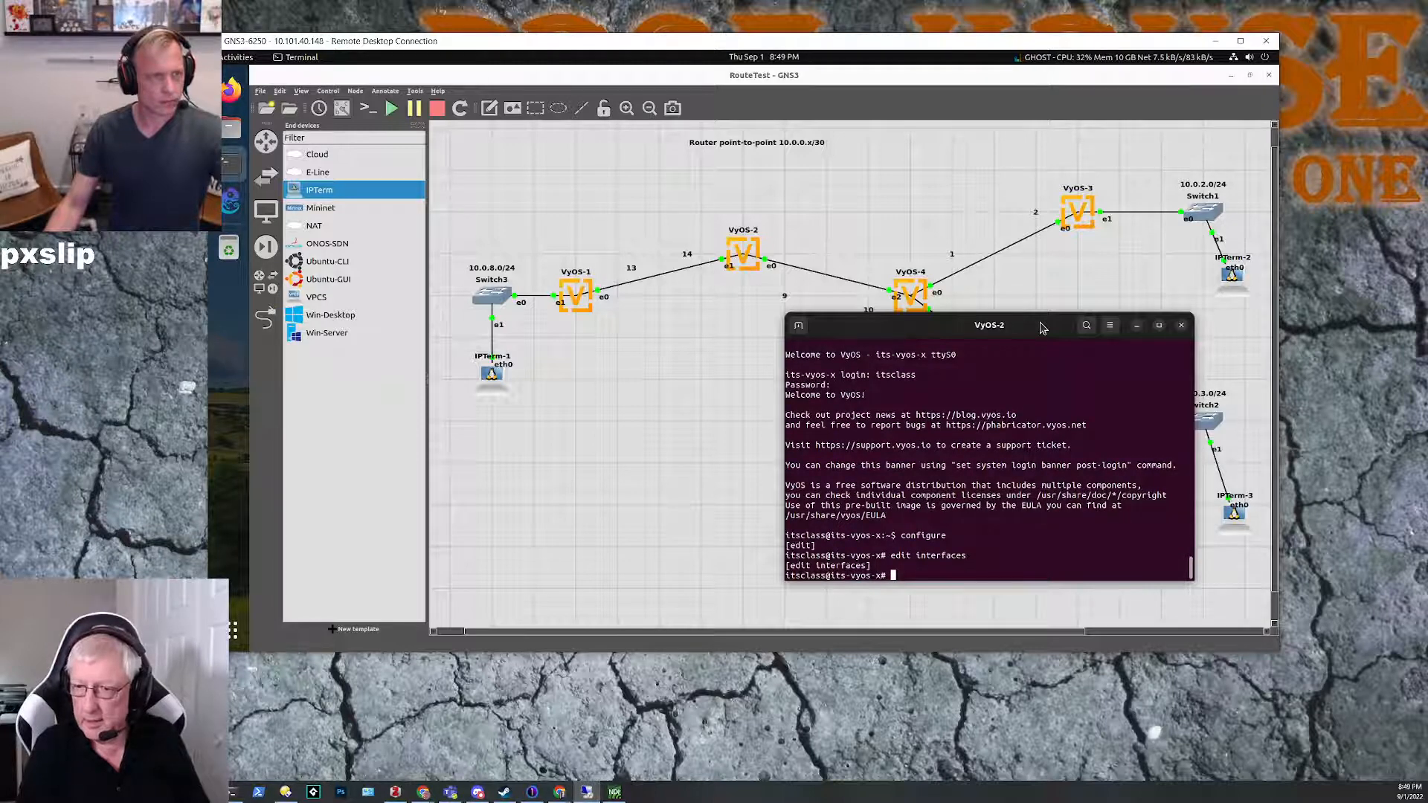
# Step: Set the address of ethernet interface eth0 on VyOS-2 to 10.0.0.9/30 from the interfaces edit level
pyautogui.write('set eth')
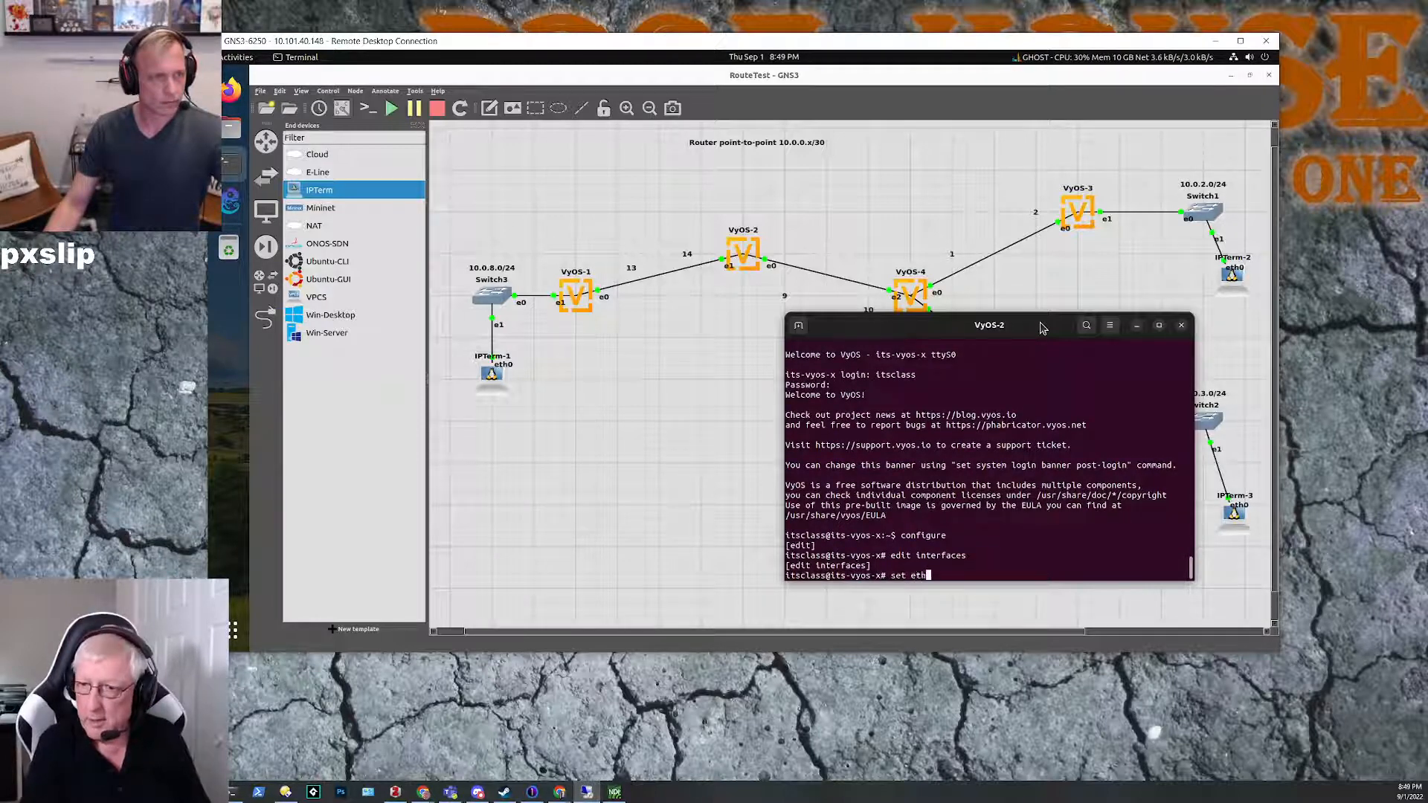
pyautogui.press('Tab')
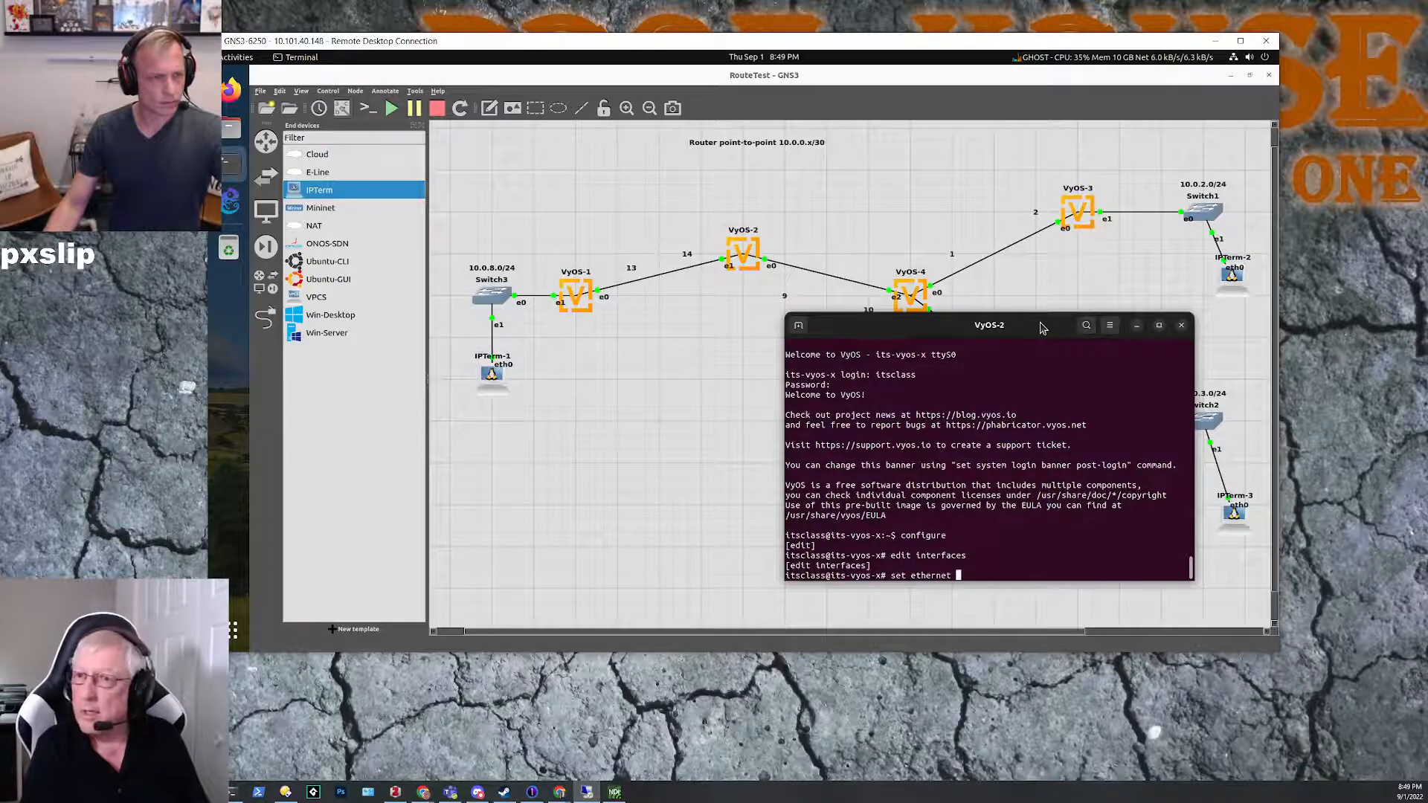
pyautogui.write('eth0')
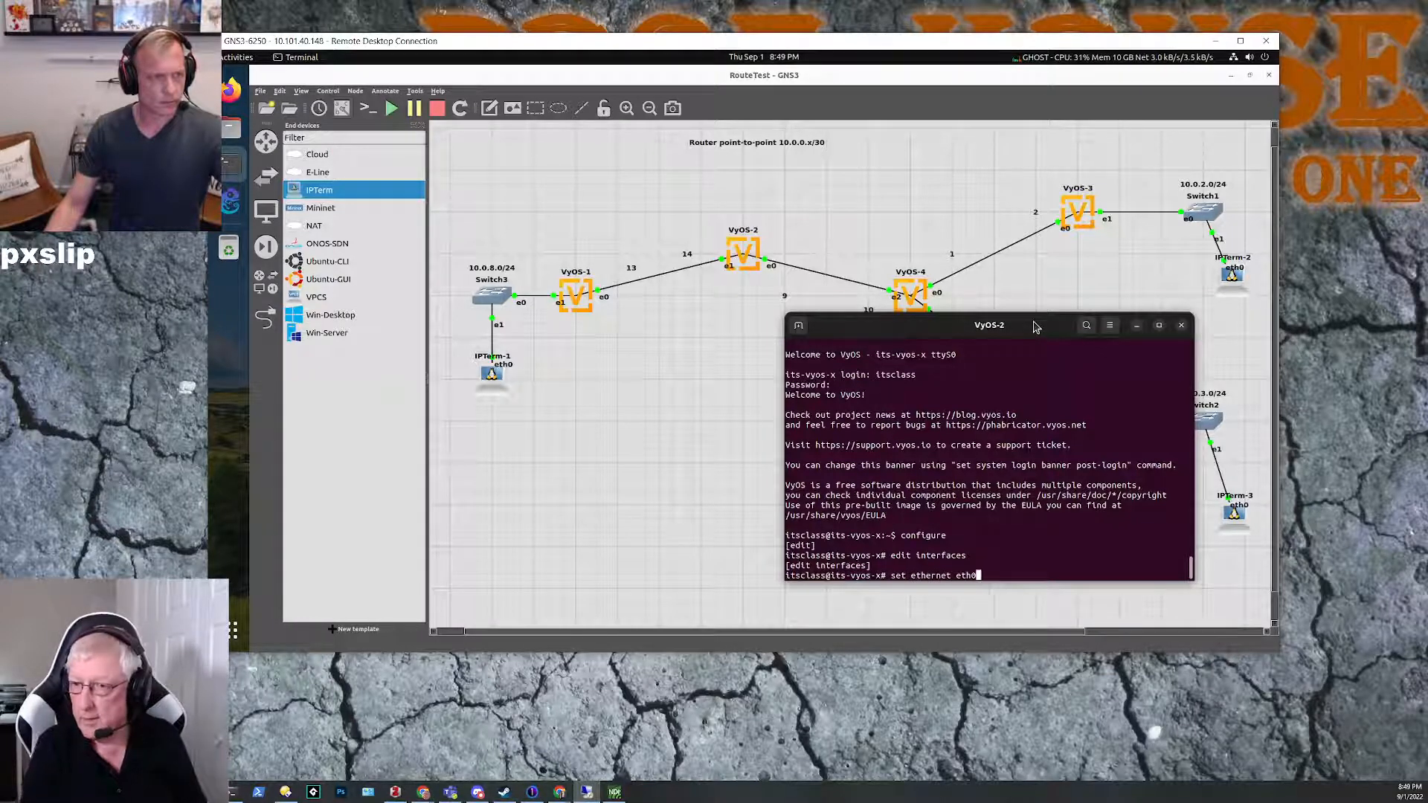
pyautogui.write(' add')
pyautogui.press('Tab')
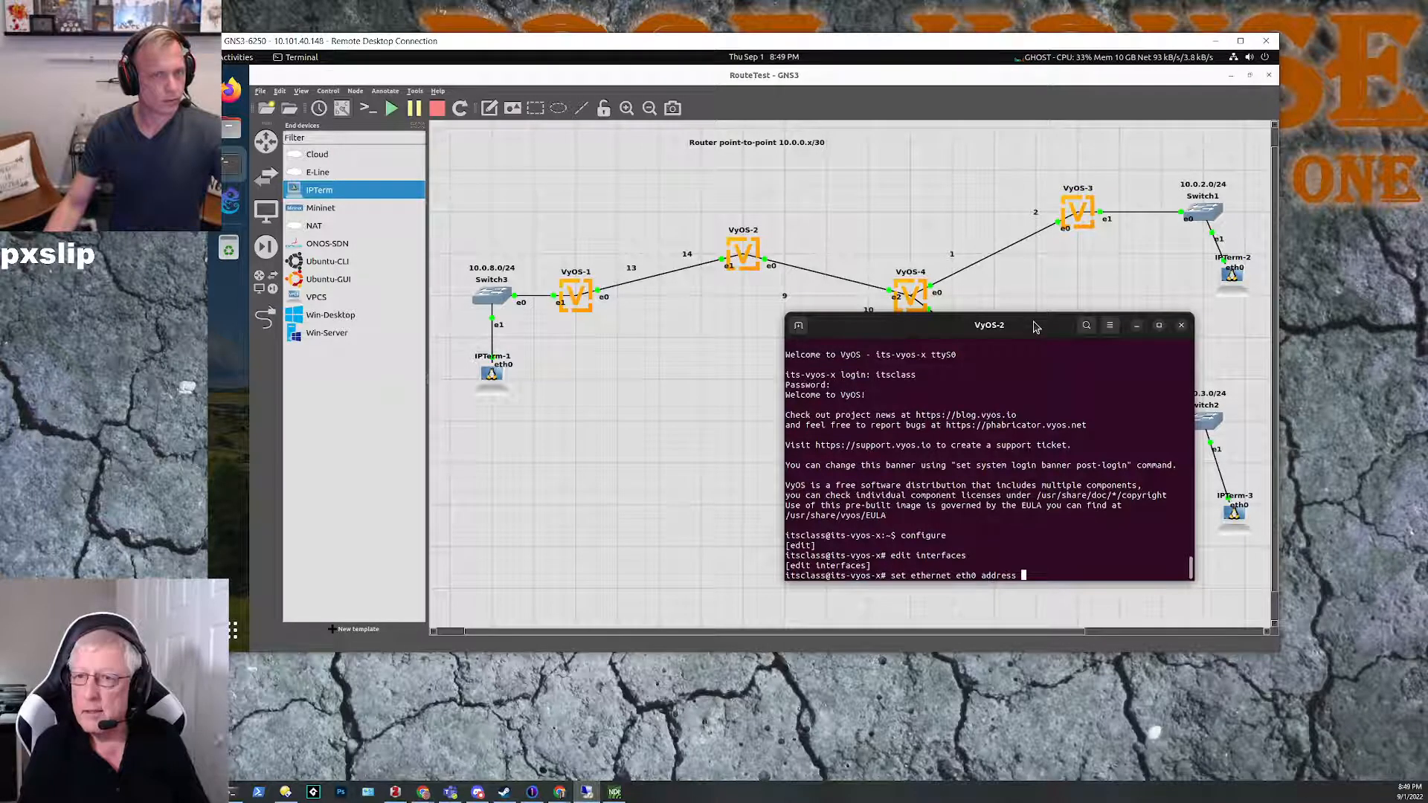
pyautogui.write('10.0.')
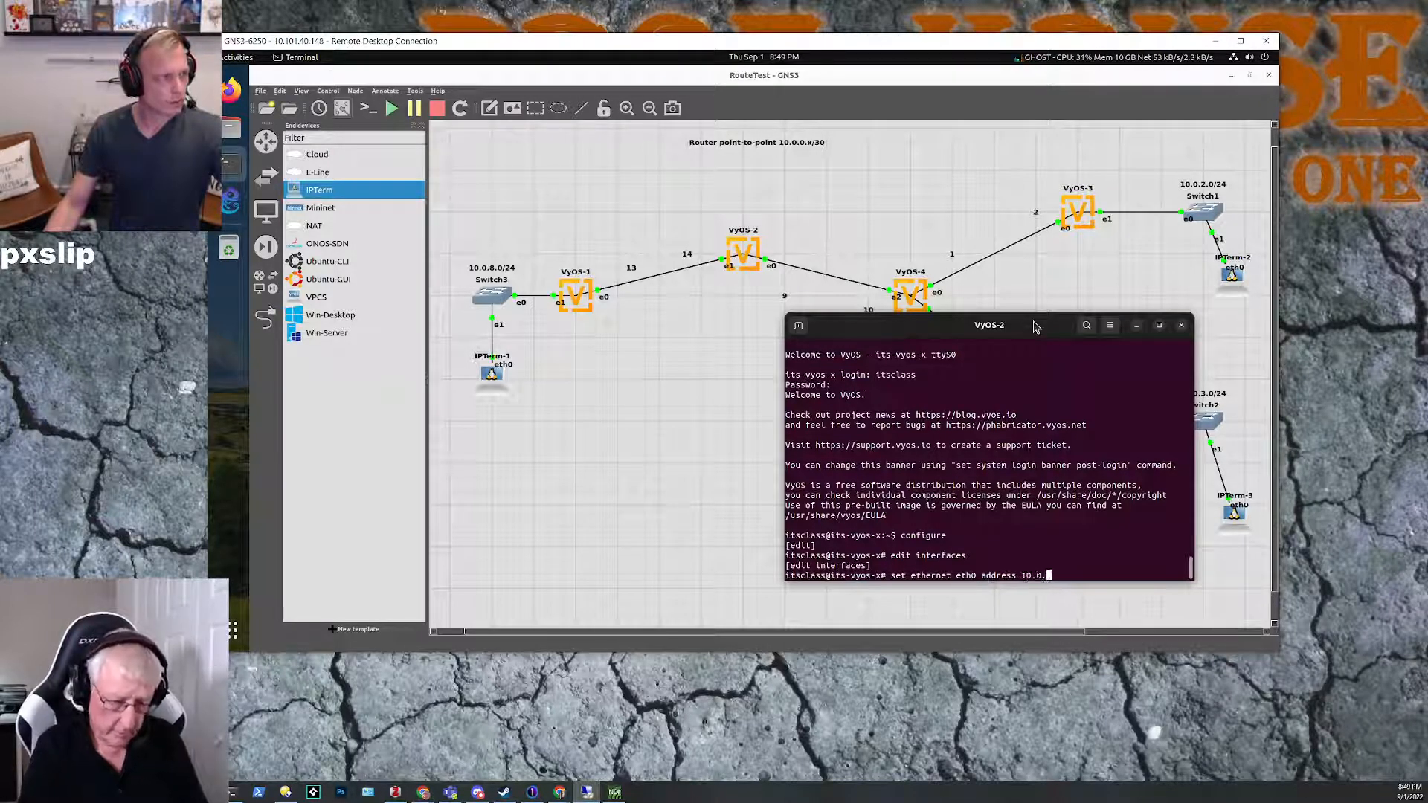
pyautogui.write('0.9/30')
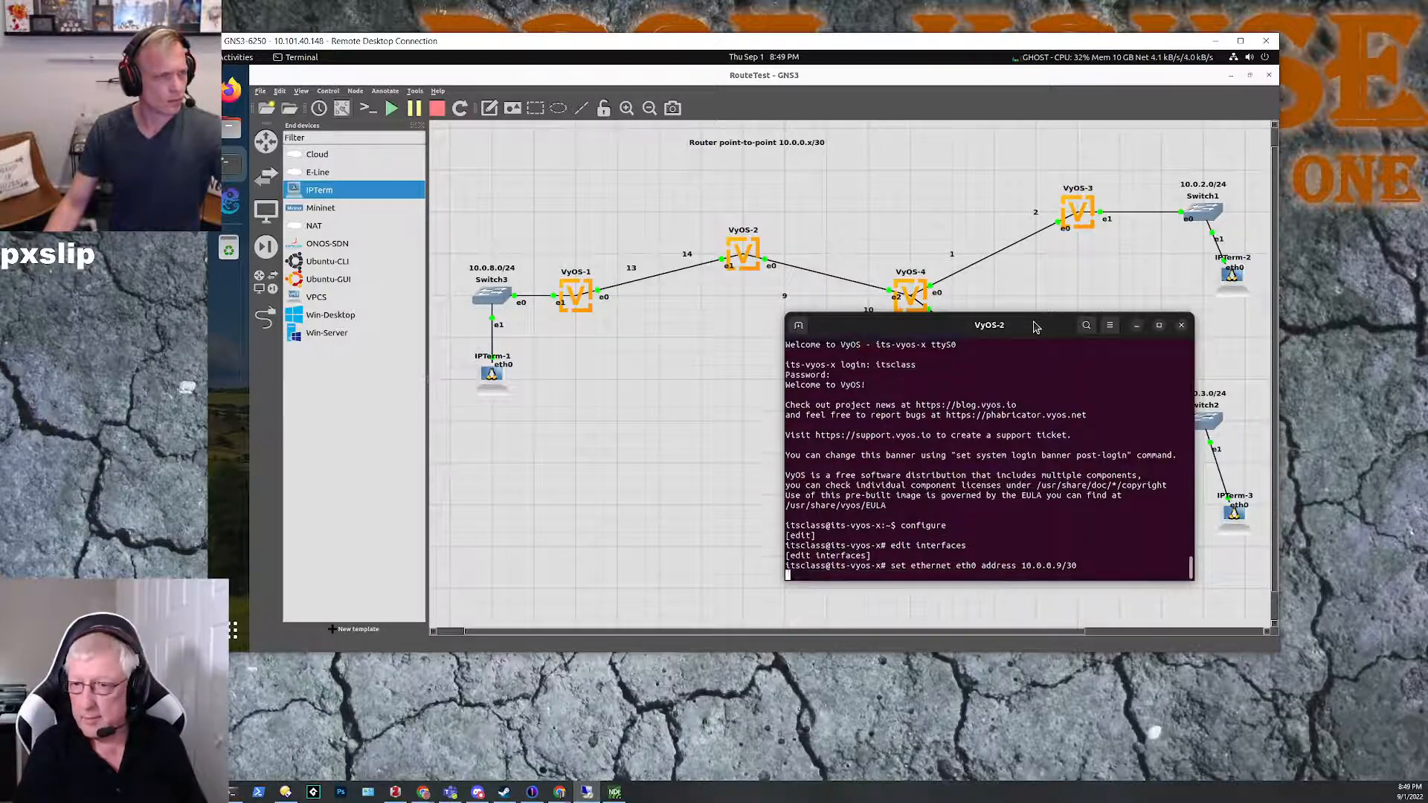
pyautogui.press('Return')
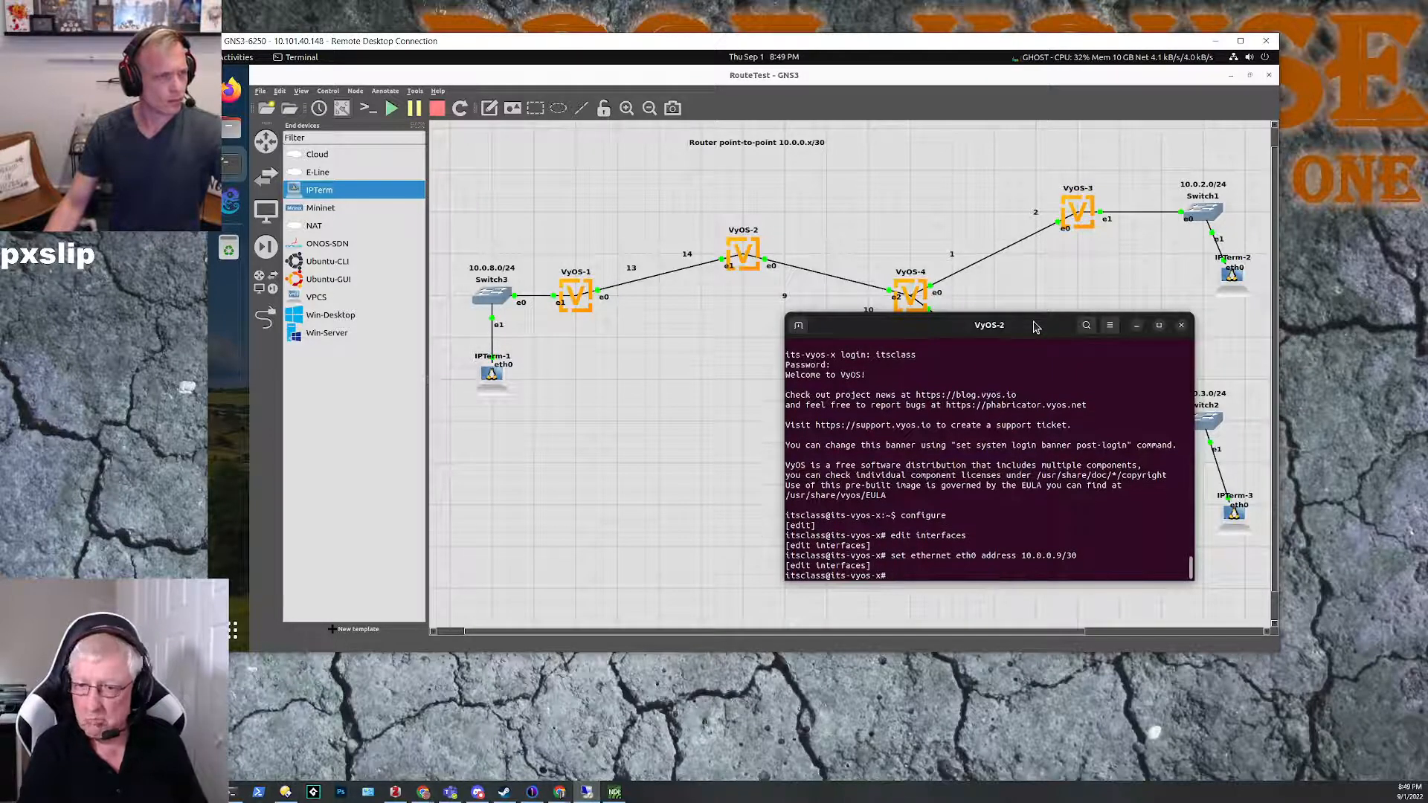
# Step: Set the address of ethernet interface eth1 on VyOS-2 to 10.0.0.14/30 from the interfaces edit level
pyautogui.write('set ethernet eth1 add')
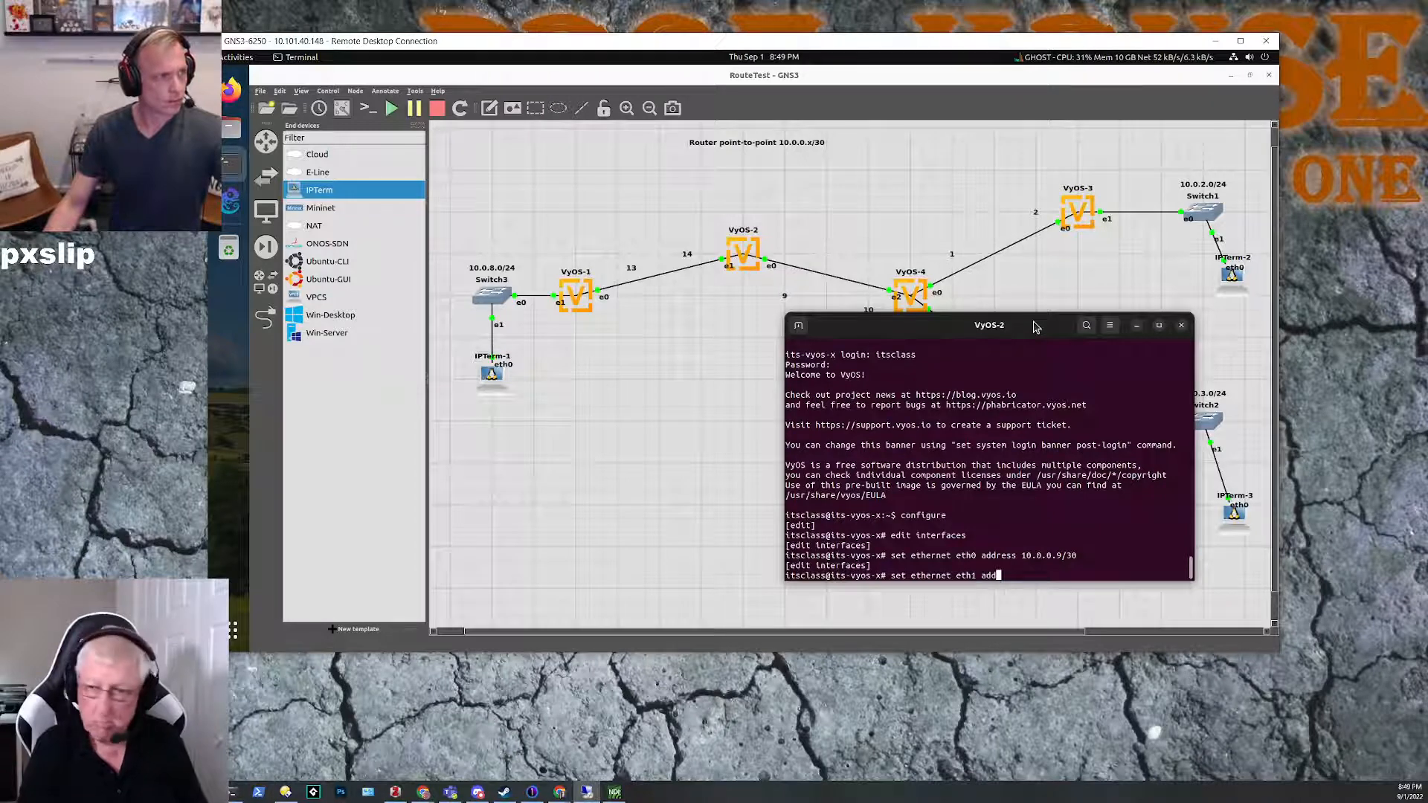
pyautogui.write('ress 10')
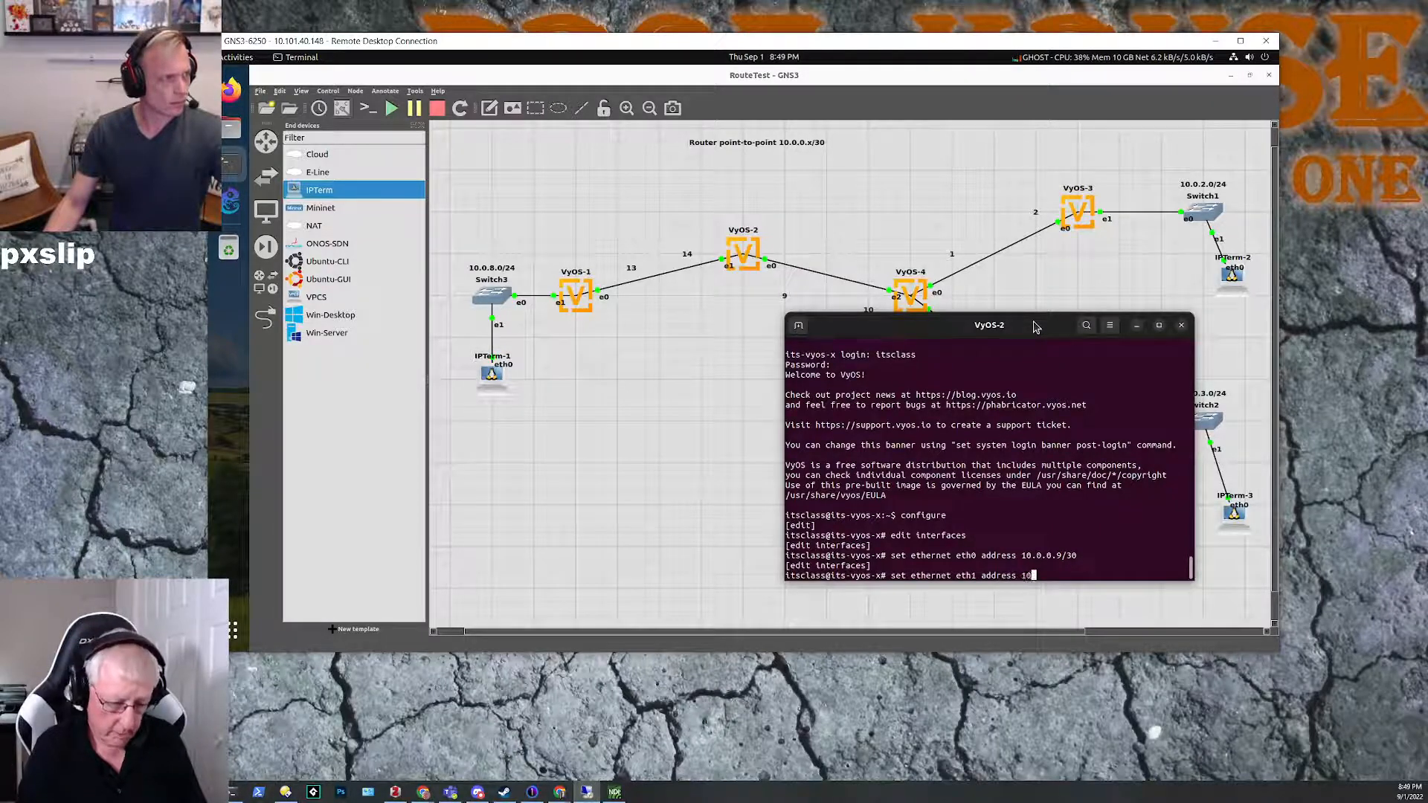
pyautogui.write('.0.0.14')
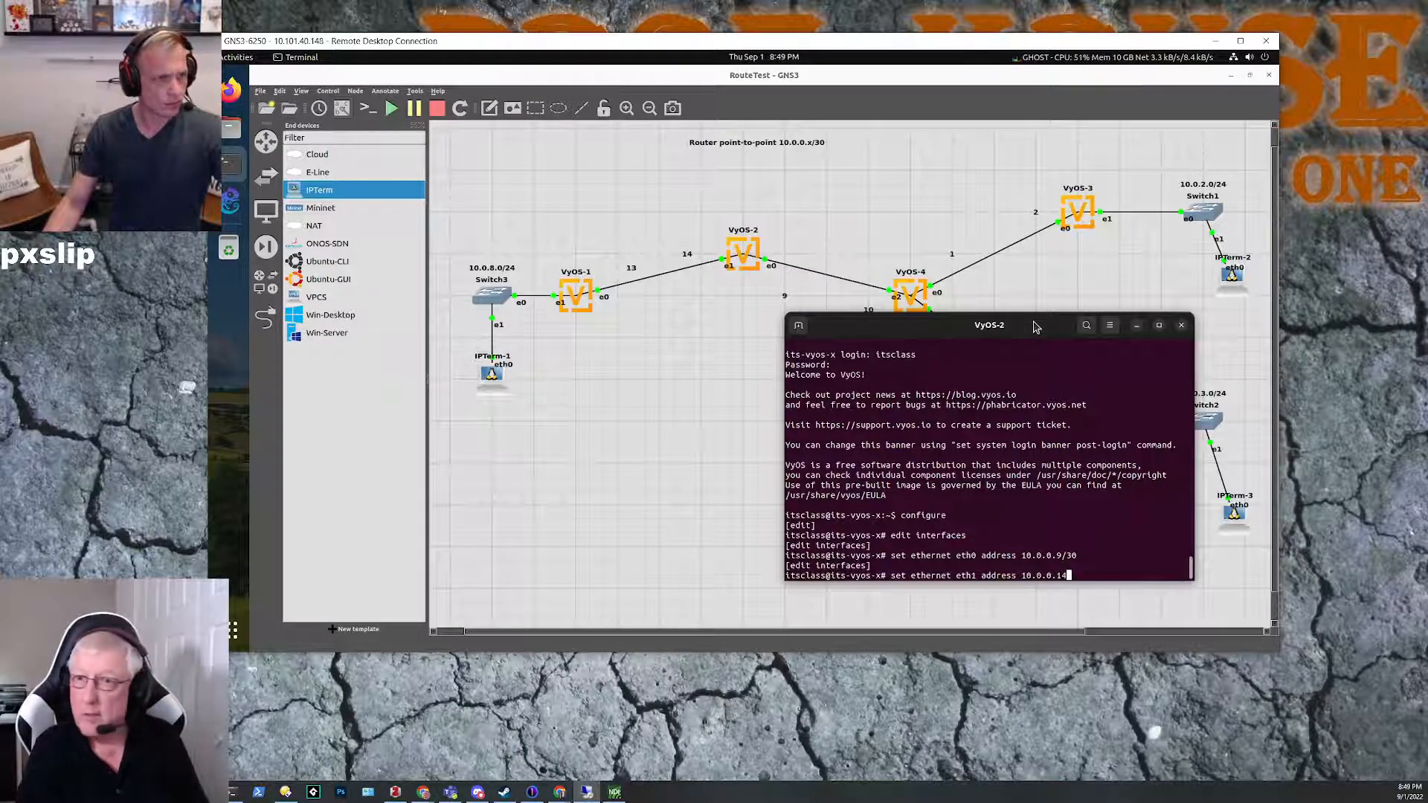
pyautogui.write('/30')
pyautogui.press('Return')
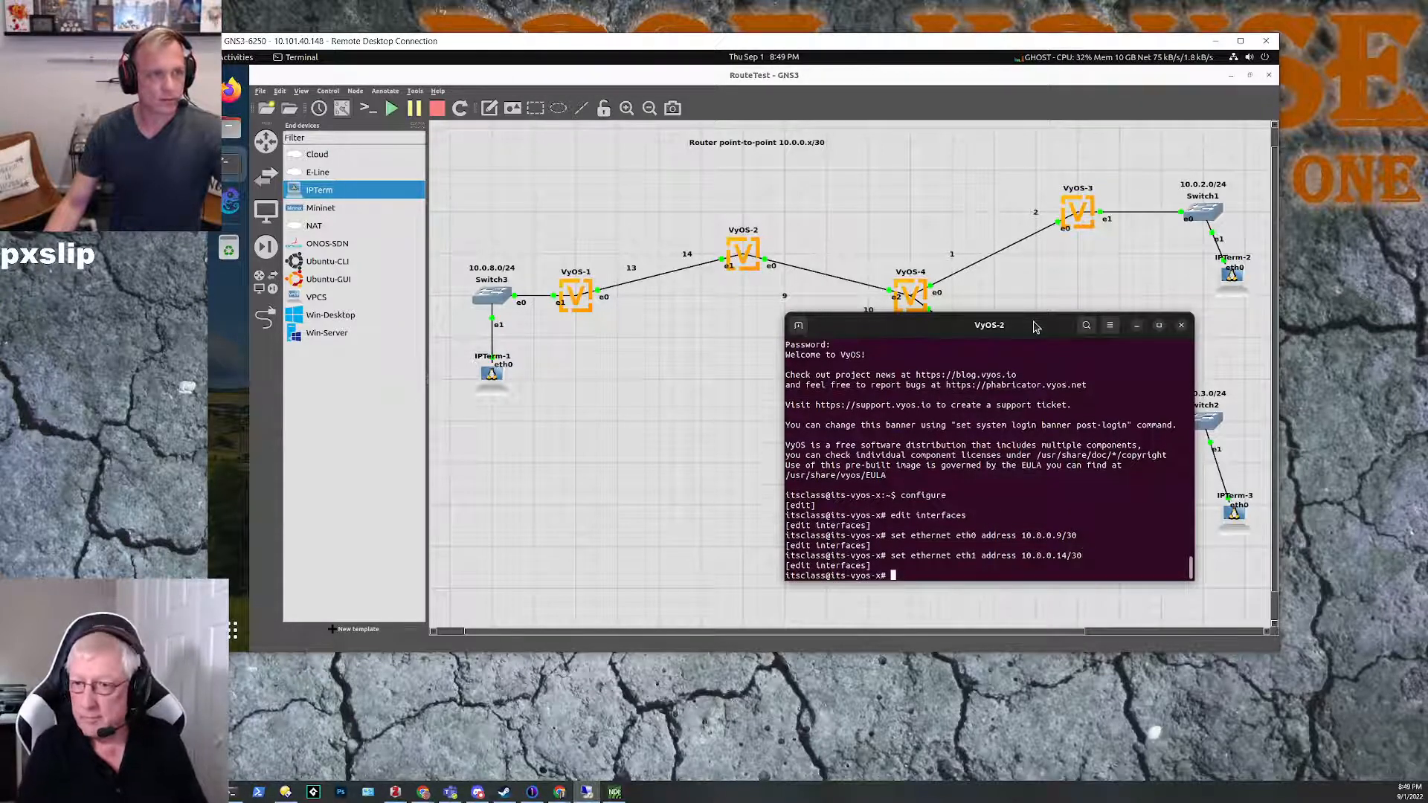
# Step: Commit and save the VyOS-2 configuration and leave configuration mode
pyautogui.write('commt')
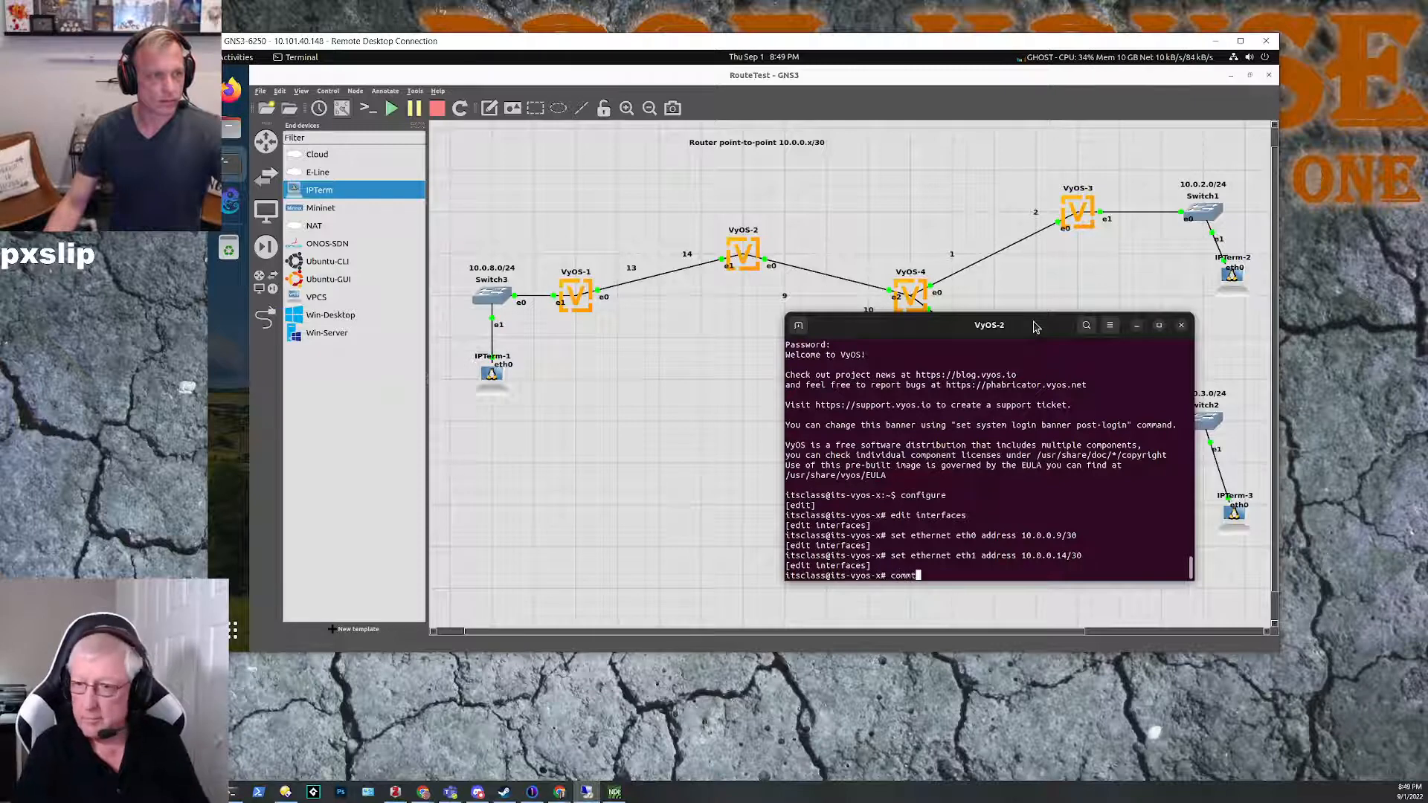
pyautogui.press('Return')
pyautogui.write('it')
pyautogui.press('Return')
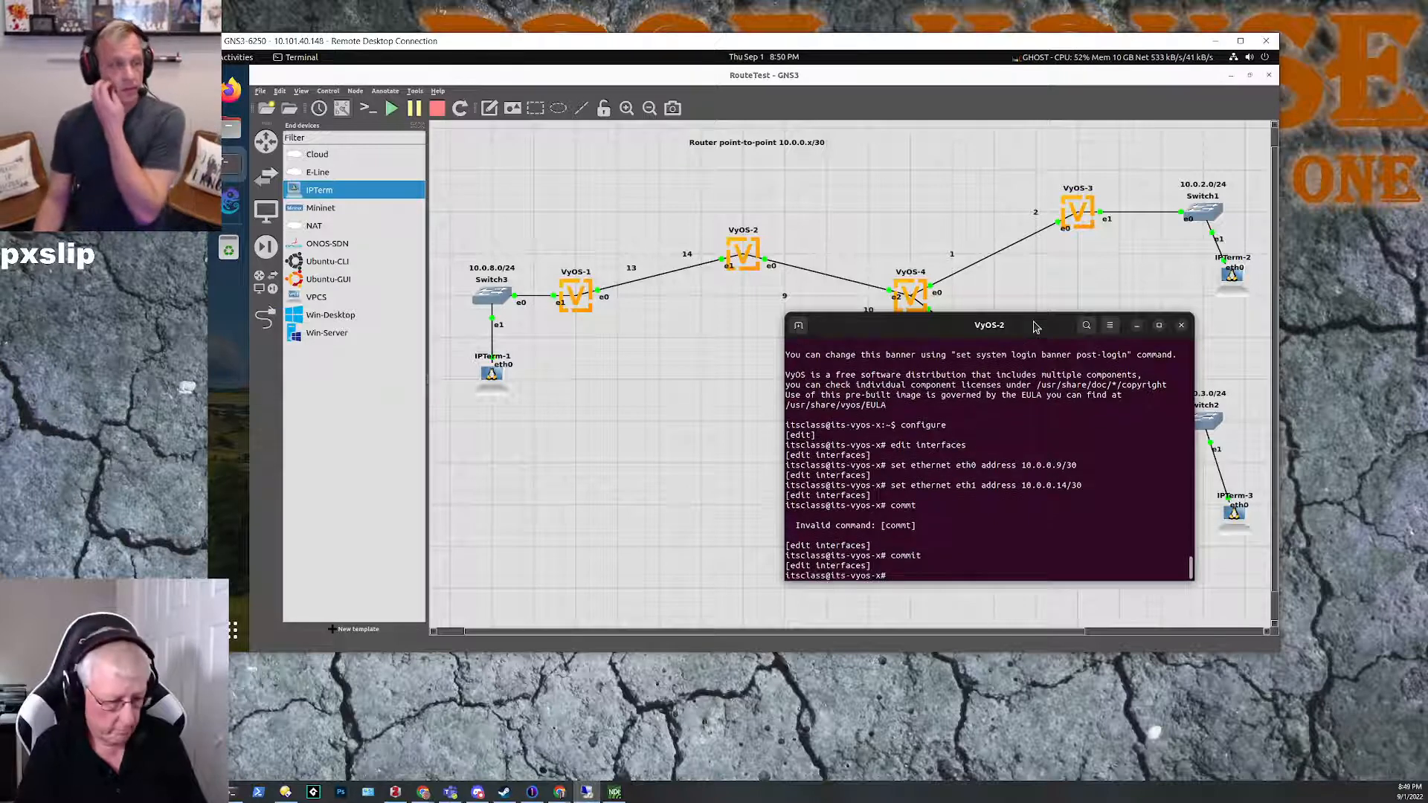
pyautogui.write('save')
pyautogui.press('Return')
pyautogui.write('exit')
pyautogui.press('Return')
# Step: Show the VyOS-2 interfaces to check the addresses of eth0 and eth1
pyautogui.write('show interfaces')
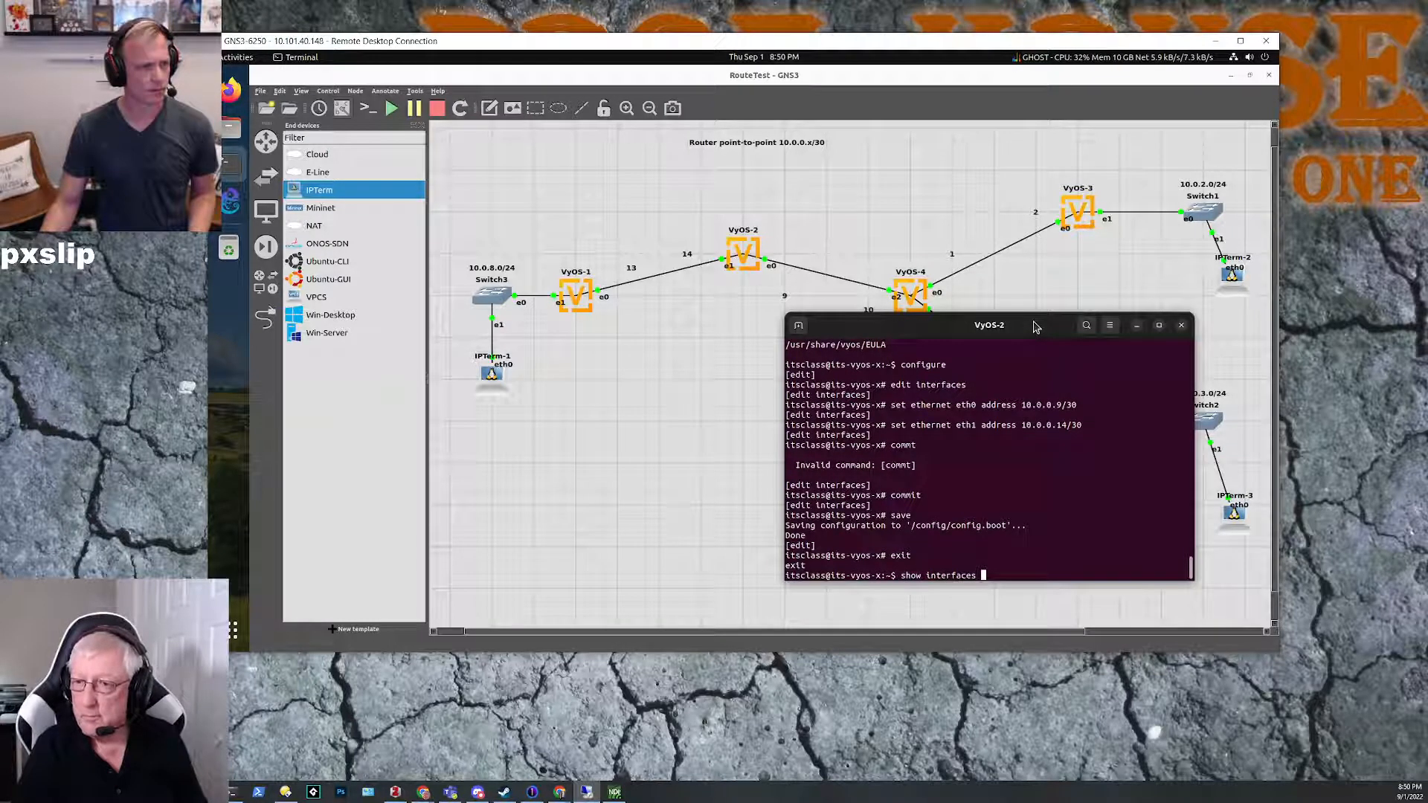
pyautogui.press('Return')
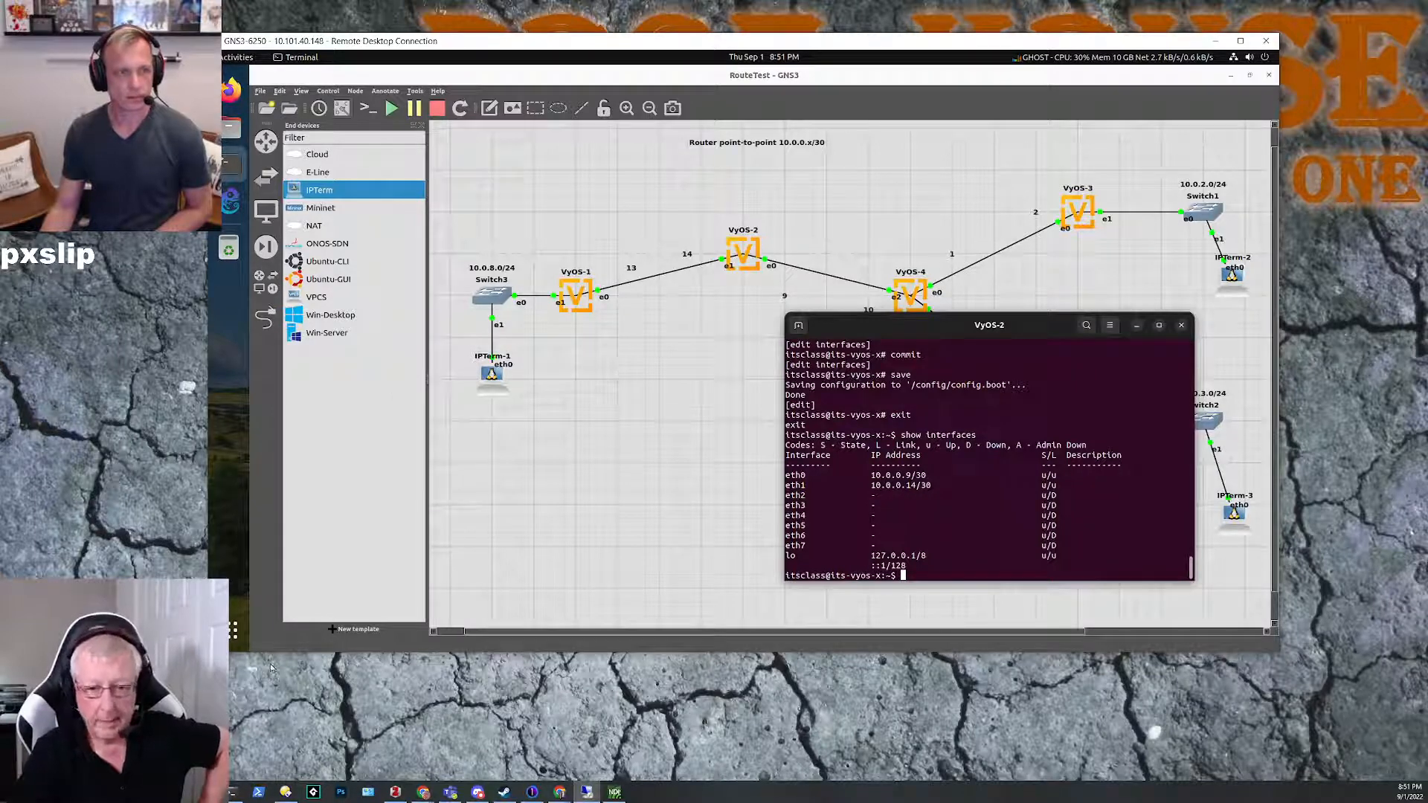
# Step: Switch to the Twitch Inspector browser window, check the stream's bitrate chart, and put the browser away
pyautogui.click(556, 792)
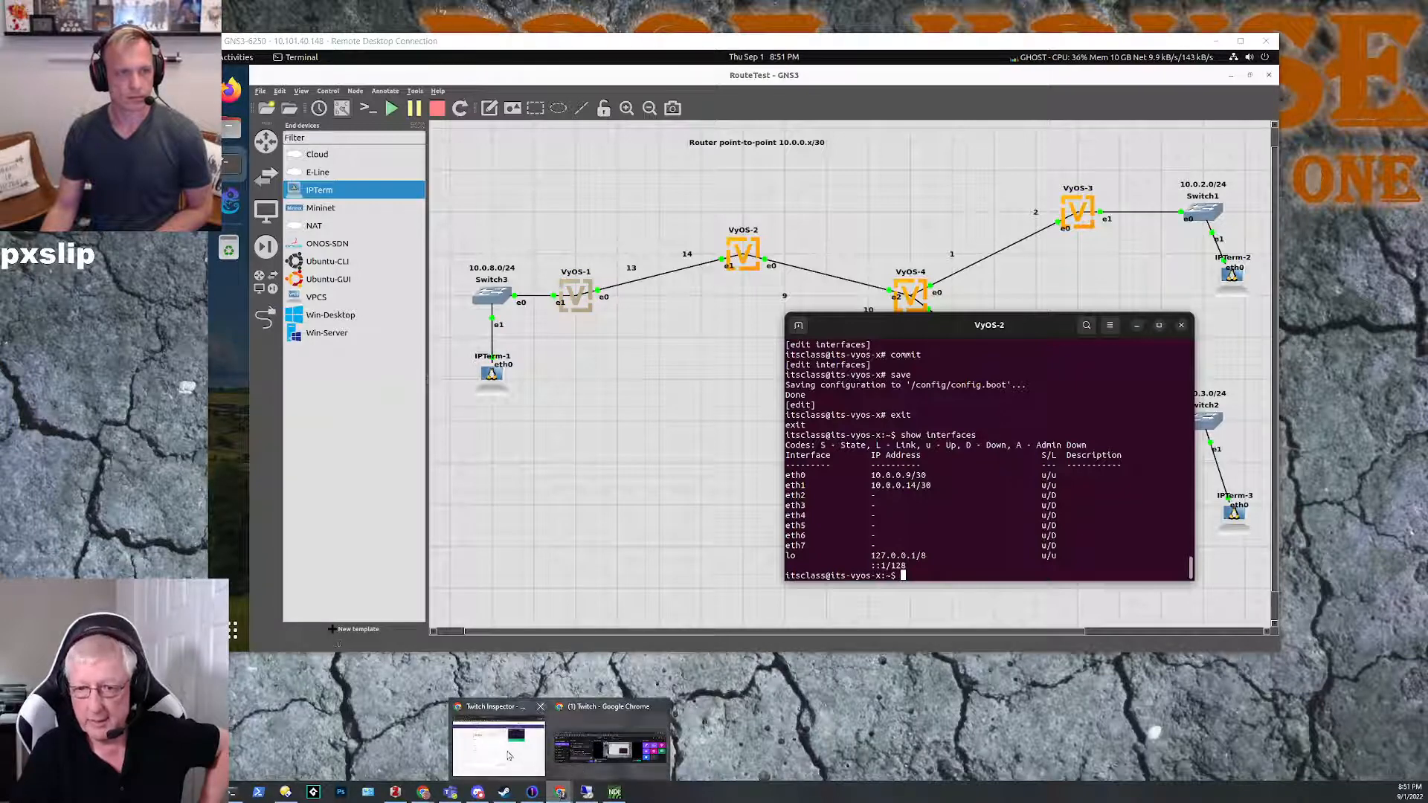
pyautogui.click(522, 759)
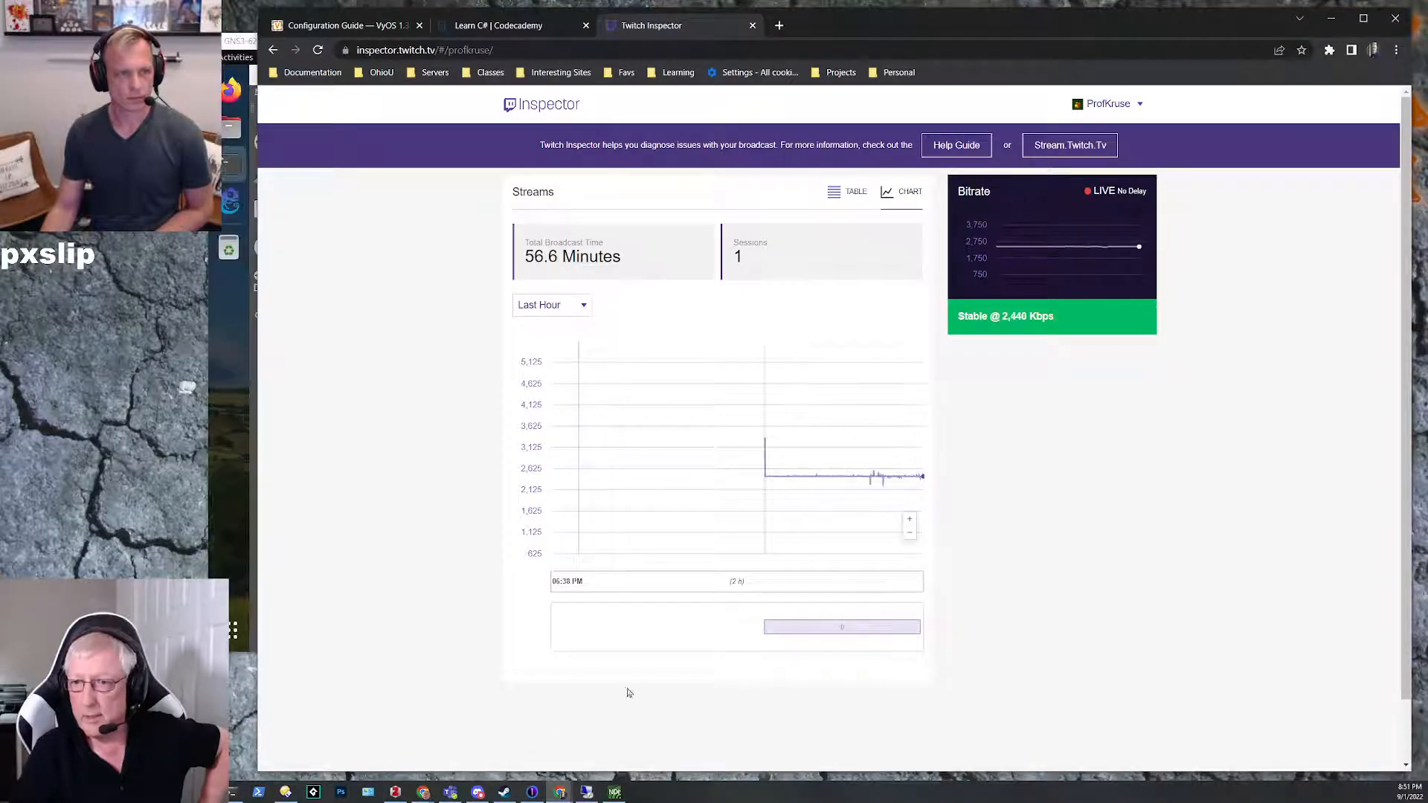
pyautogui.moveTo(866, 488)
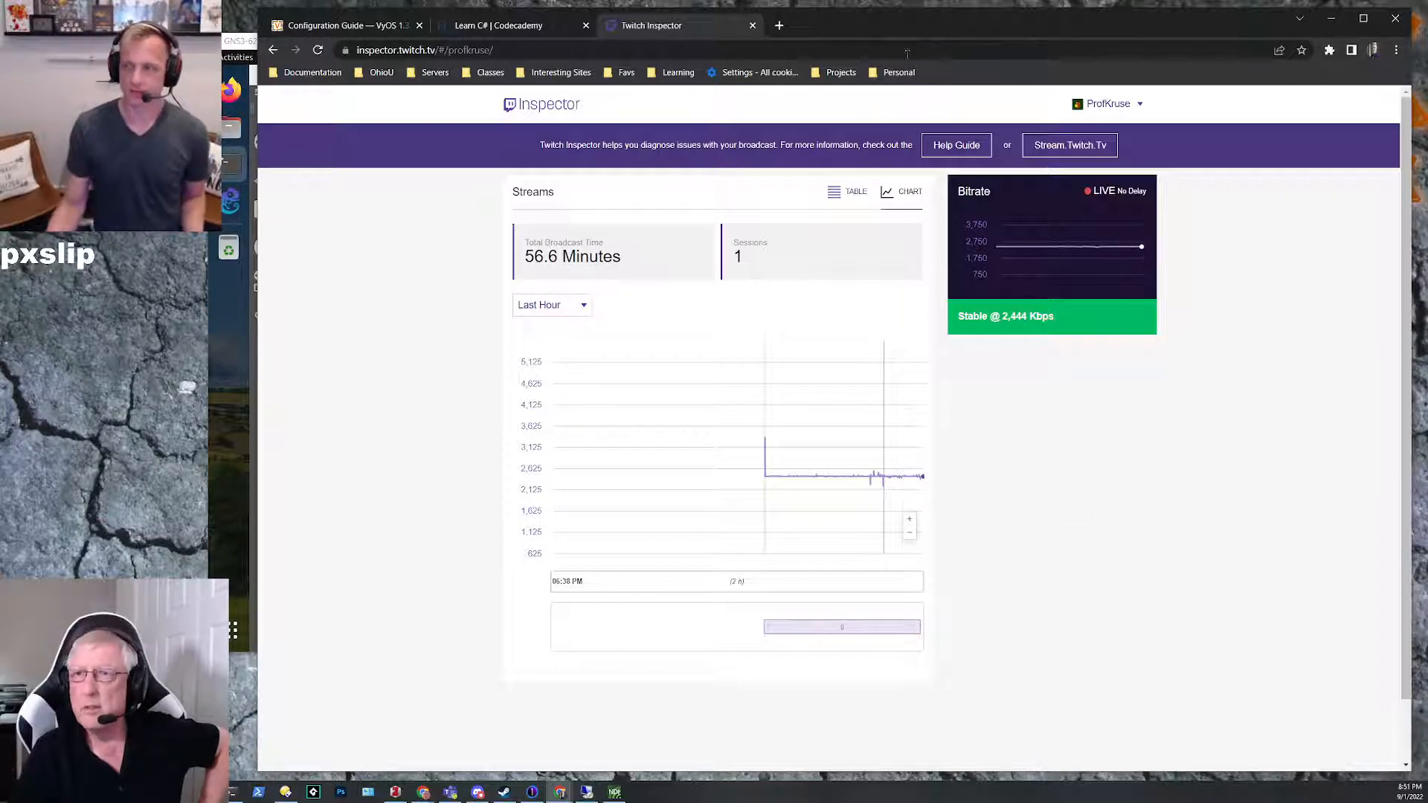
pyautogui.click(1331, 23)
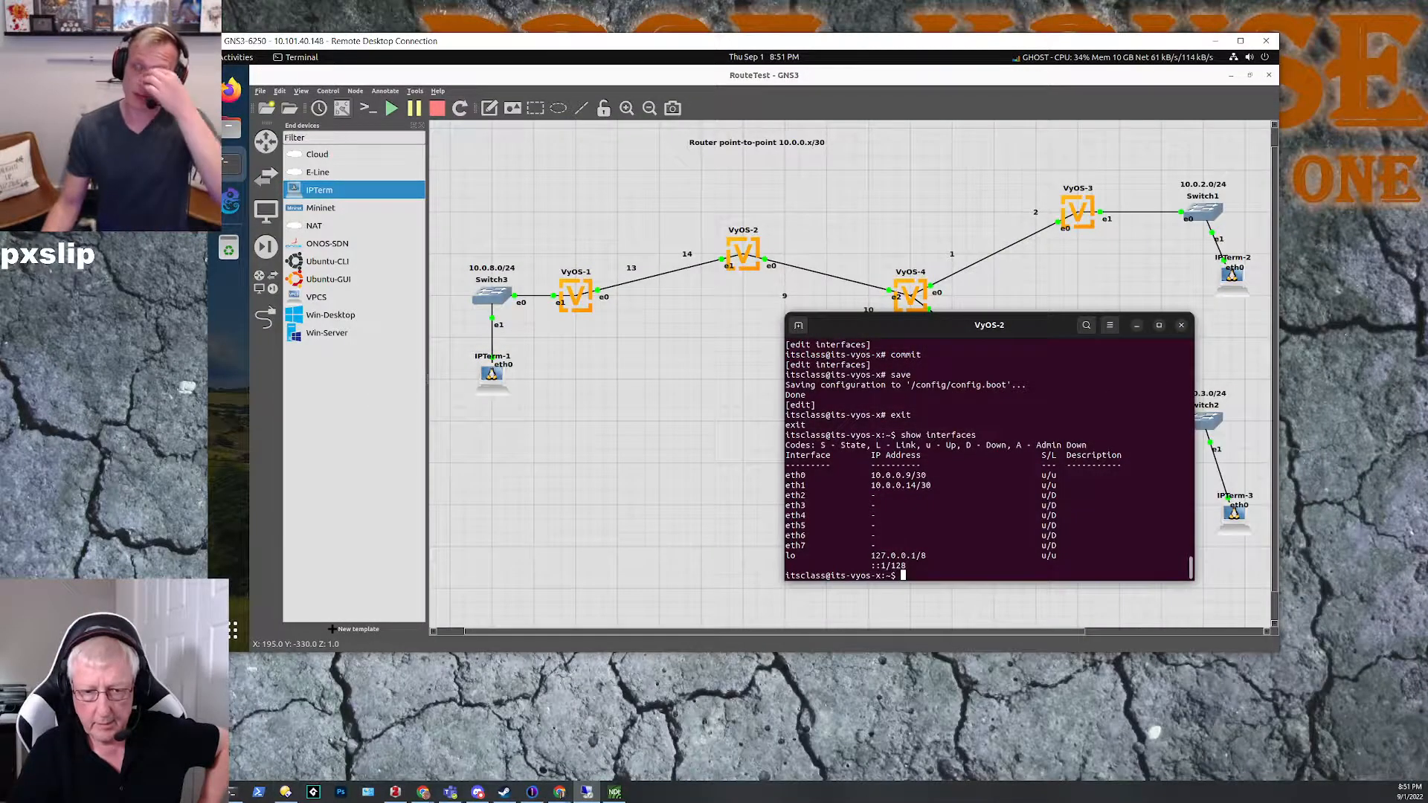
# Step: Switch to the local terminal, review the bandwidth test log for jitter and lost datagrams across the runs, and put the terminal away
pyautogui.click(232, 796)
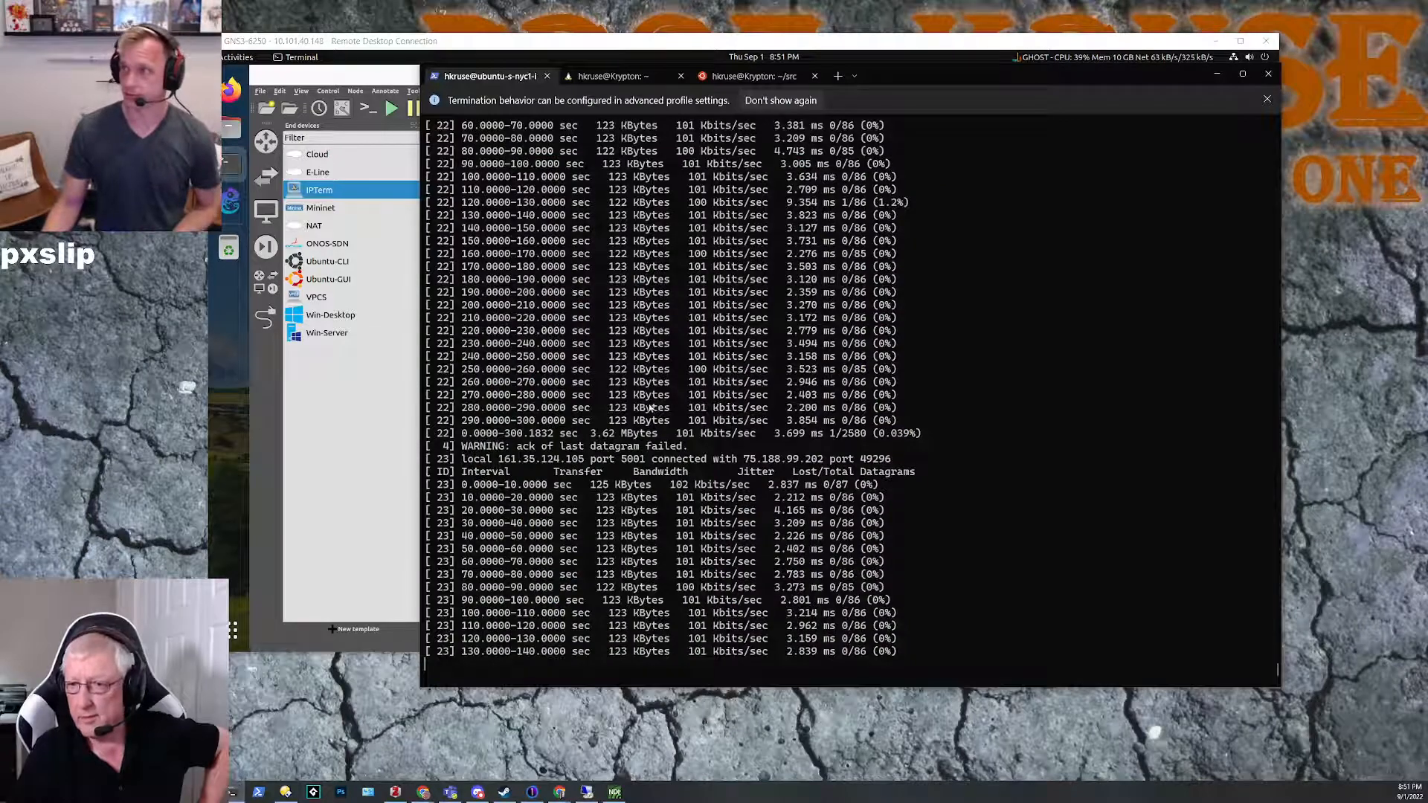
pyautogui.scroll(6, 667, 496)
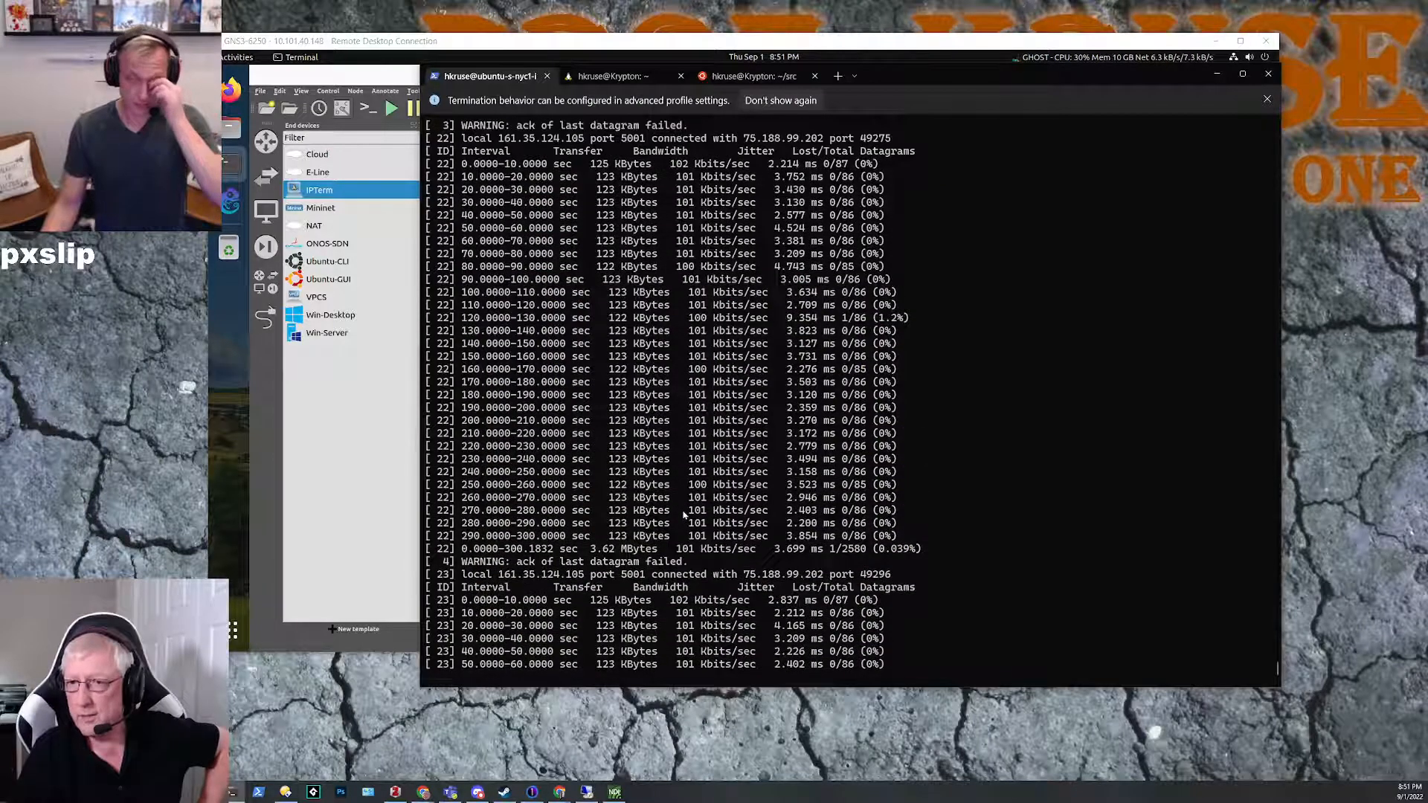
pyautogui.scroll(11, 682, 514)
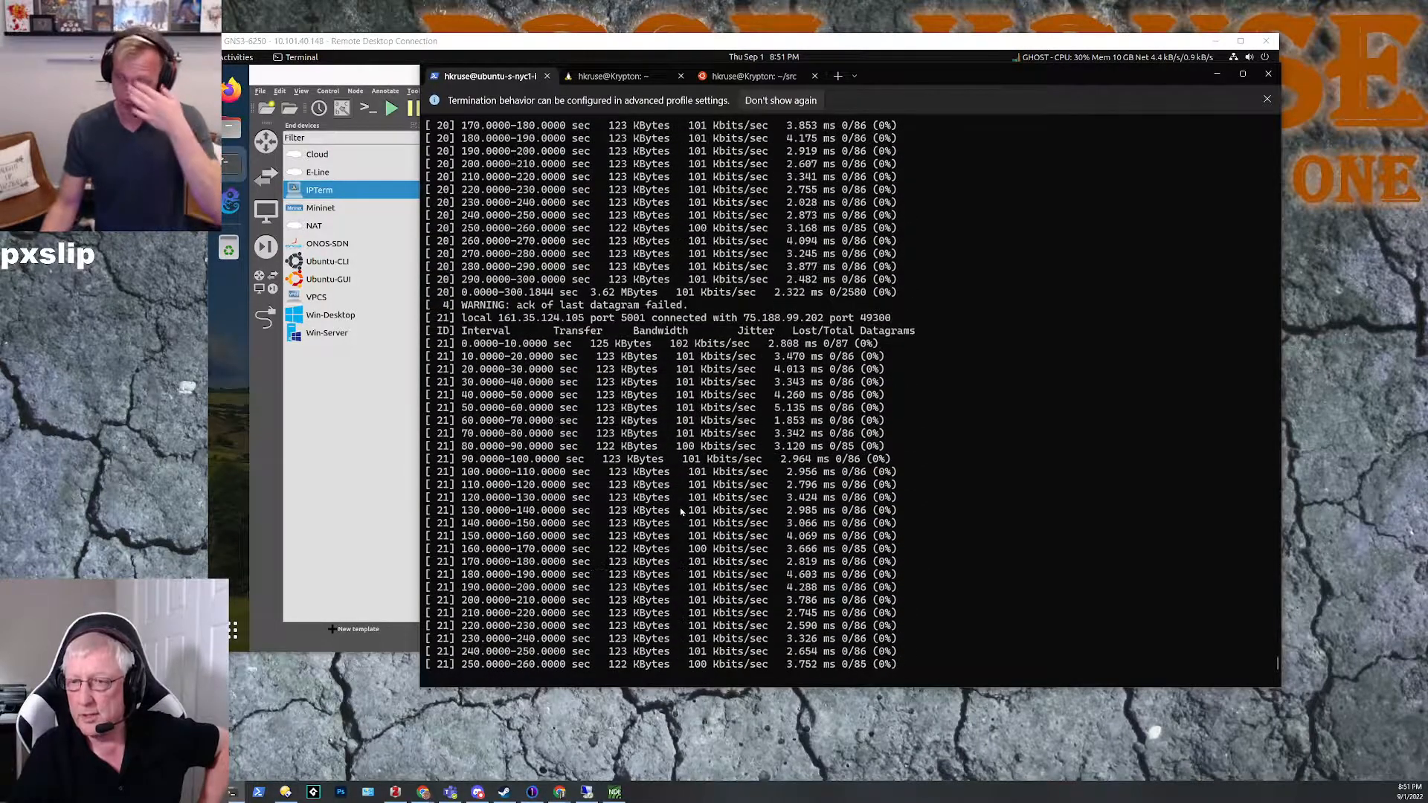
pyautogui.scroll(-17, 680, 510)
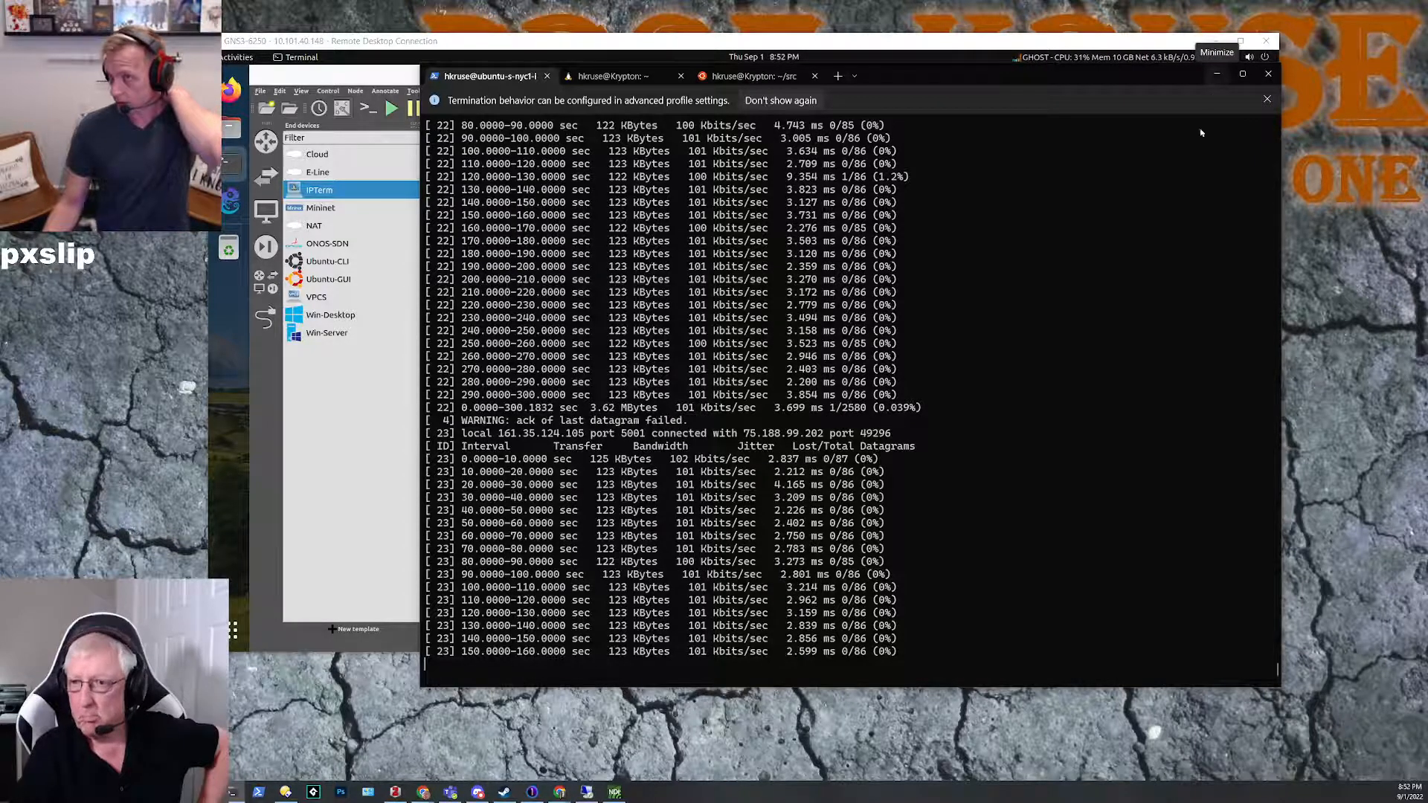
pyautogui.scroll(14, 1103, 411)
pyautogui.scroll(20, 1103, 410)
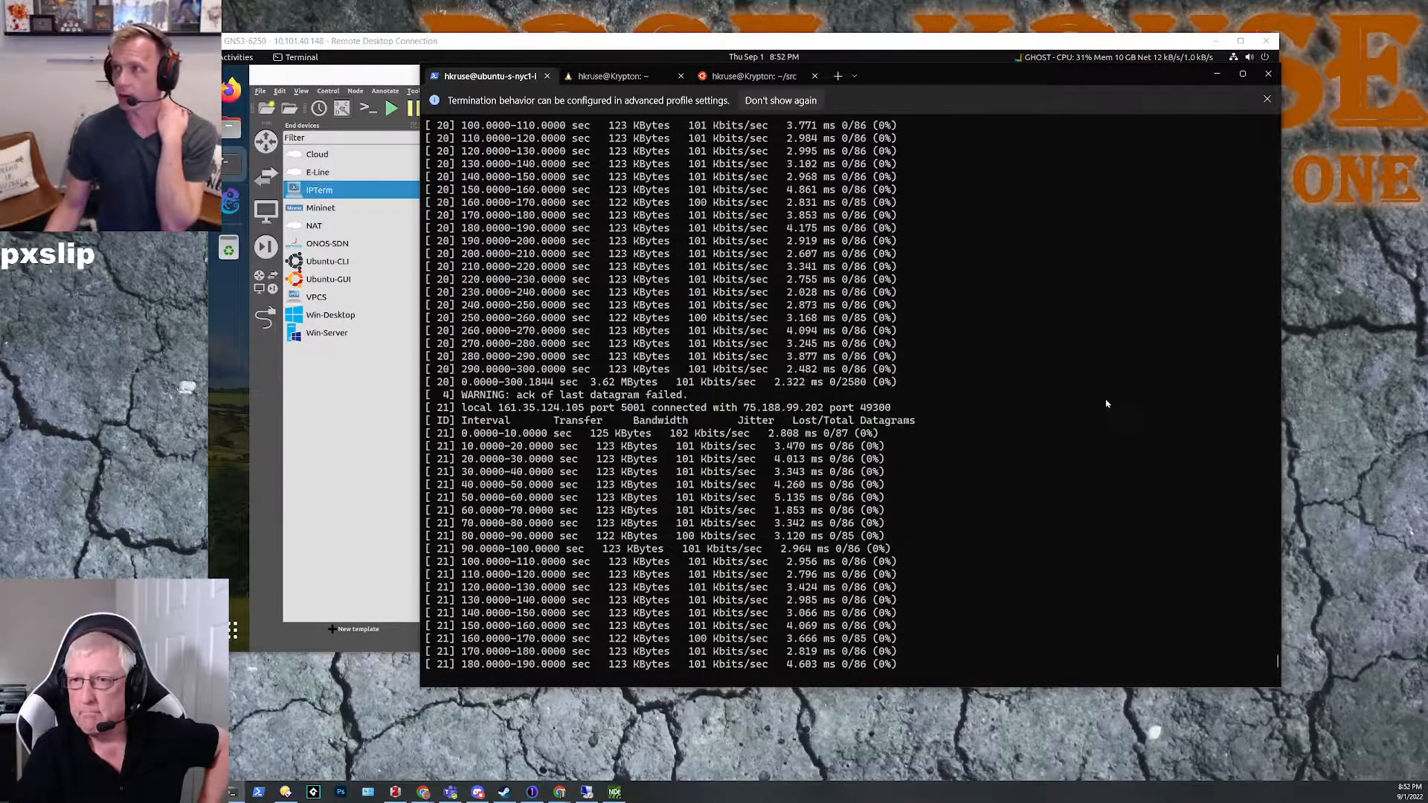
pyautogui.scroll(20, 1104, 372)
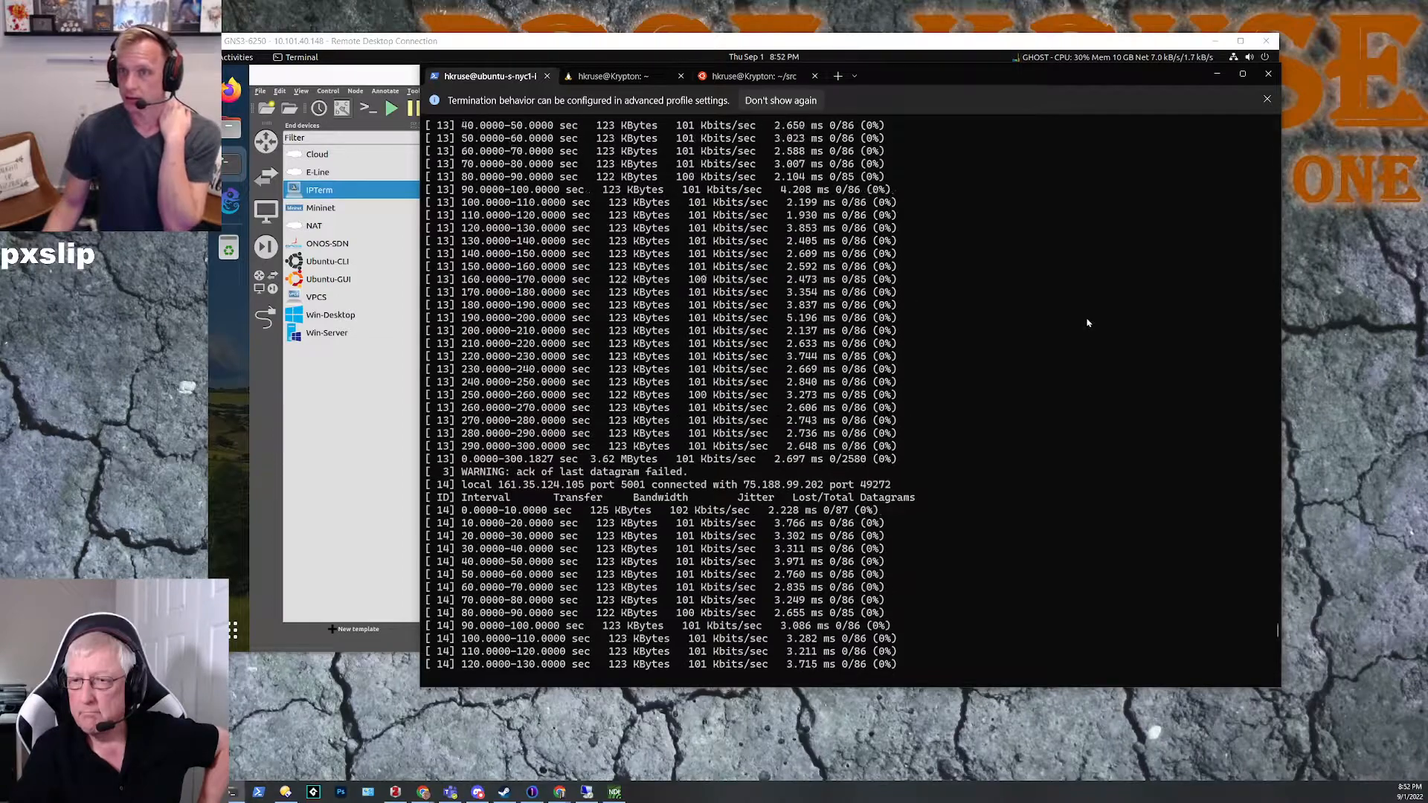
pyautogui.scroll(5, 1078, 309)
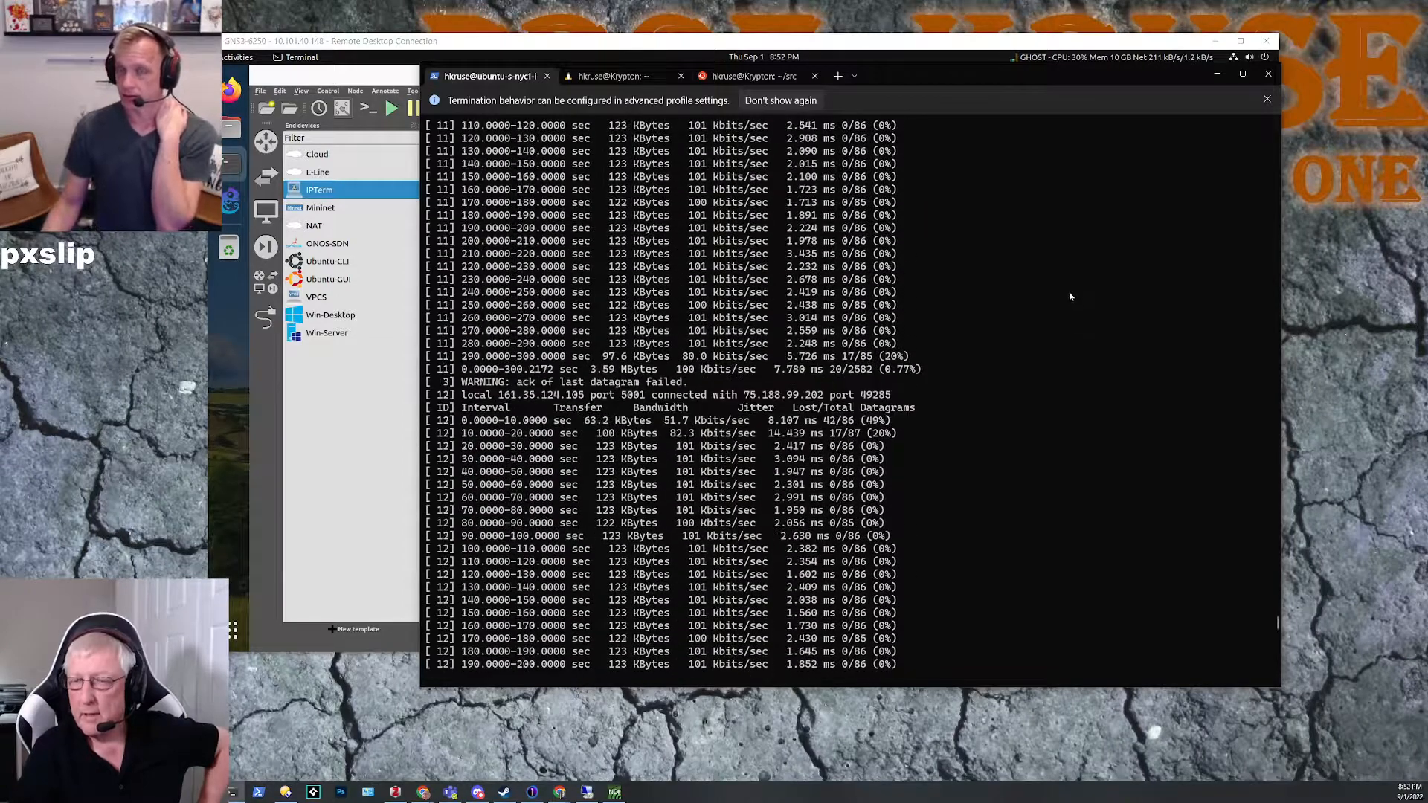
pyautogui.scroll(-2, 1071, 296)
pyautogui.scroll(-4, 1071, 295)
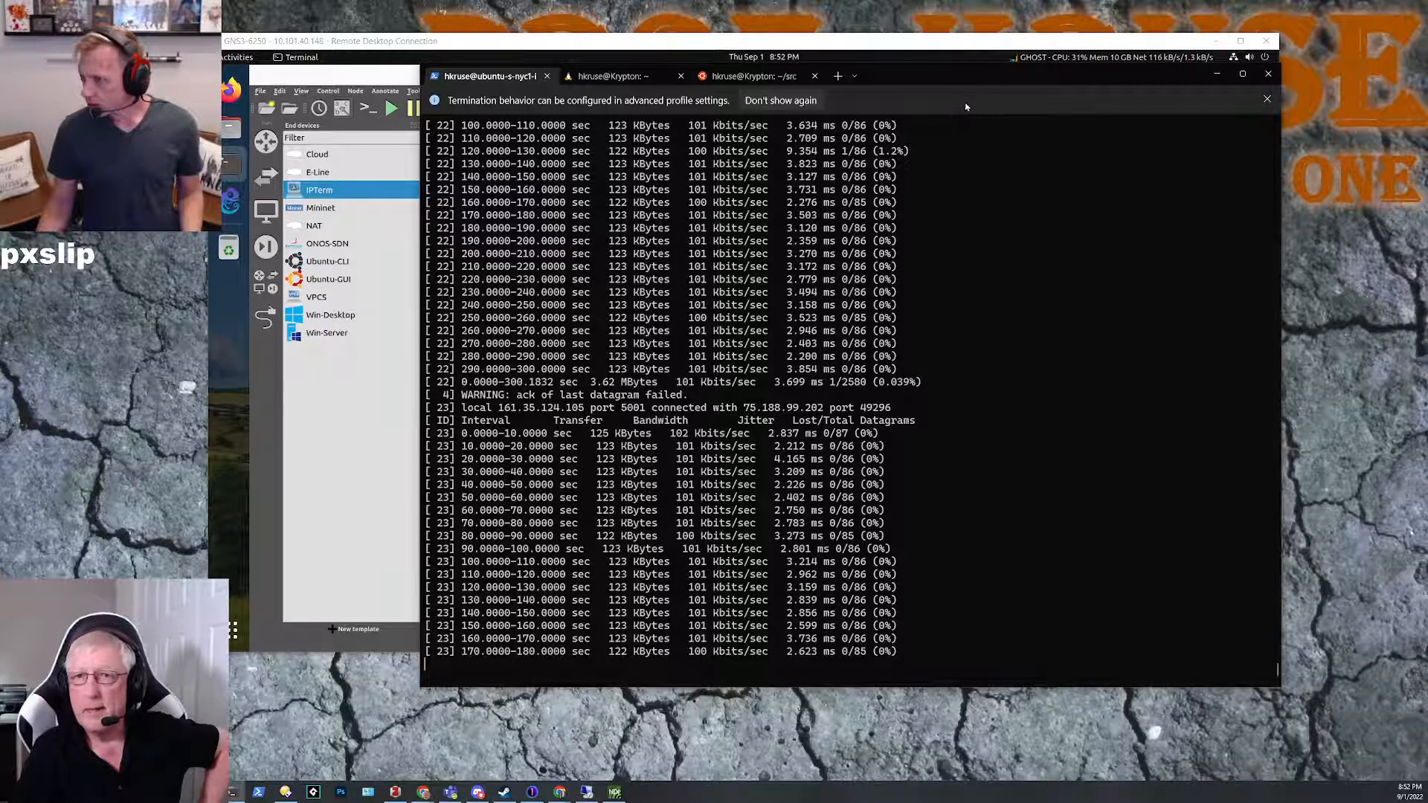
pyautogui.moveTo(930, 79); pyautogui.dragTo(928, 88)
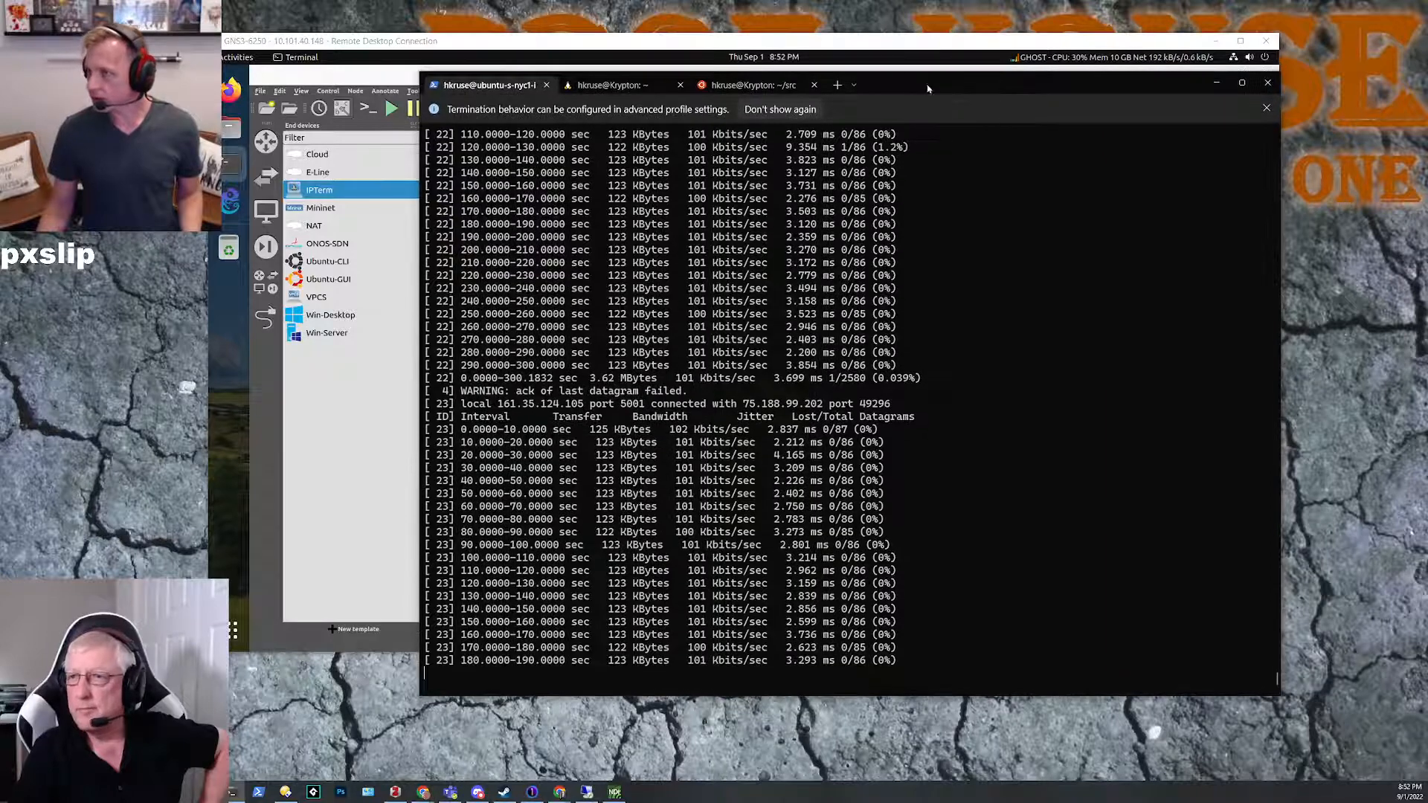
pyautogui.click(1216, 85)
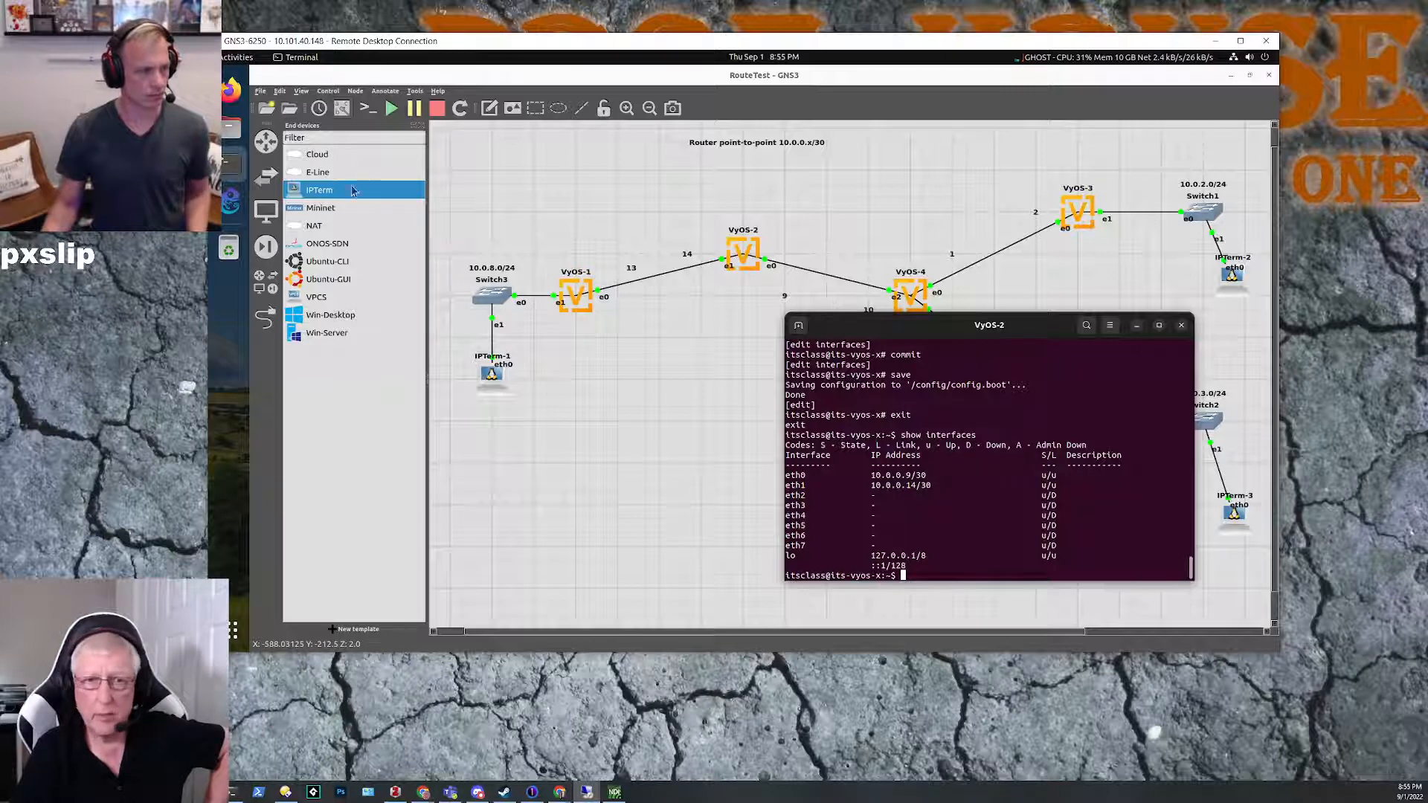
# Step: Bring up the VyOS-1 console, put the VyOS-2 console away, and place the VyOS-1 window clear of its router
pyautogui.click(226, 165)
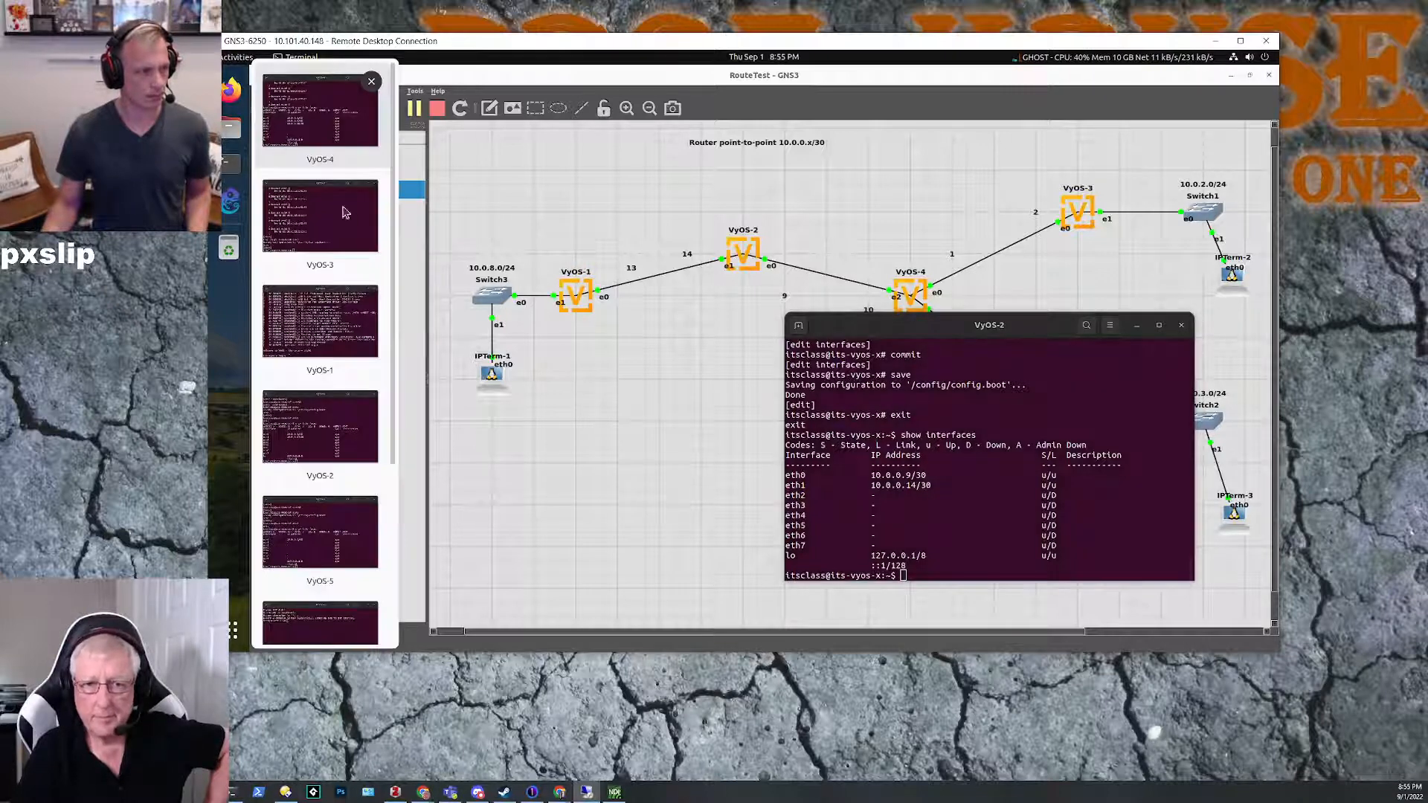
pyautogui.click(334, 313)
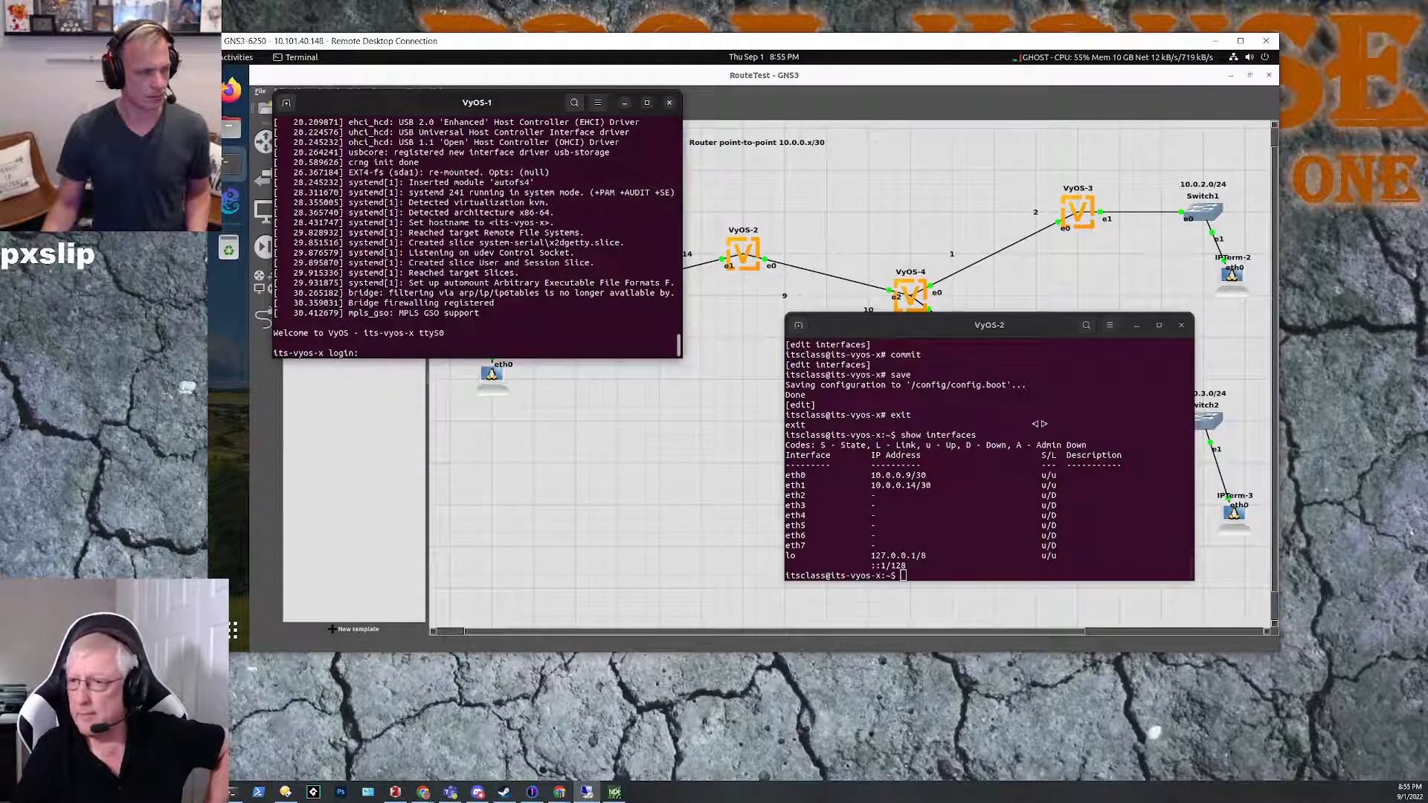
pyautogui.click(1137, 328)
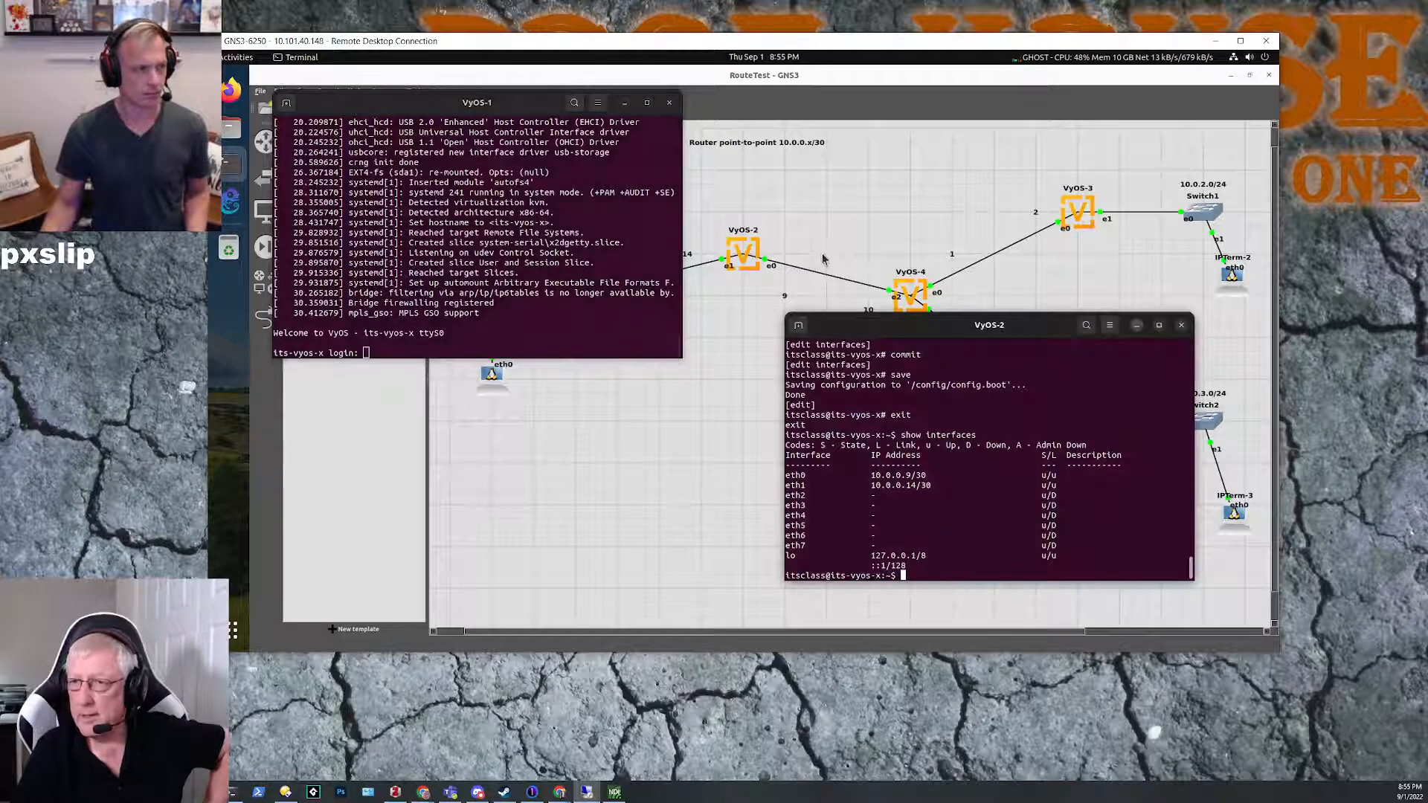
pyautogui.moveTo(581, 167); pyautogui.dragTo(802, 327)
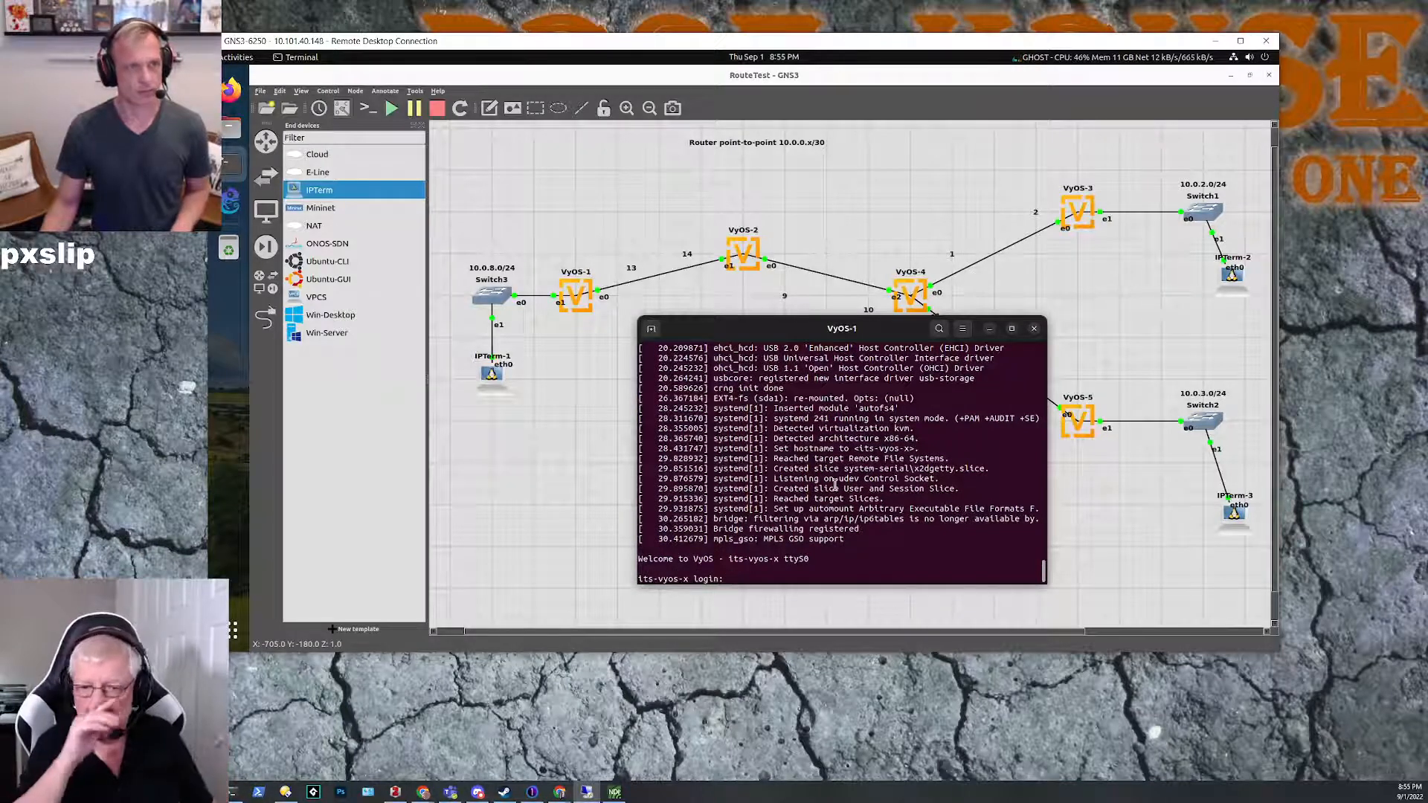
# Step: Log in to VyOS-1 as itsclass with the account password
pyautogui.write('i')
pyautogui.write('tsclass')
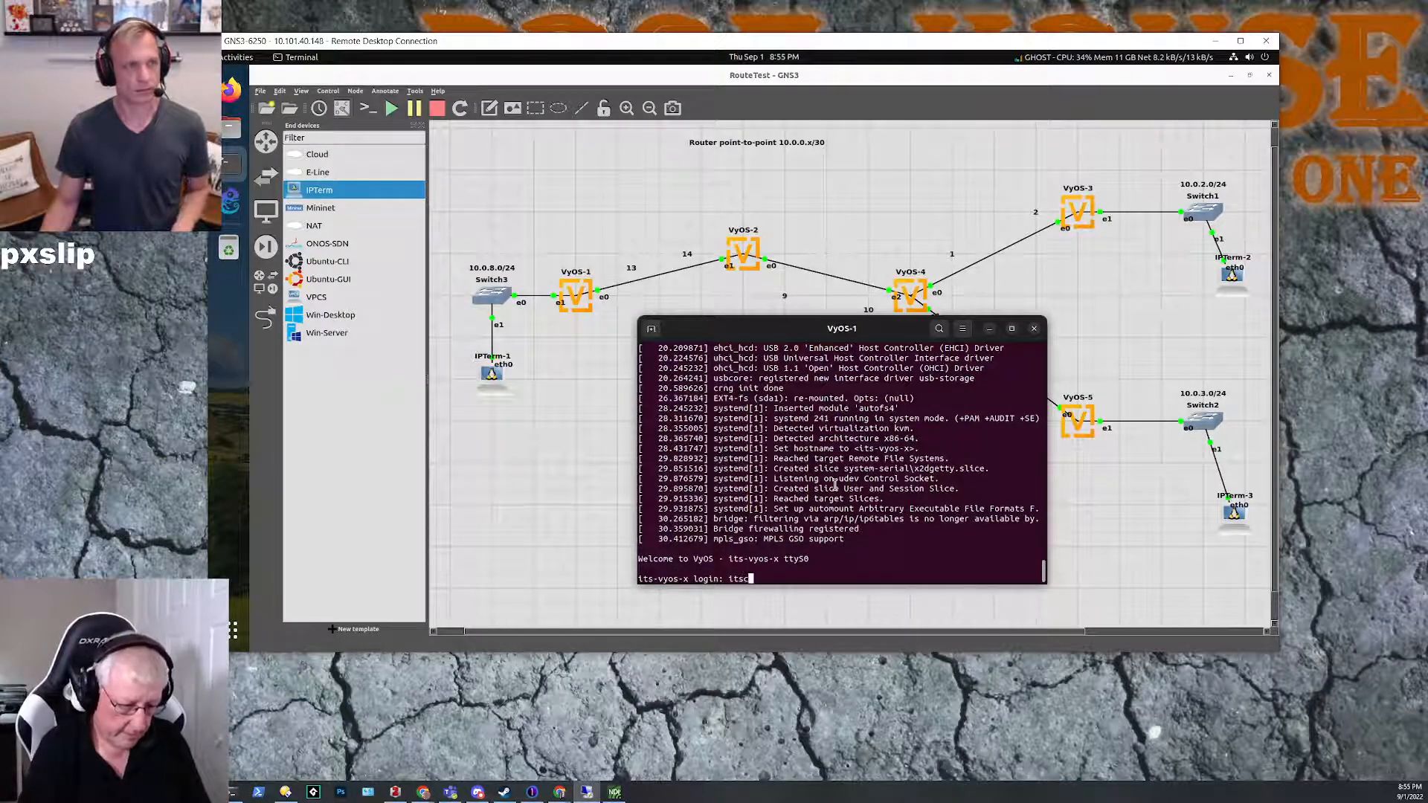
pyautogui.press('Return')
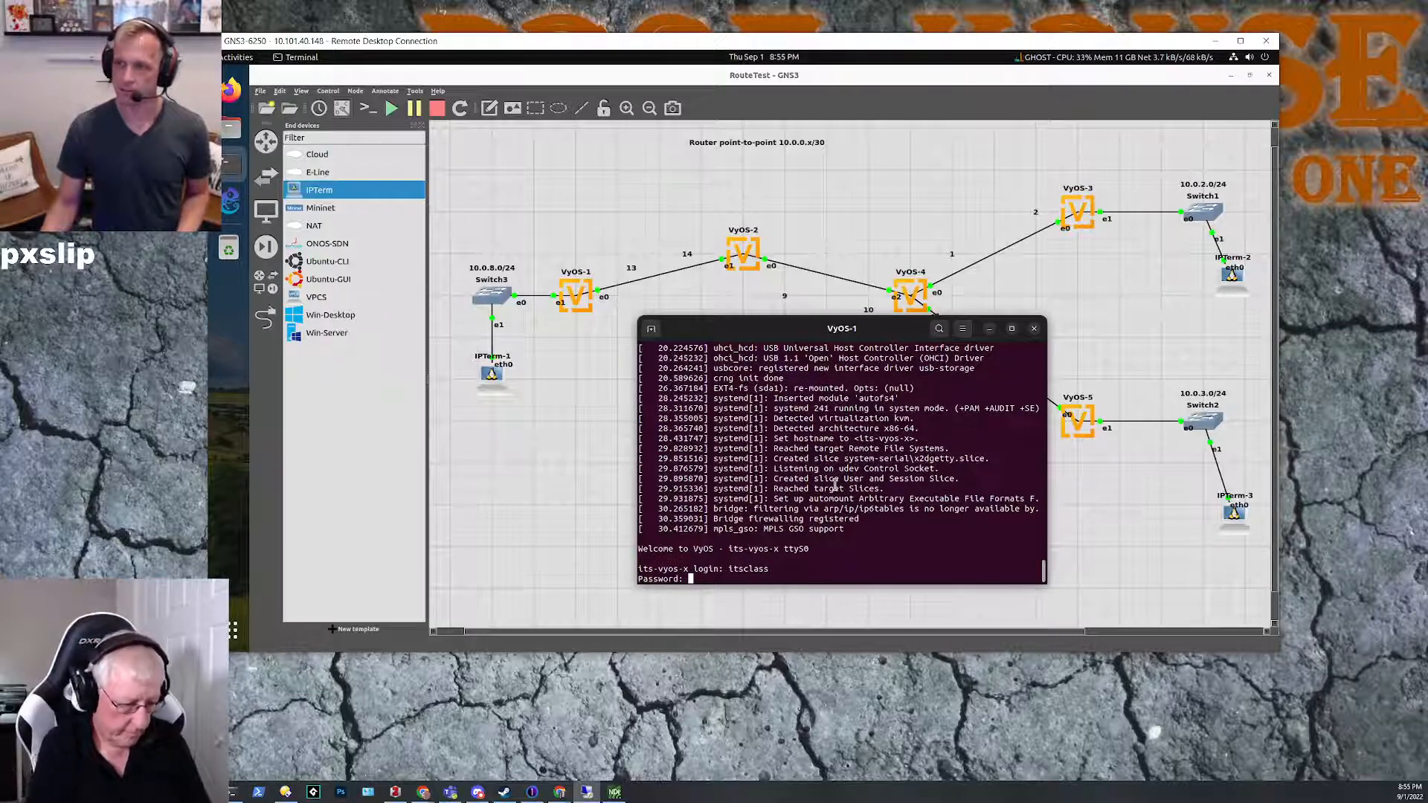
pyautogui.press('Return')
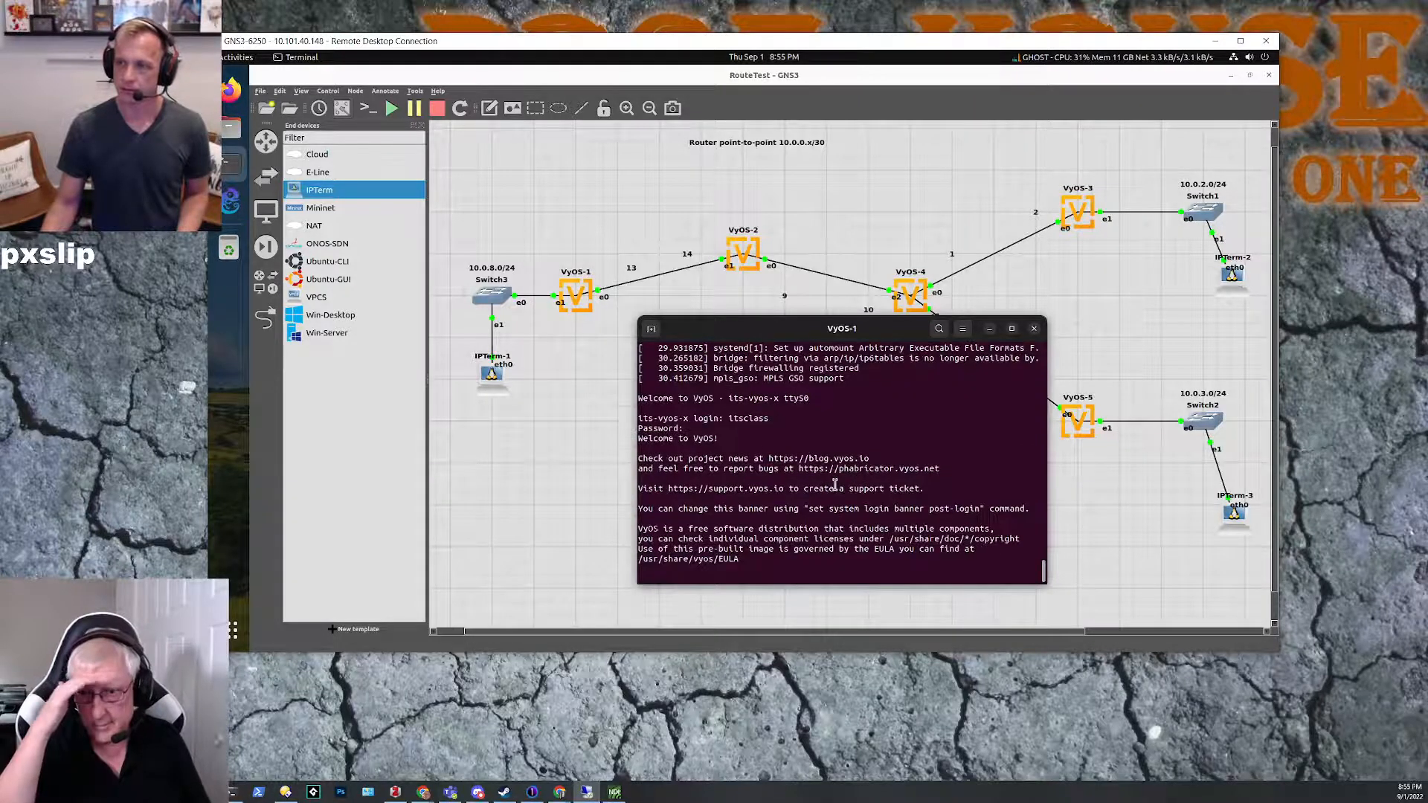
# Step: Enter configuration mode on VyOS-1 and set the ethernet eth0 address to 10.0.0.13/30
pyautogui.write('configure')
pyautogui.press('Return')
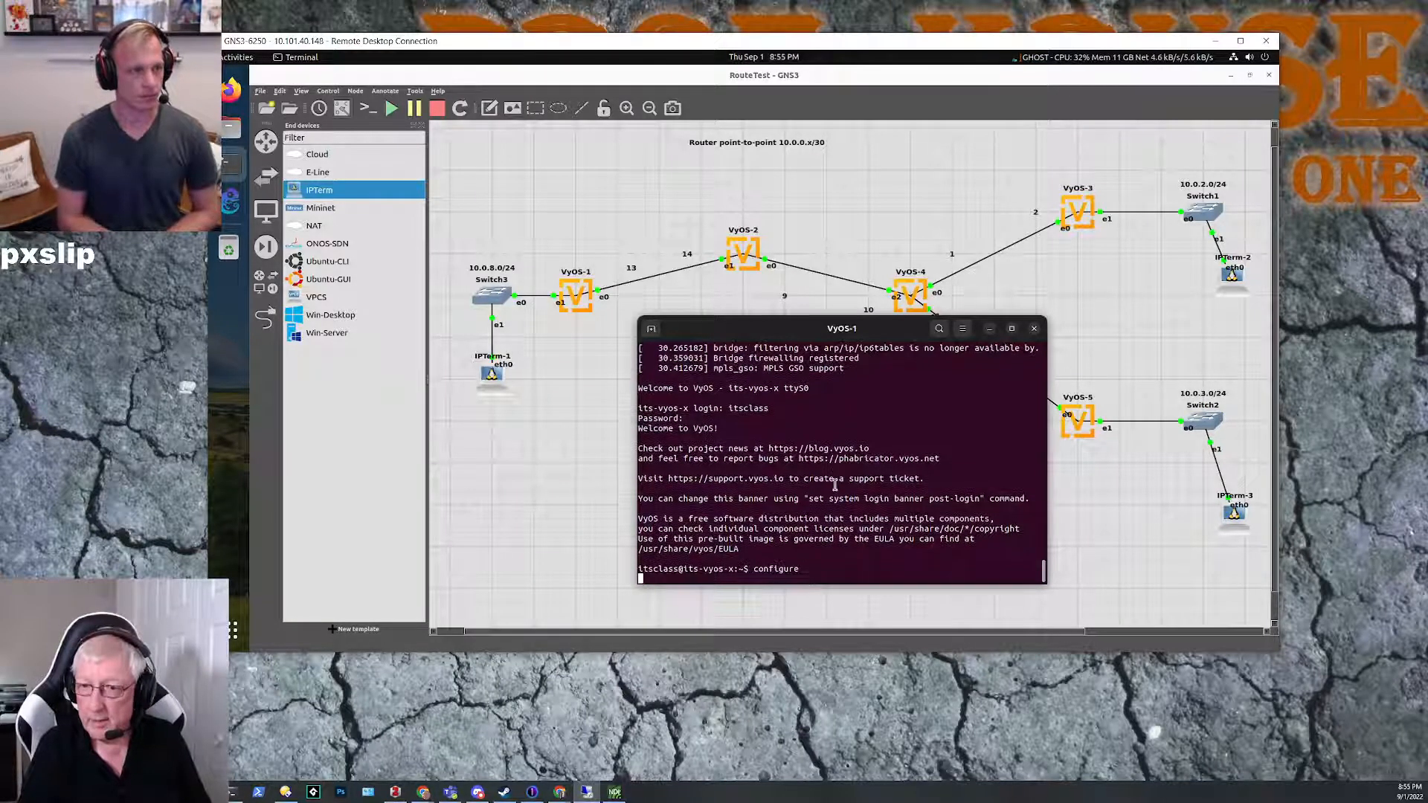
pyautogui.write('set ')
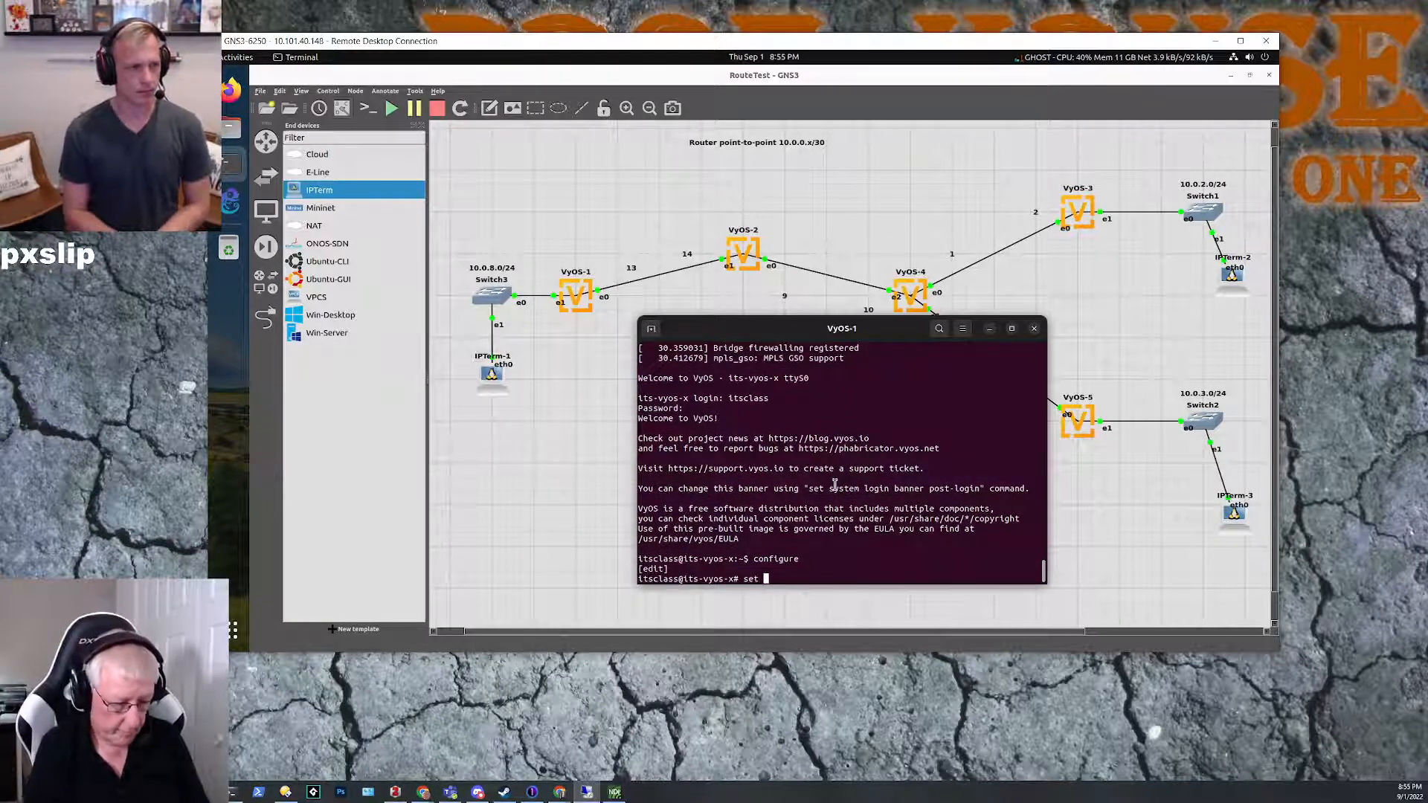
pyautogui.write('interfaces ethernet')
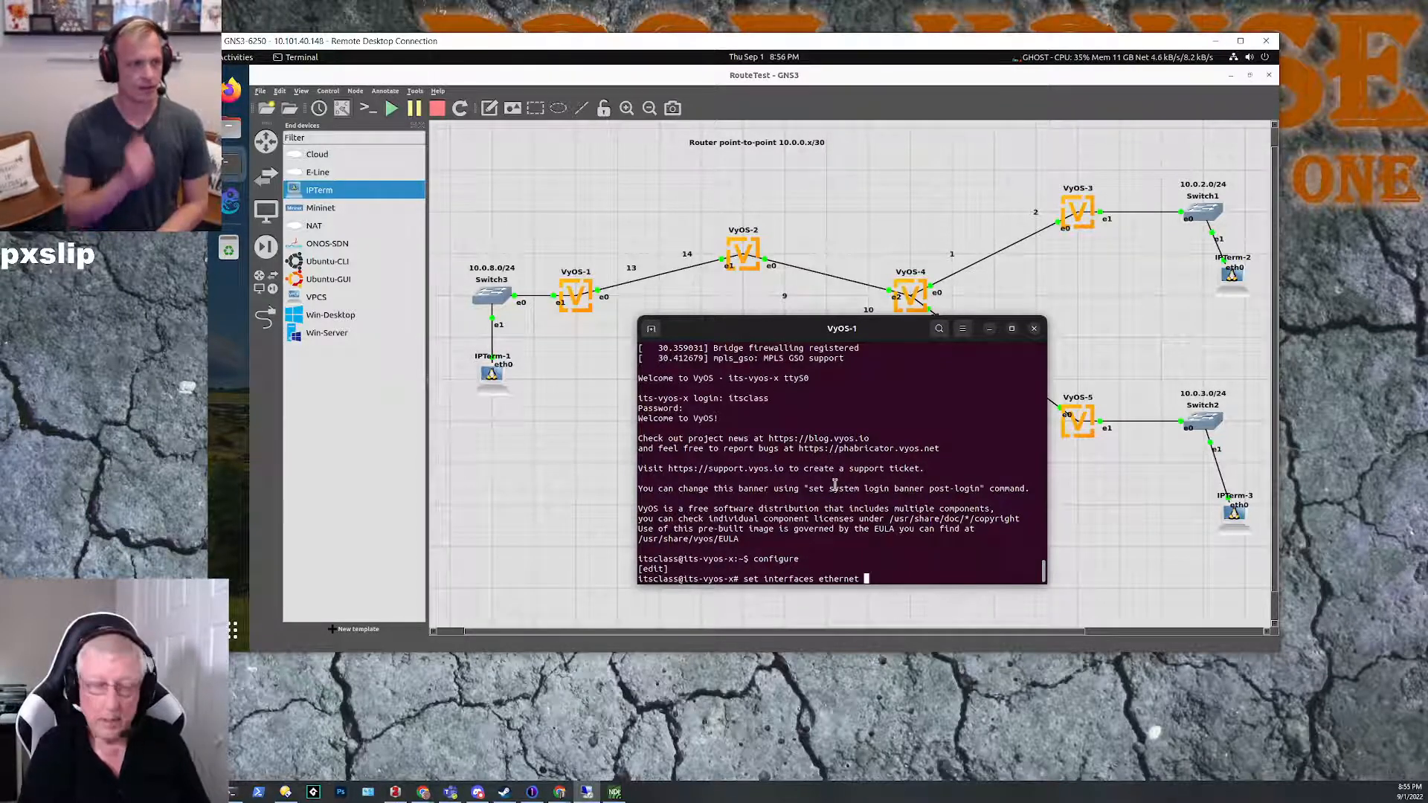
pyautogui.write(' eth0 ')
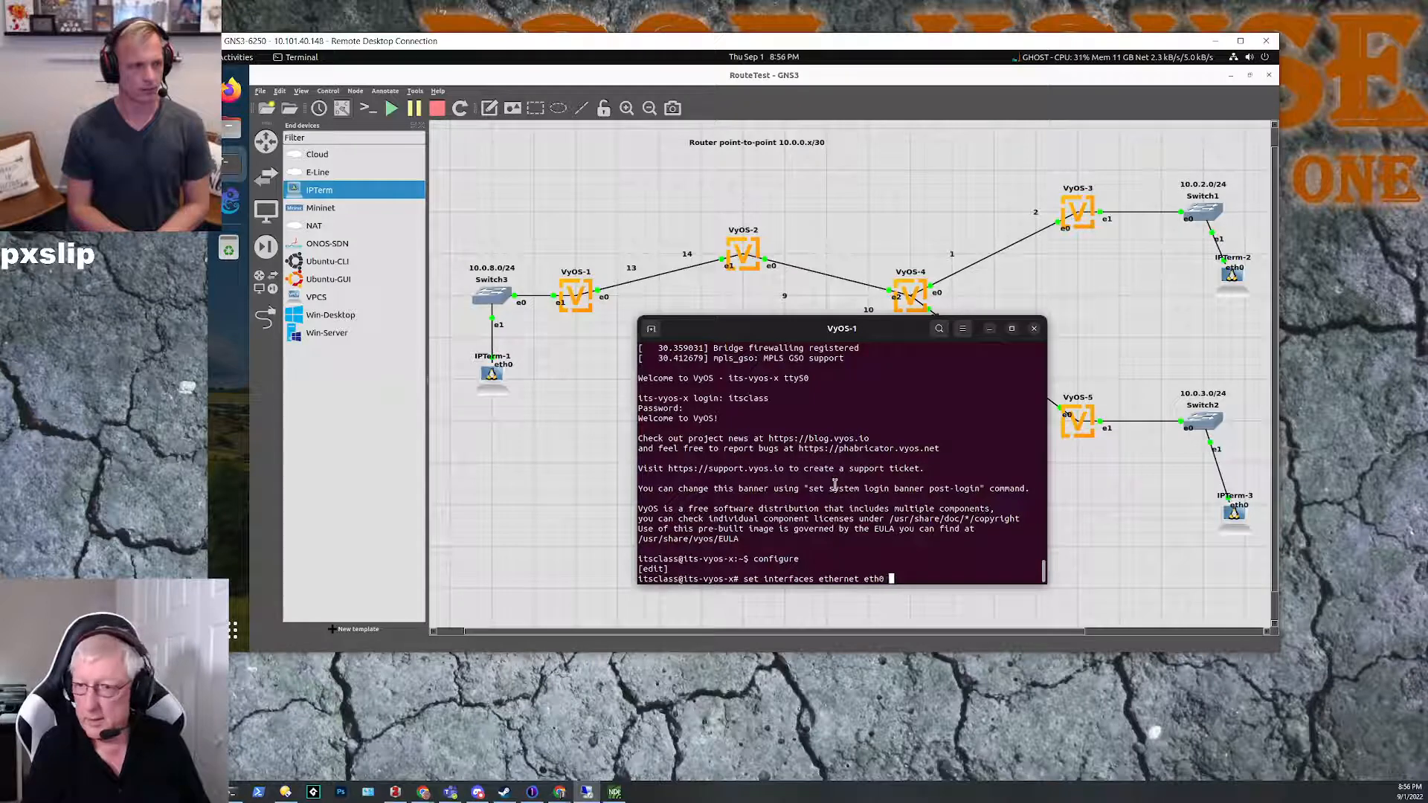
pyautogui.write('addd')
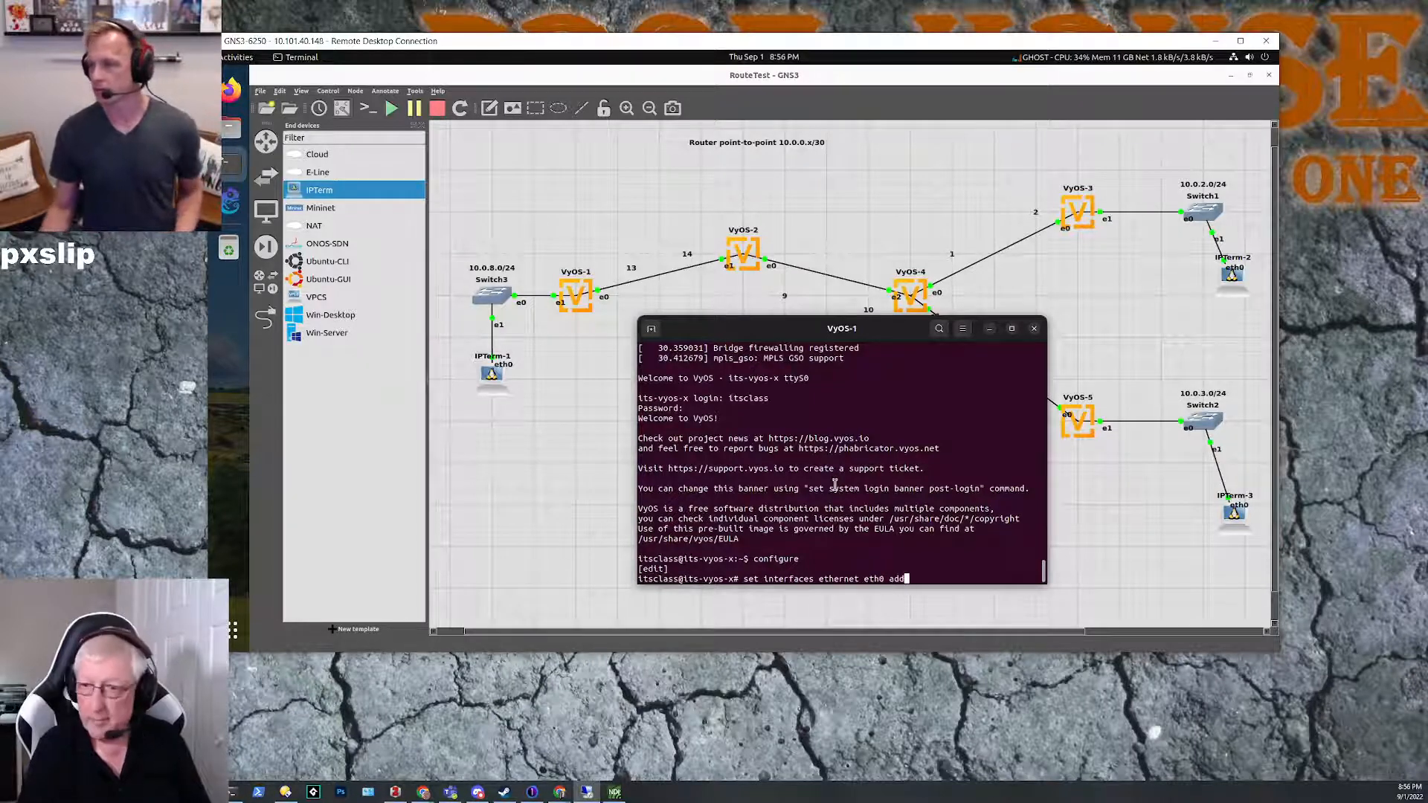
pyautogui.press('Tab')
pyautogui.write('10.0.0.')
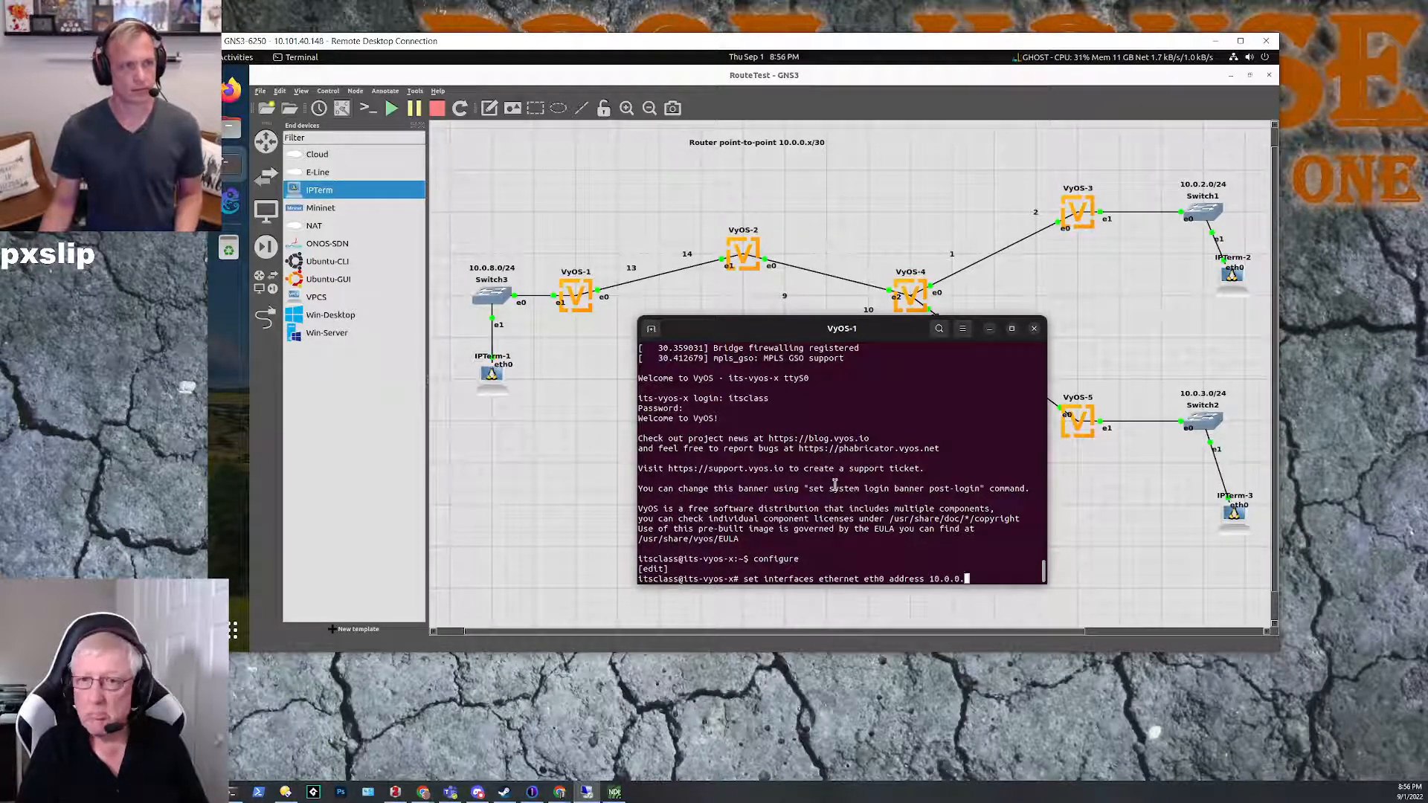
pyautogui.write('1')
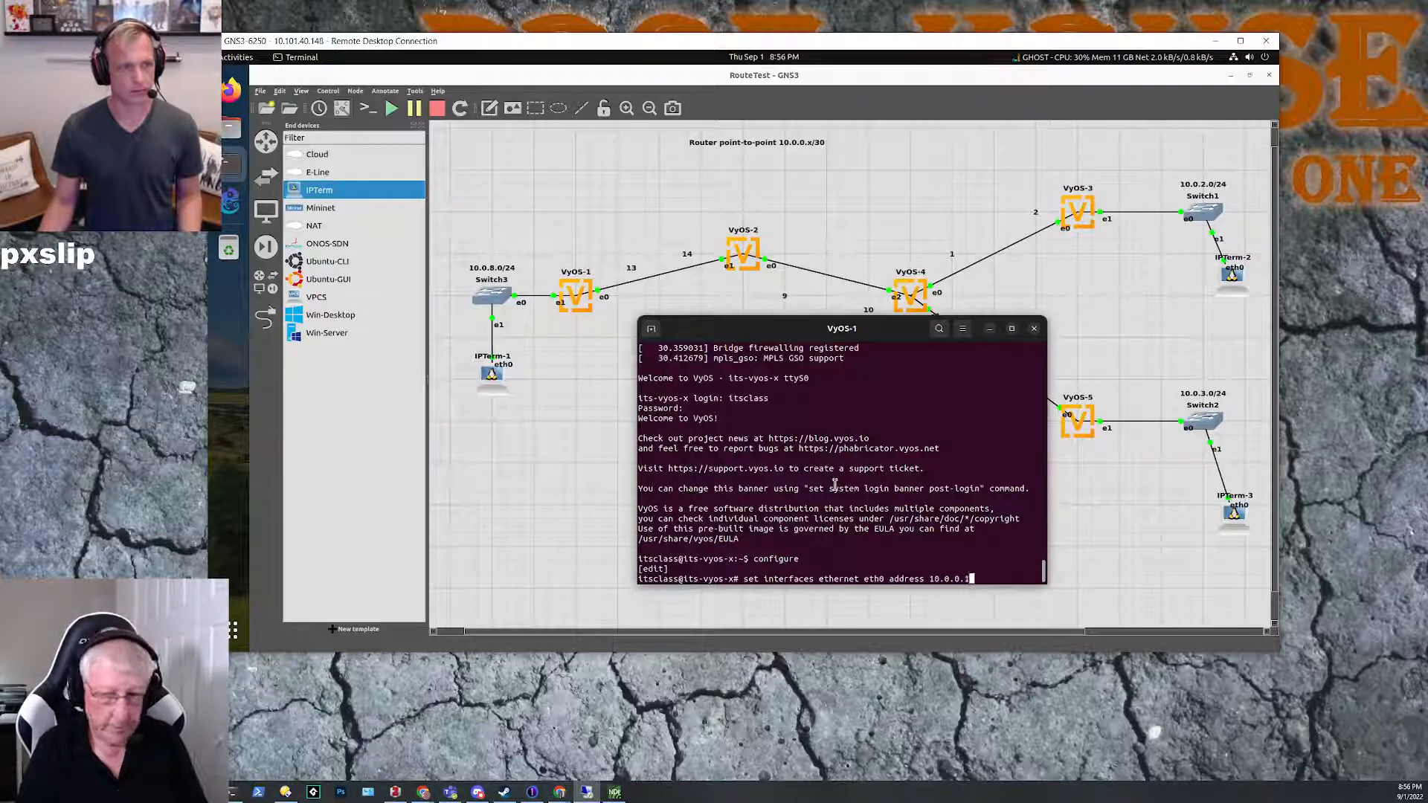
pyautogui.write('3/30')
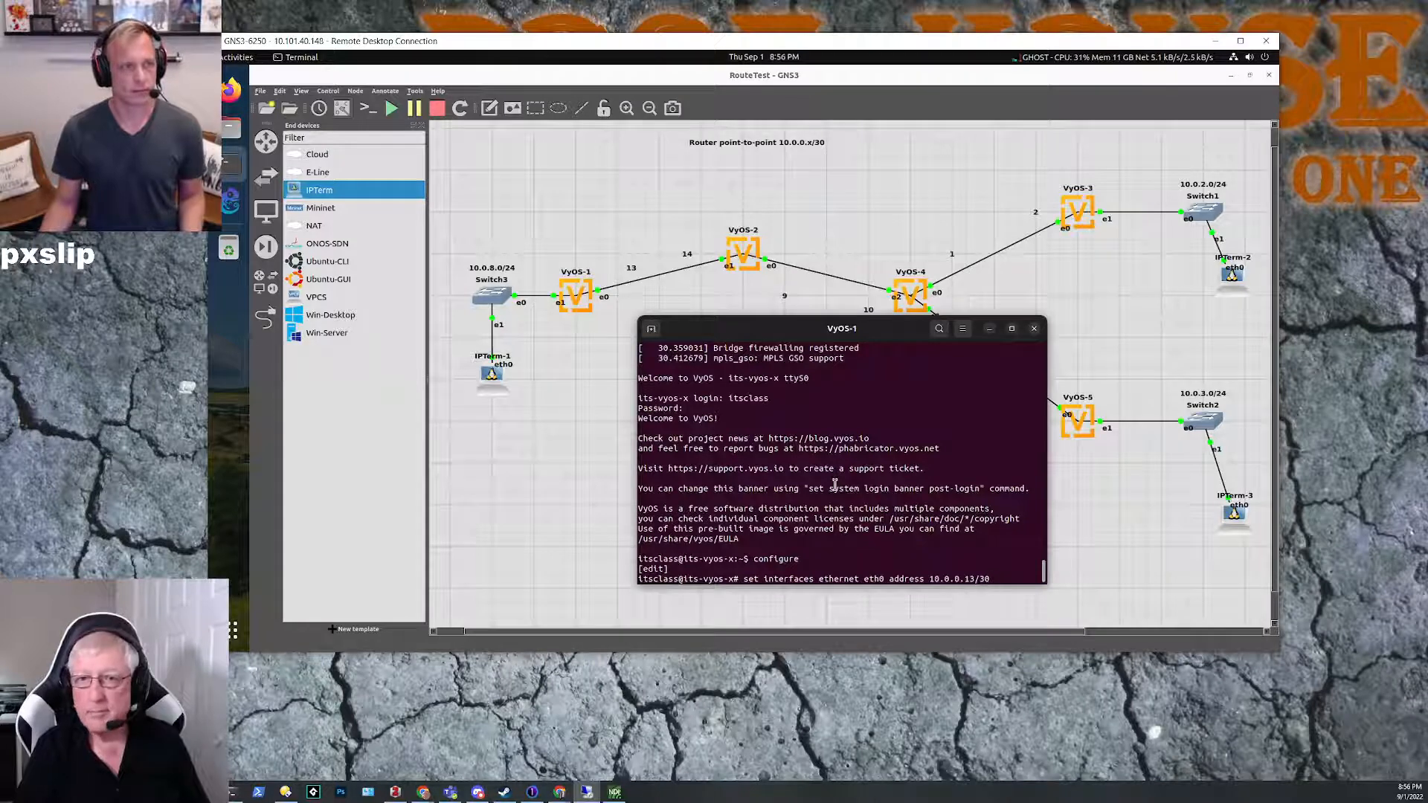
pyautogui.press('Return')
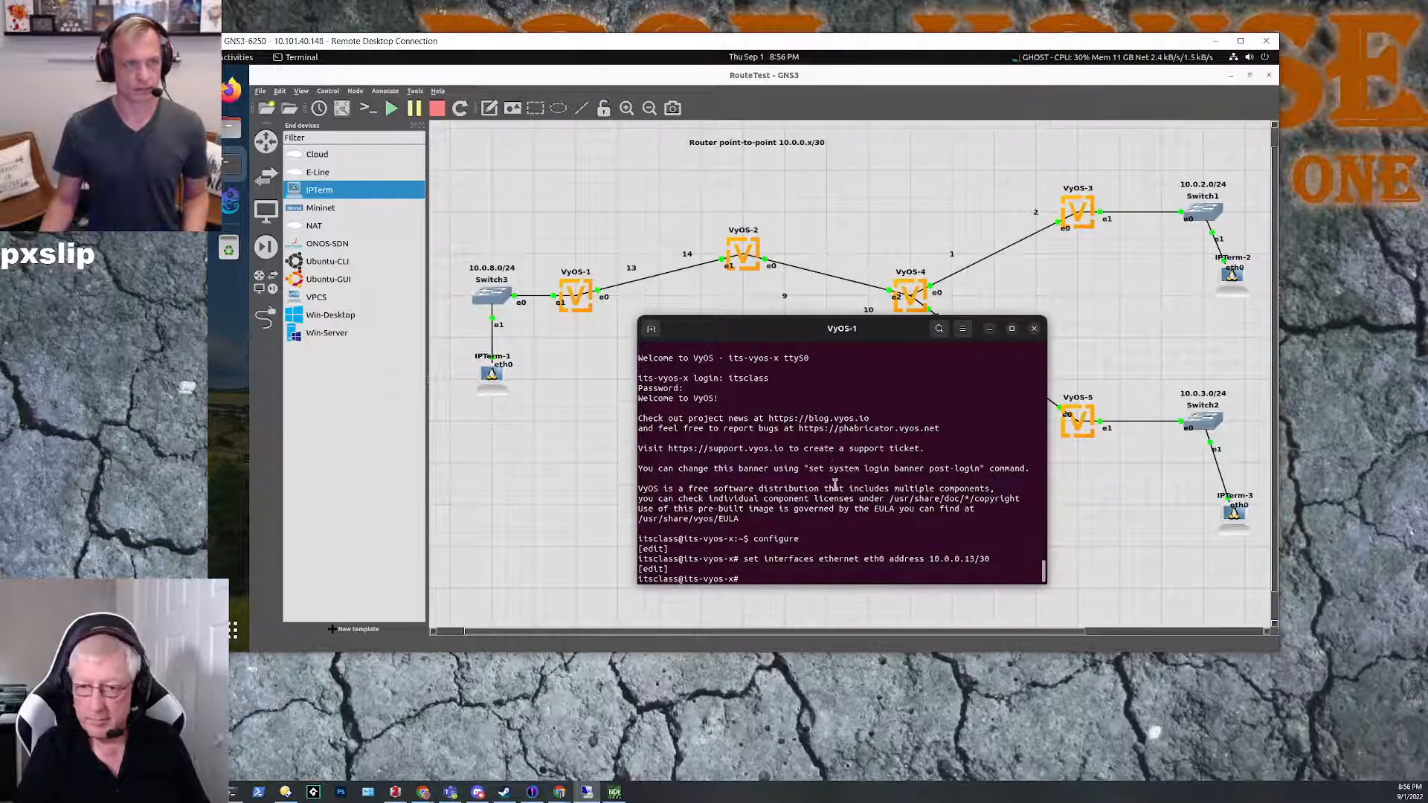
# Step: Commit the eth0 address change on VyOS-1 and save the configuration
pyautogui.write('commit')
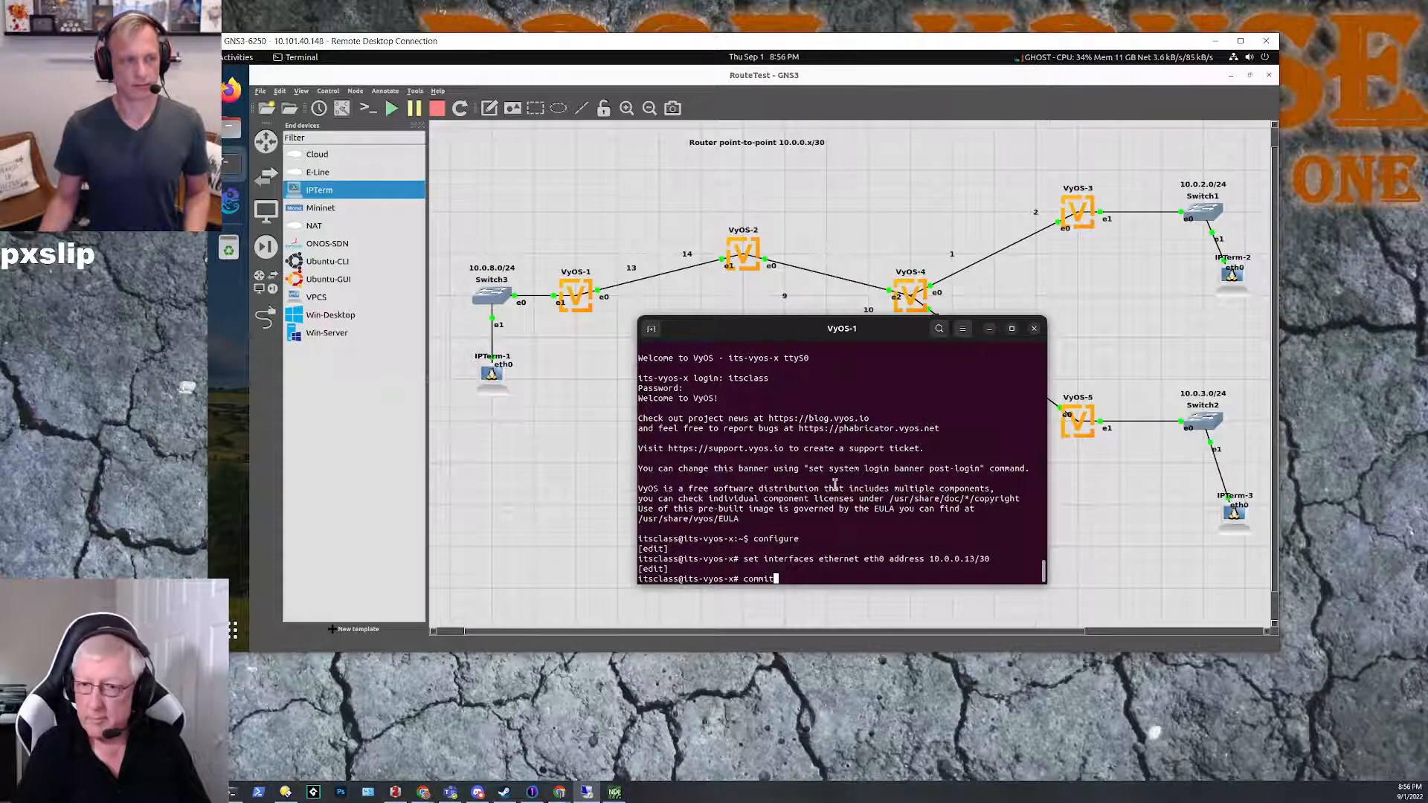
pyautogui.press('Return')
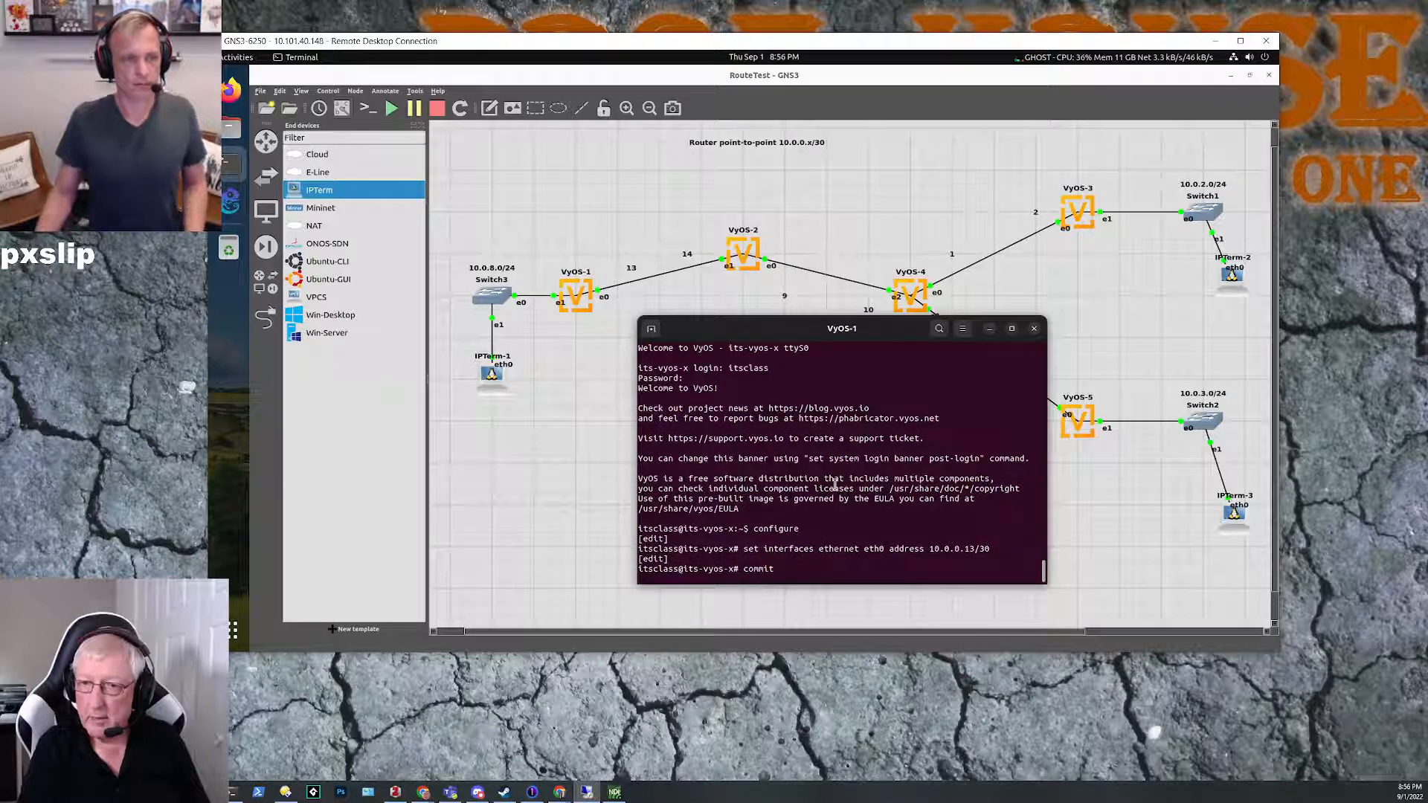
pyautogui.write('sav')
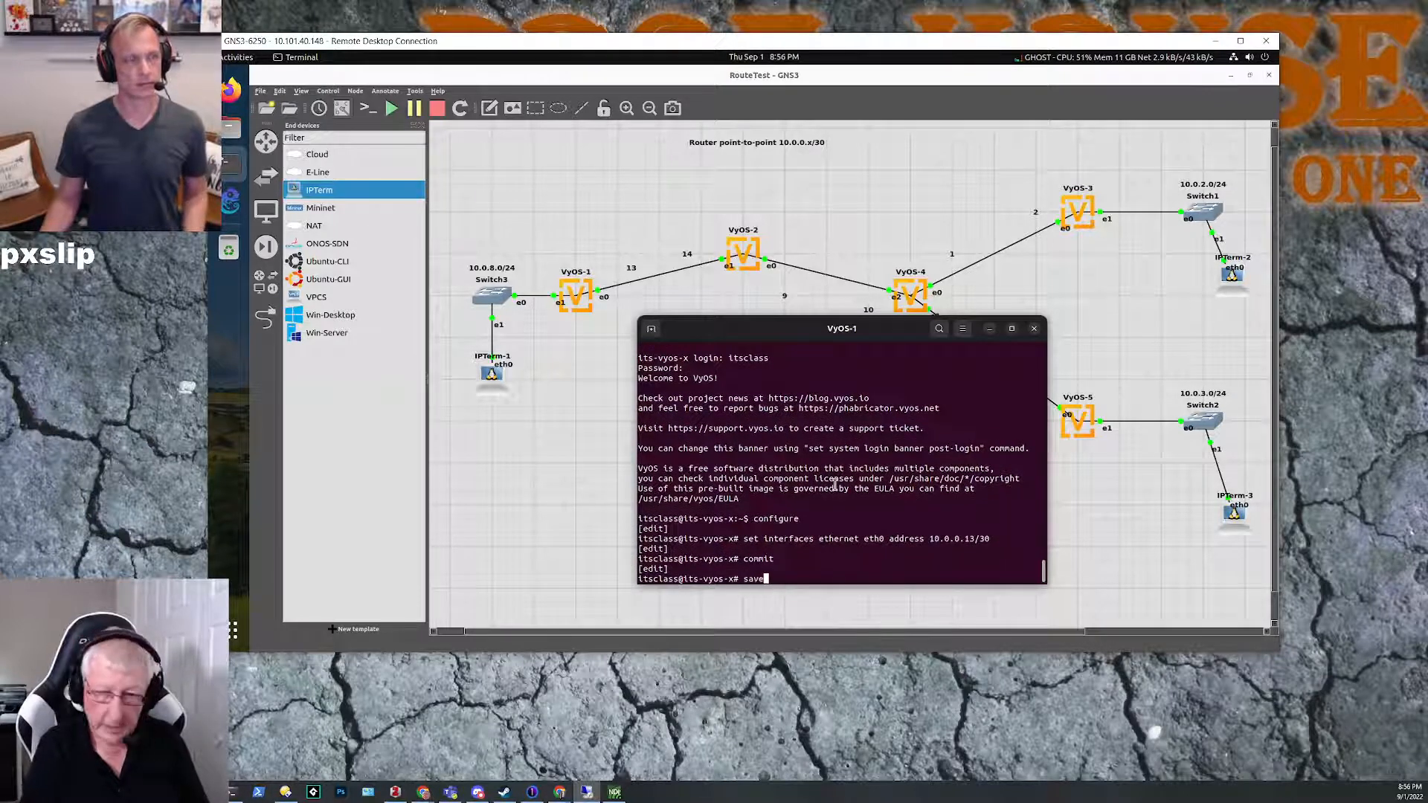
pyautogui.write('e')
pyautogui.press('Return')
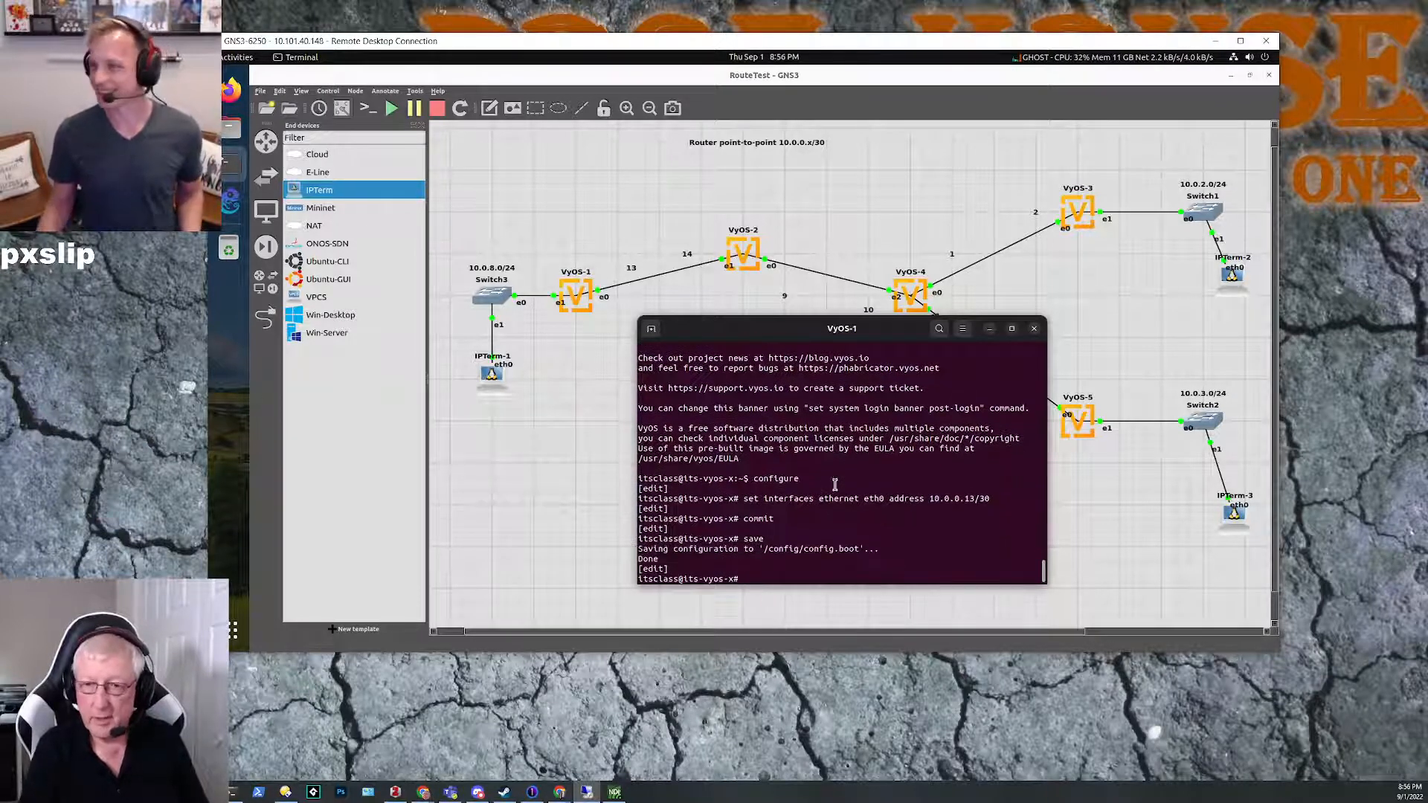
# Step: Leave configuration mode on VyOS-1 and show its interfaces to check the addresses
pyautogui.write('exit')
pyautogui.press('Return')
pyautogui.write('saow ')
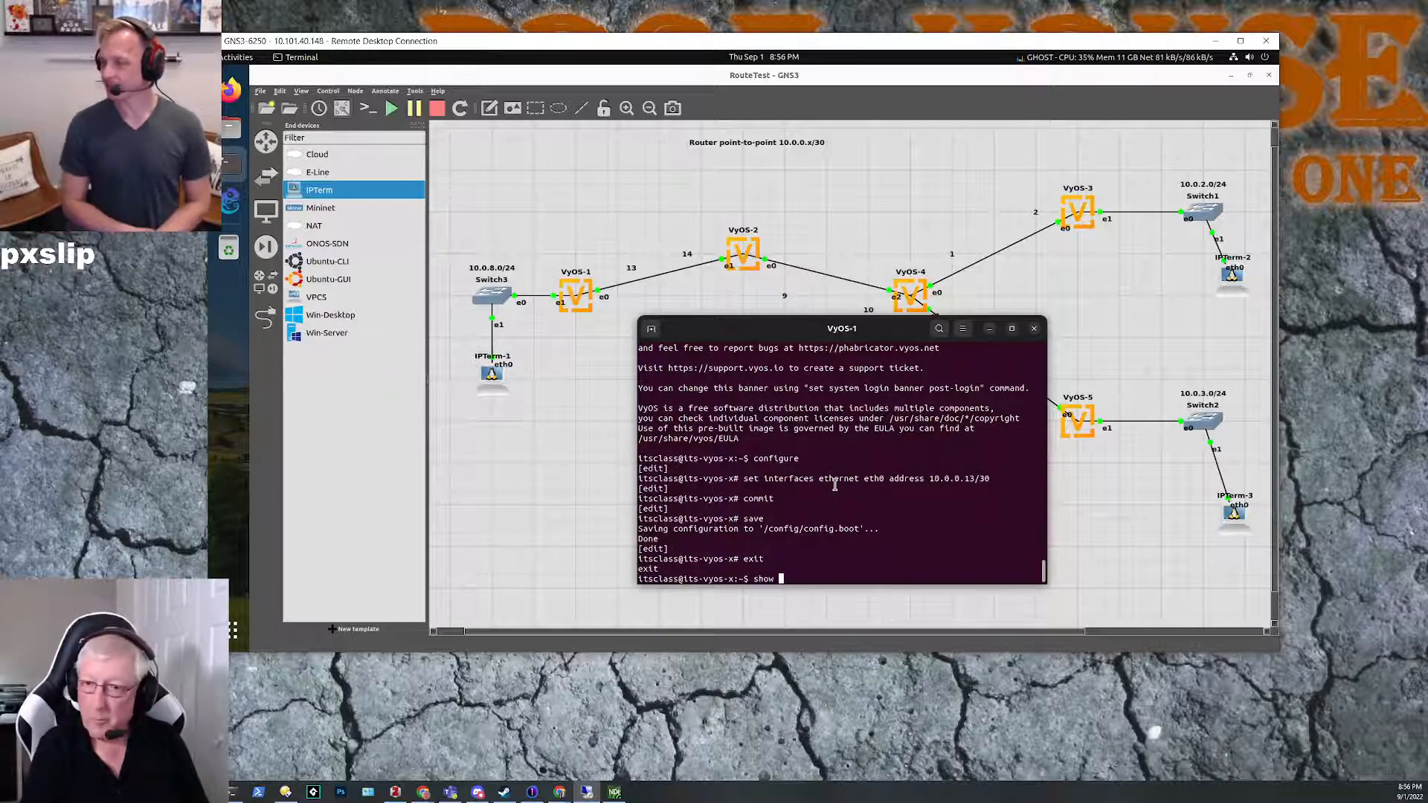
pyautogui.write('uin')
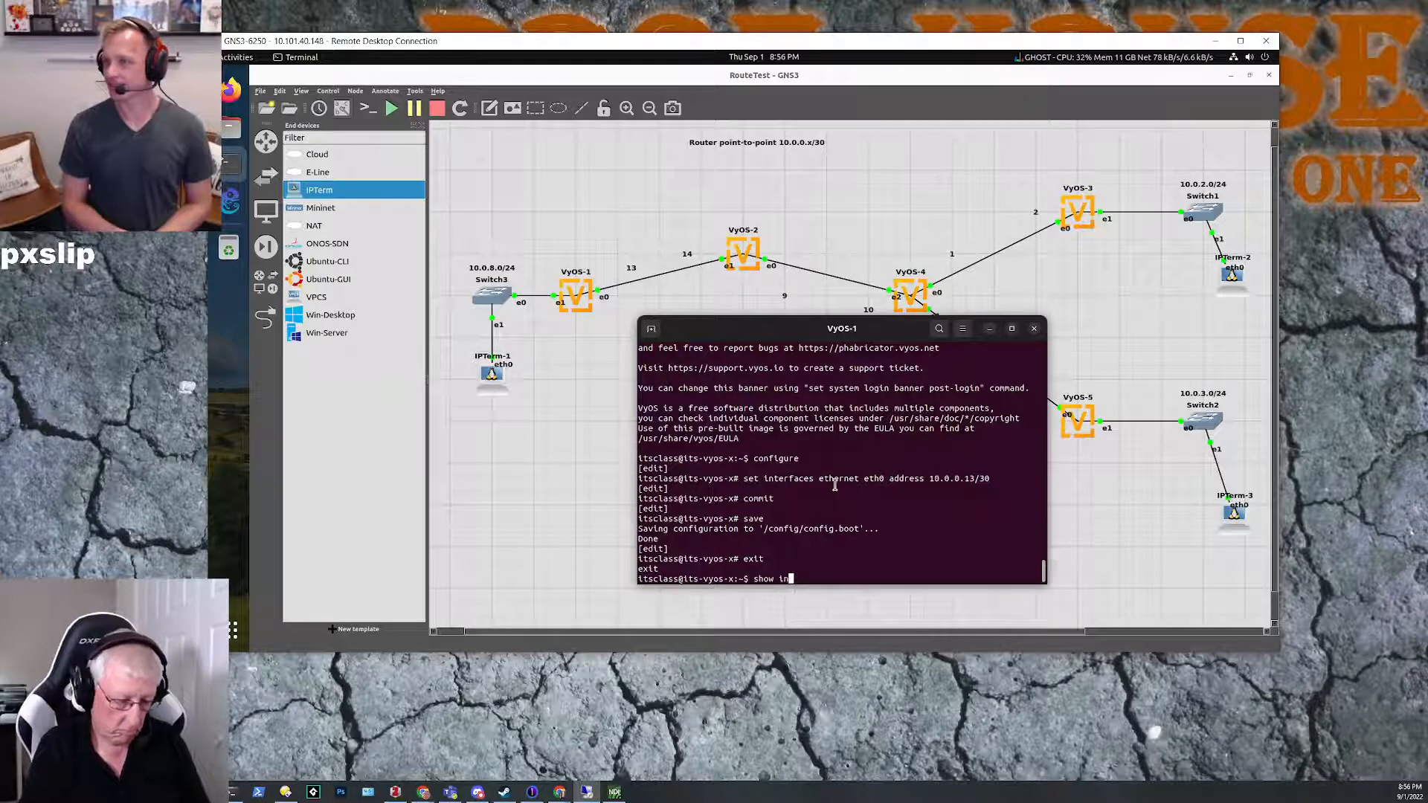
pyautogui.write('terfaces')
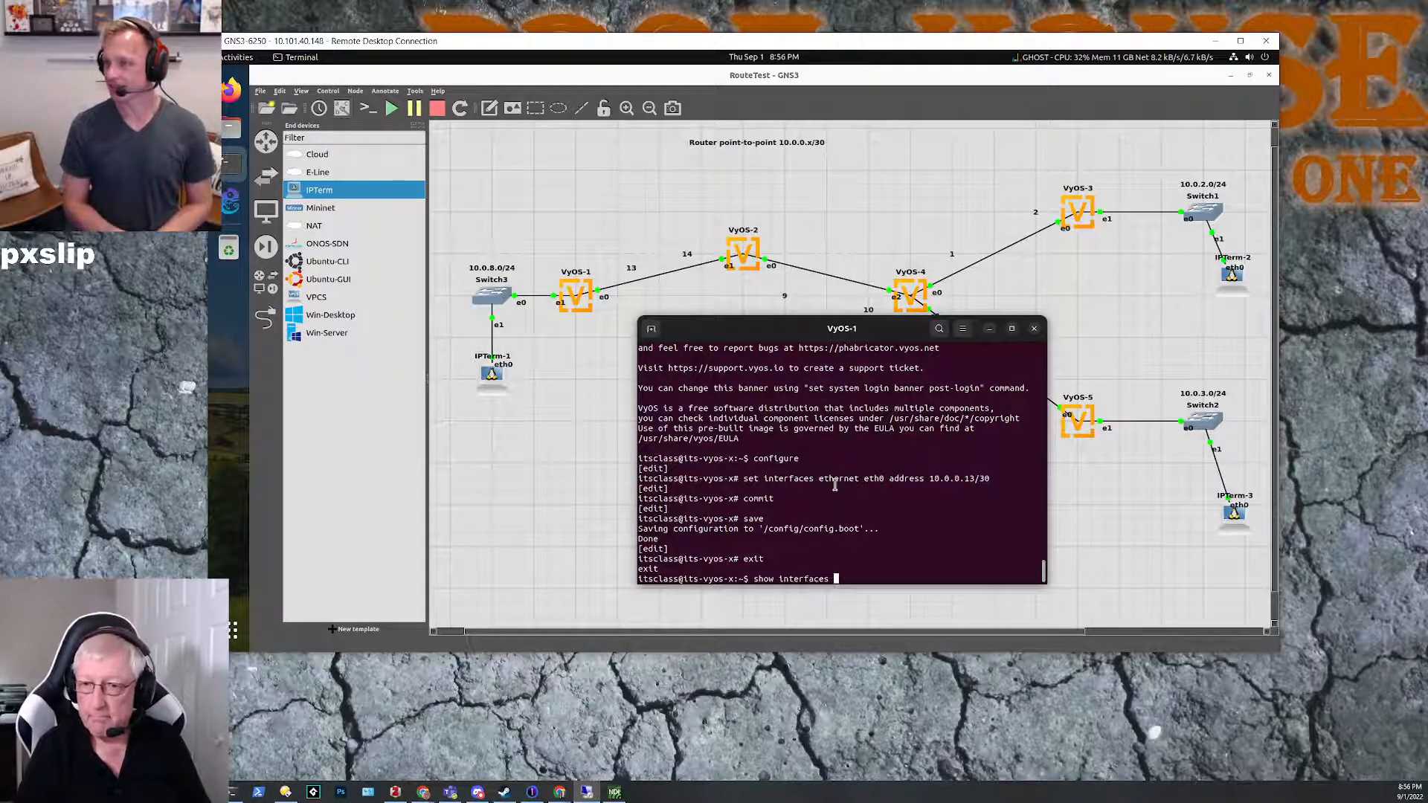
pyautogui.press('Return')
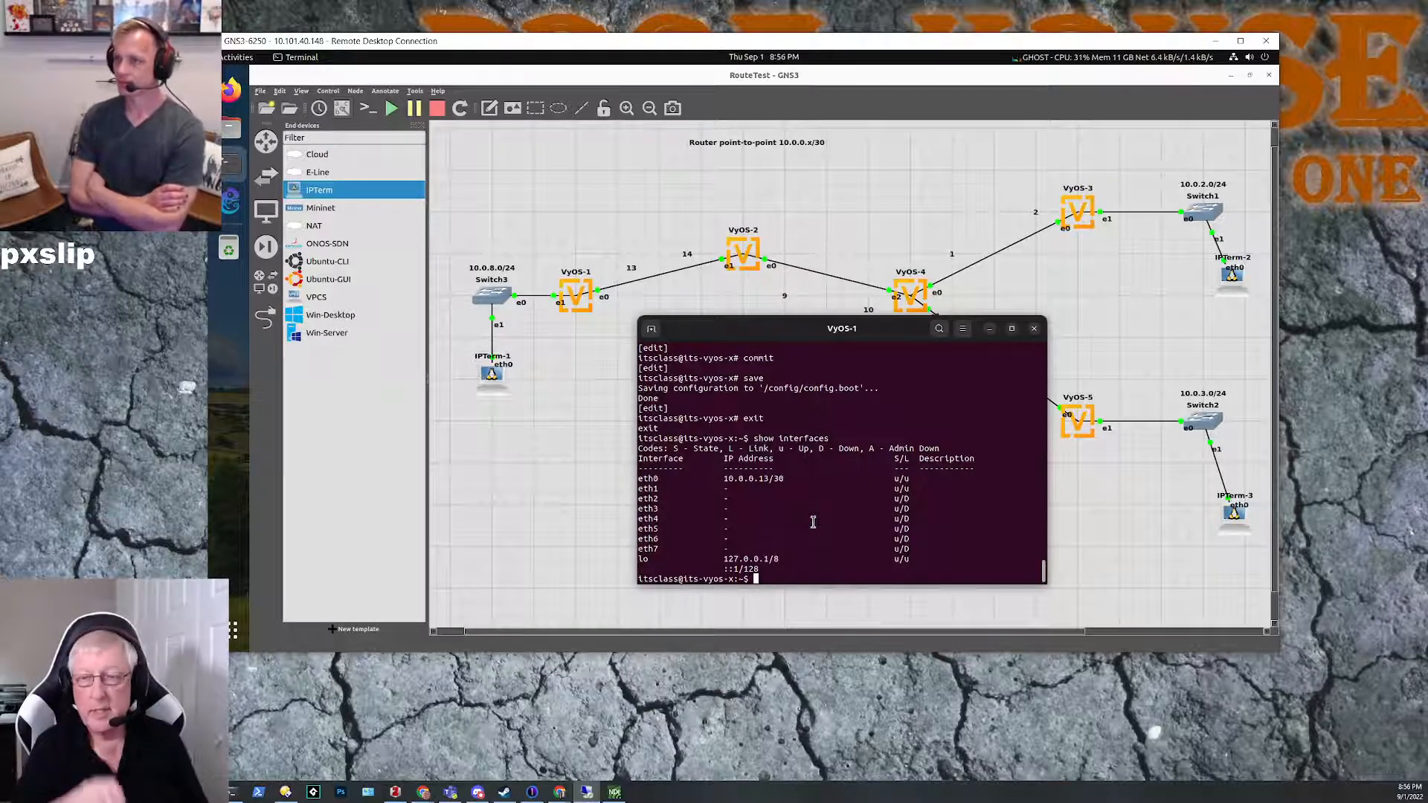
# Step: Ping 10.0.0.14 from VyOS-1 to test the link to VyOS-2, and stop the ping after a few replies
pyautogui.write('pin')
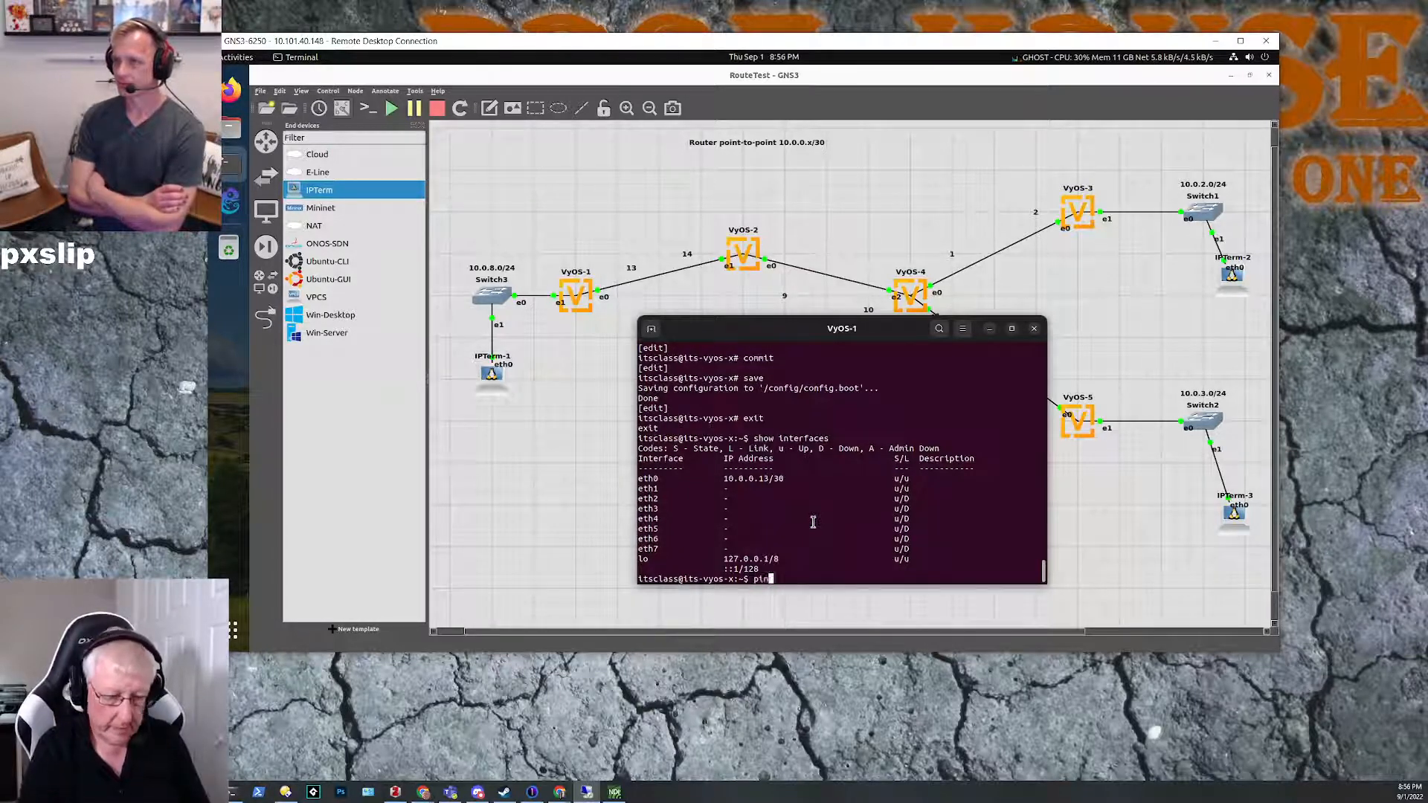
pyautogui.write('g 10.0.')
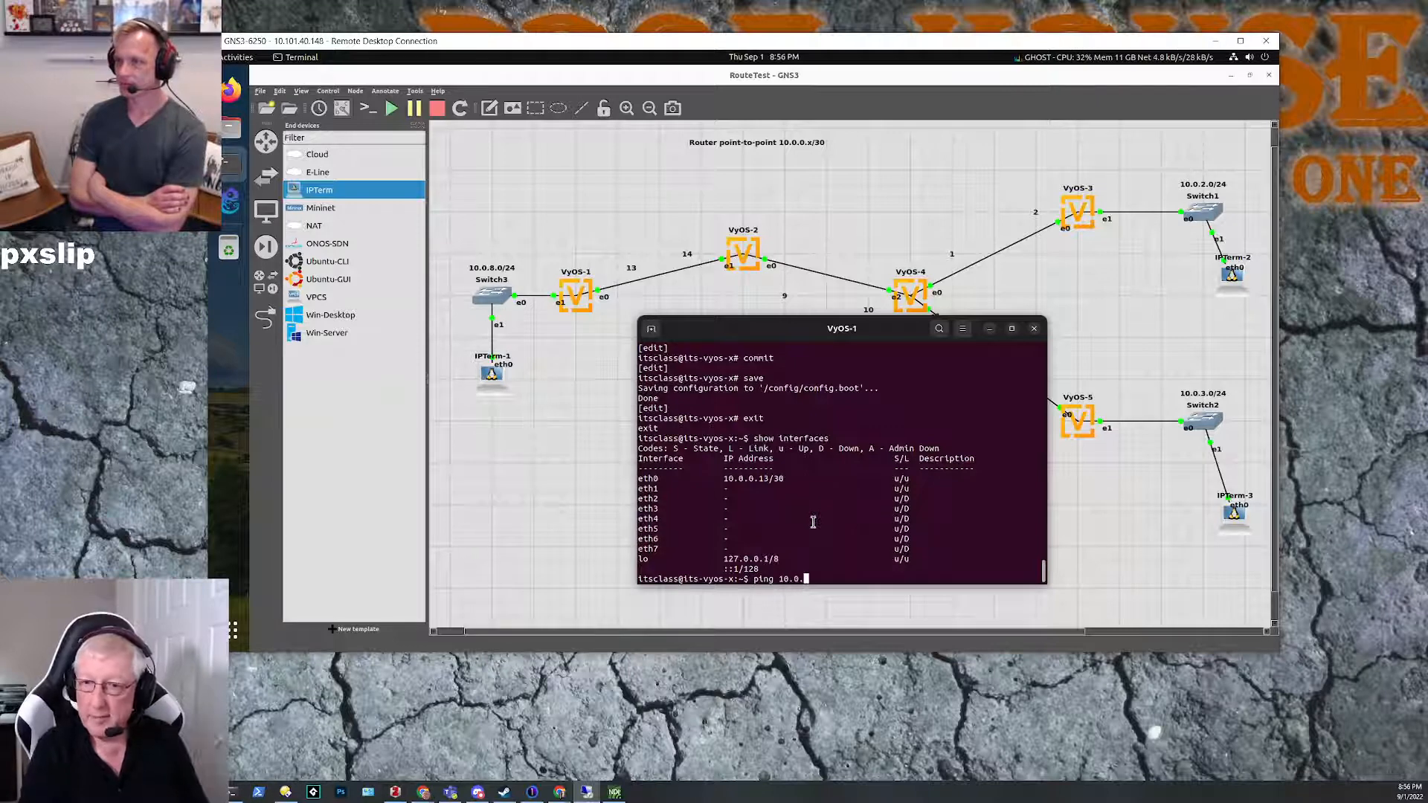
pyautogui.write('0.14')
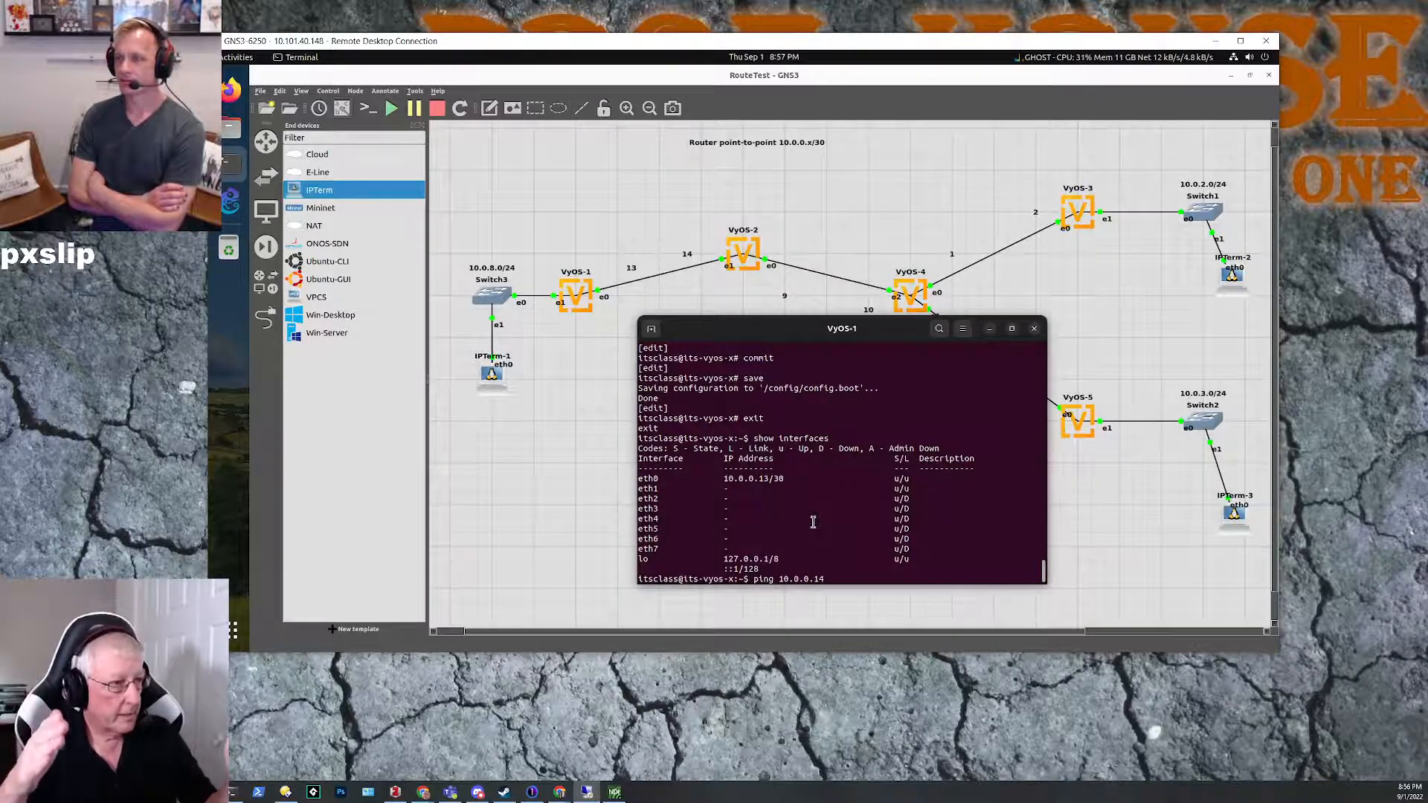
pyautogui.press('Return')
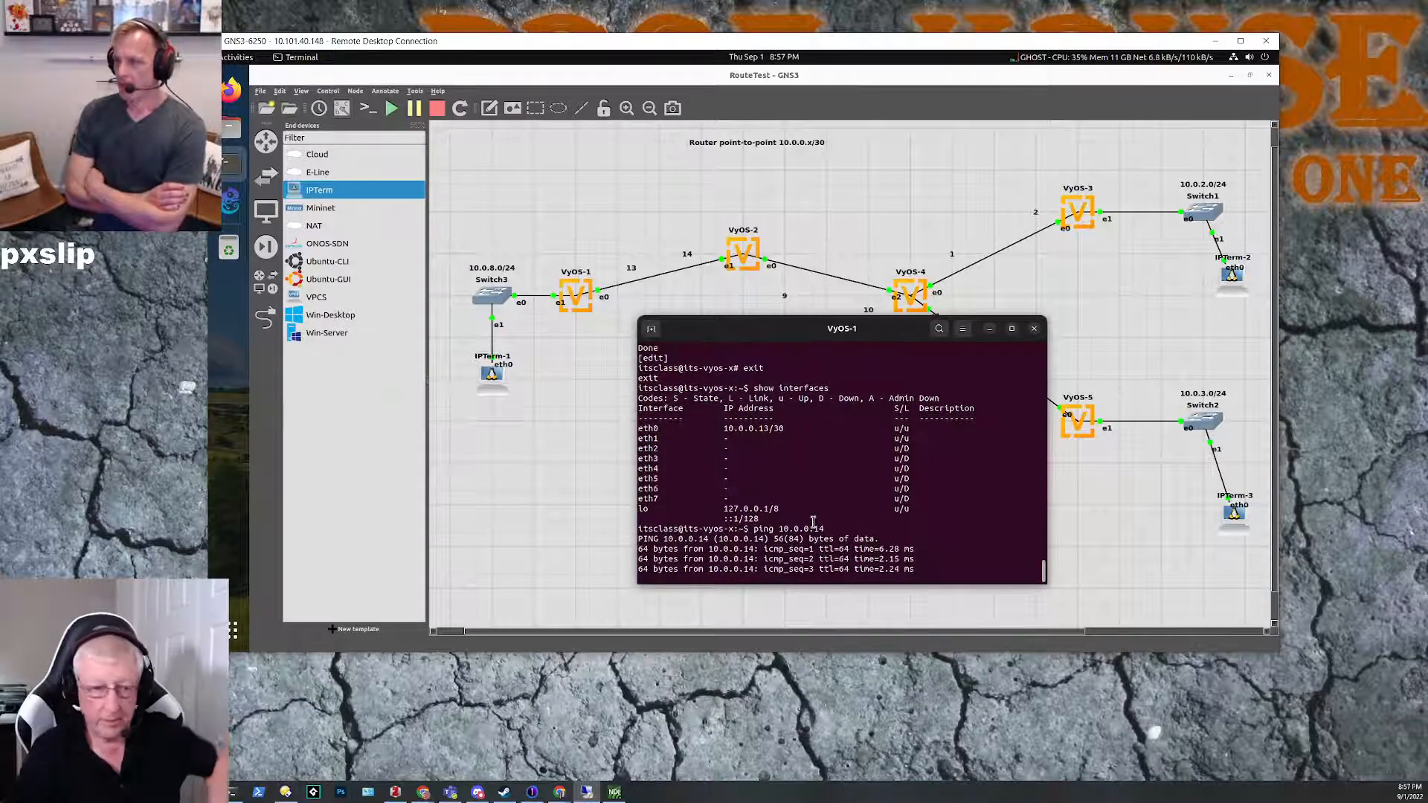
pyautogui.hotkey('ctrl', 'c')
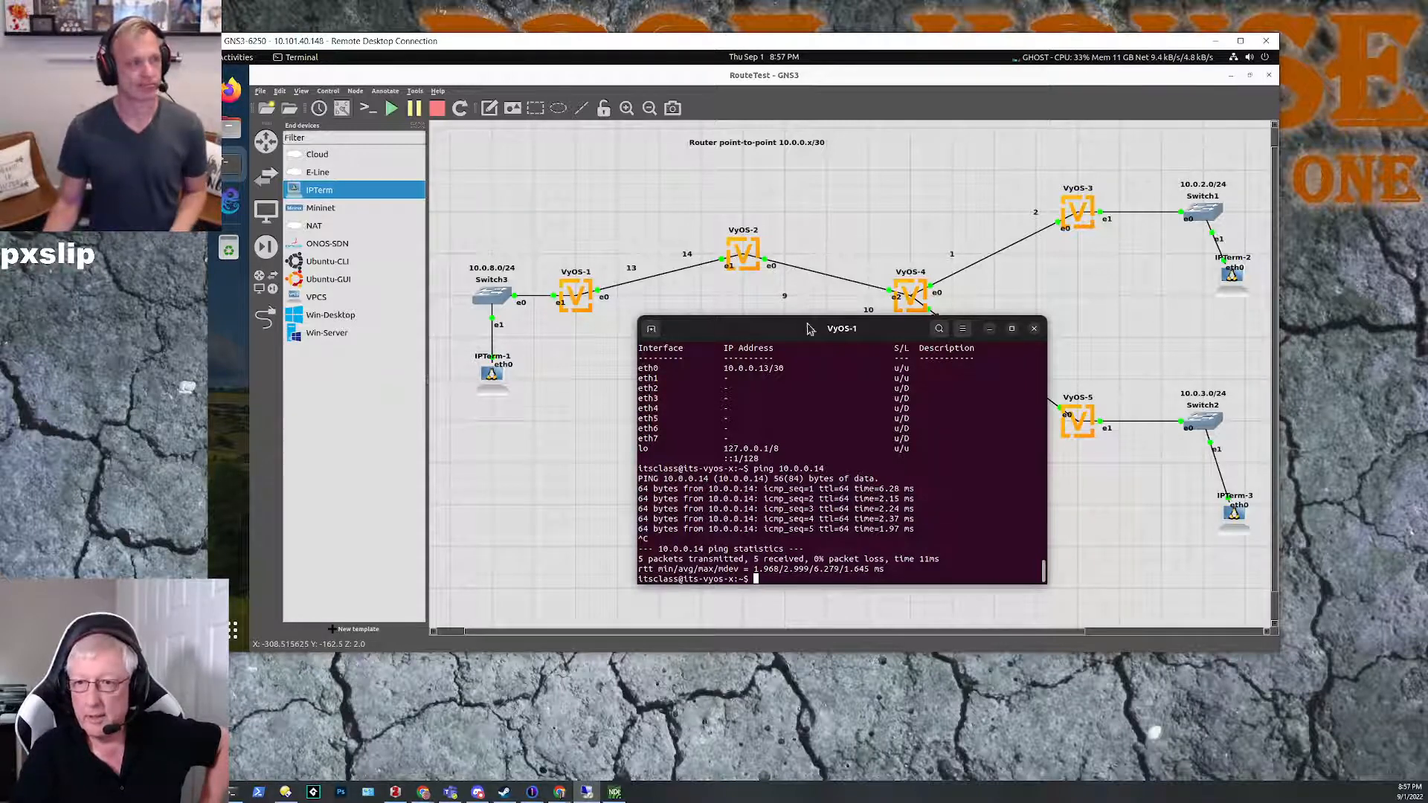
# Step: Move the VyOS-1 console clear of VyOS-4's link labels and ping 10.0.0.10 from VyOS-1
pyautogui.moveTo(796, 331); pyautogui.dragTo(784, 346)
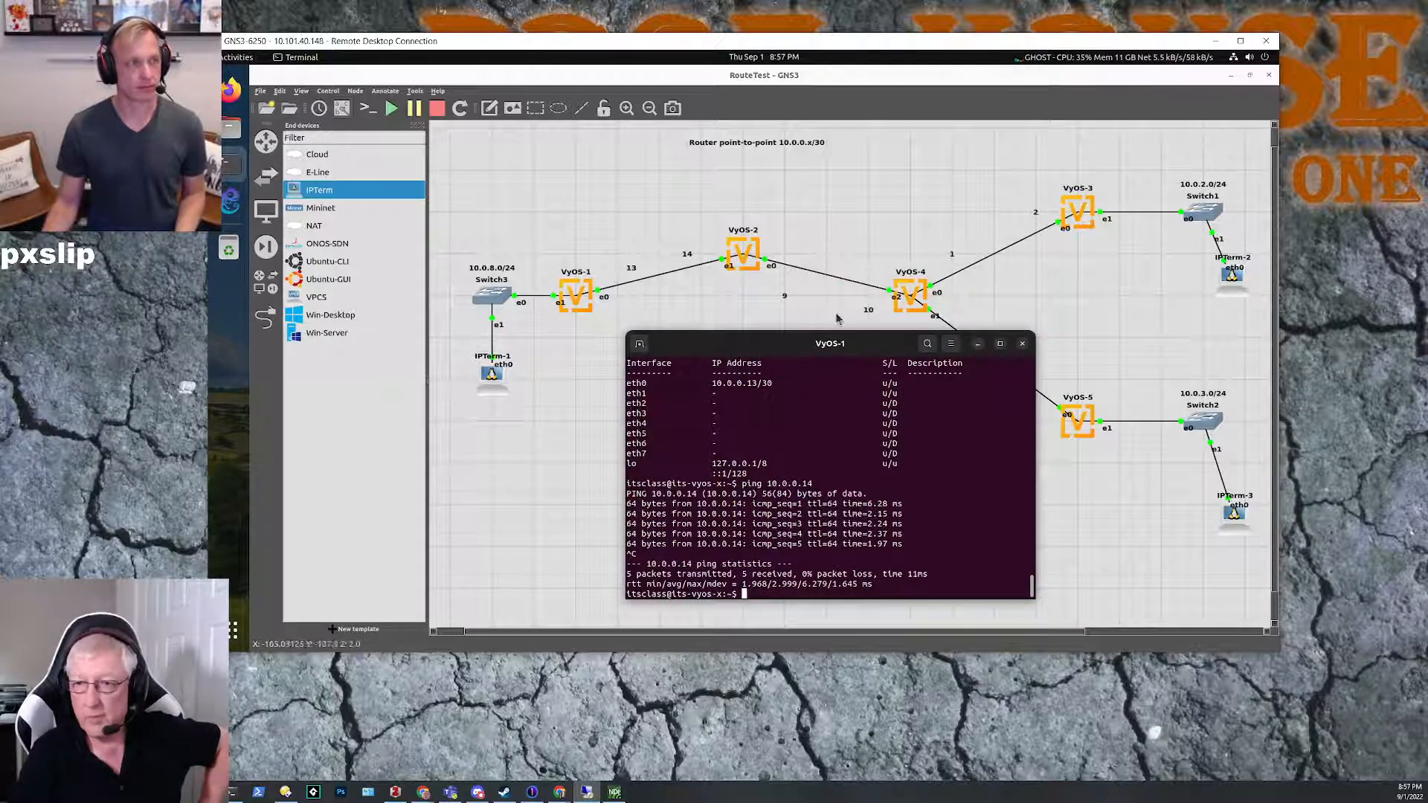
pyautogui.moveTo(771, 342); pyautogui.dragTo(772, 338)
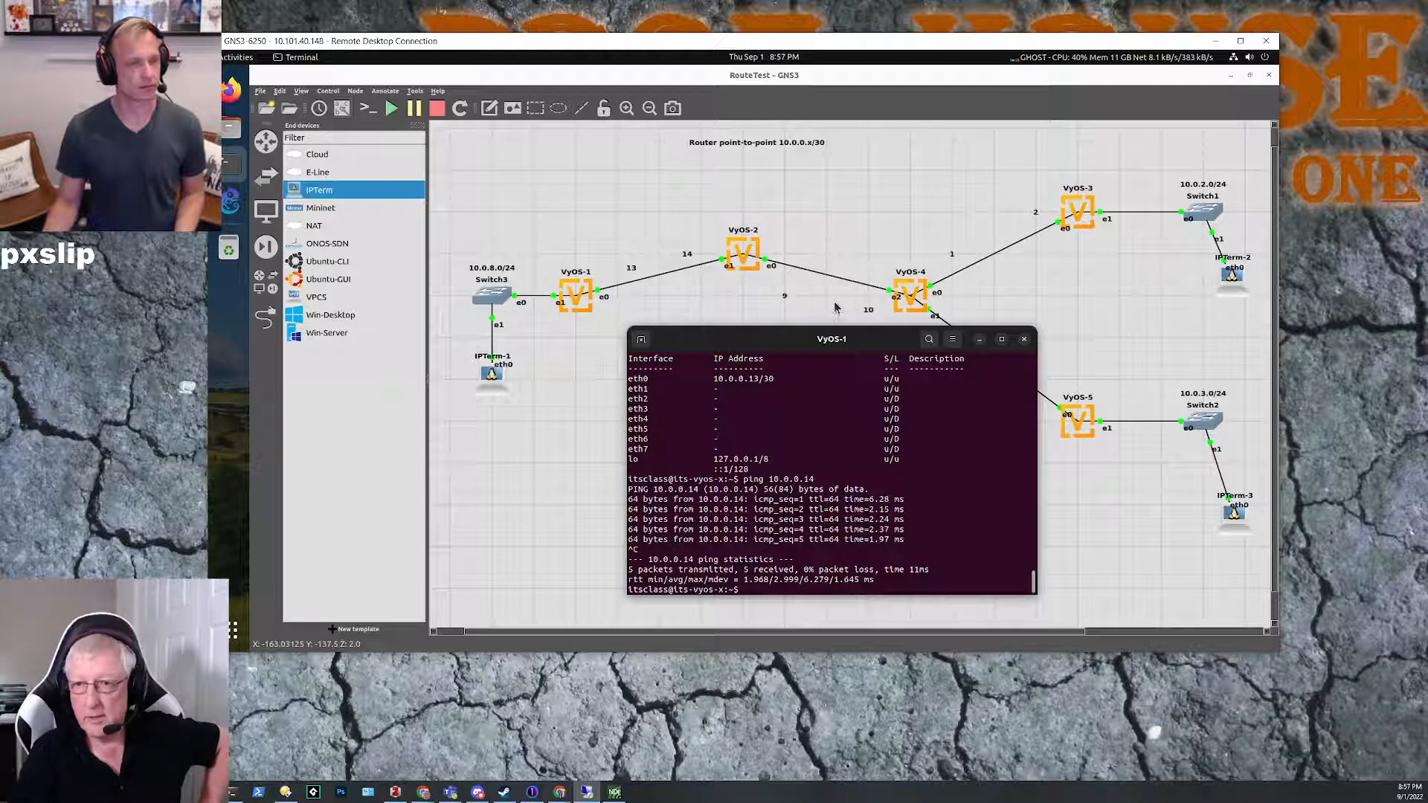
pyautogui.press('Up')
pyautogui.press('BackSpace')
pyautogui.write('0.0.0.10')
pyautogui.press('Return')
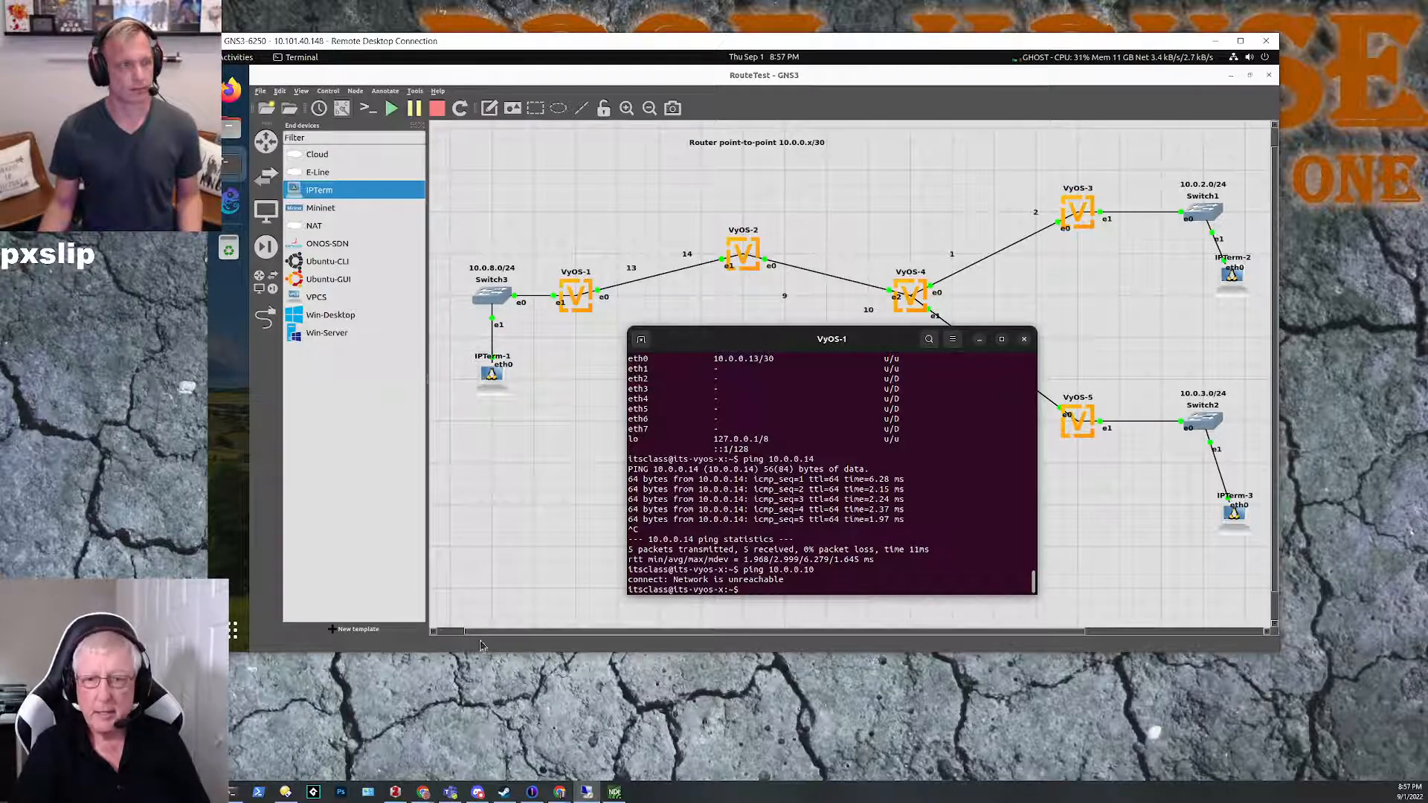
# Step: Switch to the browser, look up the static route syntax under Protocols in the VyOS Configuration Guide, and put the browser away
pyautogui.click(560, 794)
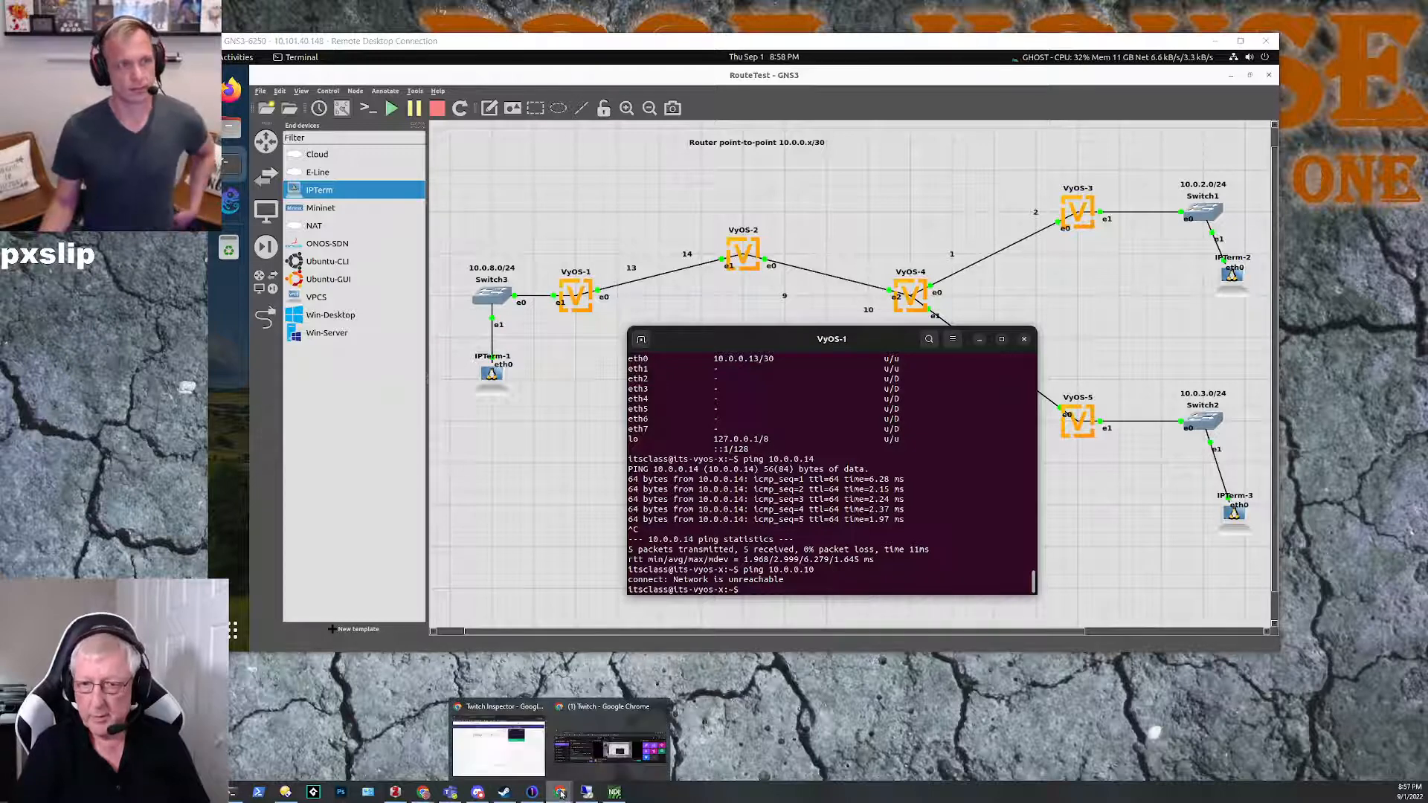
pyautogui.click(504, 755)
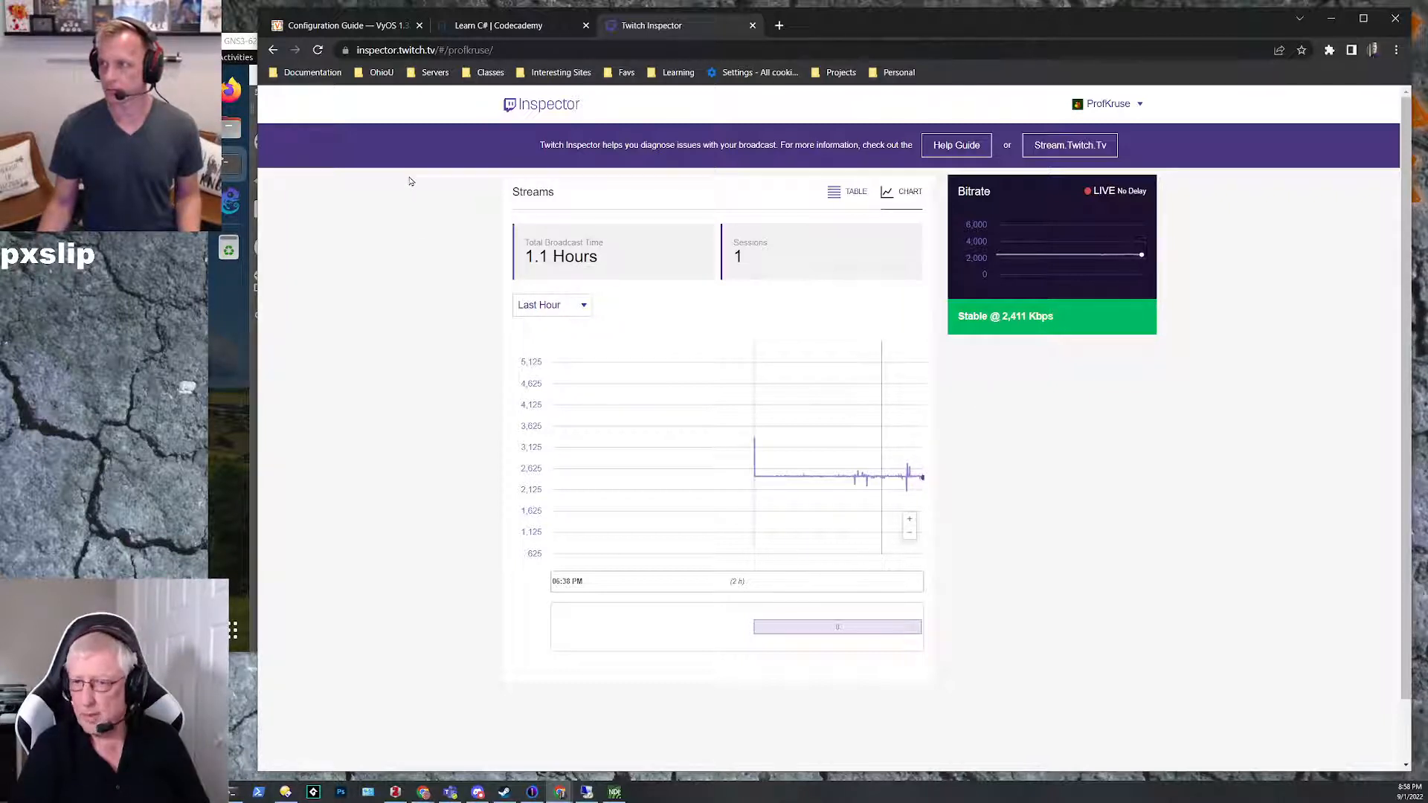
pyautogui.click(364, 25)
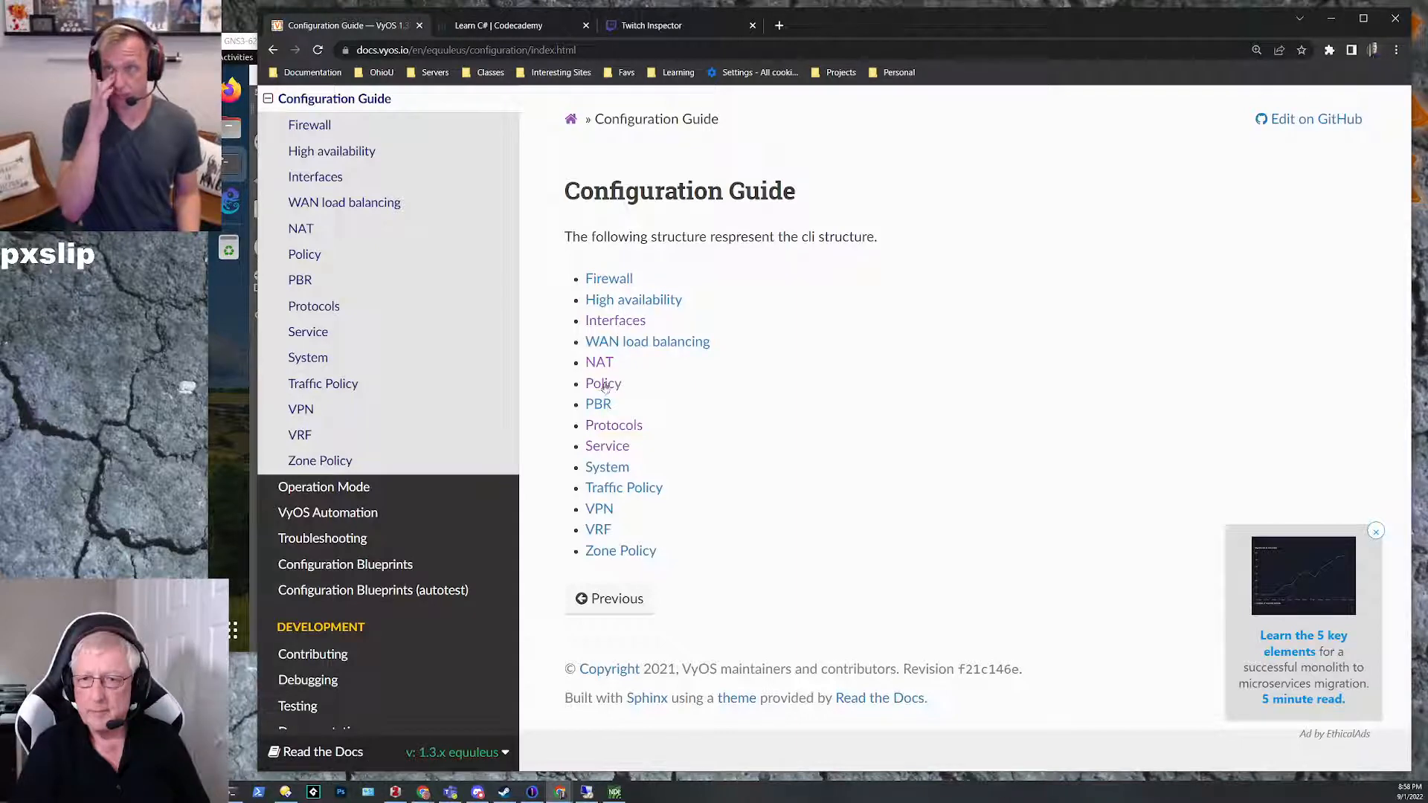
pyautogui.click(602, 427)
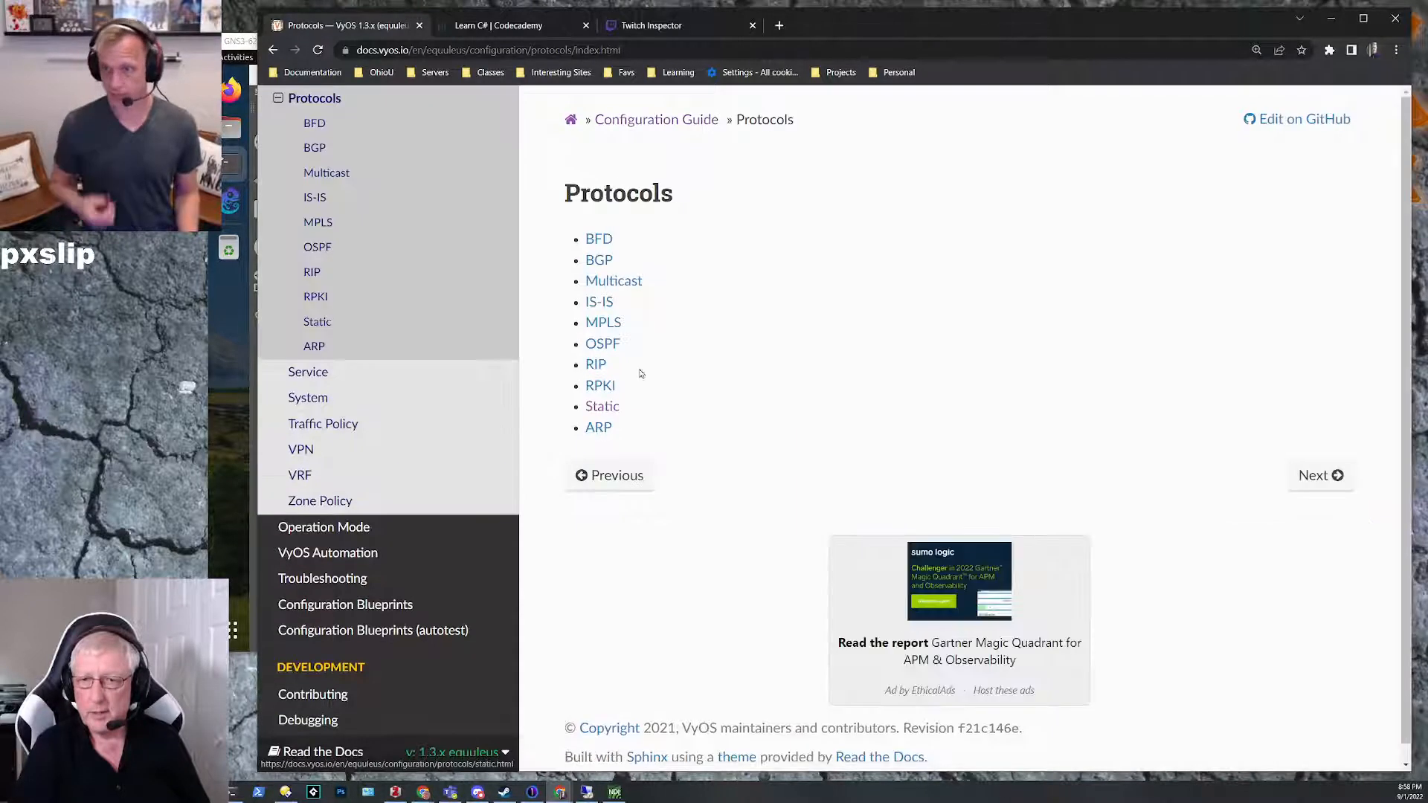
pyautogui.click(603, 406)
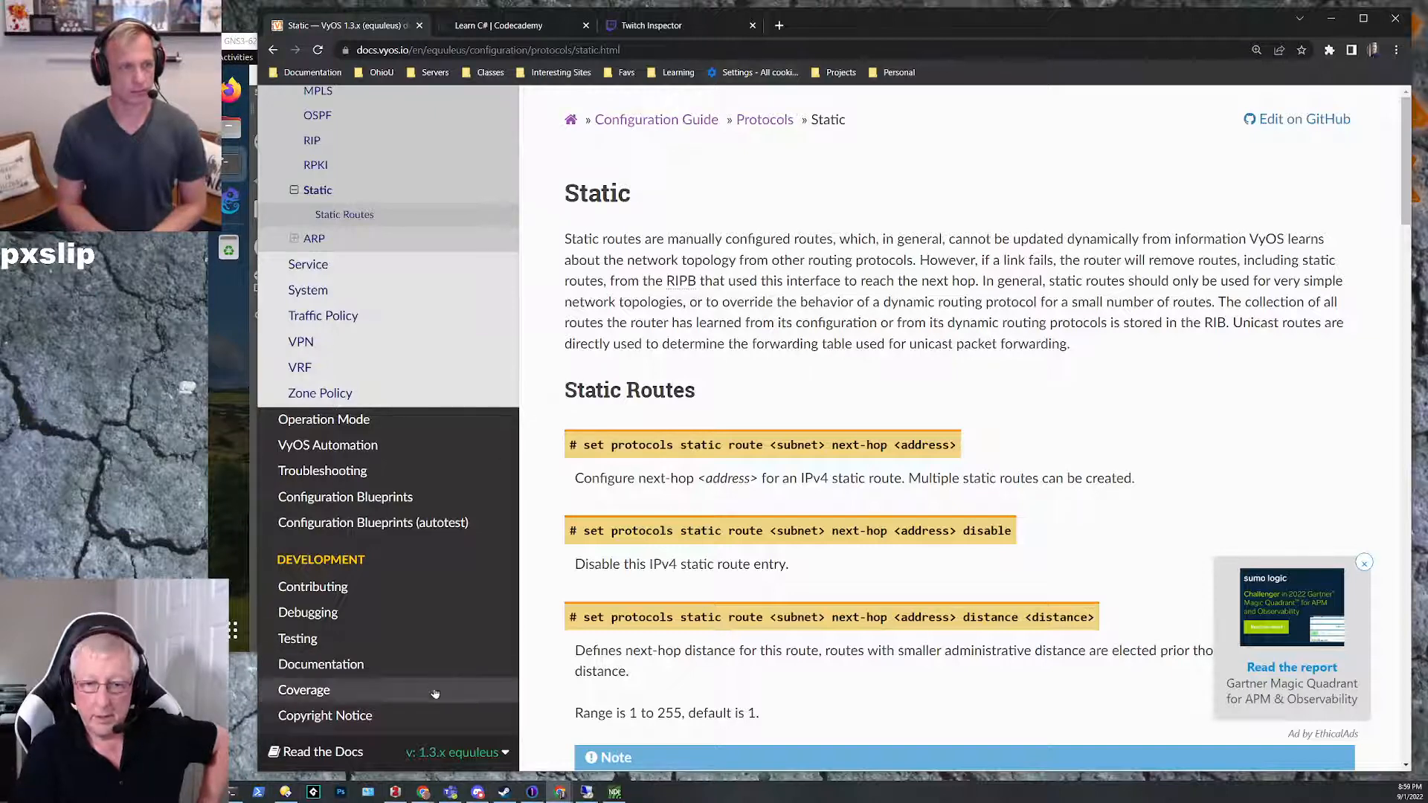
pyautogui.click(1330, 18)
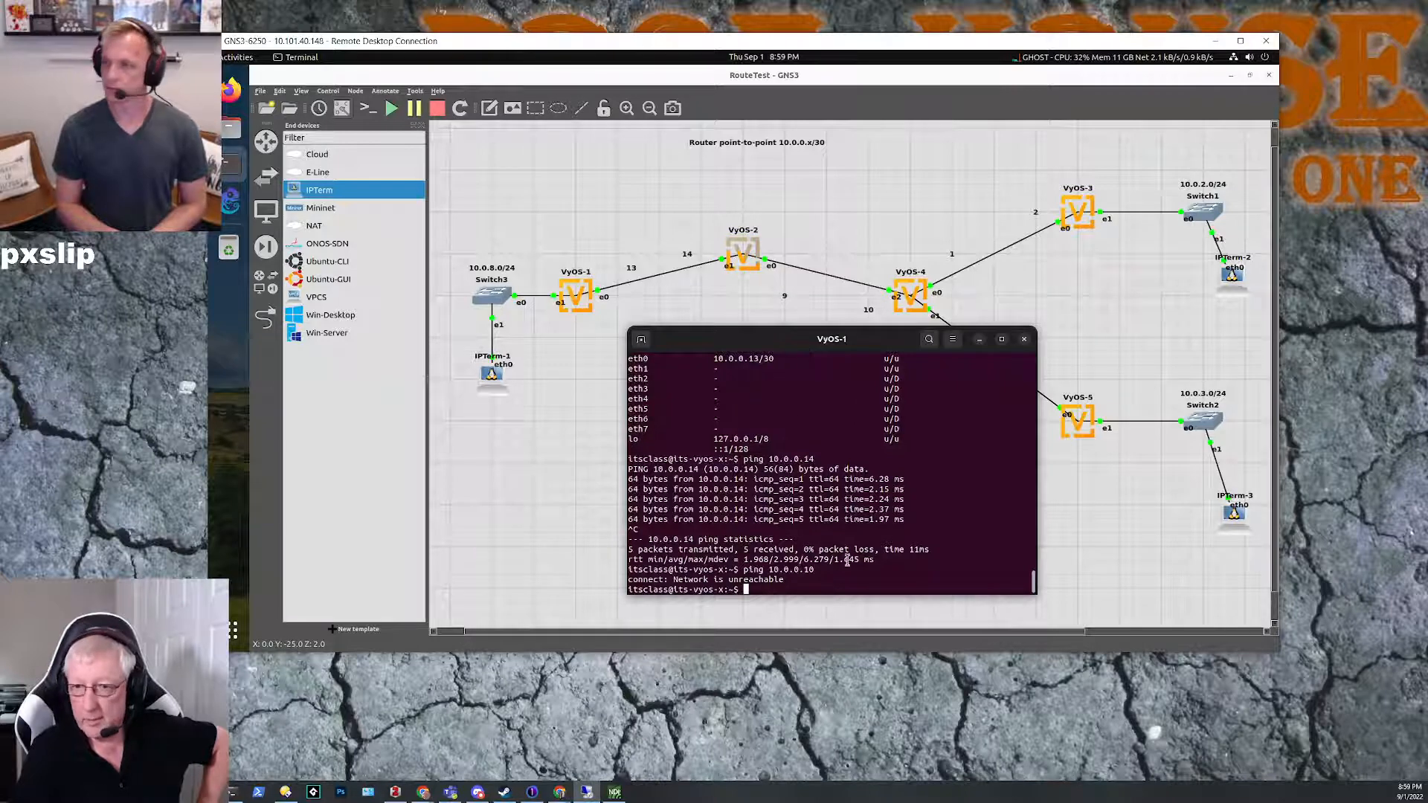
# Step: Enter configuration mode on VyOS-1 and list the possible completions for set protocols static
pyautogui.write('configure')
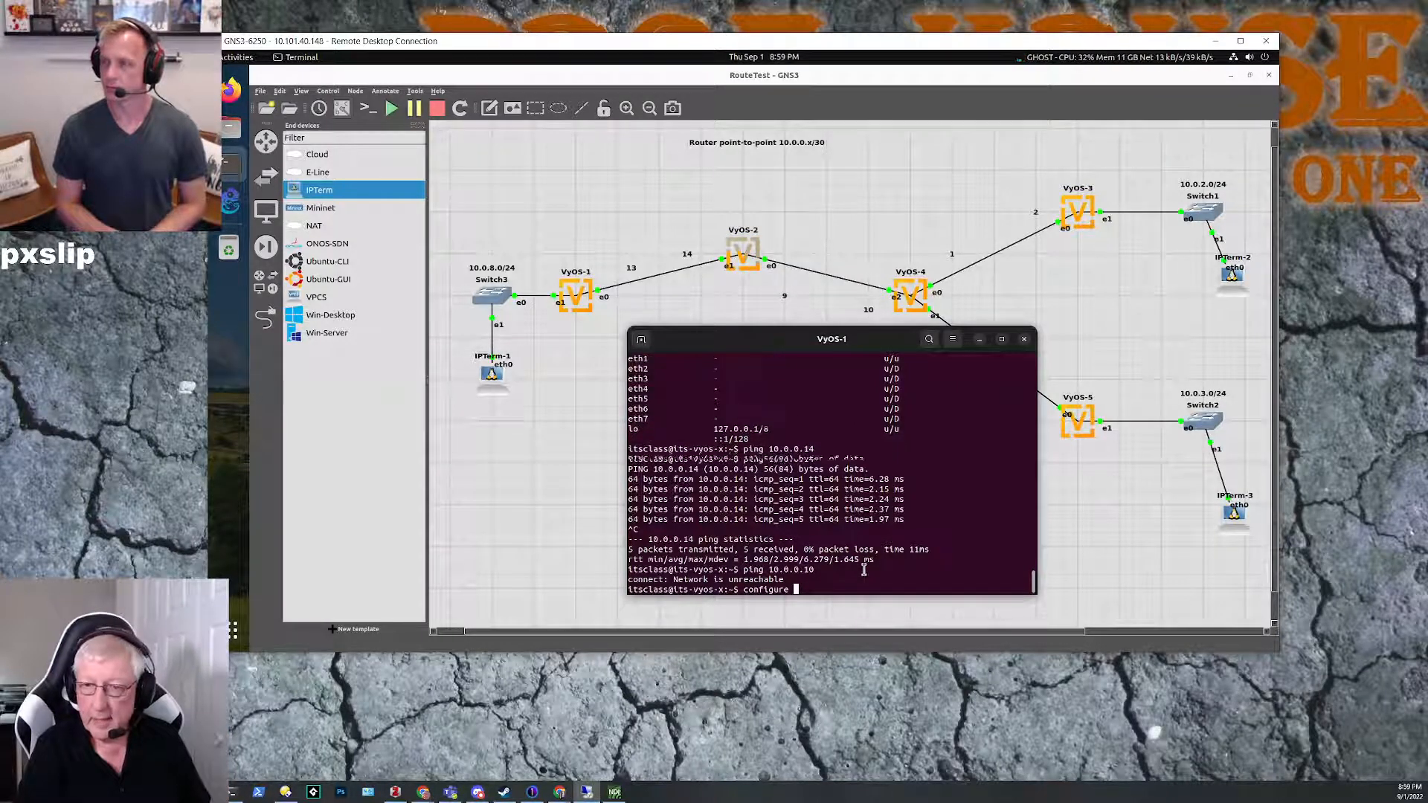
pyautogui.press('Return')
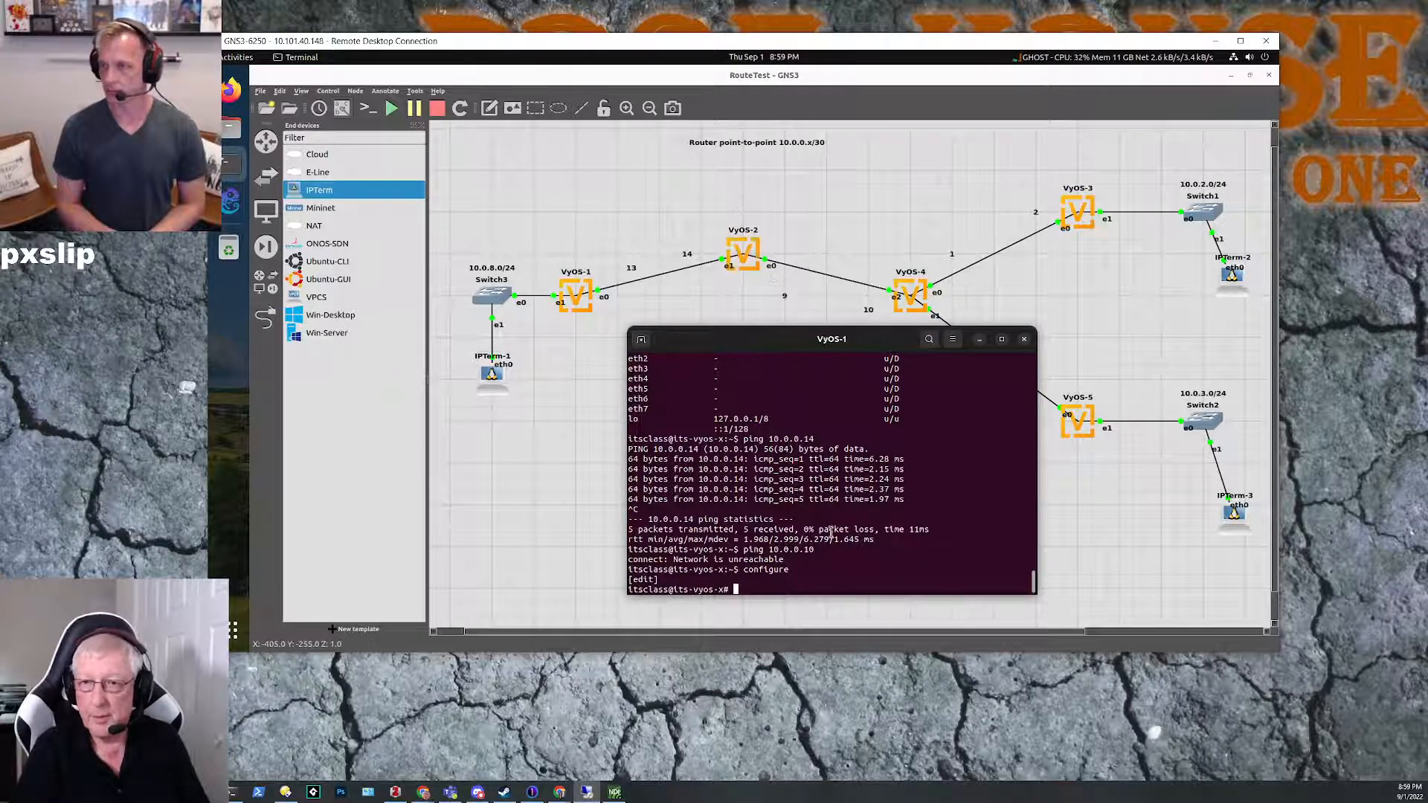
pyautogui.write('set prot')
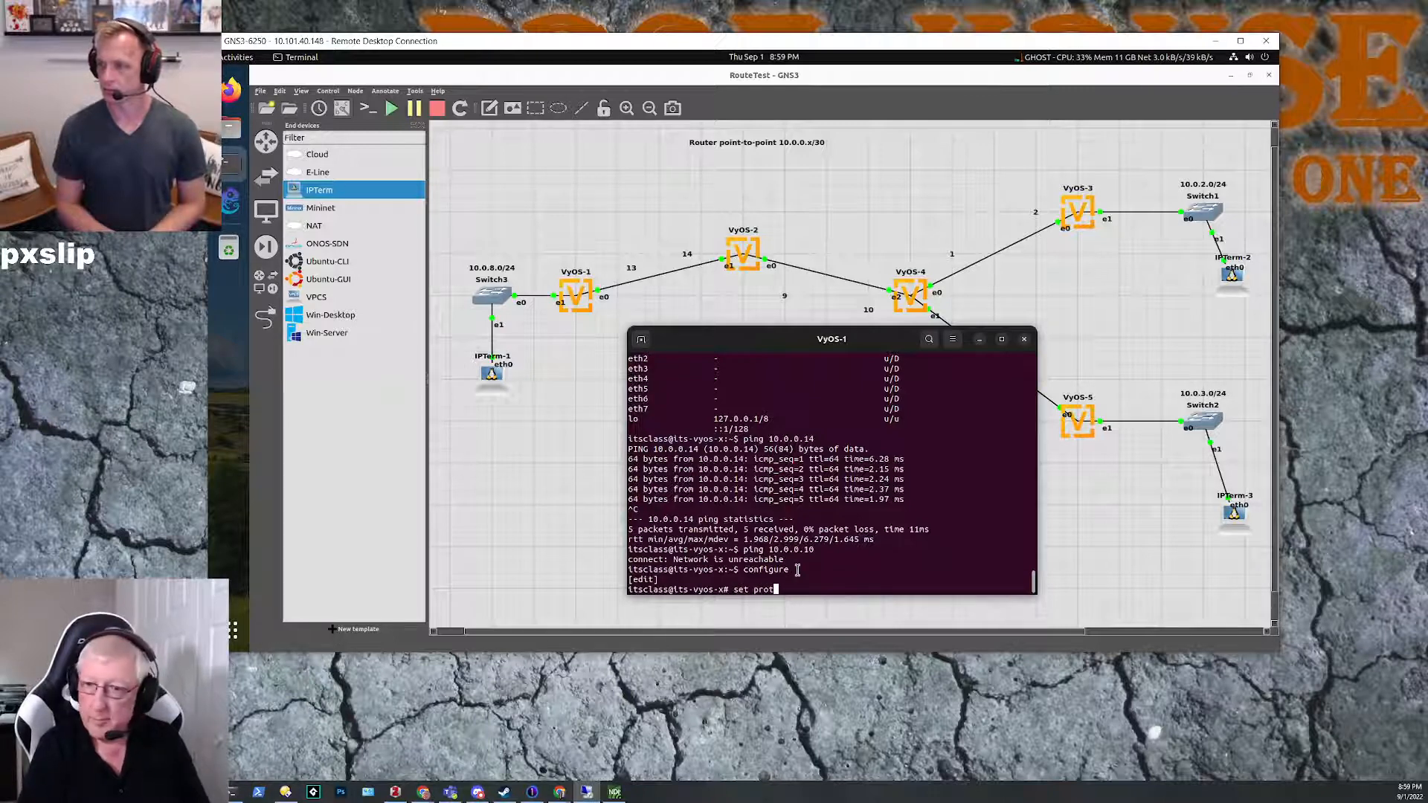
pyautogui.write('ocols static')
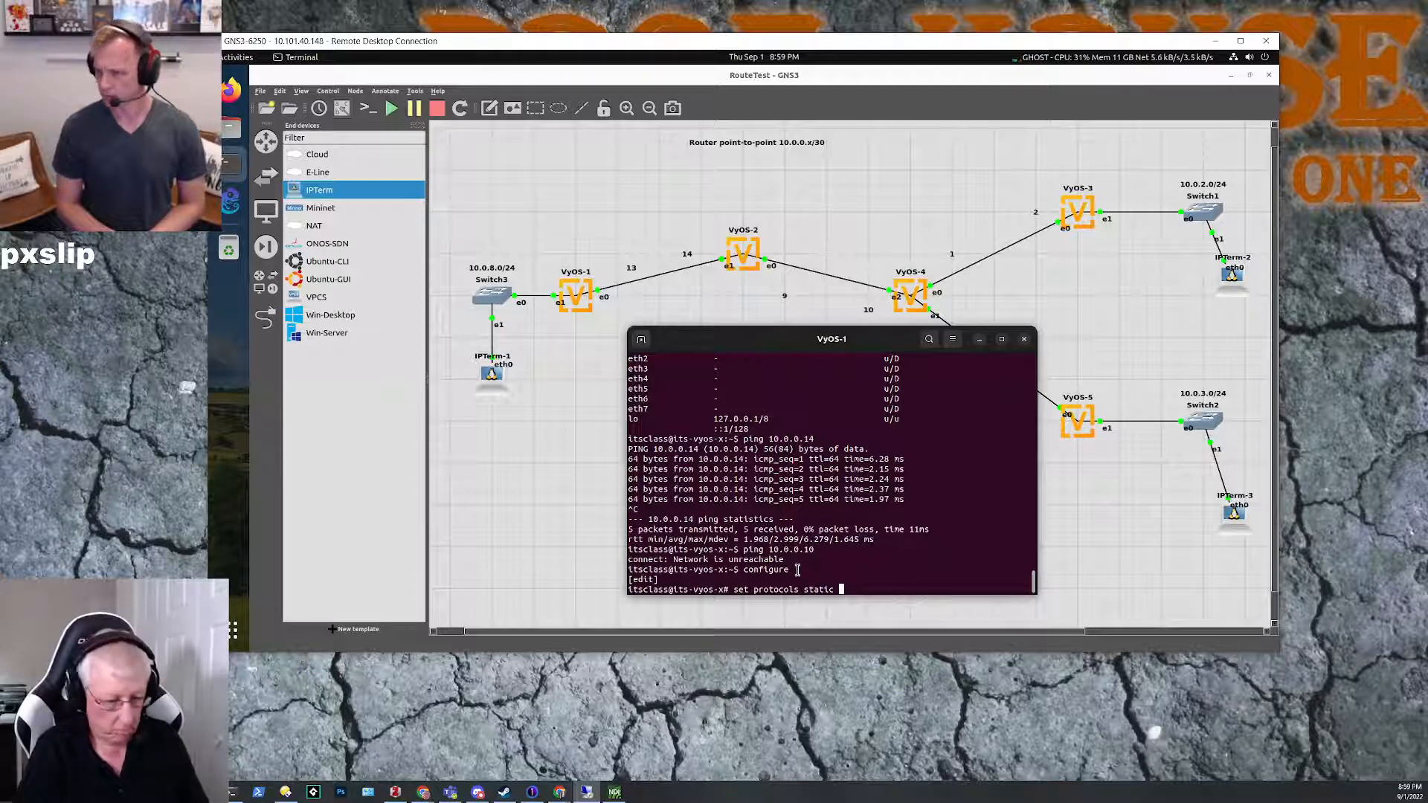
pyautogui.press('Tab')
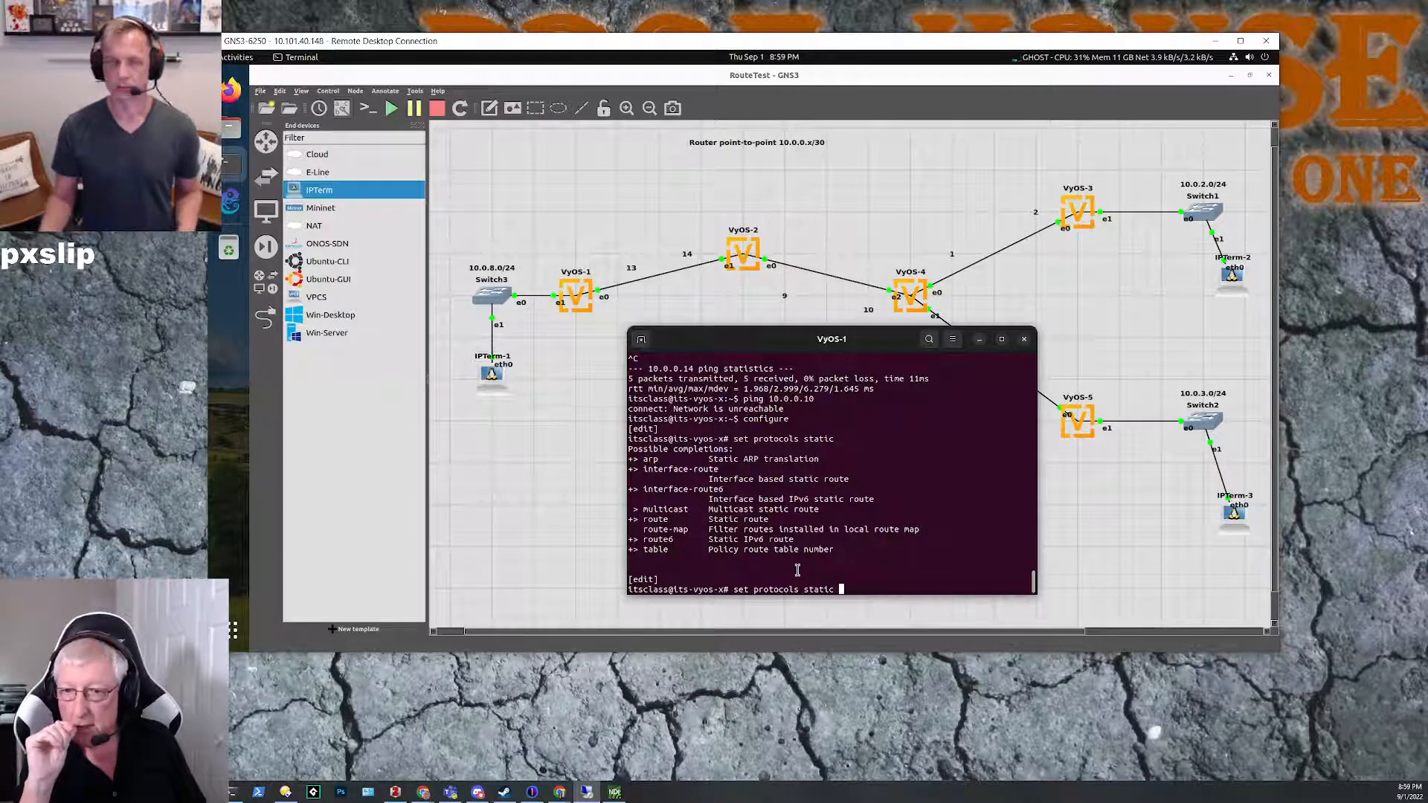
# Step: Try to set a default static route on VyOS-1 with set protocols static route 0.0.0.0/0 10.0.0.14
pyautogui.write('rou')
pyautogui.press('Tab')
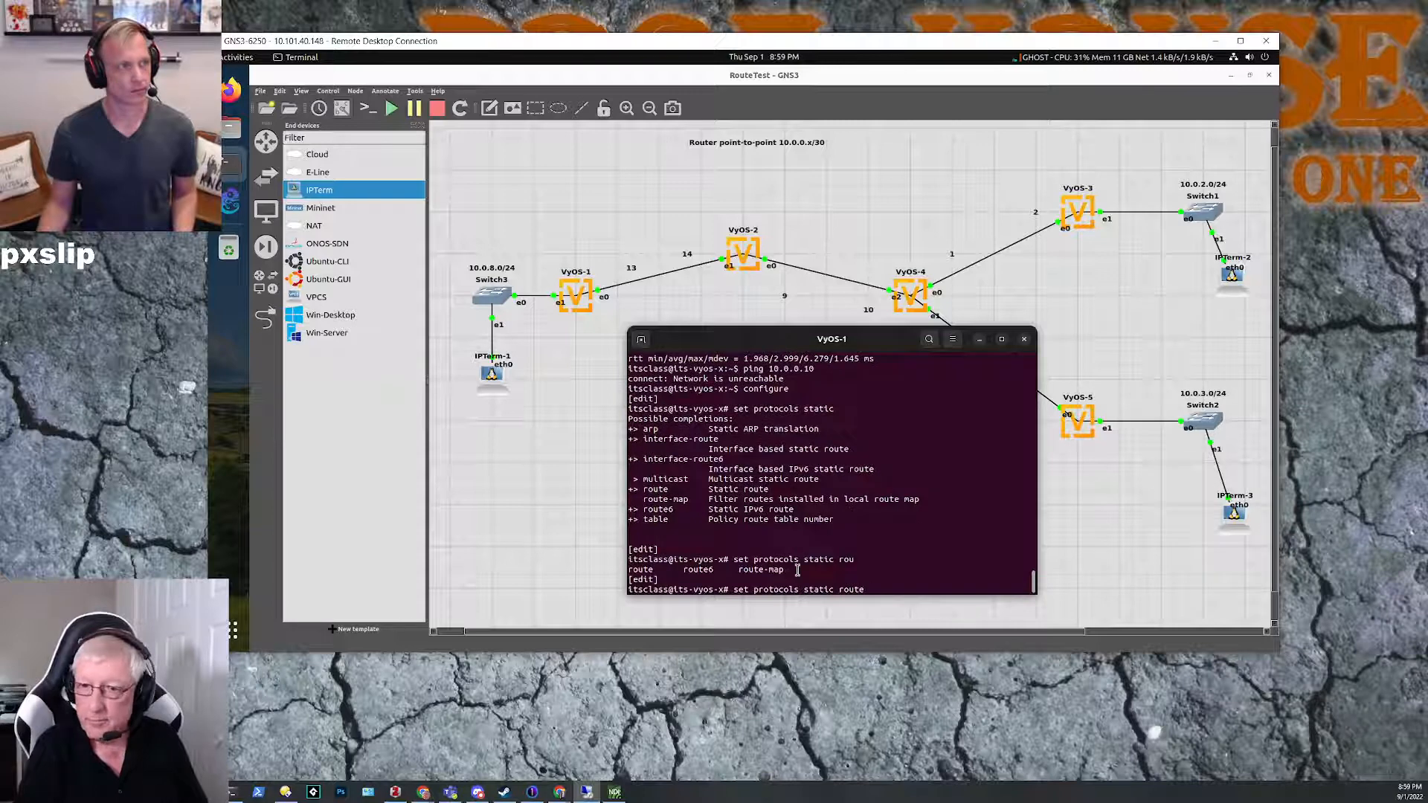
pyautogui.press('Tab')
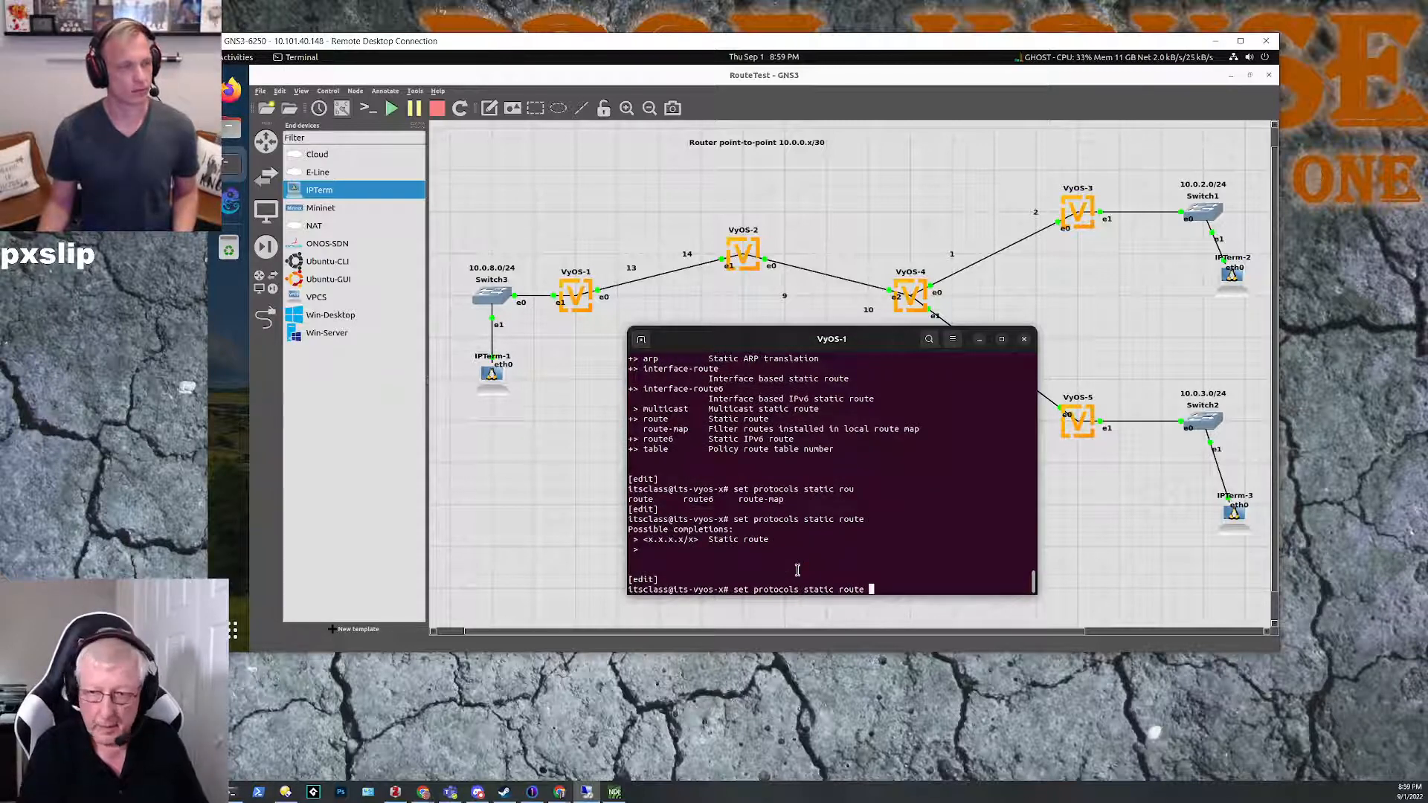
pyautogui.write('.0.0.0')
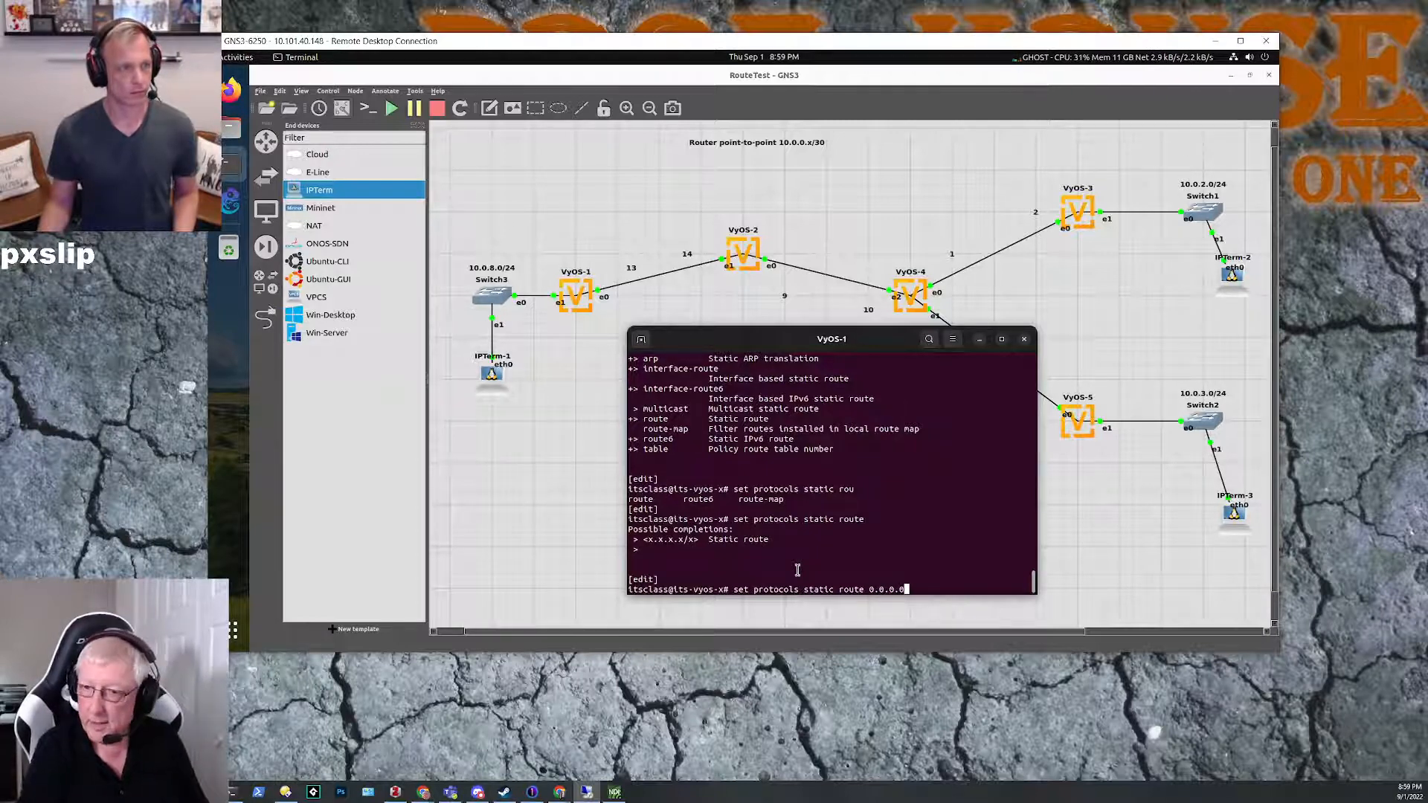
pyautogui.write('/0')
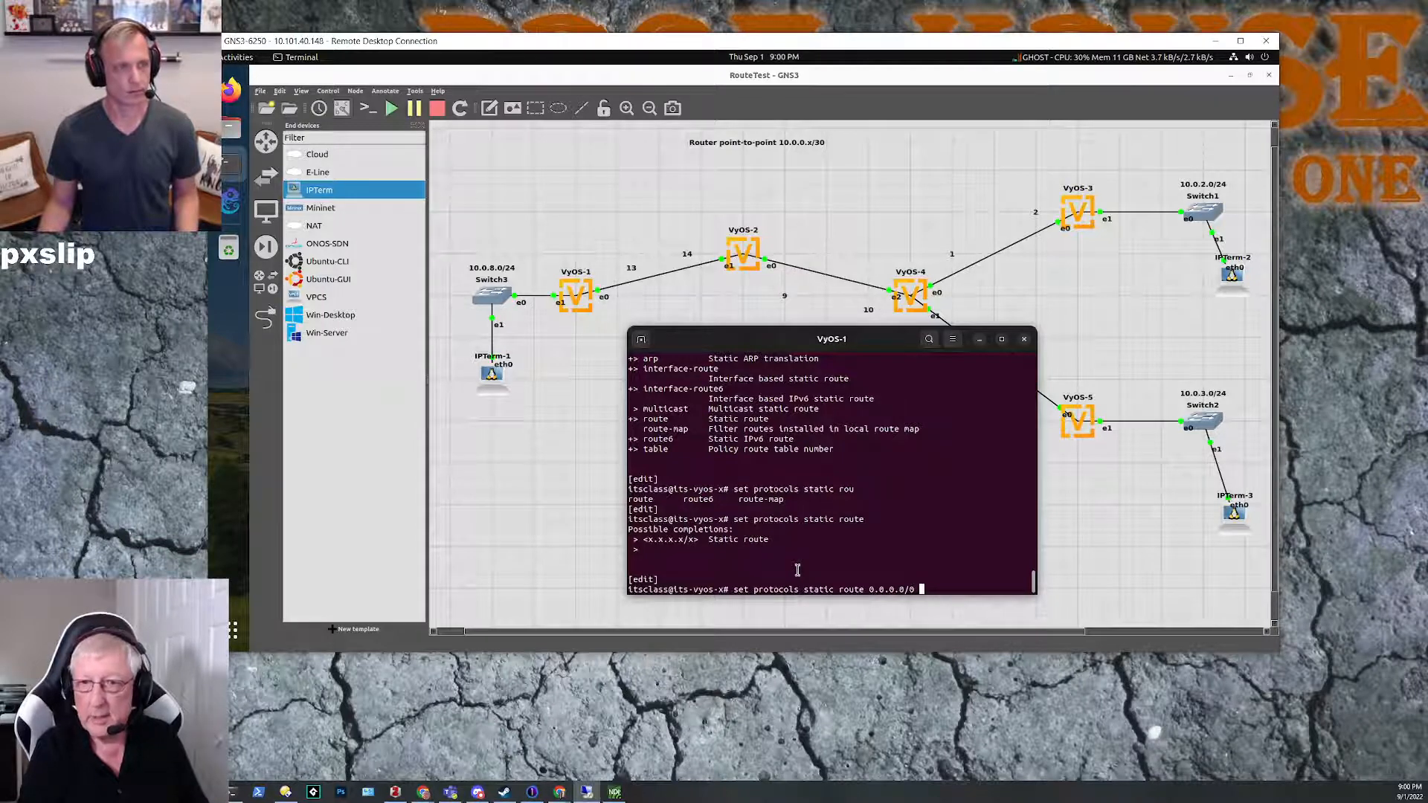
pyautogui.write('10.')
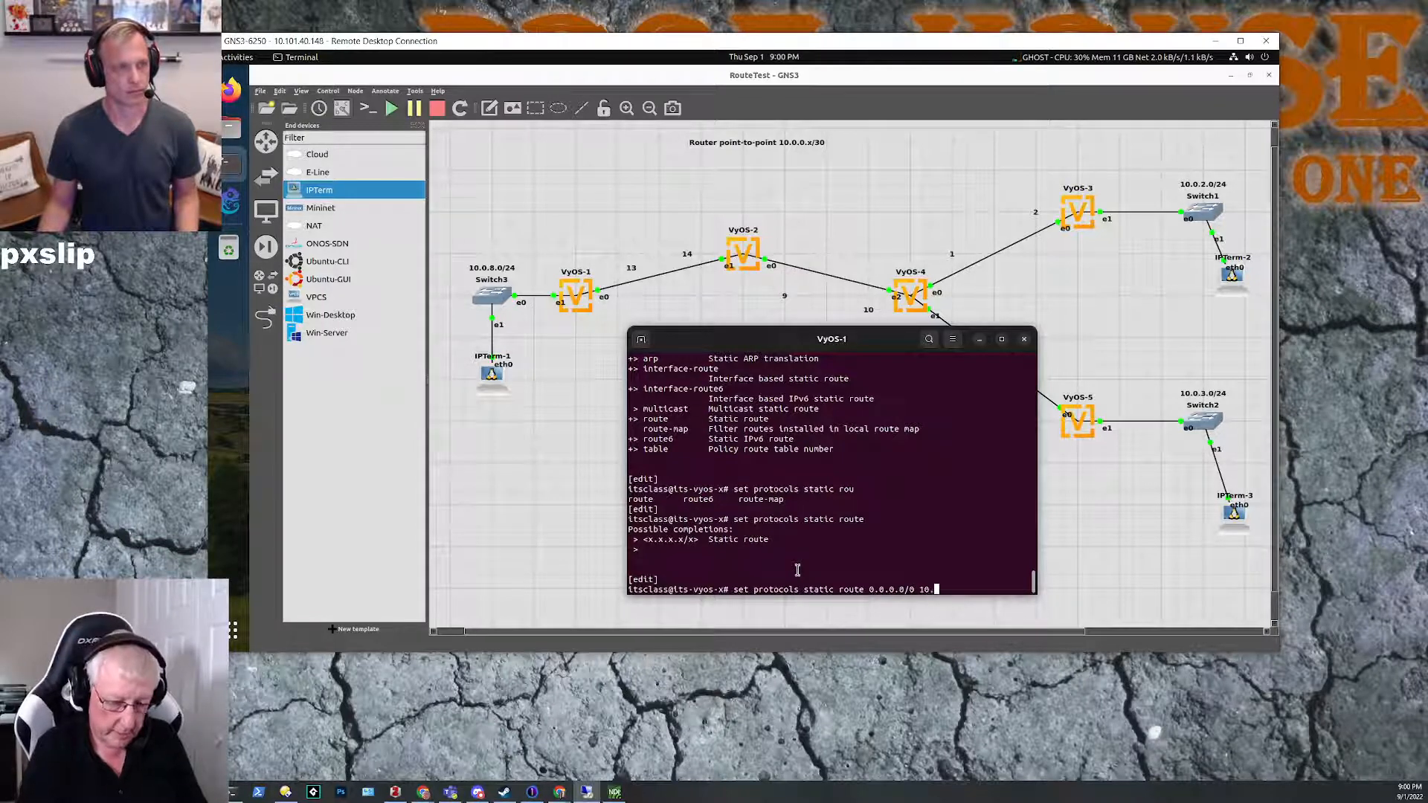
pyautogui.write('0.0.14')
pyautogui.press('Return')
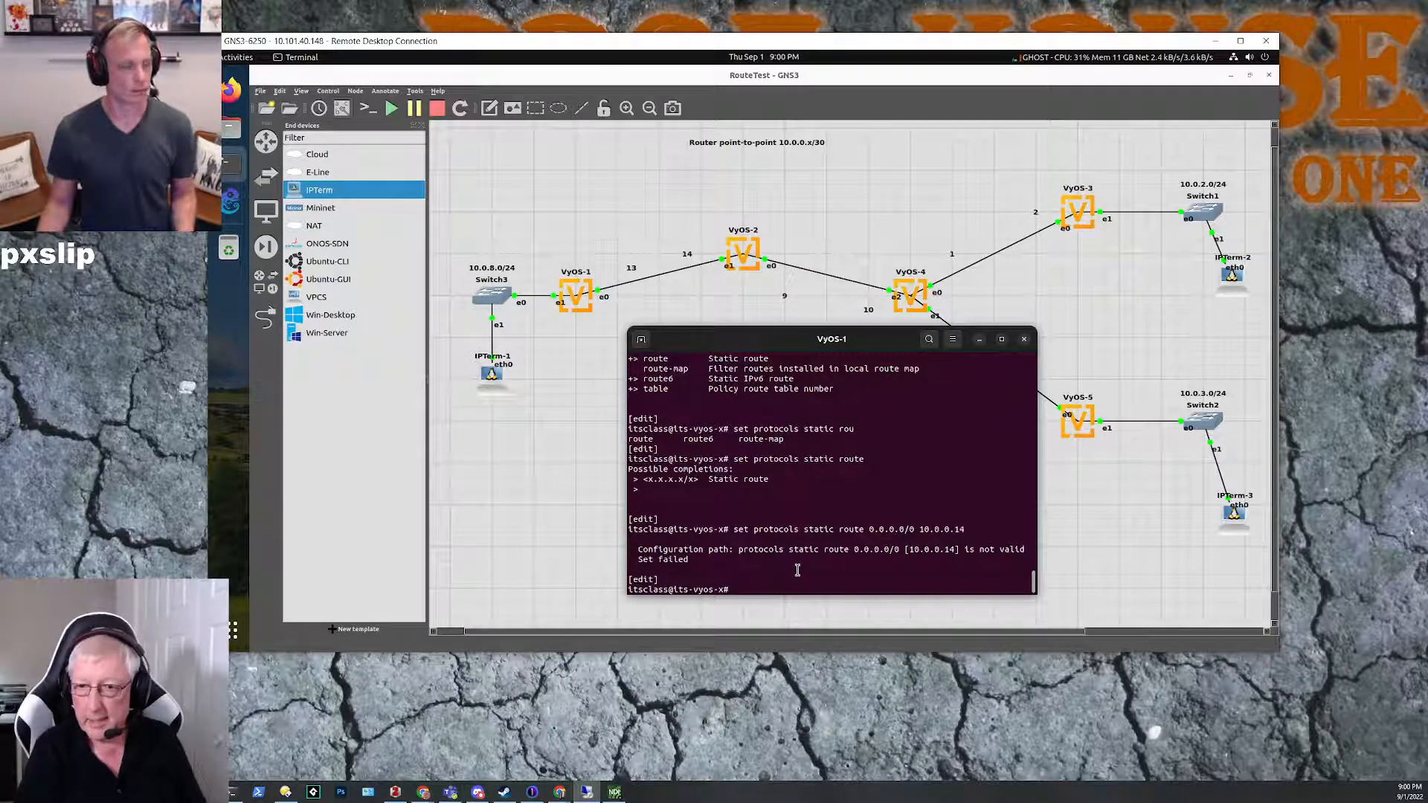
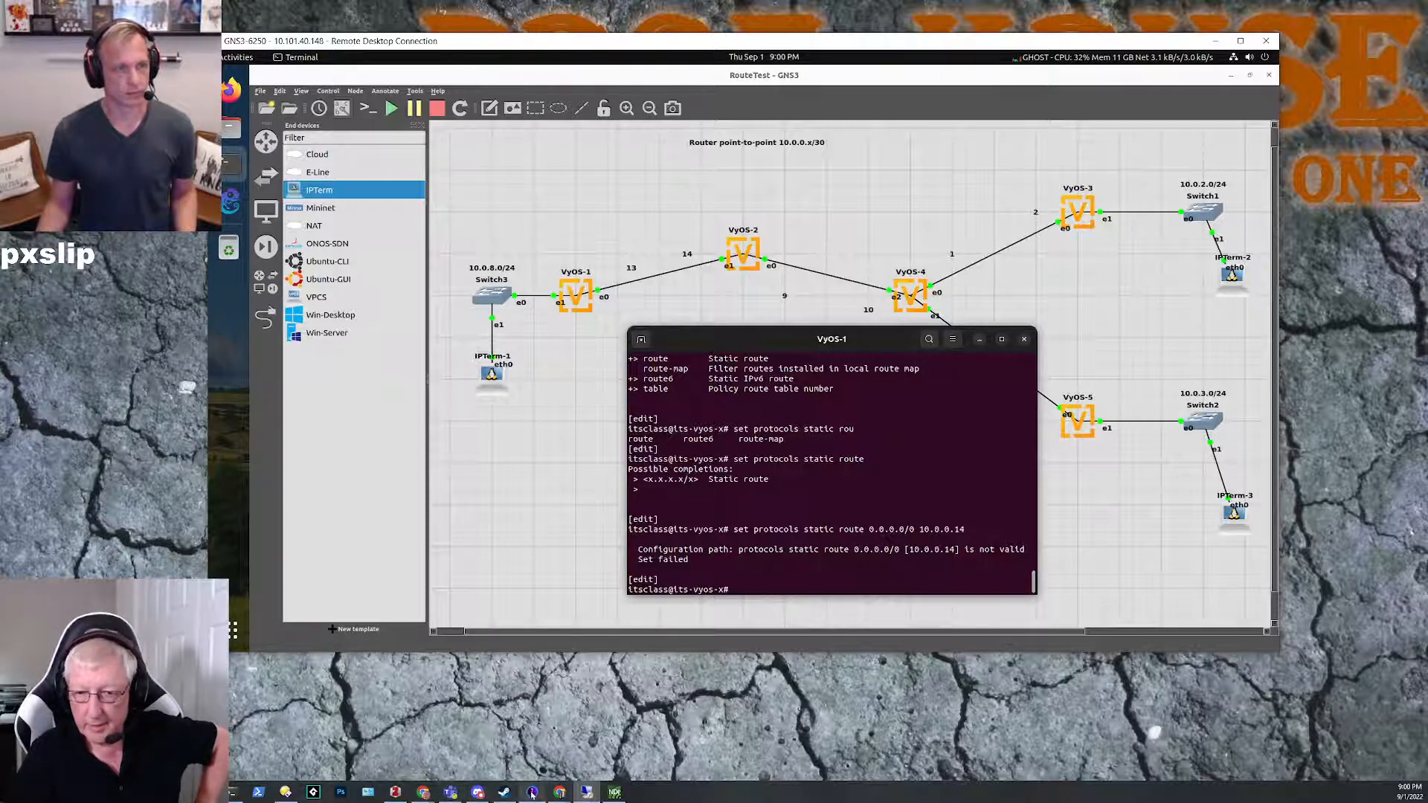
# Step: Switch to the browser and read through the VyOS Static page for the static route command syntax, from Static Routes to the ARP section
pyautogui.moveTo(559, 792)
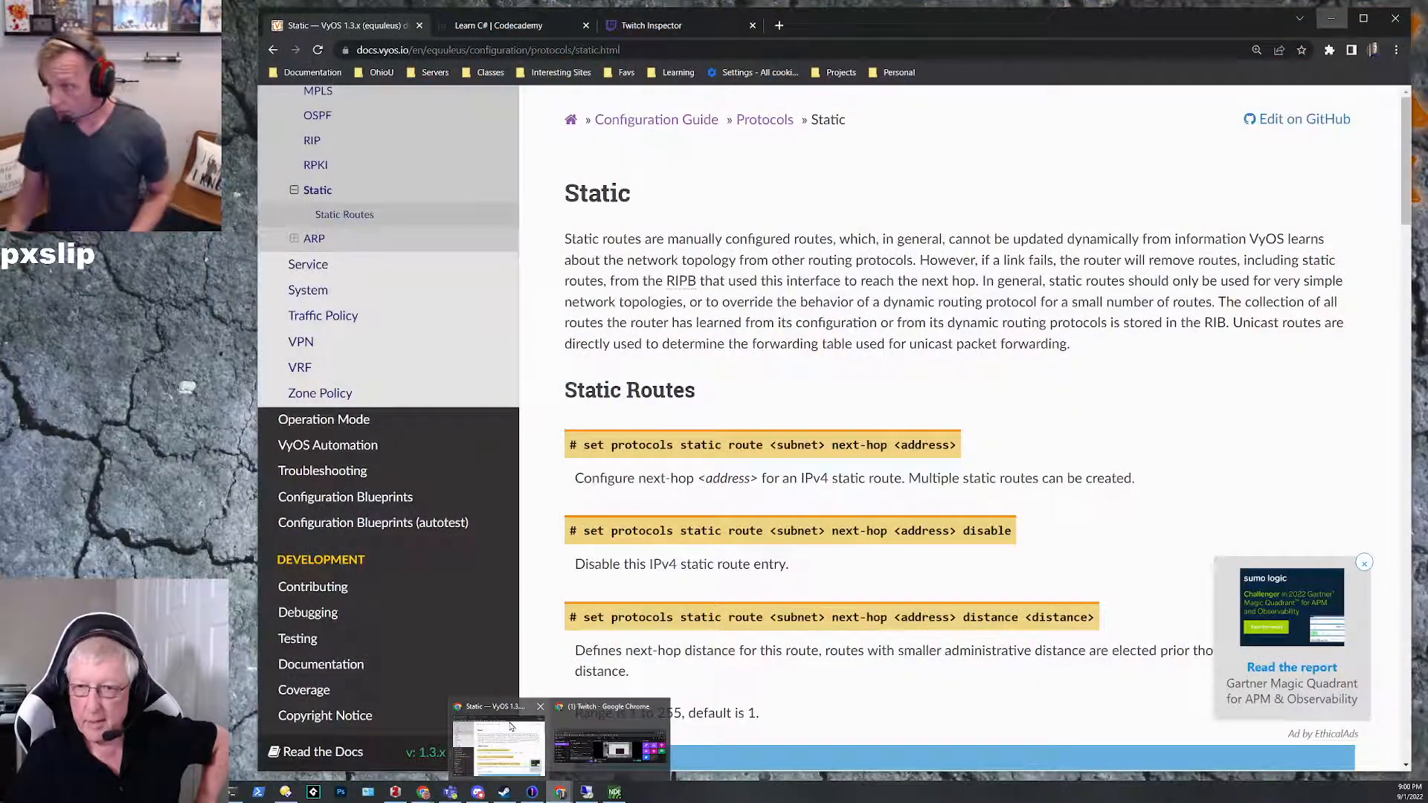
pyautogui.click(498, 740)
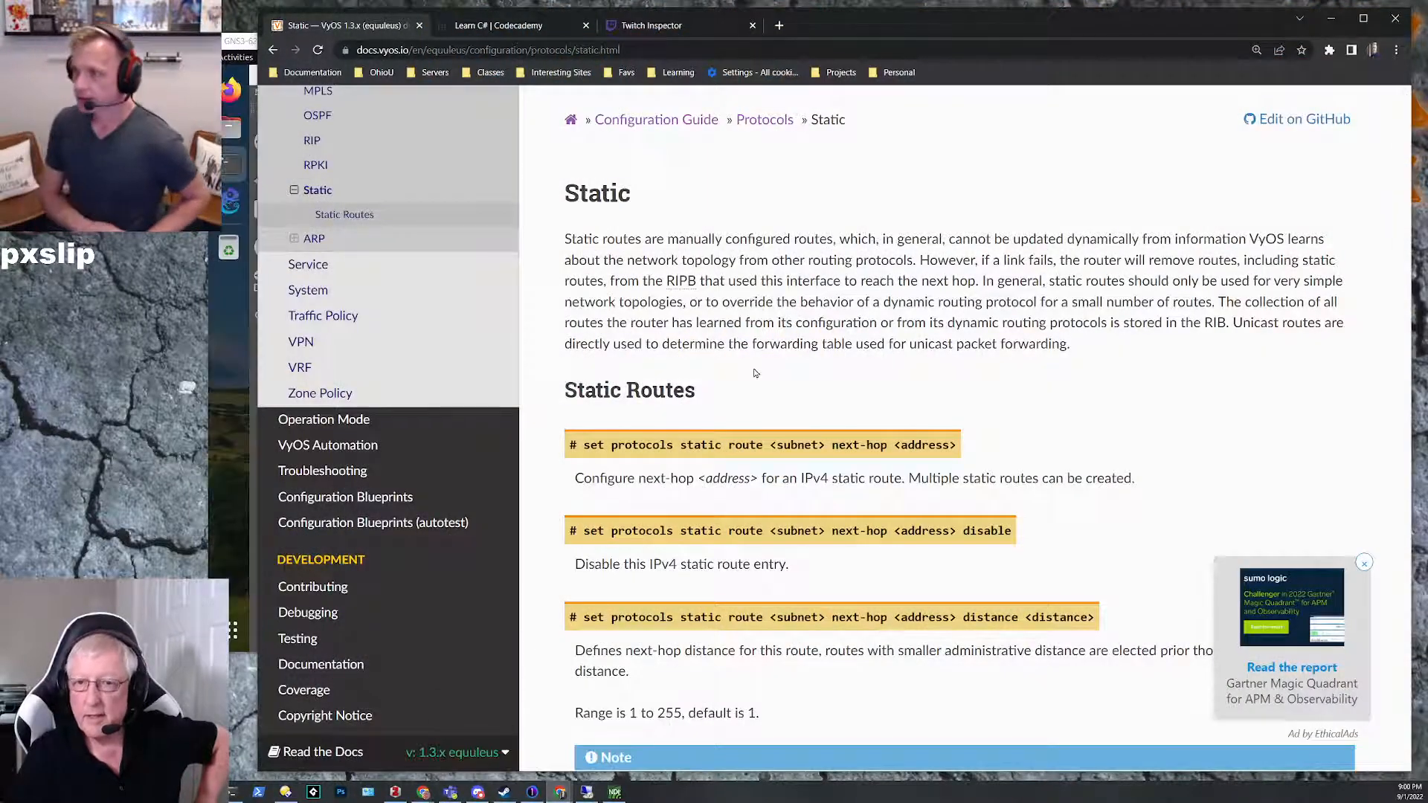
pyautogui.scroll(-3, 800, 388)
pyautogui.scroll(-1, 798, 389)
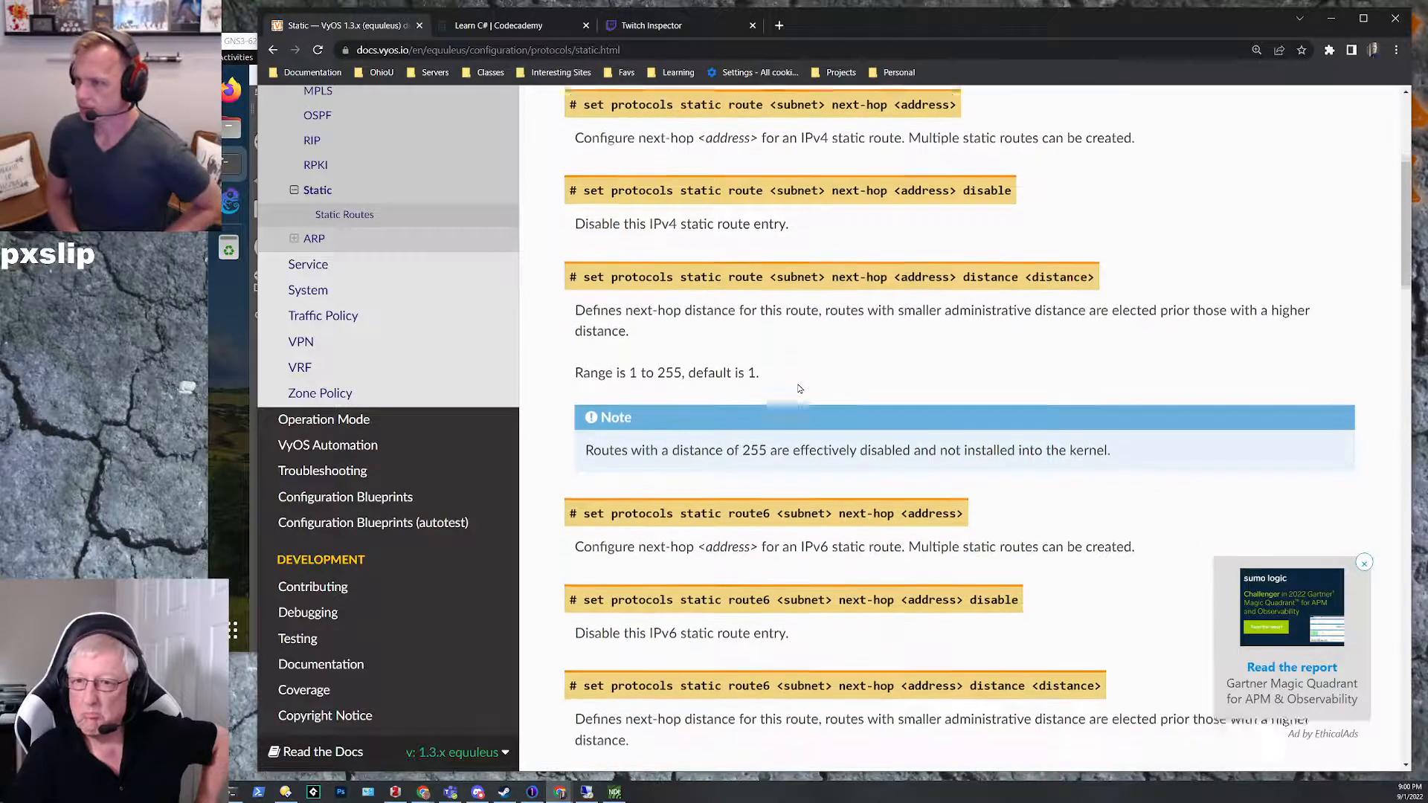
pyautogui.scroll(2, 823, 373)
pyautogui.scroll(-1, 809, 358)
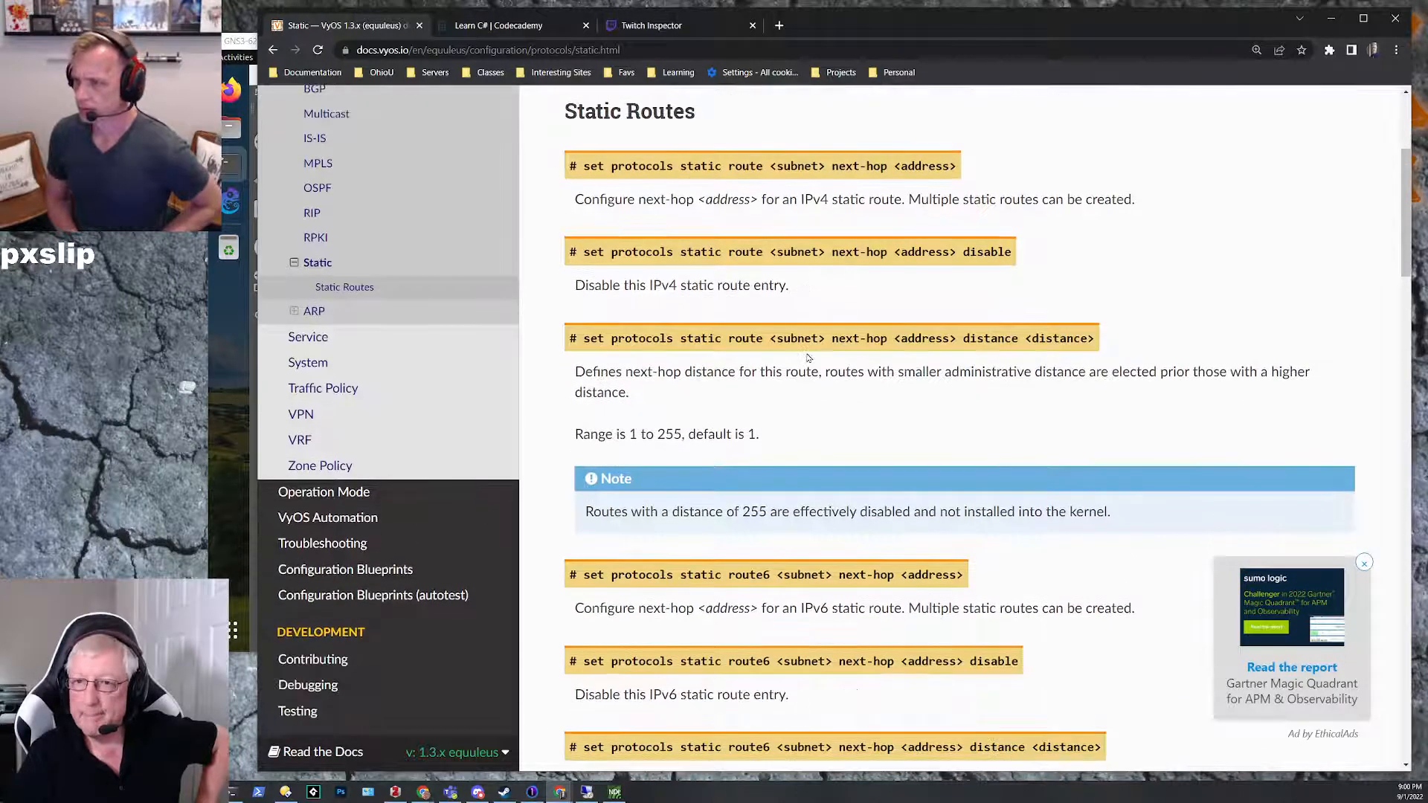
pyautogui.scroll(1, 843, 302)
pyautogui.scroll(-6, 875, 290)
pyautogui.scroll(-3, 875, 286)
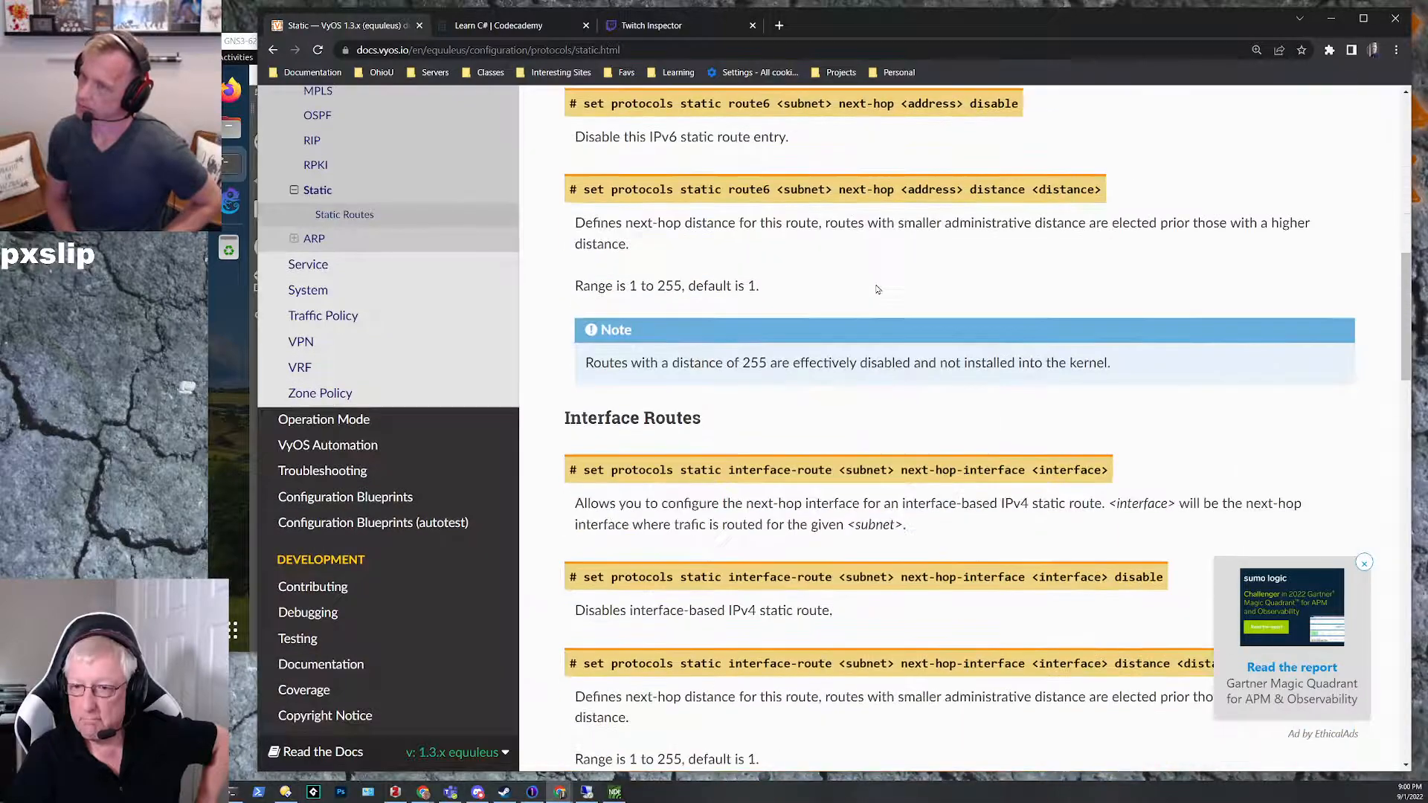
pyautogui.scroll(-5, 877, 289)
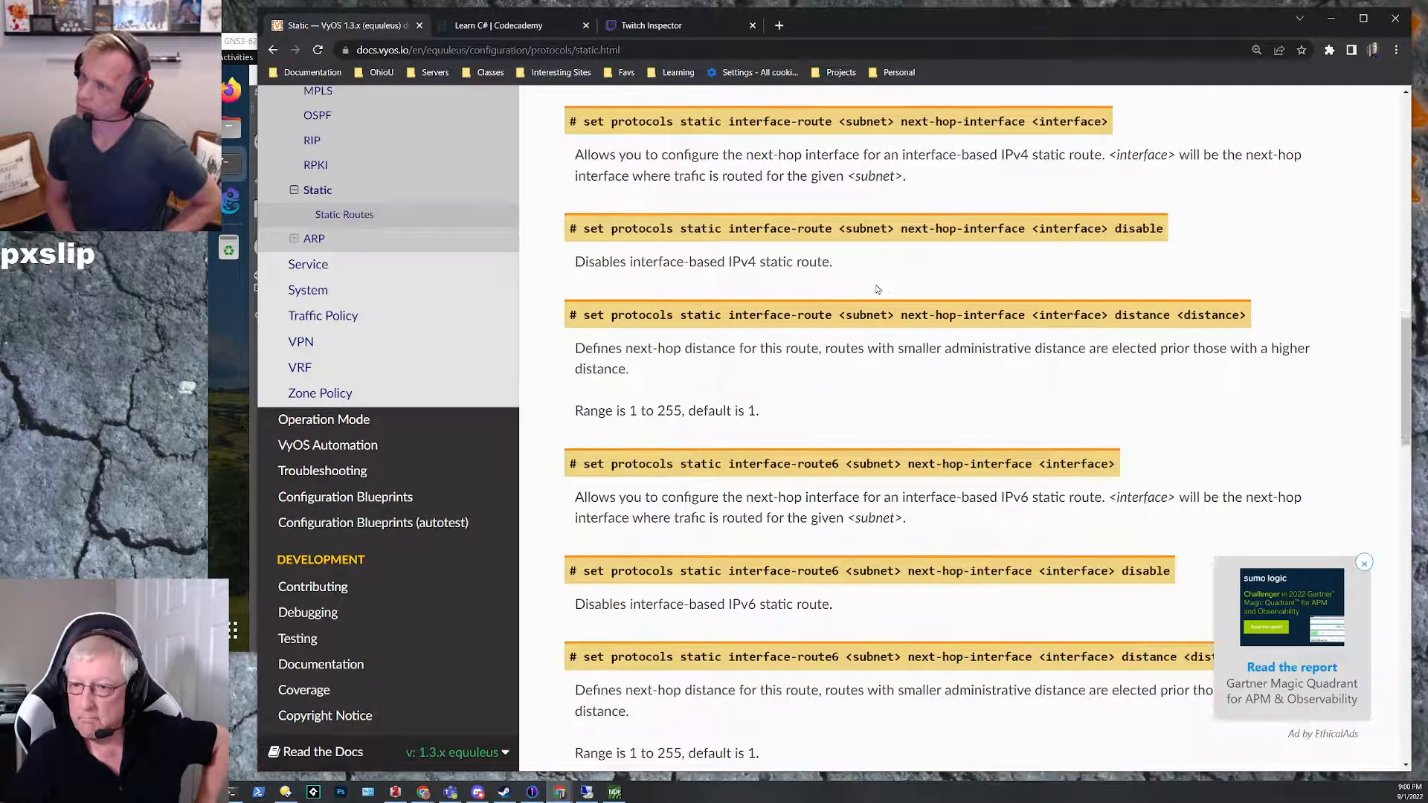
pyautogui.scroll(-2, 878, 289)
pyautogui.scroll(-6, 877, 289)
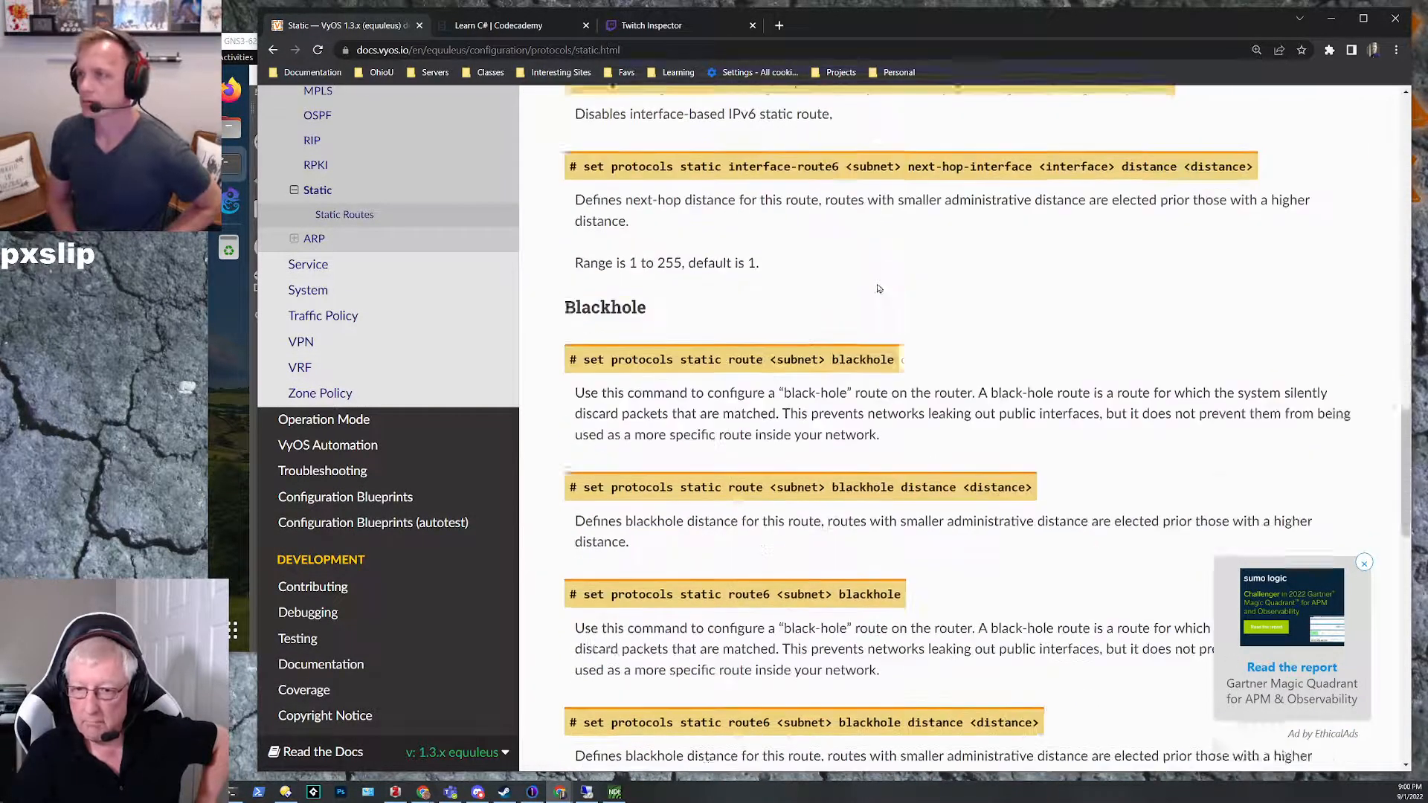
pyautogui.scroll(15, 877, 289)
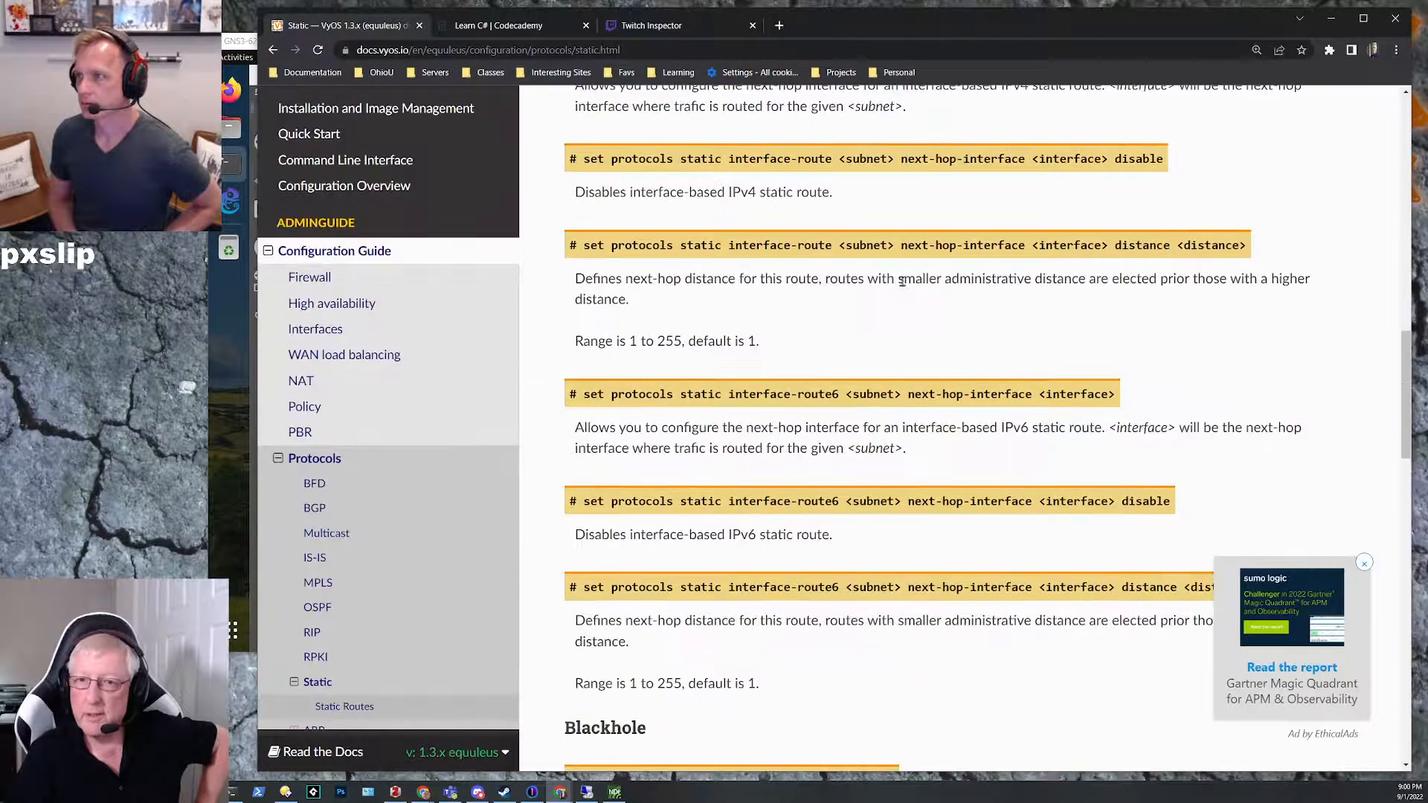
pyautogui.scroll(-7, 906, 281)
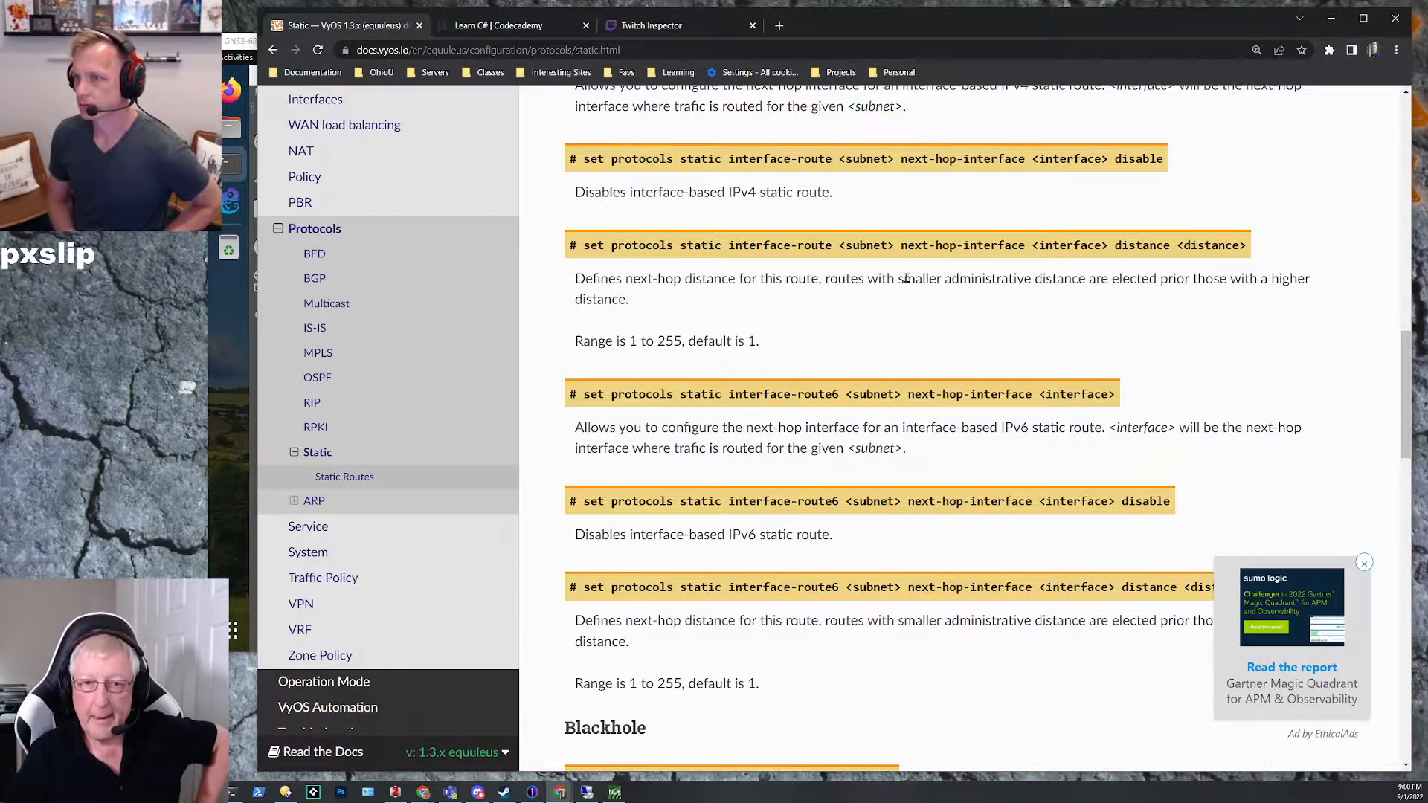
pyautogui.scroll(-10, 905, 278)
pyautogui.scroll(-12, 905, 277)
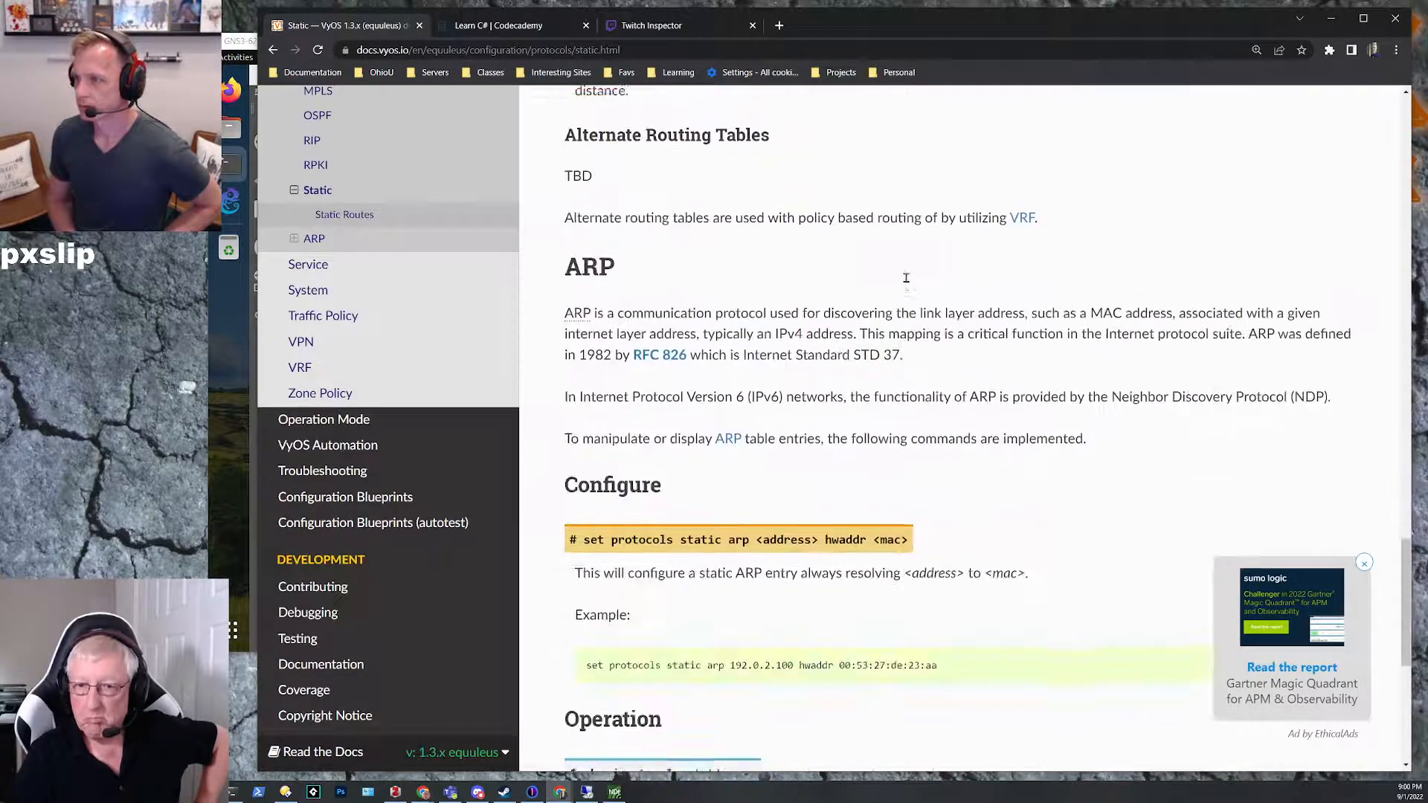
pyautogui.scroll(-2, 905, 283)
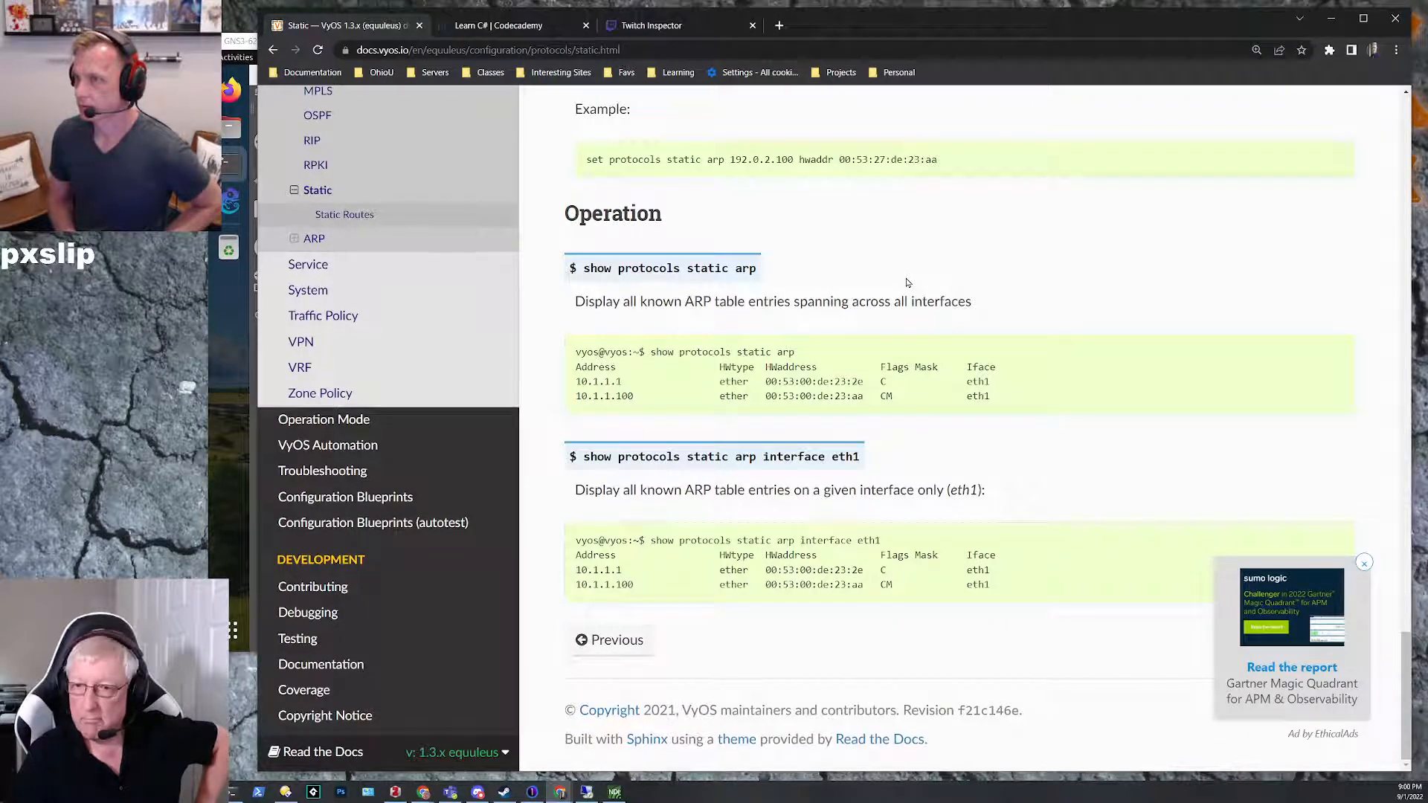
pyautogui.scroll(20, 909, 276)
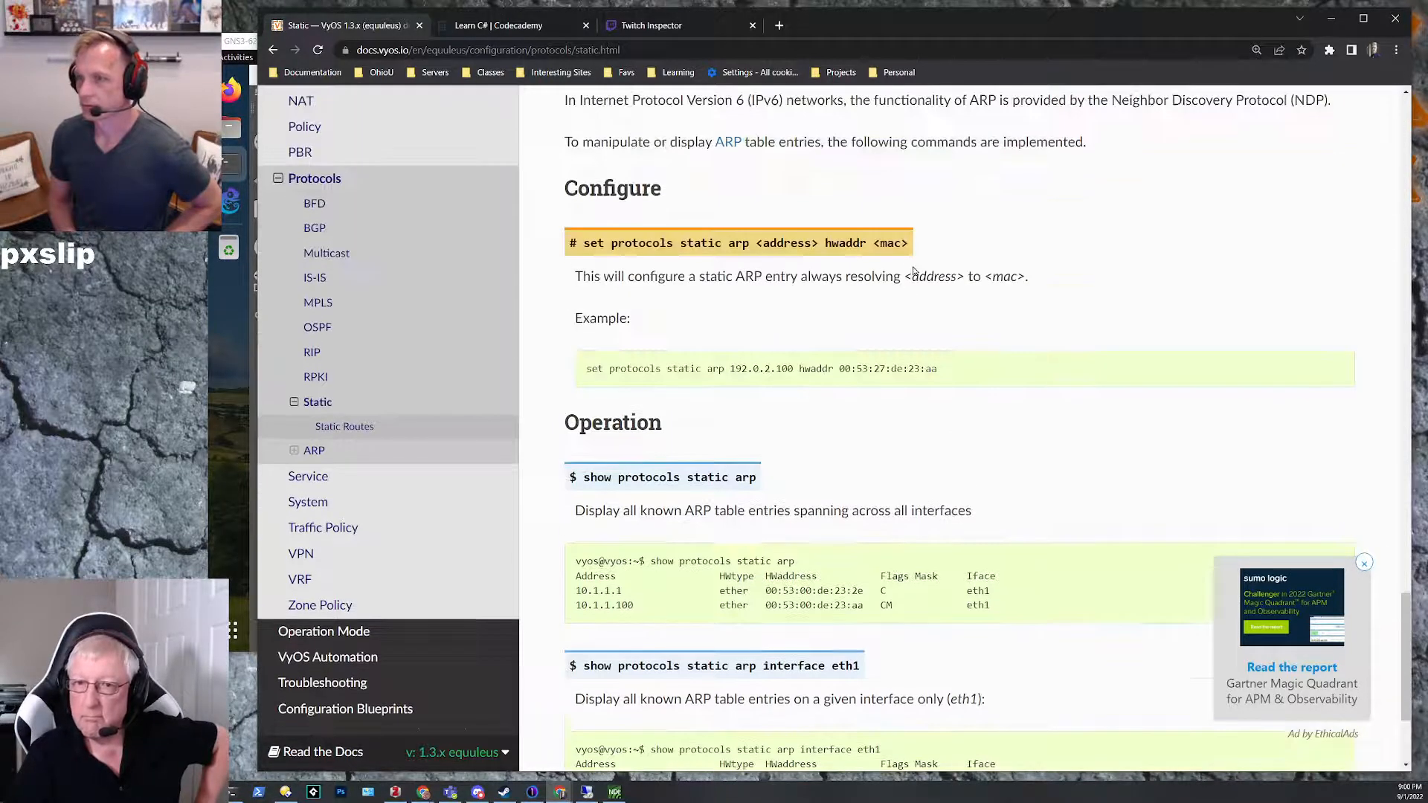
pyautogui.scroll(2, 918, 90)
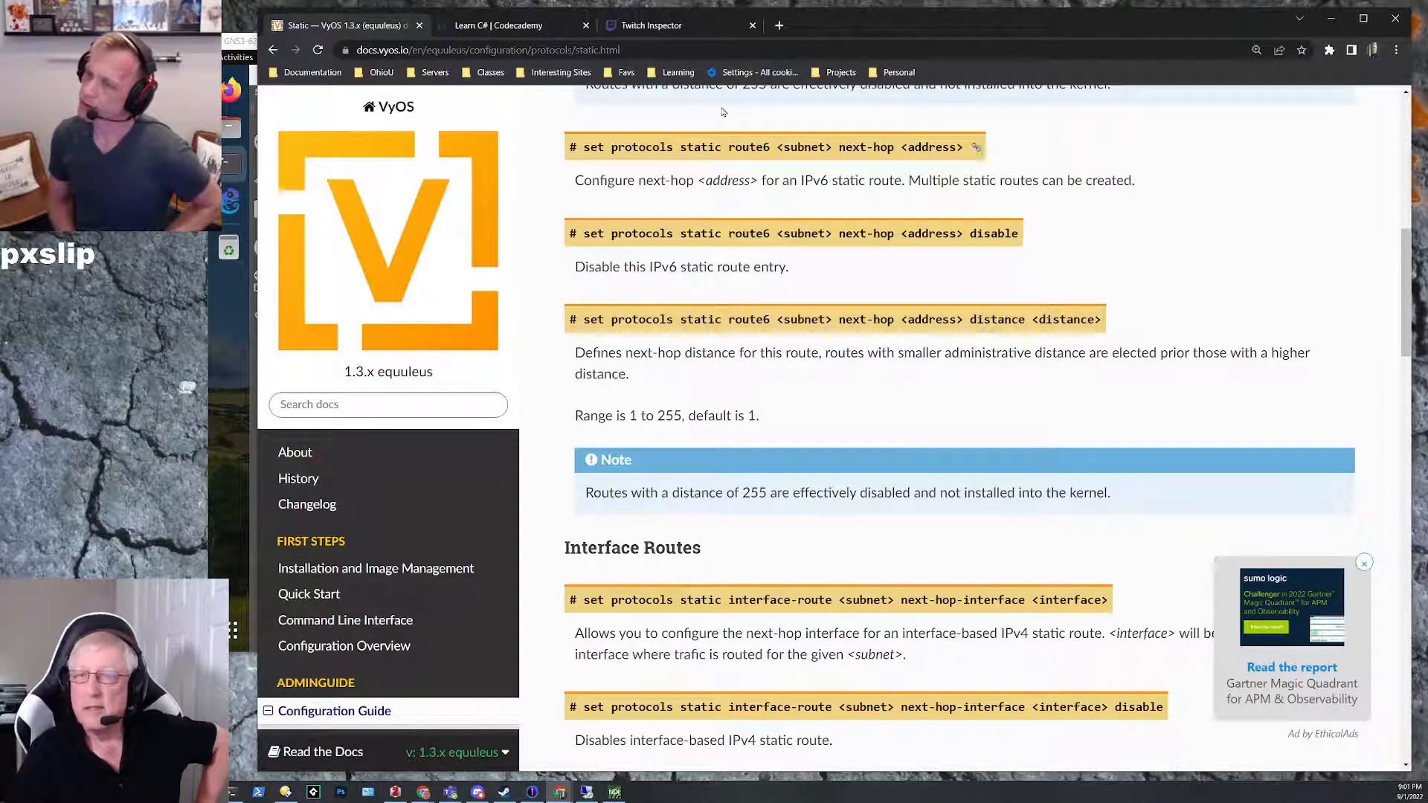
pyautogui.scroll(-1, 836, 463)
pyautogui.scroll(-15, 836, 464)
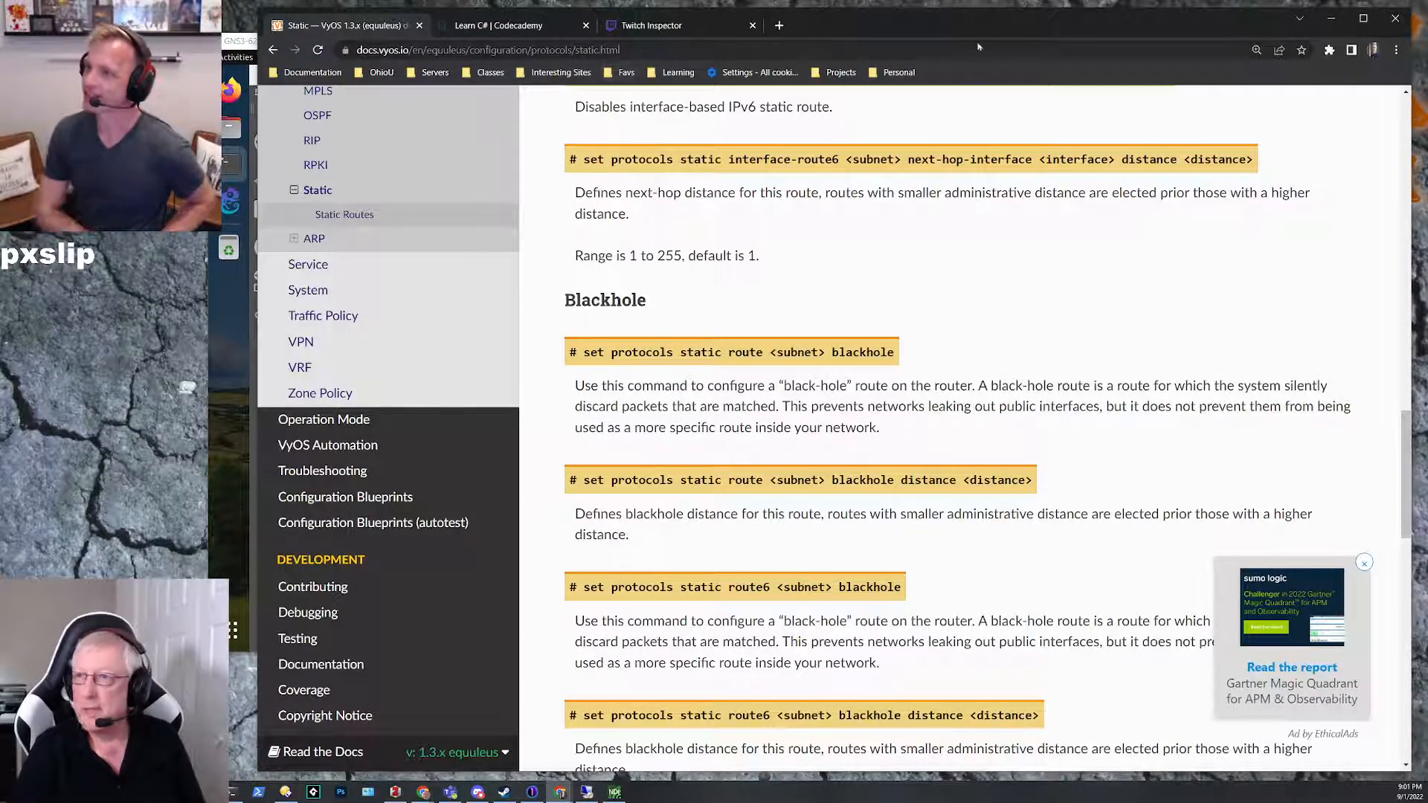
# Step: Search the web for "vyos set default route" in a new tab, read the VyOS Default Gateway/Route page, and put the browser away
pyautogui.click(779, 25)
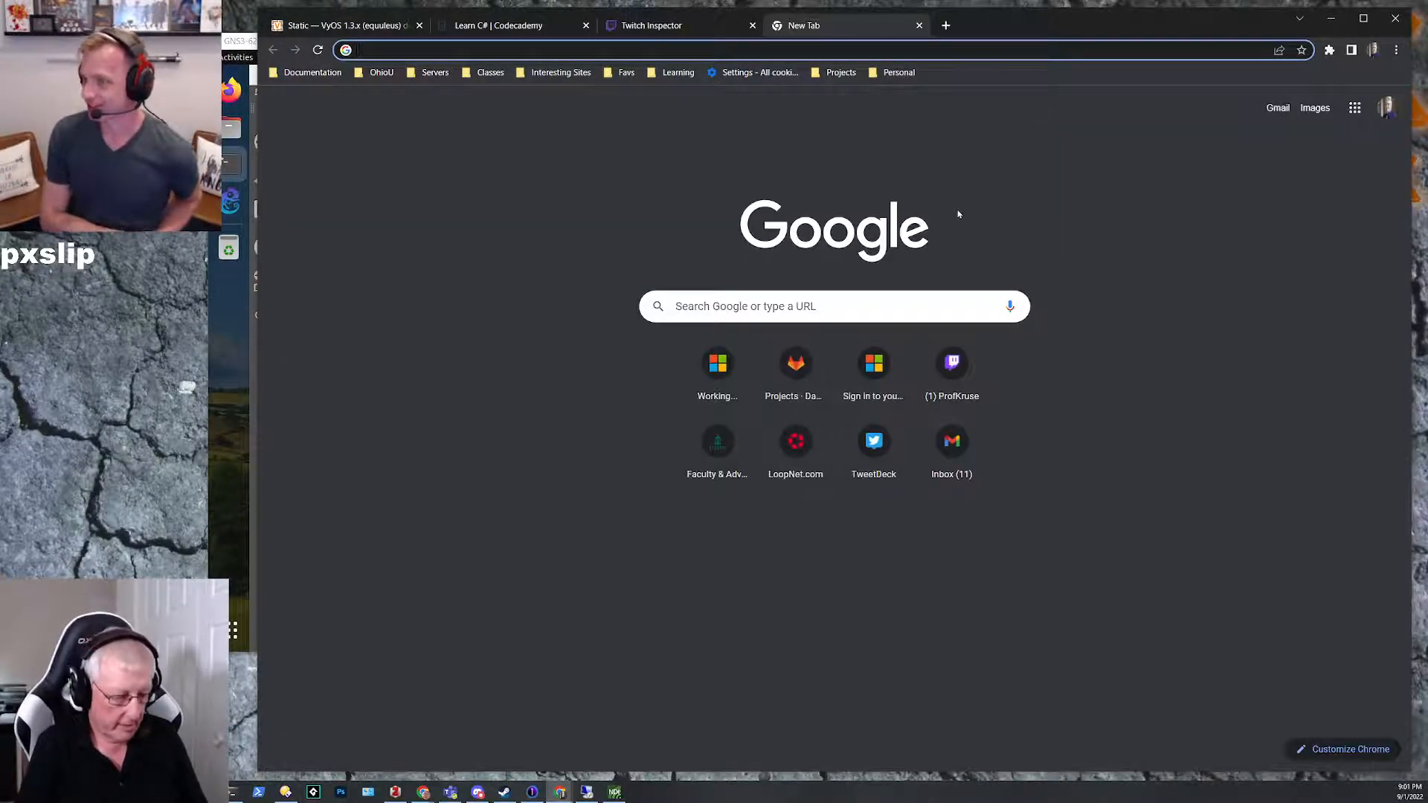
pyautogui.write('vyos')
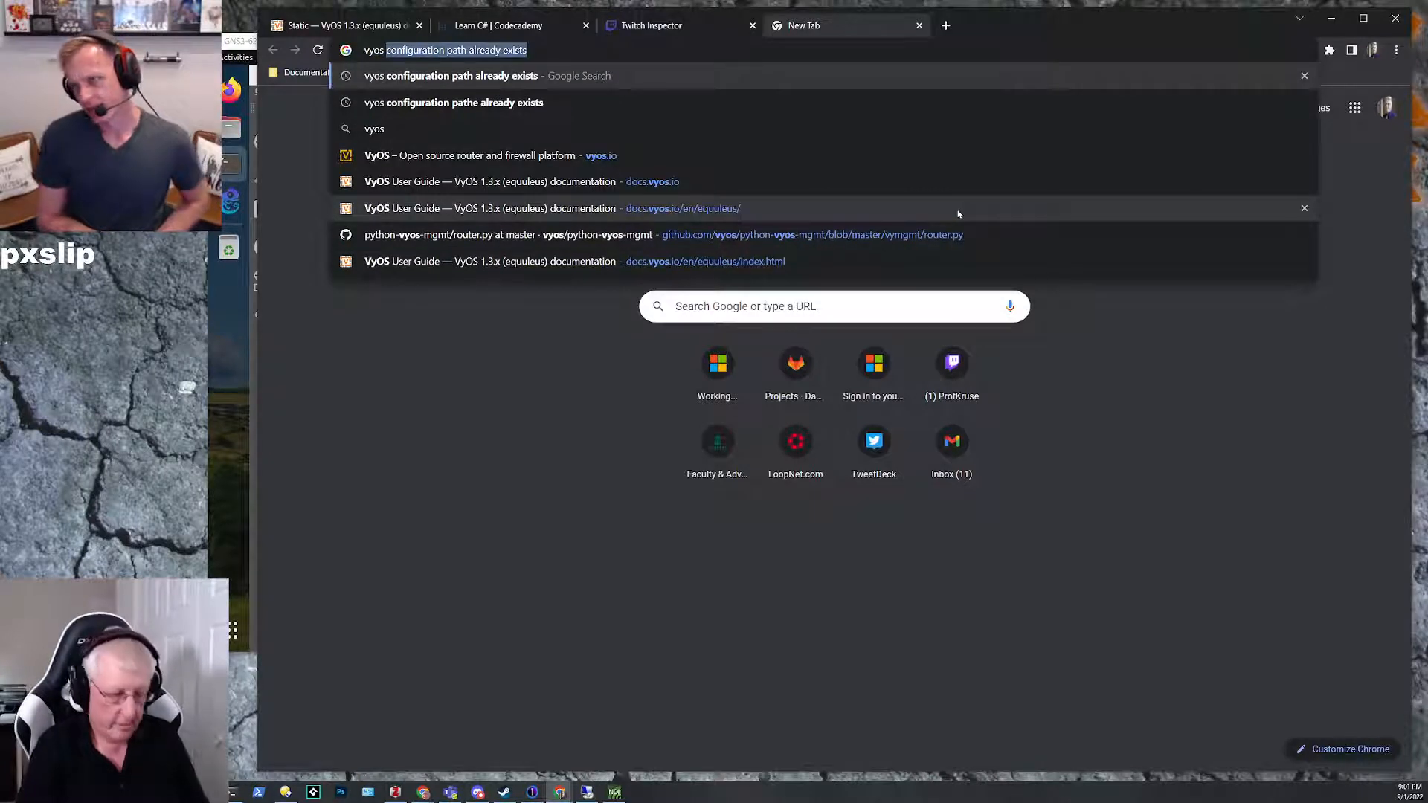
pyautogui.write(' set def')
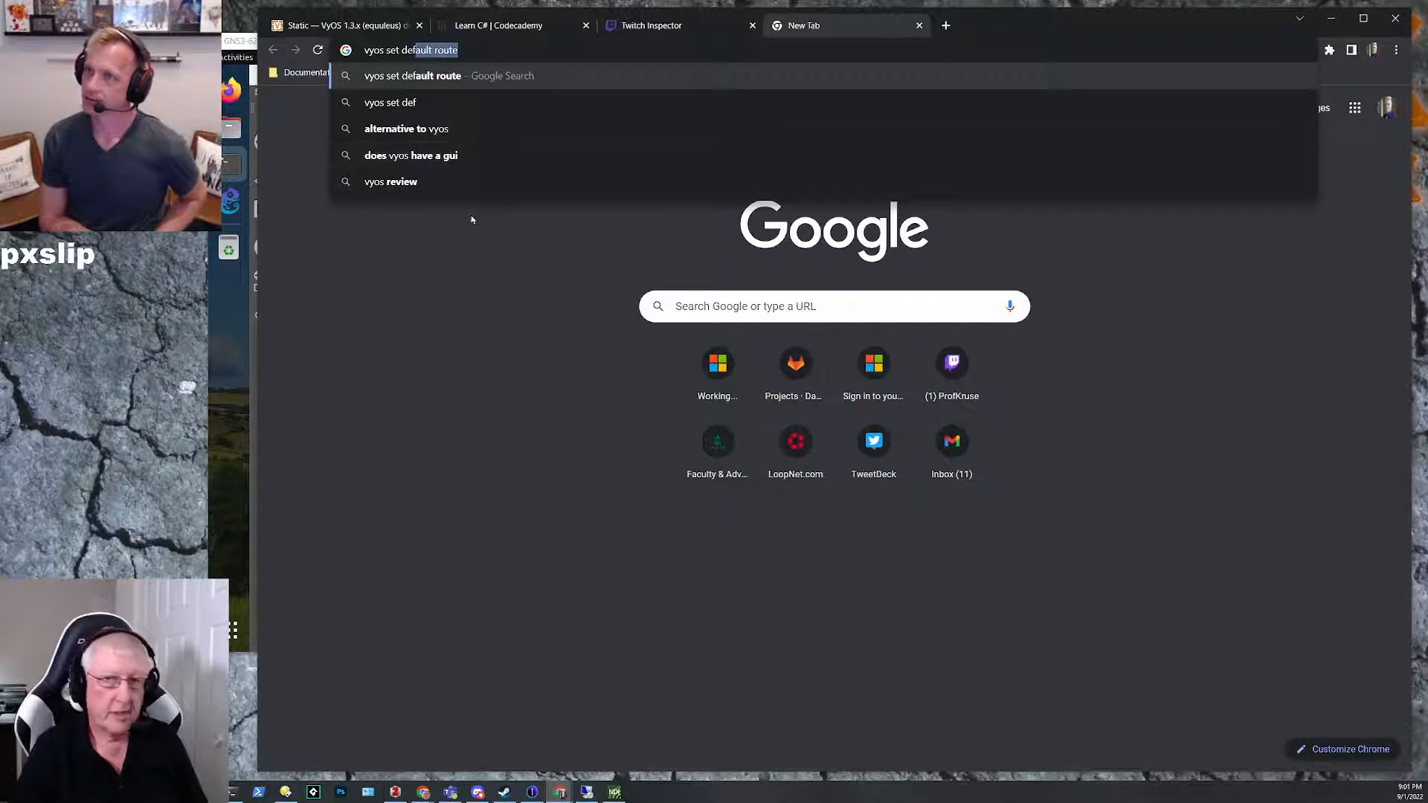
pyautogui.click(434, 79)
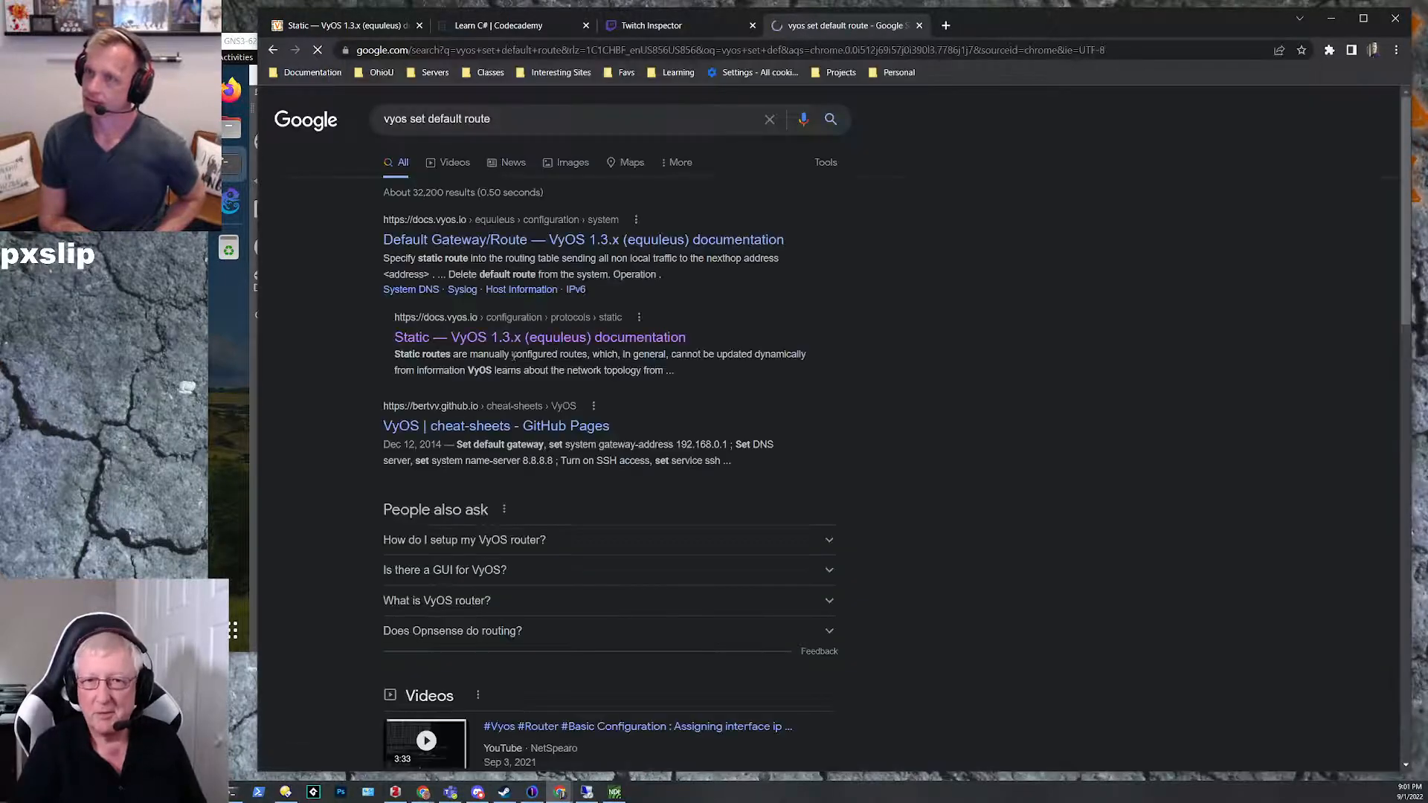
pyautogui.click(481, 241)
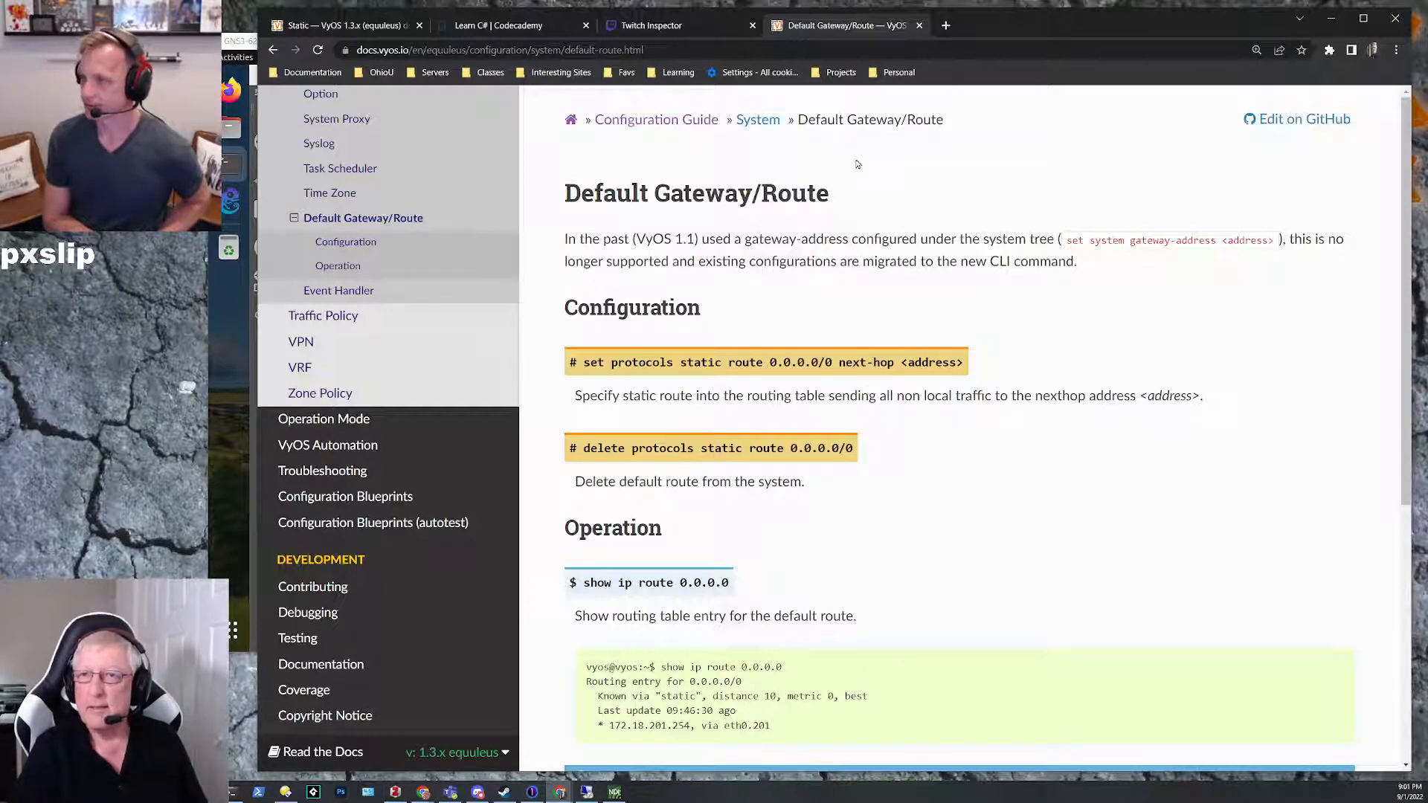
pyautogui.click(1331, 23)
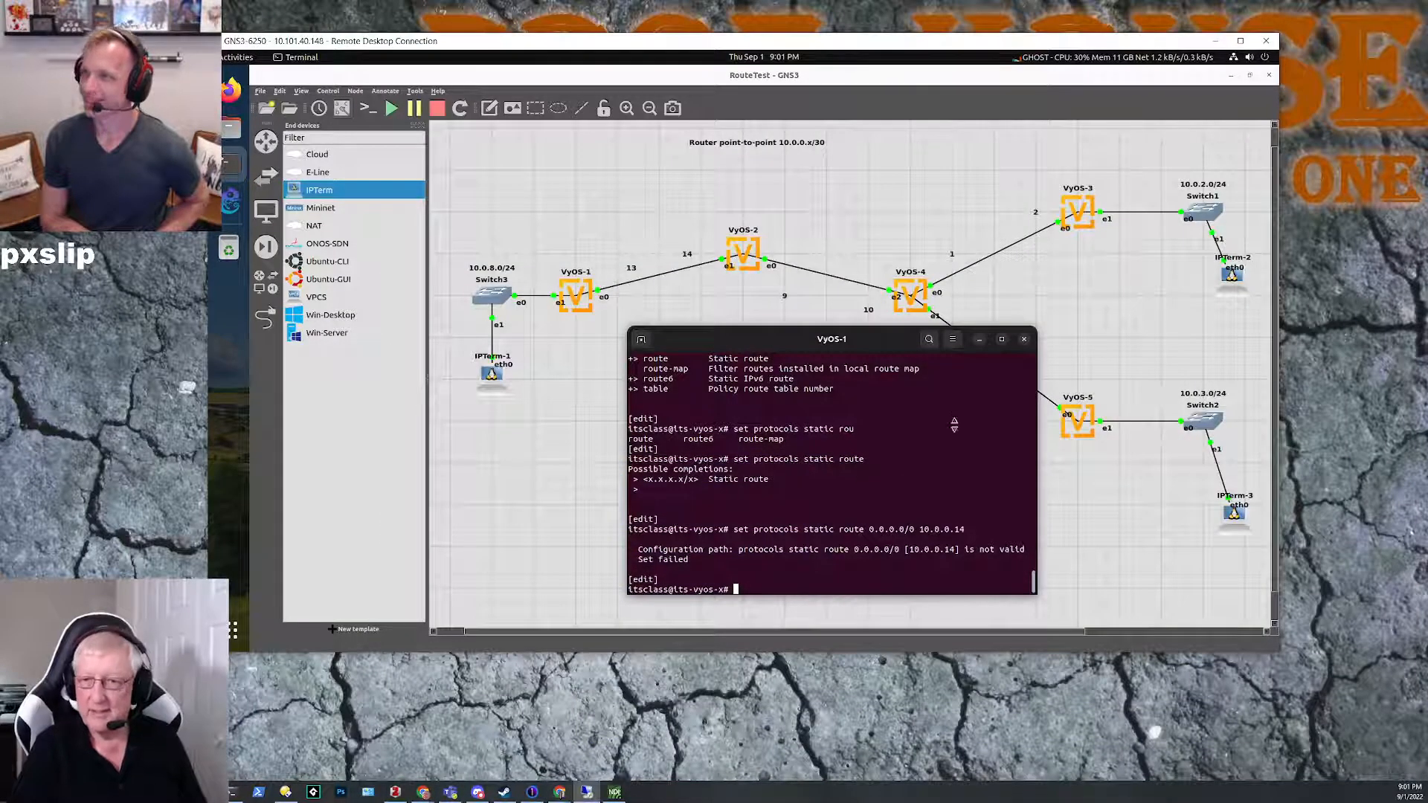
# Step: Set the default route on VyOS-1 with set protocols static route 0.0.0.0/0 next-hop 10.0.0.14
pyautogui.press('Up')
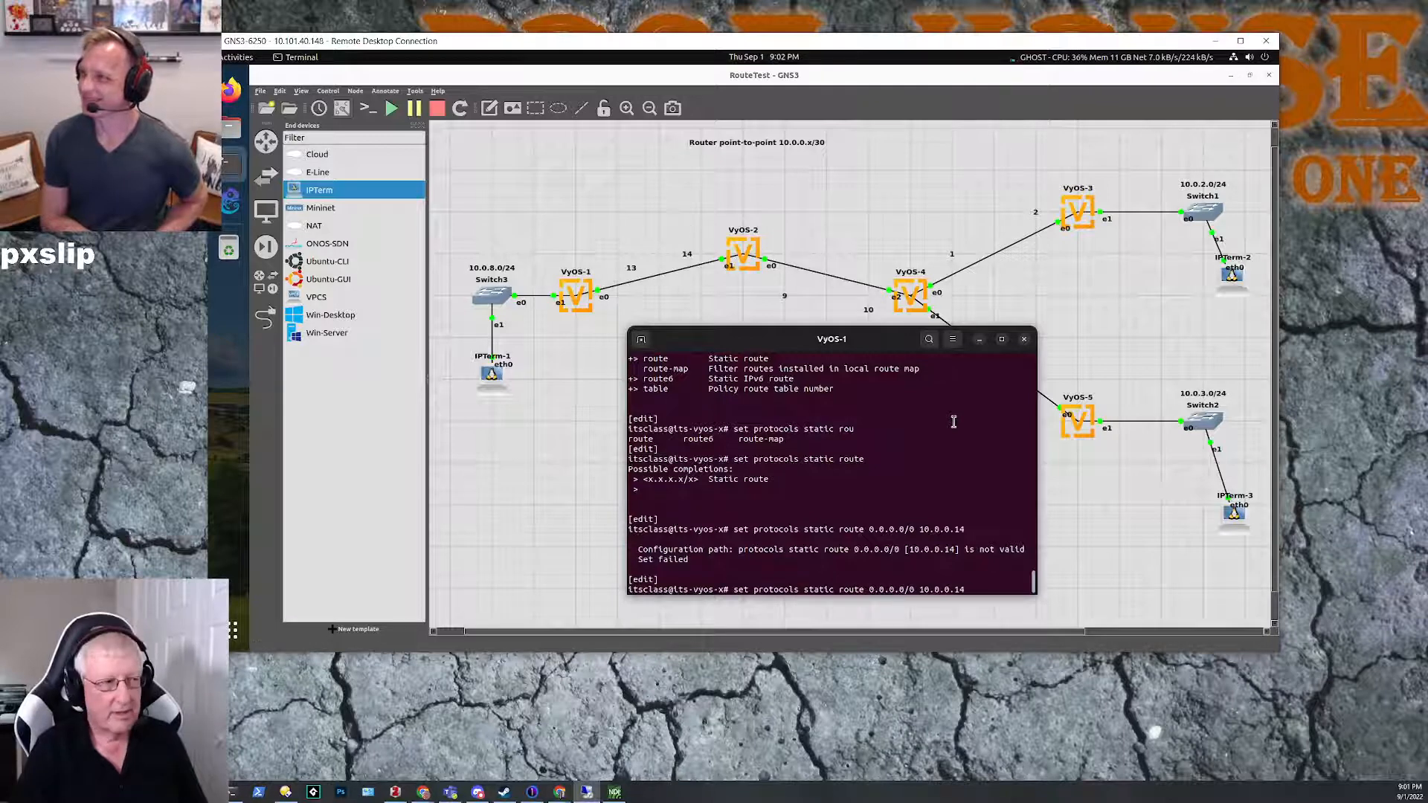
pyautogui.press('Left')
pyautogui.press('Left')
pyautogui.press('Left')
pyautogui.press('Left')
pyautogui.press('Left')
pyautogui.press('Left')
pyautogui.press('Left')
pyautogui.press('Left')
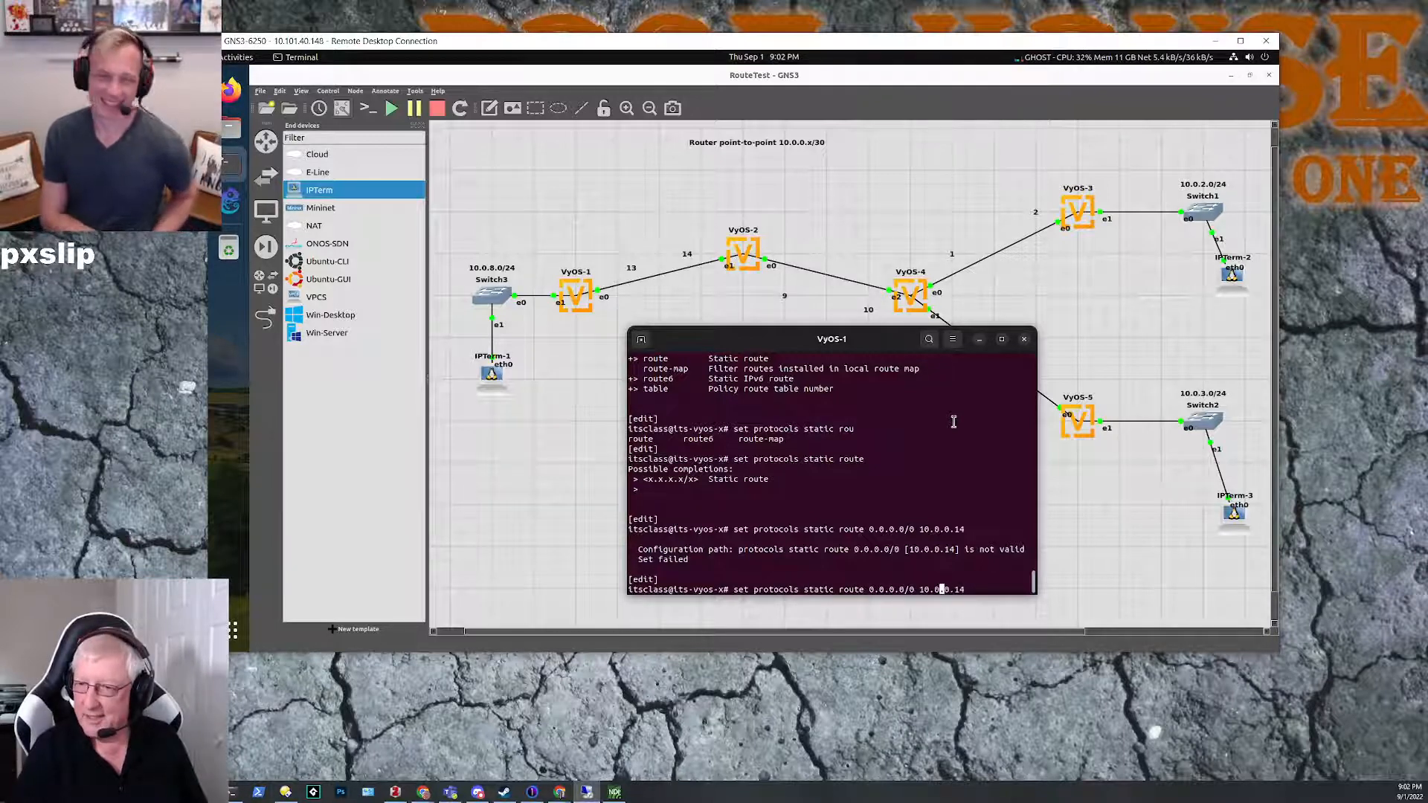
pyautogui.write('next-hop')
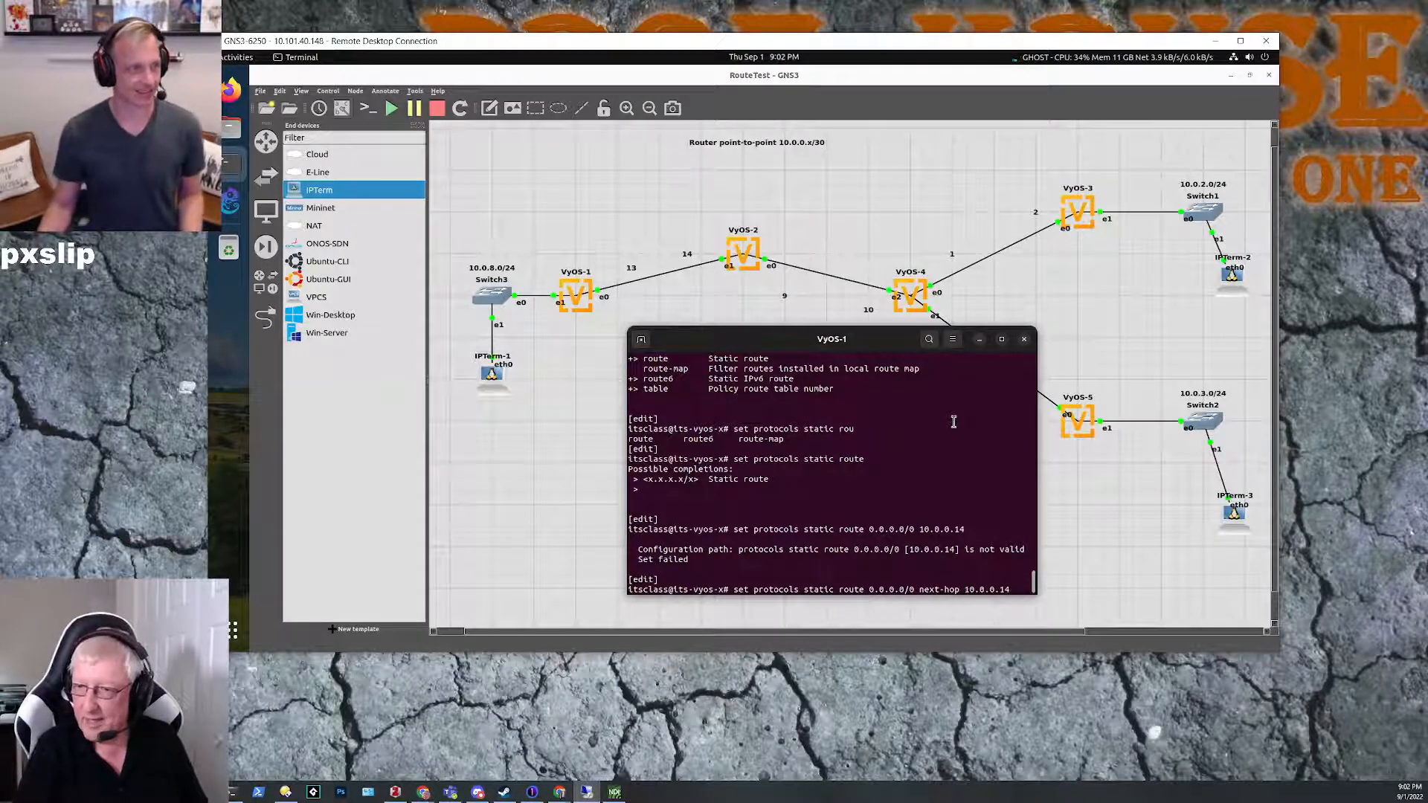
pyautogui.press('Return')
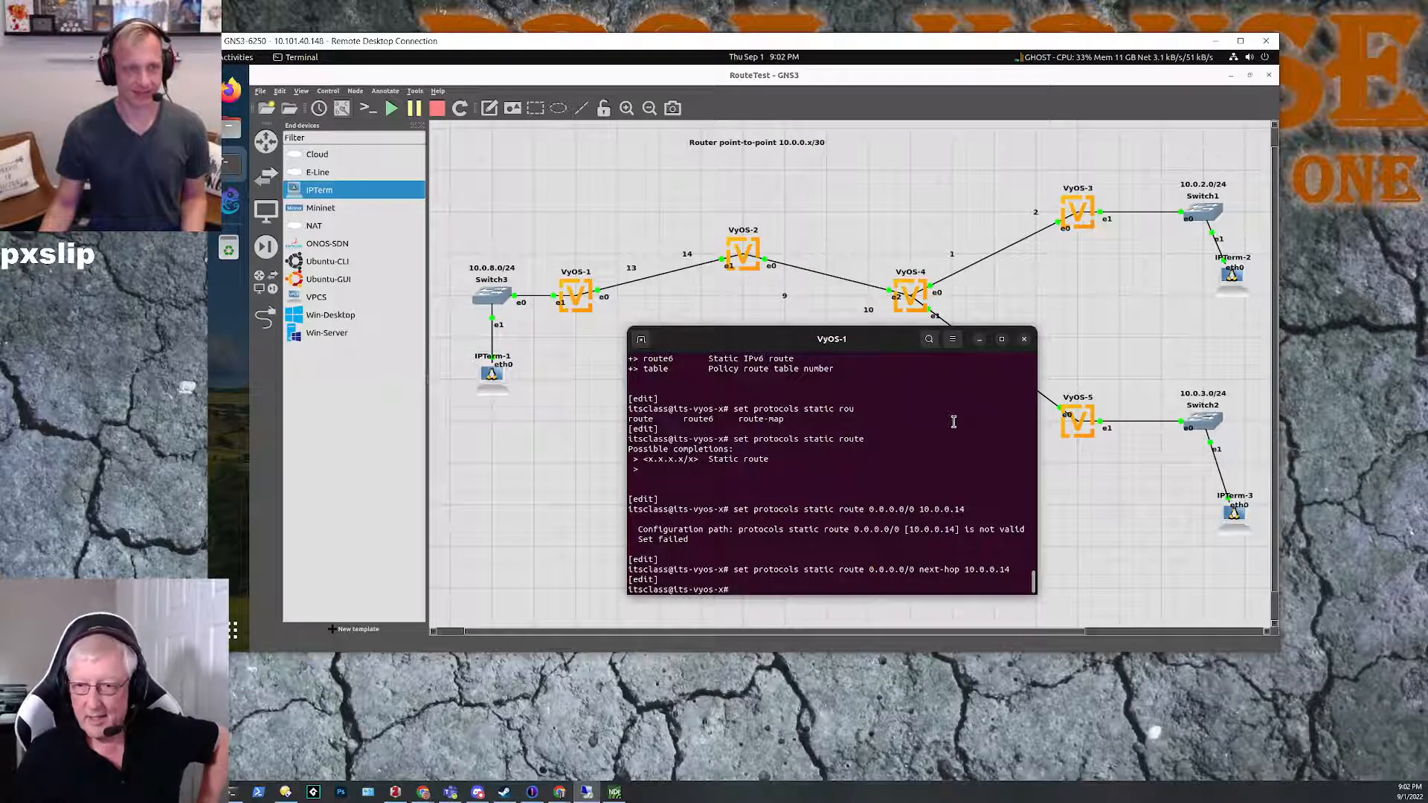
# Step: Commit the configuration on VyOS-1 and exit configuration mode
pyautogui.write('commit')
pyautogui.press('Return')
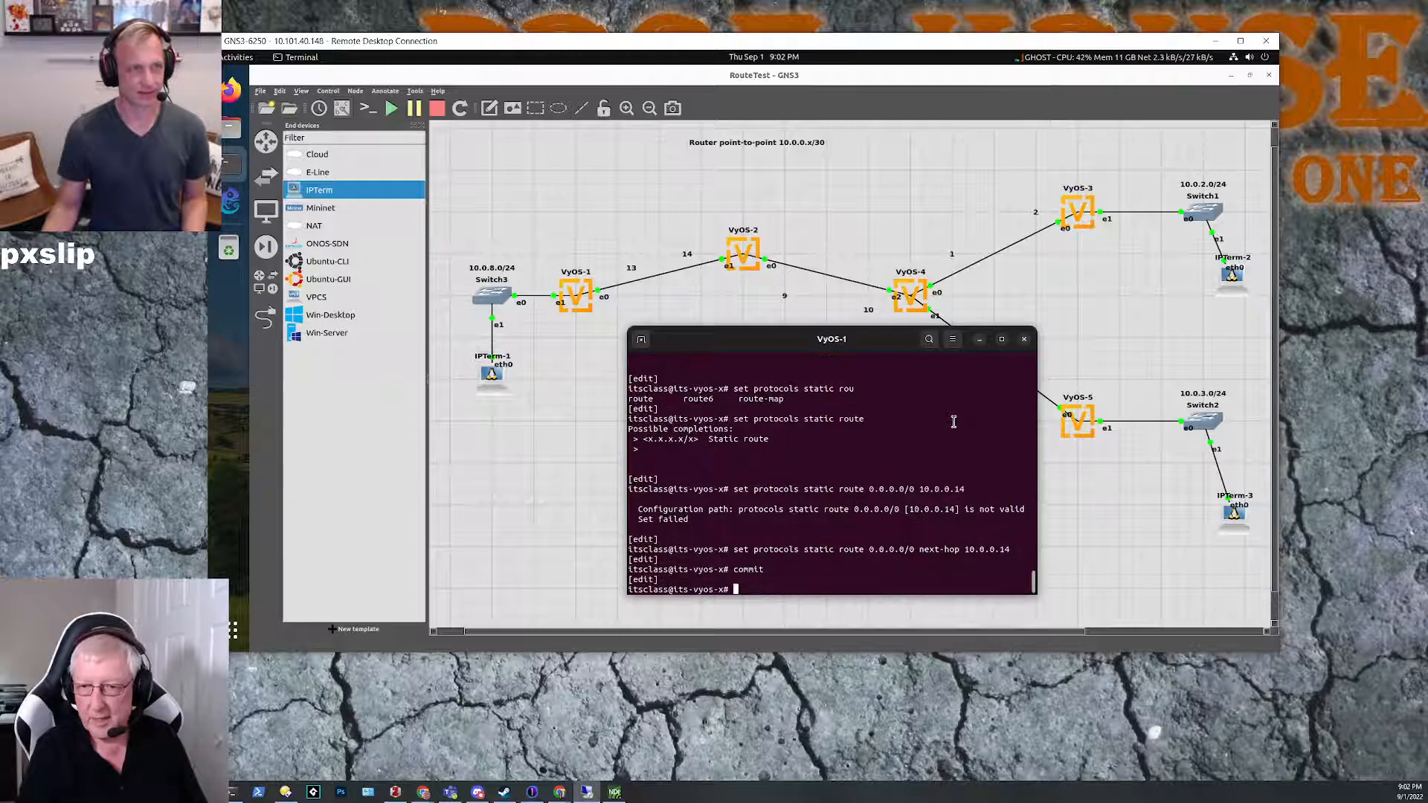
pyautogui.write('exit')
pyautogui.press('Return')
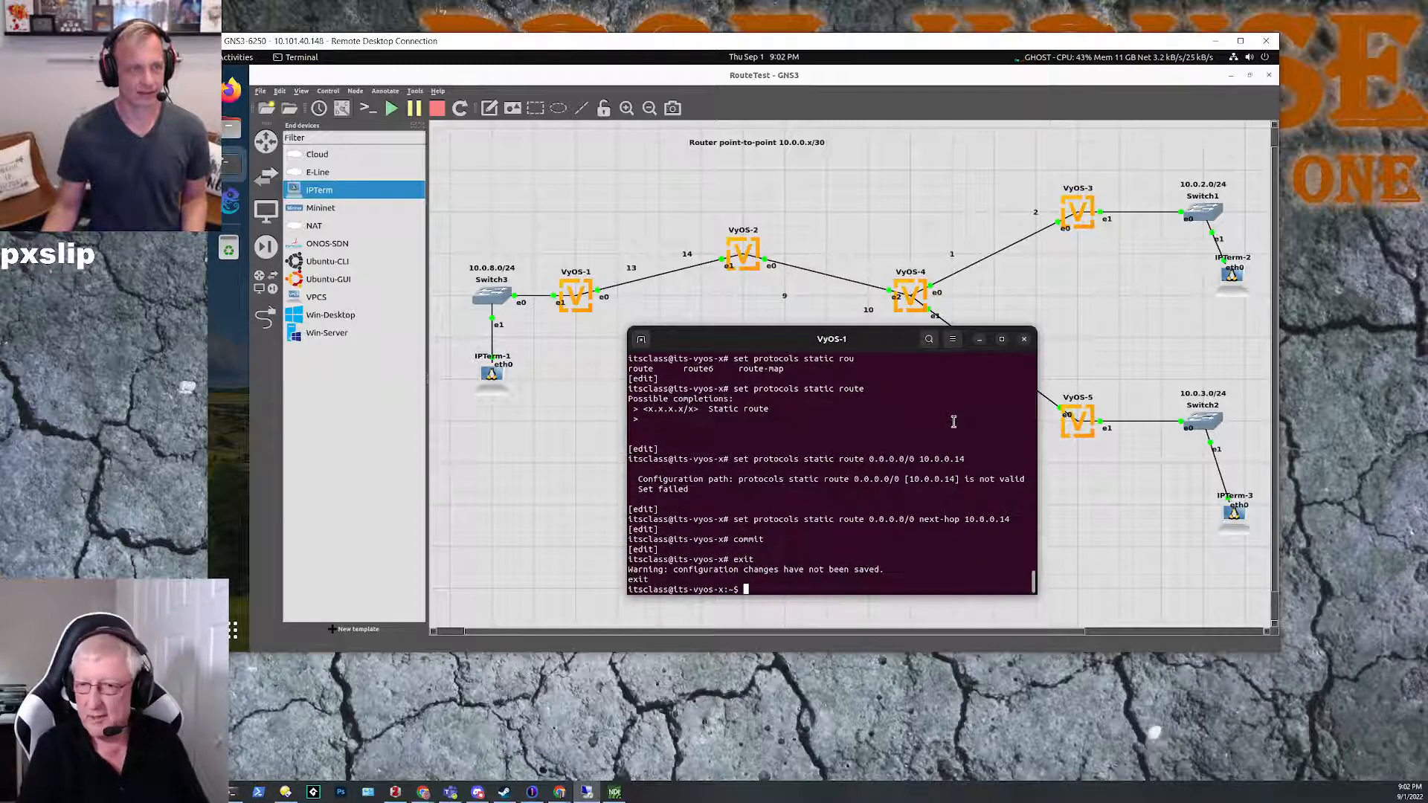
# Step: Try to display the static routes on VyOS-1 with show protocols static ROU, and again with rou in lowercase
pyautogui.write('show pr')
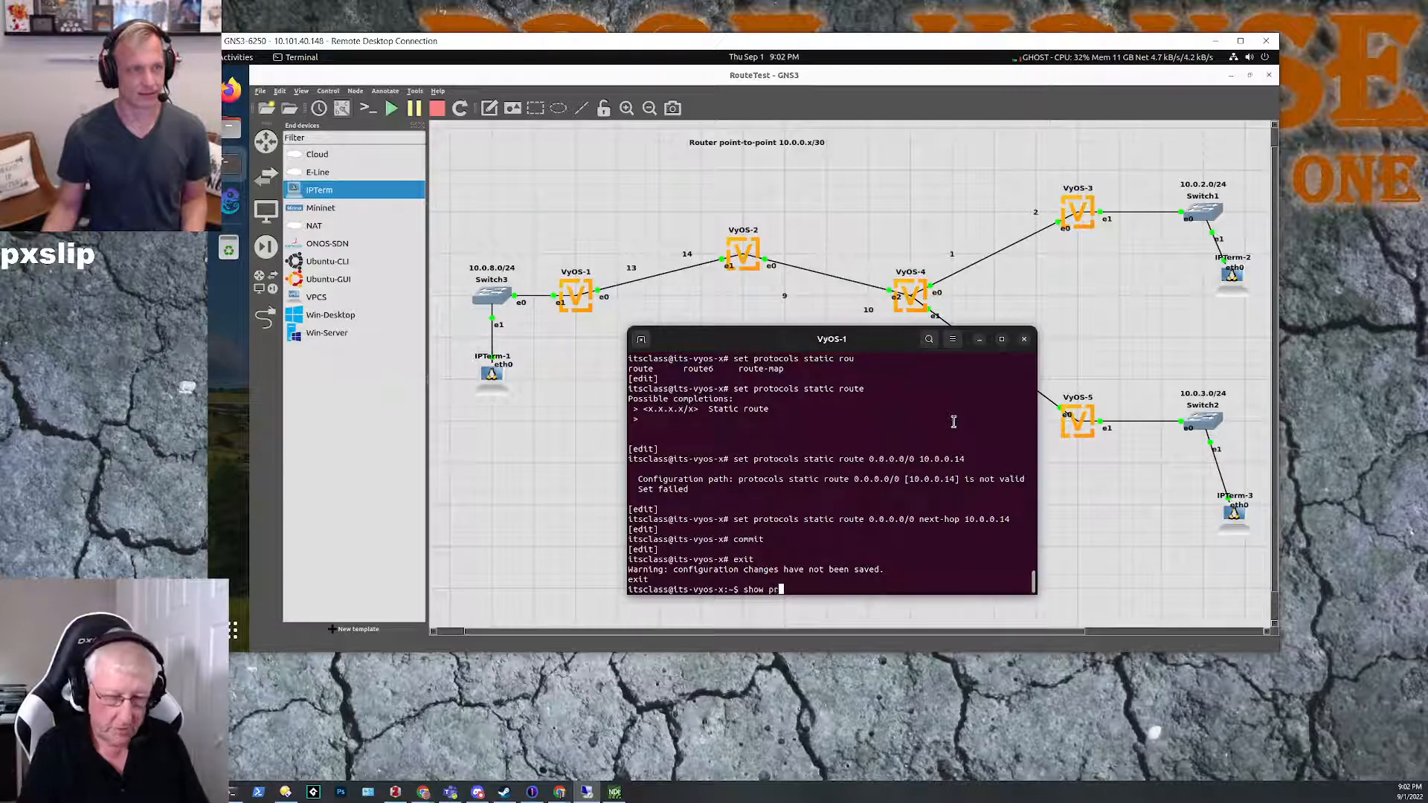
pyautogui.write('otocols st')
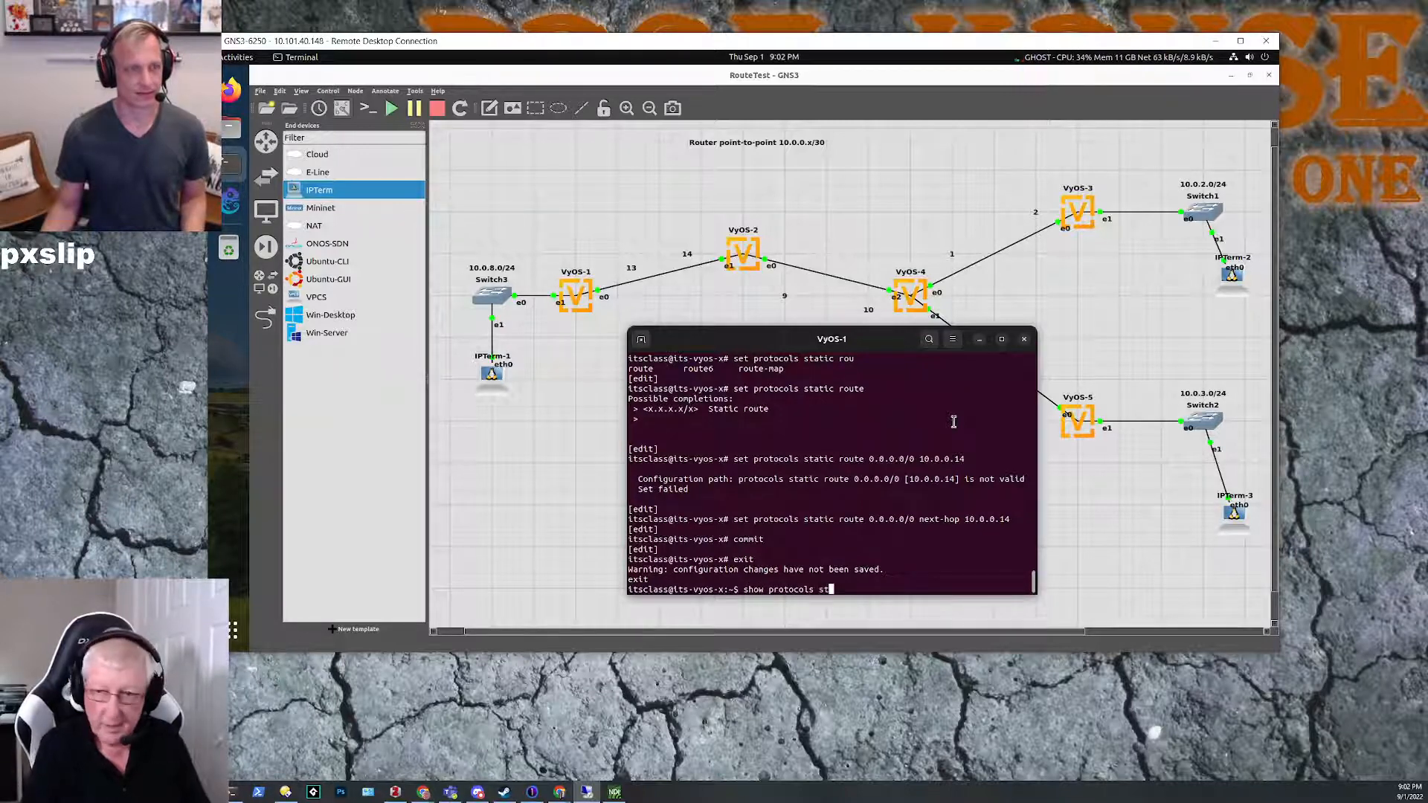
pyautogui.write('atic ROU')
pyautogui.press('Return')
pyautogui.press('Up')
pyautogui.press('BackSpace')
pyautogui.press('BackSpace')
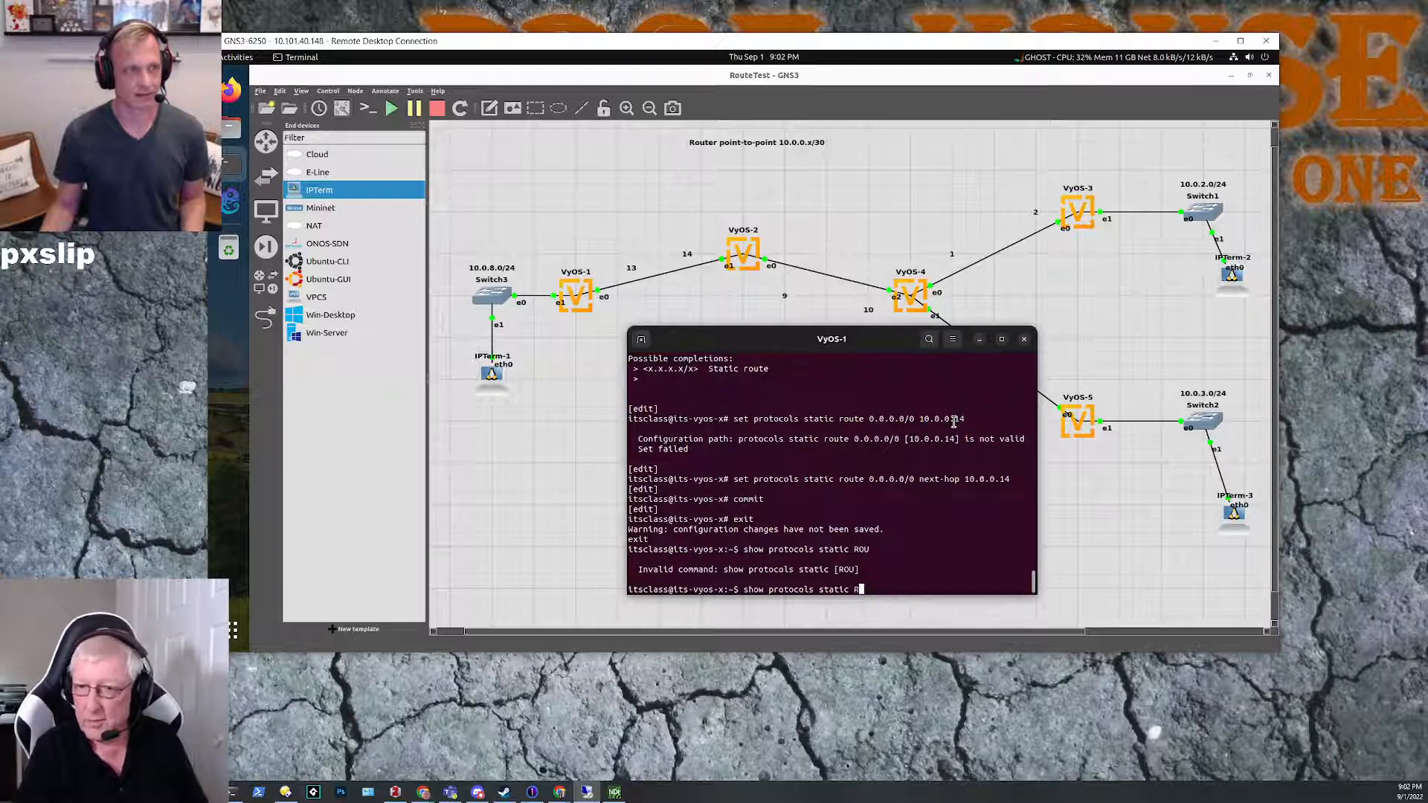
pyautogui.press('BackSpace')
pyautogui.write('rou')
pyautogui.press('Return')
# Step: List the possible completions for show protocols on VyOS-1, and try running show protocols static
pyautogui.press('Up')
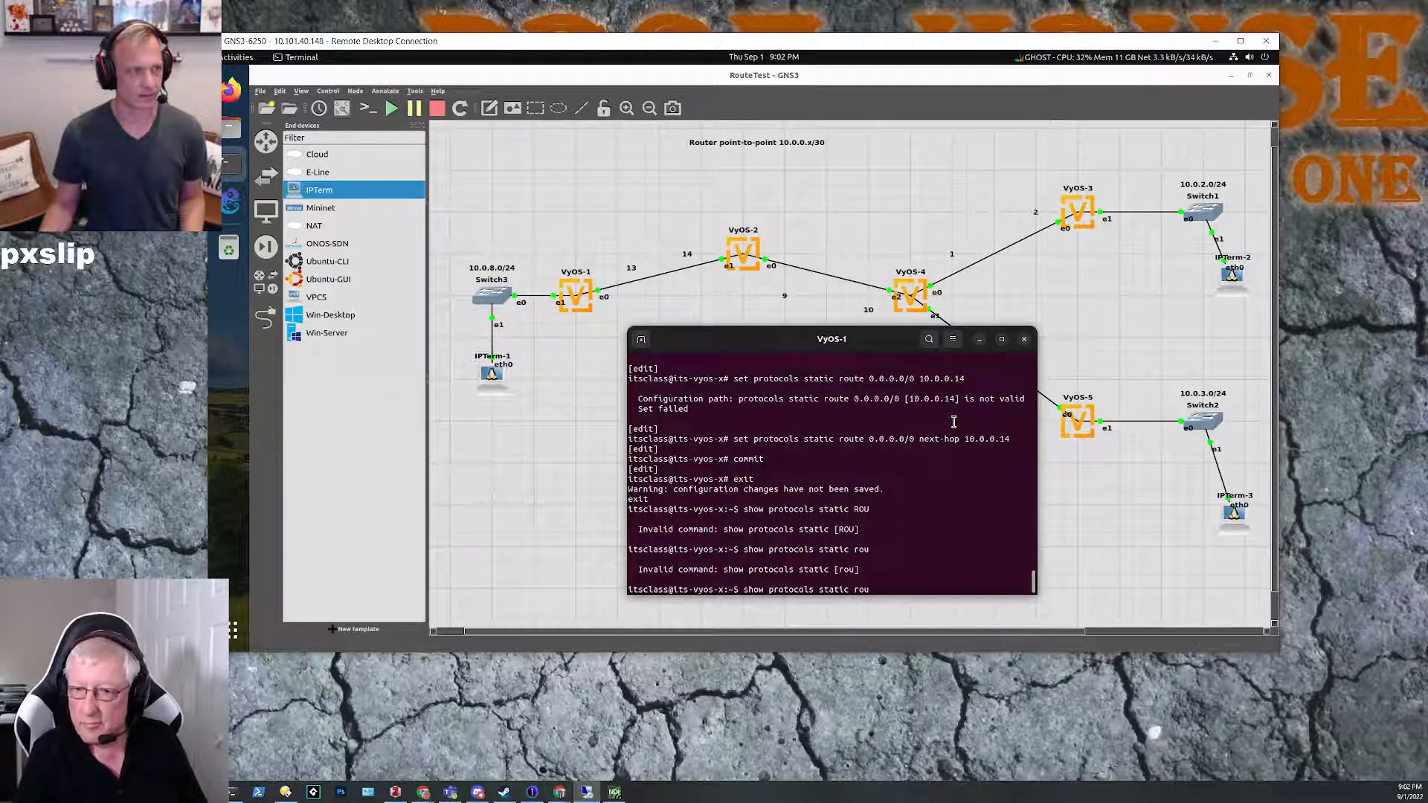
pyautogui.press('BackSpace')
pyautogui.press('BackSpace')
pyautogui.press('BackSpace')
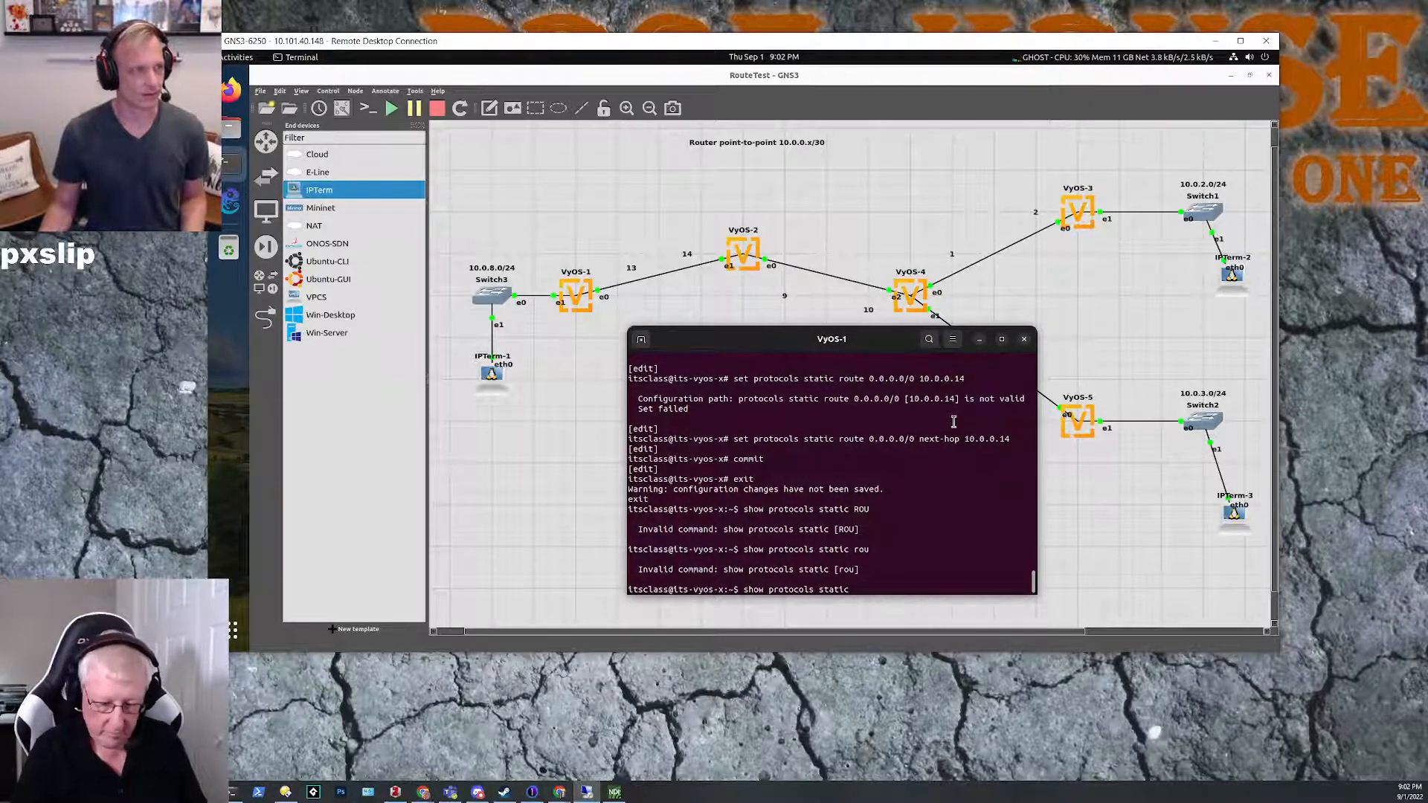
pyautogui.press('BackSpace')
pyautogui.press('BackSpace')
pyautogui.press('BackSpace')
pyautogui.press('BackSpace')
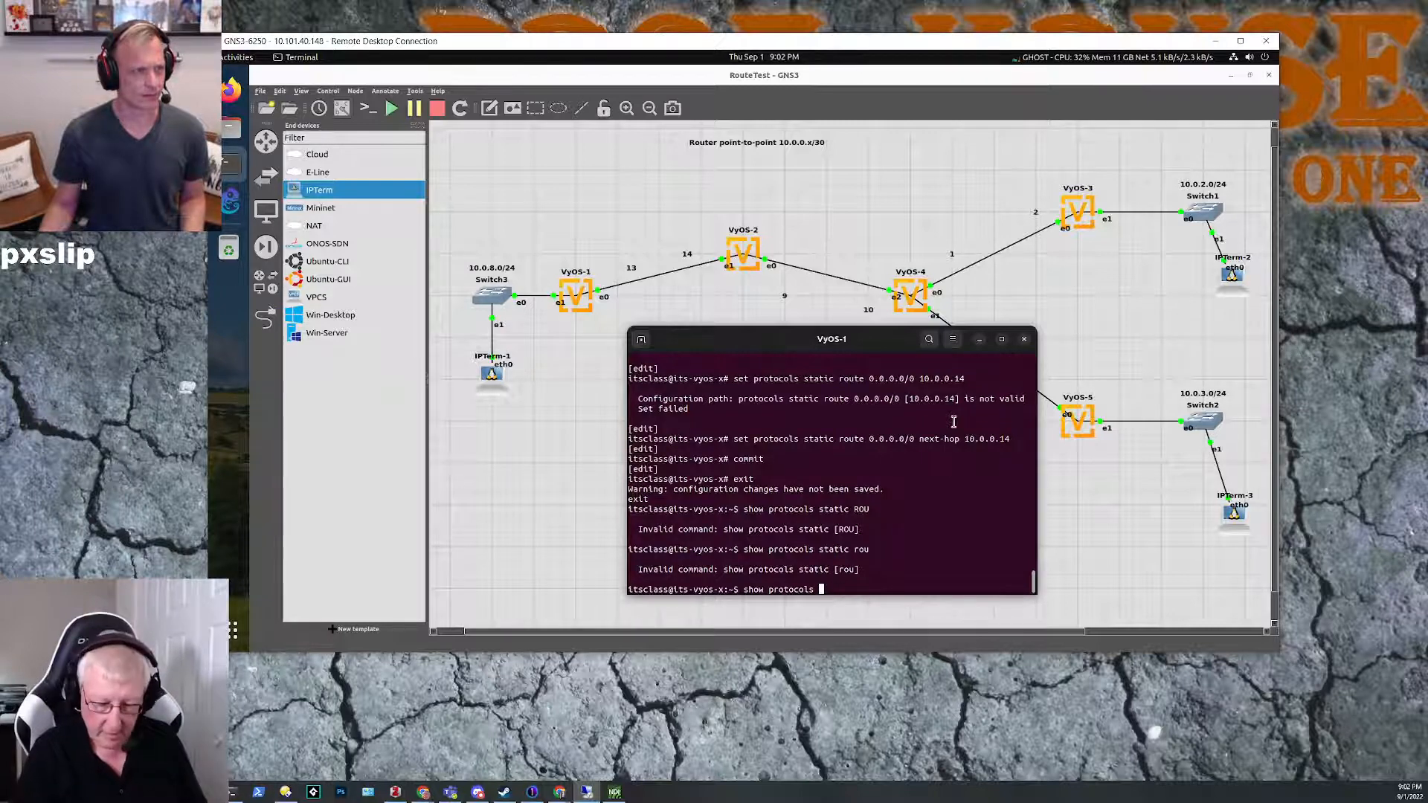
pyautogui.press('?')
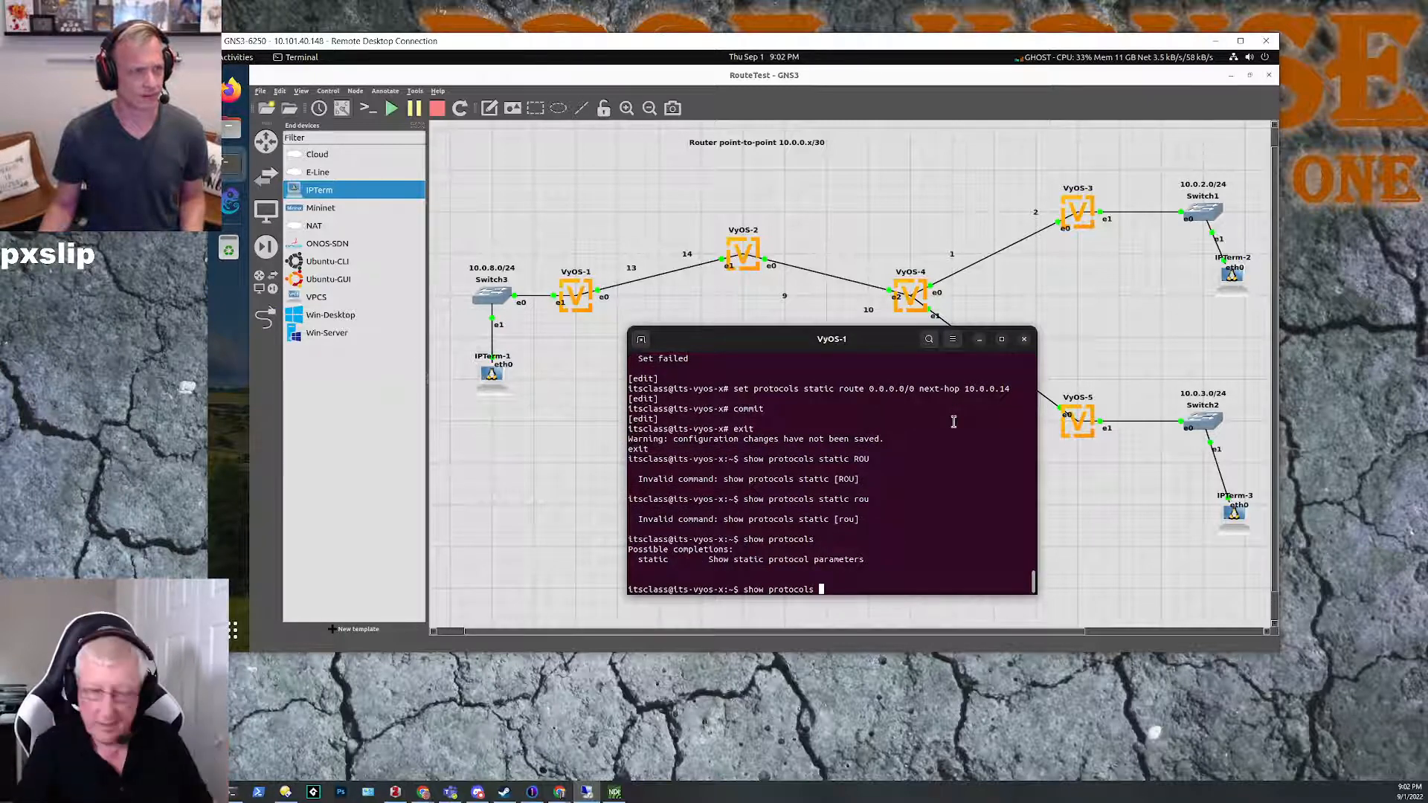
pyautogui.write('static')
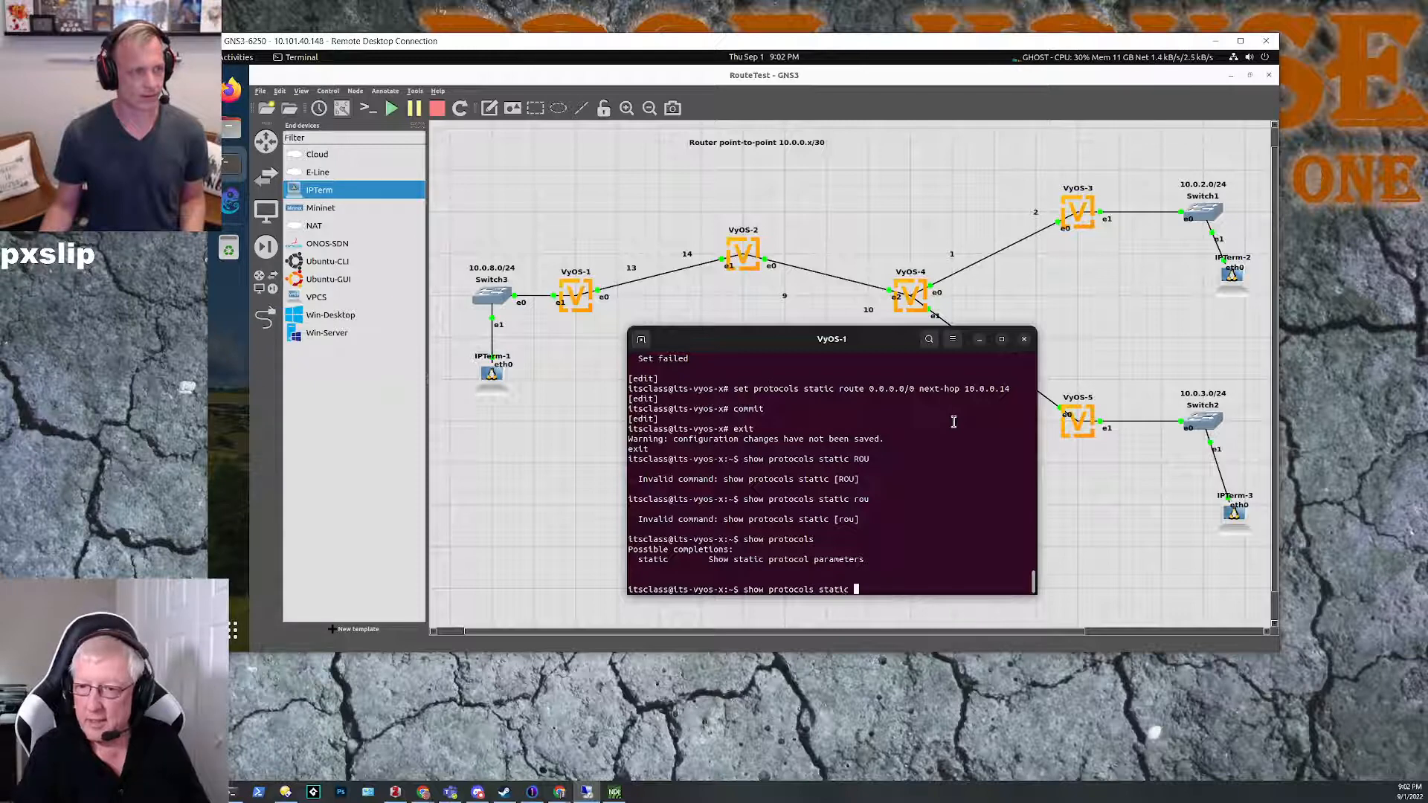
pyautogui.press('Return')
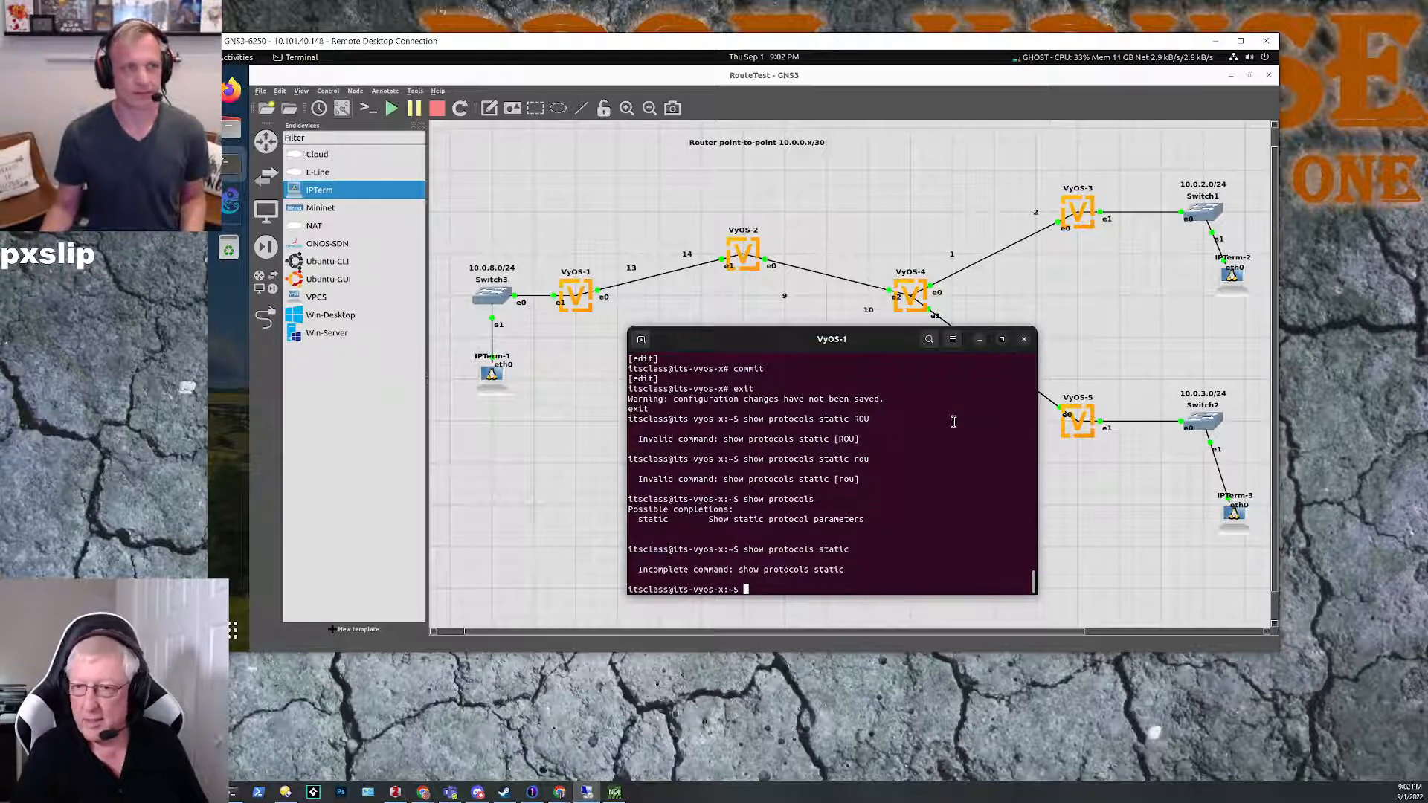
# Step: List the possible completions for show protocols static on VyOS-1, and page through the completions for show
pyautogui.press('Up')
pyautogui.press('?')
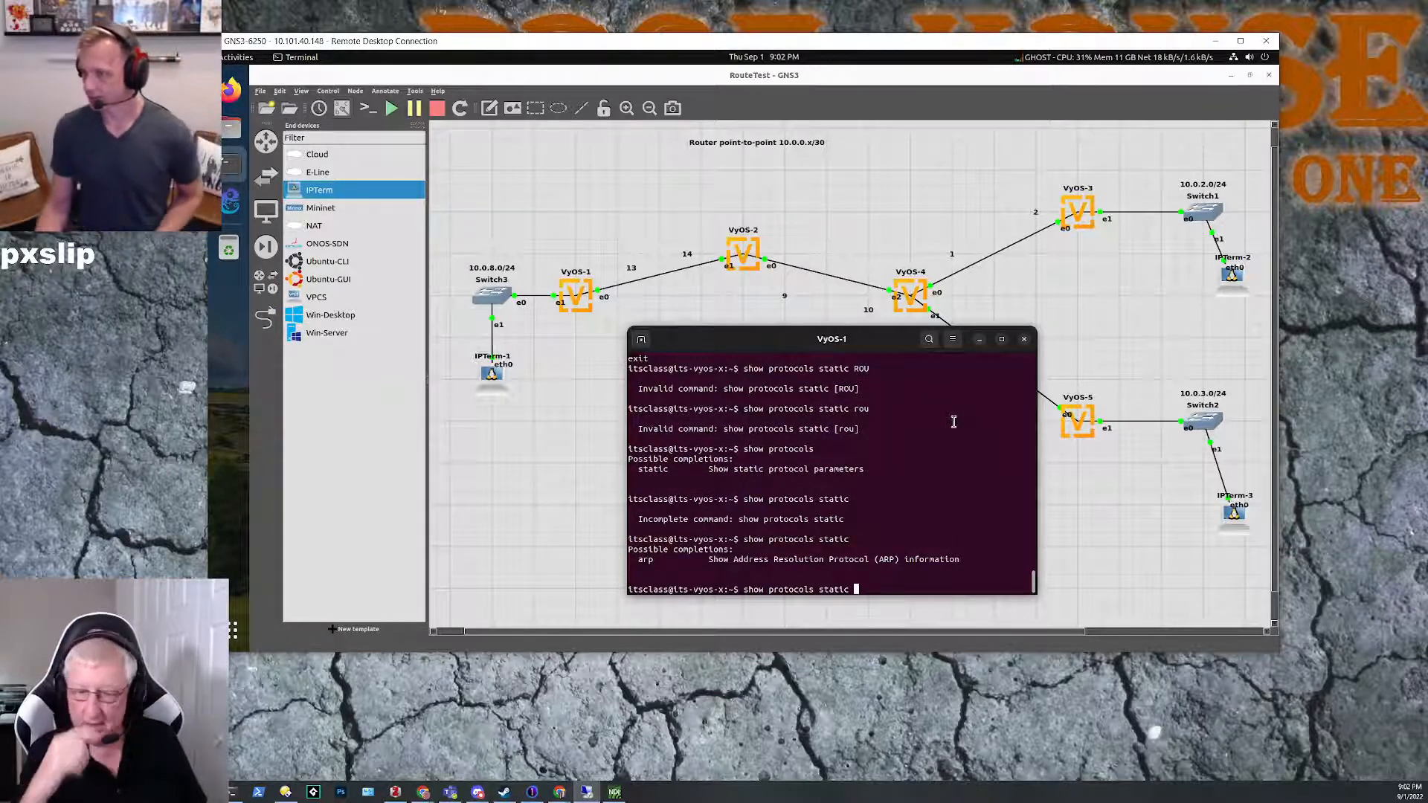
pyautogui.press('BackSpace')
pyautogui.press('BackSpace')
pyautogui.press('BackSpace')
pyautogui.press('BackSpace')
pyautogui.press('BackSpace')
pyautogui.press('BackSpace')
pyautogui.press('BackSpace')
pyautogui.press('BackSpace')
pyautogui.press('BackSpace')
pyautogui.press('BackSpace')
pyautogui.press('BackSpace')
pyautogui.press('BackSpace')
pyautogui.press('BackSpace')
pyautogui.press('BackSpace')
pyautogui.press('BackSpace')
pyautogui.press('BackSpace')
pyautogui.press('BackSpace')
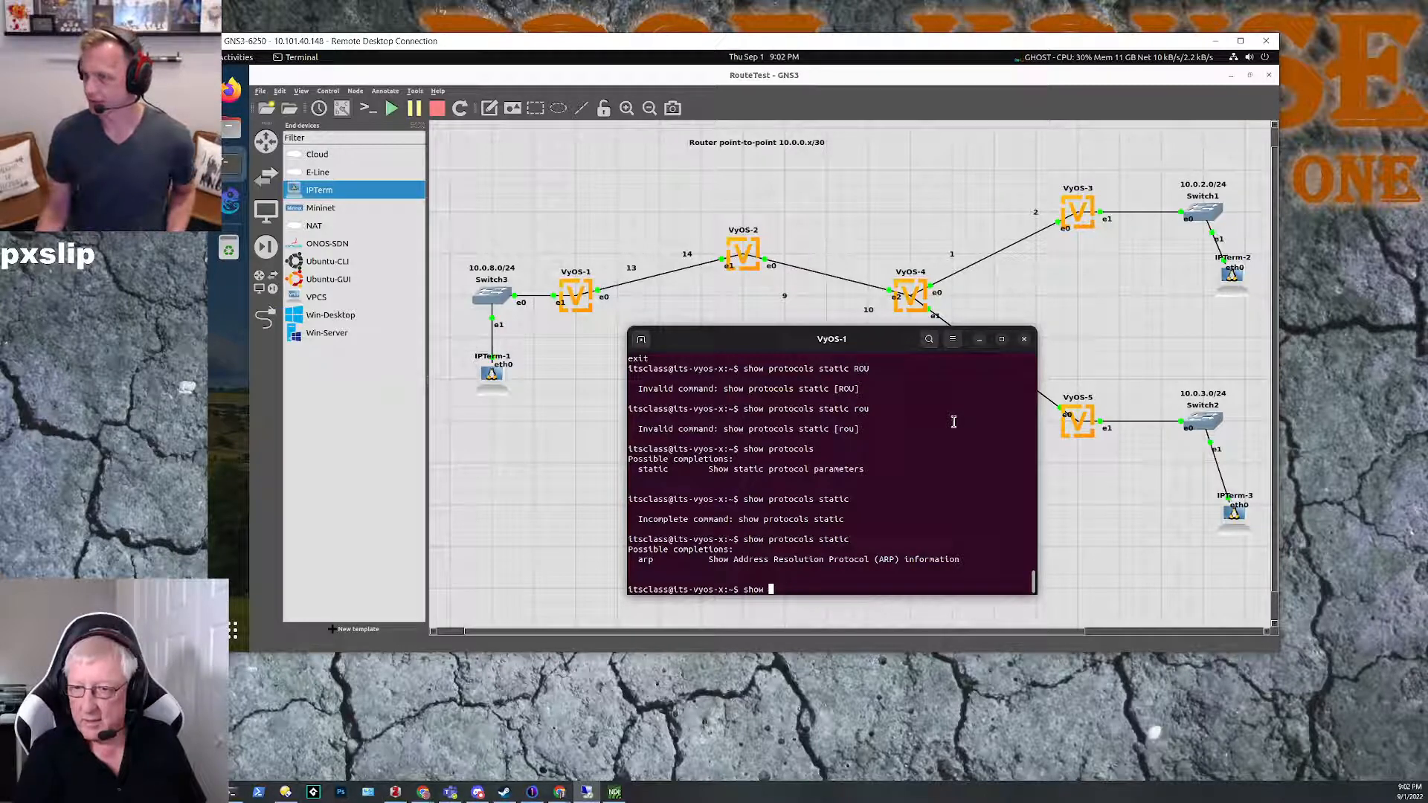
pyautogui.press('Tab')
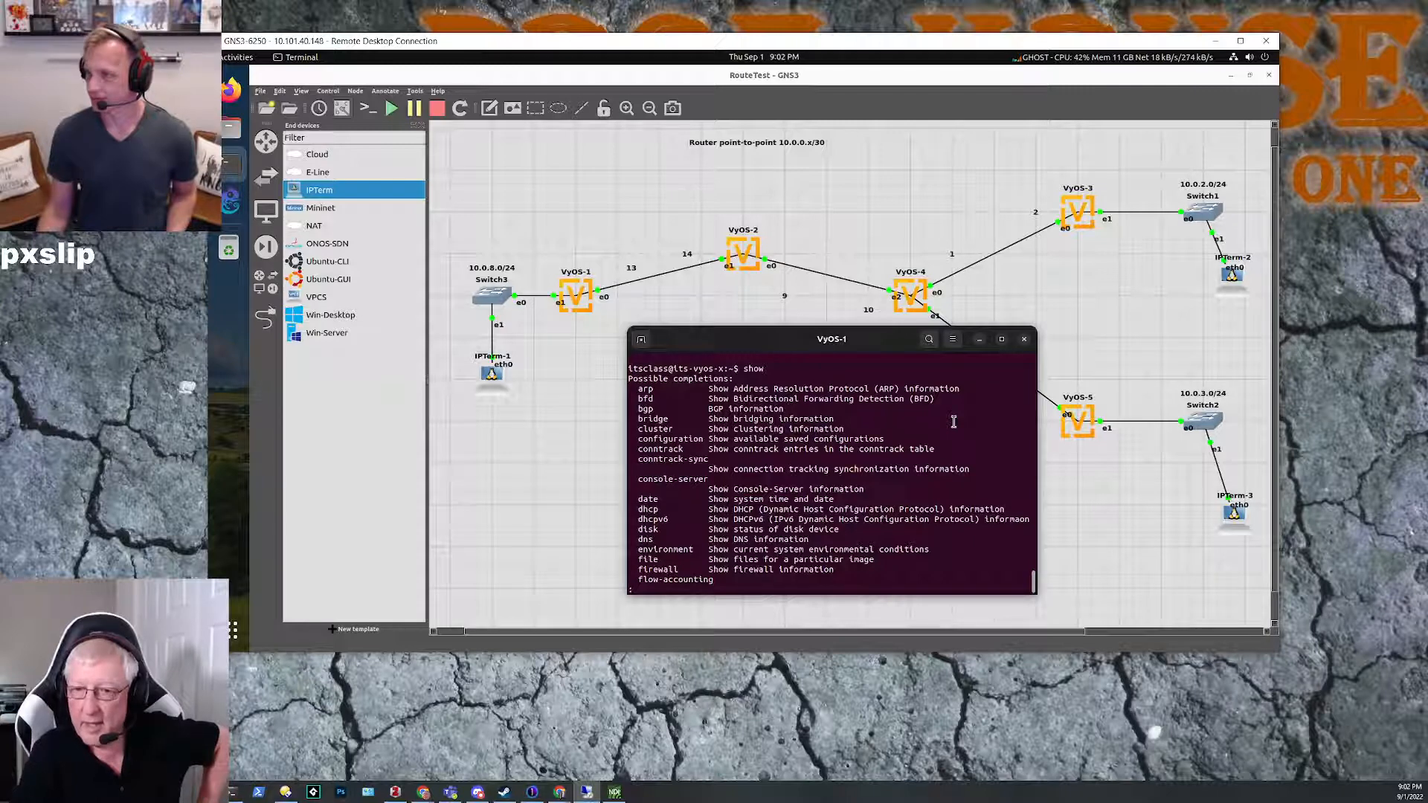
pyautogui.press('space')
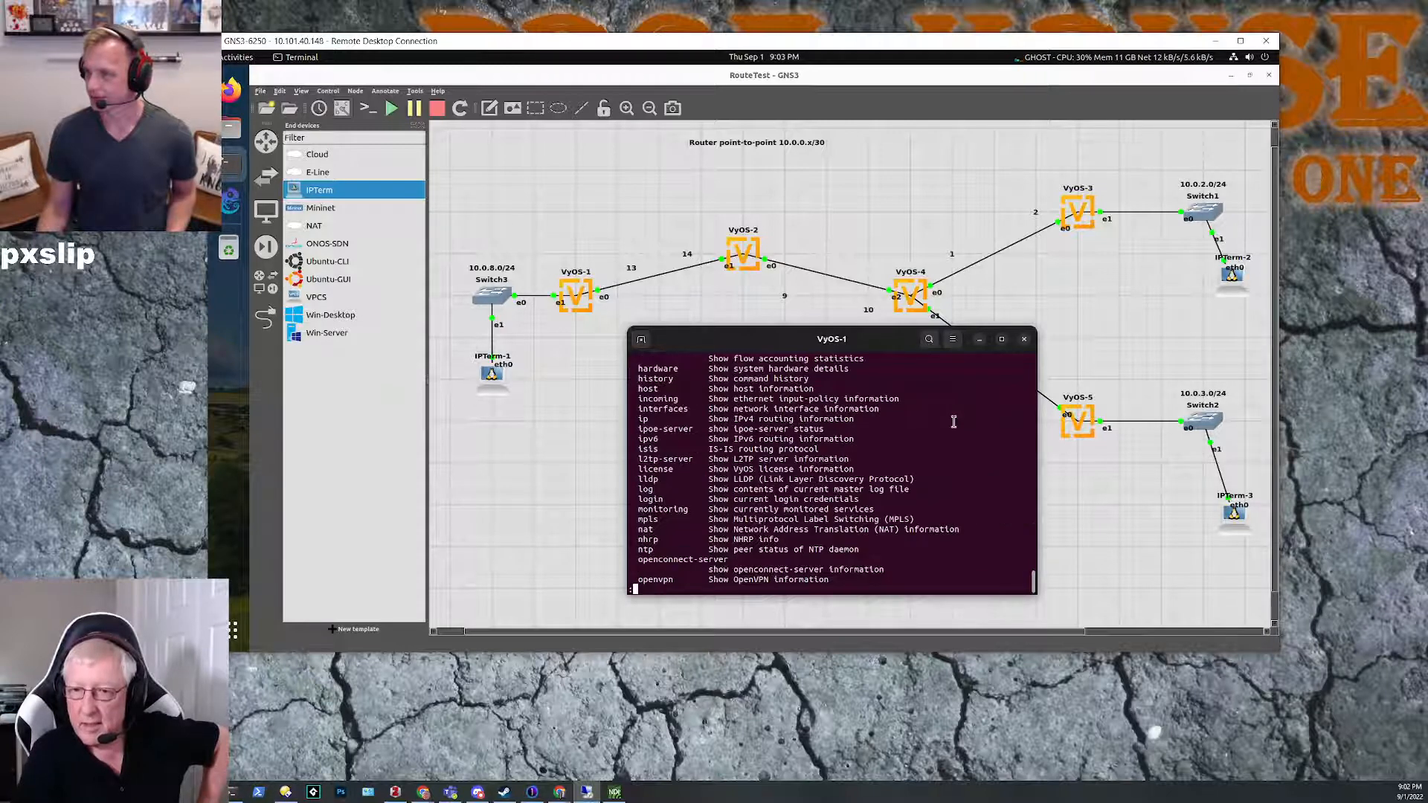
pyautogui.press('space')
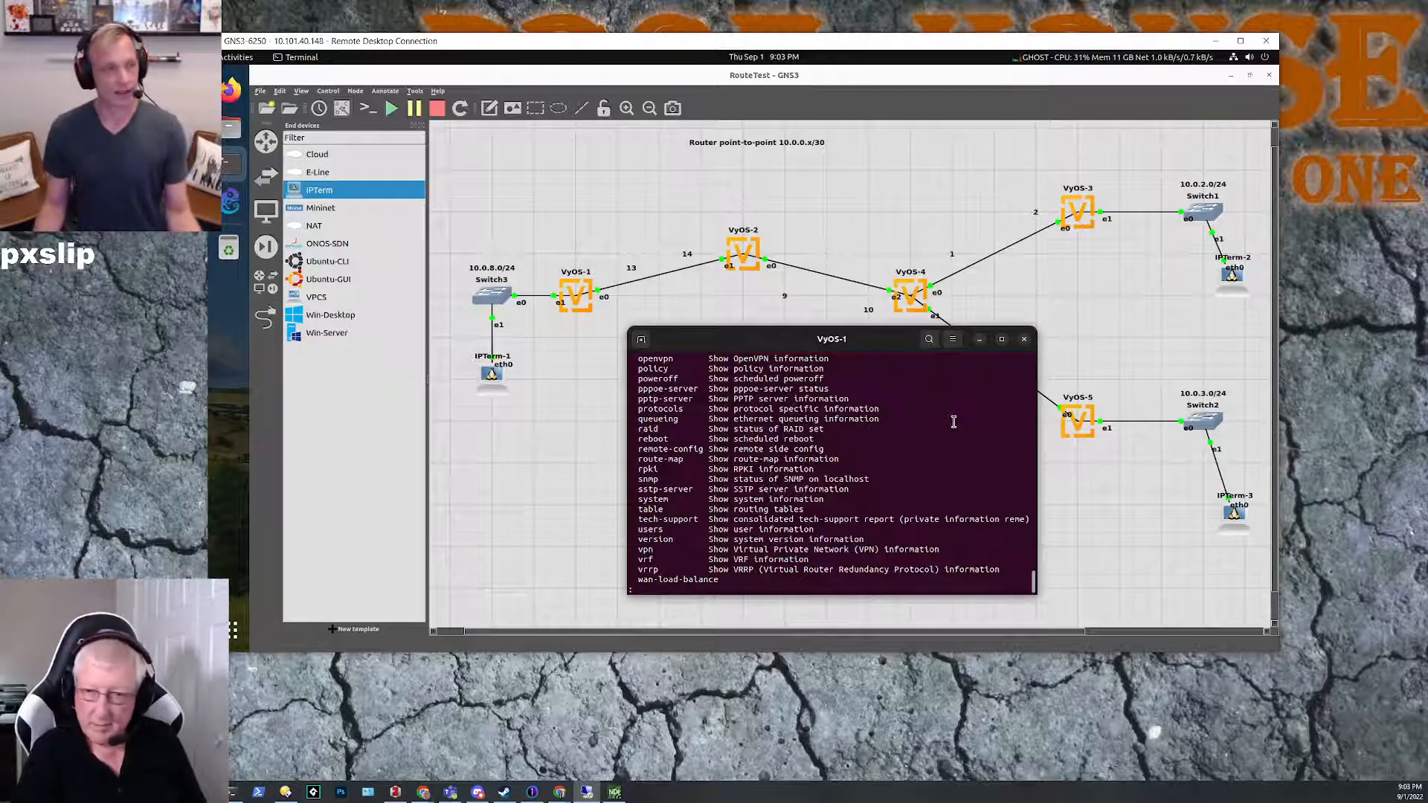
pyautogui.press('q')
pyautogui.press('BackSpace')
pyautogui.press('BackSpace')
pyautogui.press('BackSpace')
pyautogui.press('BackSpace')
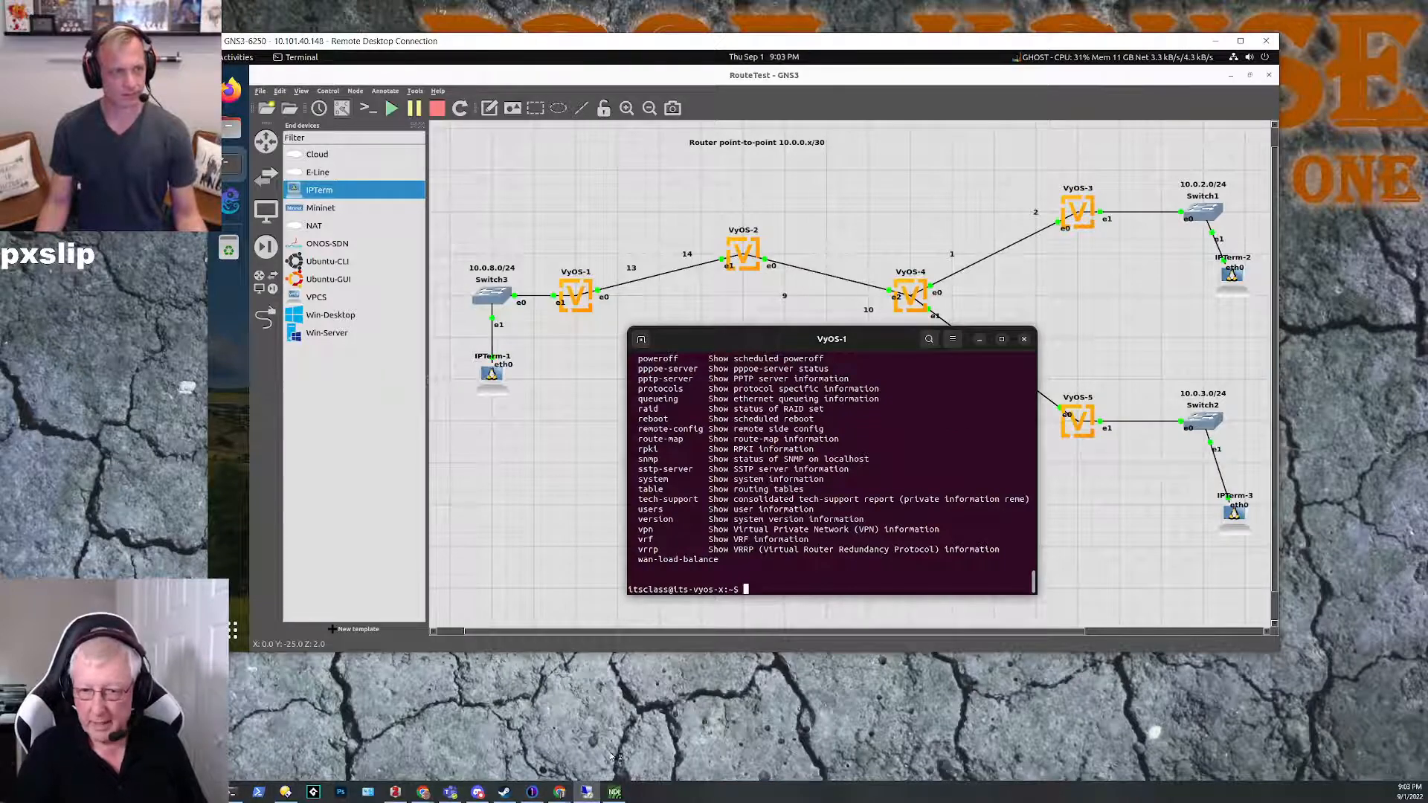
# Step: Switch to the Chrome window with the VyOS documentation and search Google for vyos show route table
pyautogui.click(561, 793)
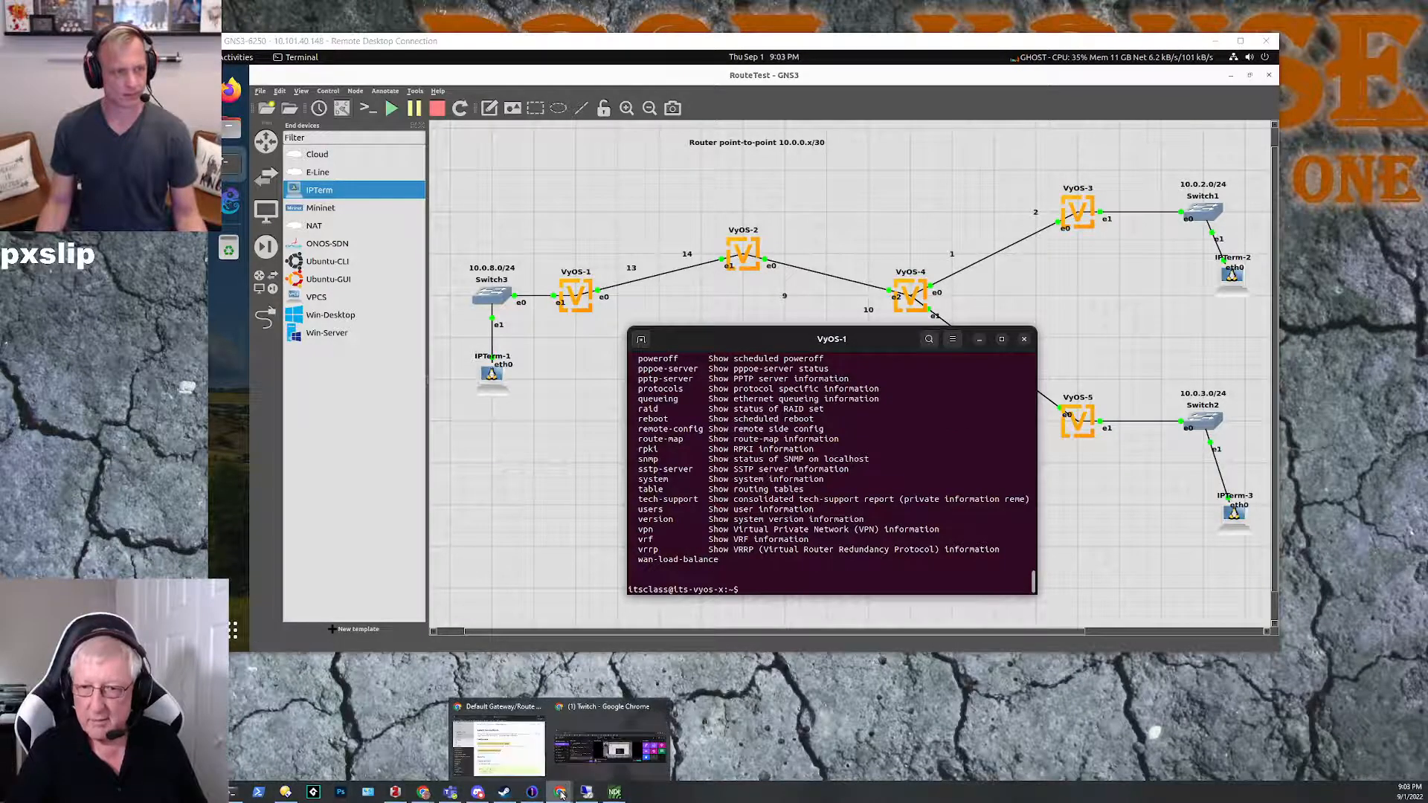
pyautogui.click(513, 751)
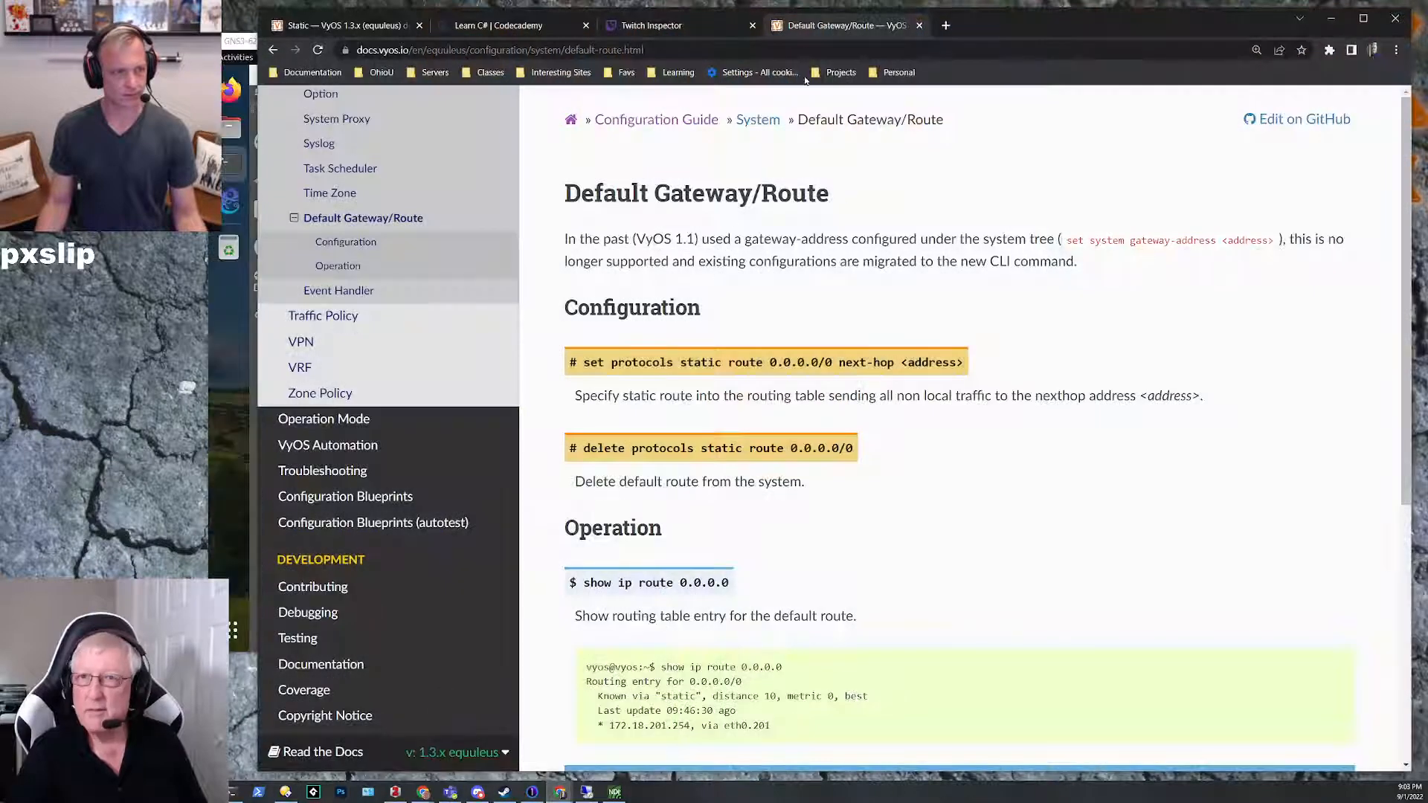
pyautogui.click(756, 50)
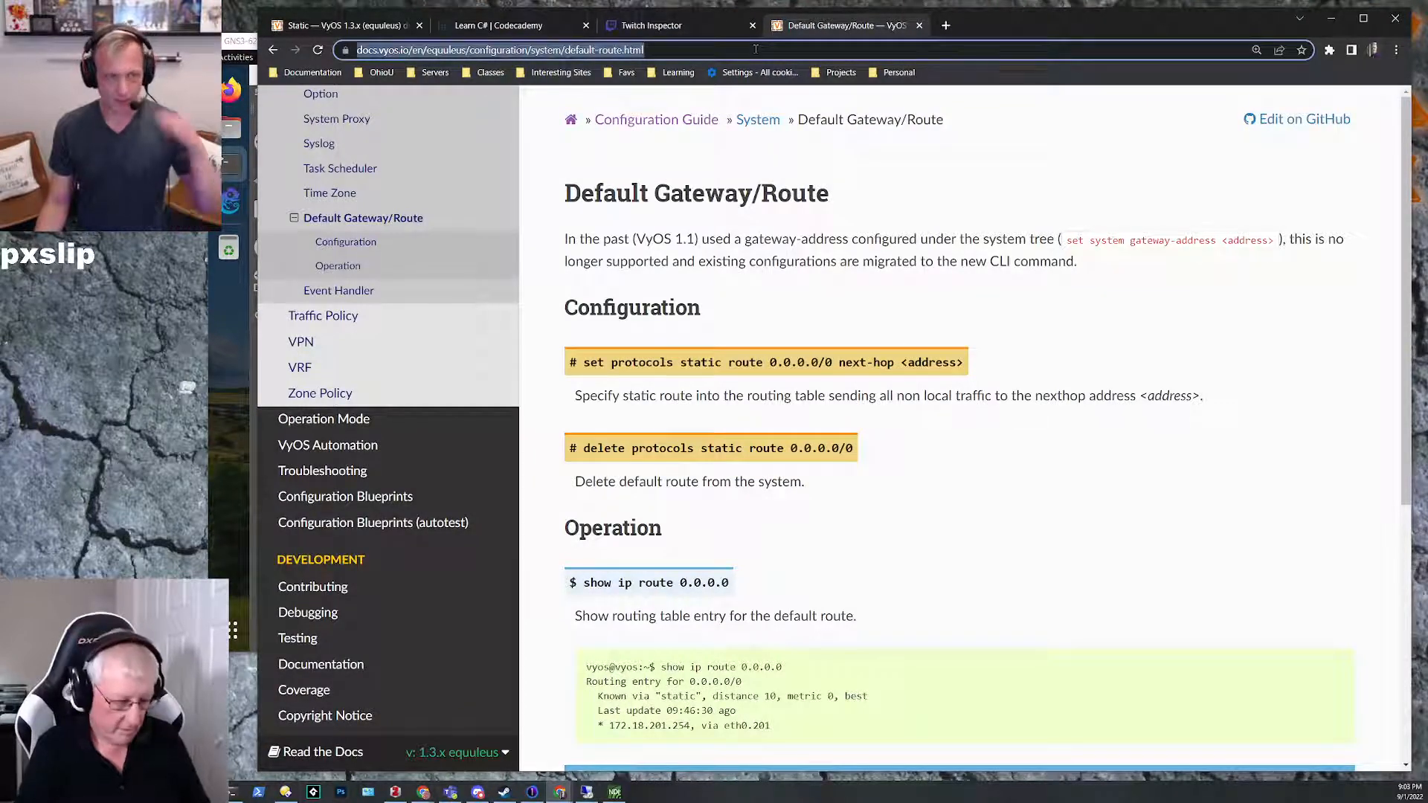
pyautogui.write('vyos ')
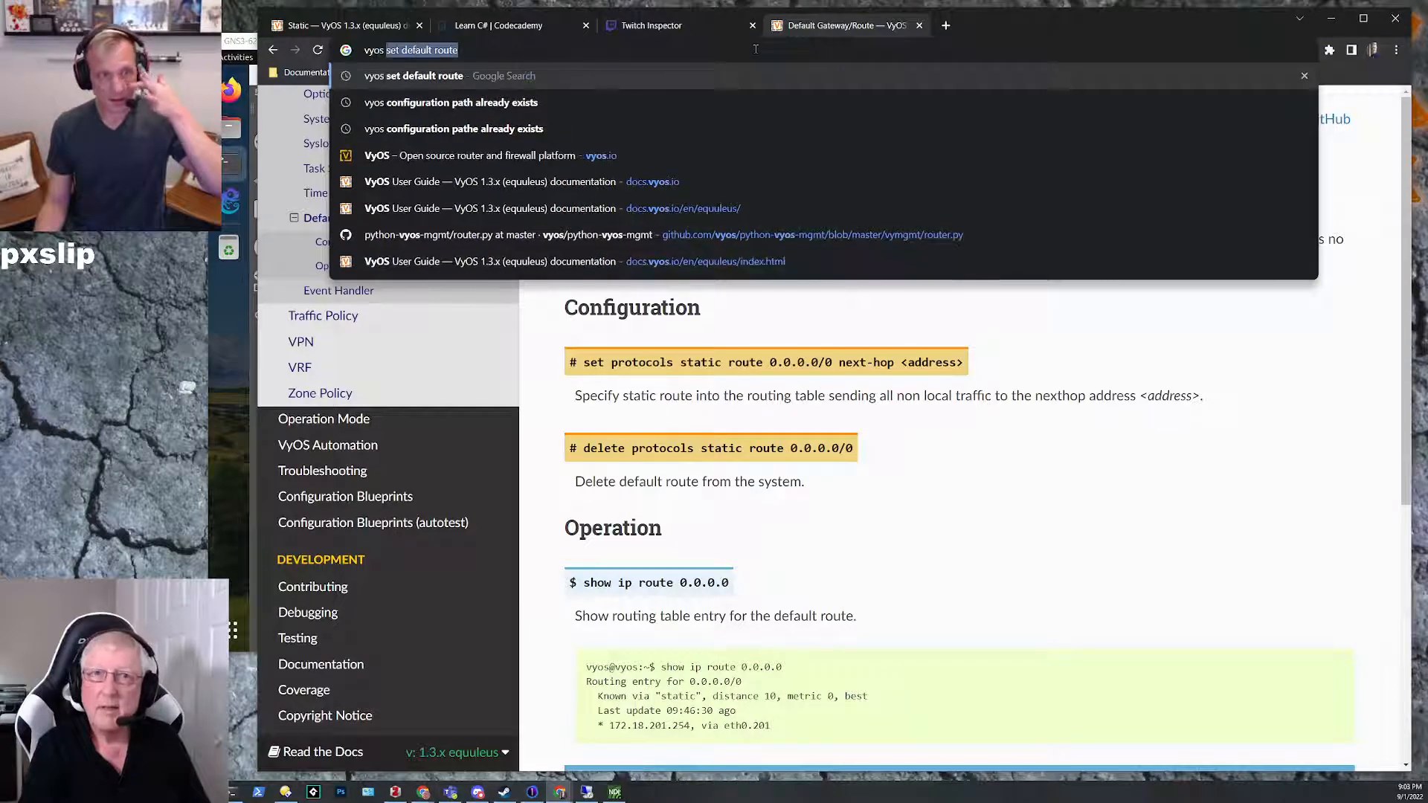
pyautogui.write('show ')
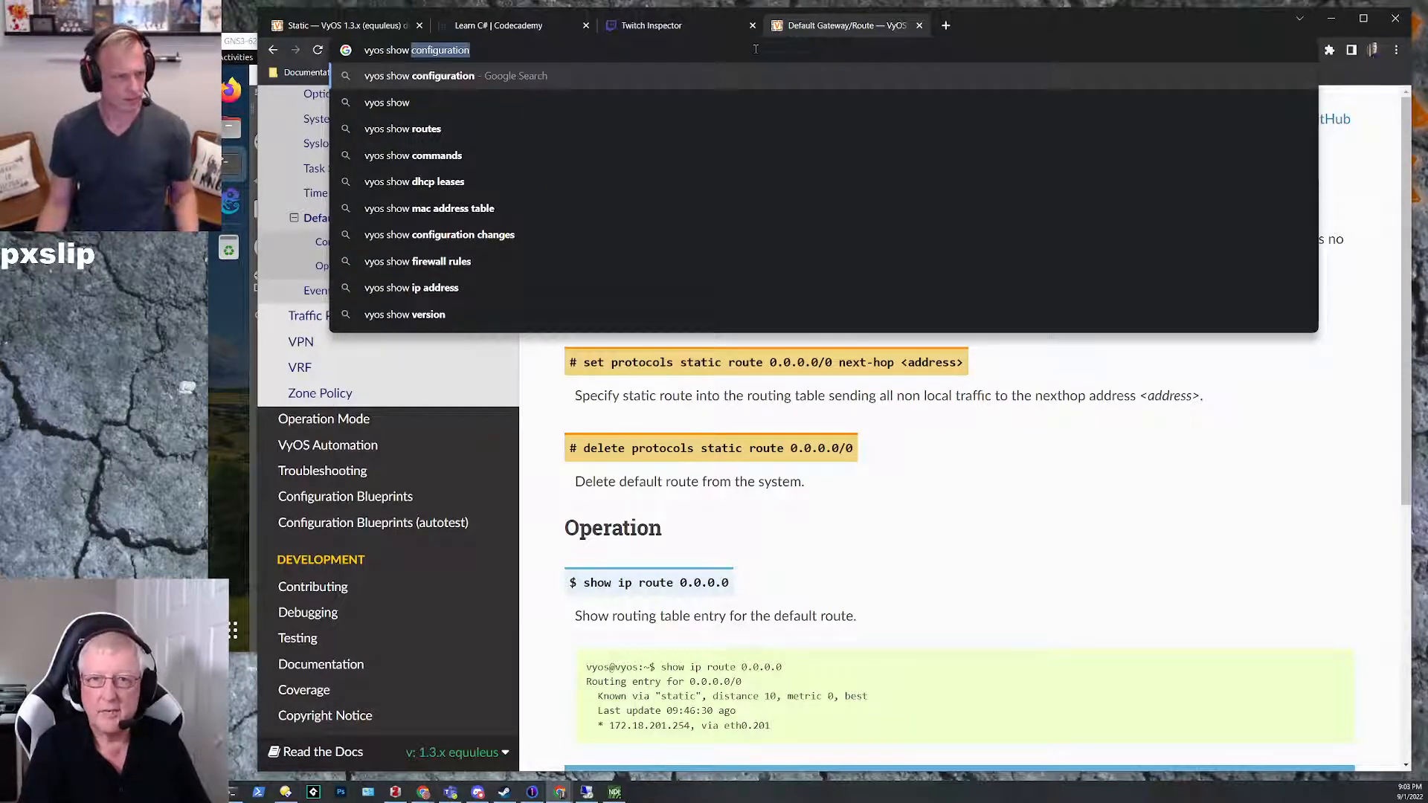
pyautogui.write('route')
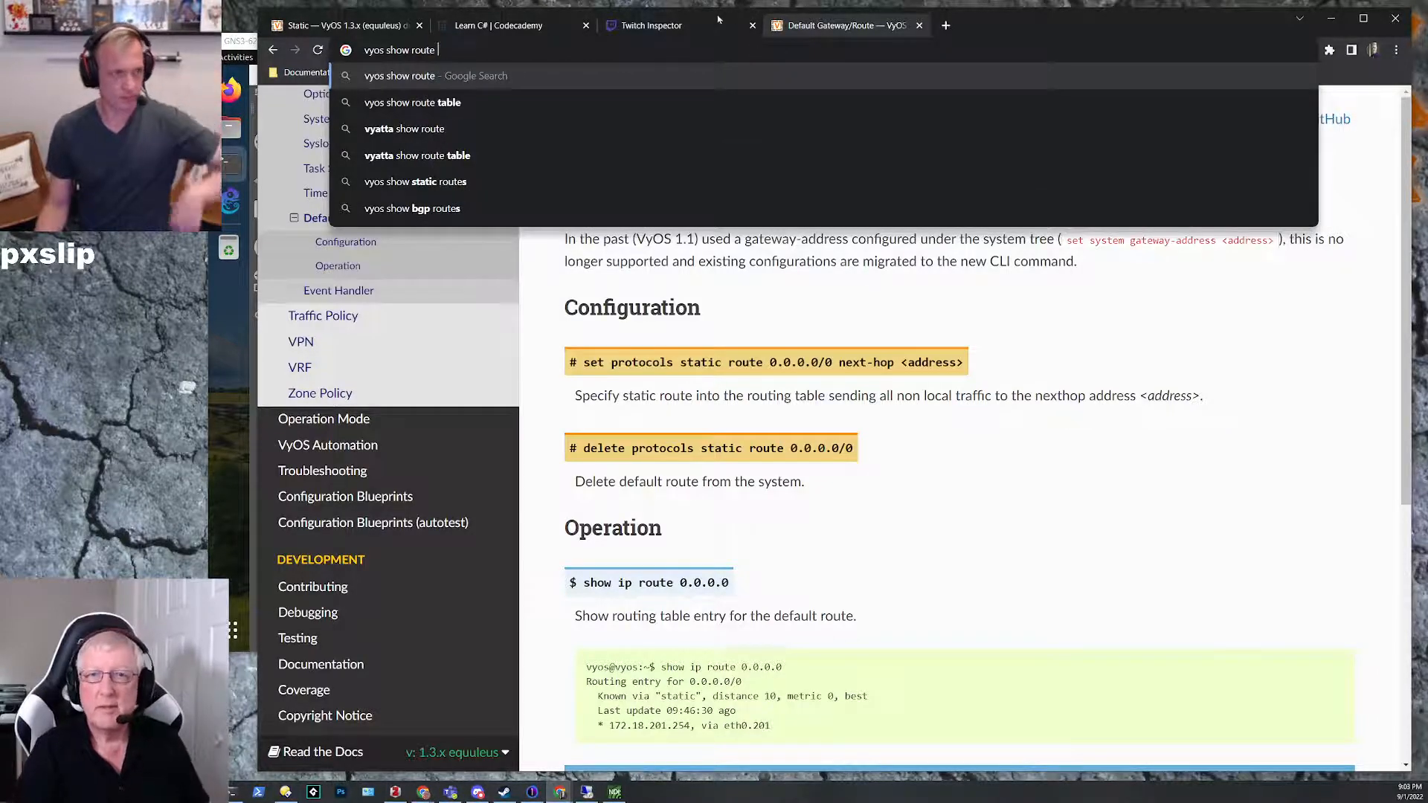
pyautogui.press('Down')
pyautogui.press('Return')
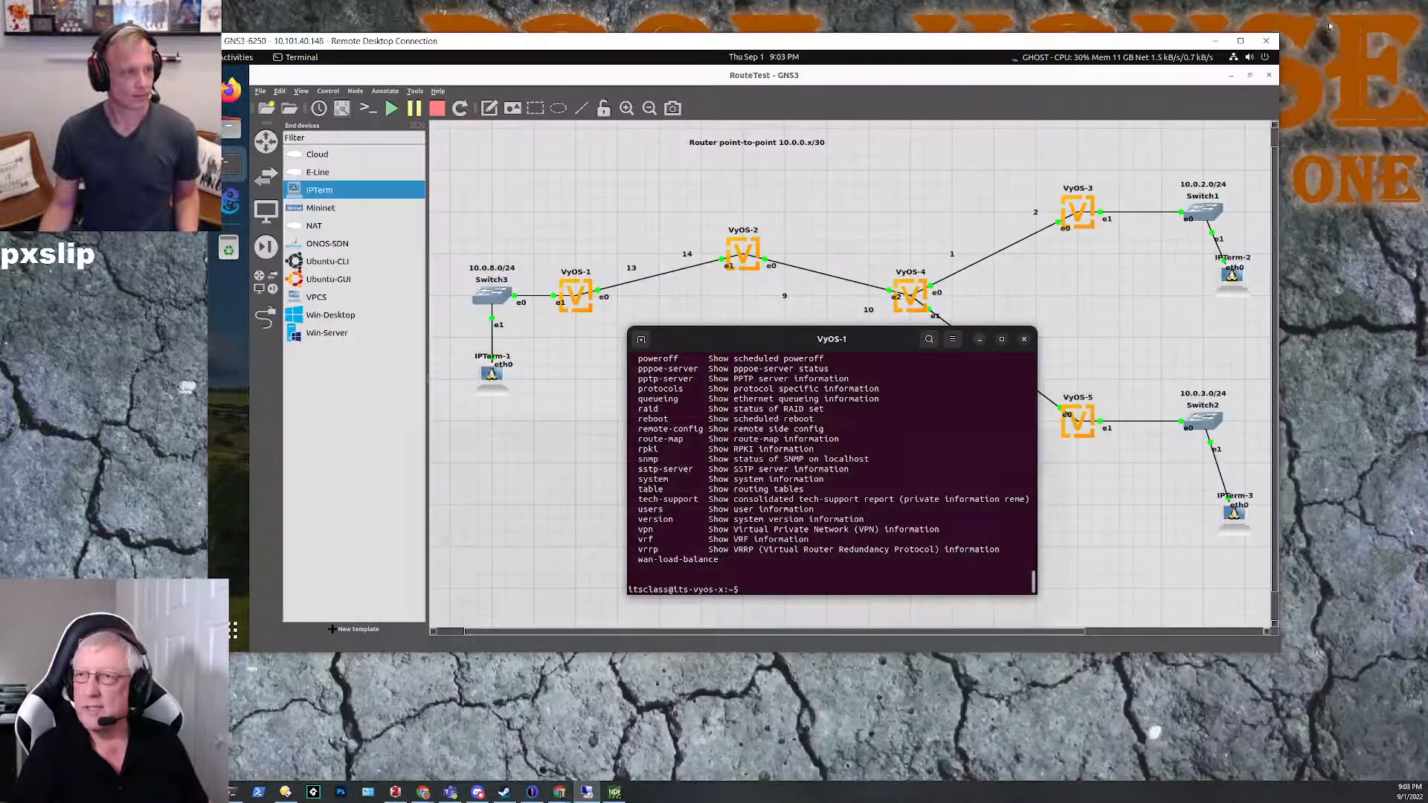
# Step: Return to the VyOS-1 console and display its routing table with show ip route
pyautogui.click(1330, 18)
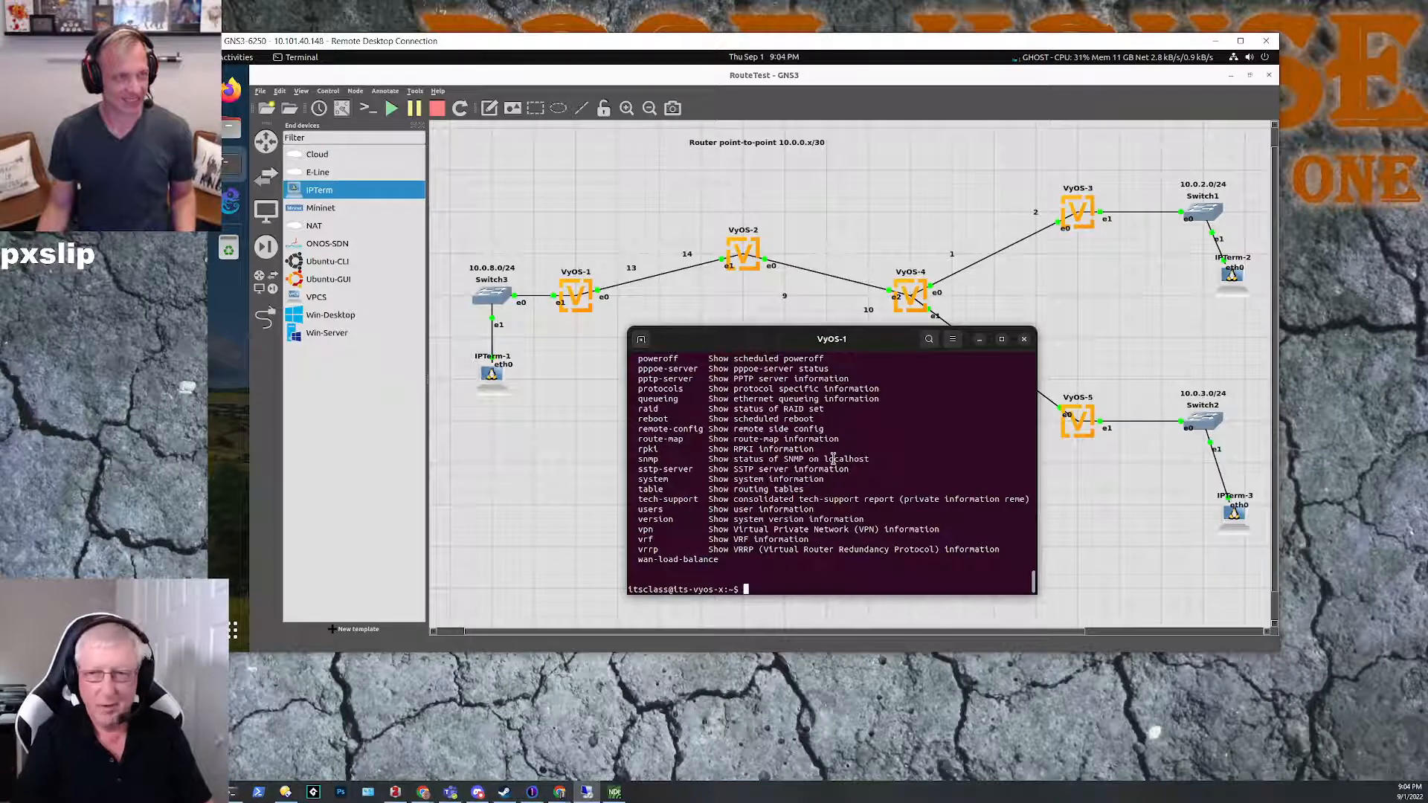
pyautogui.write('ow ip route')
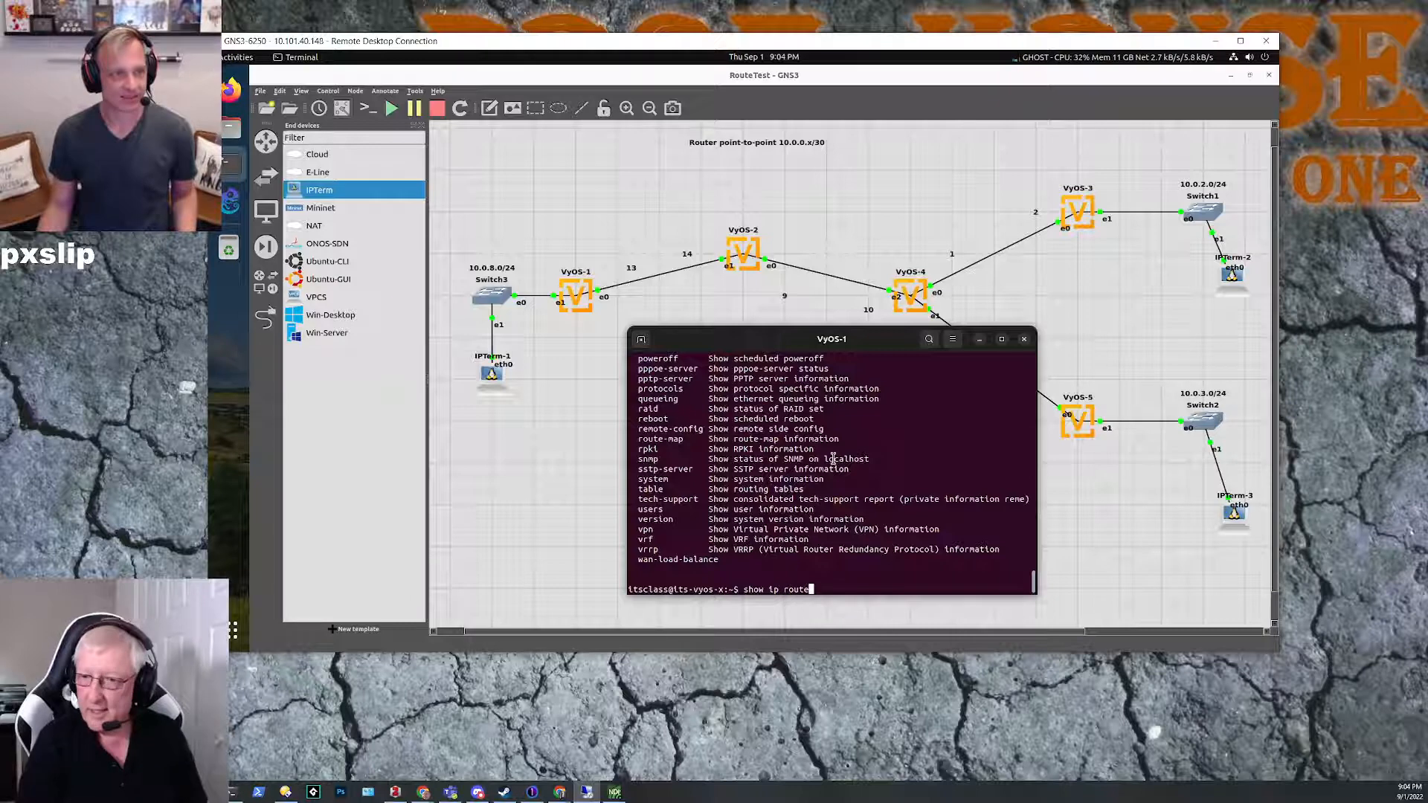
pyautogui.press('Return')
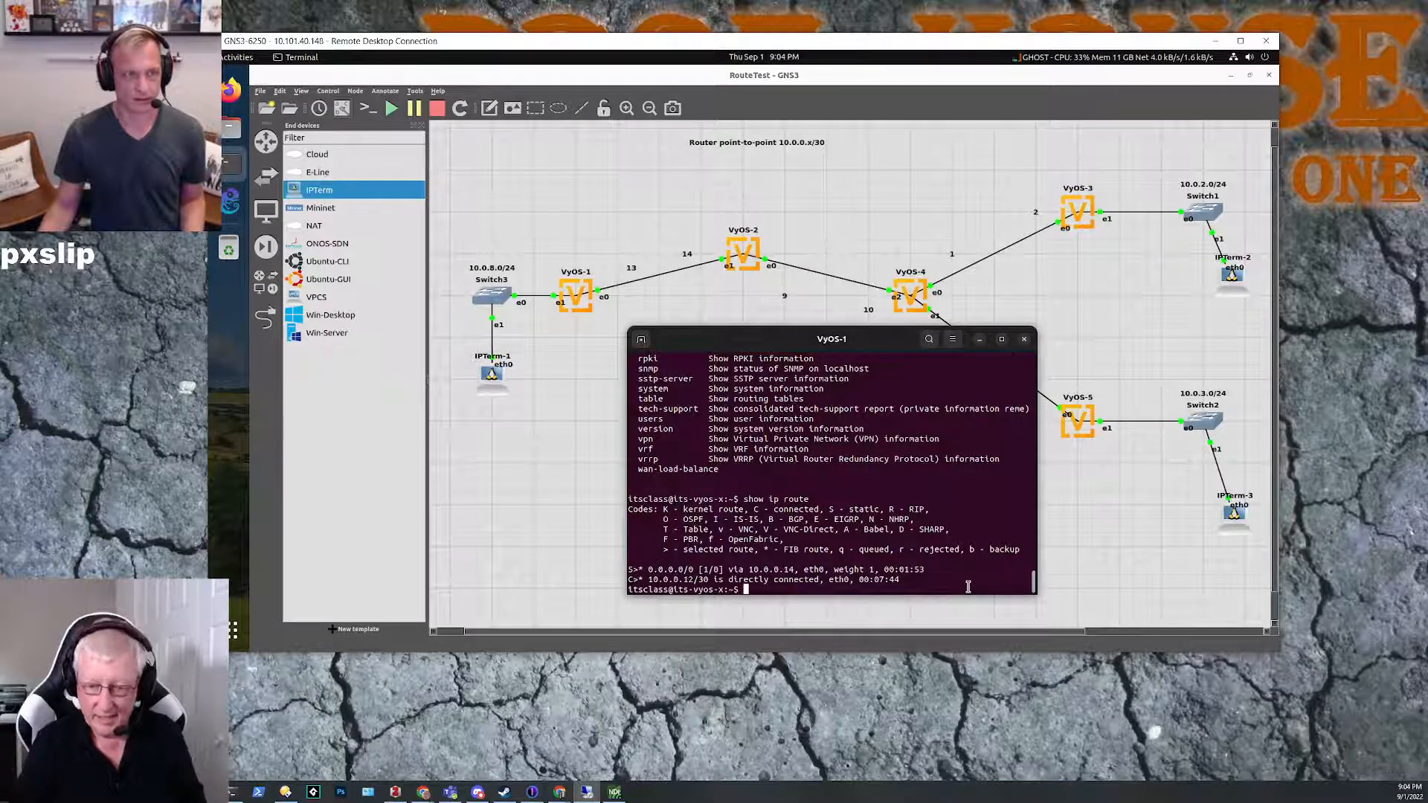
# Step: Ping 10.0.0.10 from VyOS-1 by recalling the earlier ping command, and stop the ping
pyautogui.press('Up')
pyautogui.press('Up')
pyautogui.press('Up')
pyautogui.press('Up')
pyautogui.press('Up')
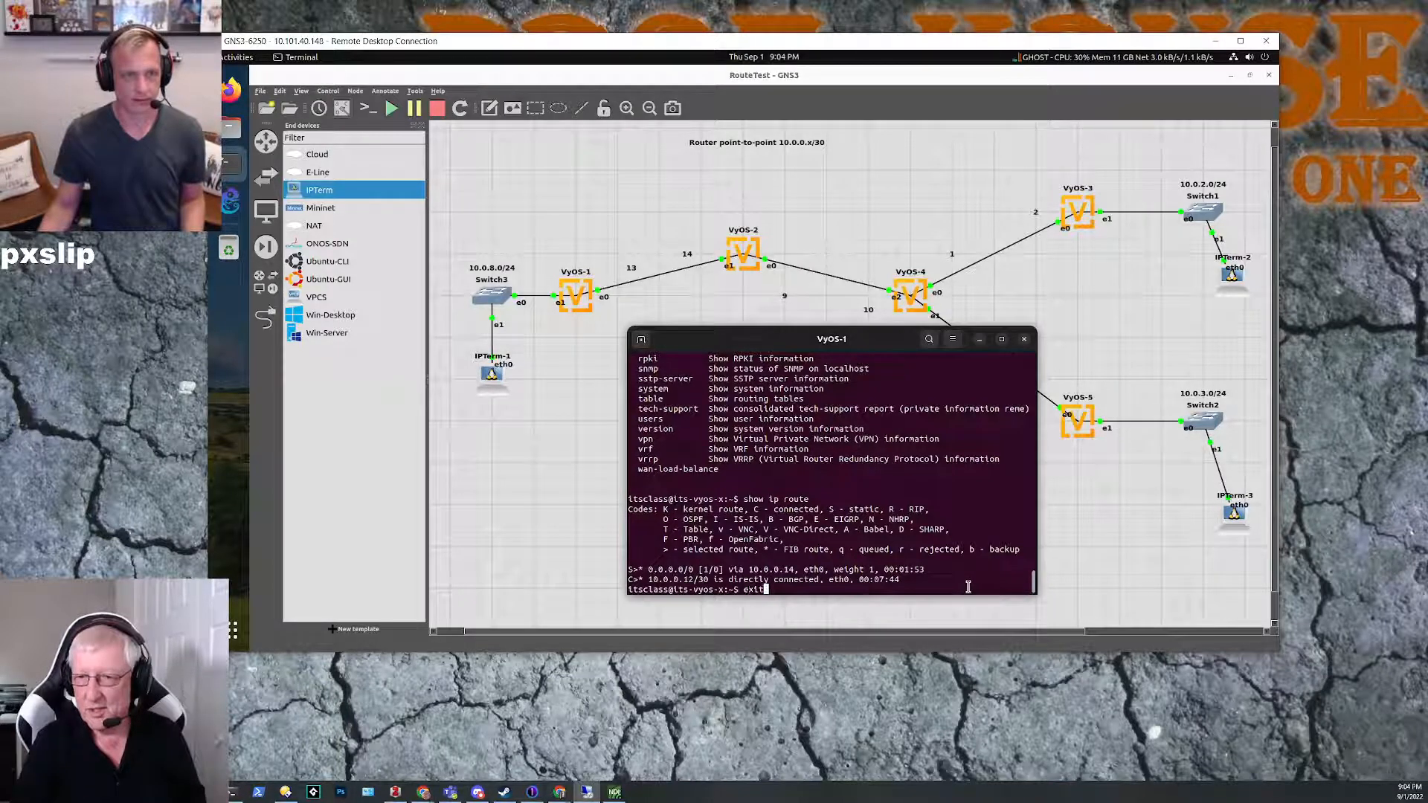
pyautogui.press('Up')
pyautogui.press('Up')
pyautogui.press('Up')
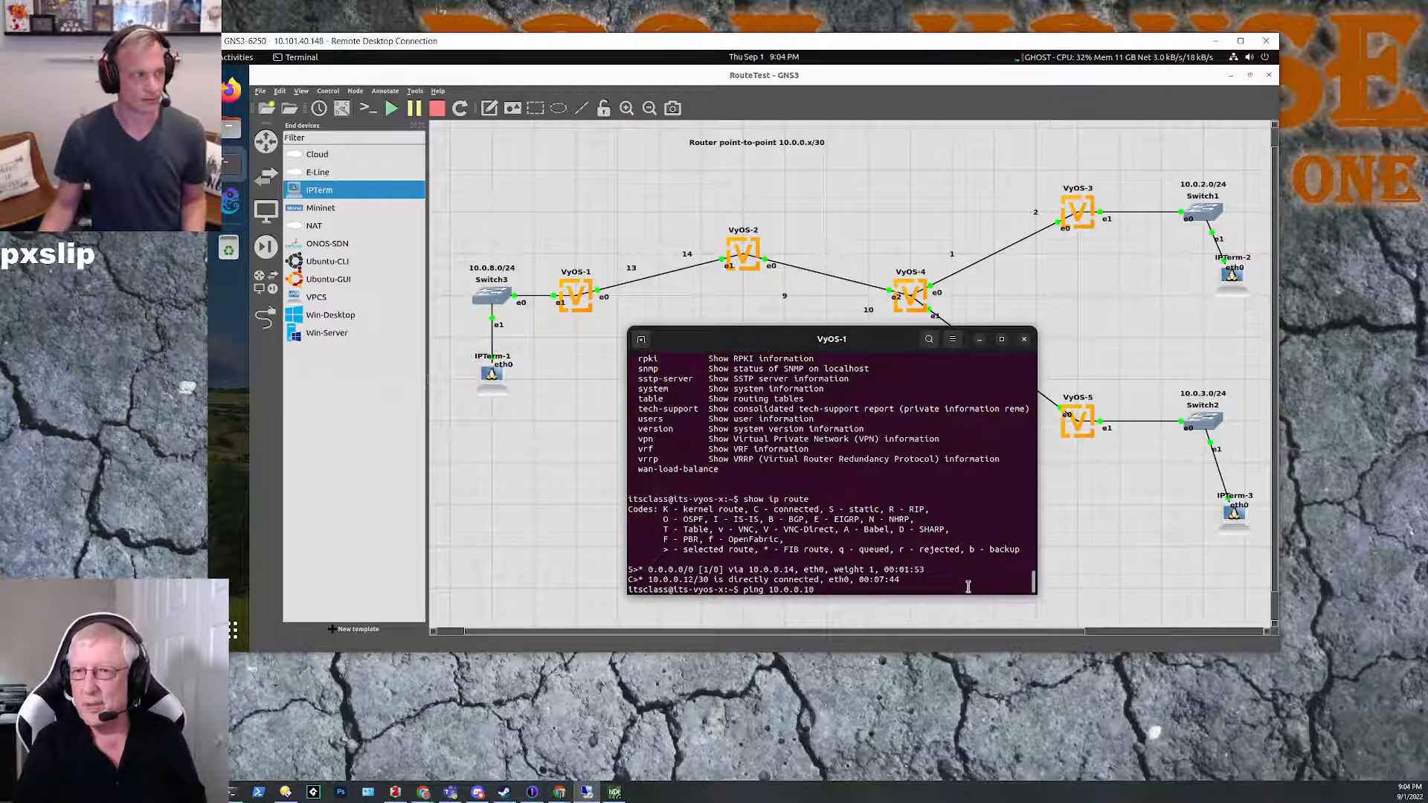
pyautogui.moveTo(774, 335); pyautogui.dragTo(767, 341)
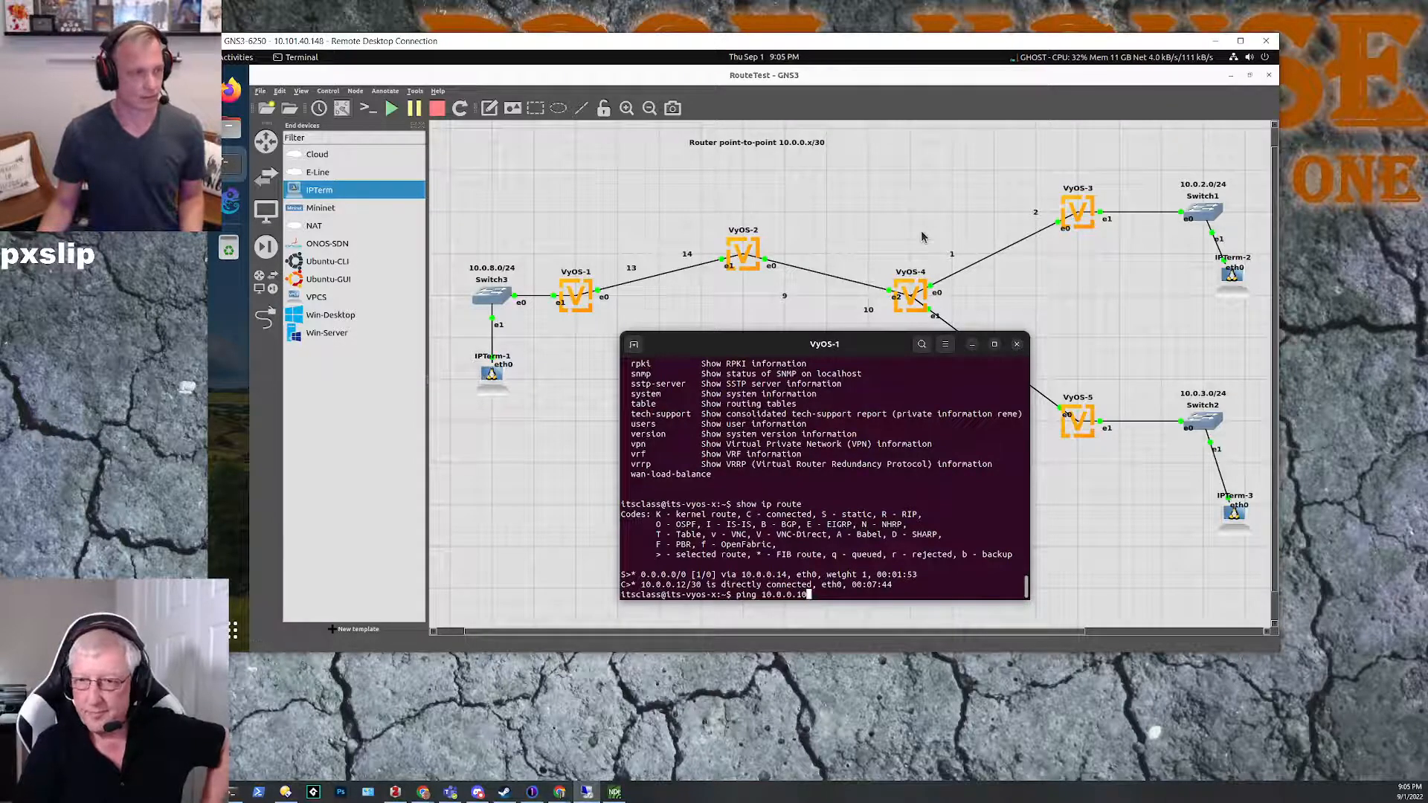
pyautogui.press('Return')
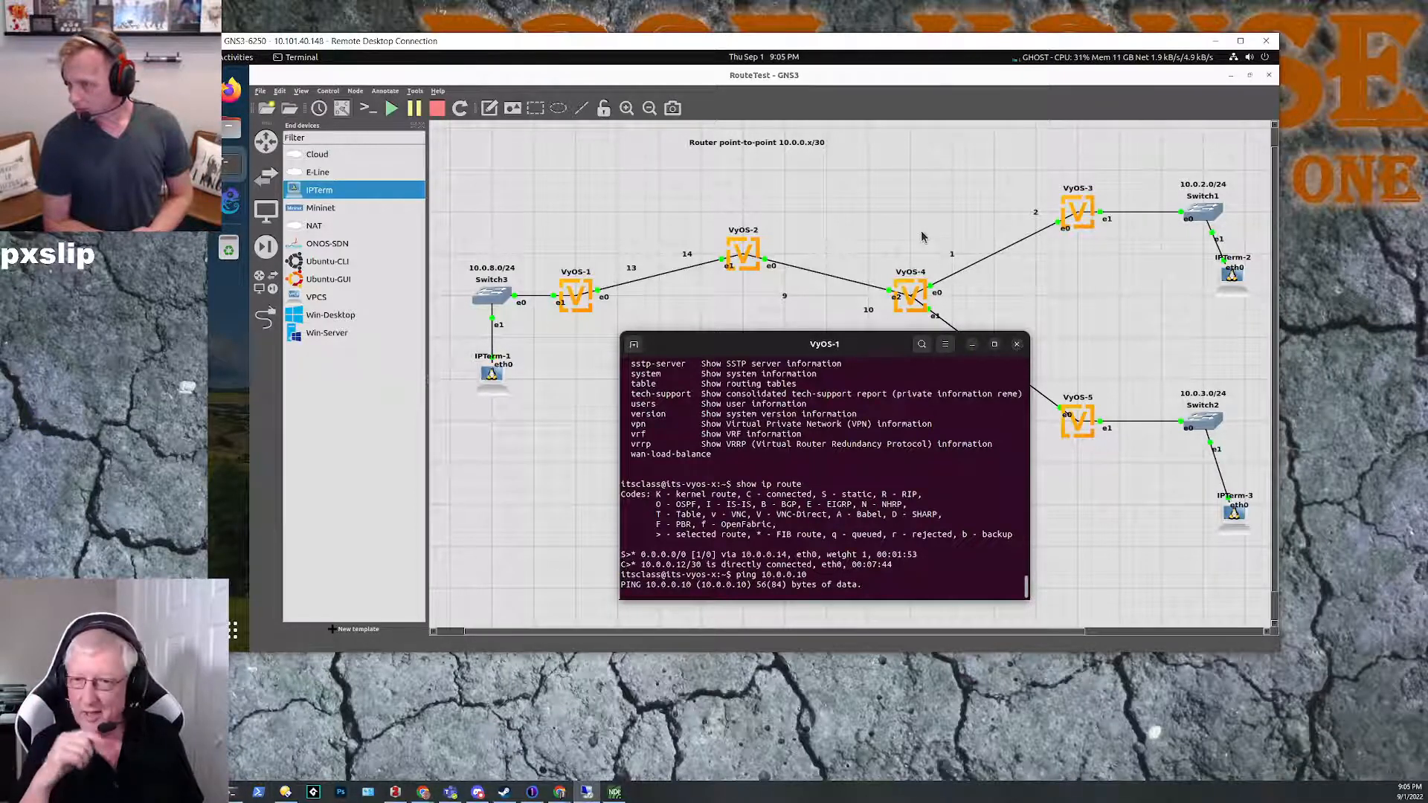
pyautogui.hotkey('ctrl', 'c')
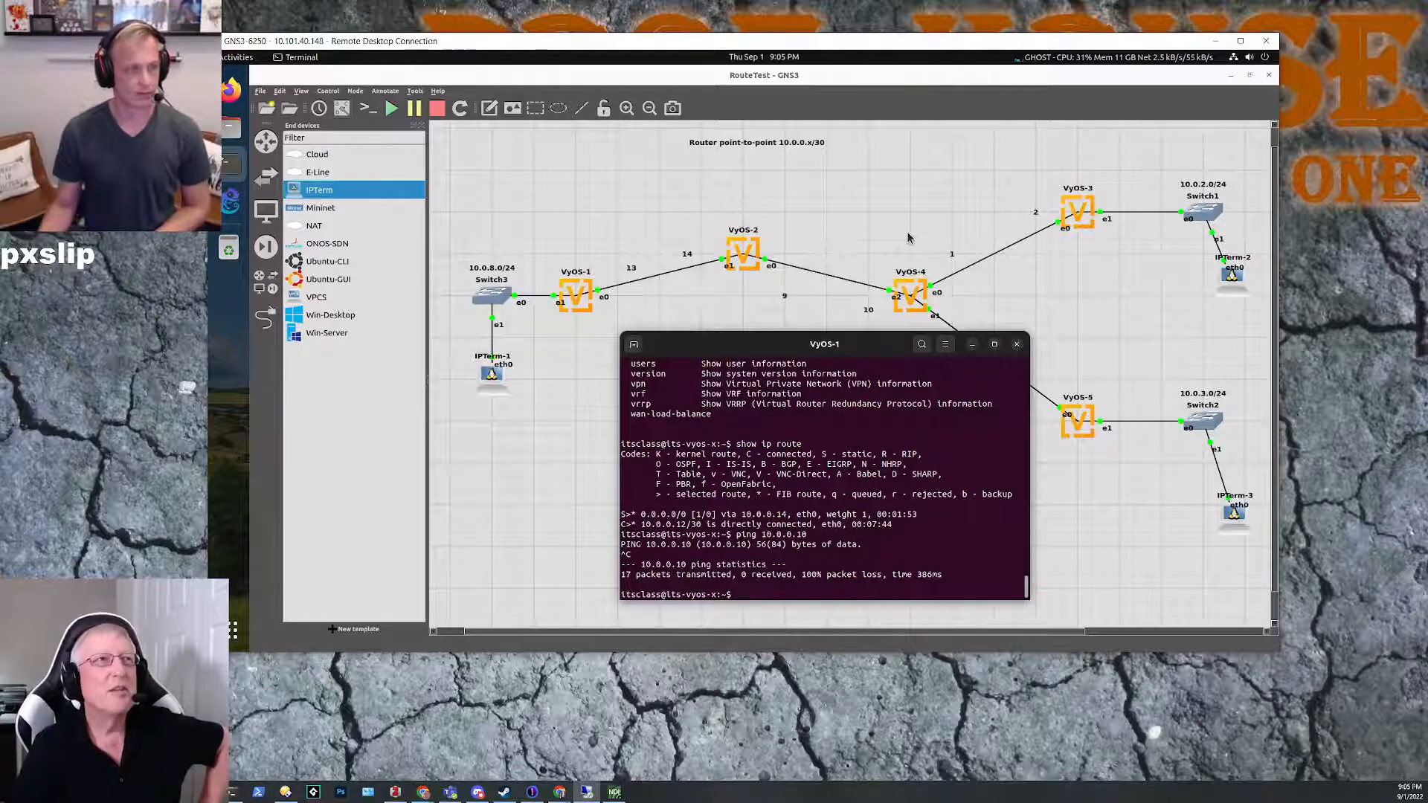
pyautogui.moveTo(763, 341); pyautogui.dragTo(611, 409)
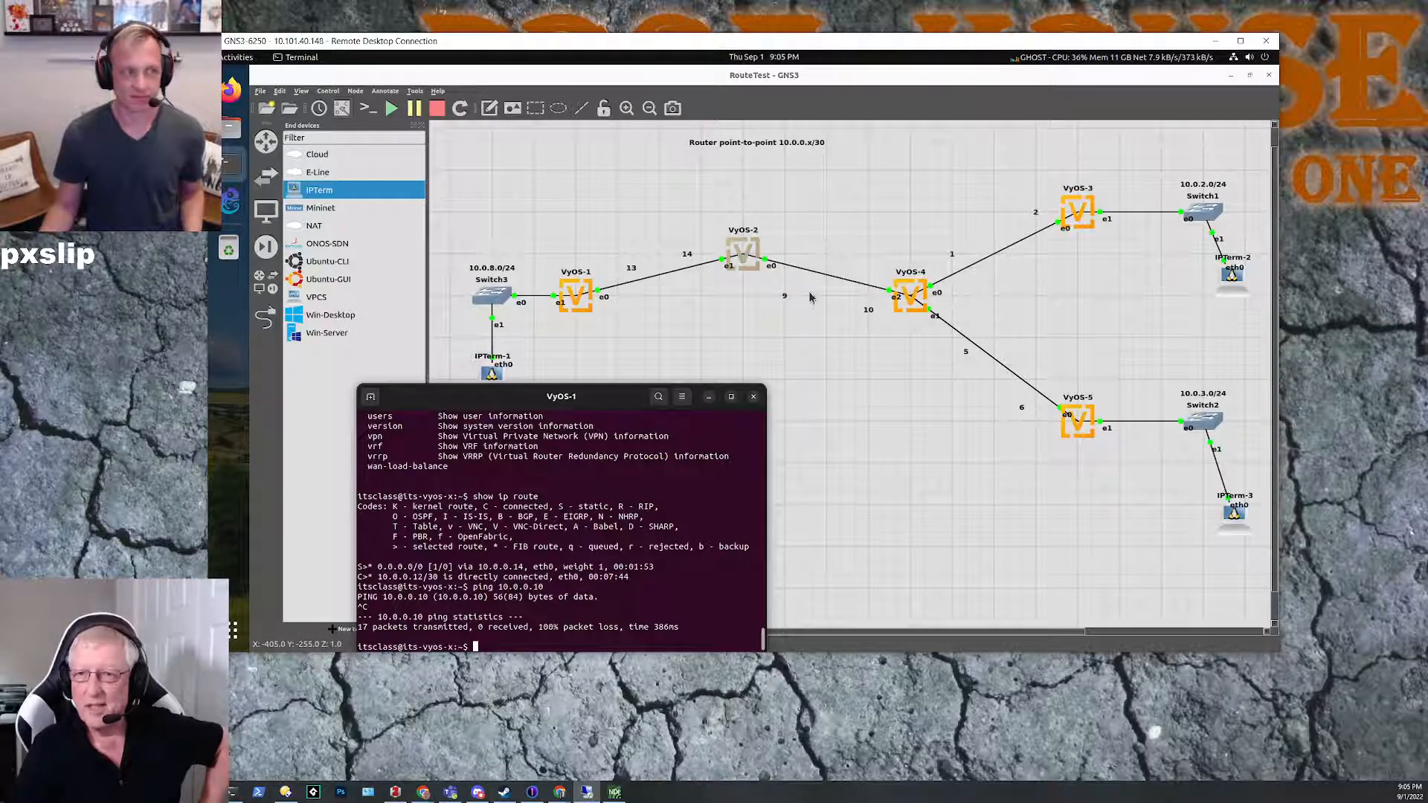
pyautogui.click(899, 301)
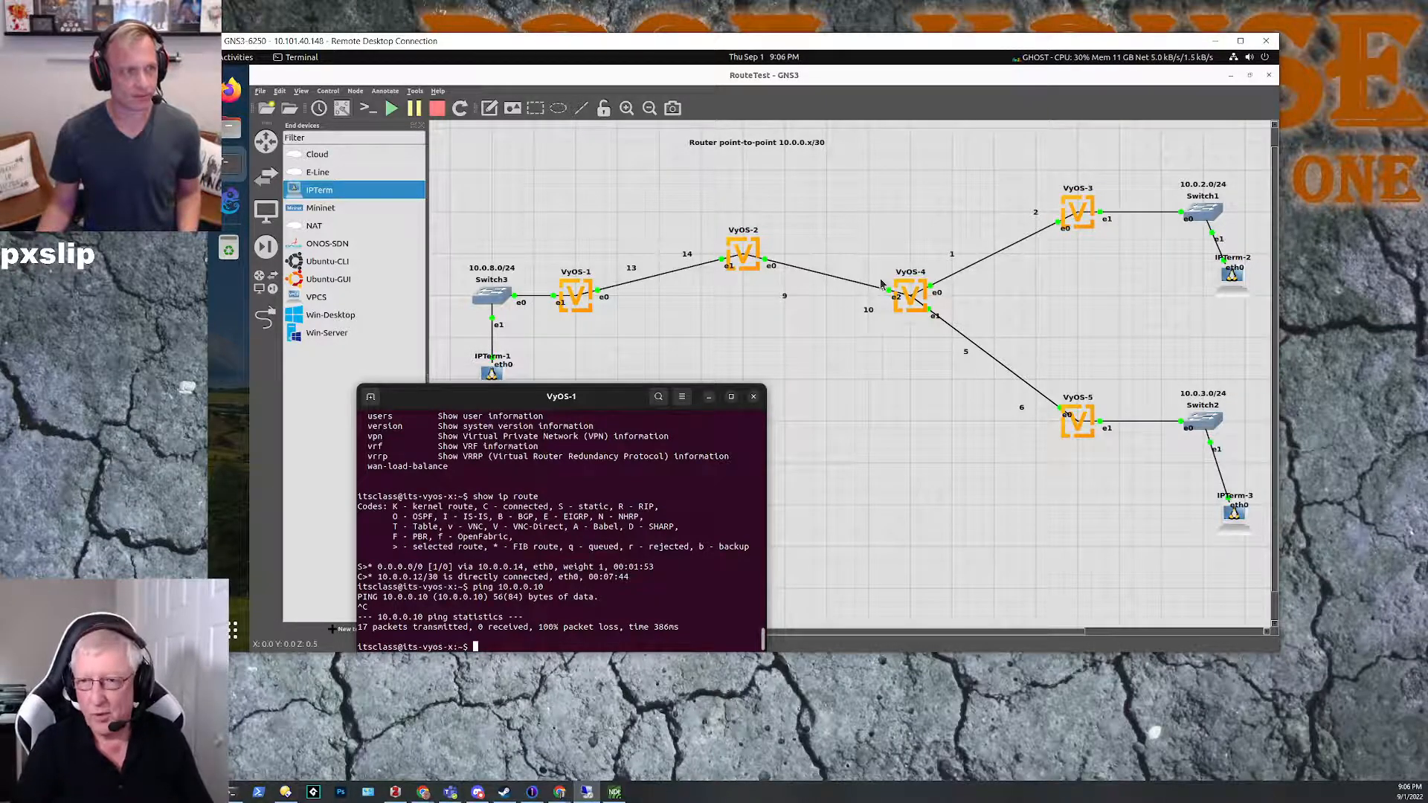
pyautogui.moveTo(876, 231); pyautogui.dragTo(963, 385)
pyautogui.click(860, 409)
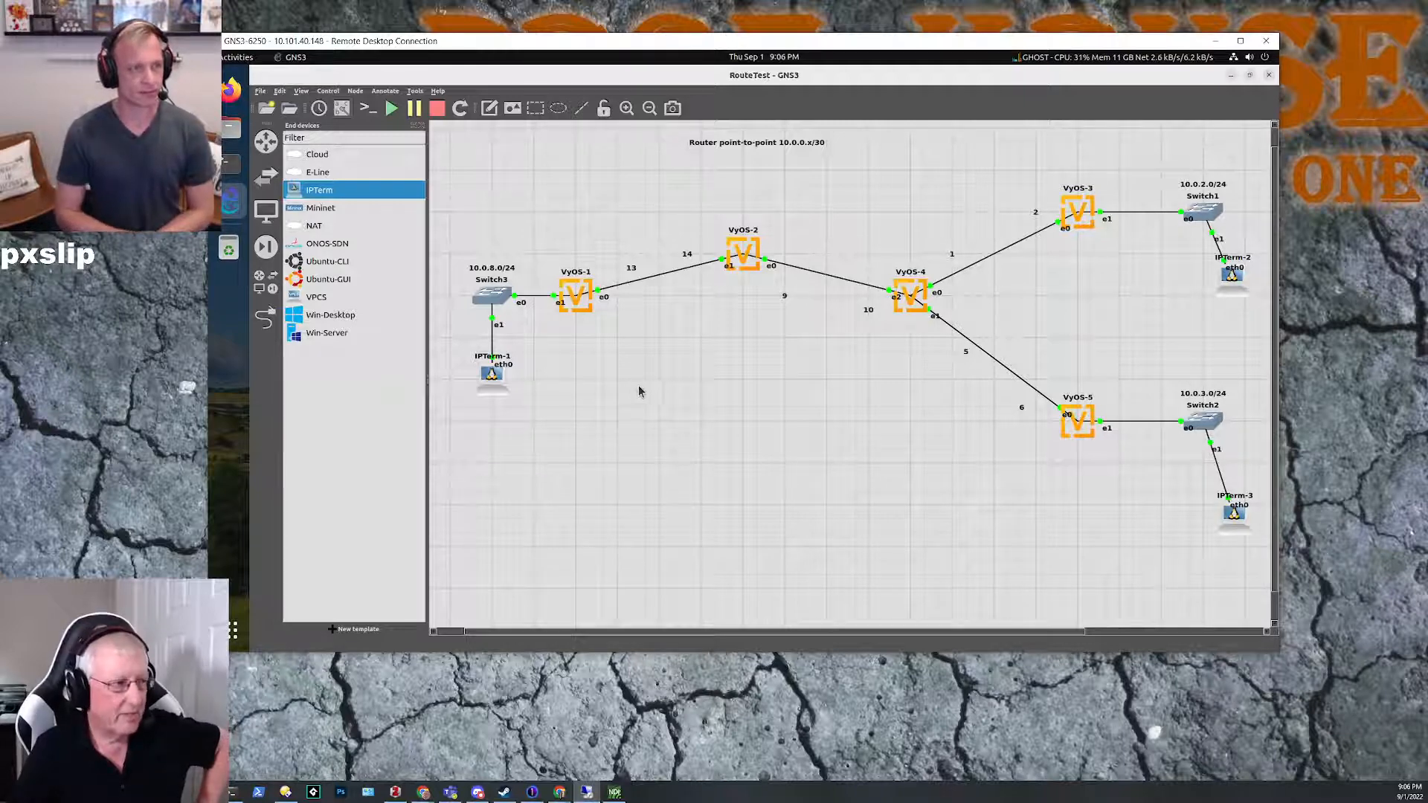
pyautogui.click(232, 173)
pyautogui.moveTo(517, 364); pyautogui.dragTo(525, 356)
pyautogui.click(824, 275)
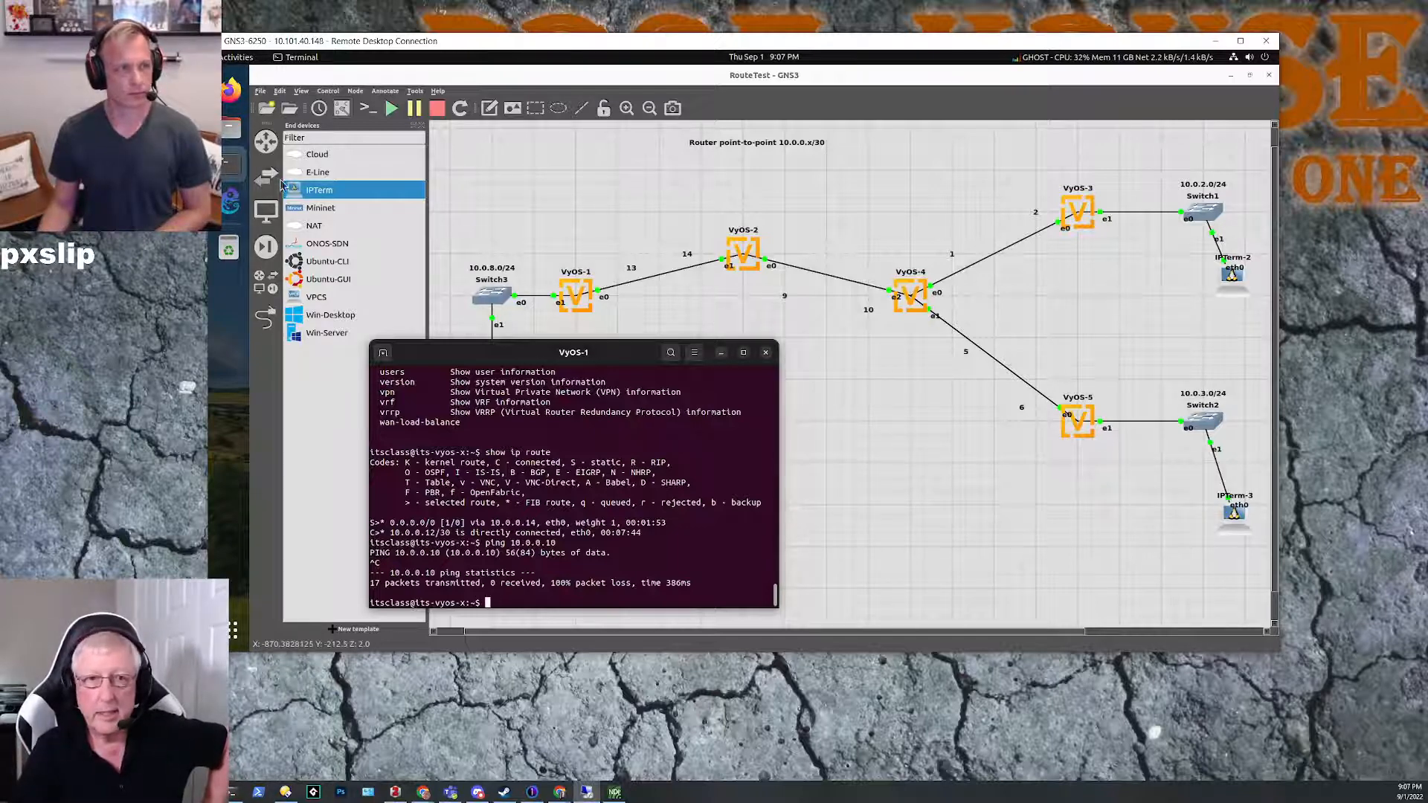
# Step: Bring up the VyOS-2 console, minimize the VyOS-1 console, and place VyOS-2's window below the router diagram
pyautogui.click(235, 169)
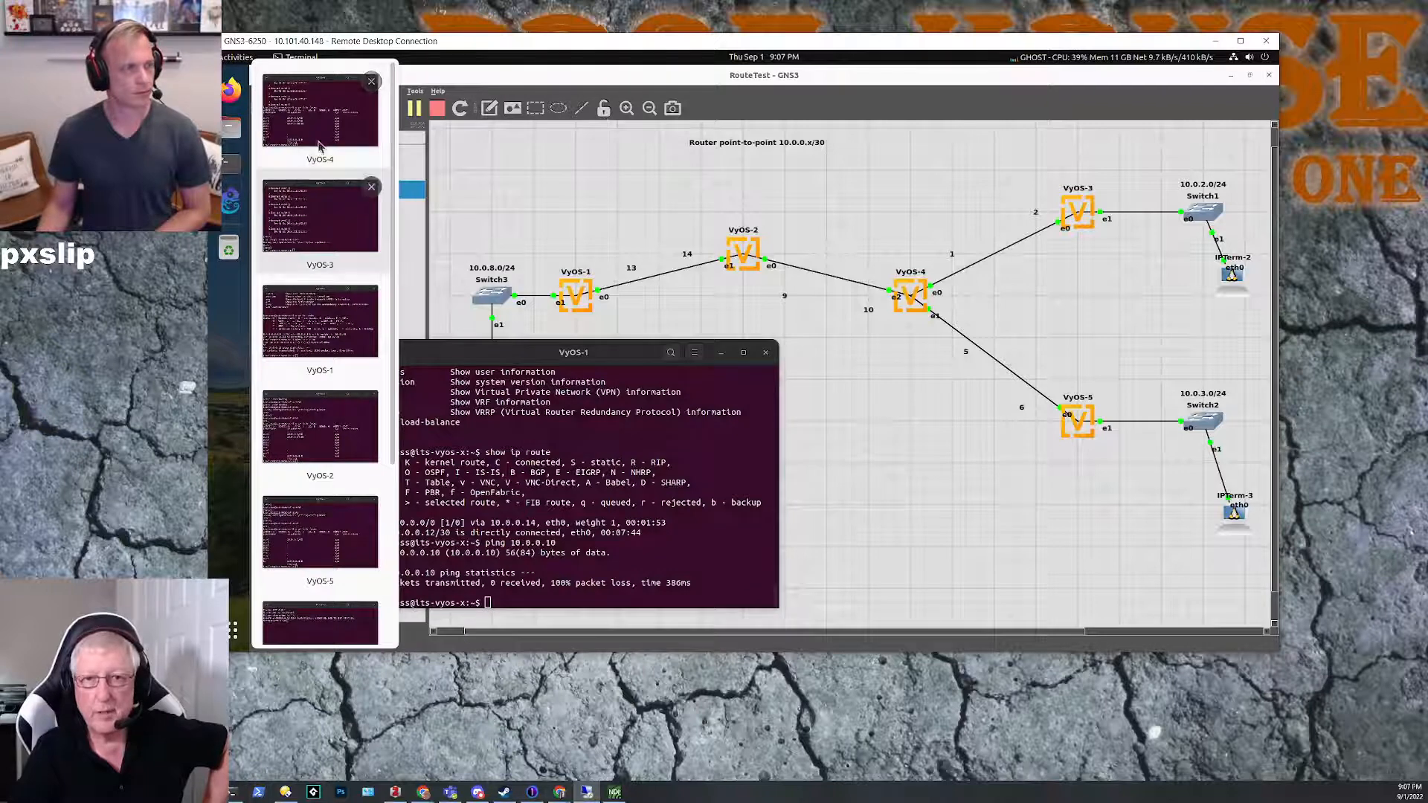
pyautogui.click(332, 439)
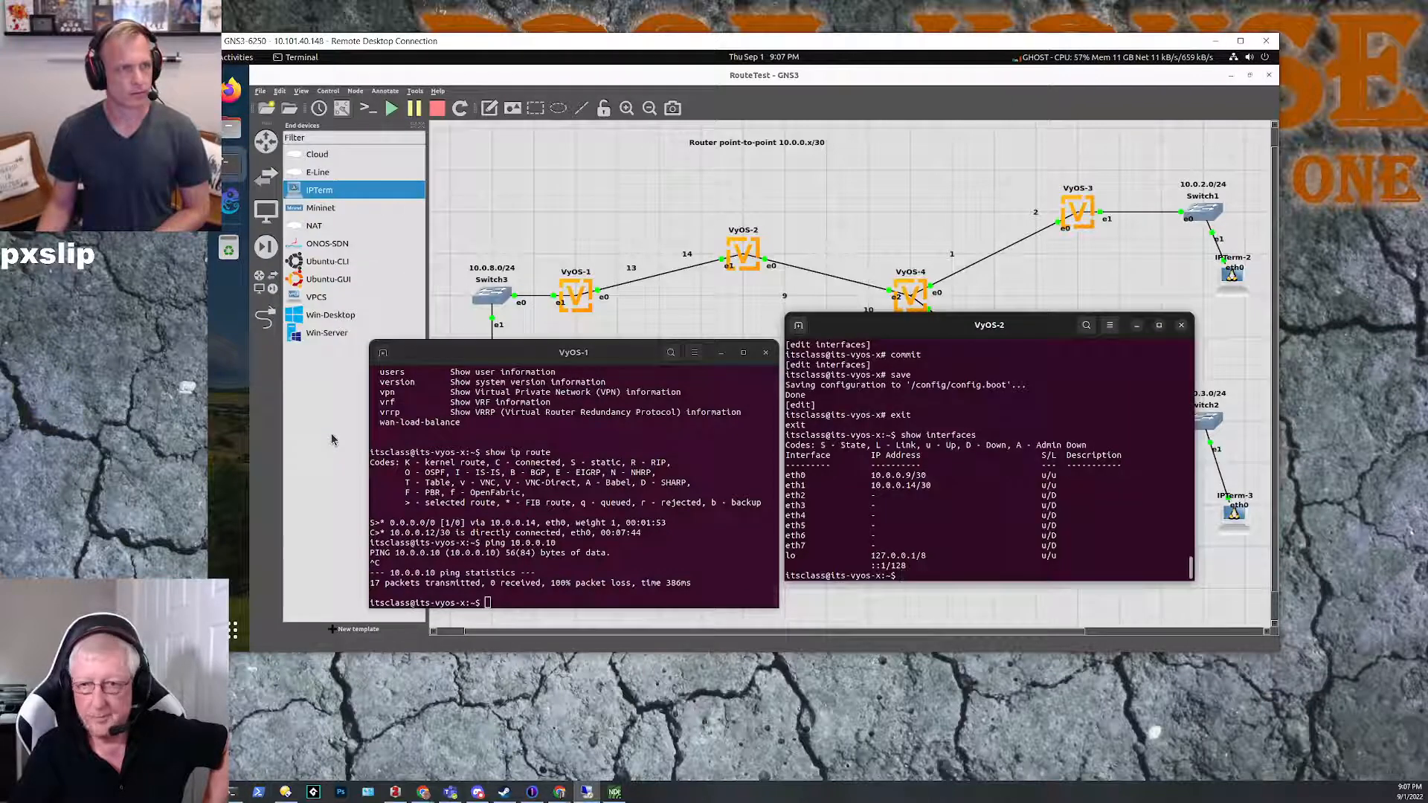
pyautogui.click(722, 356)
pyautogui.moveTo(858, 326); pyautogui.dragTo(585, 349)
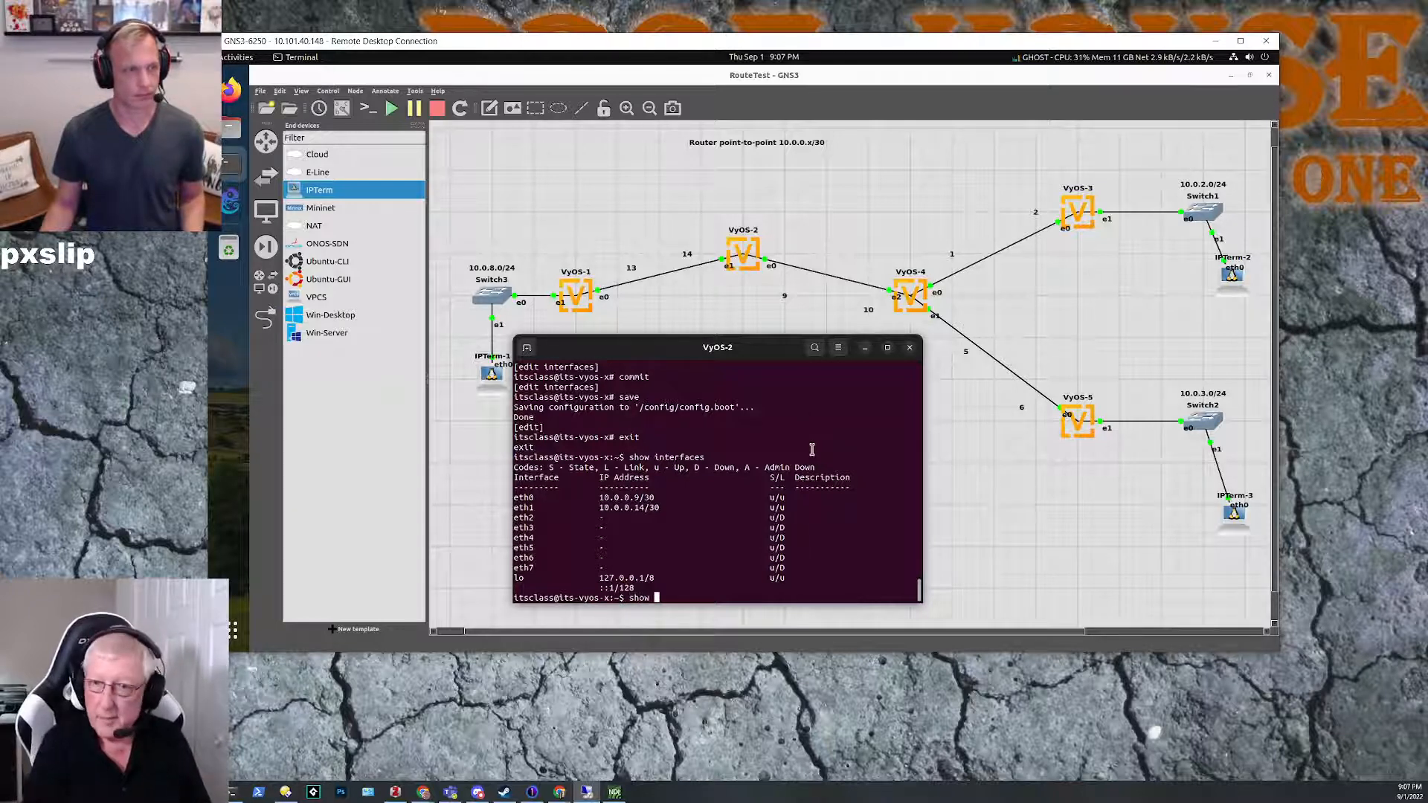
# Step: Display the routing table on VyOS-2 with show ip route
pyautogui.write('ip rou')
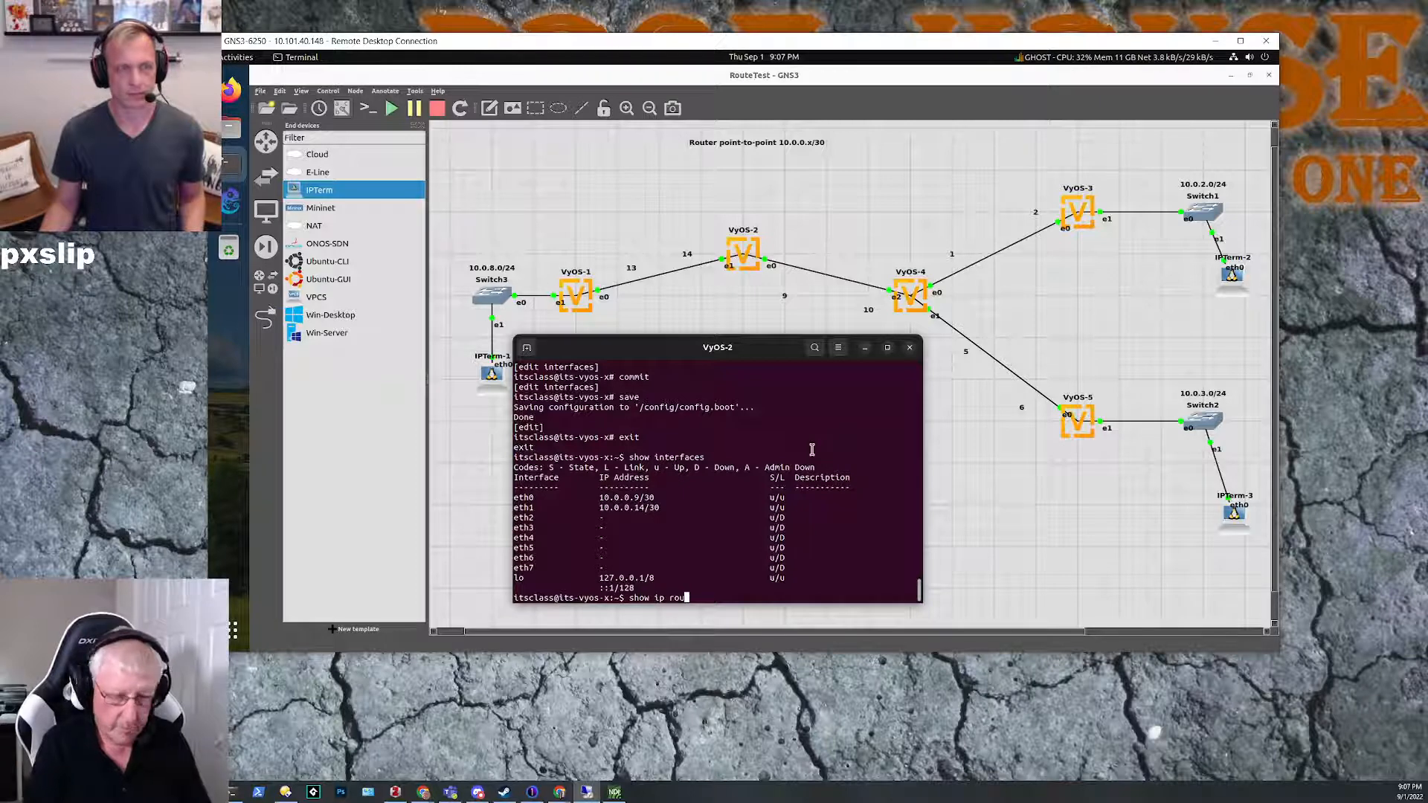
pyautogui.write('te')
pyautogui.press('Return')
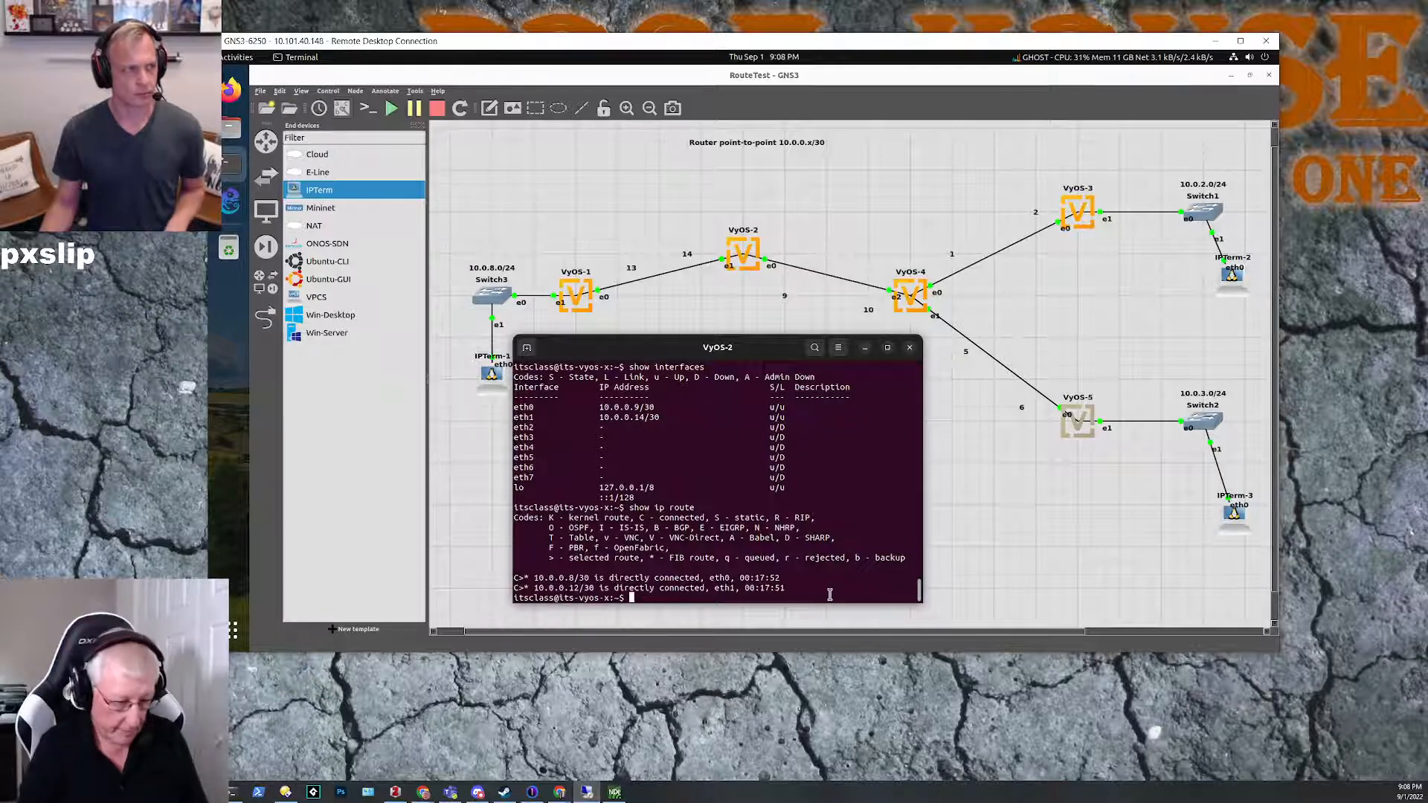
# Step: Enter configuration mode on VyOS-2 and go to the static routing level with edit protocols static
pyautogui.write('configure')
pyautogui.press('Return')
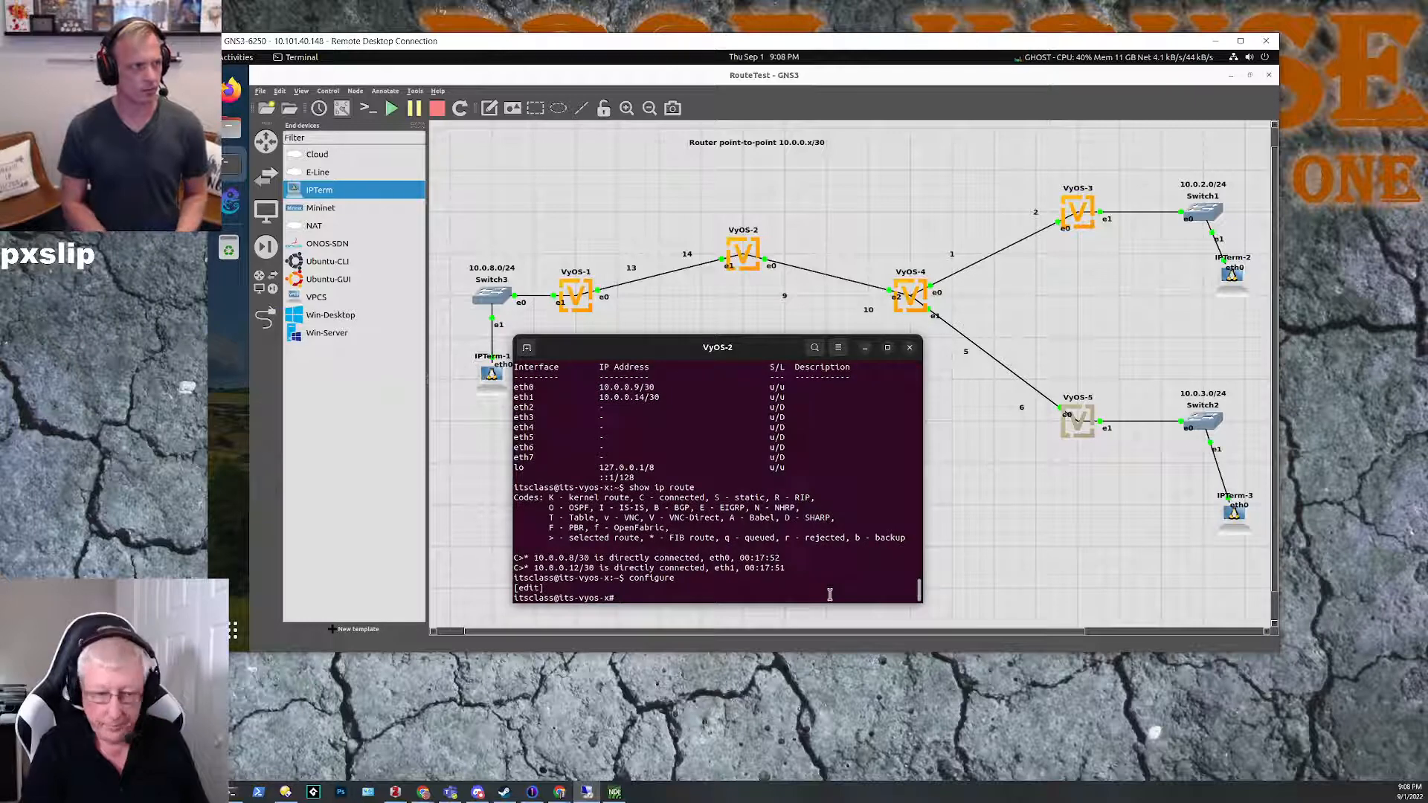
pyautogui.write('edit')
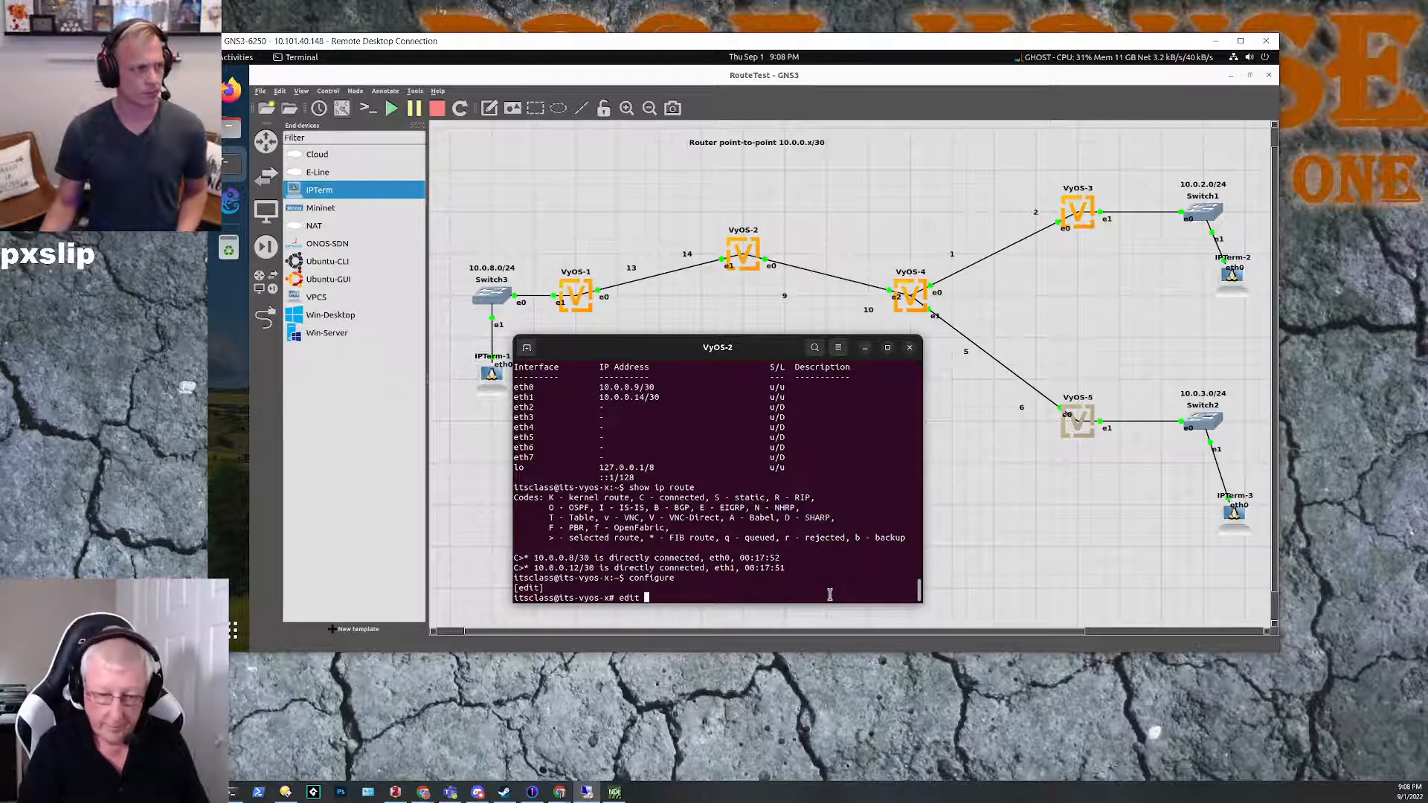
pyautogui.write(' protocols static')
pyautogui.press('Return')
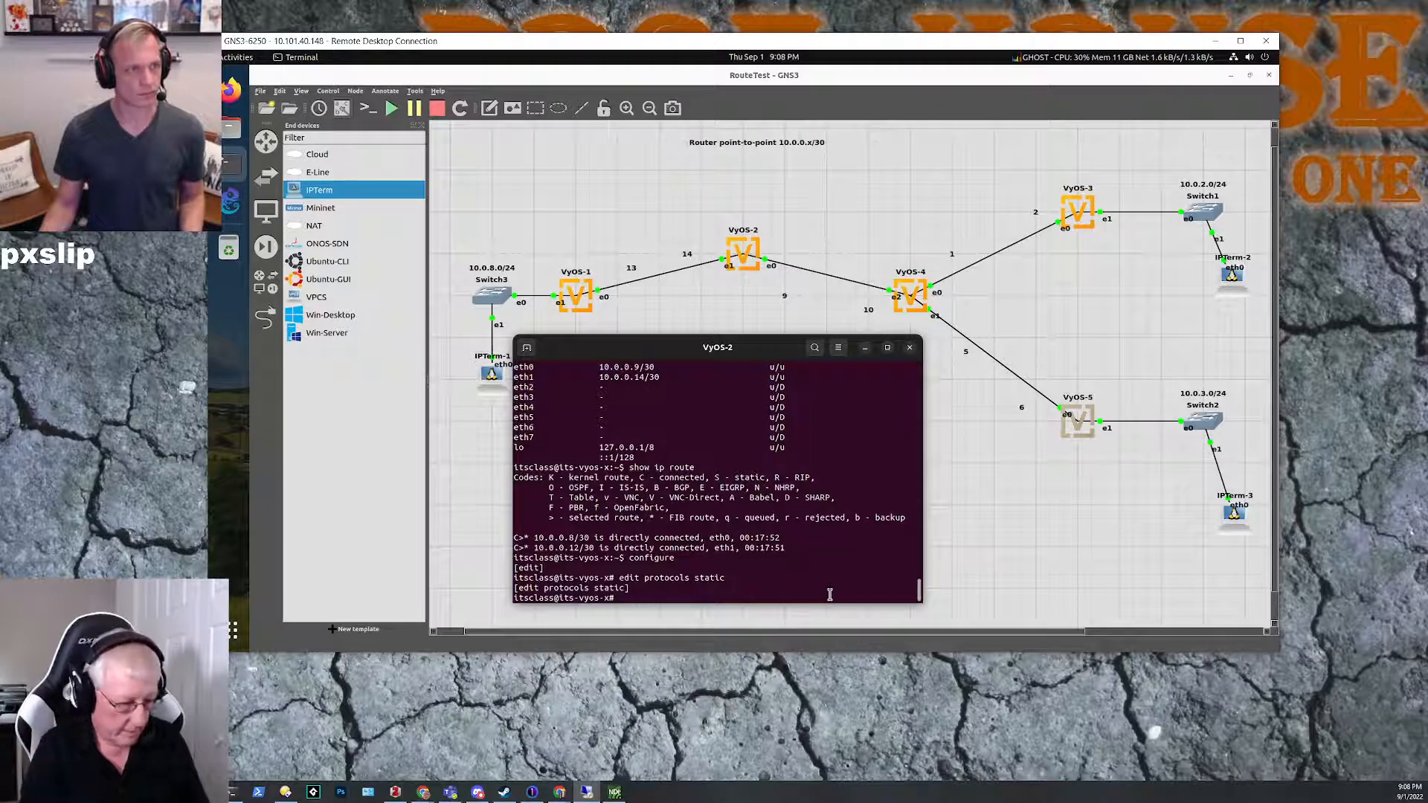
# Step: Draft a static route entry on VyOS-2 with destination 10.0.0.0/30 and gateway 10.0.0.10
pyautogui.write('10.')
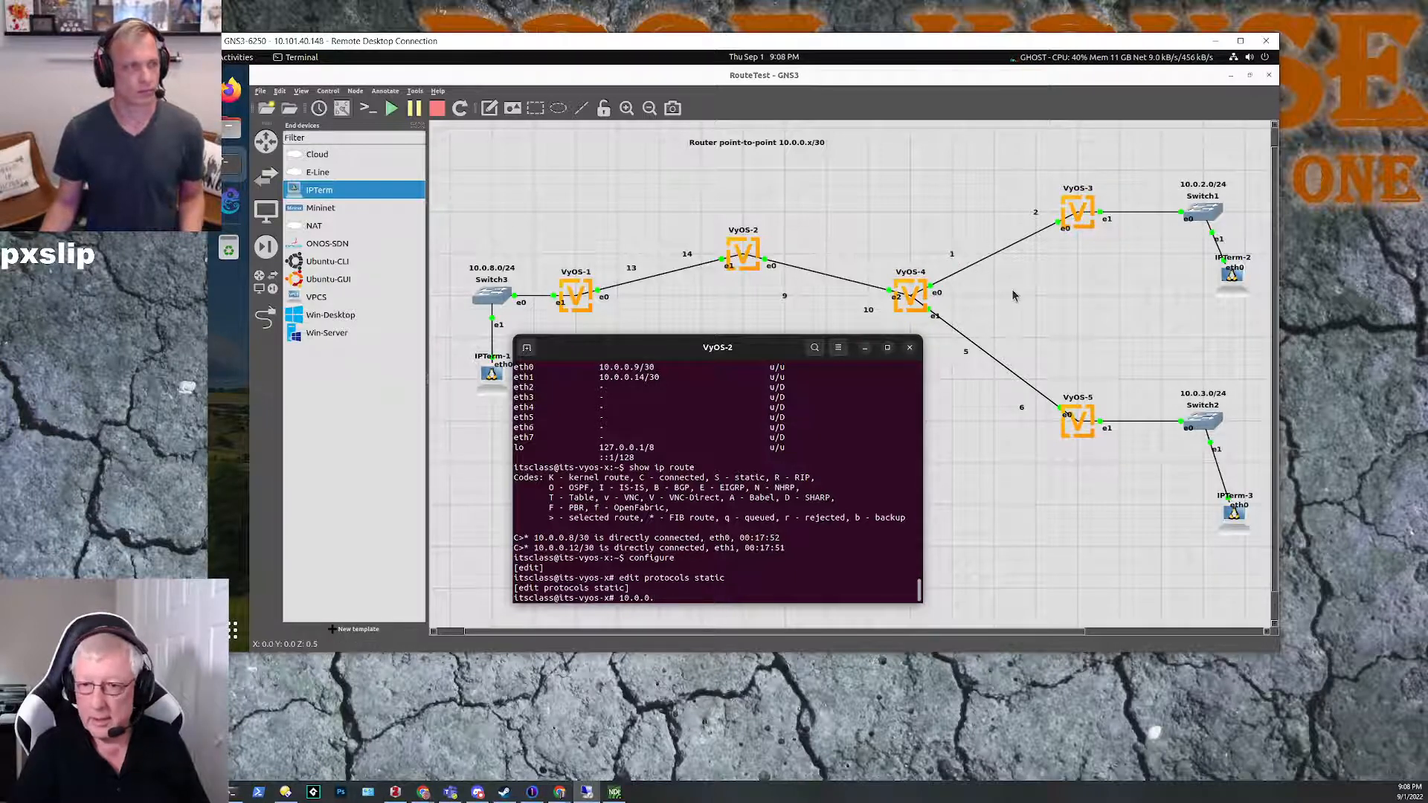
pyautogui.write('0/30')
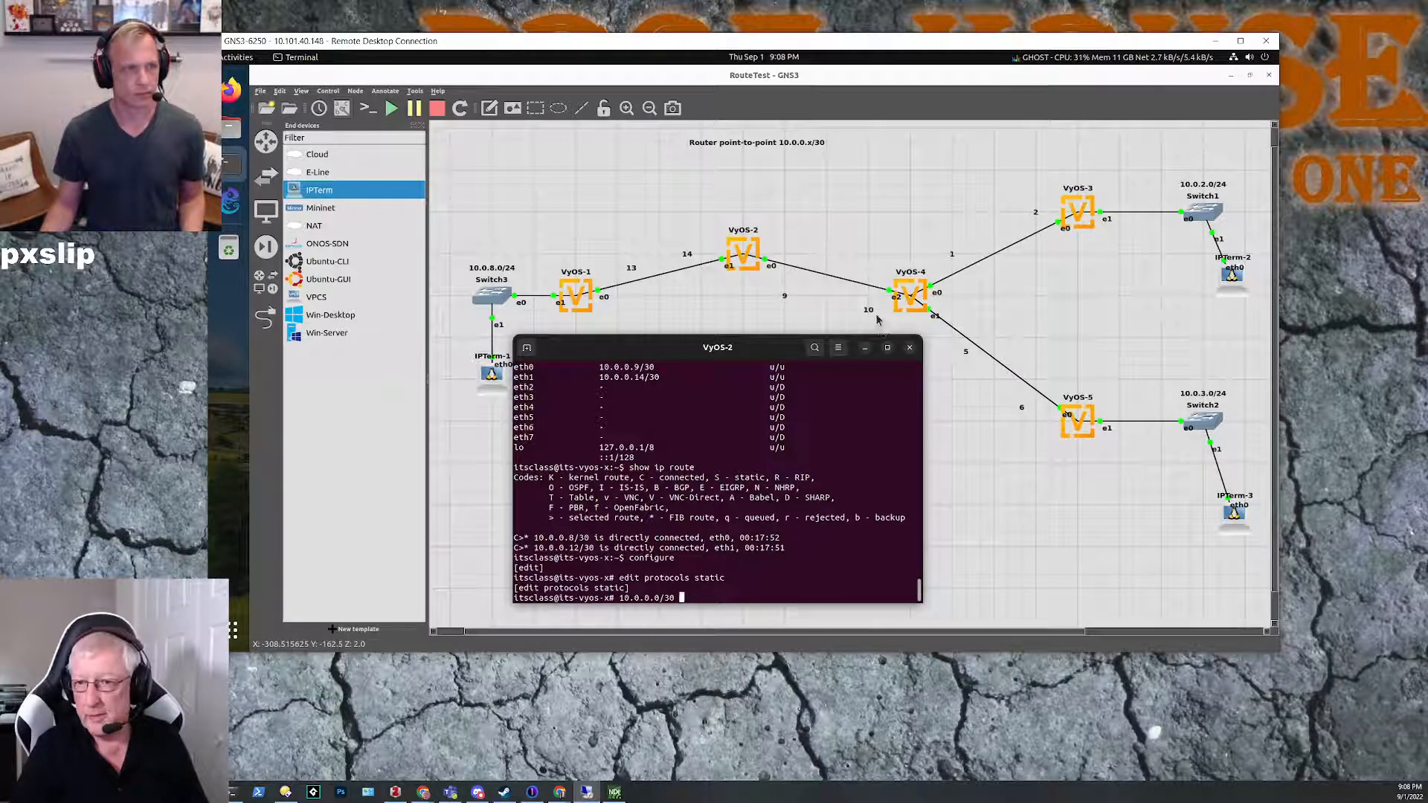
pyautogui.write('.0.0.10')
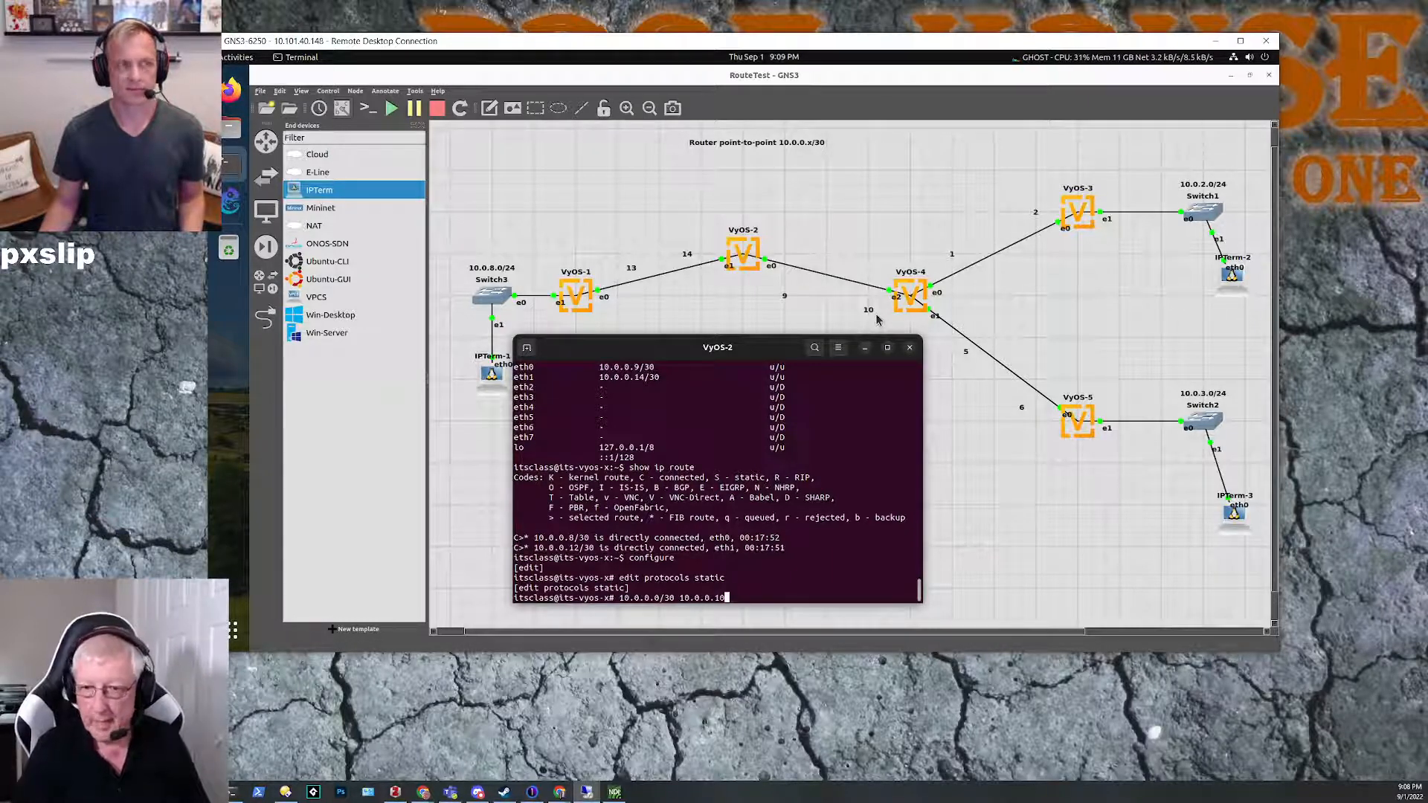
pyautogui.press('Left')
pyautogui.press('Left')
pyautogui.press('Left')
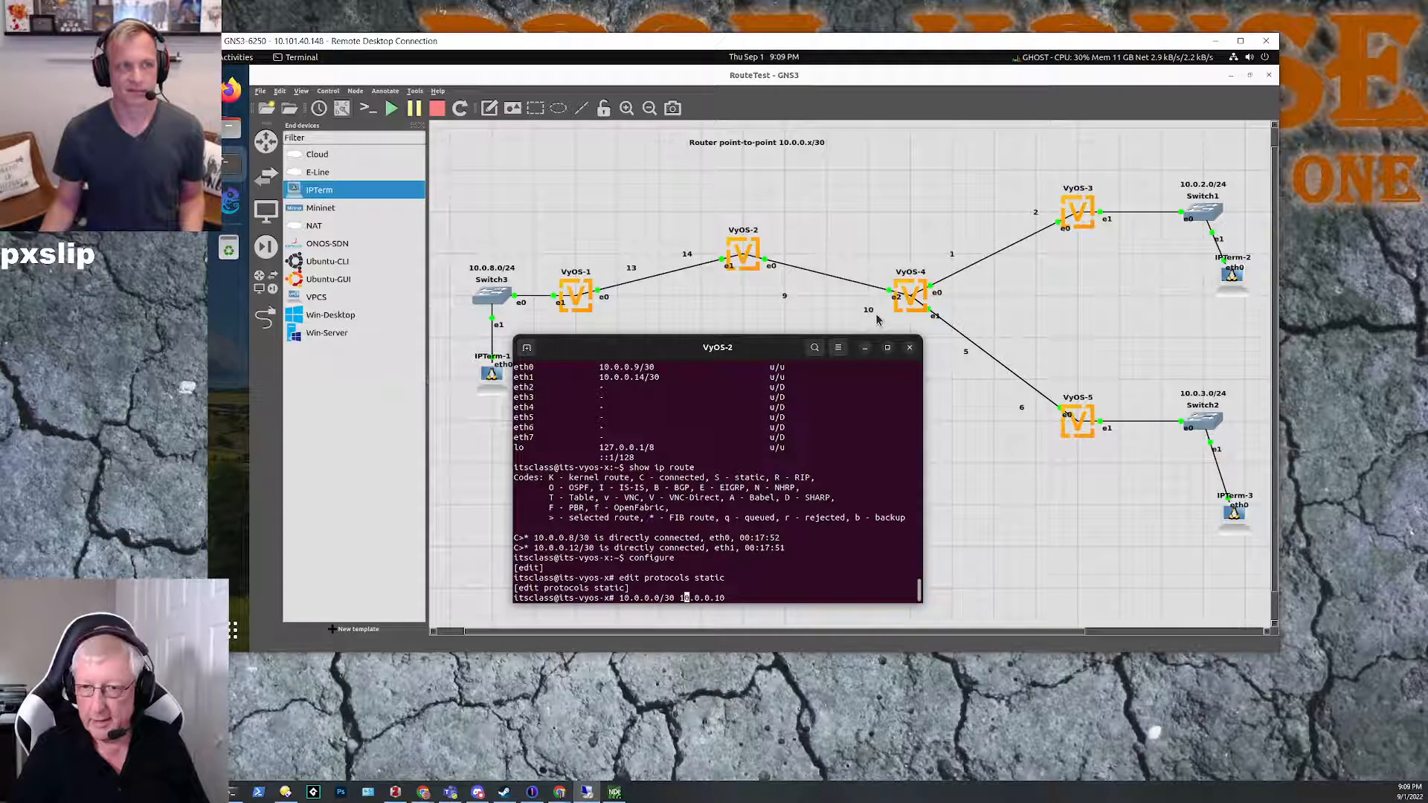
pyautogui.write('next')
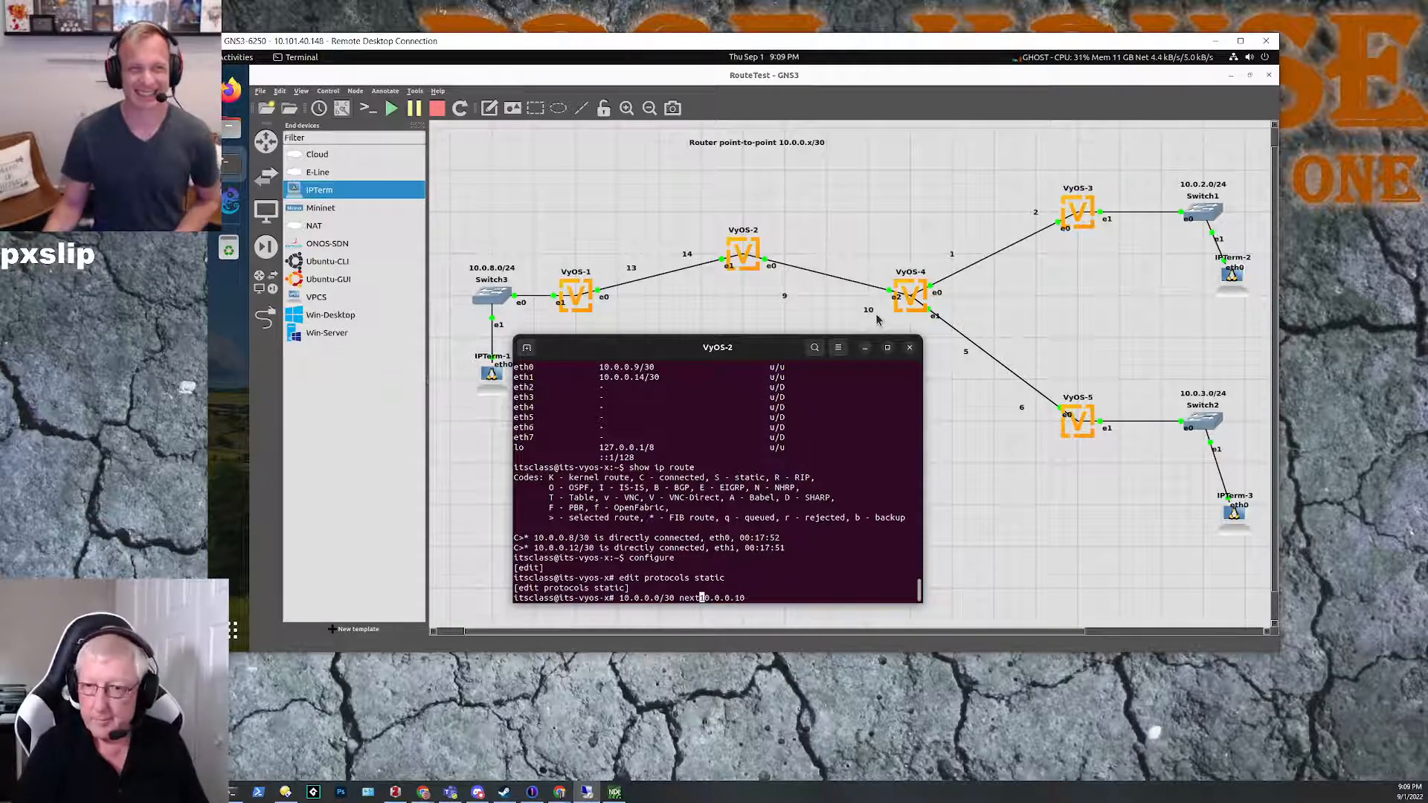
pyautogui.press('BackSpace')
pyautogui.press('BackSpace')
pyautogui.press('BackSpace')
pyautogui.press('BackSpace')
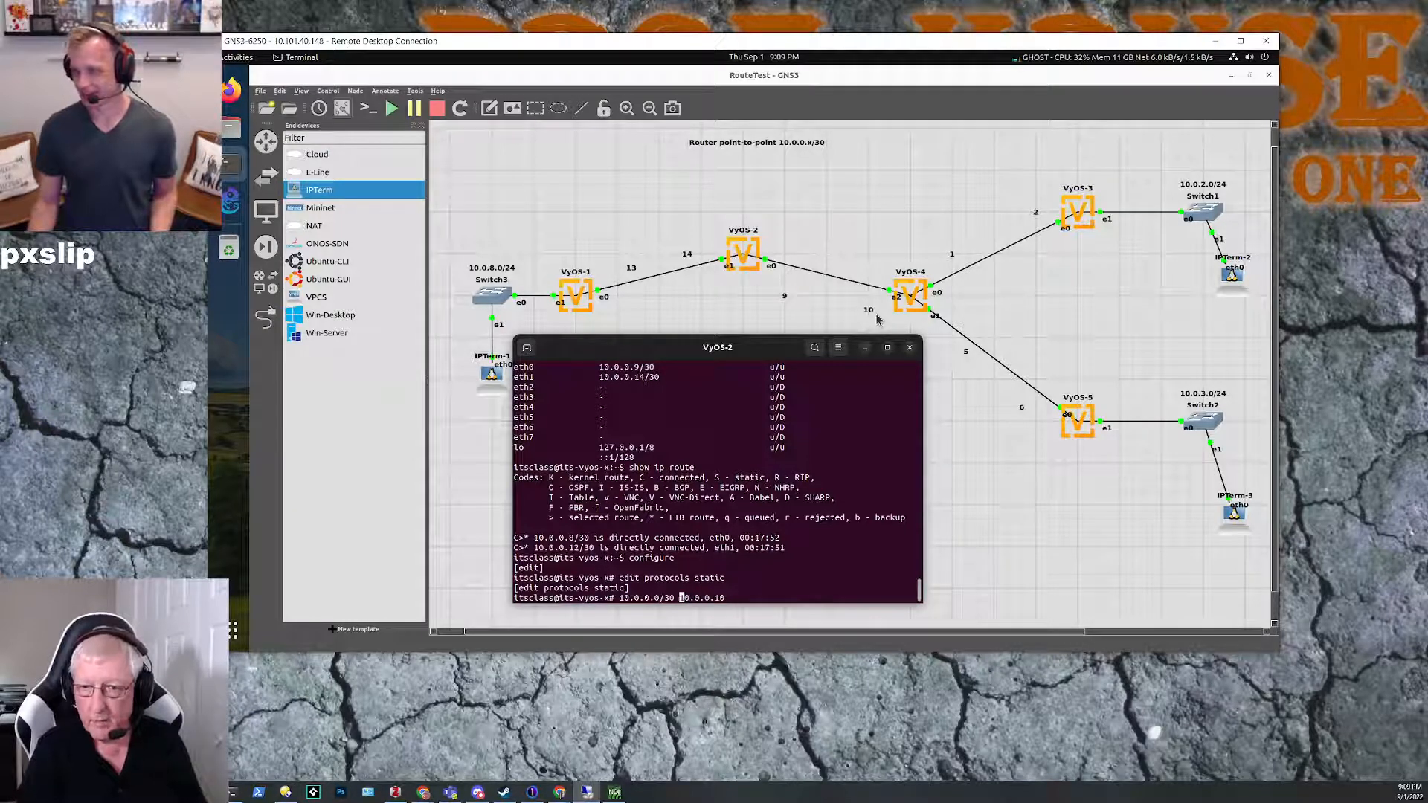
# Step: Try to submit the drafted route as set 10.0.0.0/30 next10.0.0.10
pyautogui.press('Left')
pyautogui.press('Left')
pyautogui.press('Left')
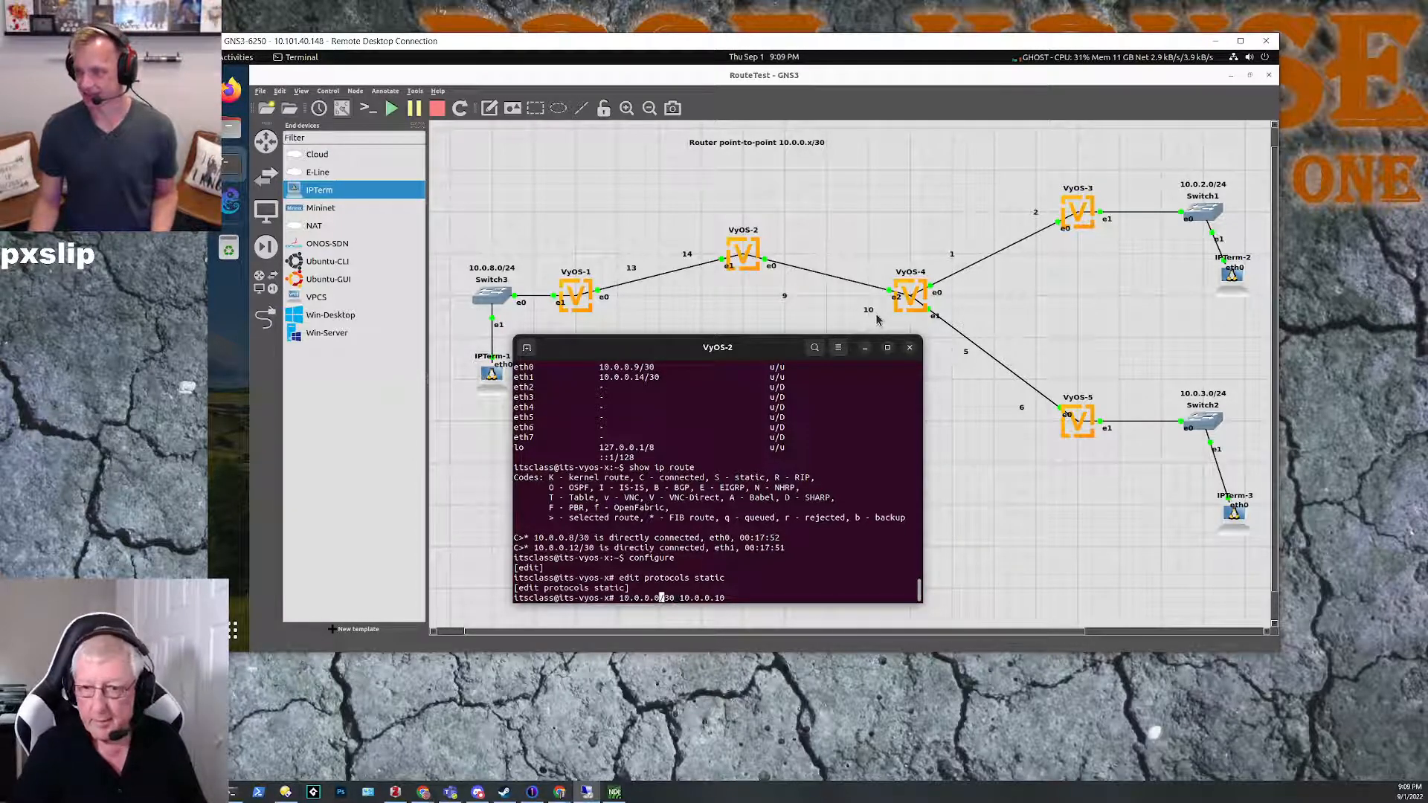
pyautogui.write('set')
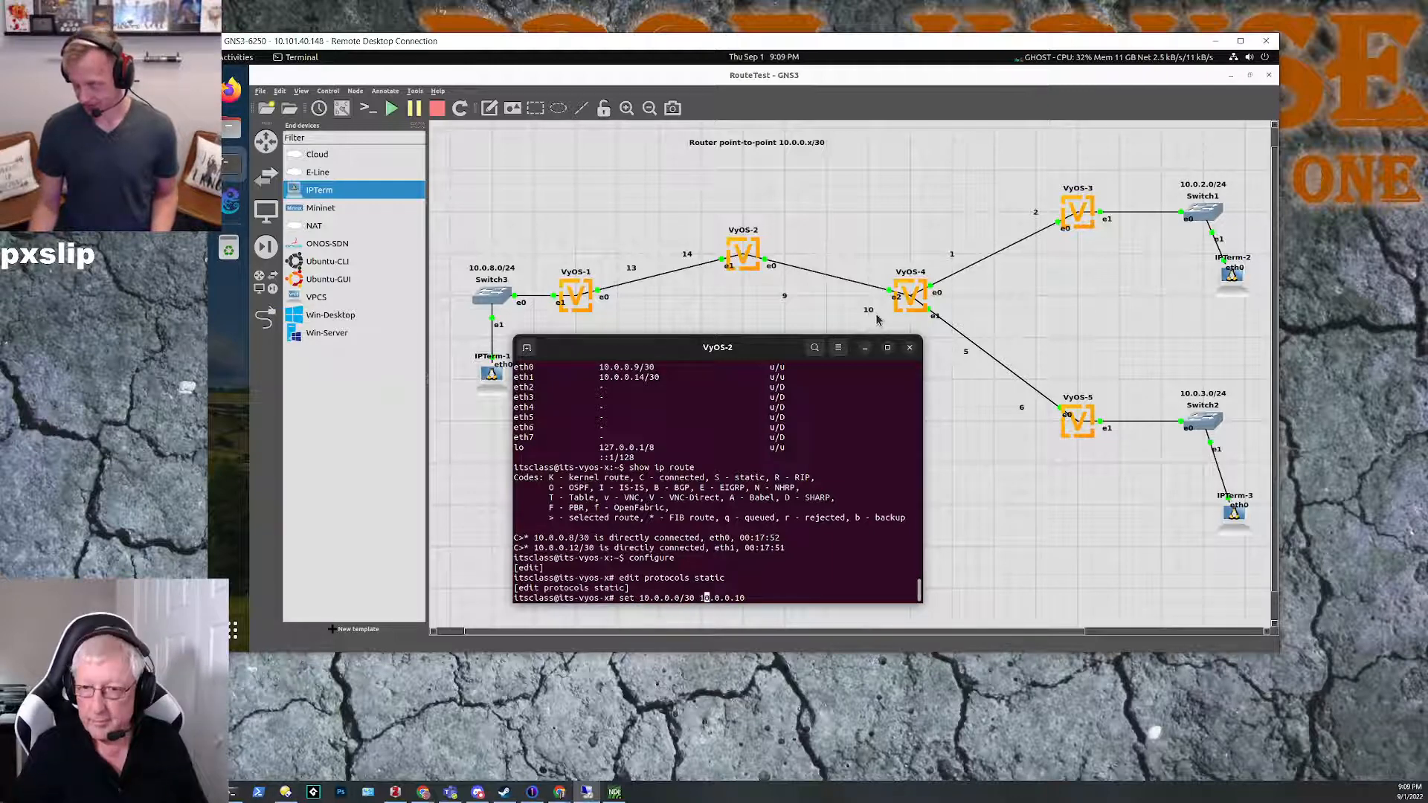
pyautogui.write('next')
pyautogui.press('Return')
# Step: Retry the route command with a space before the gateway, as set 10.0.0.0/30 next 10.0.0.10
pyautogui.press('Up')
pyautogui.press('Left')
pyautogui.press('Left')
pyautogui.press('Left')
pyautogui.press('Left')
pyautogui.press('Left')
pyautogui.press('Left')
pyautogui.press('Left')
pyautogui.press('Left')
pyautogui.press('Left')
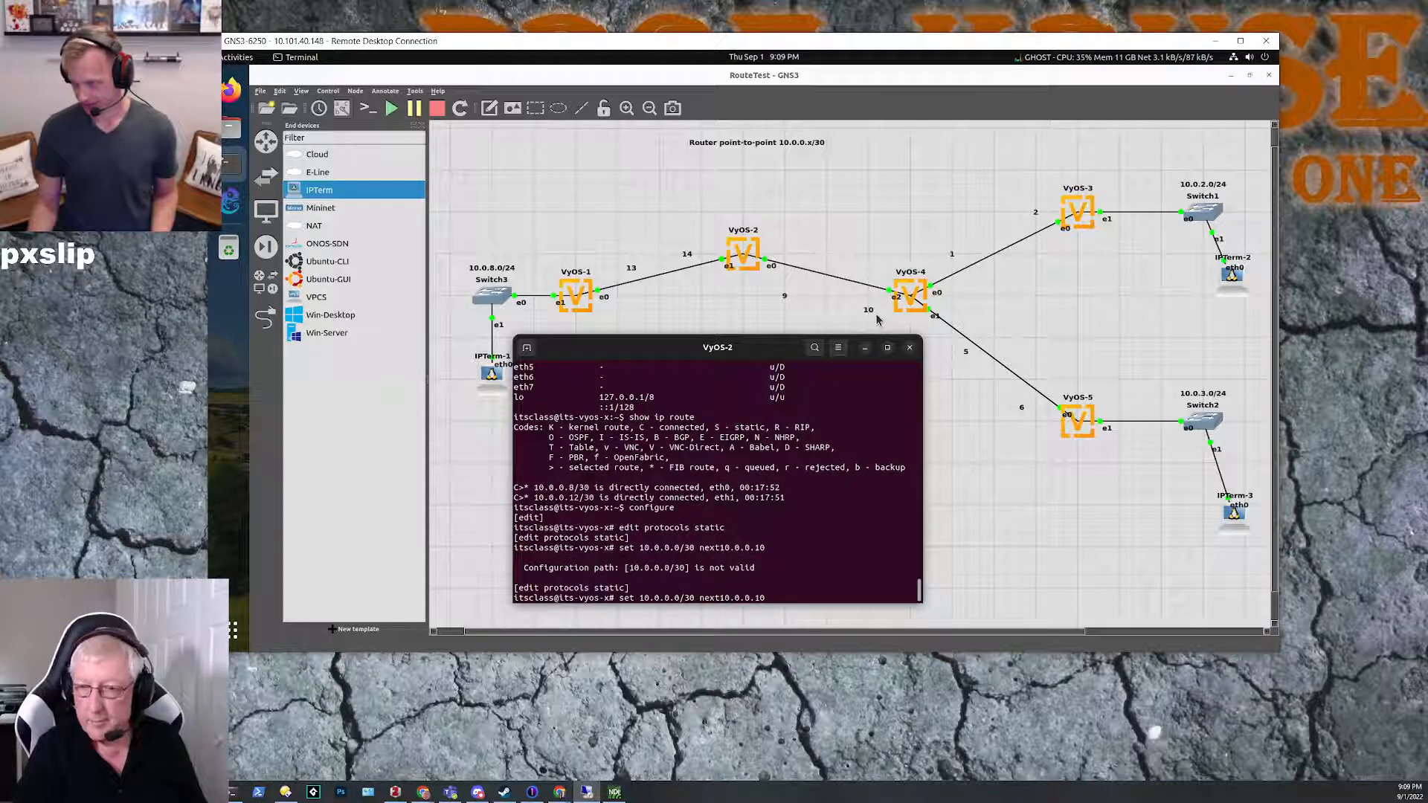
pyautogui.press('Return')
pyautogui.press('Up')
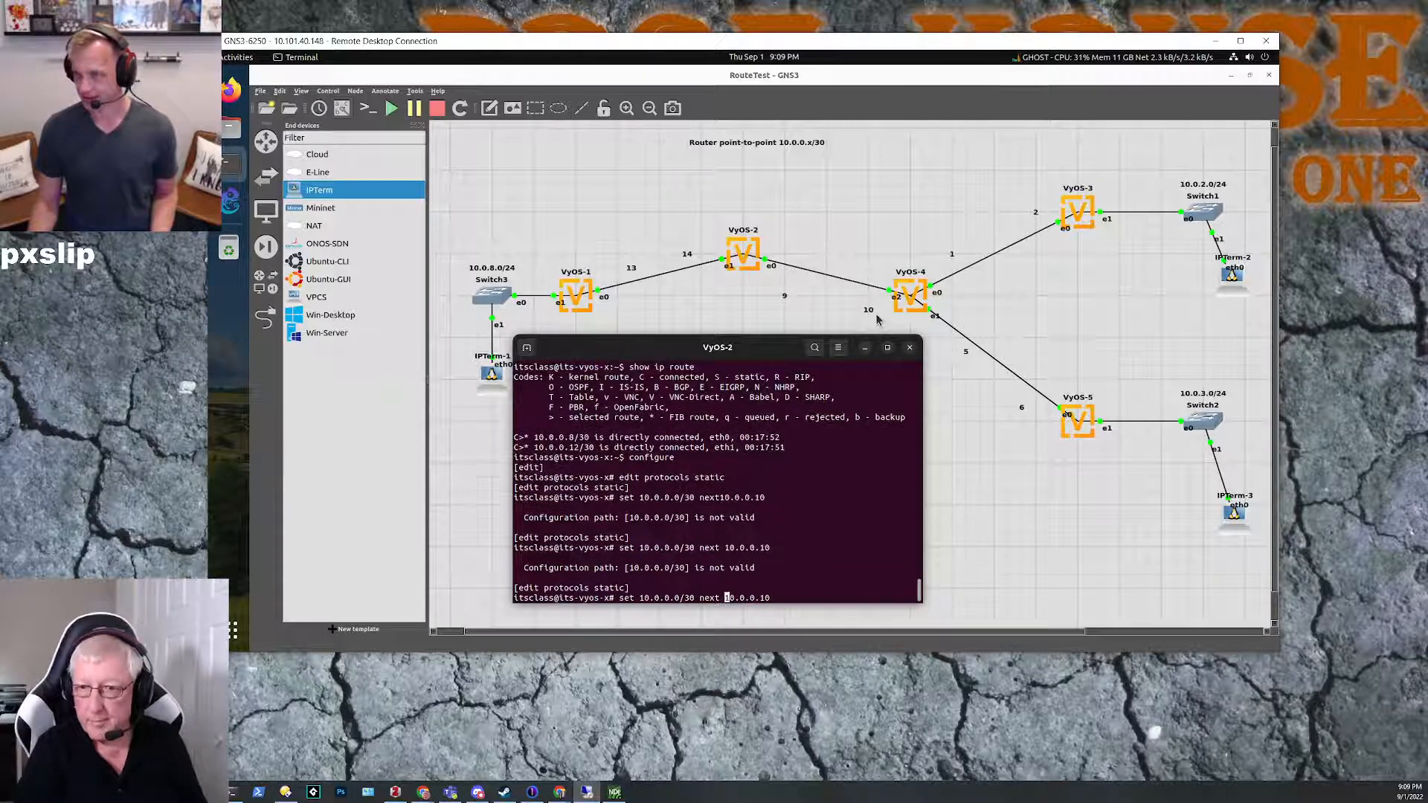
pyautogui.press('Left')
pyautogui.press('Left')
pyautogui.press('Left')
pyautogui.press('Left')
pyautogui.press('Left')
pyautogui.press('Left')
pyautogui.press('Left')
pyautogui.press('Left')
pyautogui.press('Left')
pyautogui.press('BackSpace')
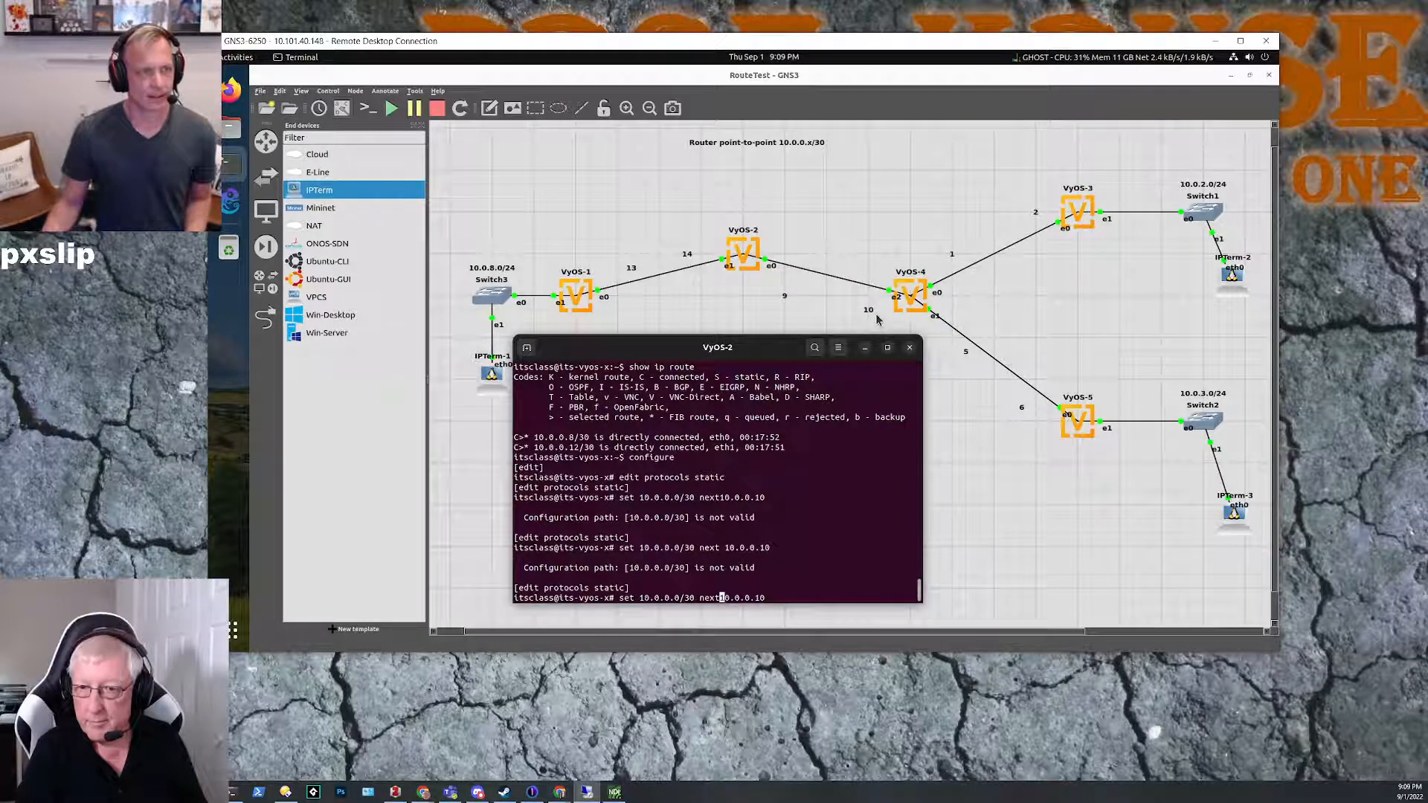
pyautogui.press('BackSpace')
pyautogui.press('BackSpace')
pyautogui.press('BackSpace')
pyautogui.press('BackSpace')
pyautogui.press('BackSpace')
pyautogui.press('BackSpace')
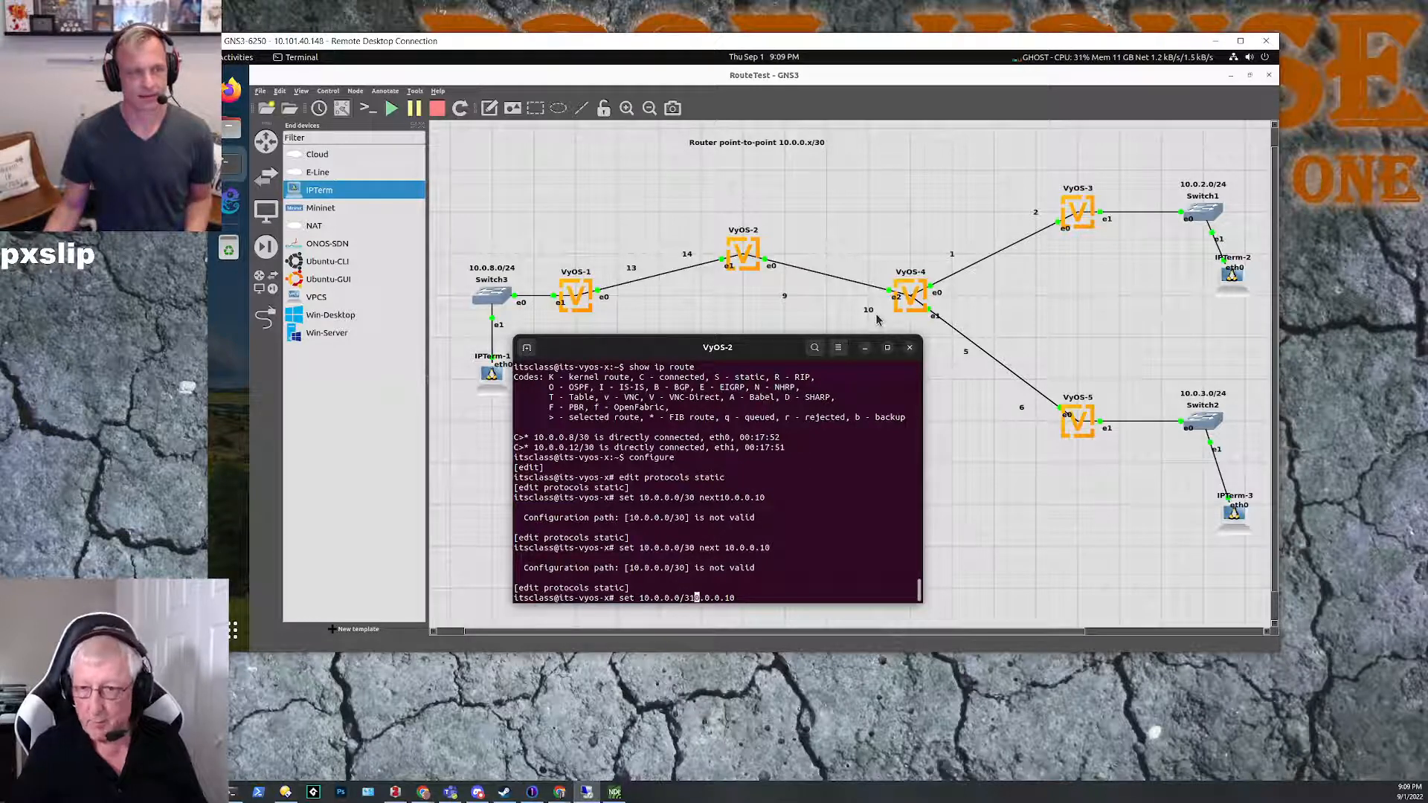
pyautogui.press('BackSpace')
pyautogui.press('BackSpace')
pyautogui.press('BackSpace')
pyautogui.press('BackSpace')
pyautogui.press('BackSpace')
pyautogui.press('BackSpace')
pyautogui.press('BackSpace')
pyautogui.press('BackSpace')
pyautogui.press('BackSpace')
pyautogui.press('BackSpace')
pyautogui.press('BackSpace')
pyautogui.press('BackSpace')
pyautogui.press('BackSpace')
pyautogui.press('BackSpace')
pyautogui.press('BackSpace')
pyautogui.press('BackSpace')
pyautogui.press('BackSpace')
pyautogui.press('BackSpace')
pyautogui.press('BackSpace')
pyautogui.press('BackSpace')
pyautogui.press('BackSpace')
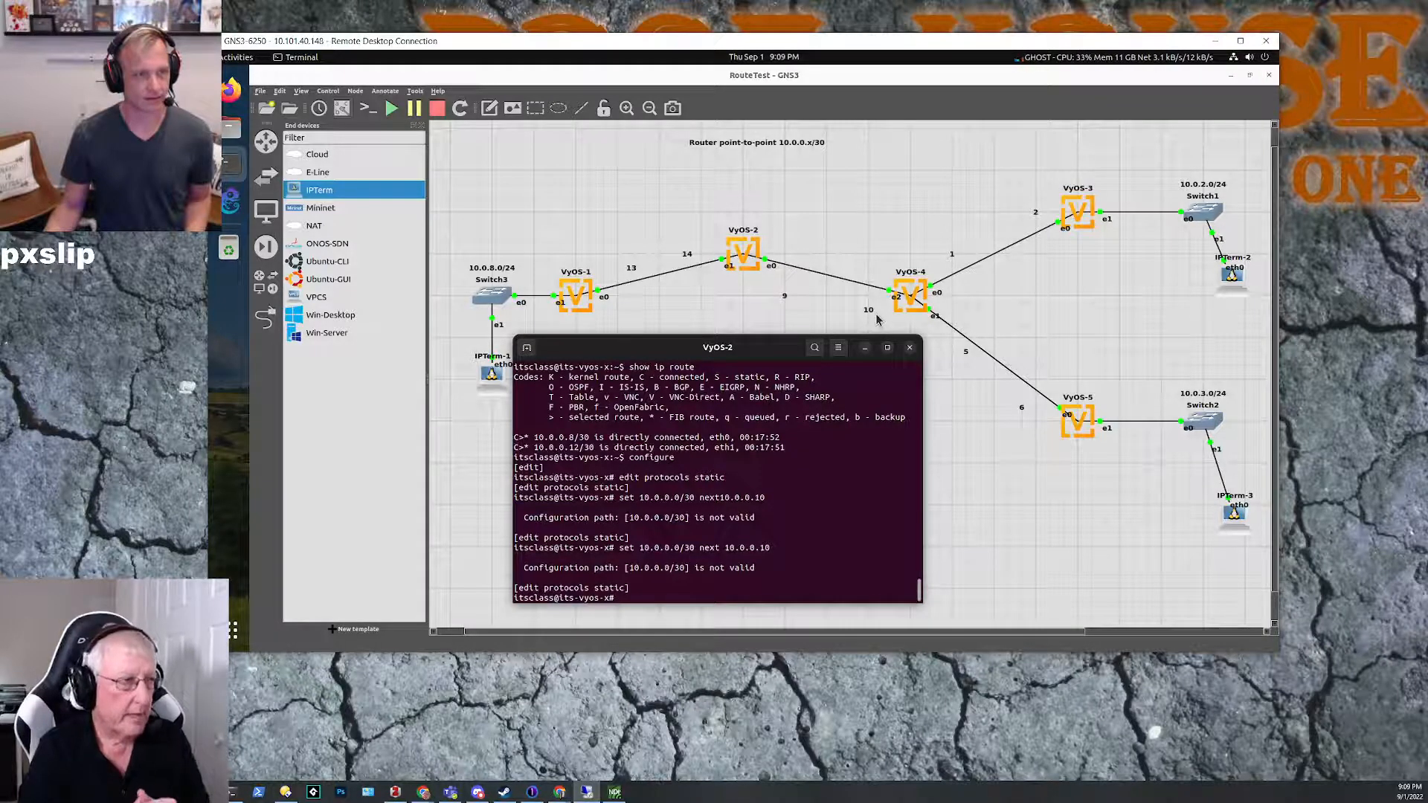
# Step: List the available configuration commands and the possible completions of set at the static routing level
pyautogui.press('Tab')
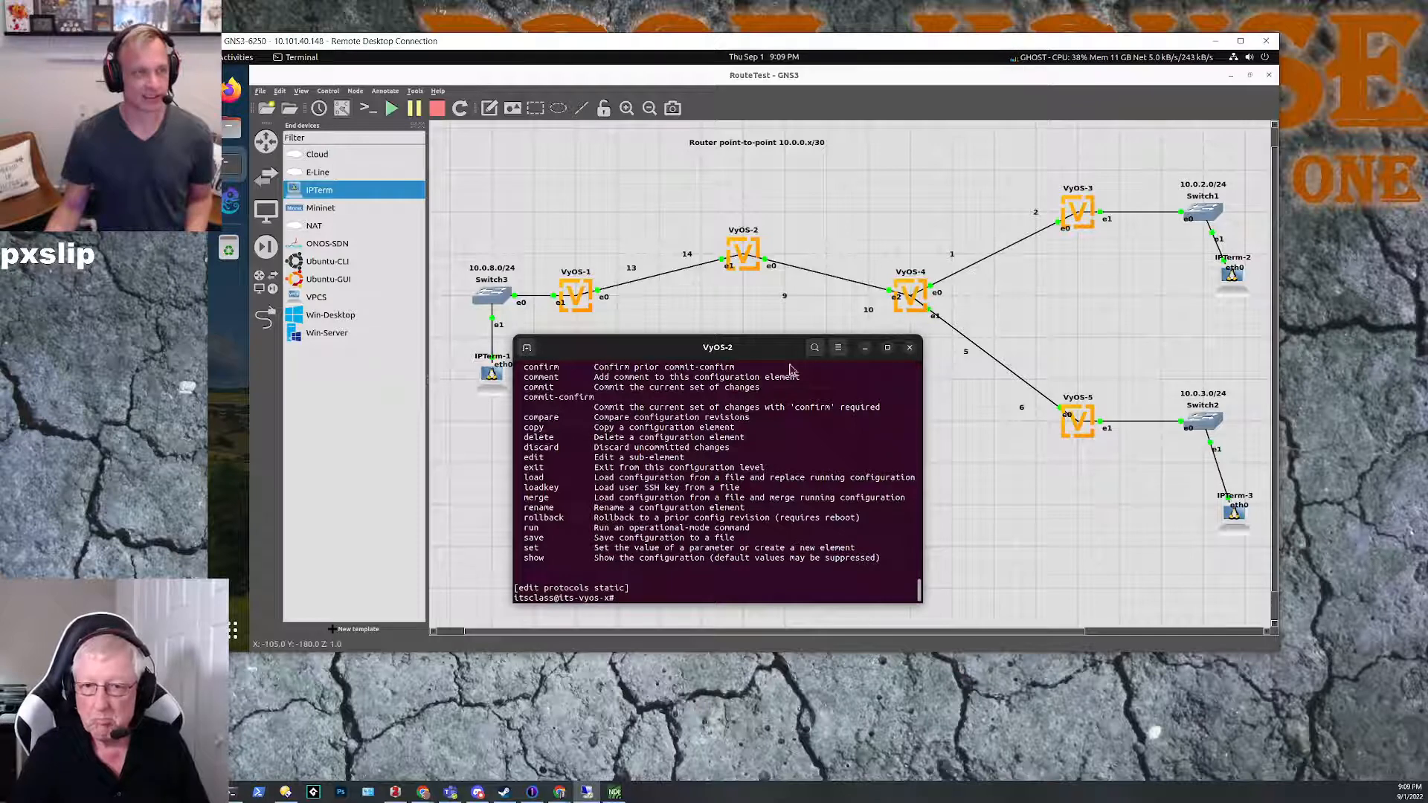
pyautogui.scroll(3, 695, 440)
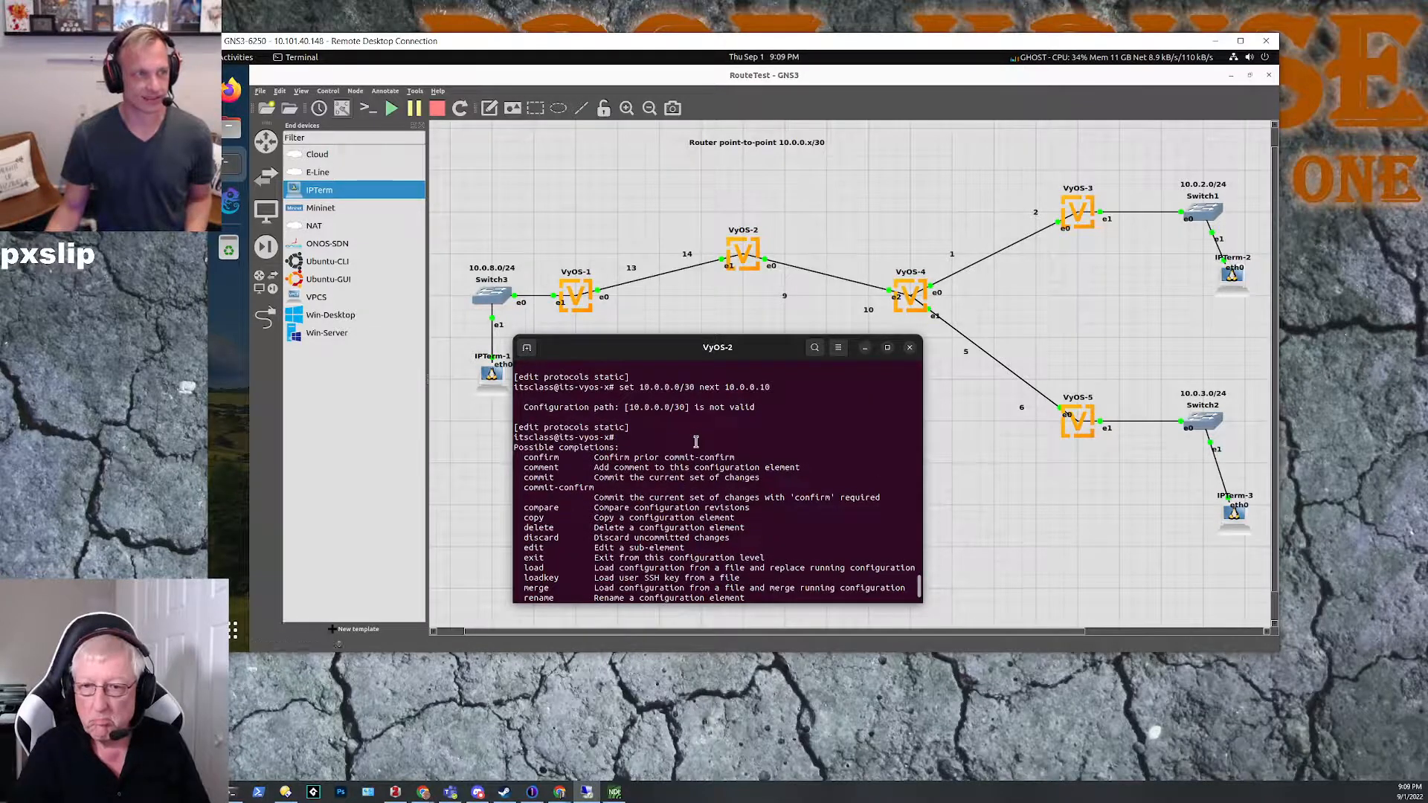
pyautogui.scroll(-3, 696, 442)
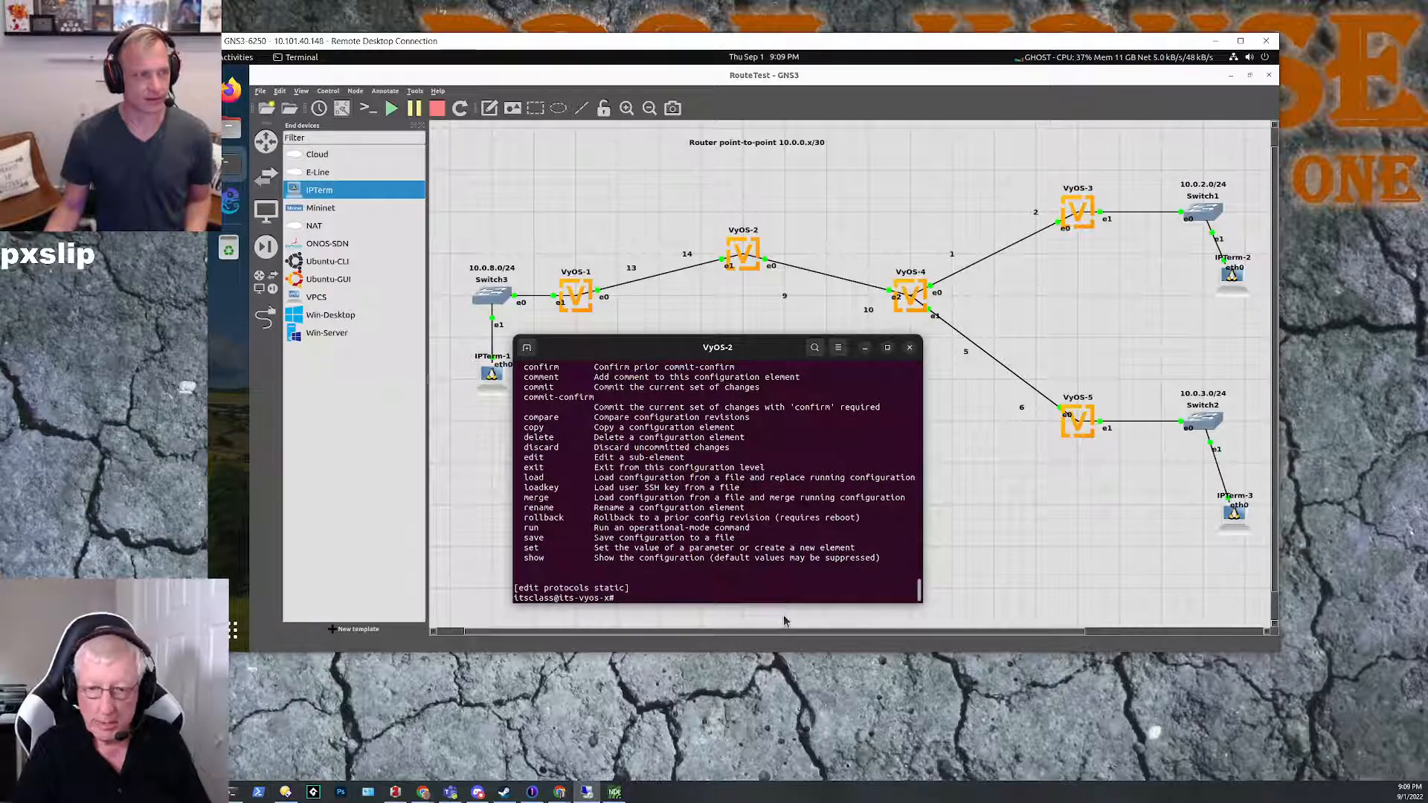
pyautogui.write('set')
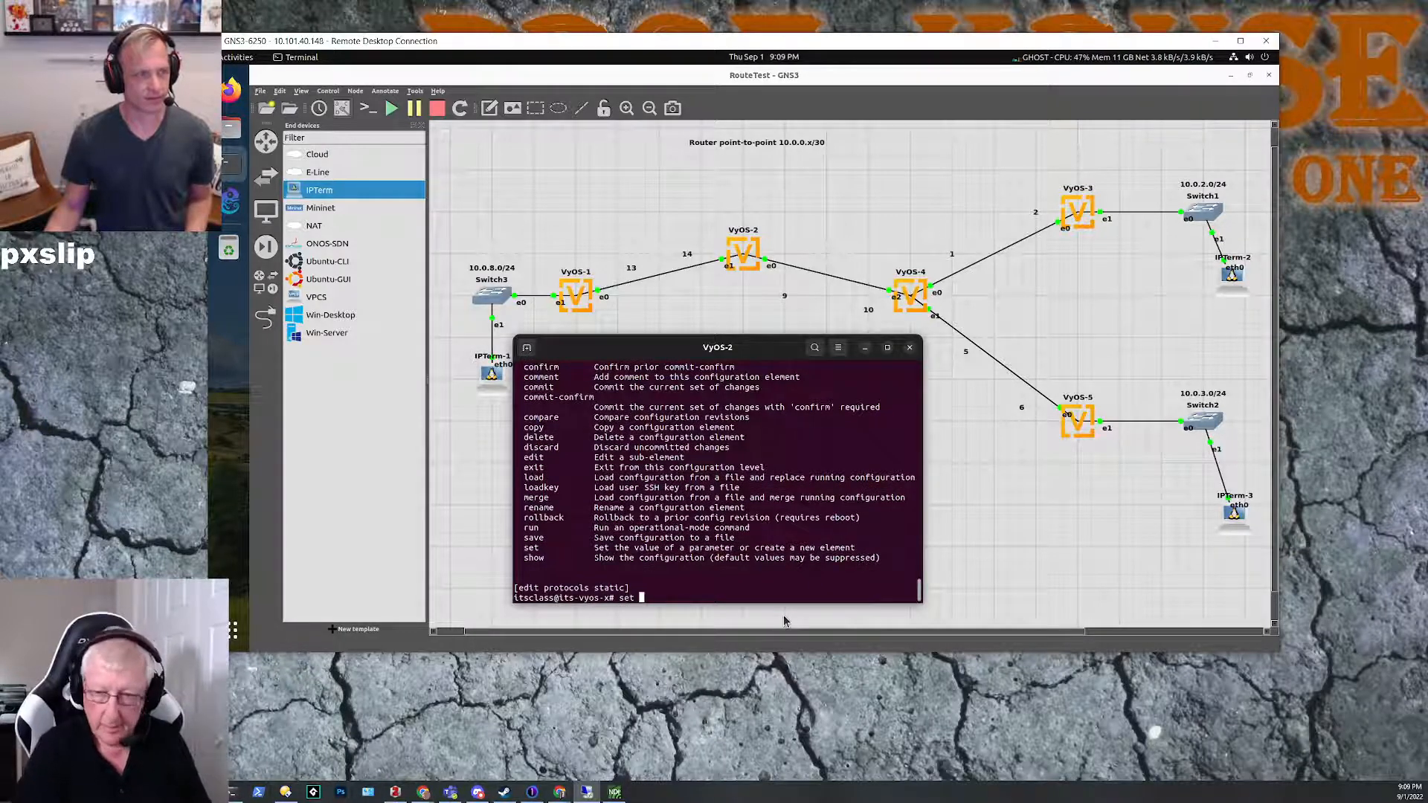
pyautogui.press('Tab')
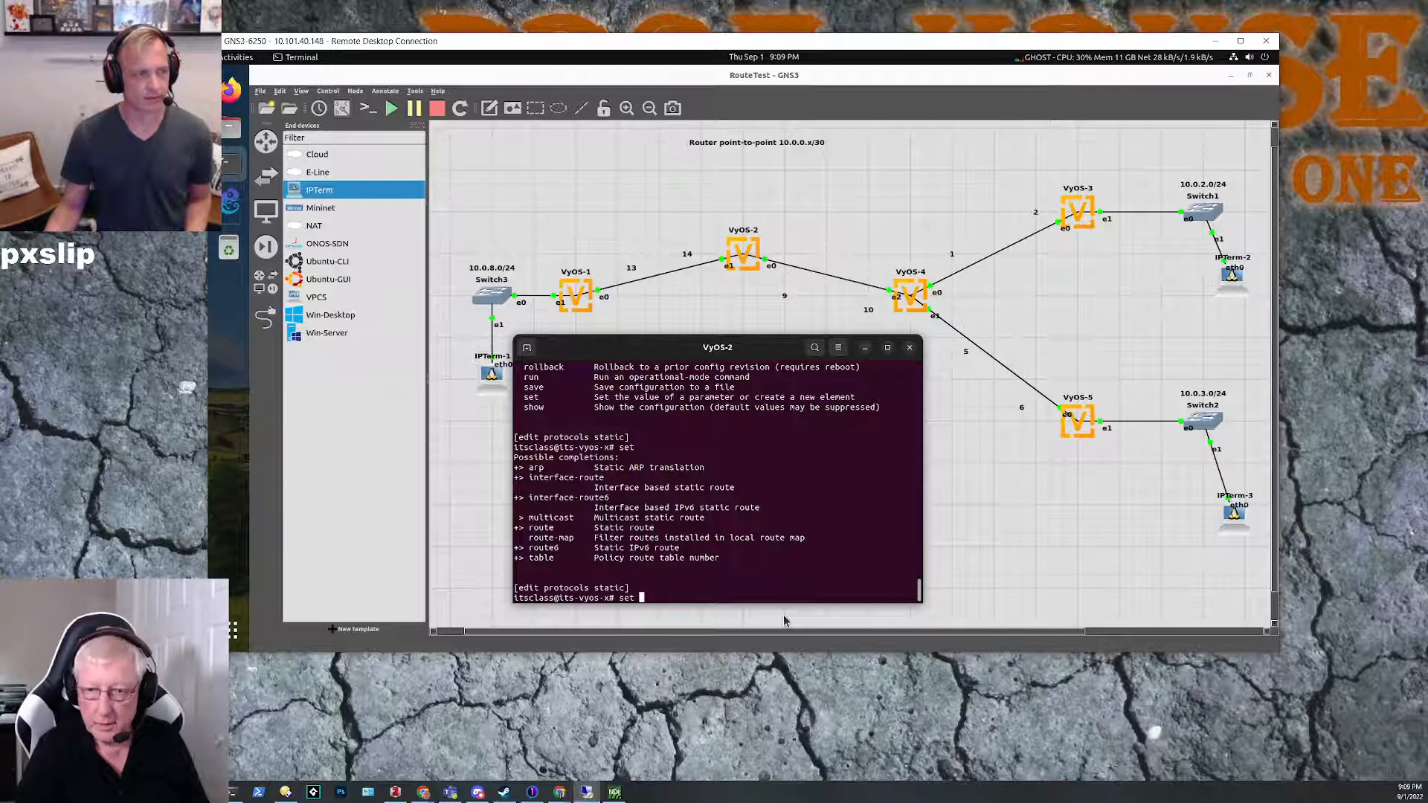
# Step: Replace the pending set command and try to enter the route level with edit route
pyautogui.press('BackSpace')
pyautogui.press('BackSpace')
pyautogui.press('BackSpace')
pyautogui.write('edit rout')
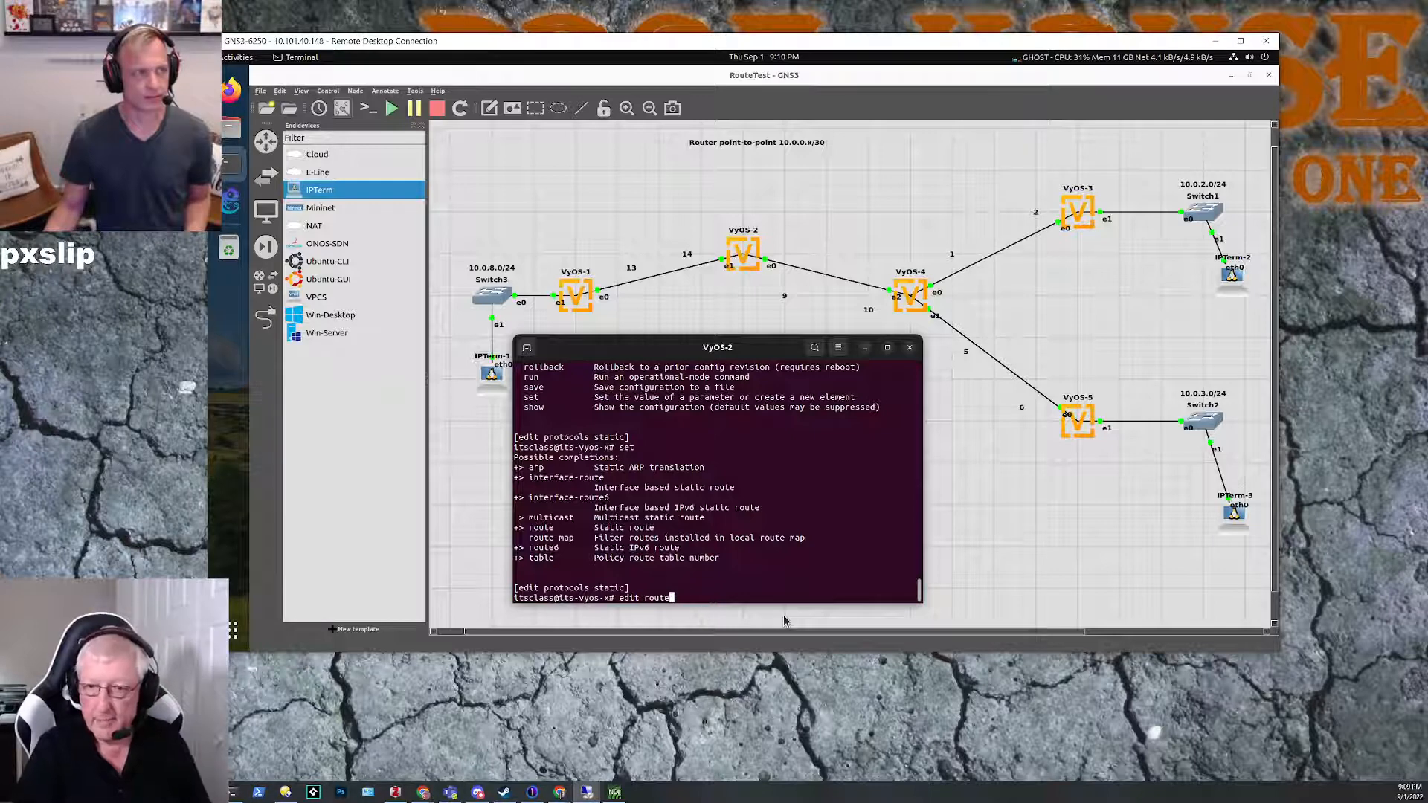
pyautogui.write('e')
pyautogui.press('Return')
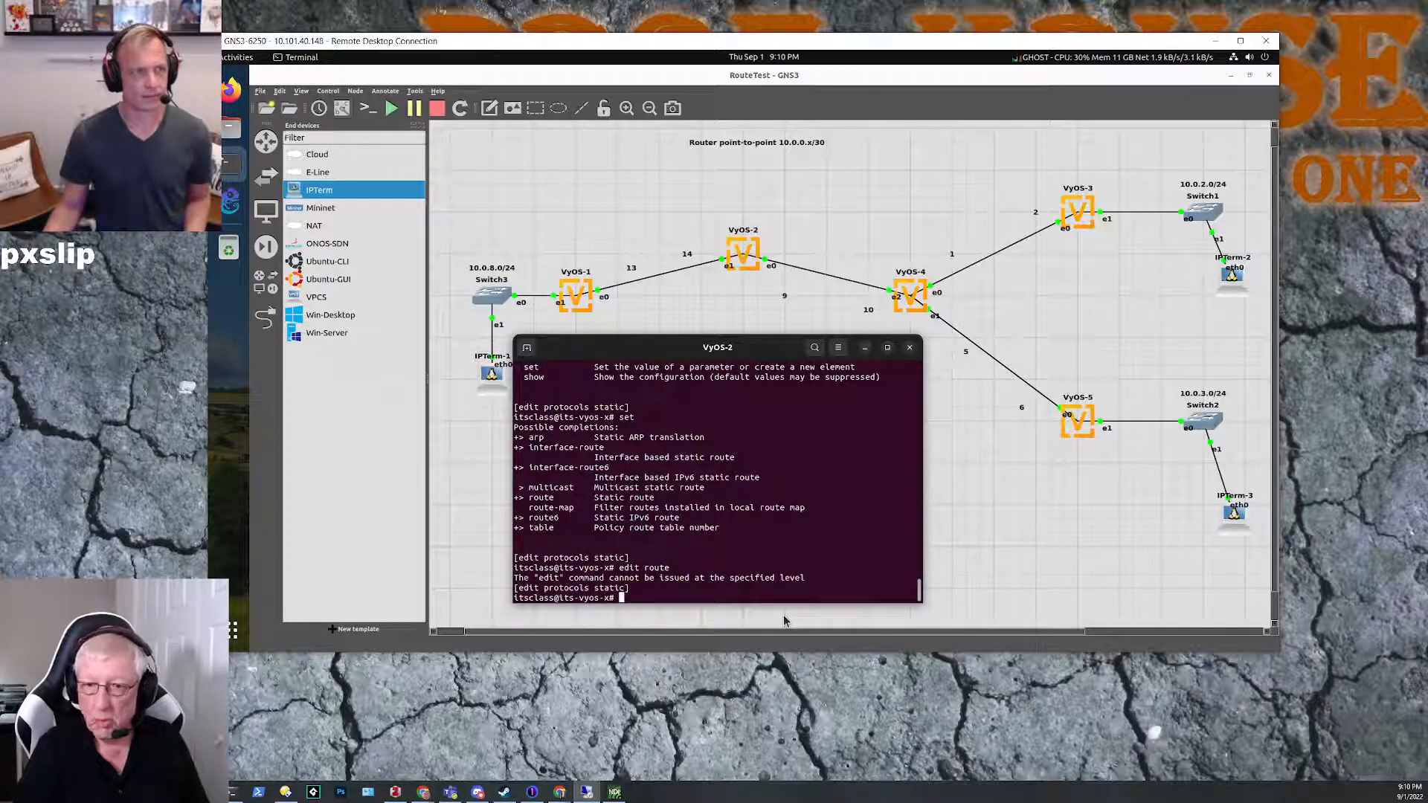
# Step: Add a static route on VyOS-2 with set route 10.0.0.0/30 next-hop 10.0.0.10
pyautogui.write('set ')
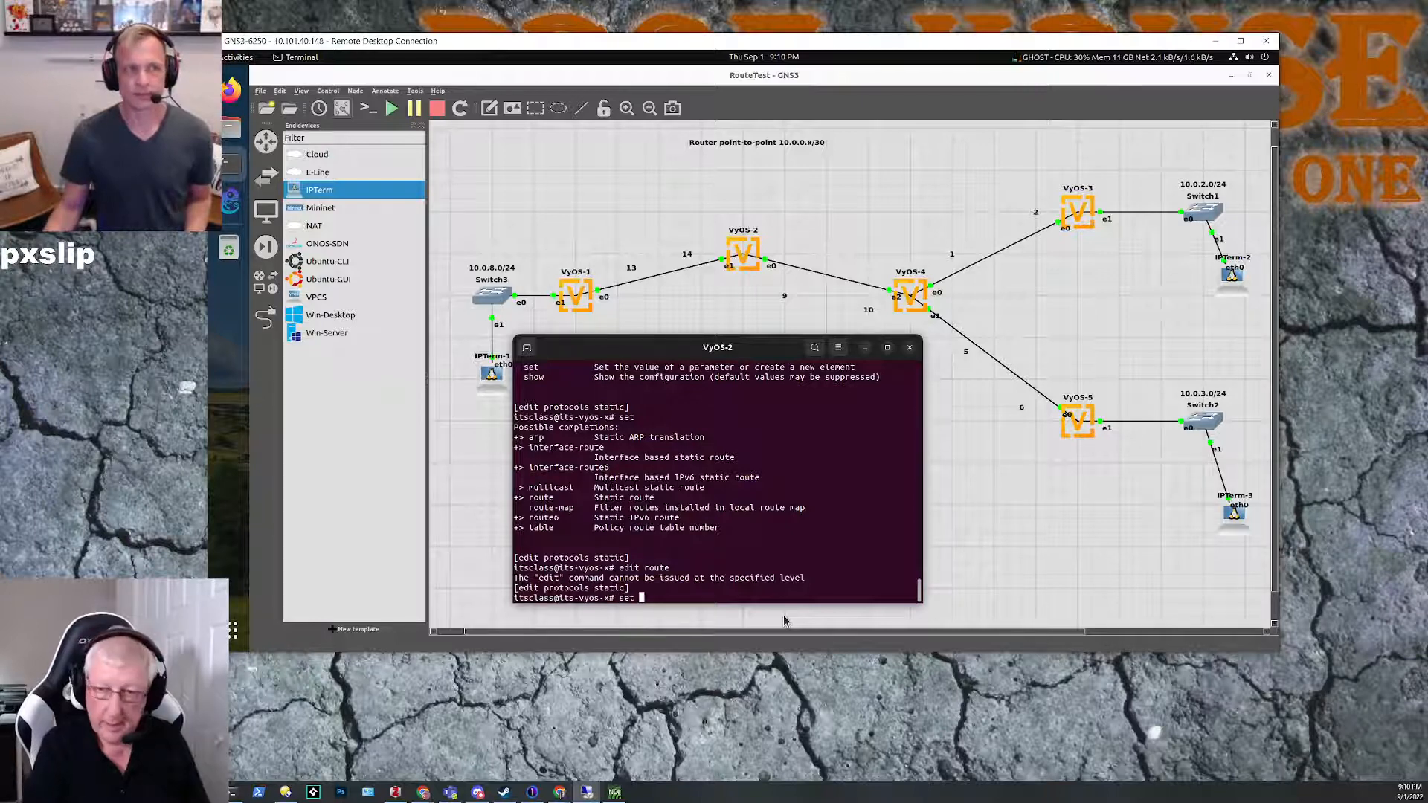
pyautogui.write('ropu')
pyautogui.press('Tab')
pyautogui.press('BackSpace')
pyautogui.press('BackSpace')
pyautogui.write('u')
pyautogui.press('Tab')
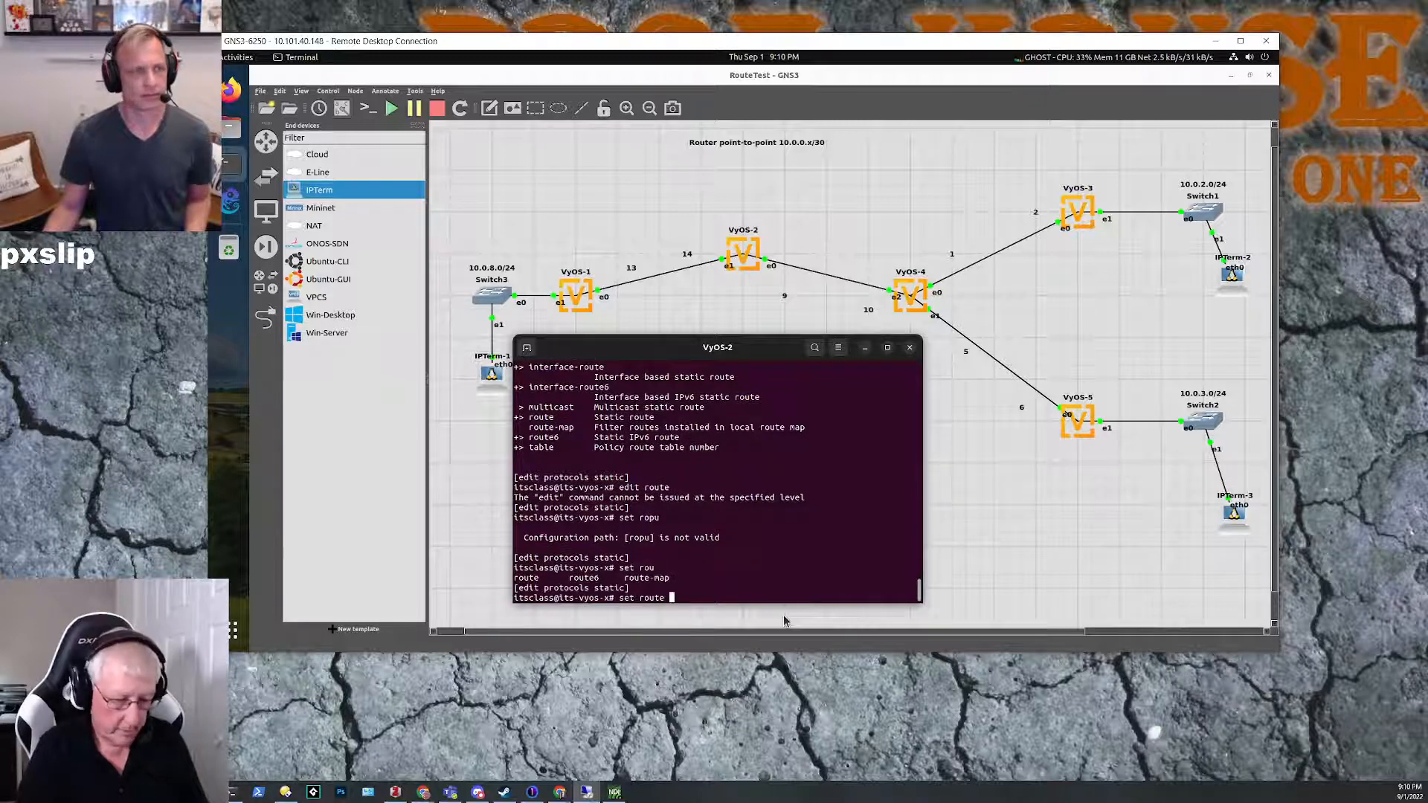
pyautogui.write('10.')
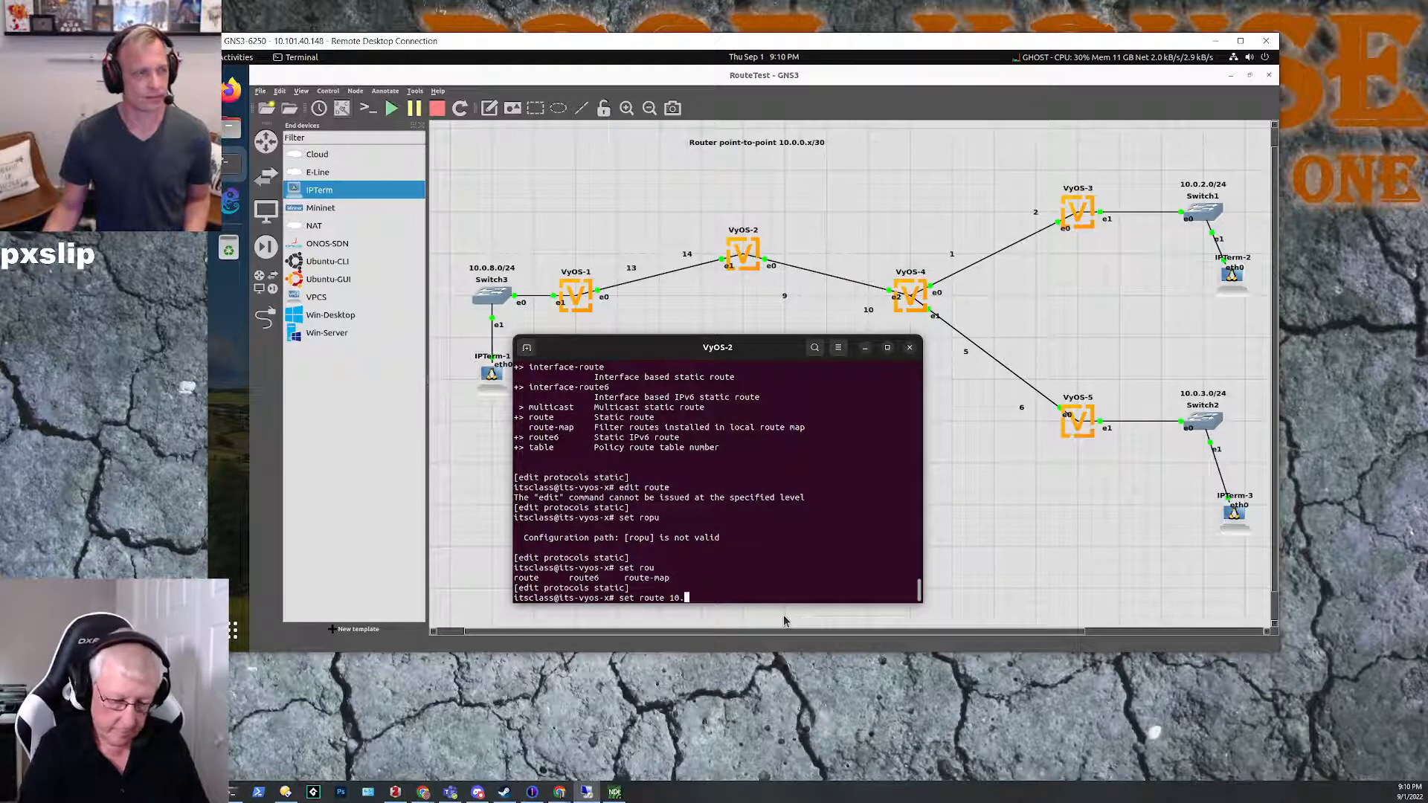
pyautogui.write('0.0.0.')
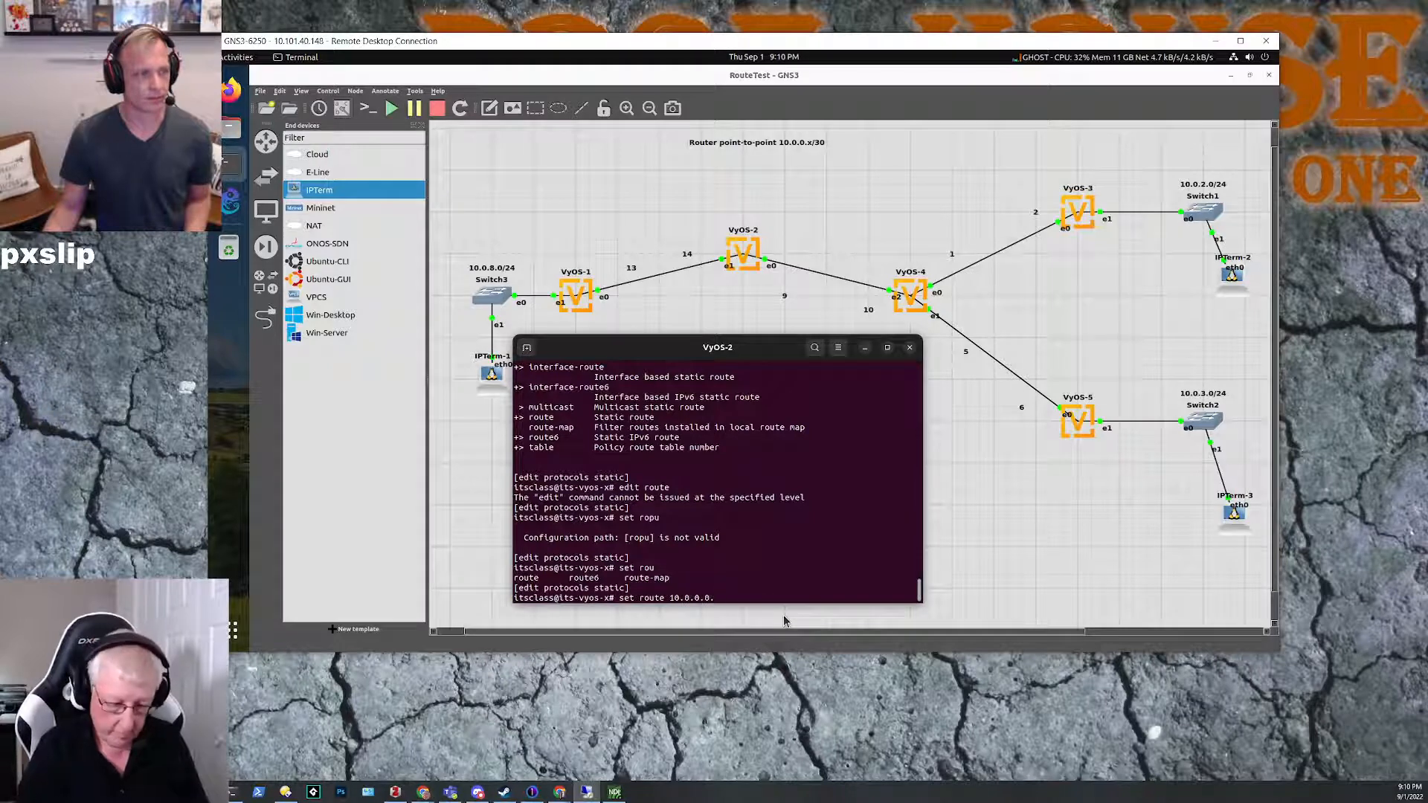
pyautogui.press('BackSpace')
pyautogui.write('/')
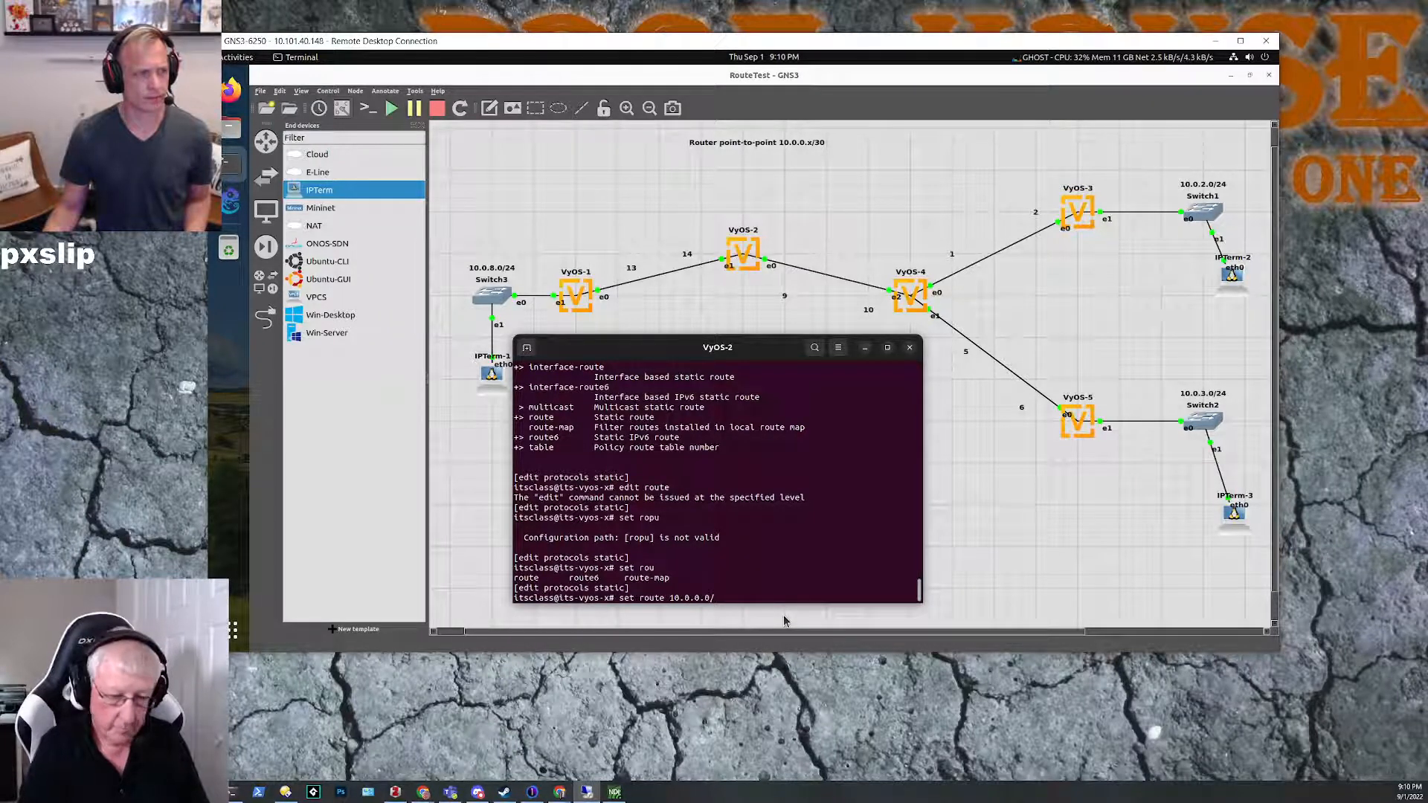
pyautogui.write('30 next-hop')
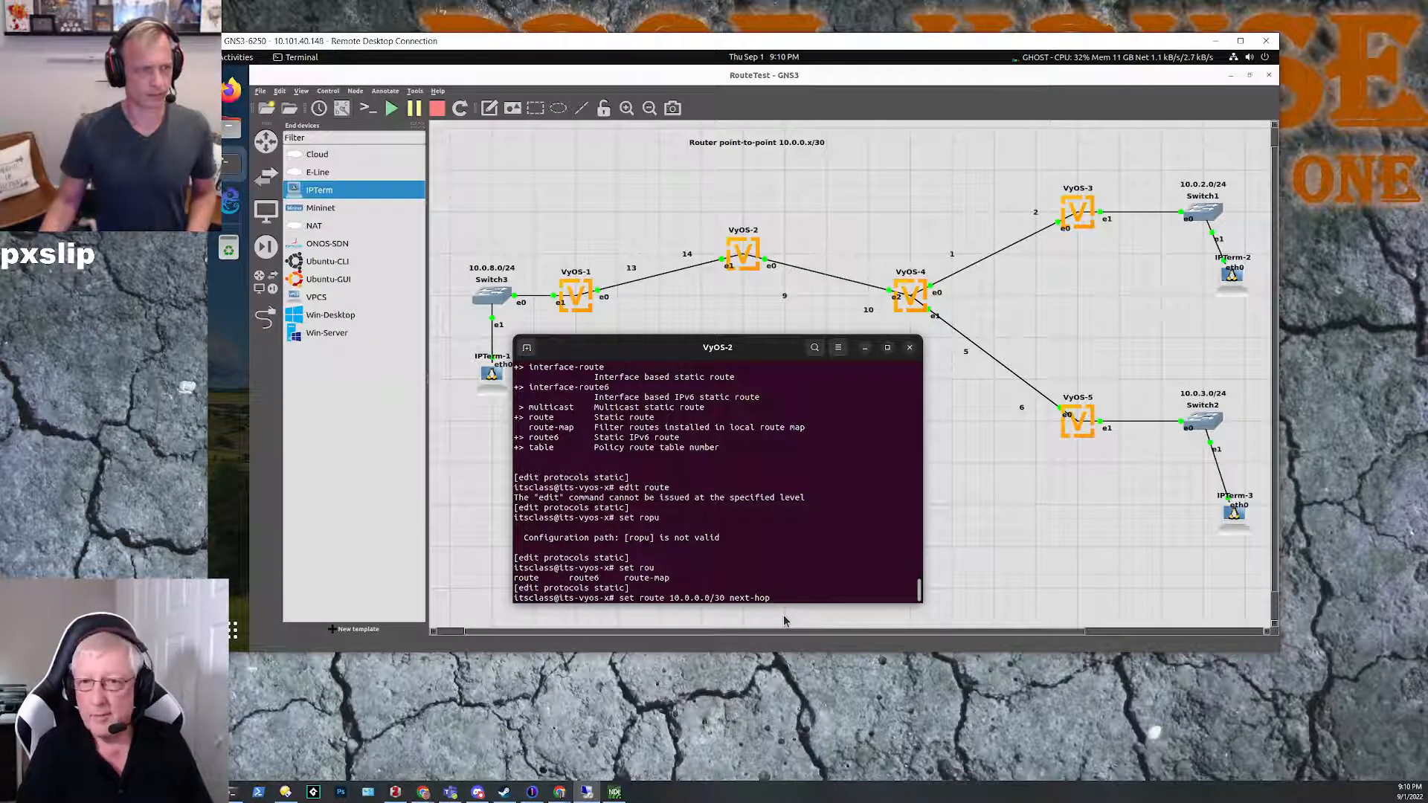
pyautogui.write('10.0.')
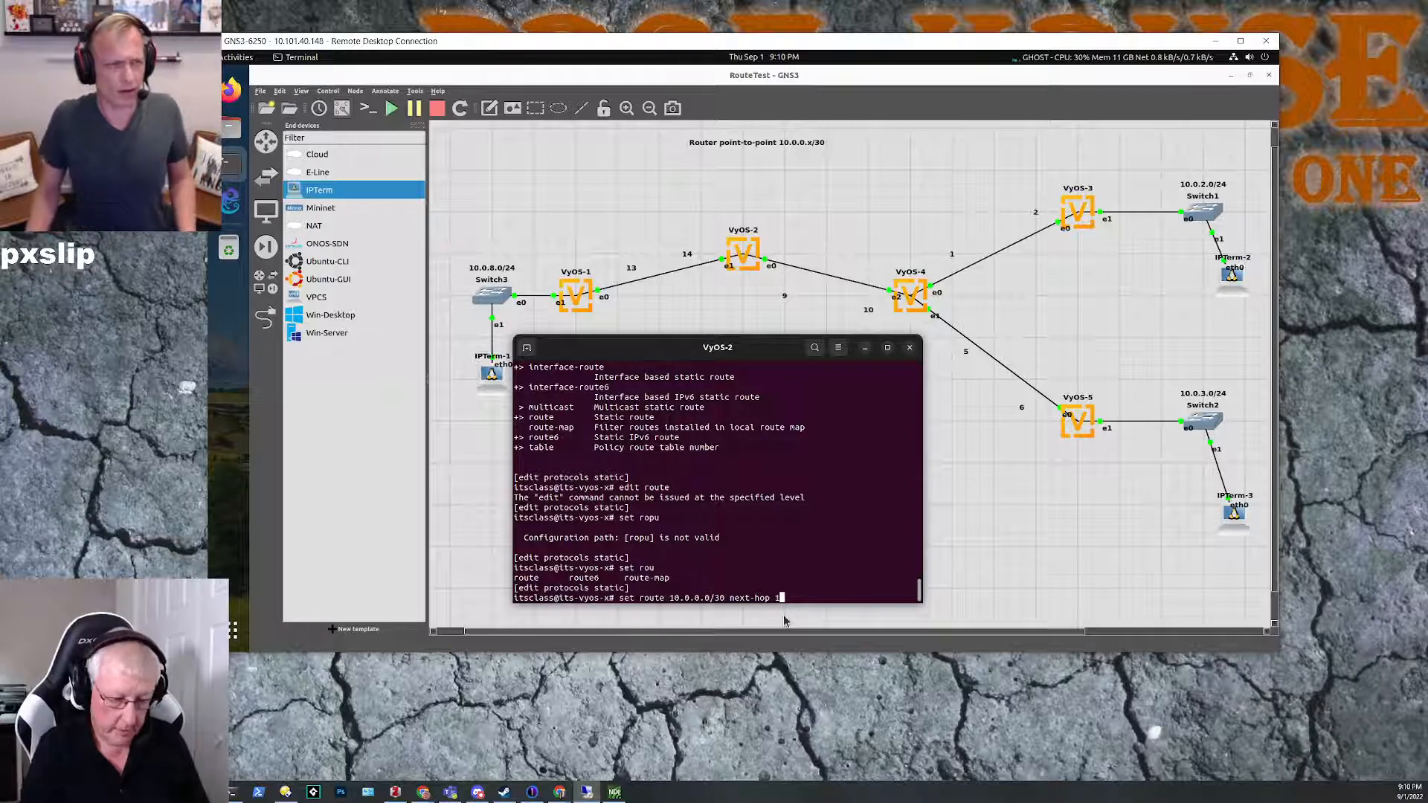
pyautogui.write('0.10')
pyautogui.press('Return')
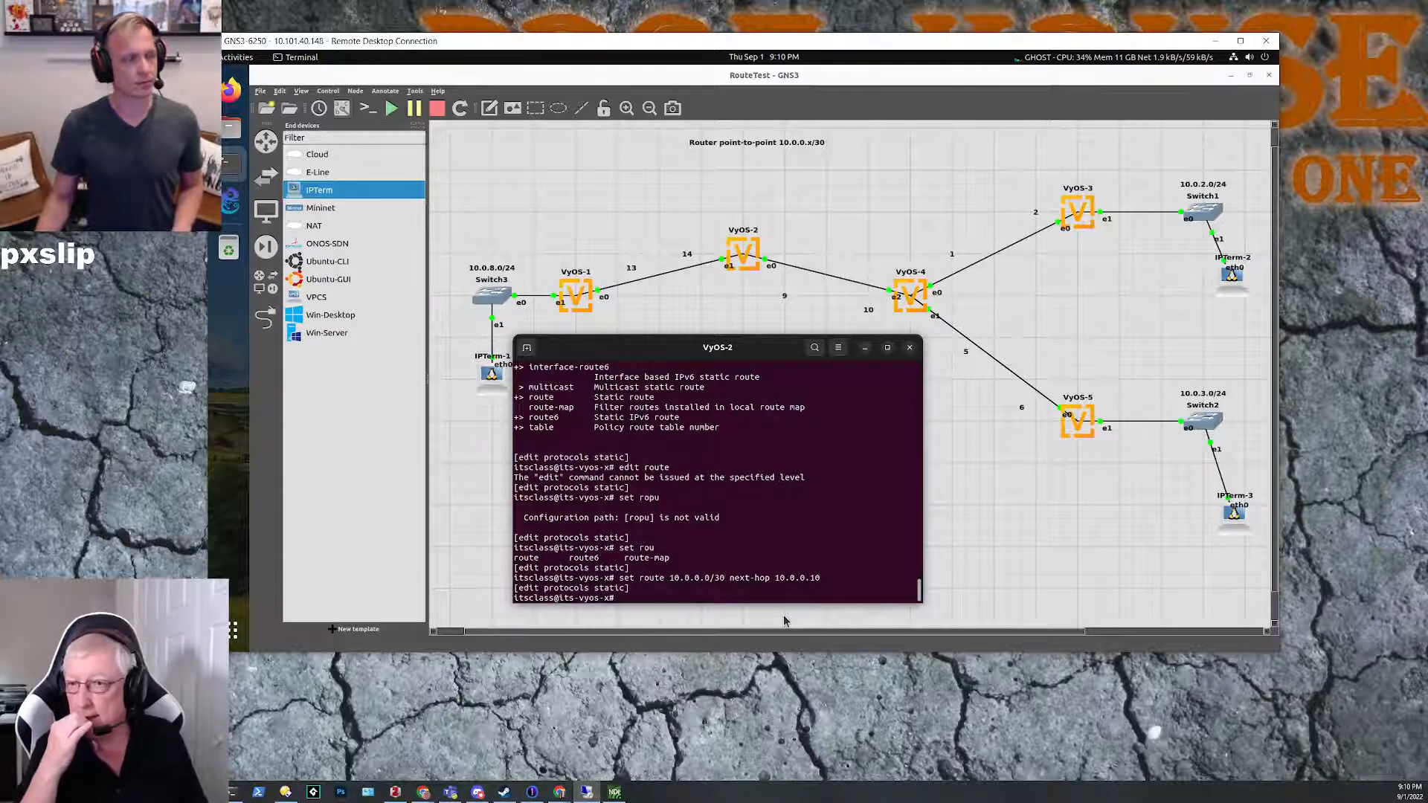
# Step: Reuse the previous route command to add a static route for 10.0.0.4/30 with next-hop 10.0.0.10
pyautogui.press('Up')
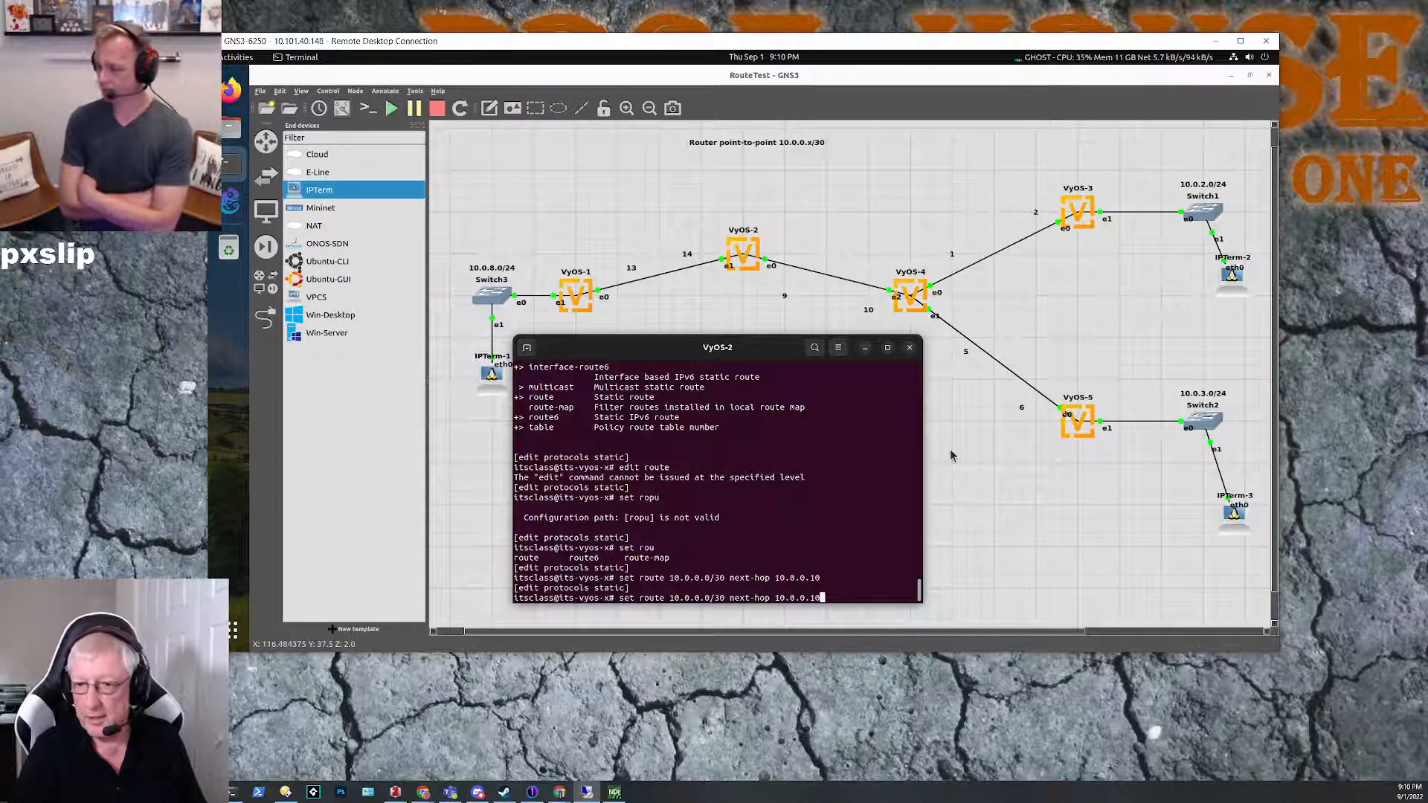
pyautogui.press('Left')
pyautogui.press('Left')
pyautogui.press('Left')
pyautogui.press('Left')
pyautogui.press('Left')
pyautogui.press('Left')
pyautogui.press('Left')
pyautogui.press('Left')
pyautogui.press('Left')
pyautogui.press('Left')
pyautogui.press('Left')
pyautogui.press('Left')
pyautogui.press('Left')
pyautogui.press('Left')
pyautogui.press('Left')
pyautogui.press('Left')
pyautogui.press('Left')
pyautogui.press('Left')
pyautogui.press('Left')
pyautogui.press('Left')
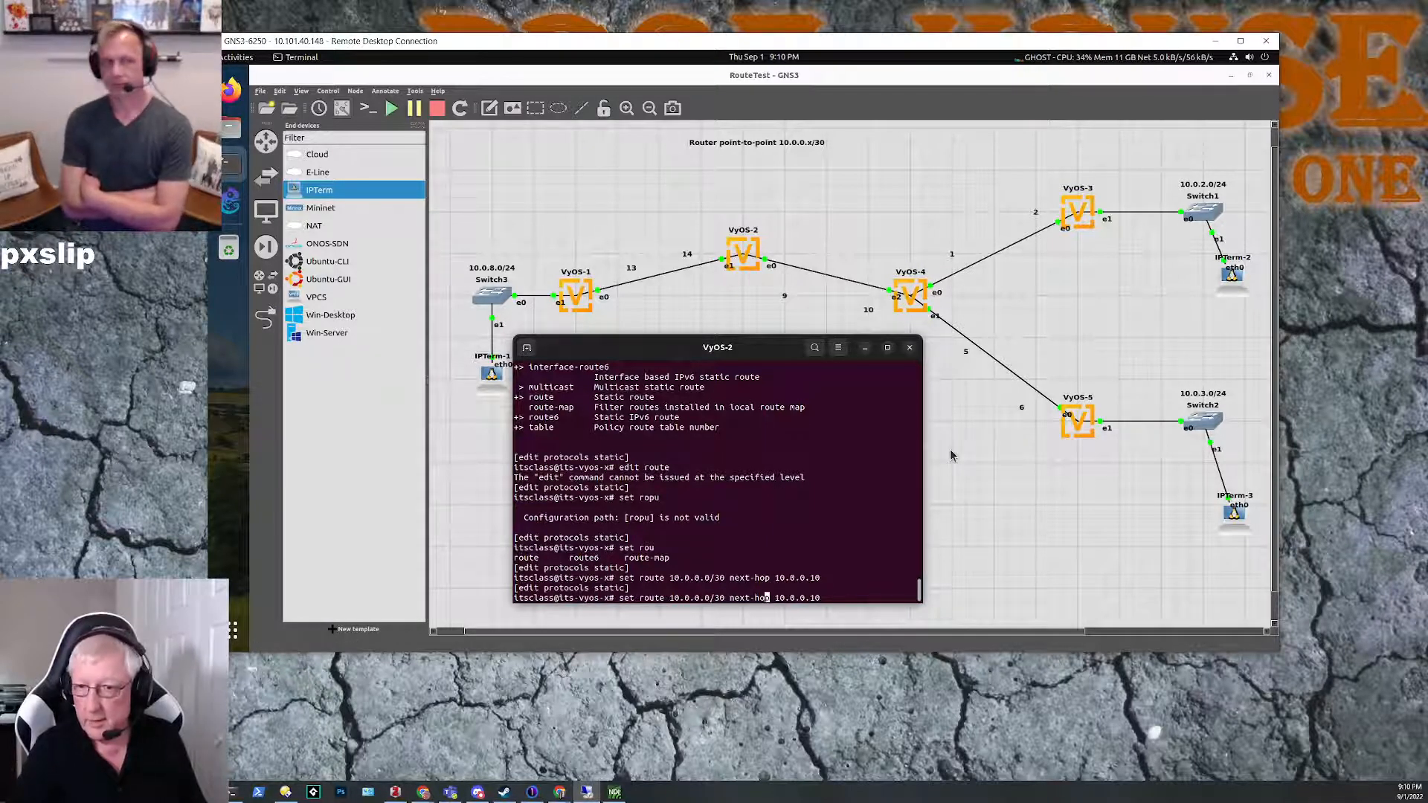
pyautogui.press('Left')
pyautogui.press('Left')
pyautogui.press('BackSpace')
pyautogui.write('4')
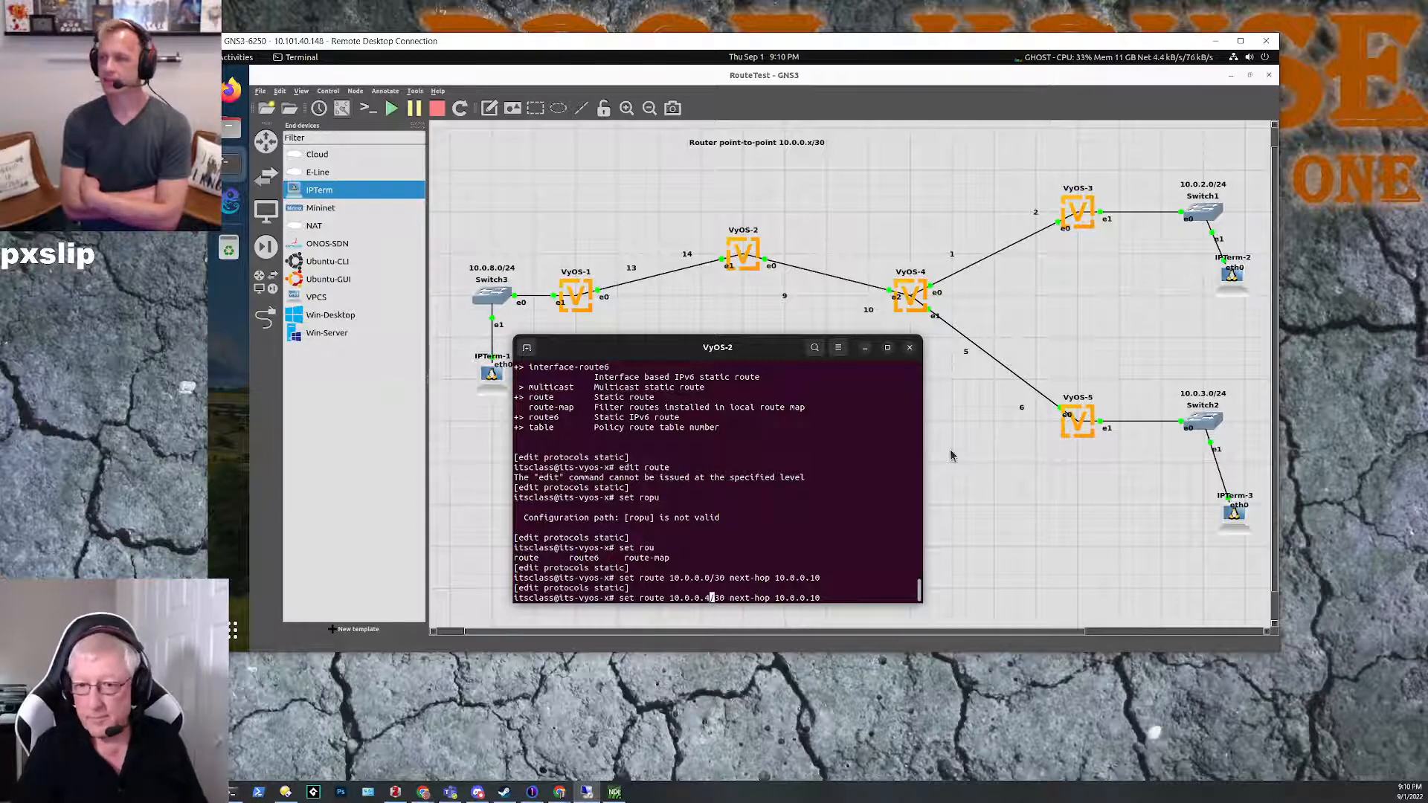
pyautogui.press('Return')
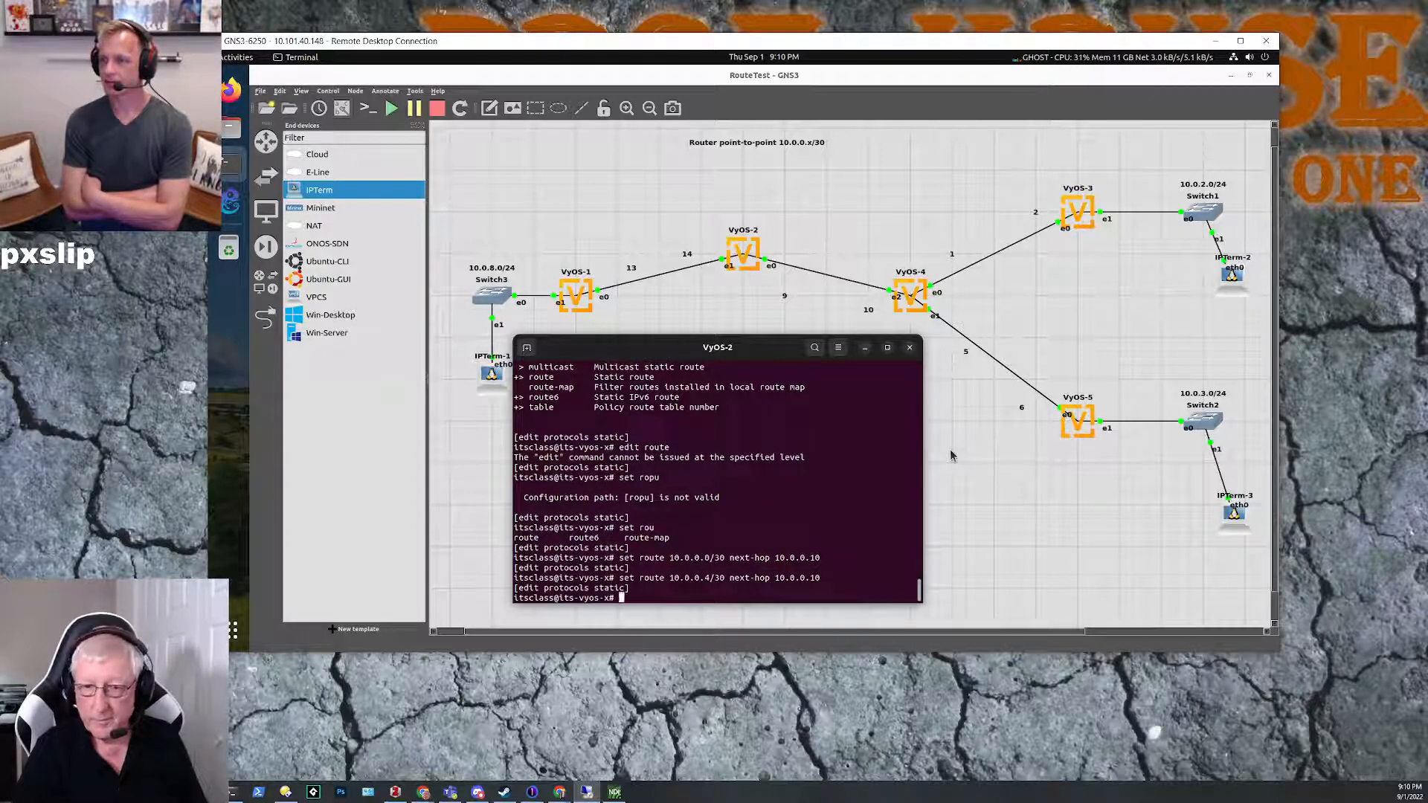
# Step: Commit the static route changes on VyOS-2 and save the configuration
pyautogui.write('commit')
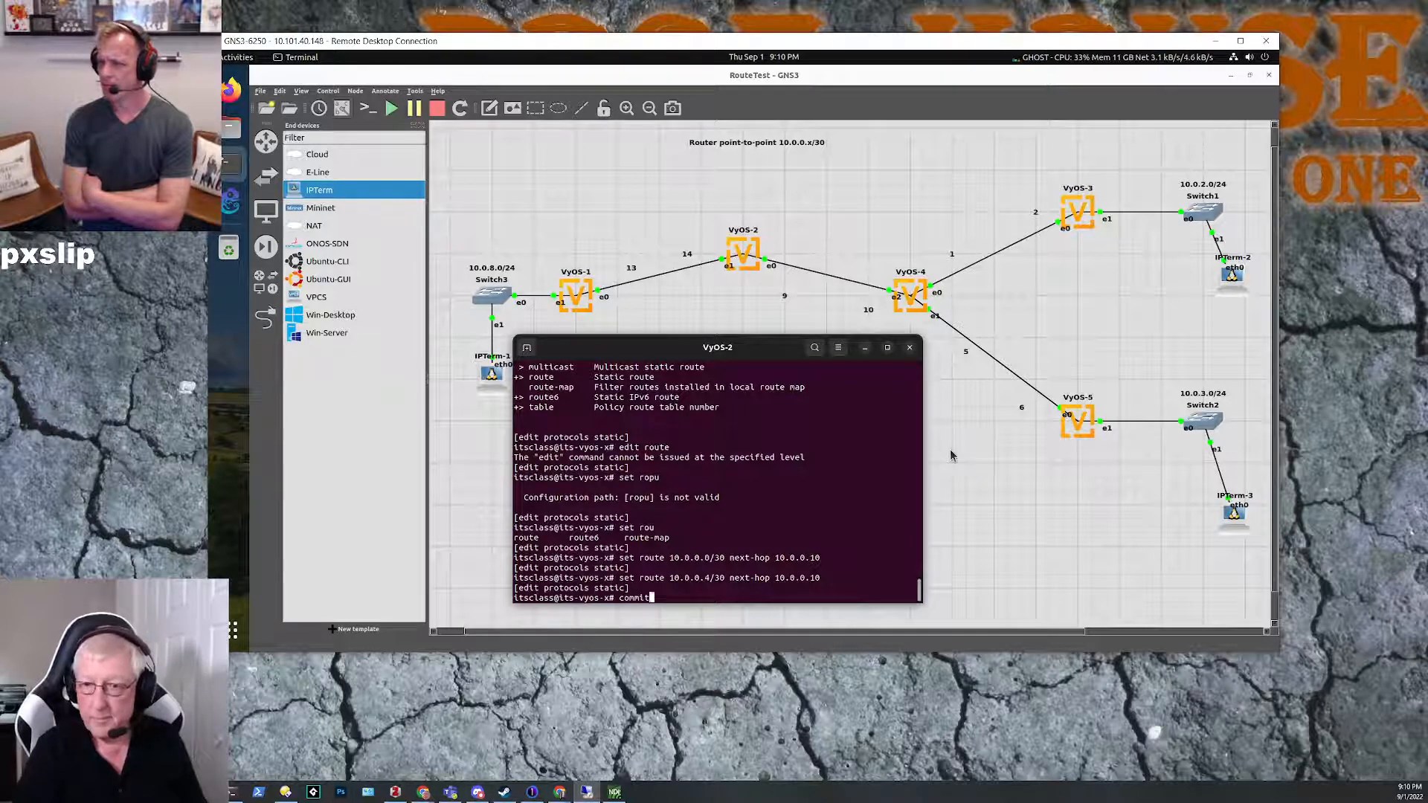
pyautogui.press('Return')
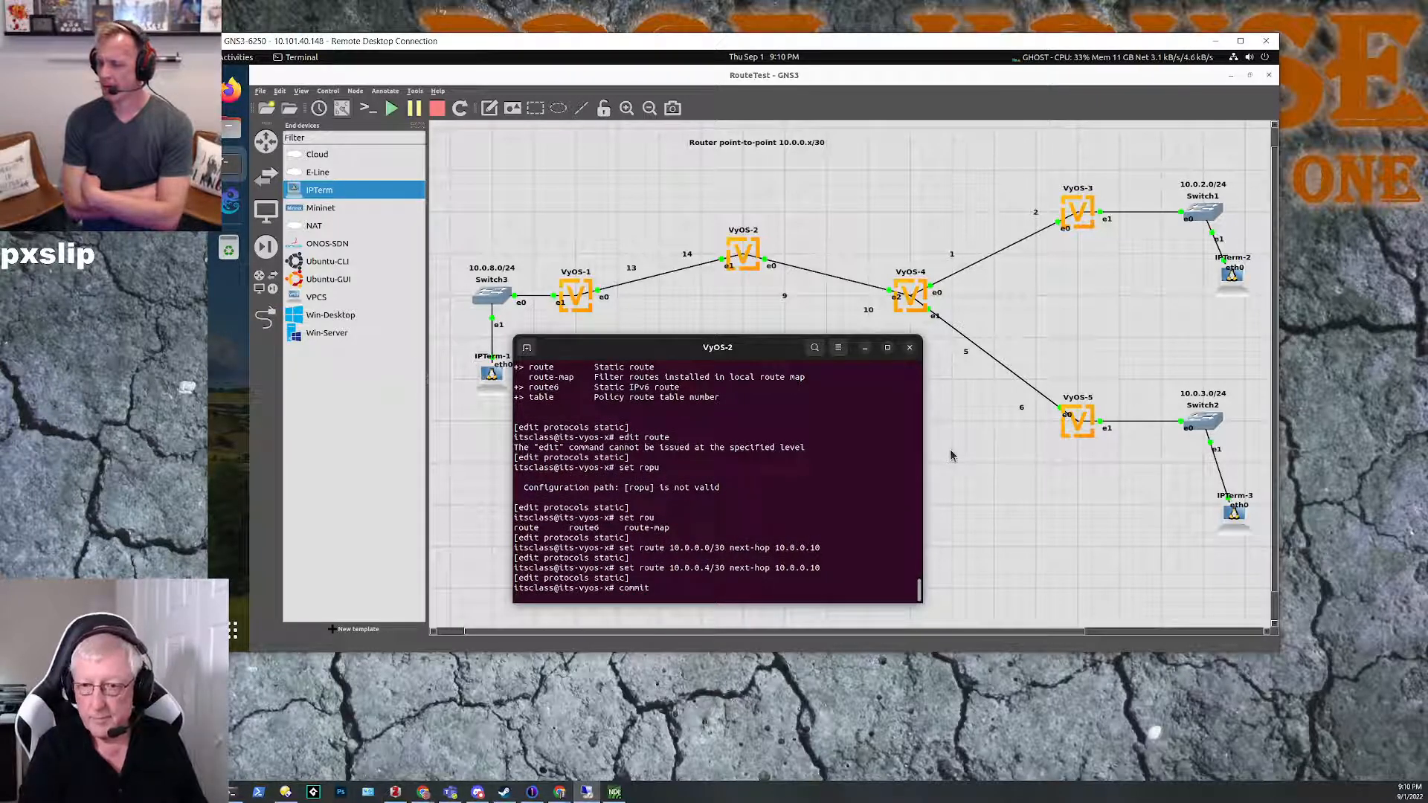
pyautogui.write('save')
pyautogui.press('Return')
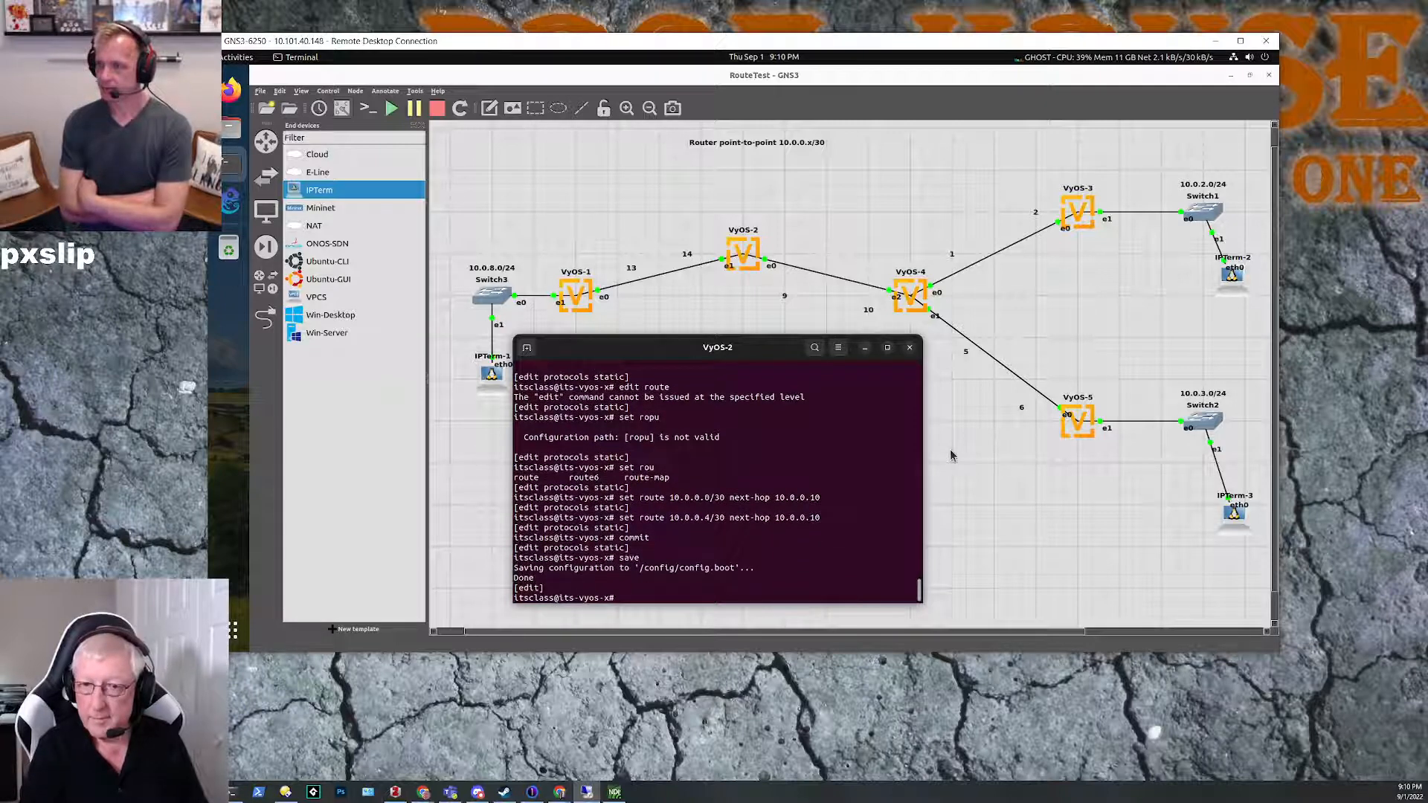
# Step: Exit configuration mode on VyOS-2 and ping 10.0.0.10 to test the link to VyOS-4
pyautogui.write('exit')
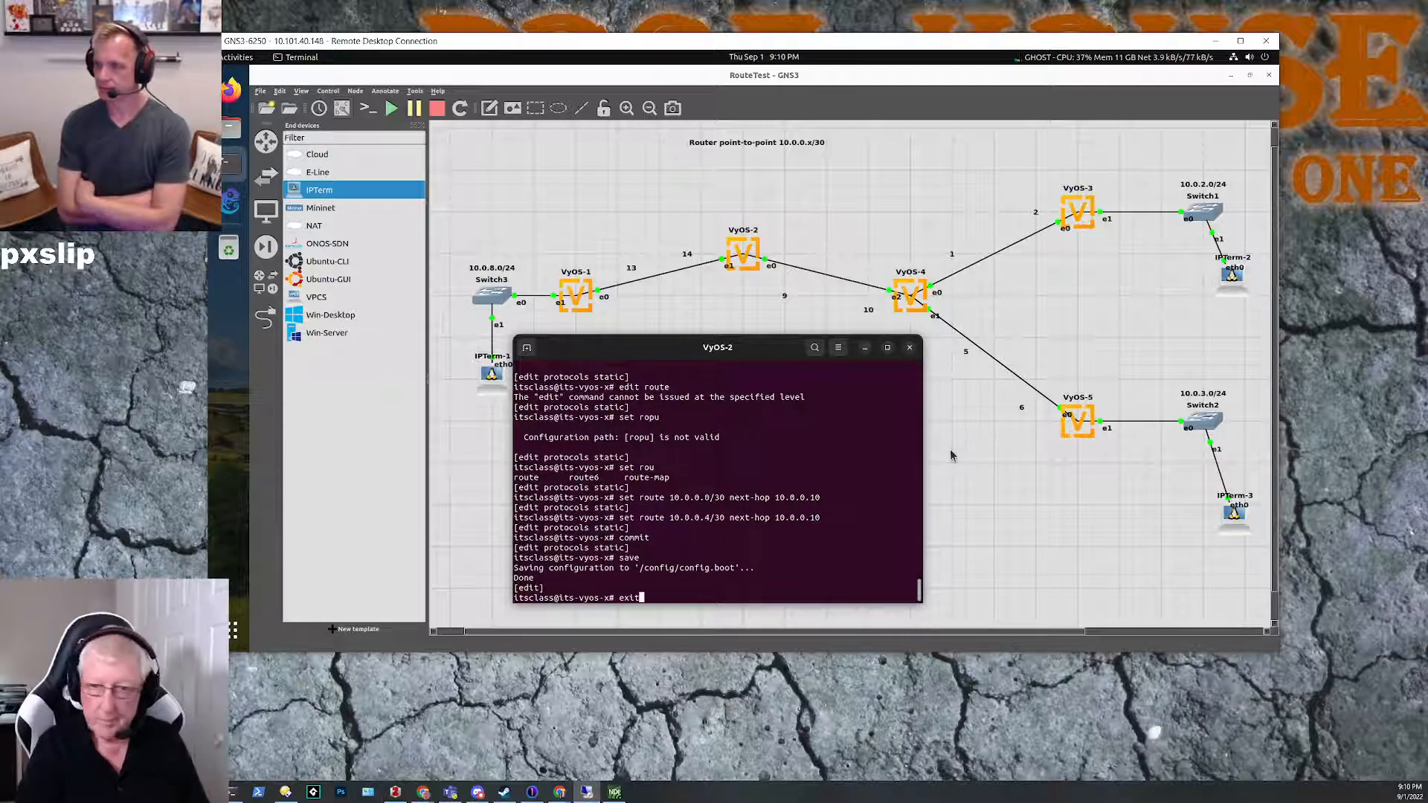
pyautogui.press('Return')
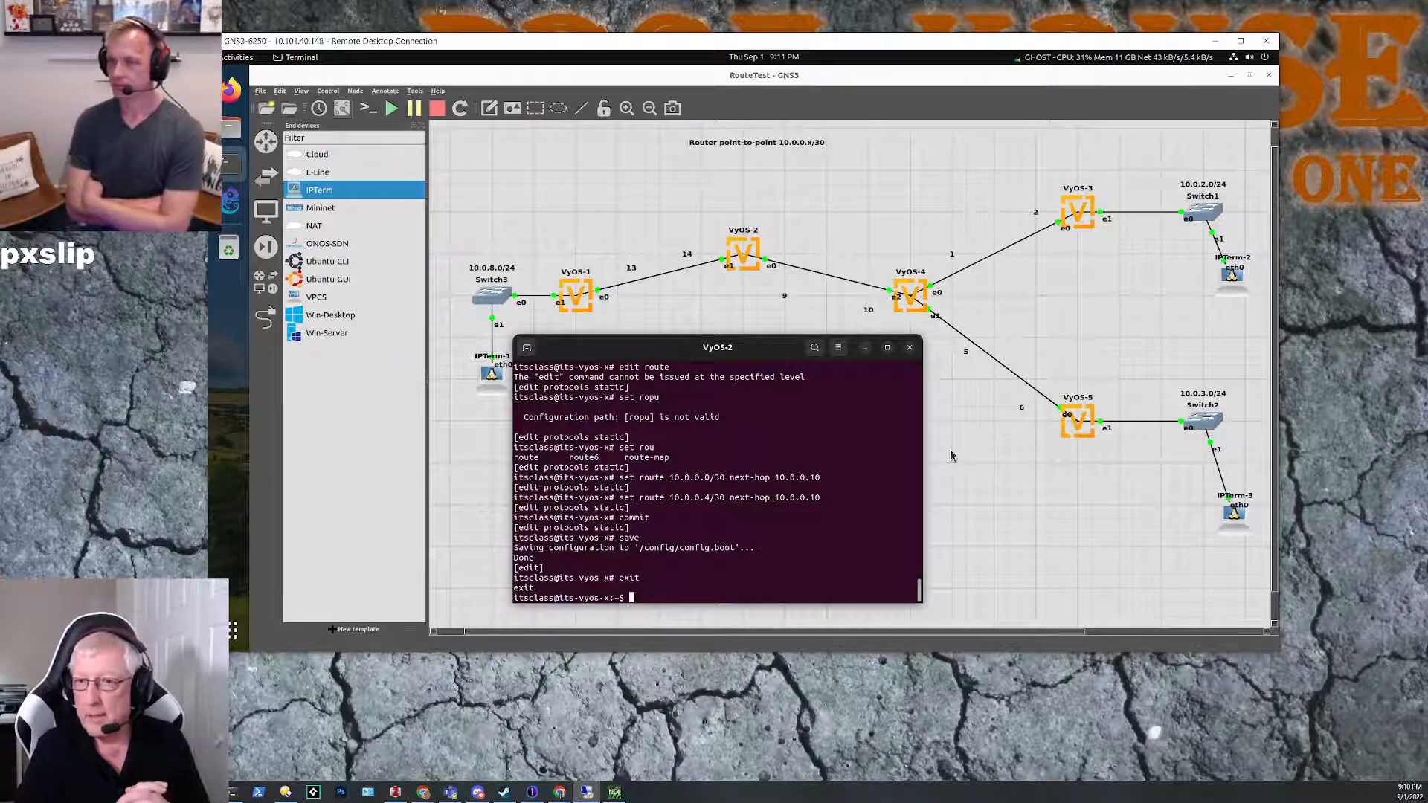
pyautogui.write('p')
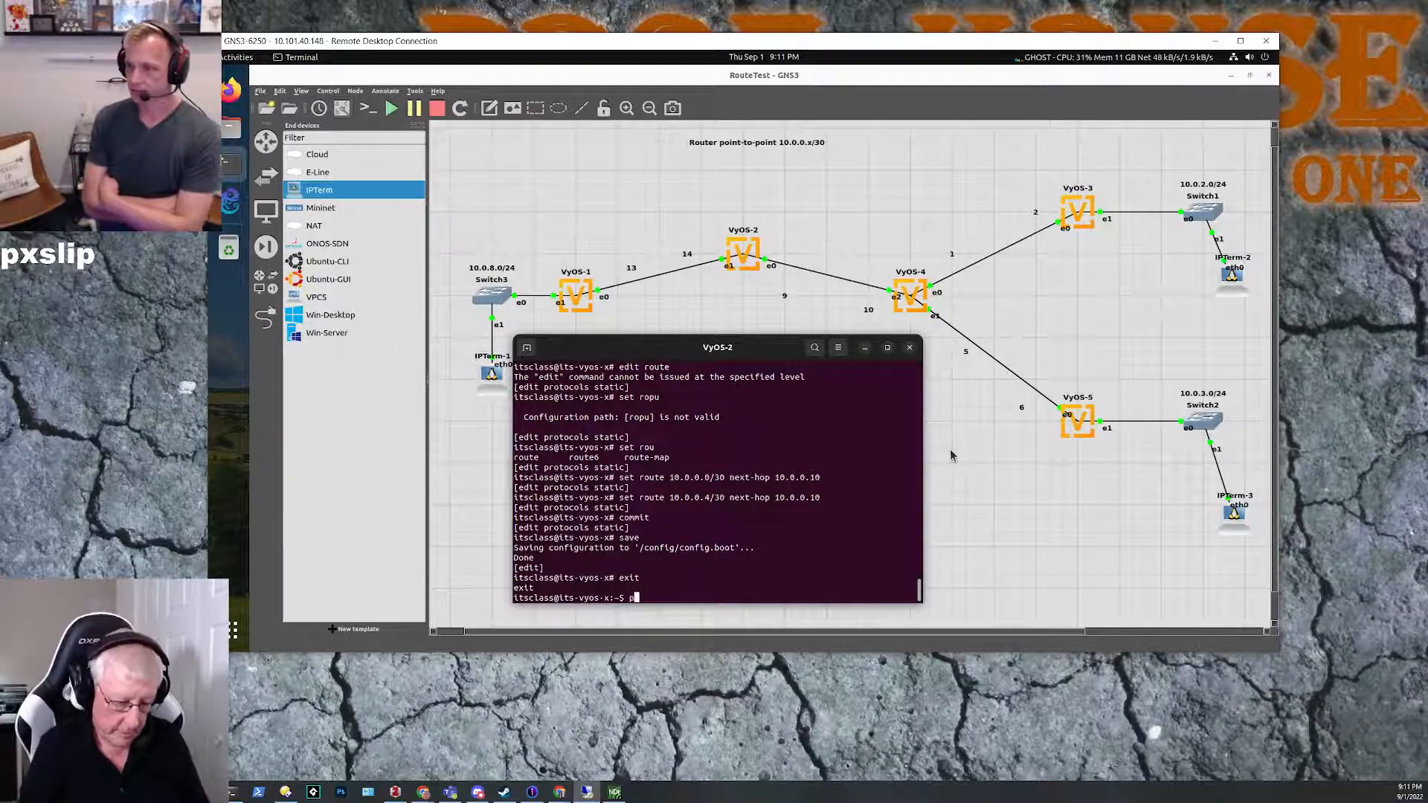
pyautogui.write('ing 10.0.0.')
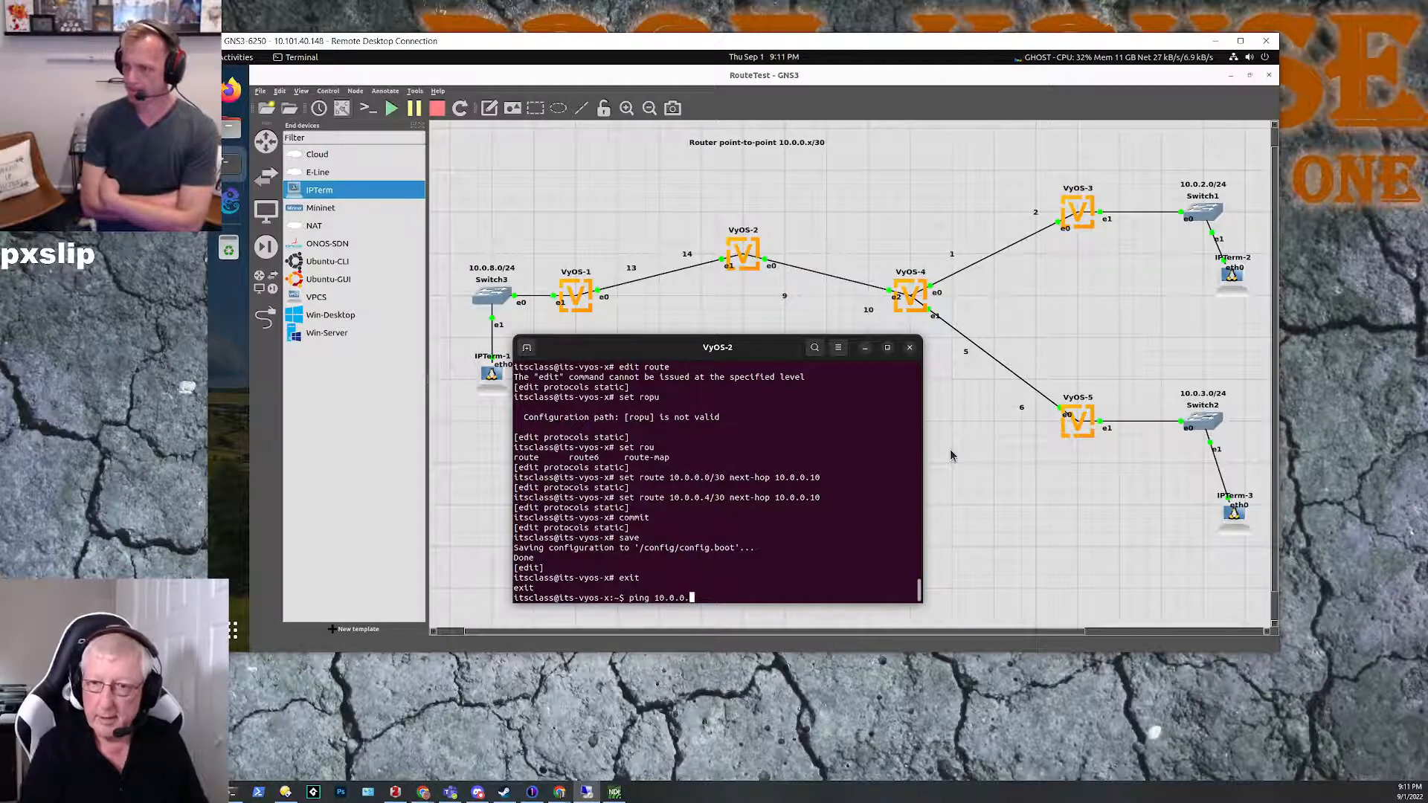
pyautogui.write('10')
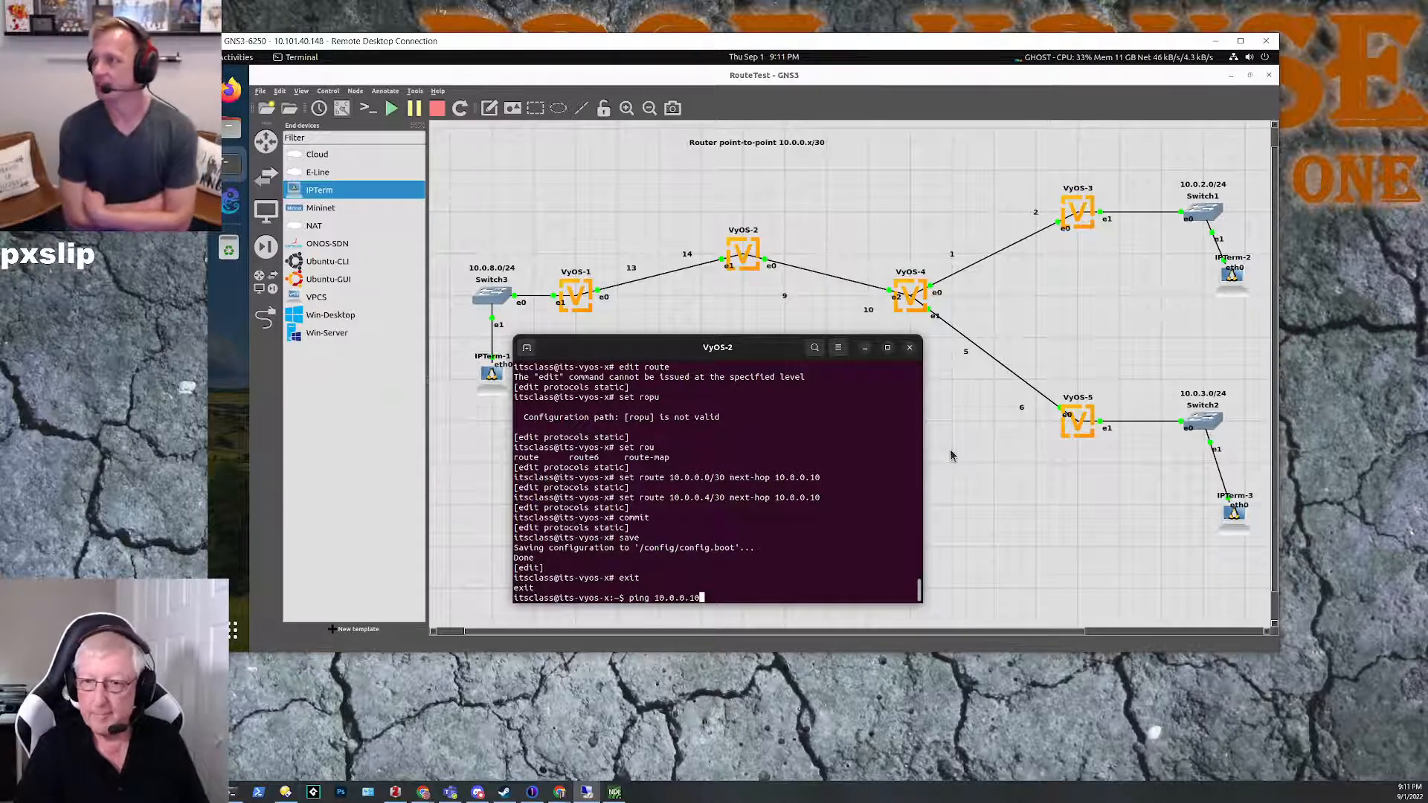
pyautogui.press('Return')
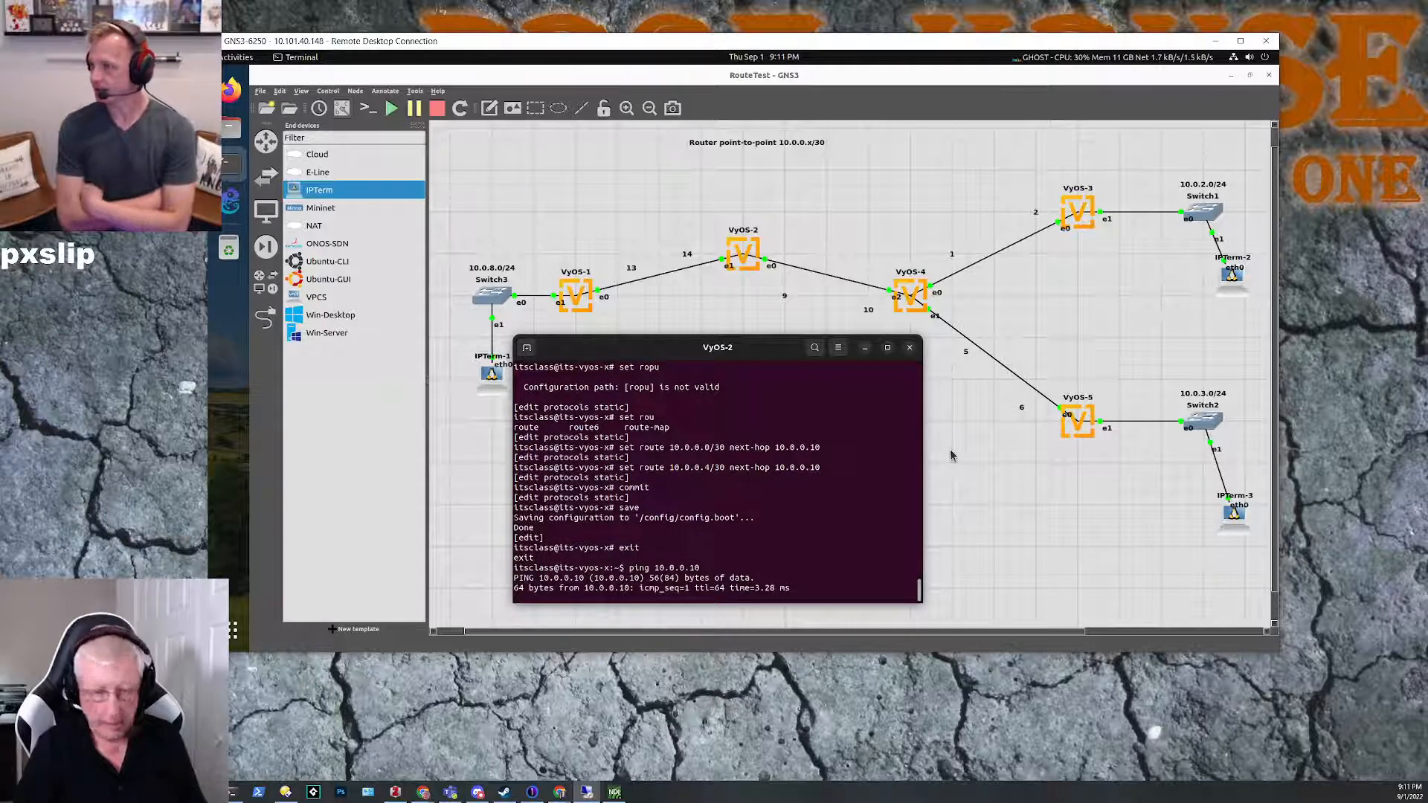
pyautogui.hotkey('ctrl', 'c')
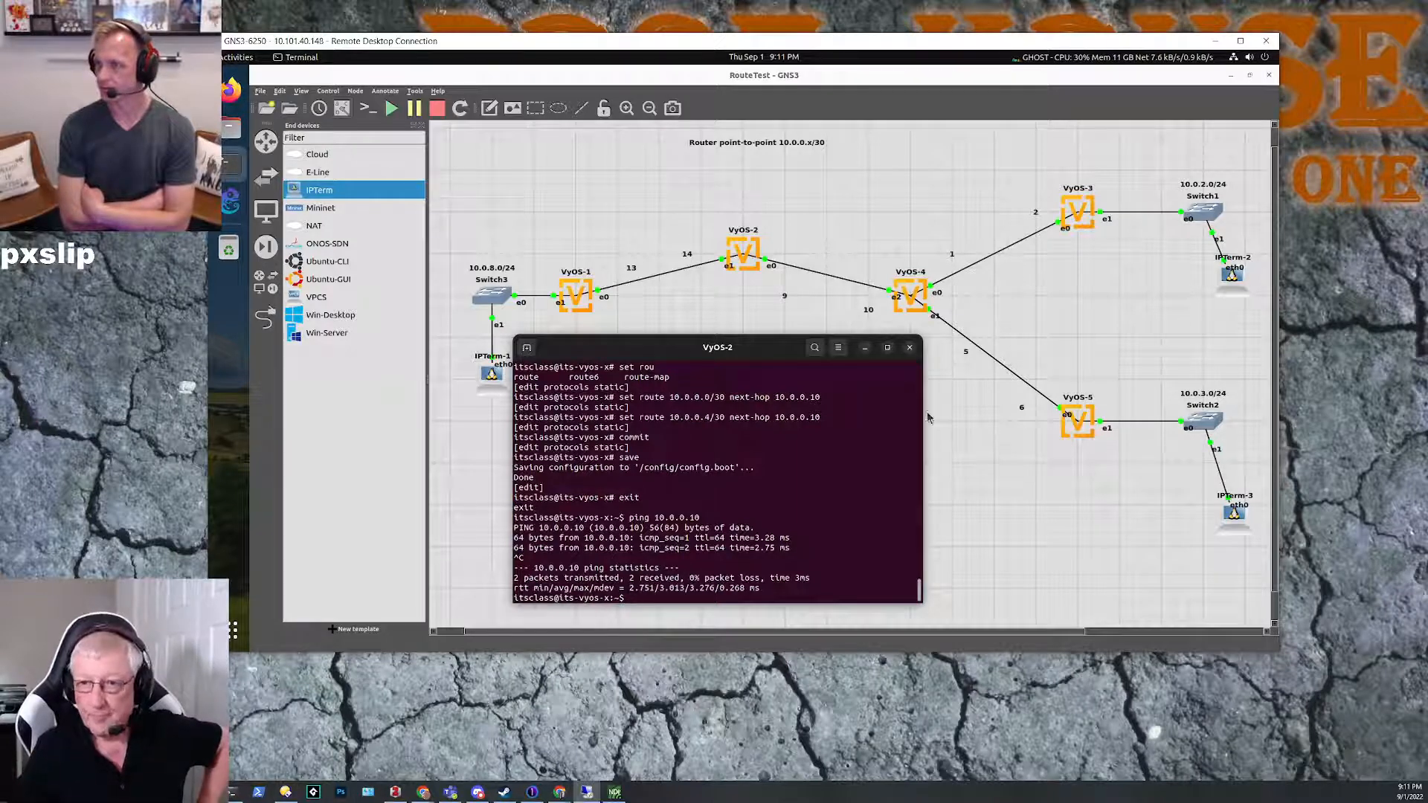
# Step: Bring the VyOS-4 console in front of the VyOS-2 console and shift it slightly up over the topology
pyautogui.click(234, 168)
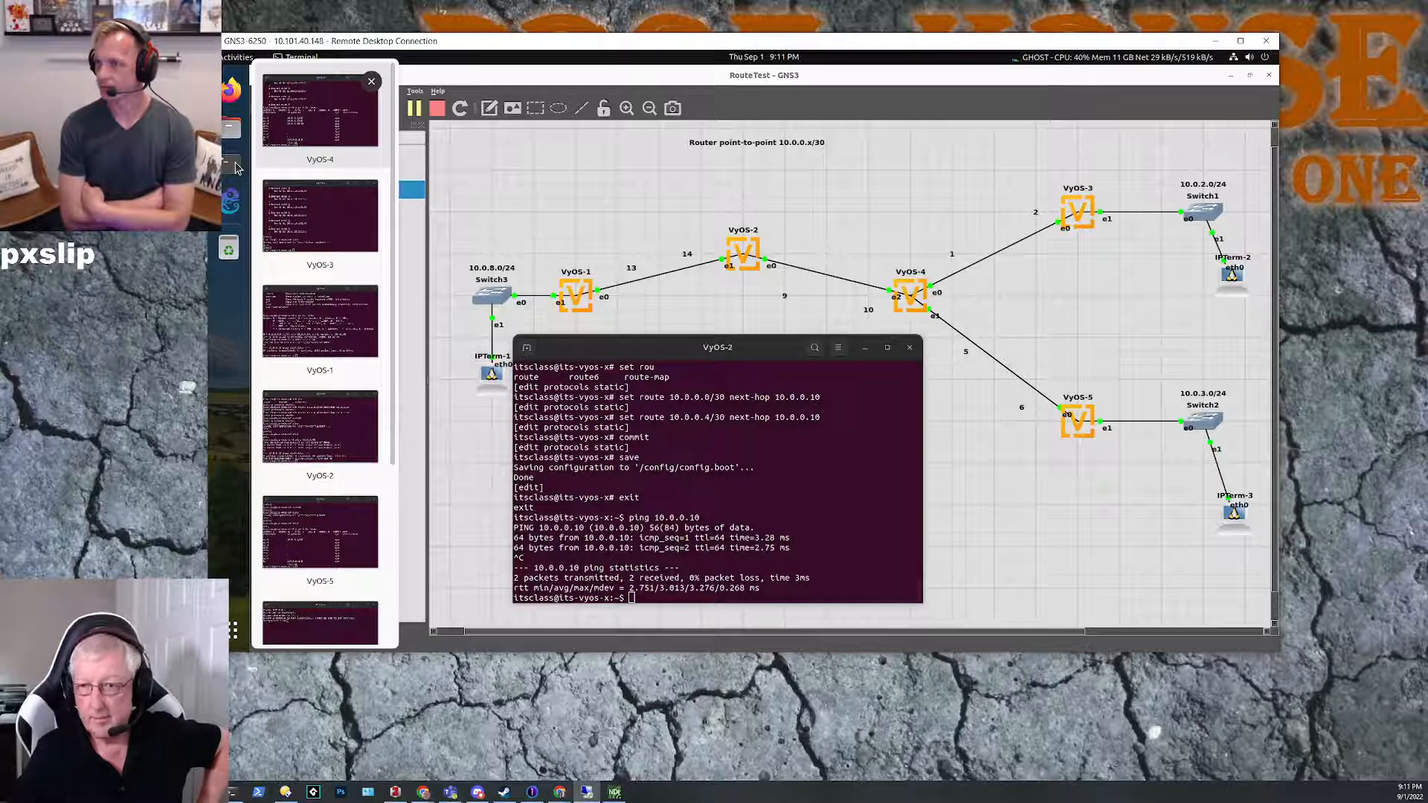
pyautogui.click(339, 128)
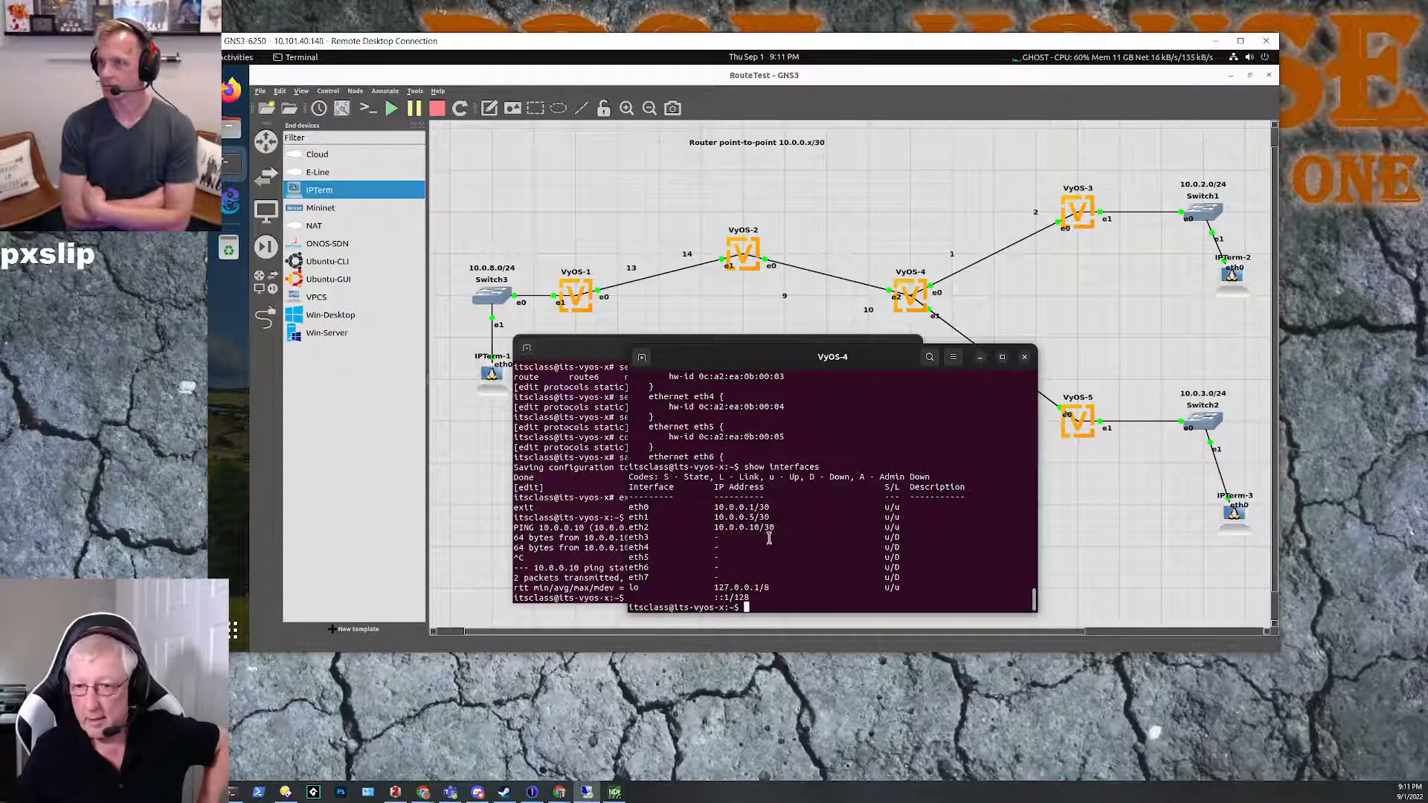
pyautogui.click(557, 348)
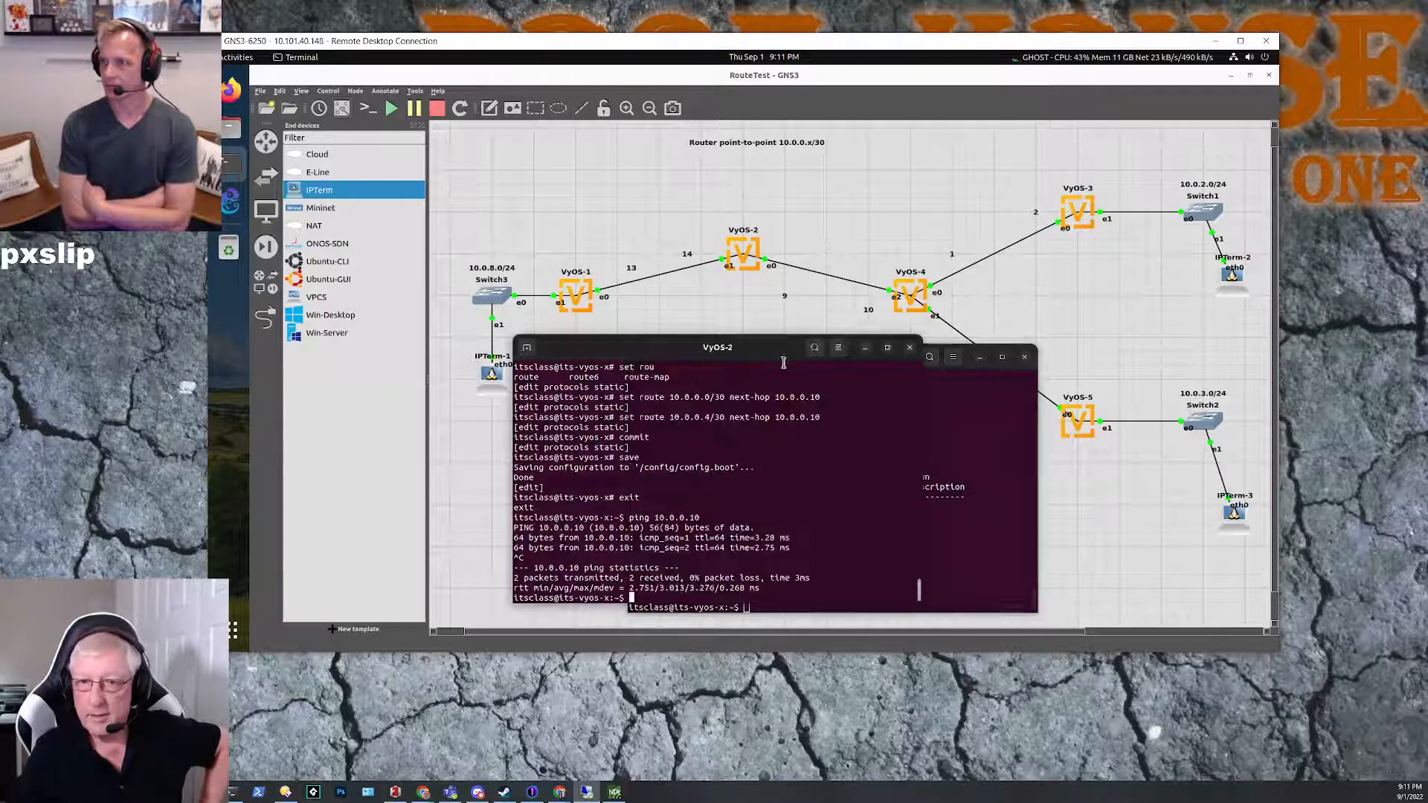
pyautogui.moveTo(853, 355); pyautogui.dragTo(776, 323)
pyautogui.click(795, 308)
pyautogui.moveTo(891, 352); pyautogui.dragTo(875, 337)
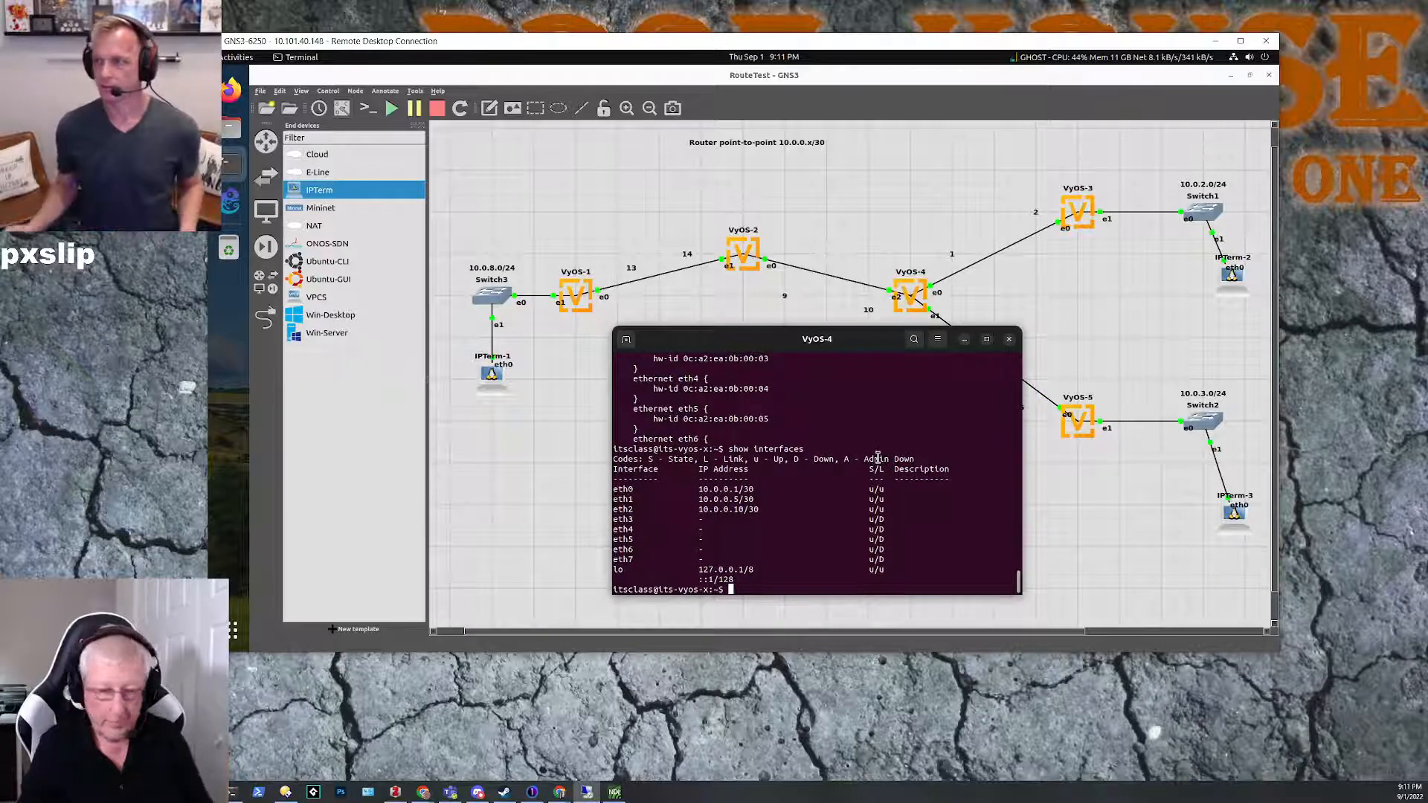
# Step: Display the routing table on VyOS-4 with show ip route
pyautogui.write('show')
pyautogui.press('Tab')
pyautogui.write('ip')
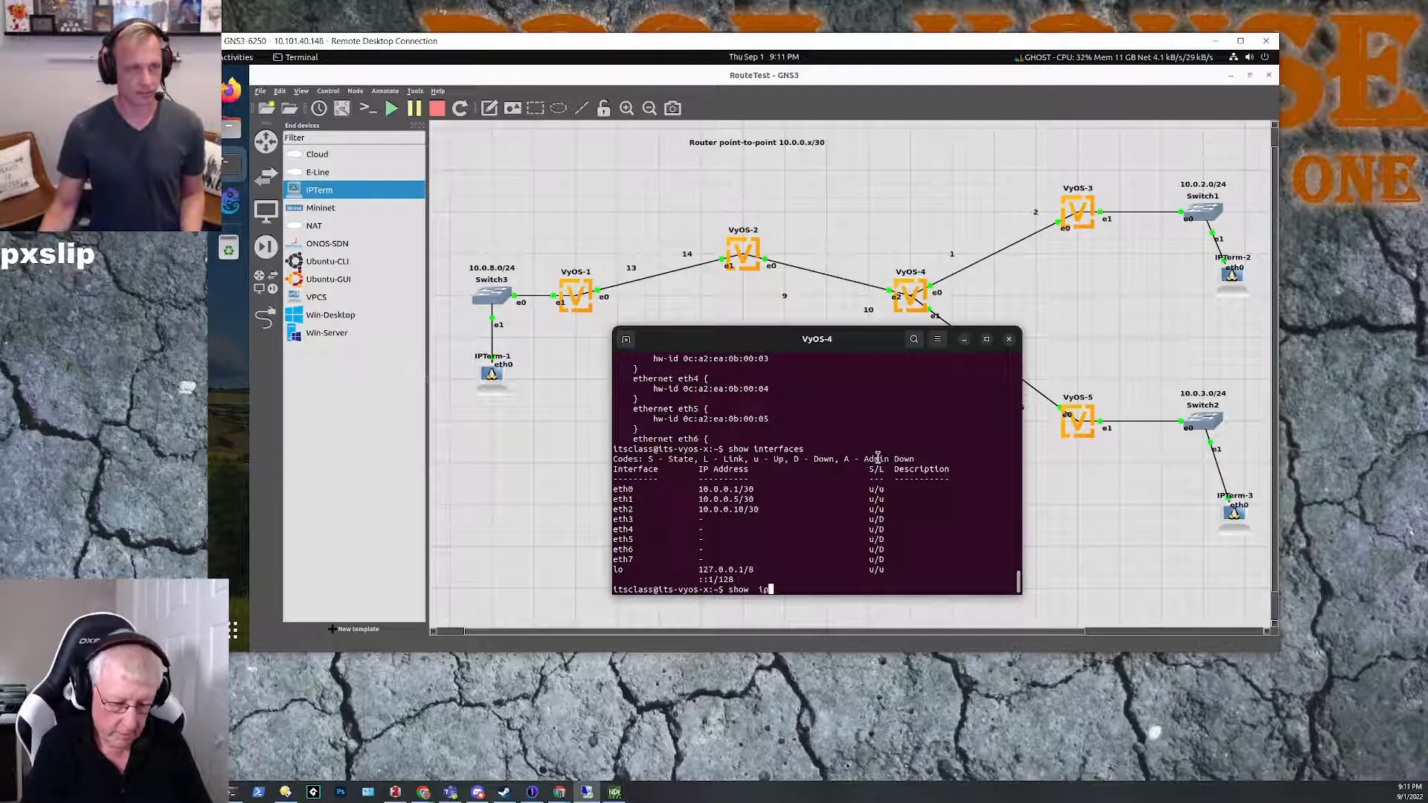
pyautogui.write(' route')
pyautogui.press('Return')
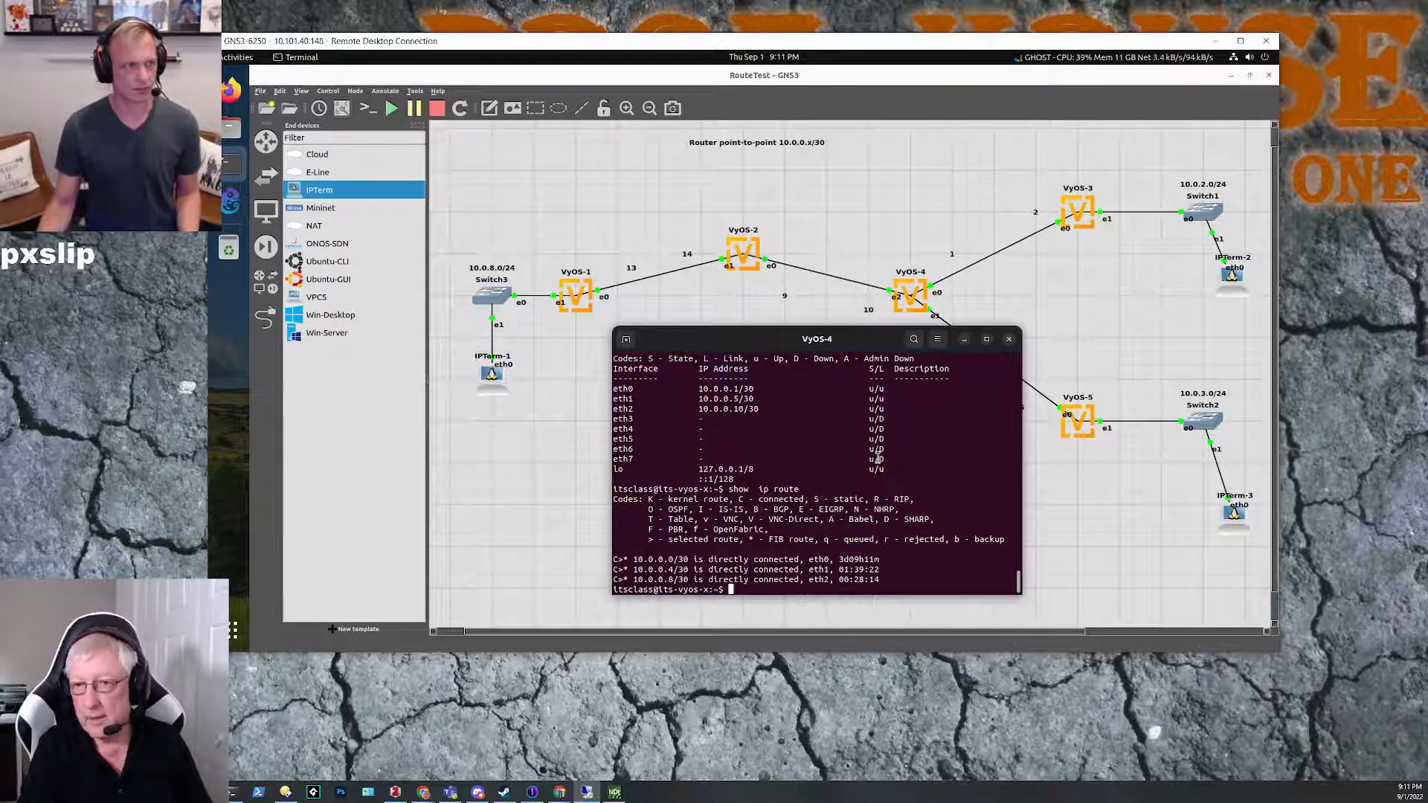
# Step: Enter configuration mode on VyOS-4 and add a static default route 0.0.0.0/0 with next-hop 10.0.0.9
pyautogui.write('configure')
pyautogui.press('Return')
pyautogui.write('set protocols ')
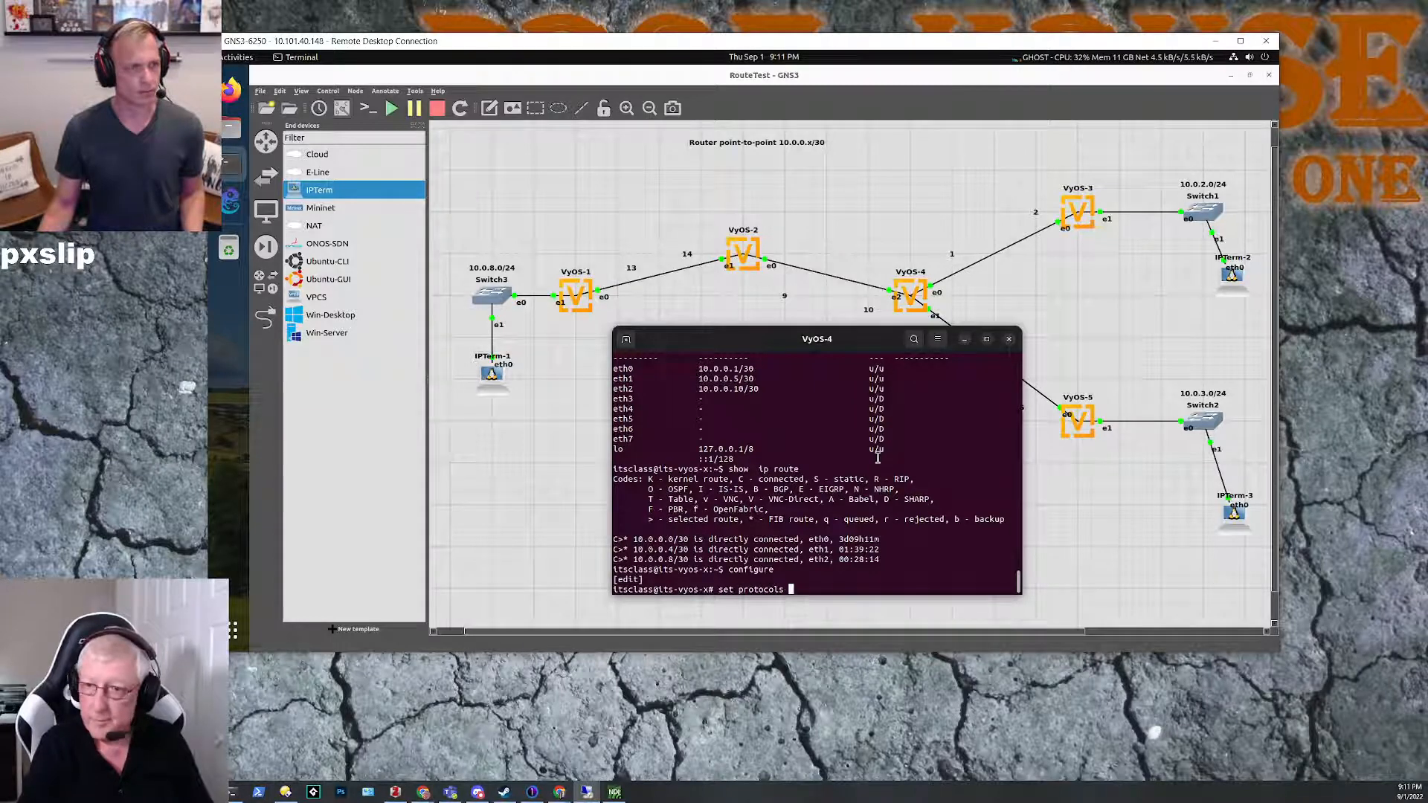
pyautogui.write('static ')
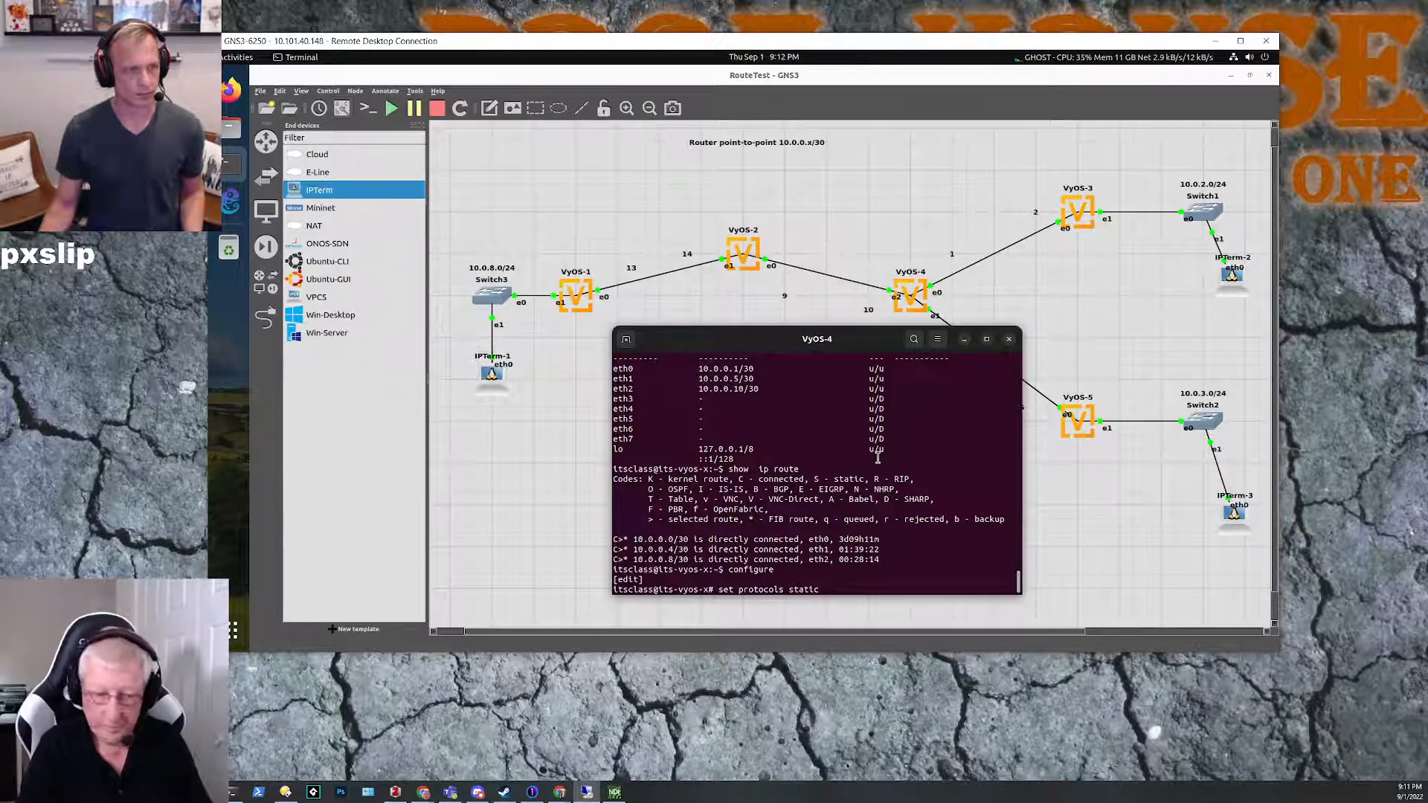
pyautogui.write('rou')
pyautogui.press('Tab')
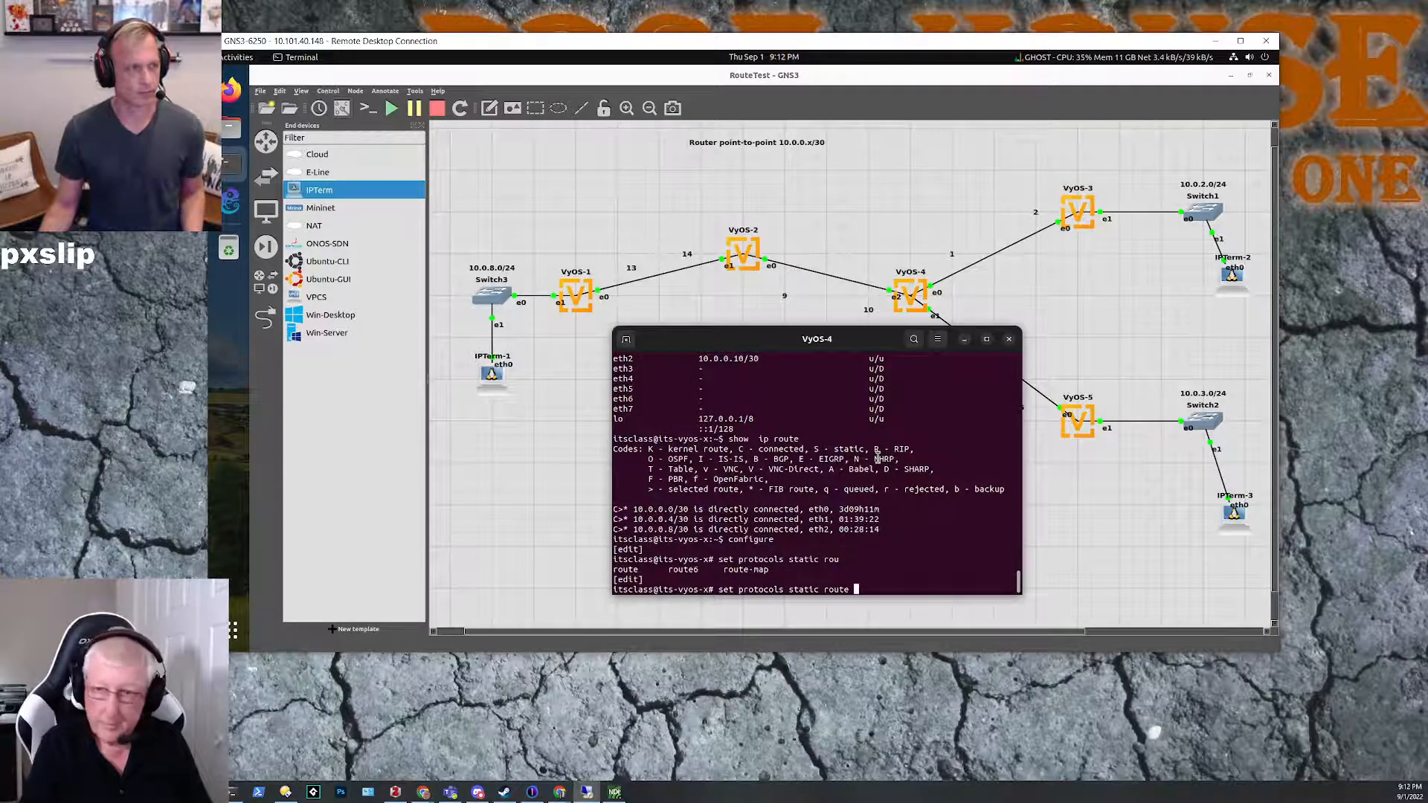
pyautogui.write('0.0.0.0/0 ')
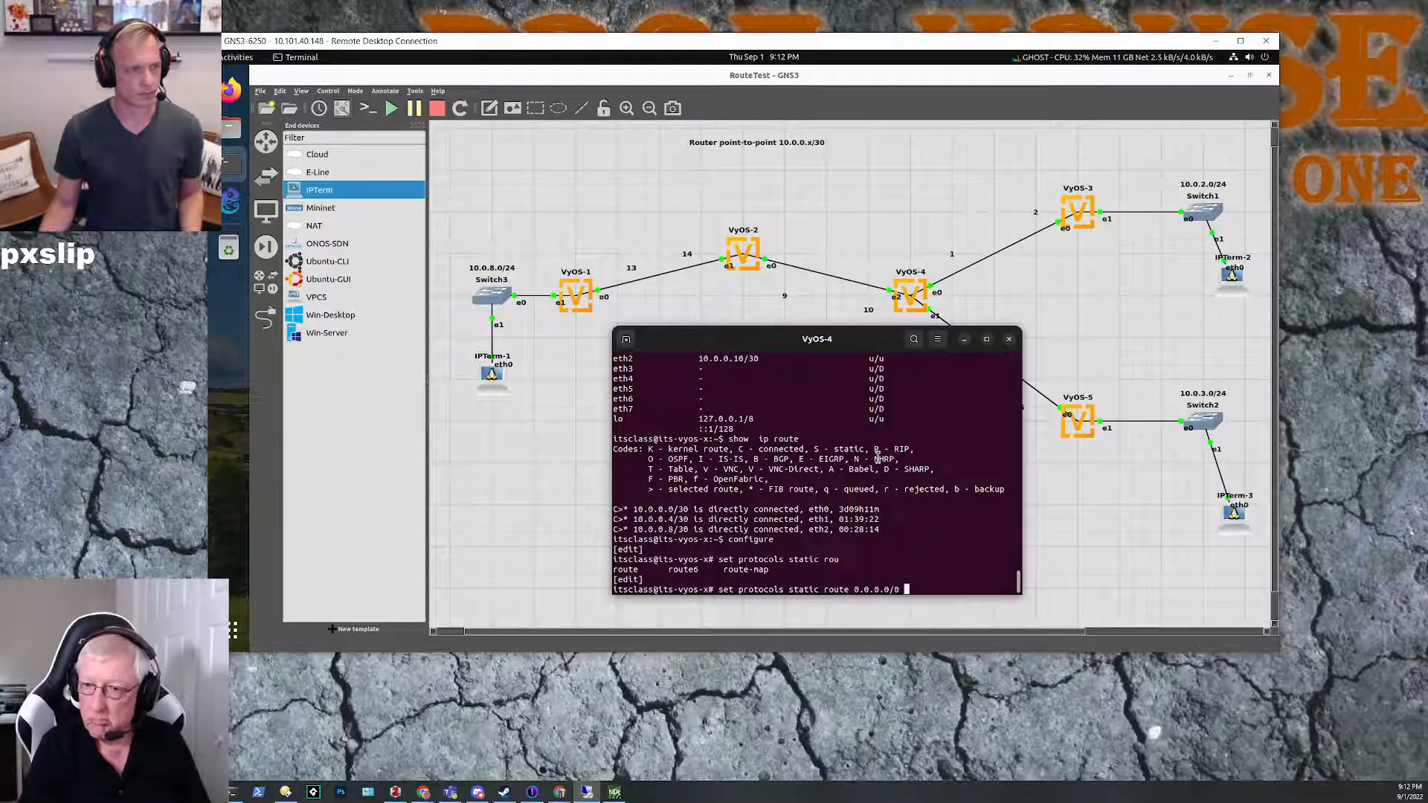
pyautogui.write('next-hop')
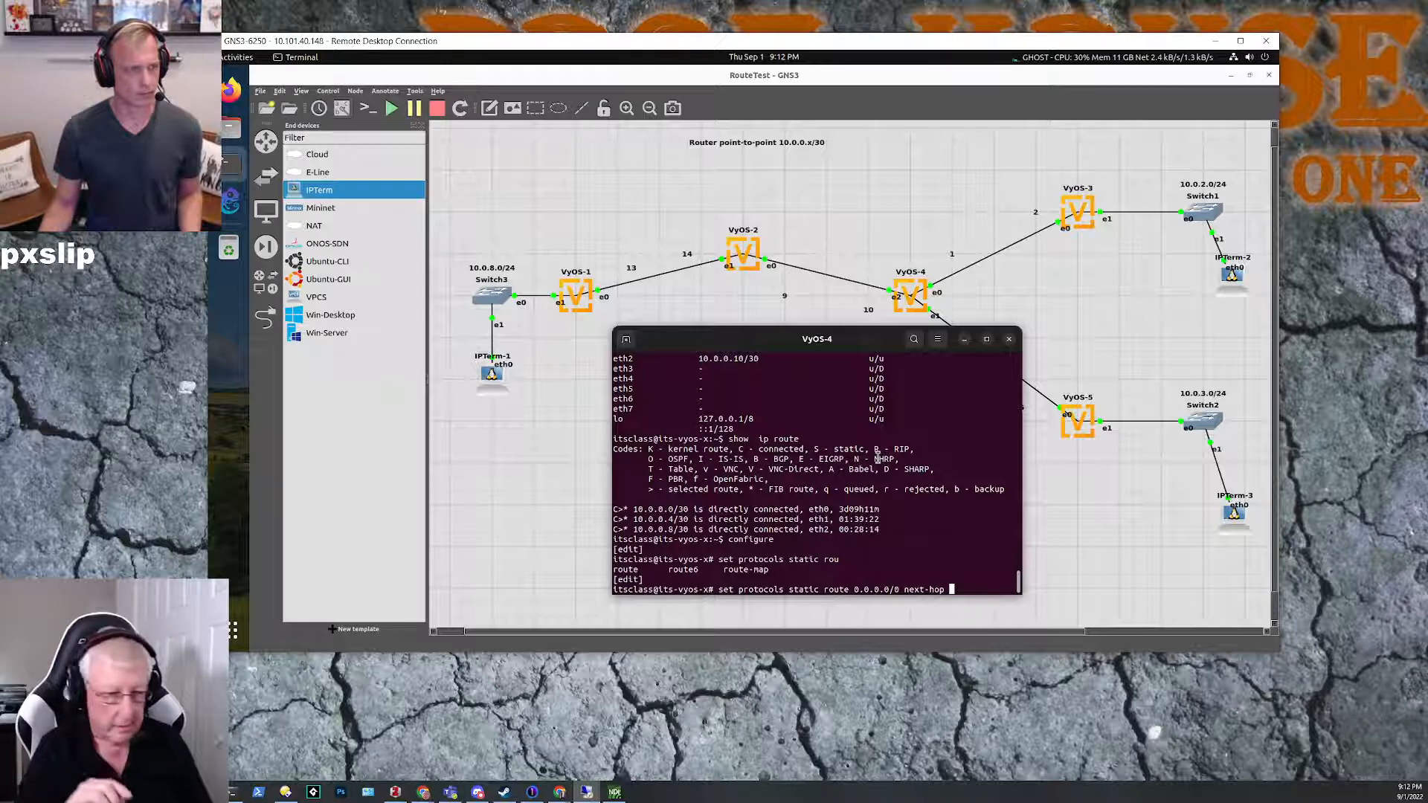
pyautogui.write('10.0.0.')
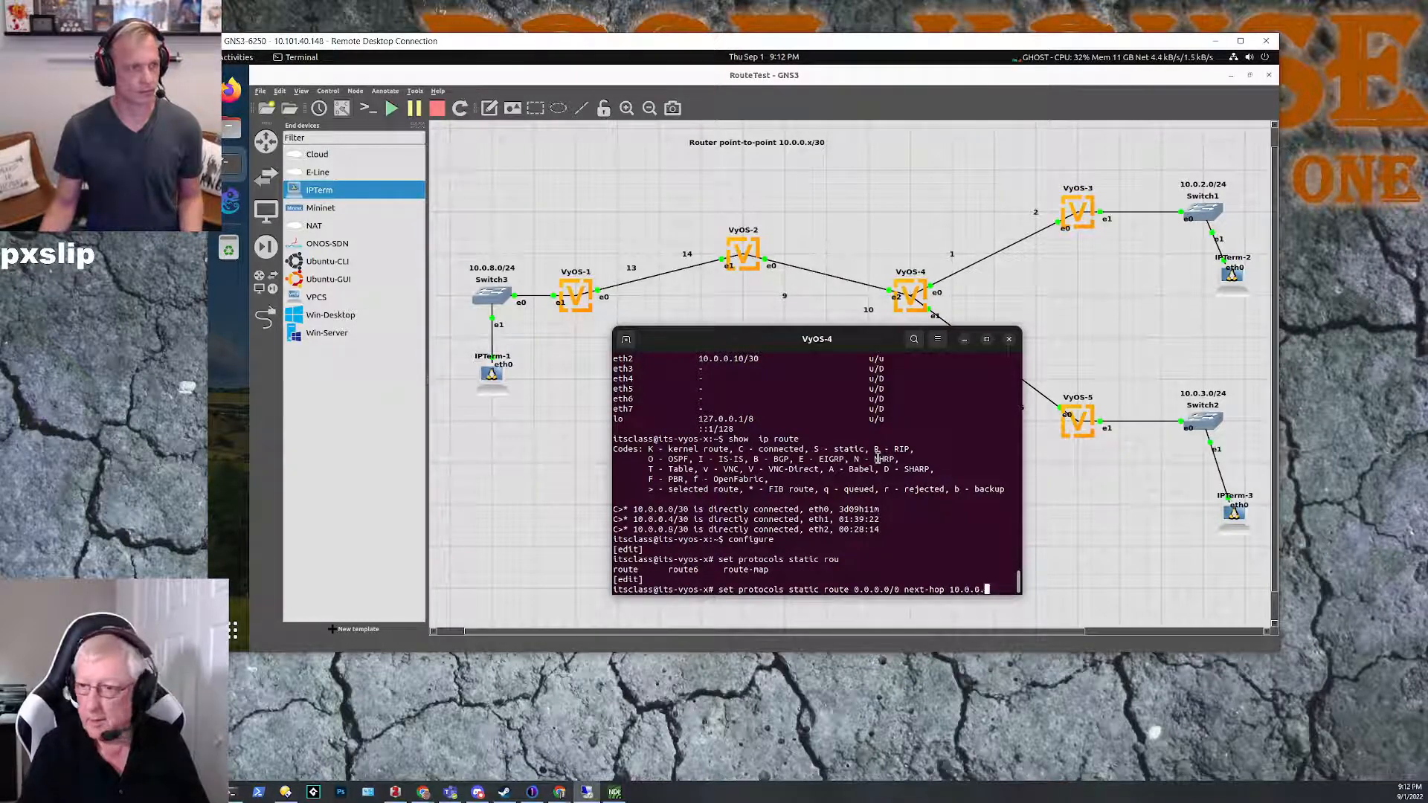
pyautogui.write('9')
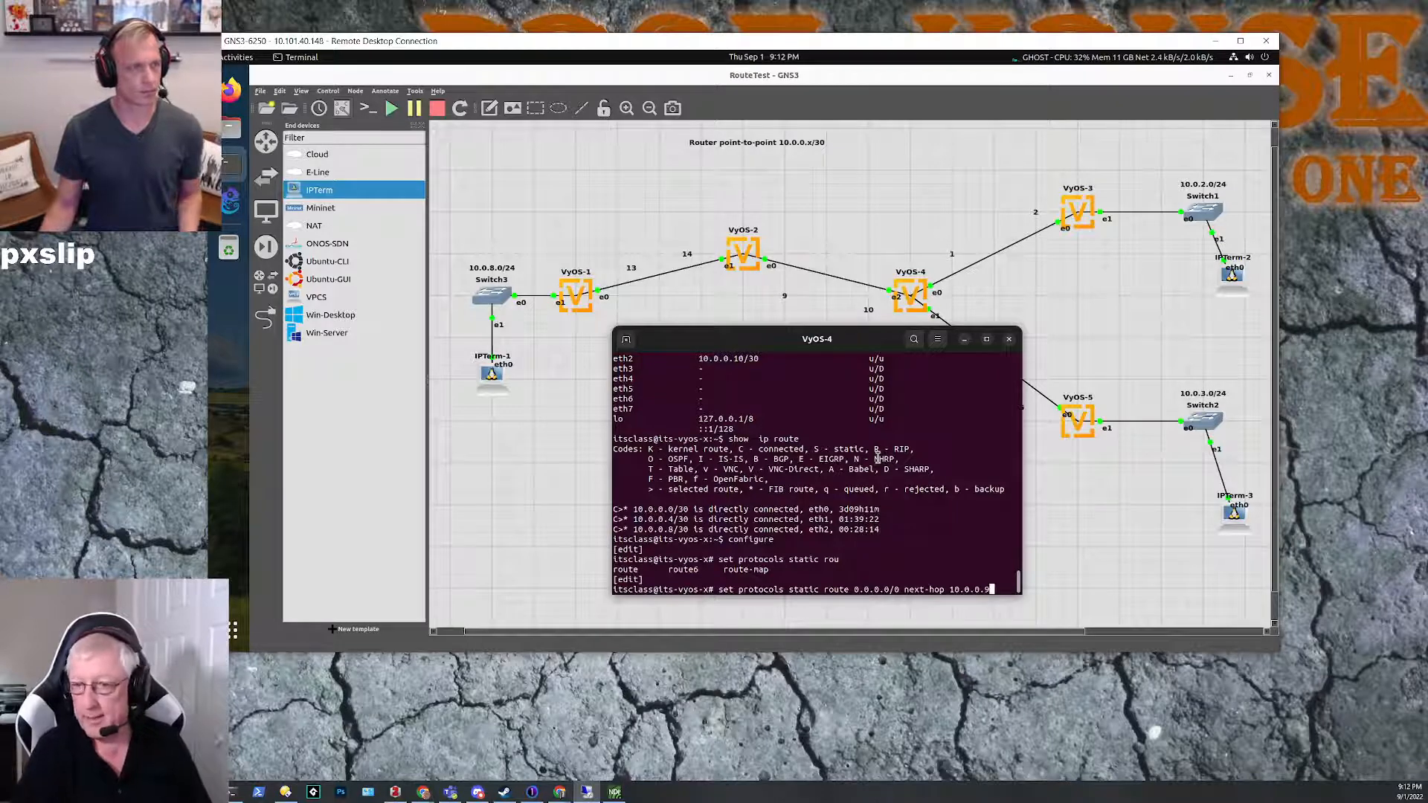
pyautogui.press('Return')
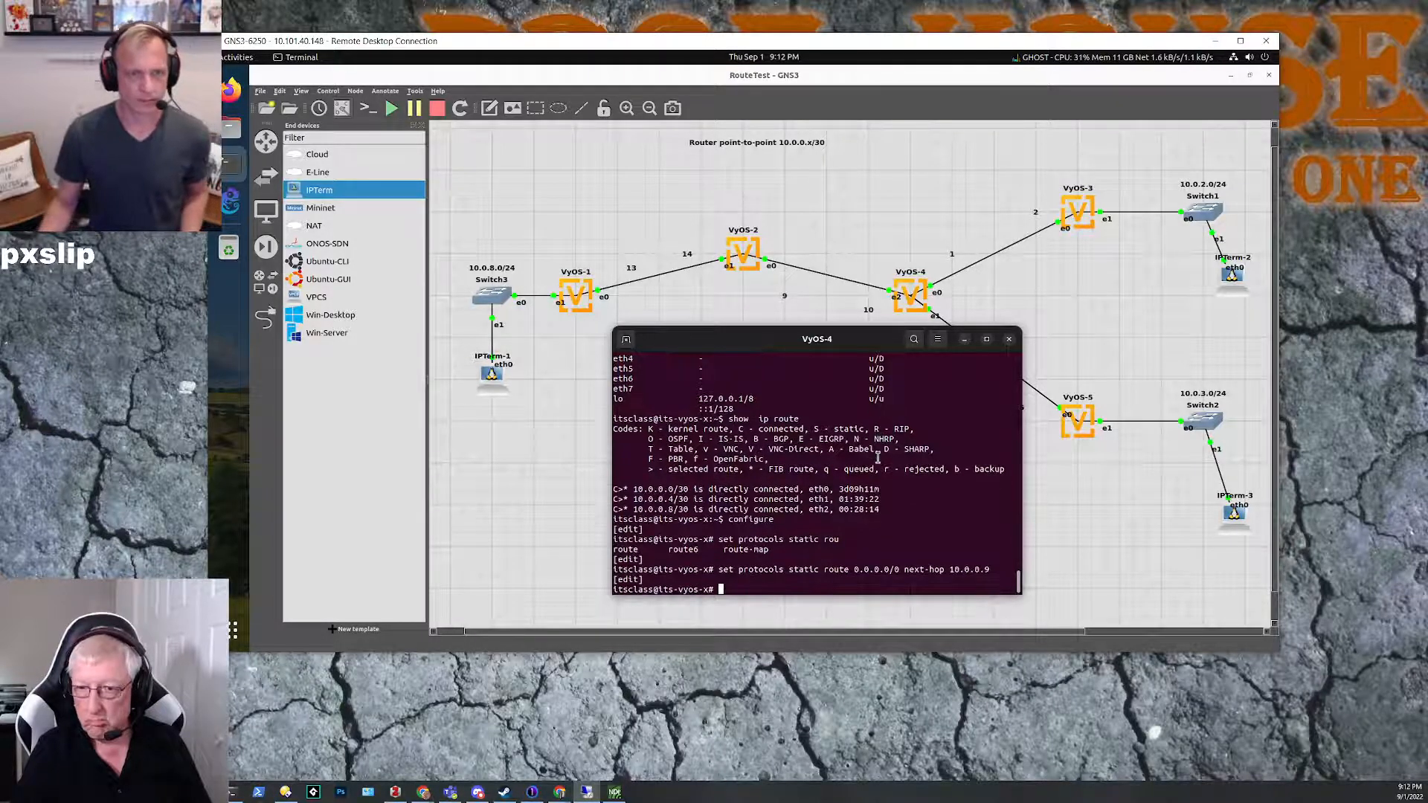
# Step: Commit and save the default route on VyOS-4, leaving configuration mode when done
pyautogui.write('commit')
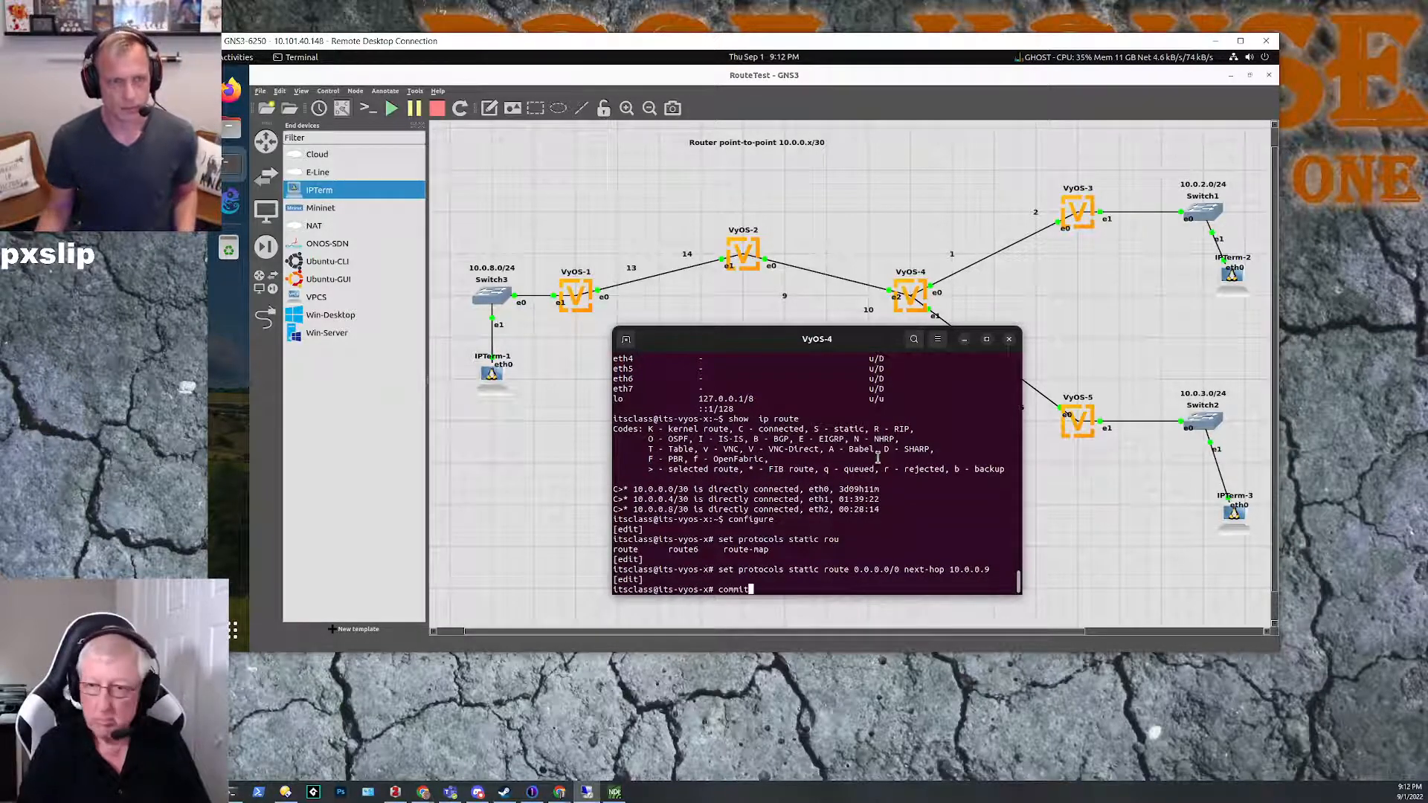
pyautogui.press('Tab')
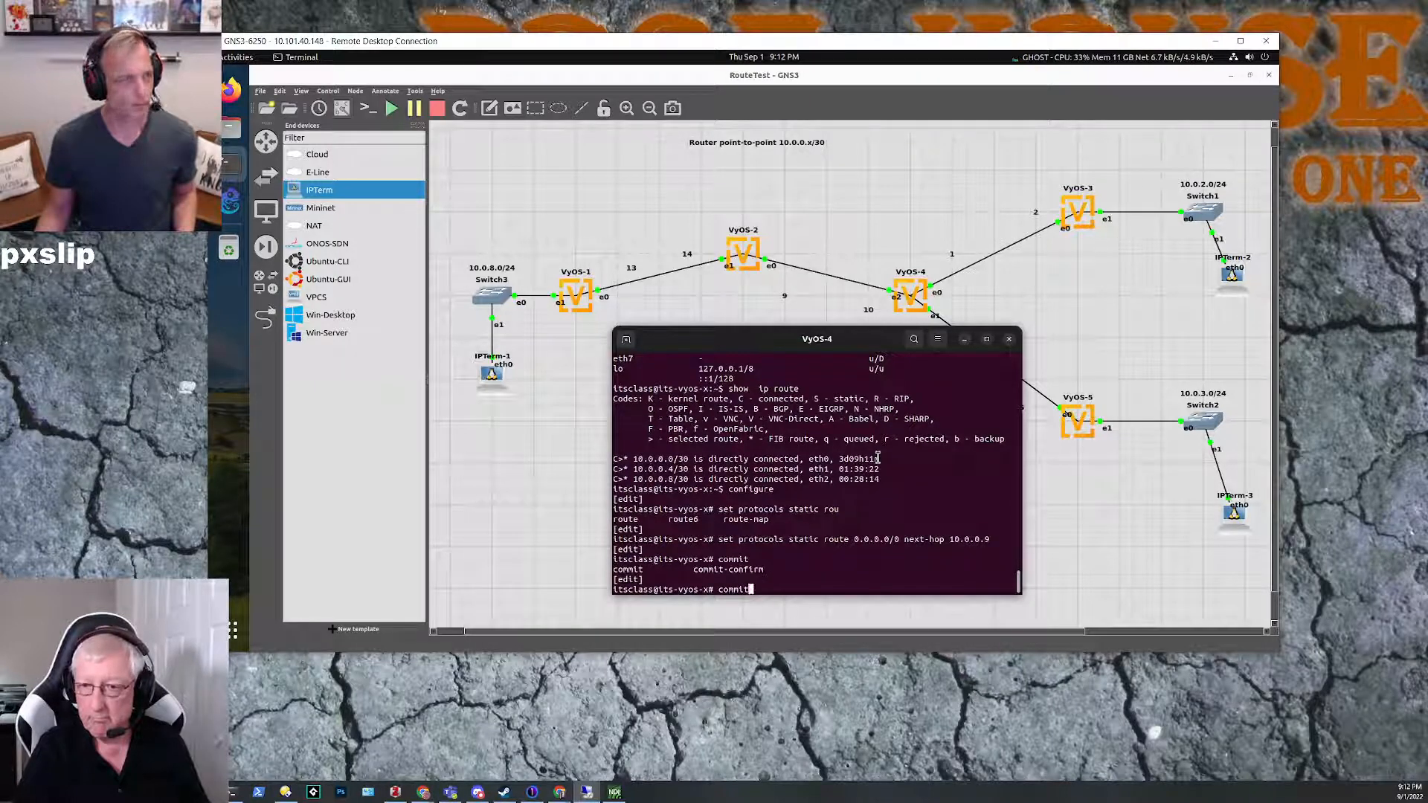
pyautogui.press('Return')
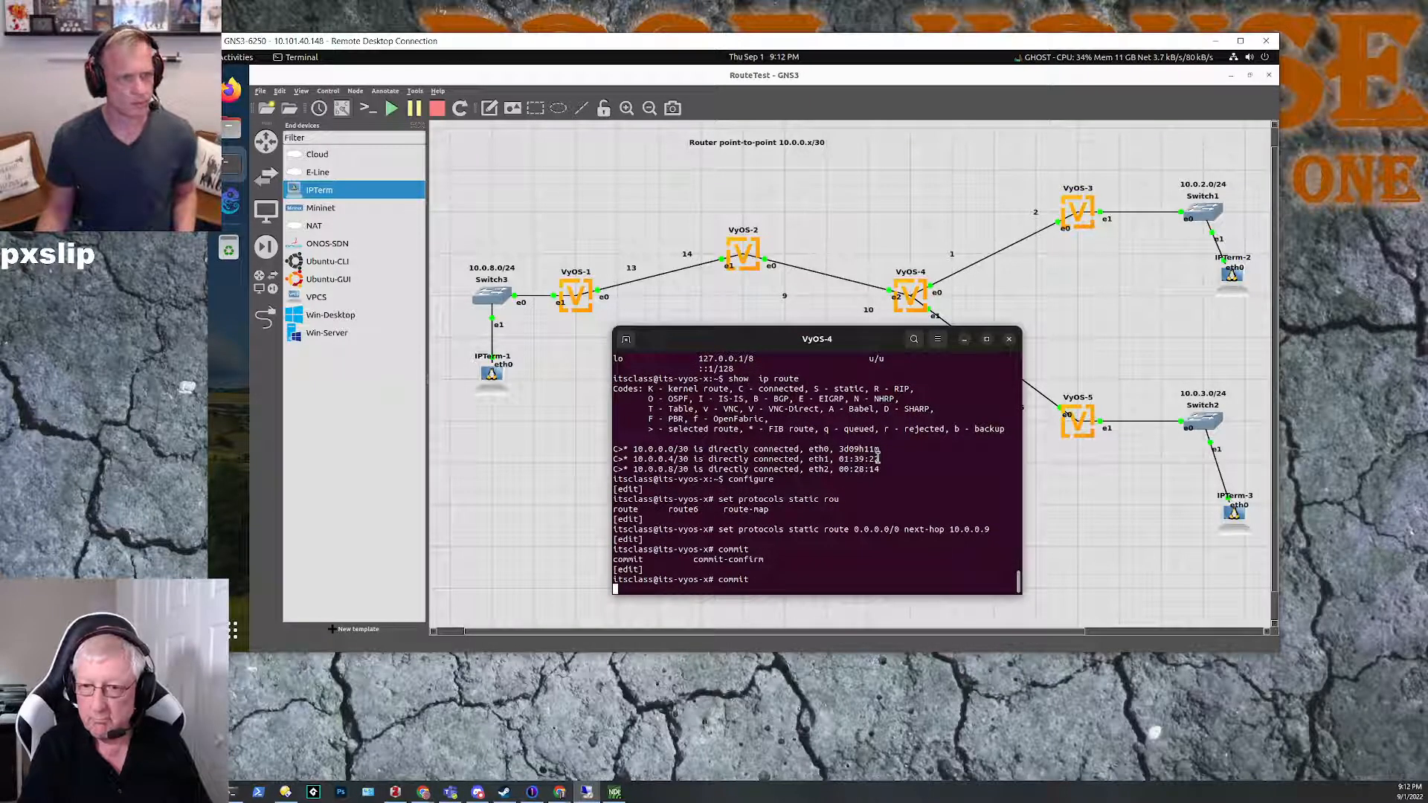
pyautogui.press('Return')
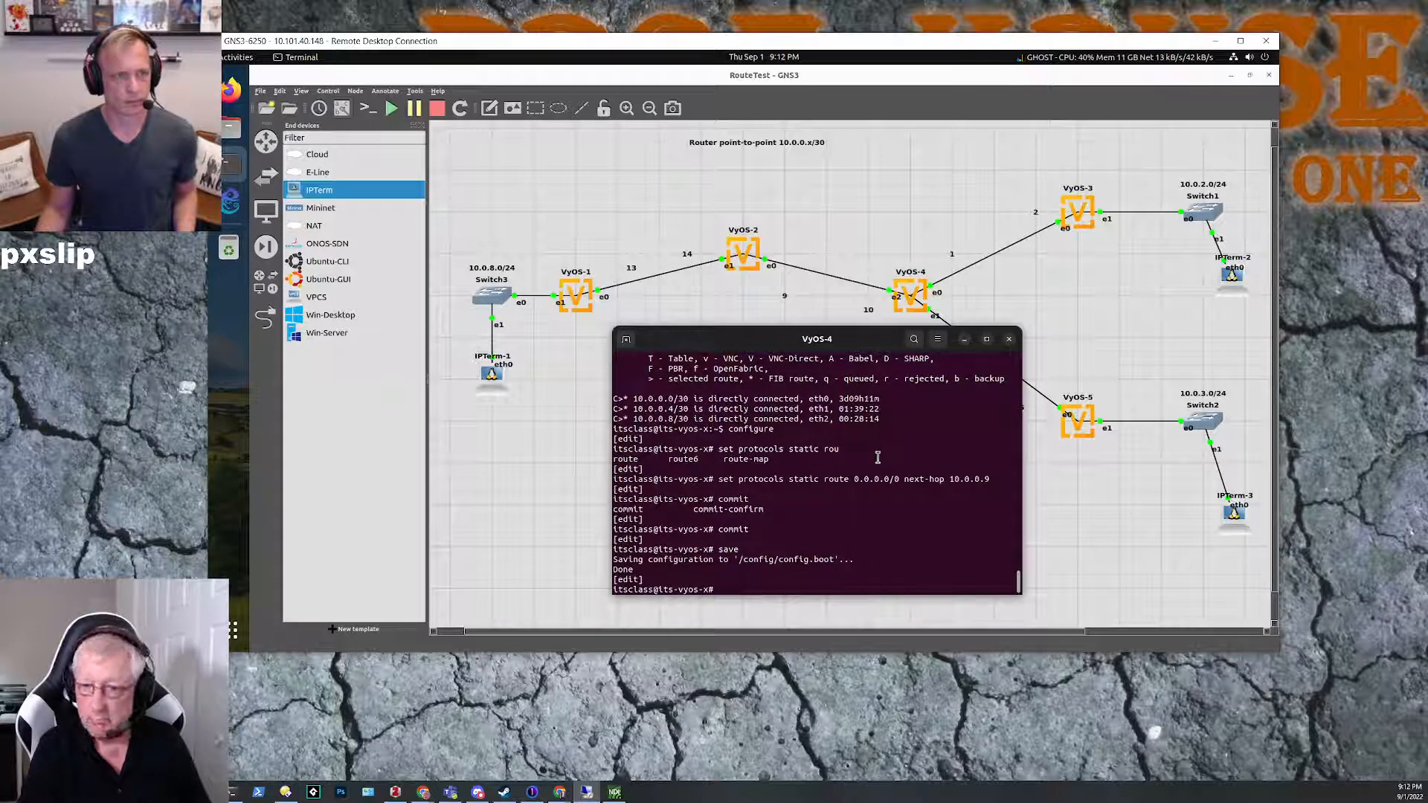
pyautogui.write('exit')
pyautogui.press('Return')
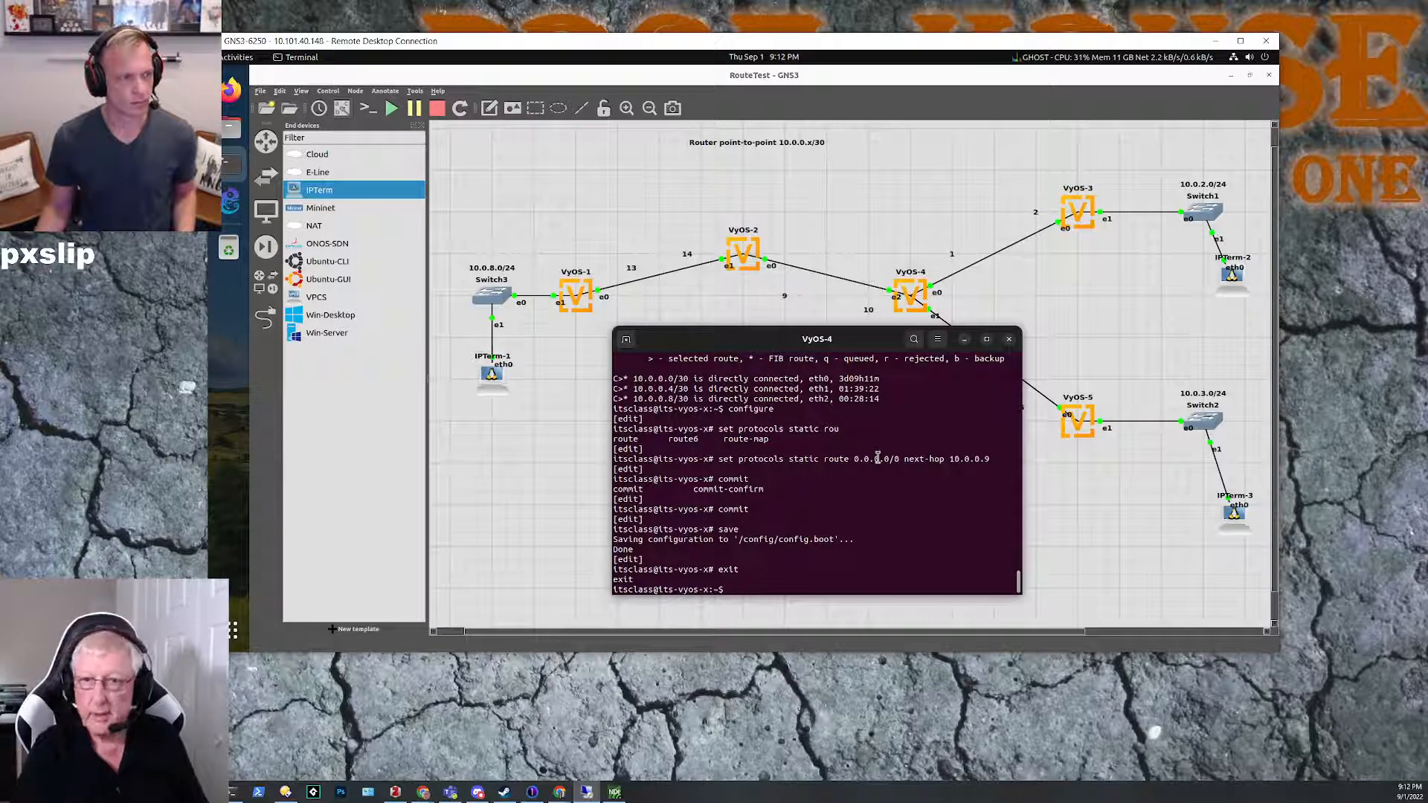
# Step: Ping 10.0.0.9 from VyOS-4 to test the link to VyOS-2
pyautogui.write('ping 10.0.0.')
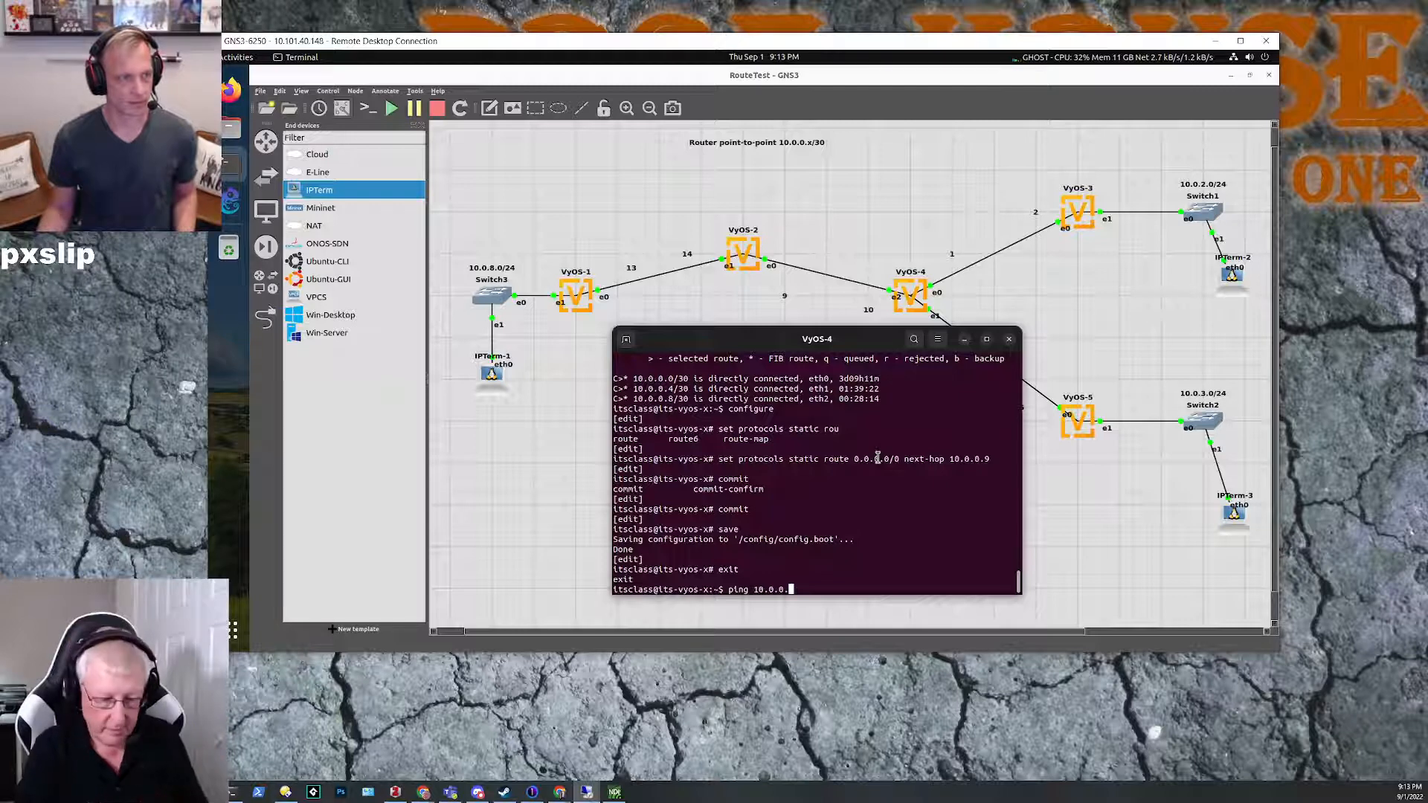
pyautogui.write('9')
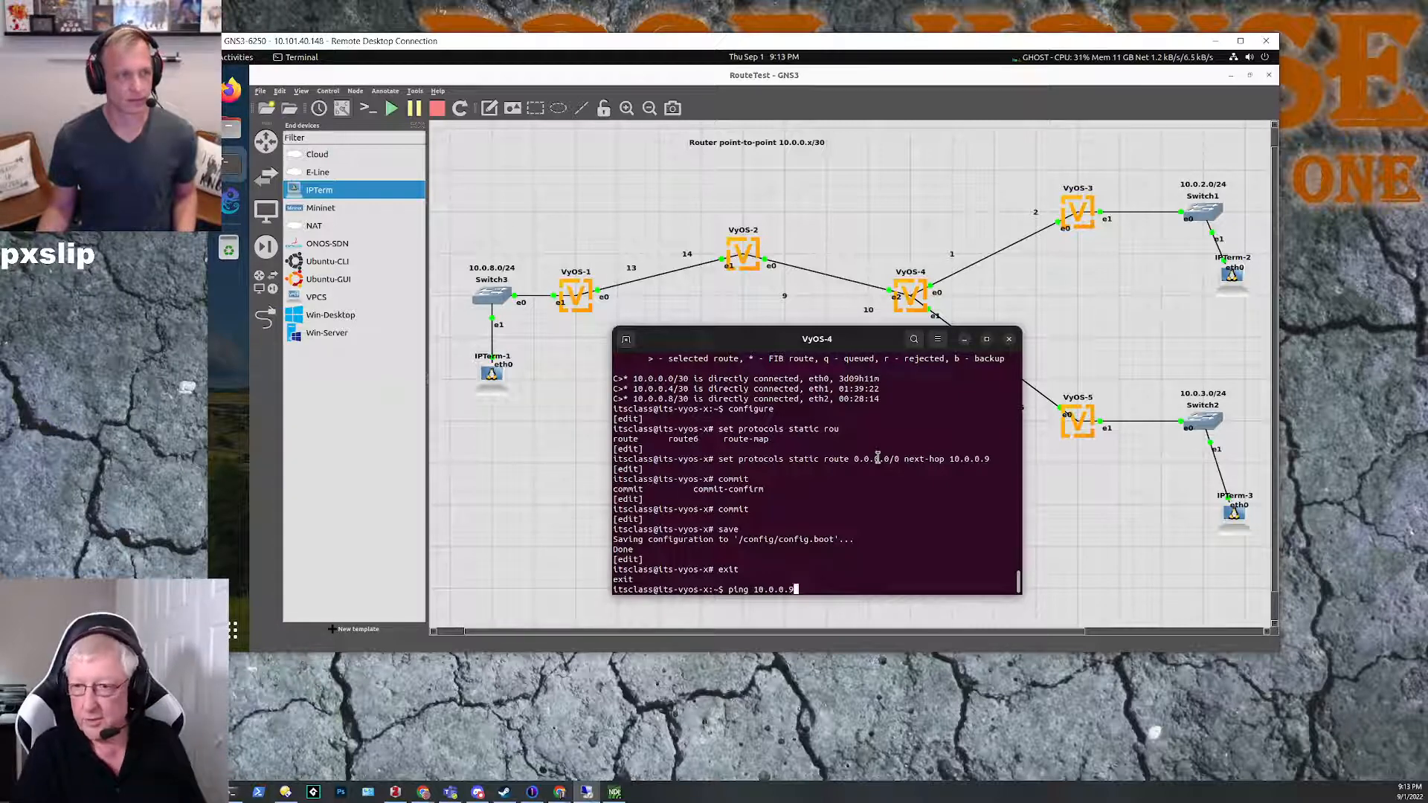
pyautogui.press('Return')
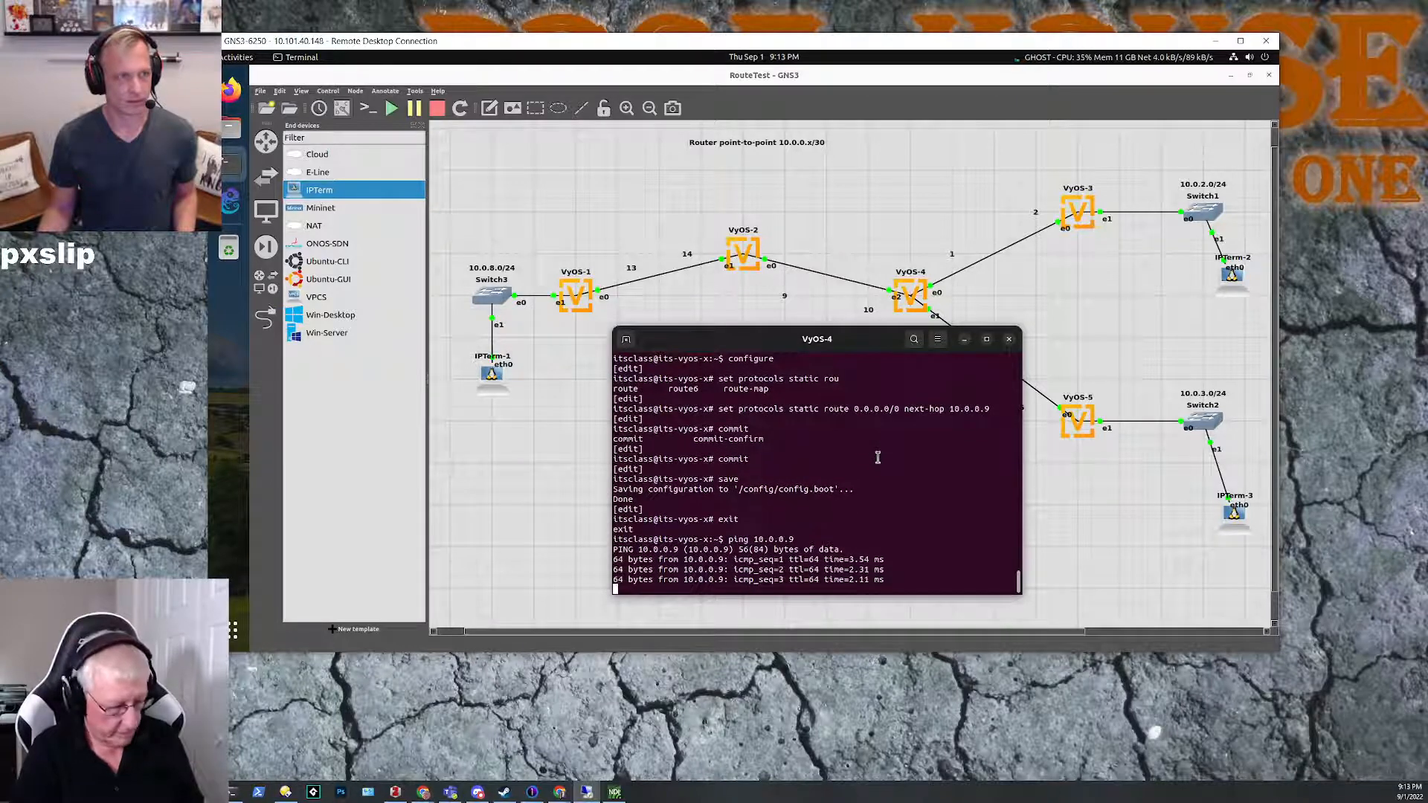
pyautogui.hotkey('ctrl', 'c')
# Step: Reuse the ping command on VyOS-4 to test reachability of 10.0.0.13 on VyOS-1
pyautogui.press('Up')
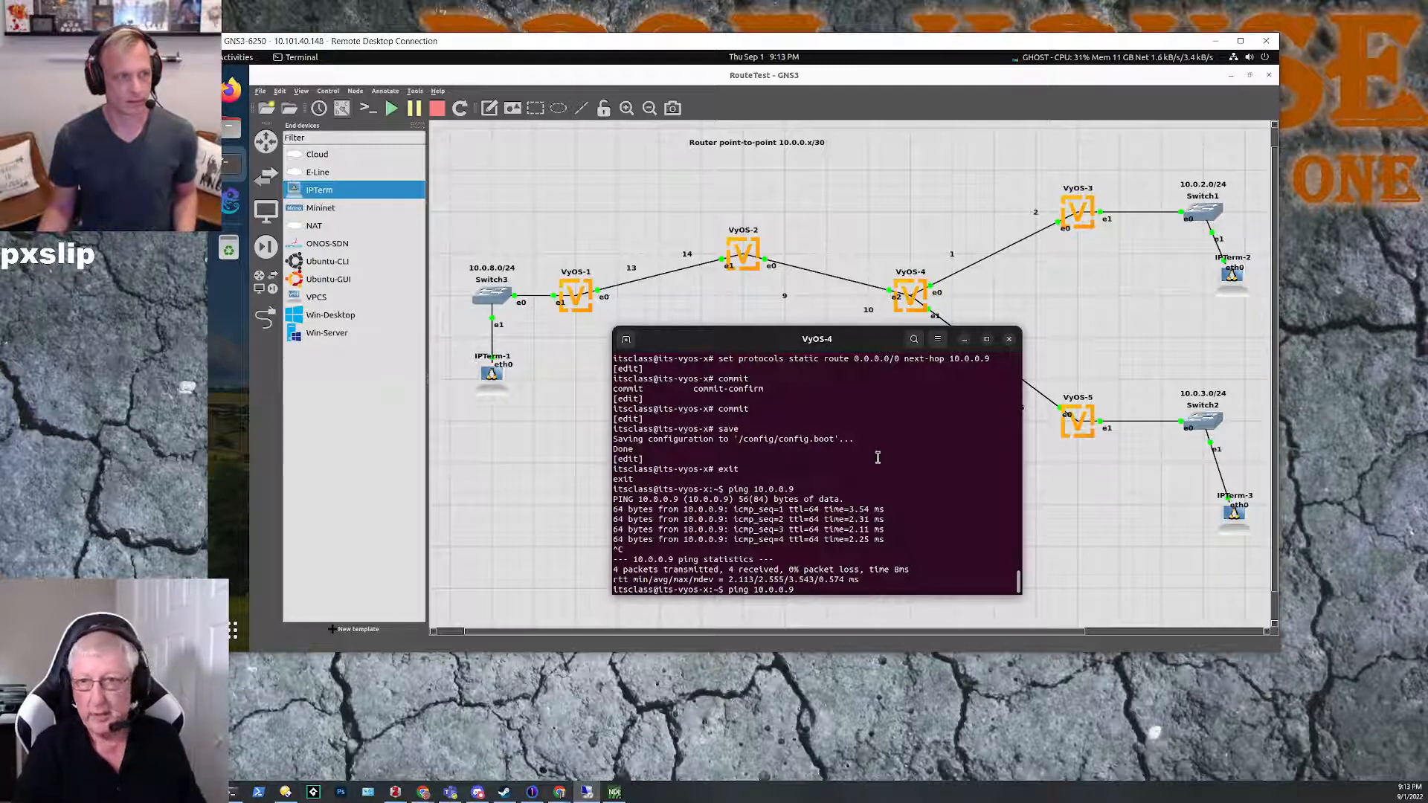
pyautogui.press('Up')
pyautogui.press('Down')
pyautogui.write('13')
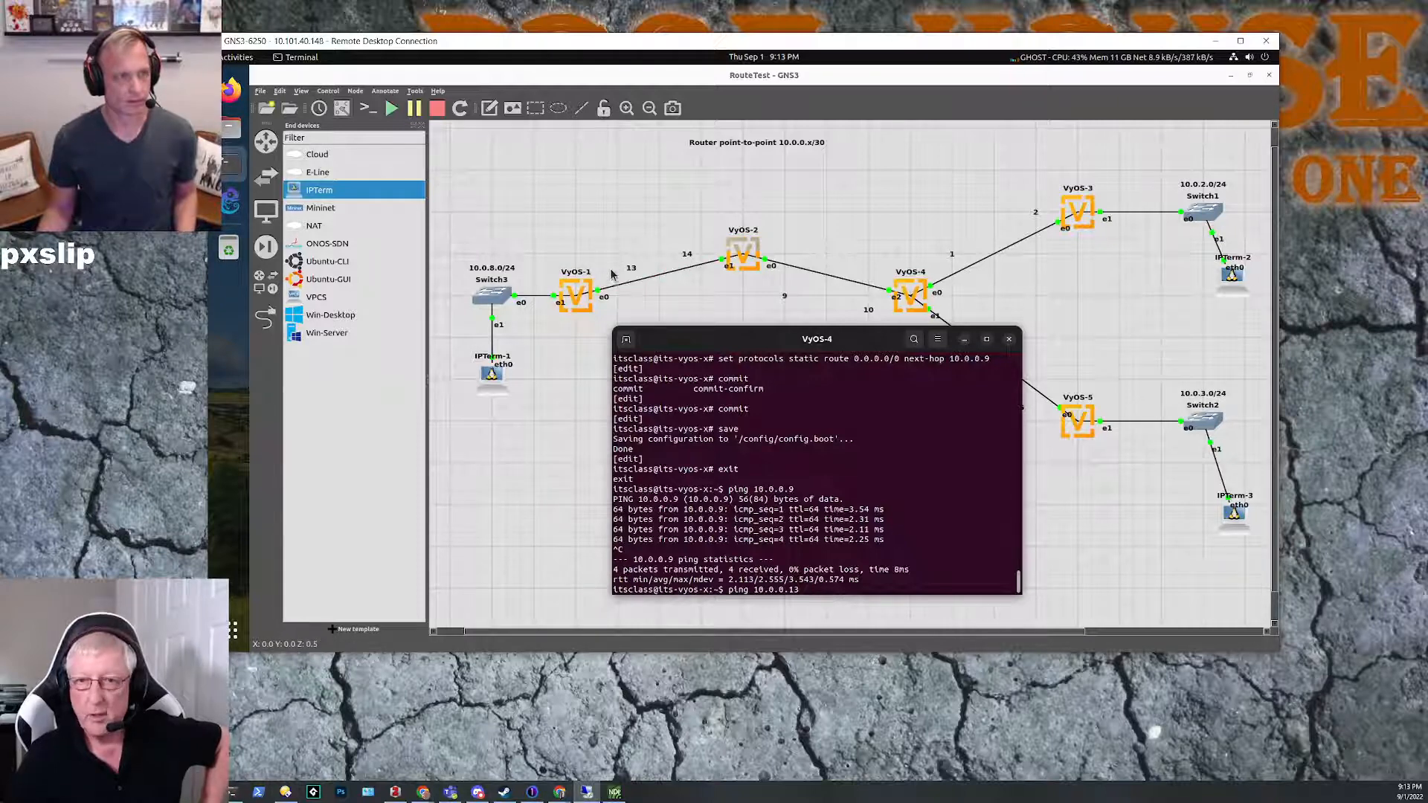
pyautogui.press('Return')
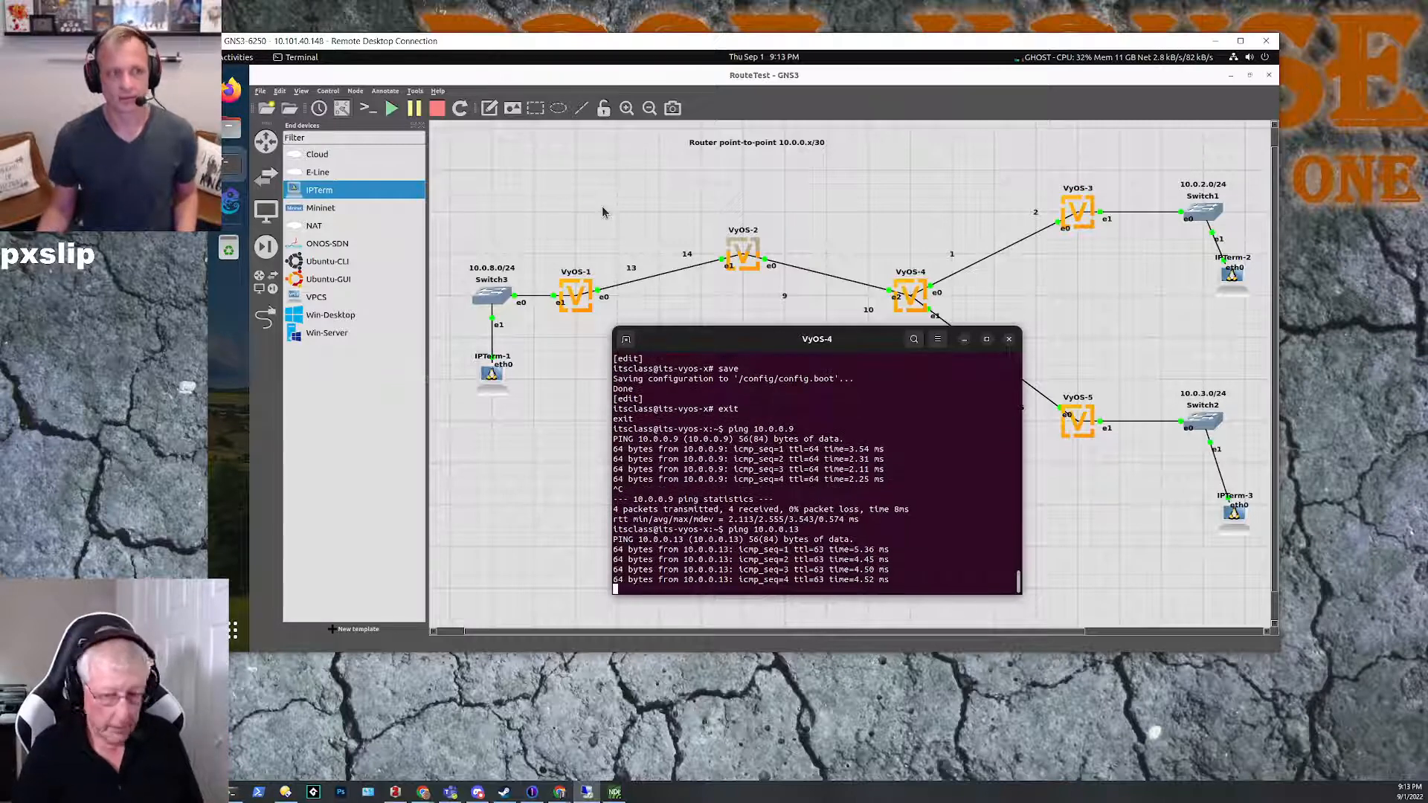
pyautogui.hotkey('ctrl', 'c')
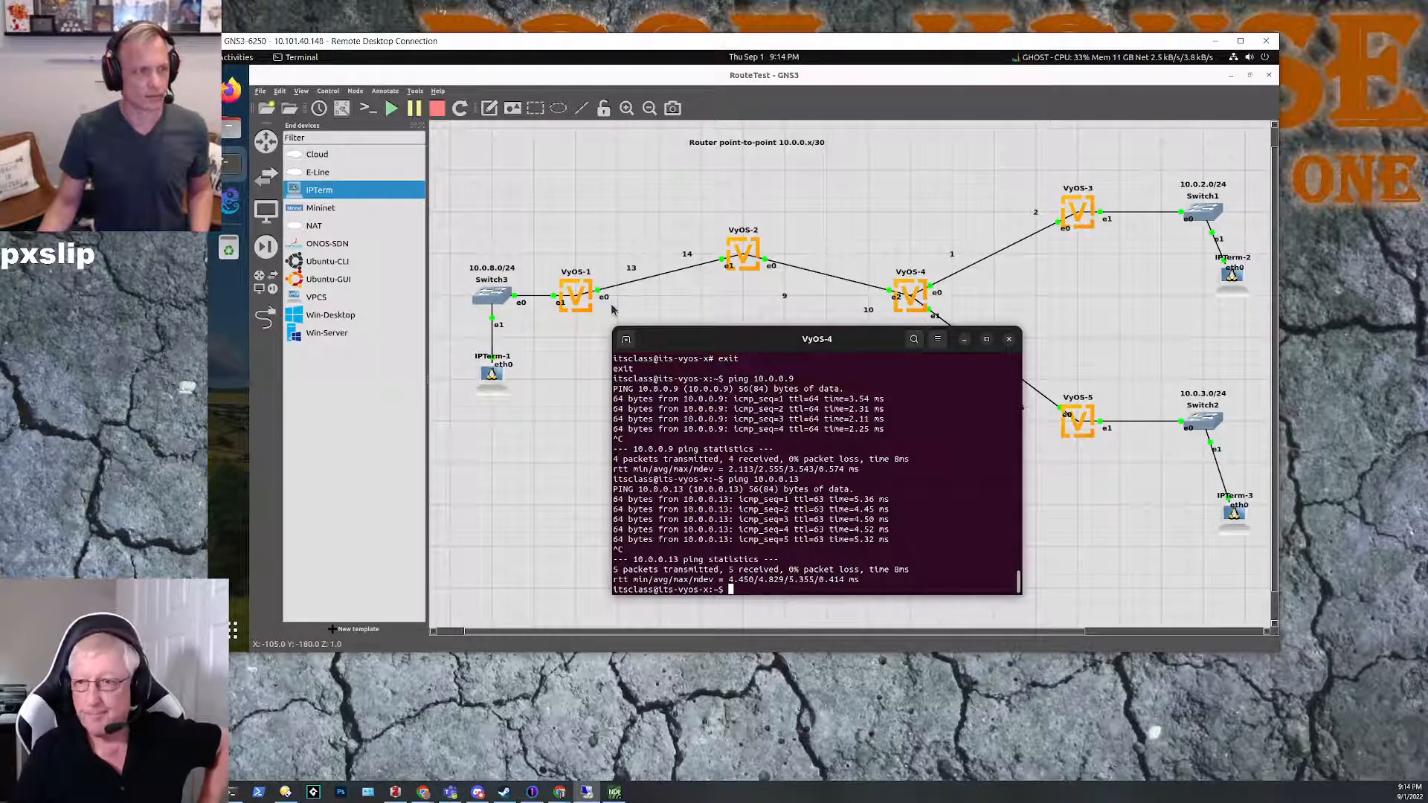
# Step: Bring up the VyOS-3 console, minimize the VyOS-4 console, and move the VyOS-3 window clear of the topology's right-hand routers
pyautogui.click(230, 168)
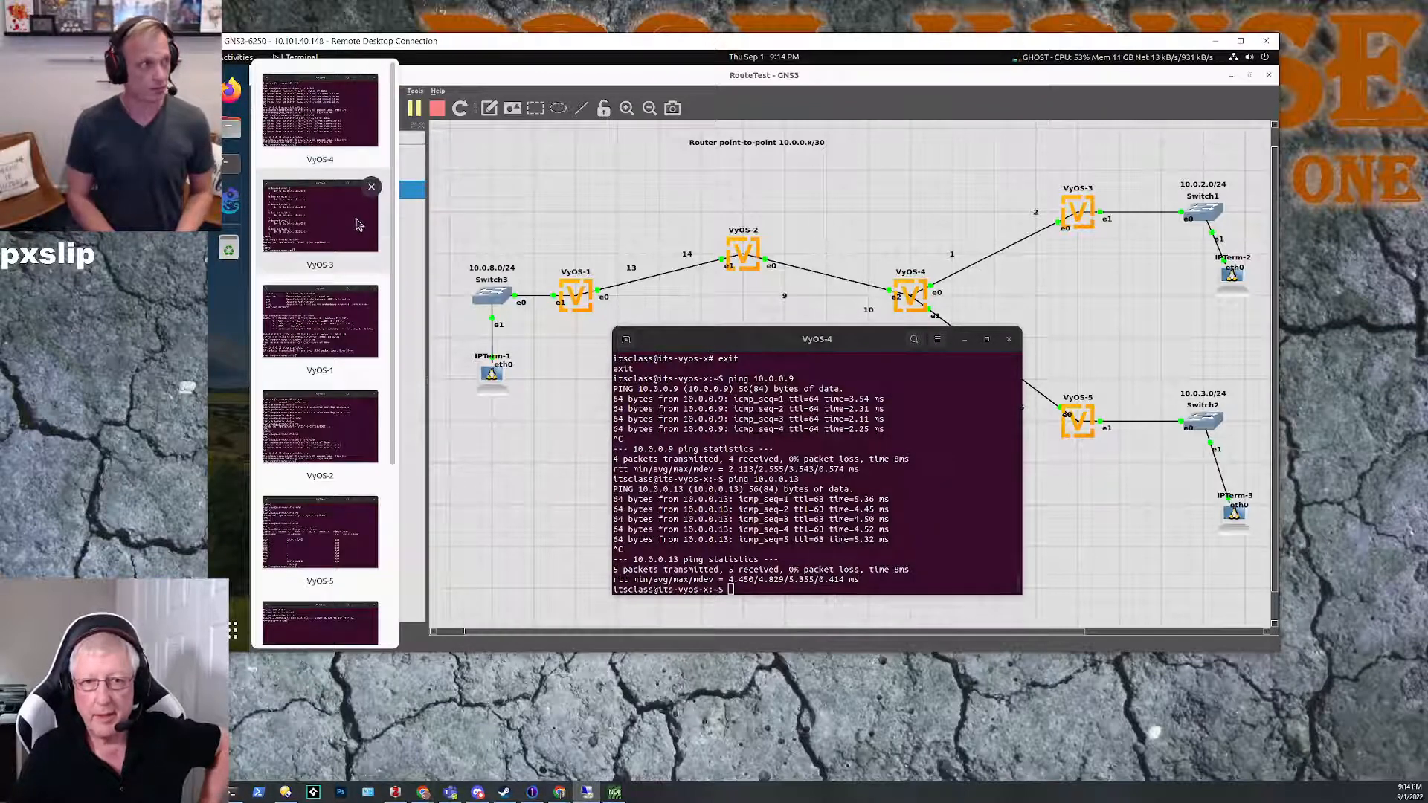
pyautogui.click(369, 227)
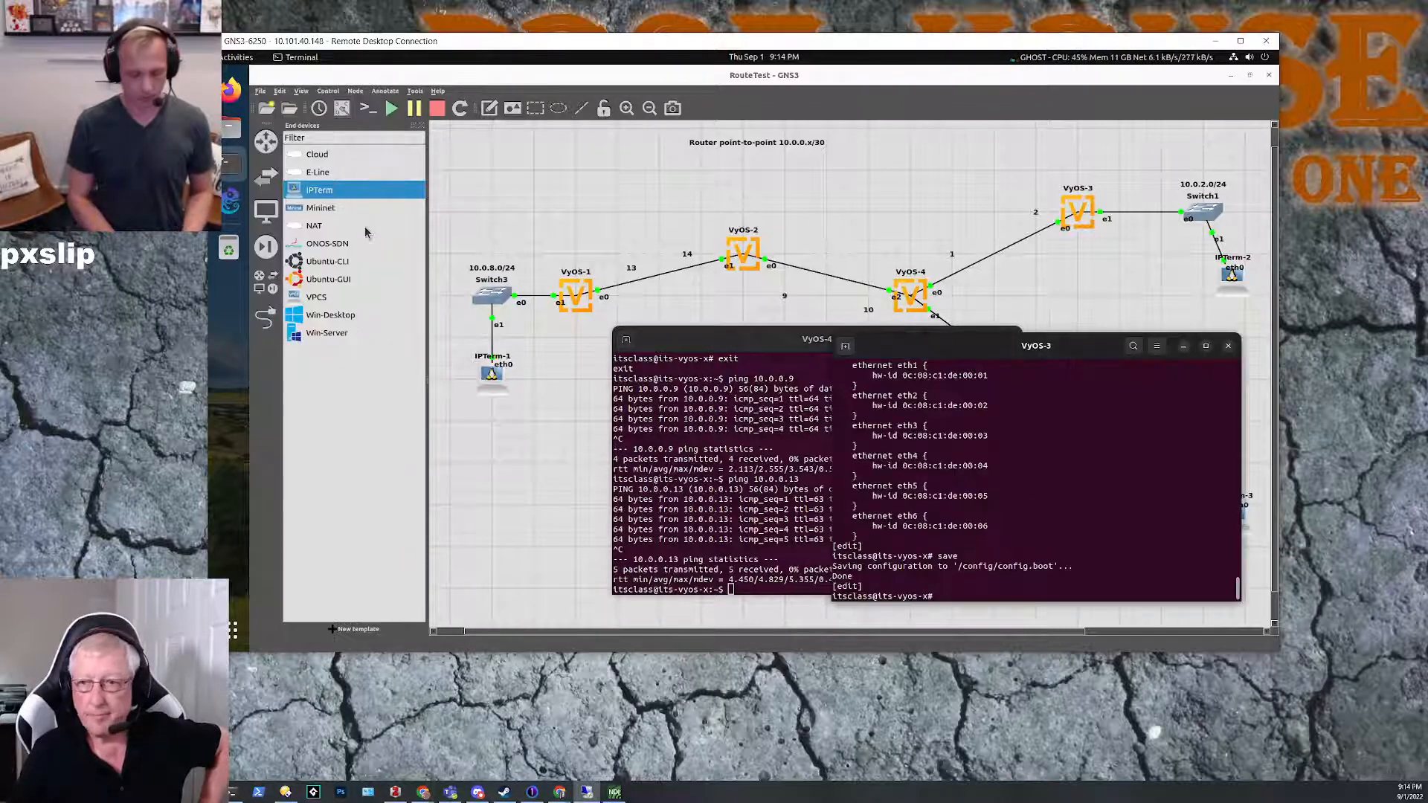
pyautogui.click(706, 348)
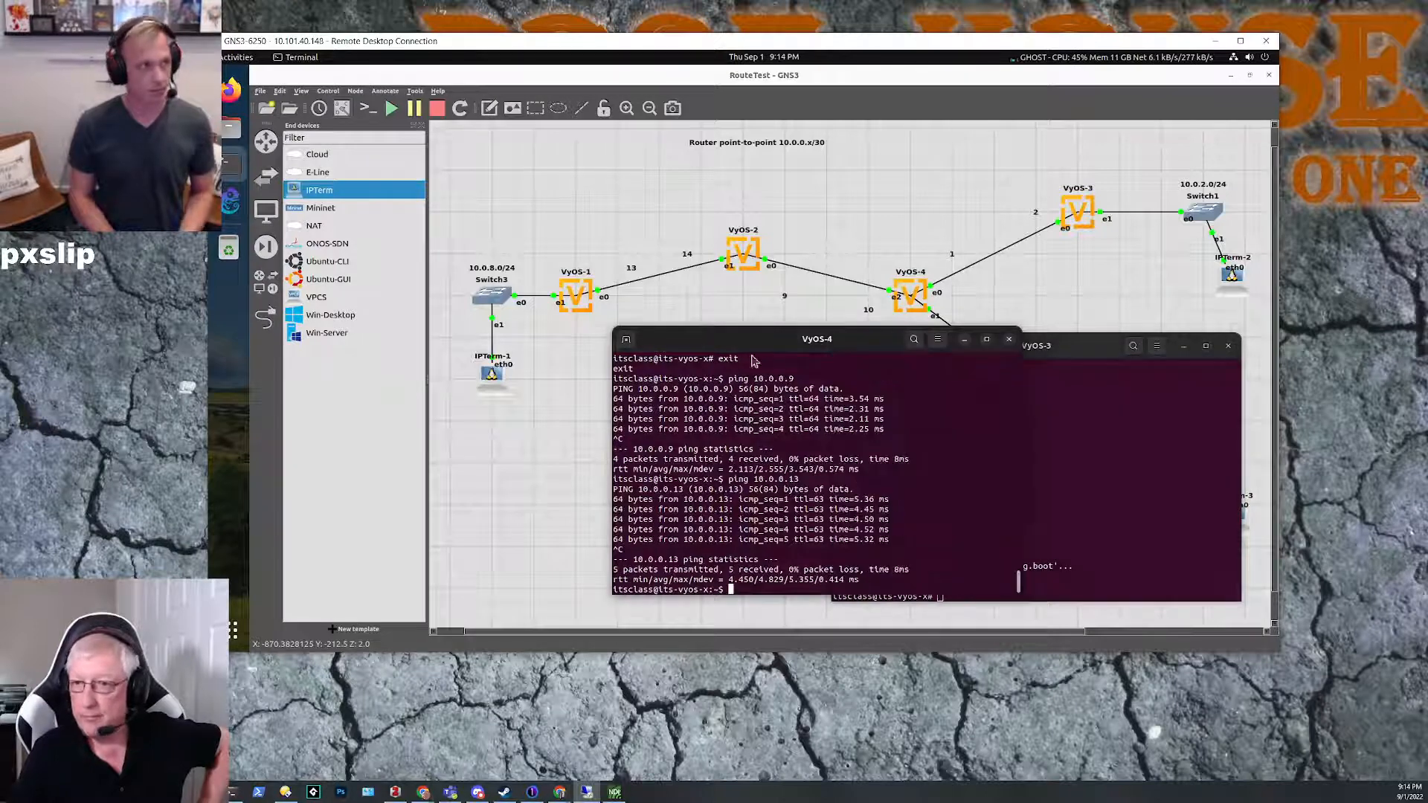
pyautogui.click(964, 339)
pyautogui.moveTo(1076, 346); pyautogui.dragTo(689, 309)
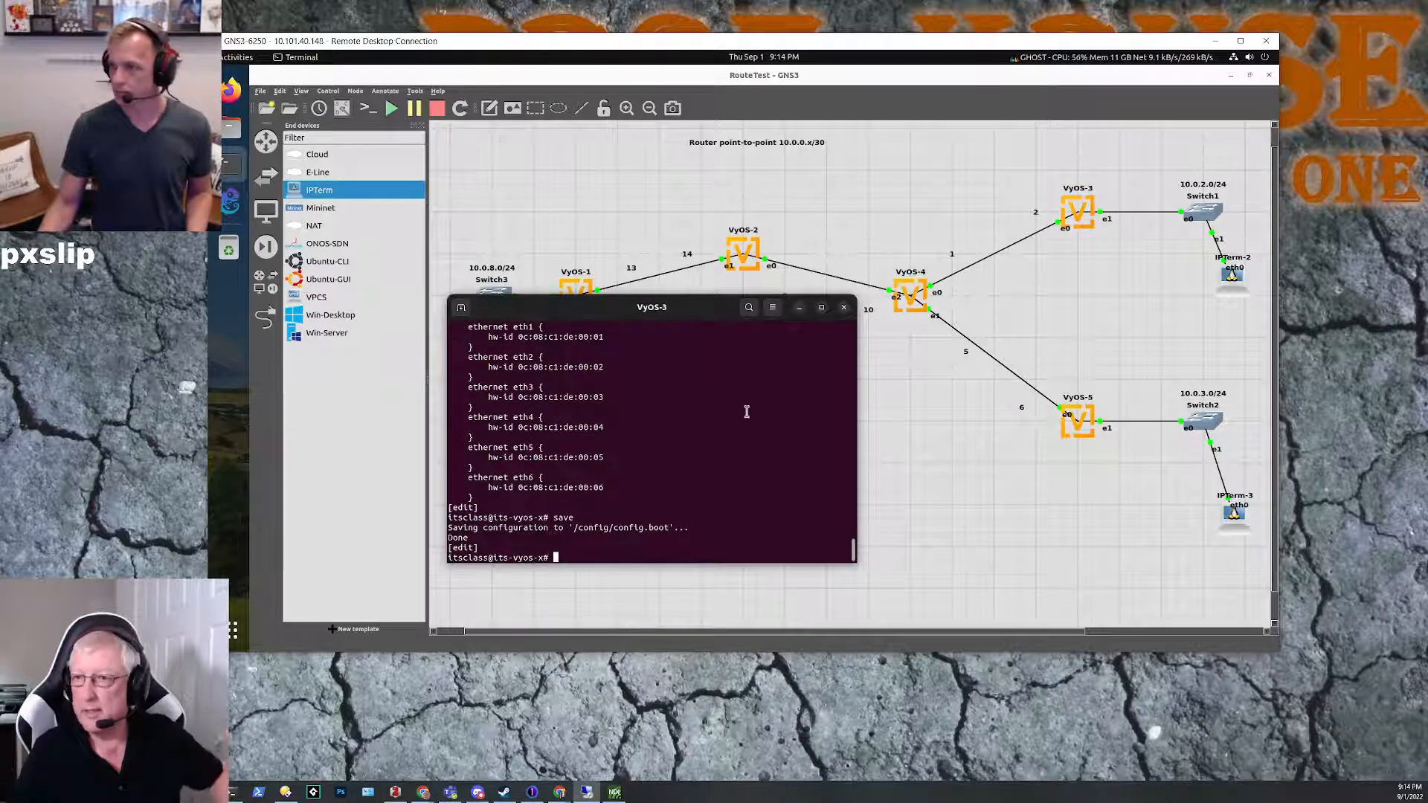
# Step: Try to display the IP routing table from configuration mode on VyOS-3 with show ip route
pyautogui.write('show ip route')
pyautogui.press('Return')
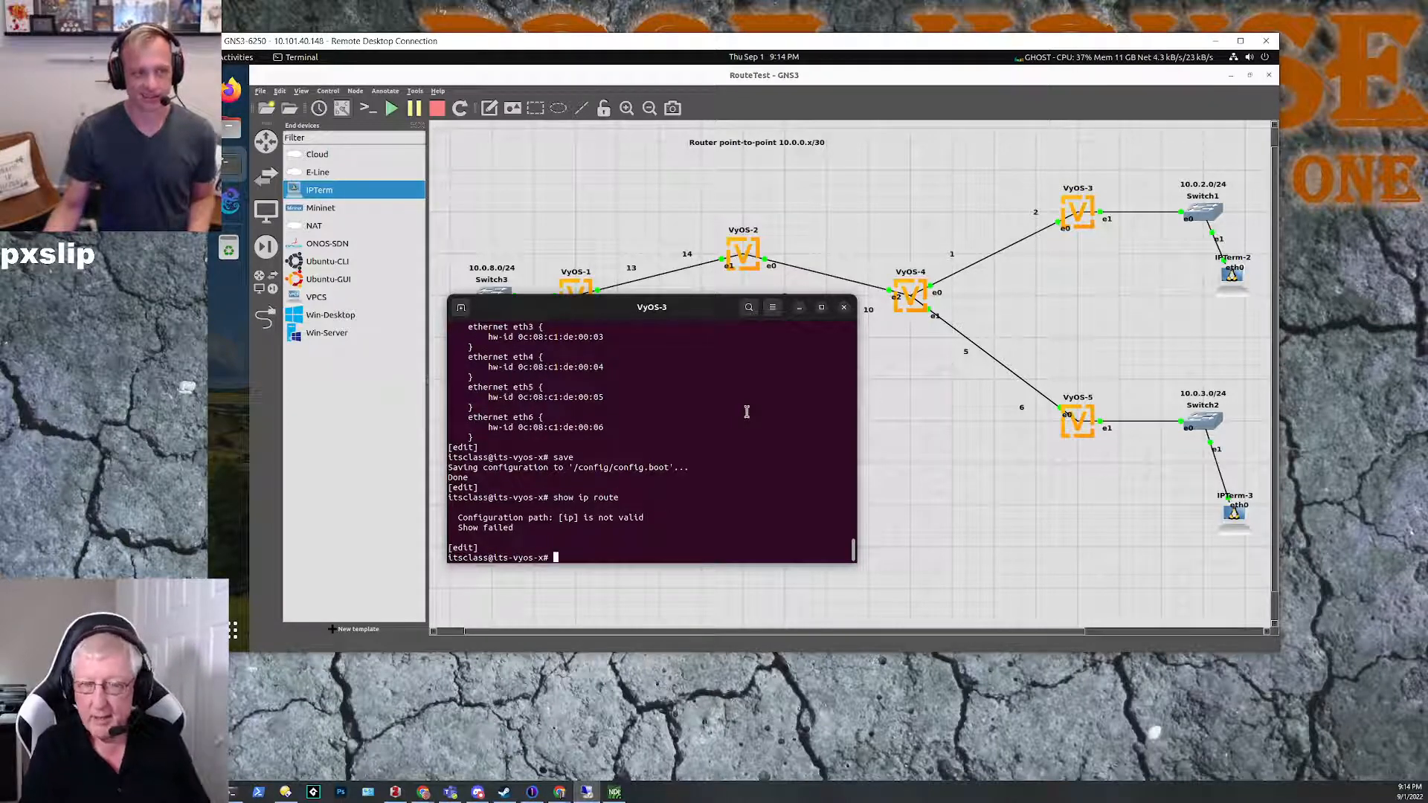
# Step: Leave configuration mode on VyOS-3 and display its IP routing table
pyautogui.write('exit')
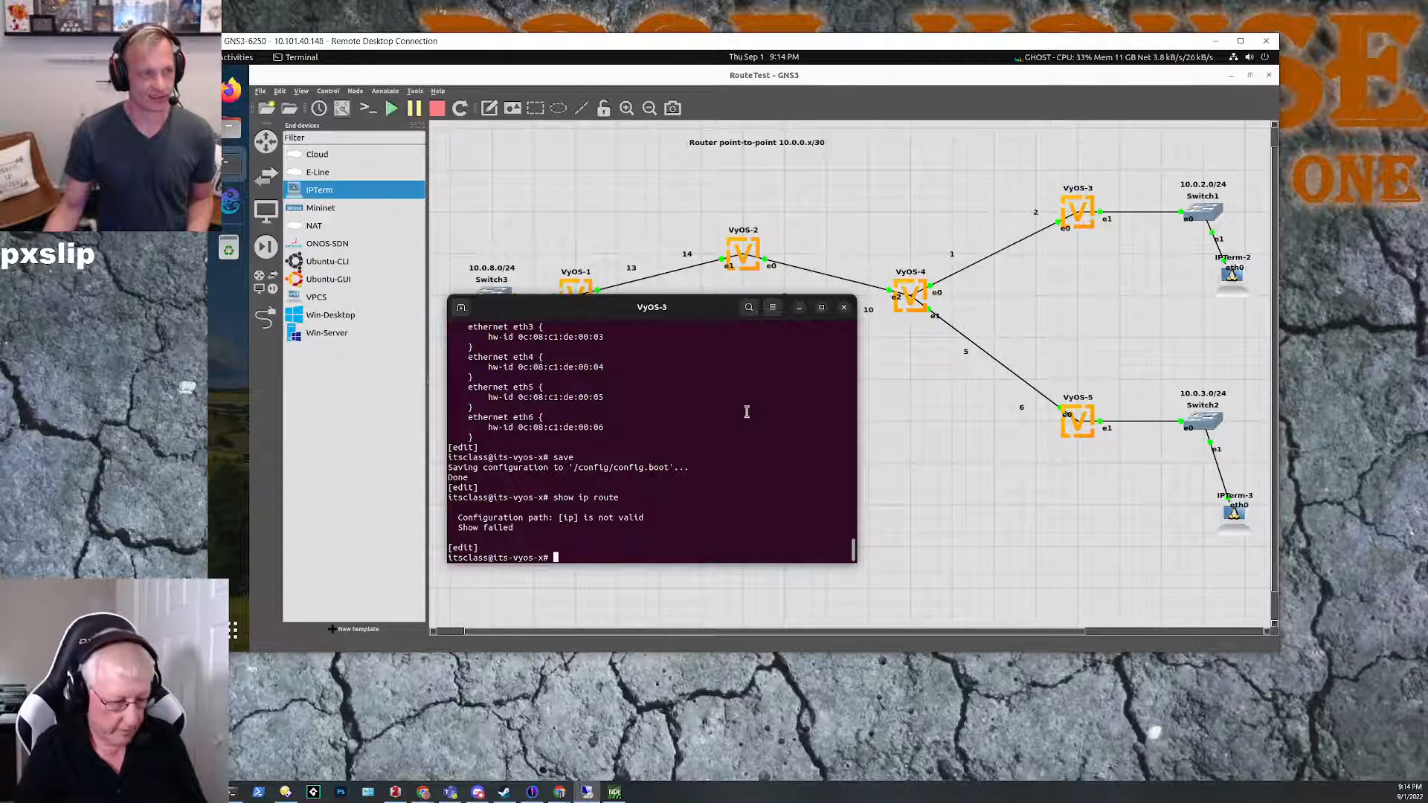
pyautogui.press('Return')
pyautogui.write('show ip route')
pyautogui.press('Return')
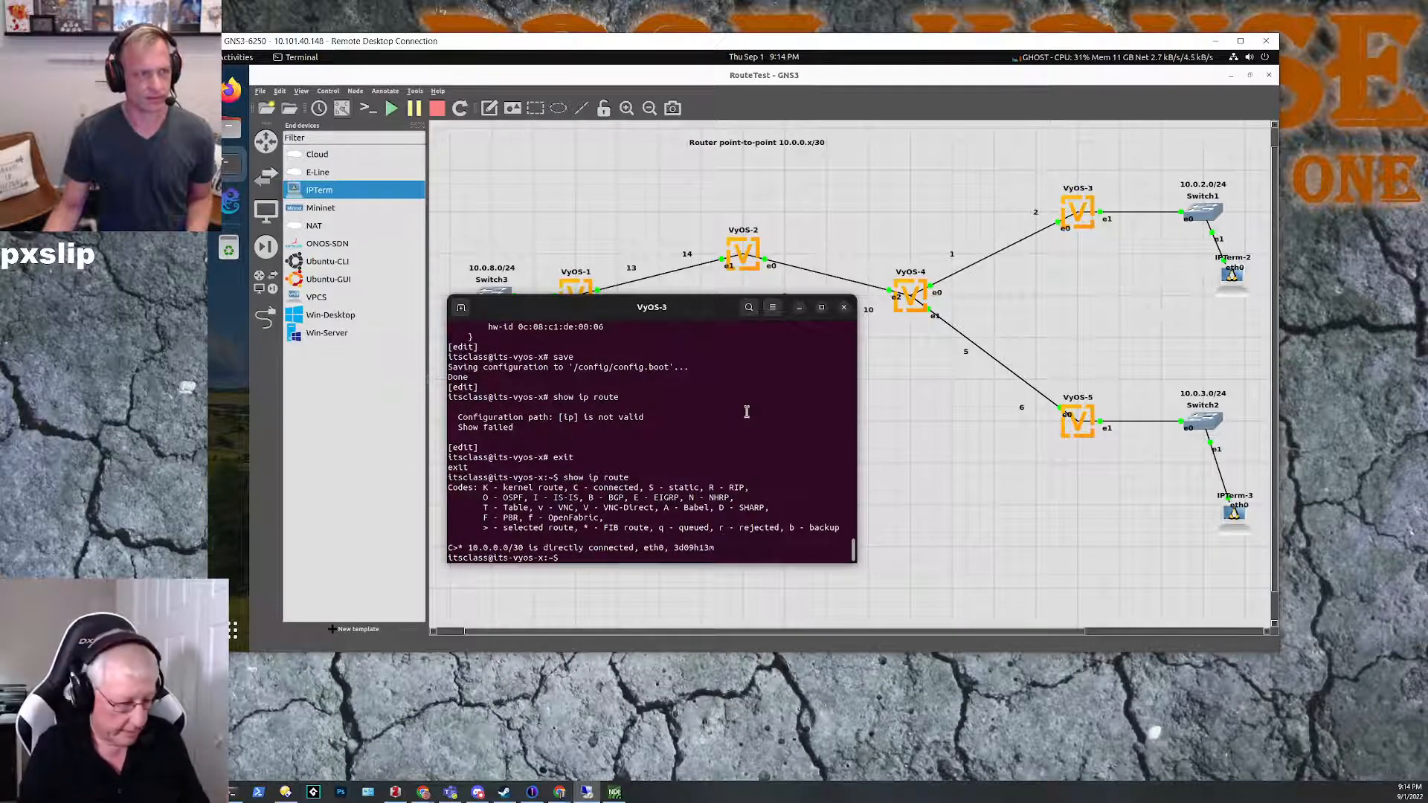
# Step: Enter configuration mode on VyOS-3, then add and commit a static default route 0.0.0.0/0 with next-hop 10.0.0.1
pyautogui.write('configure')
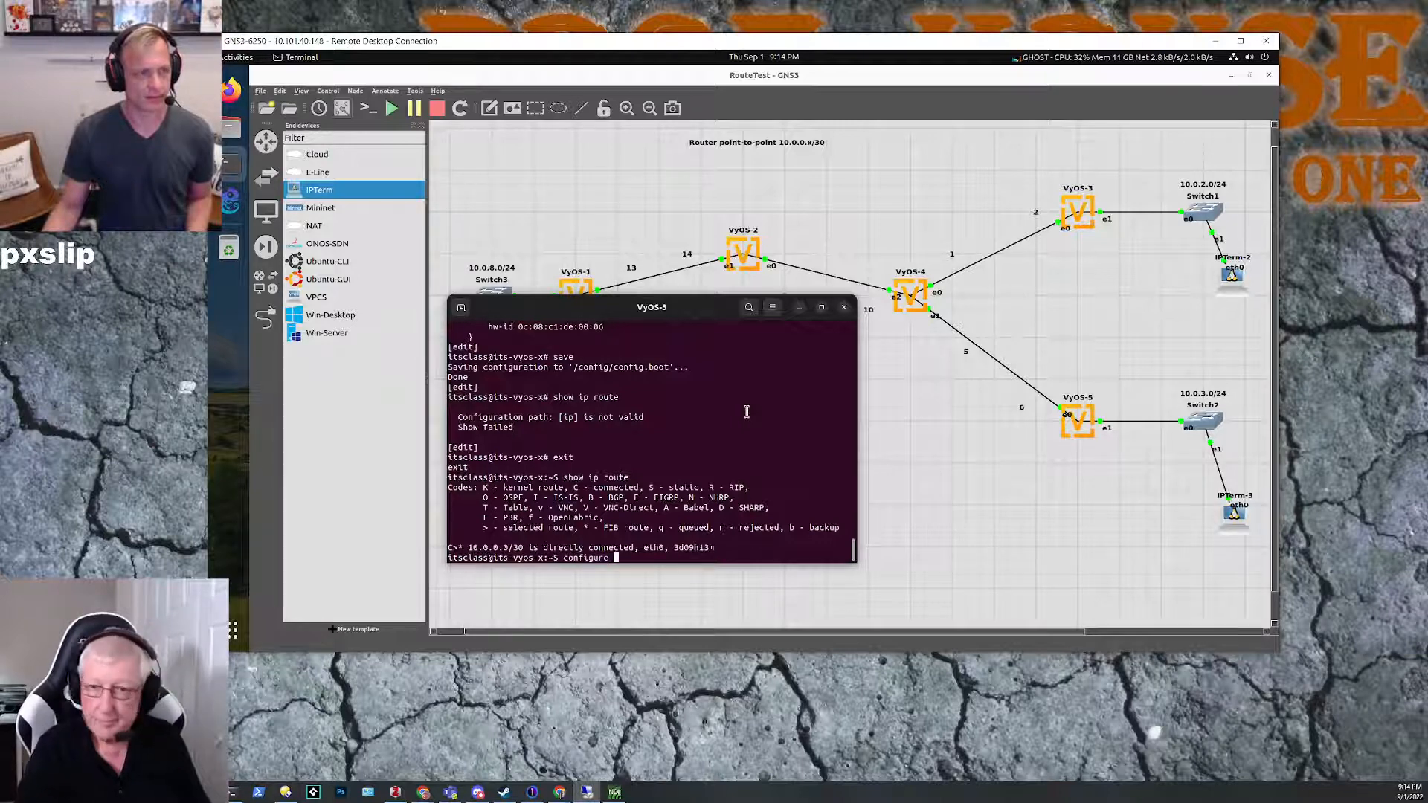
pyautogui.press('Return')
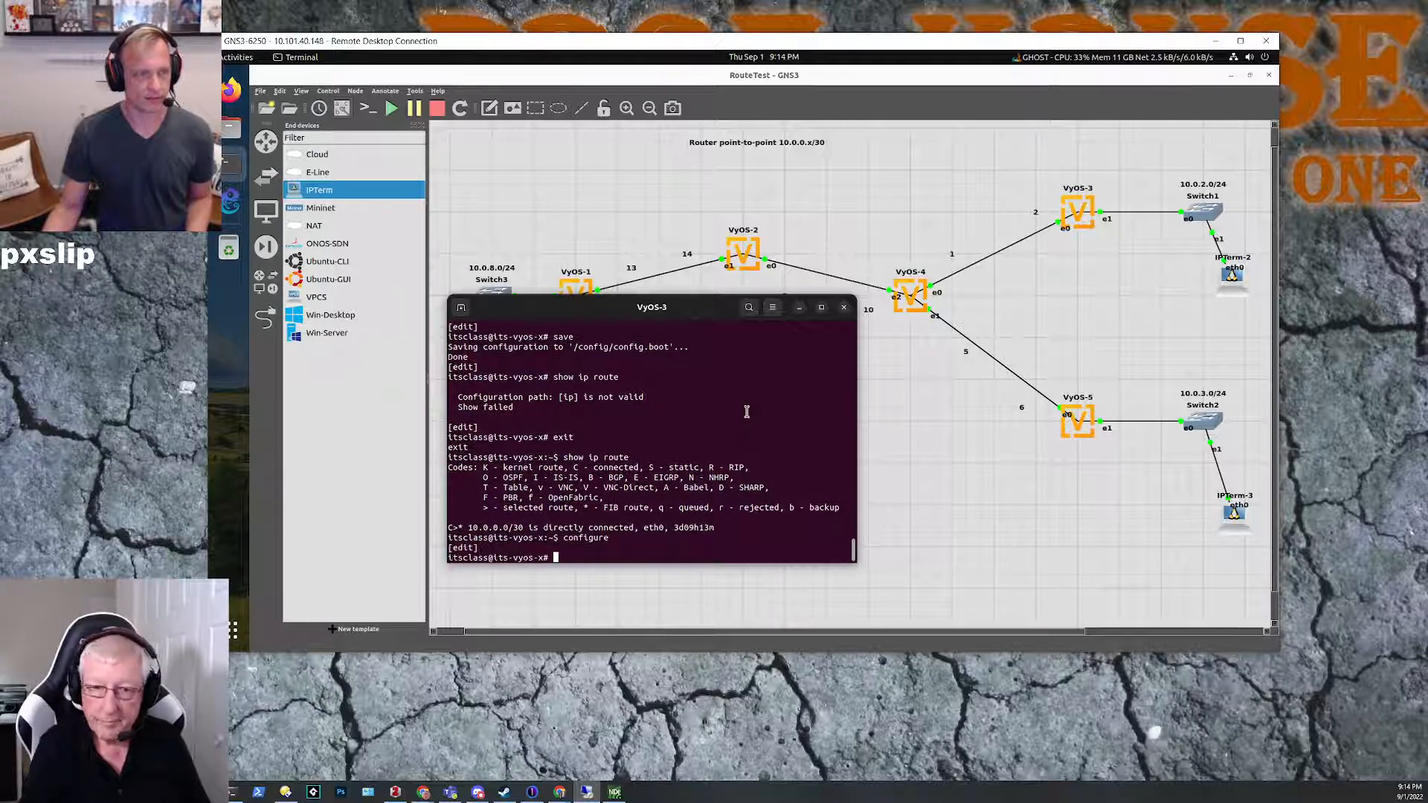
pyautogui.write('set ')
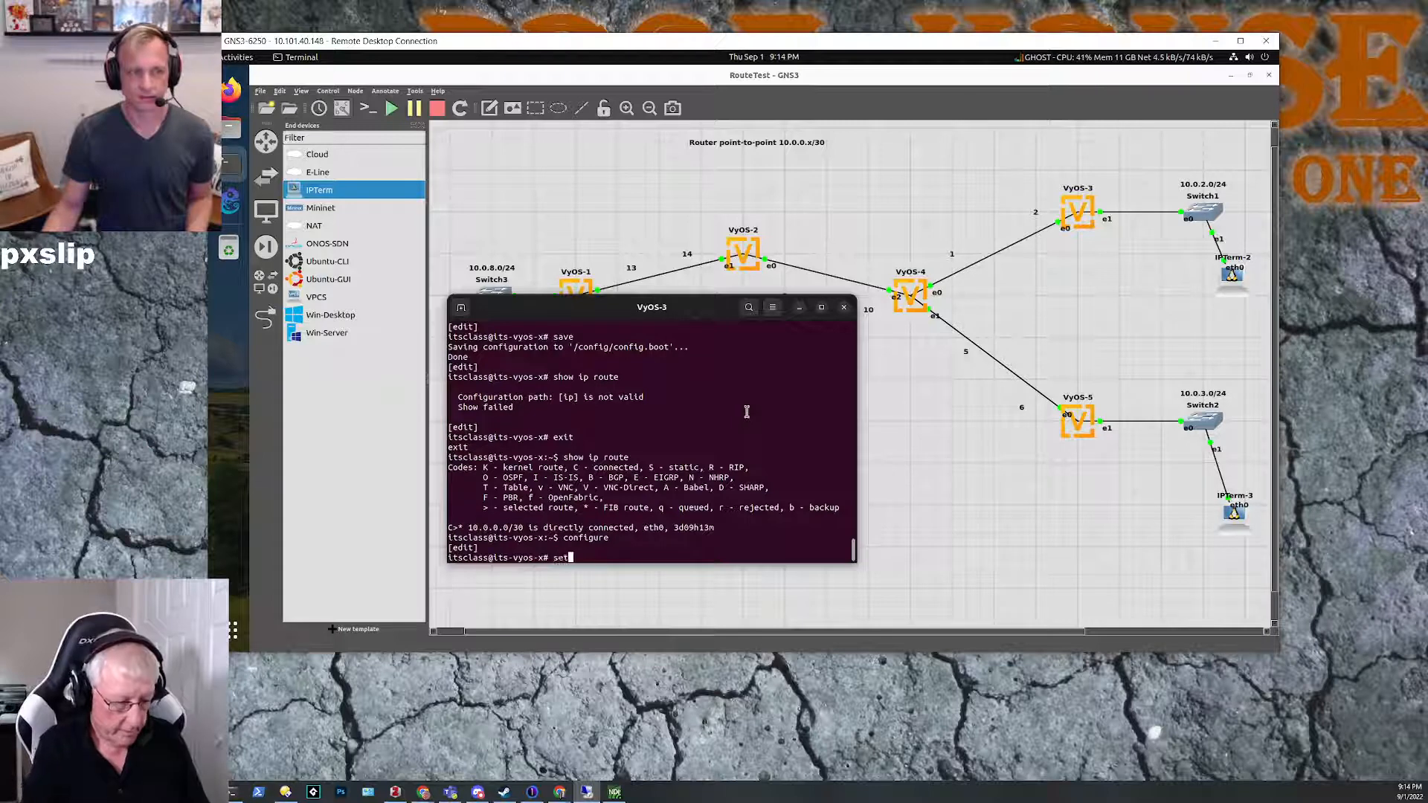
pyautogui.write('protocols static rou')
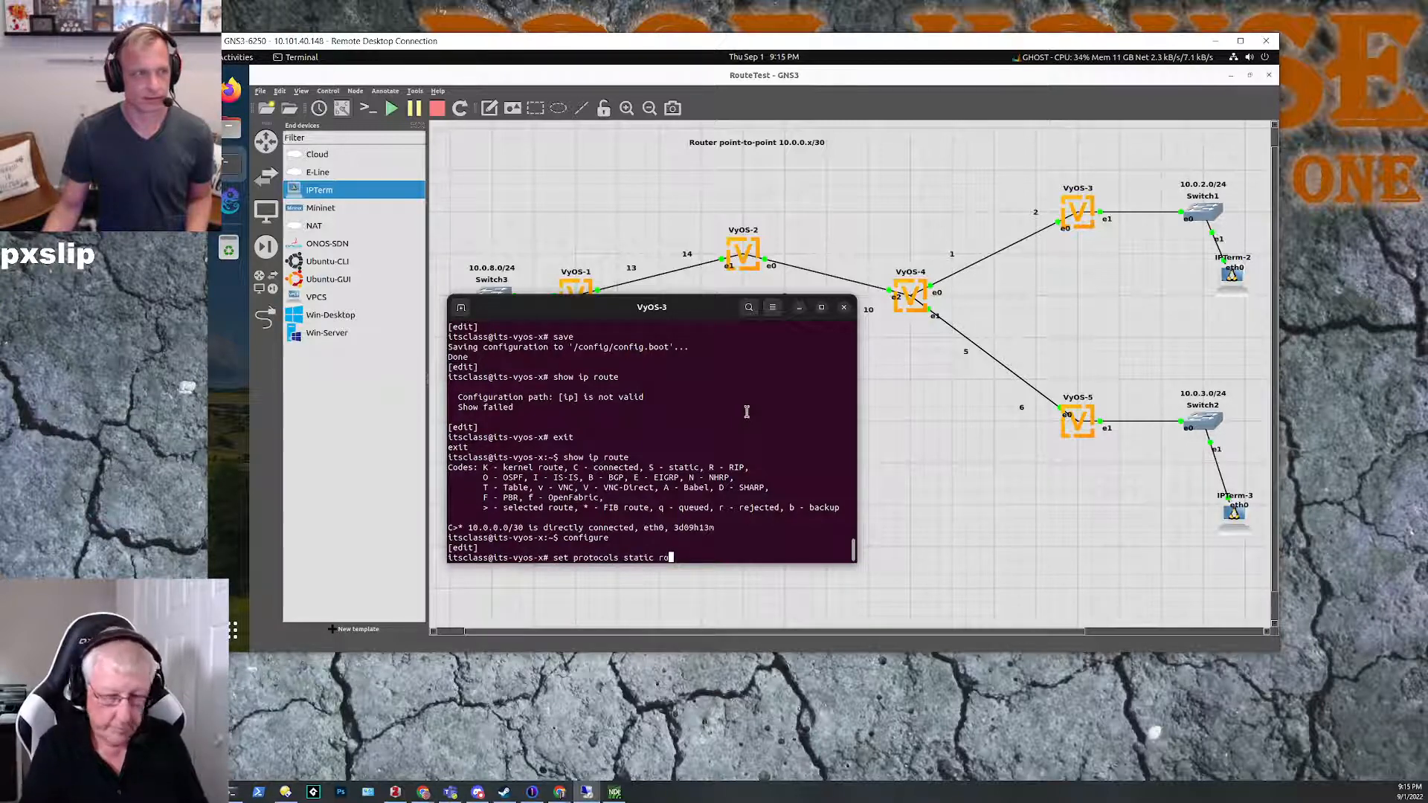
pyautogui.press('Tab')
pyautogui.write('0.0.0.0')
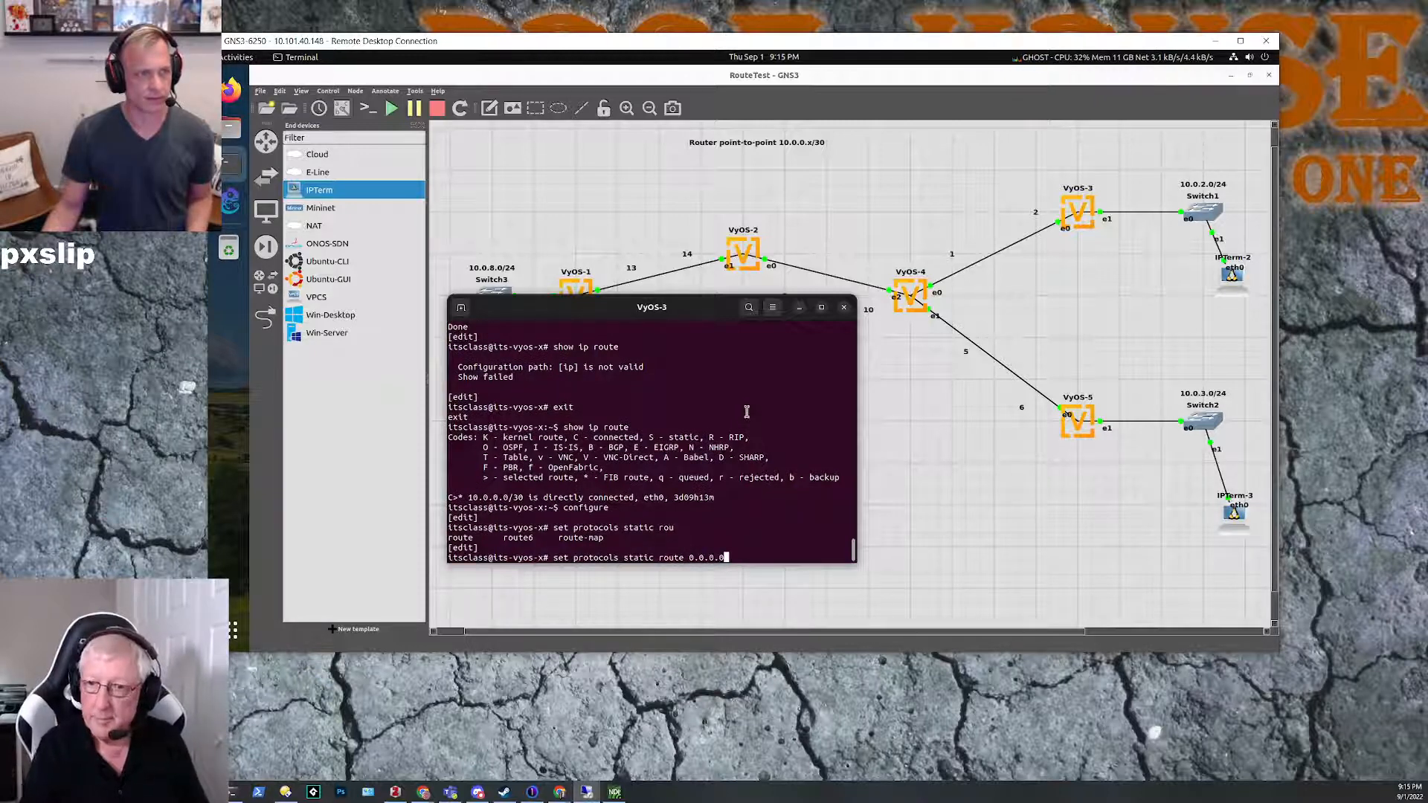
pyautogui.write('/0')
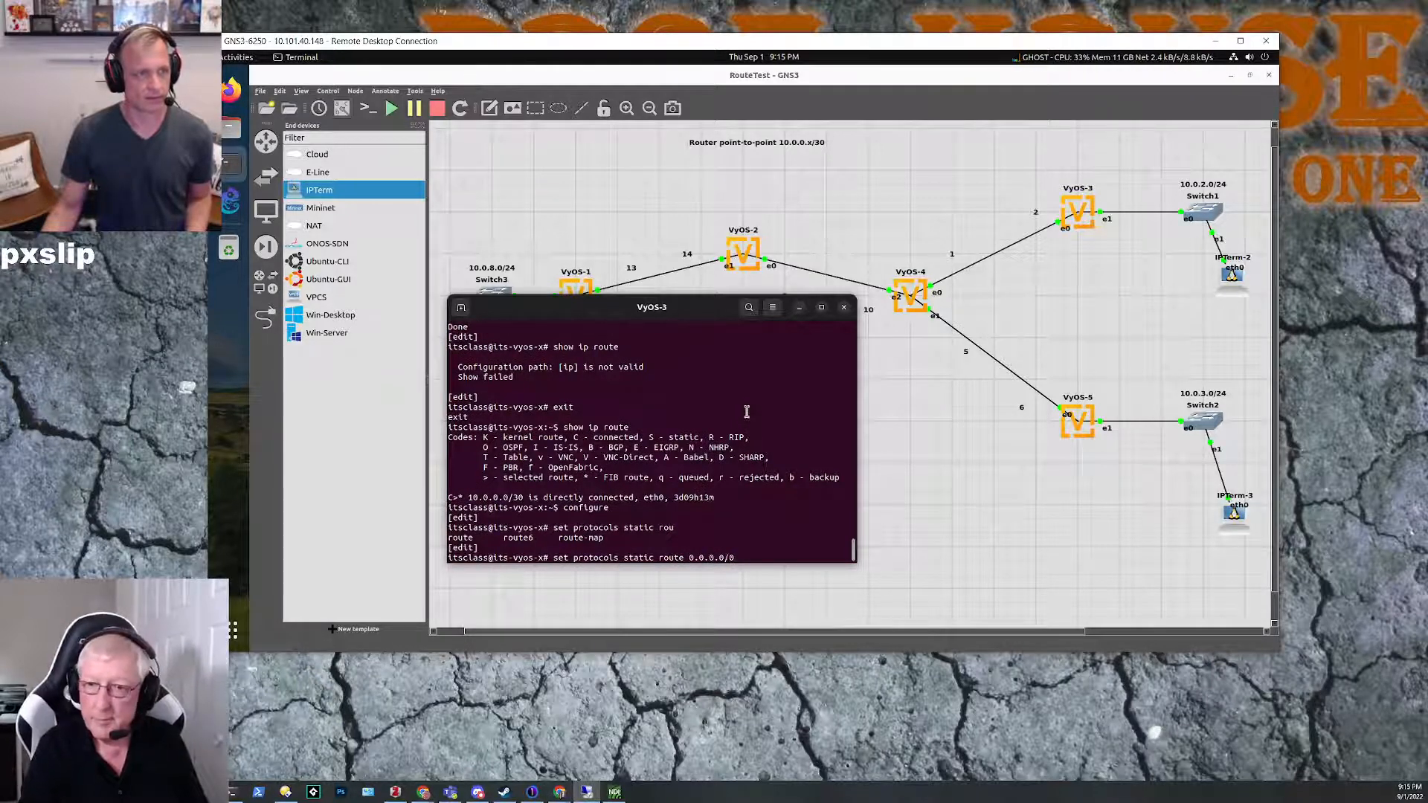
pyautogui.write(' ne')
pyautogui.press('Tab')
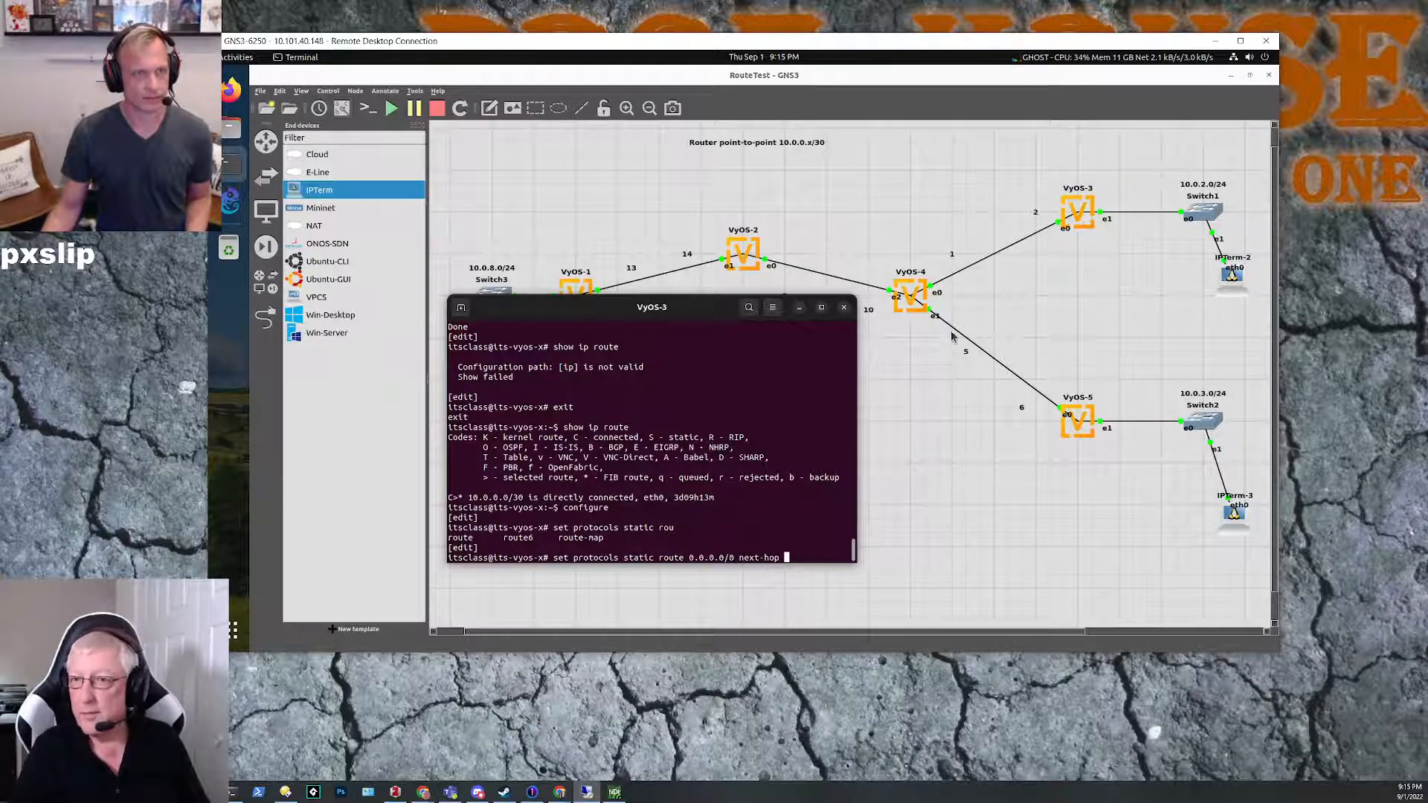
pyautogui.write('10.0.')
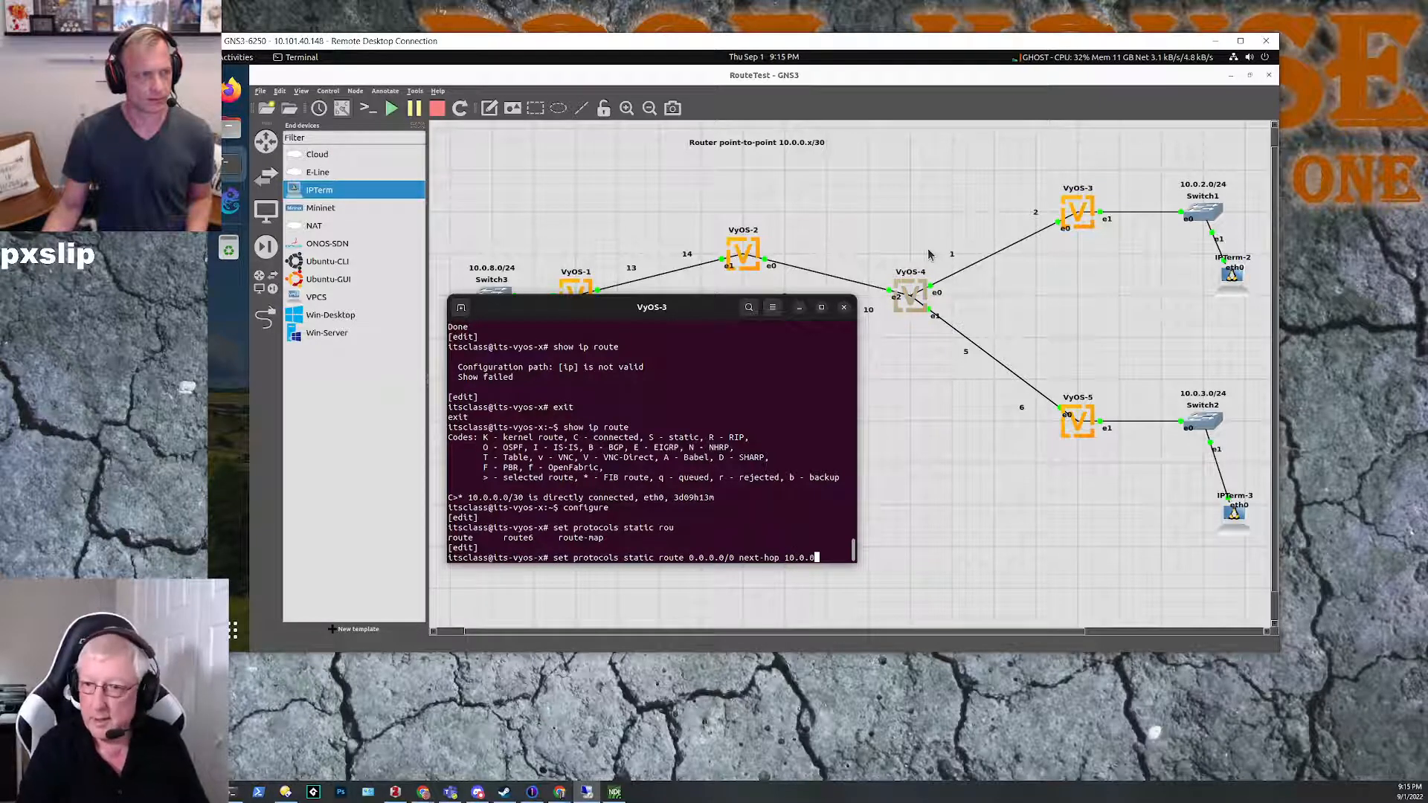
pyautogui.write('0.1')
pyautogui.press('Return')
pyautogui.write('commit')
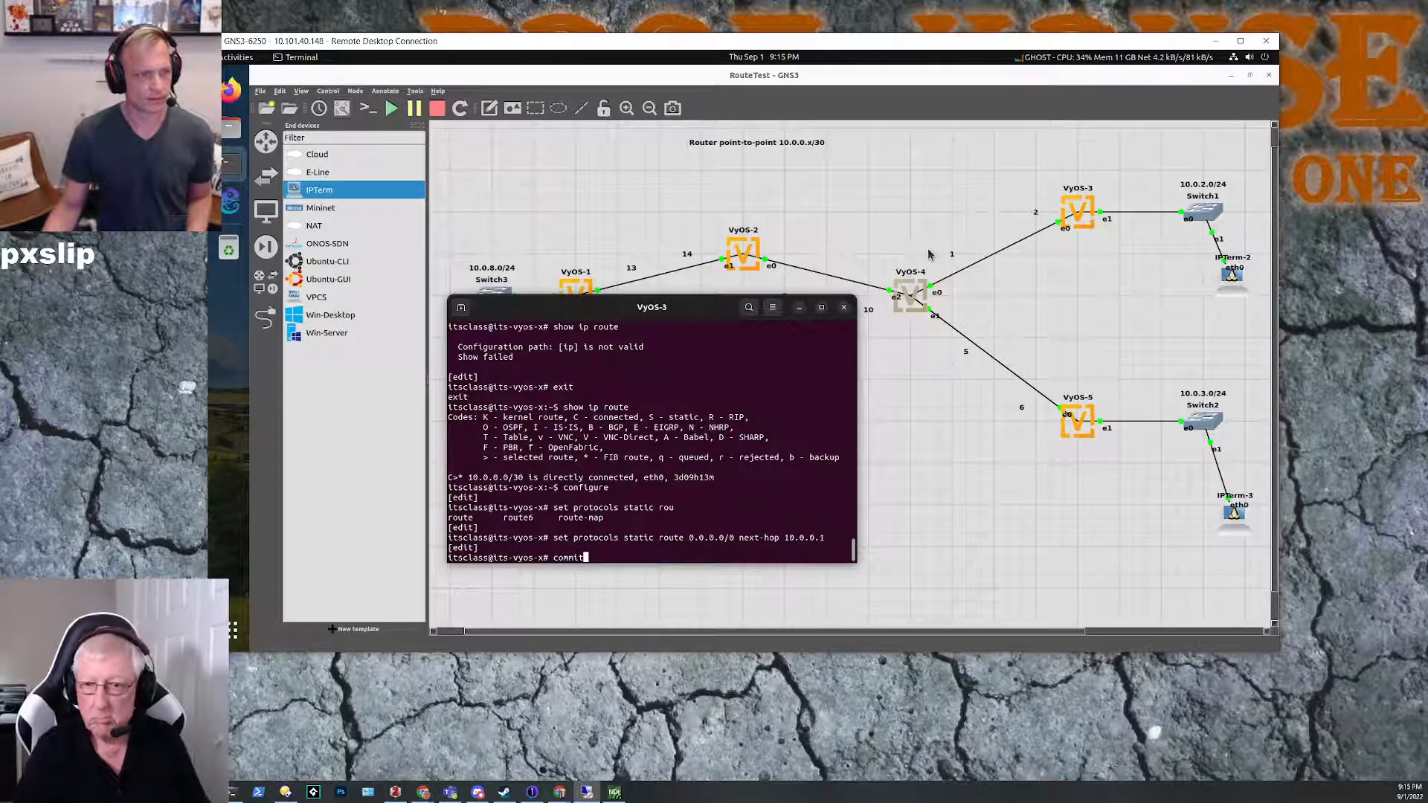
pyautogui.press('Return')
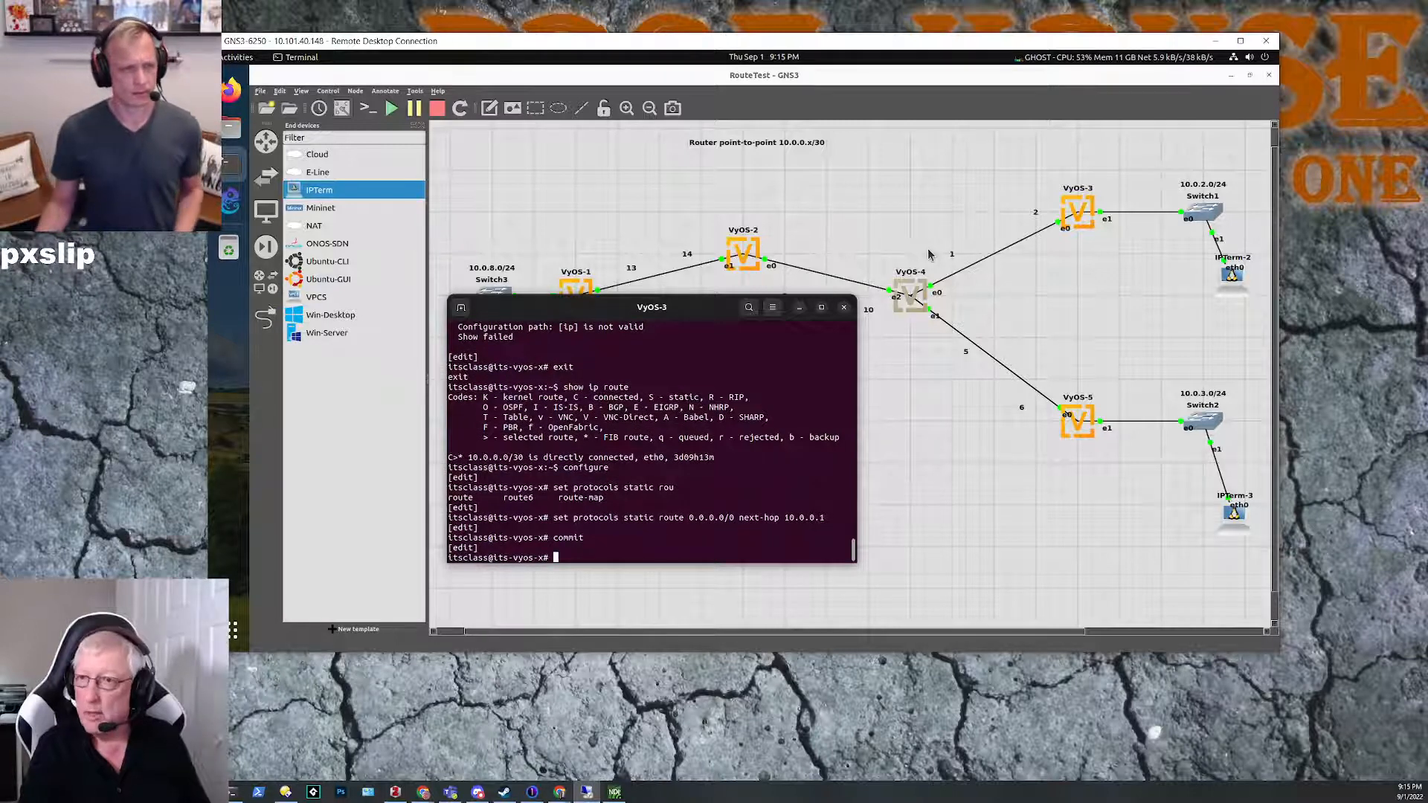
# Step: Move the VyOS-3 console off the router links and ping 10.0.0.1 from configuration mode to test the link to VyOS-4
pyautogui.moveTo(587, 309); pyautogui.dragTo(602, 348)
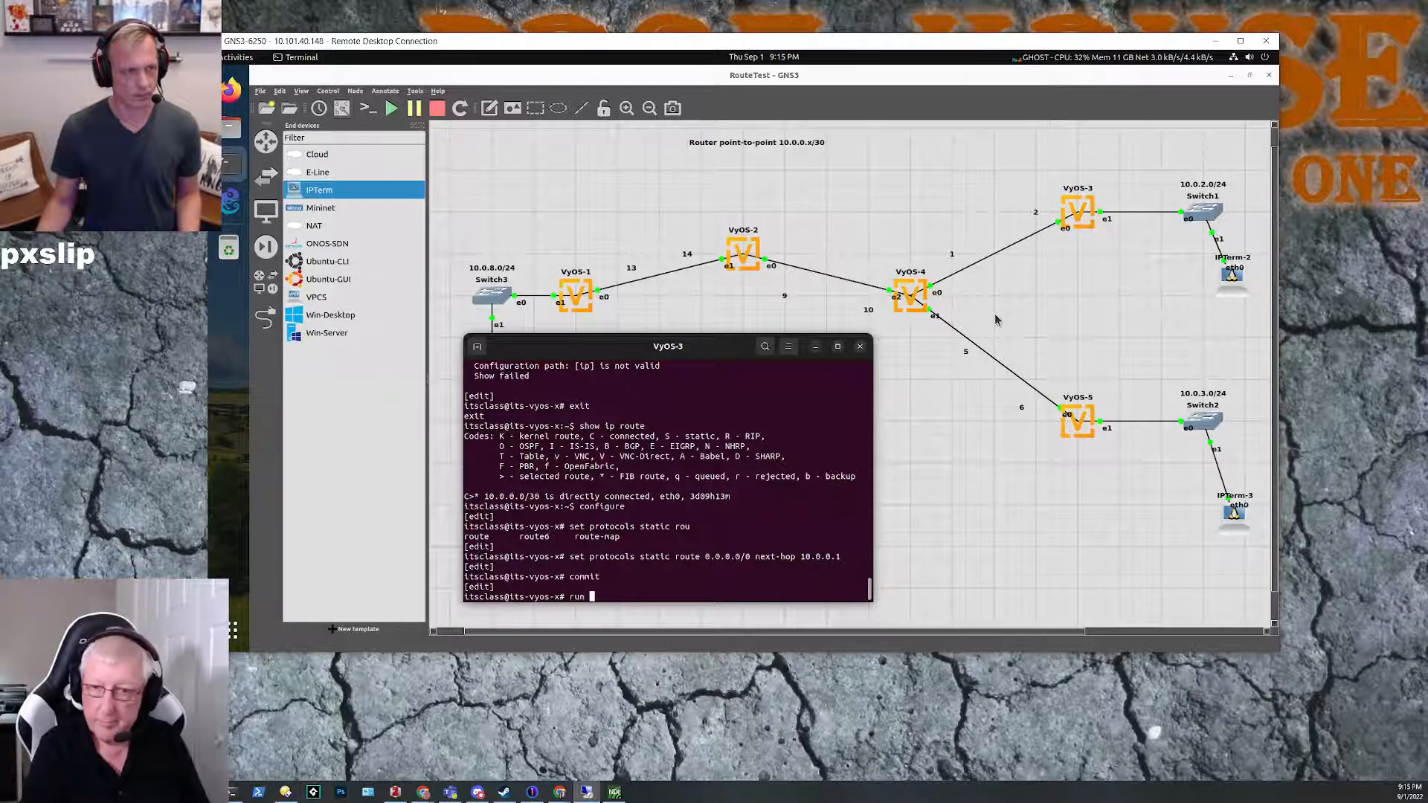
pyautogui.write('ping 1')
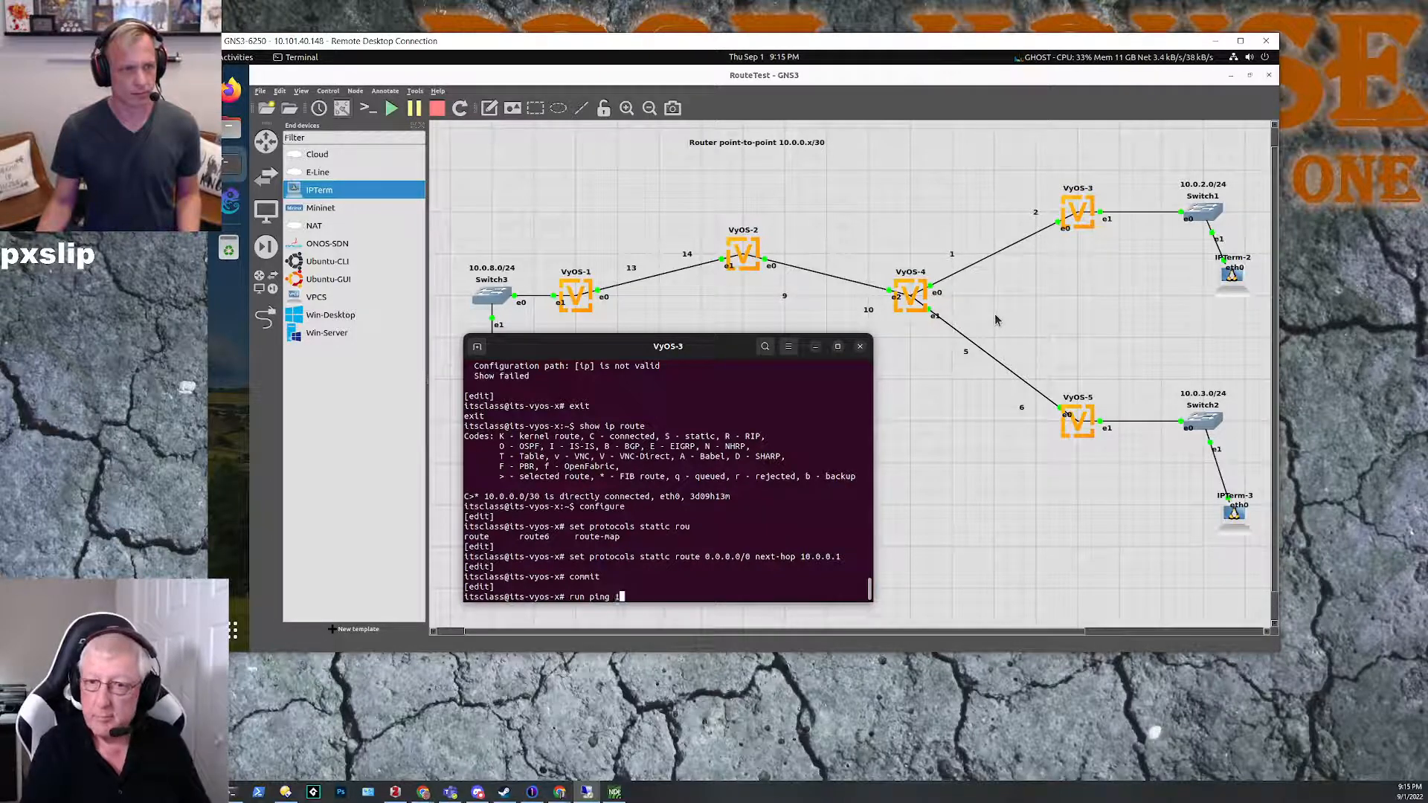
pyautogui.write('0.0.0')
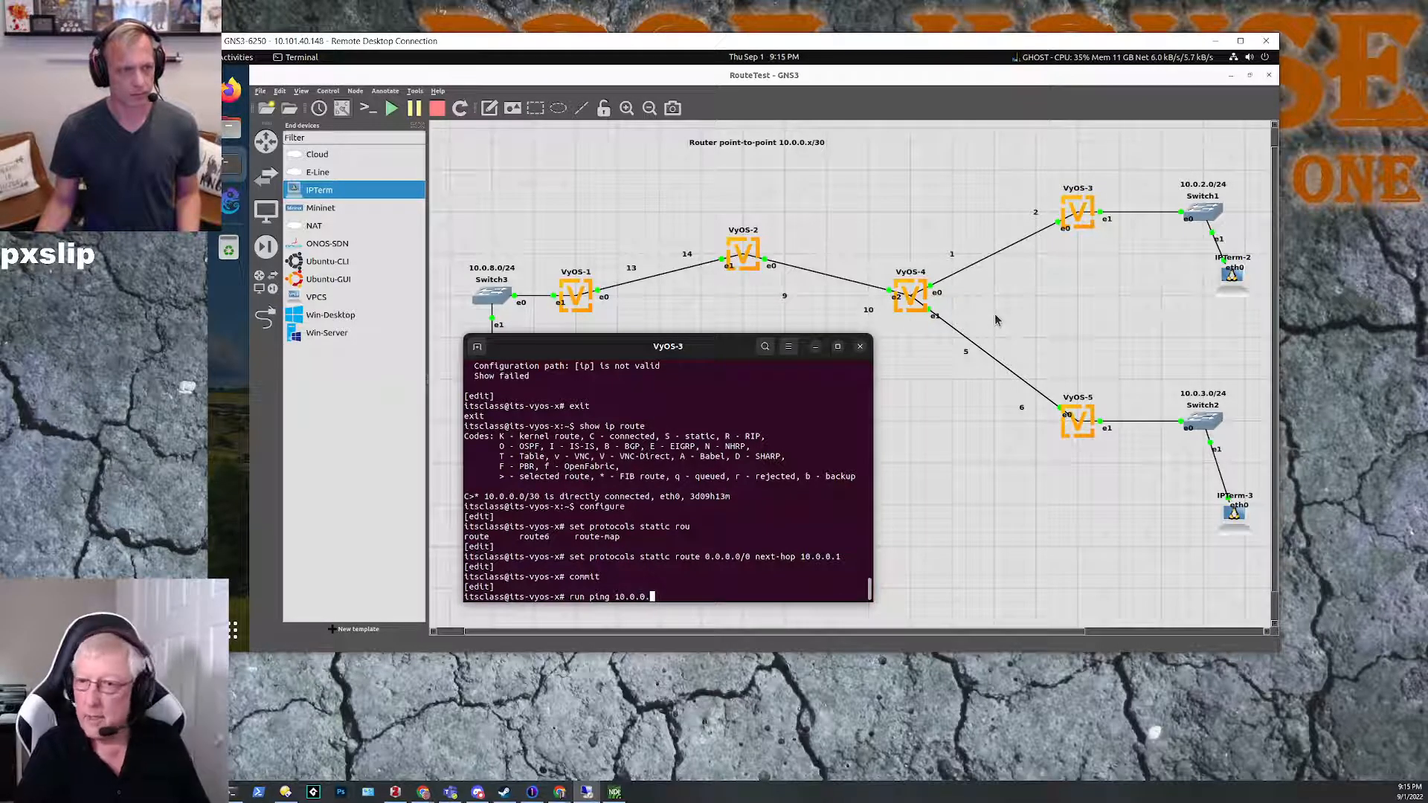
pyautogui.write('.')
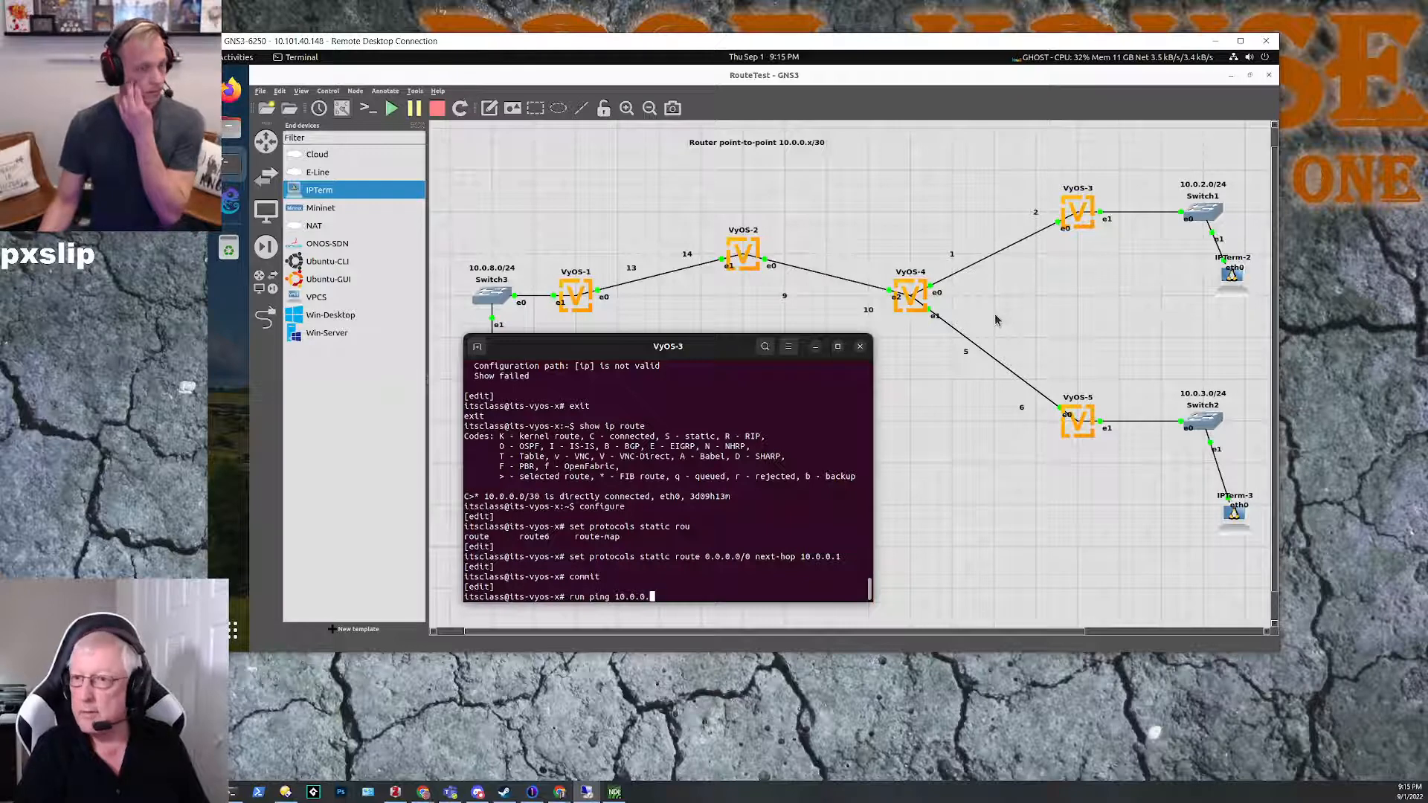
pyautogui.write('1')
pyautogui.press('Return')
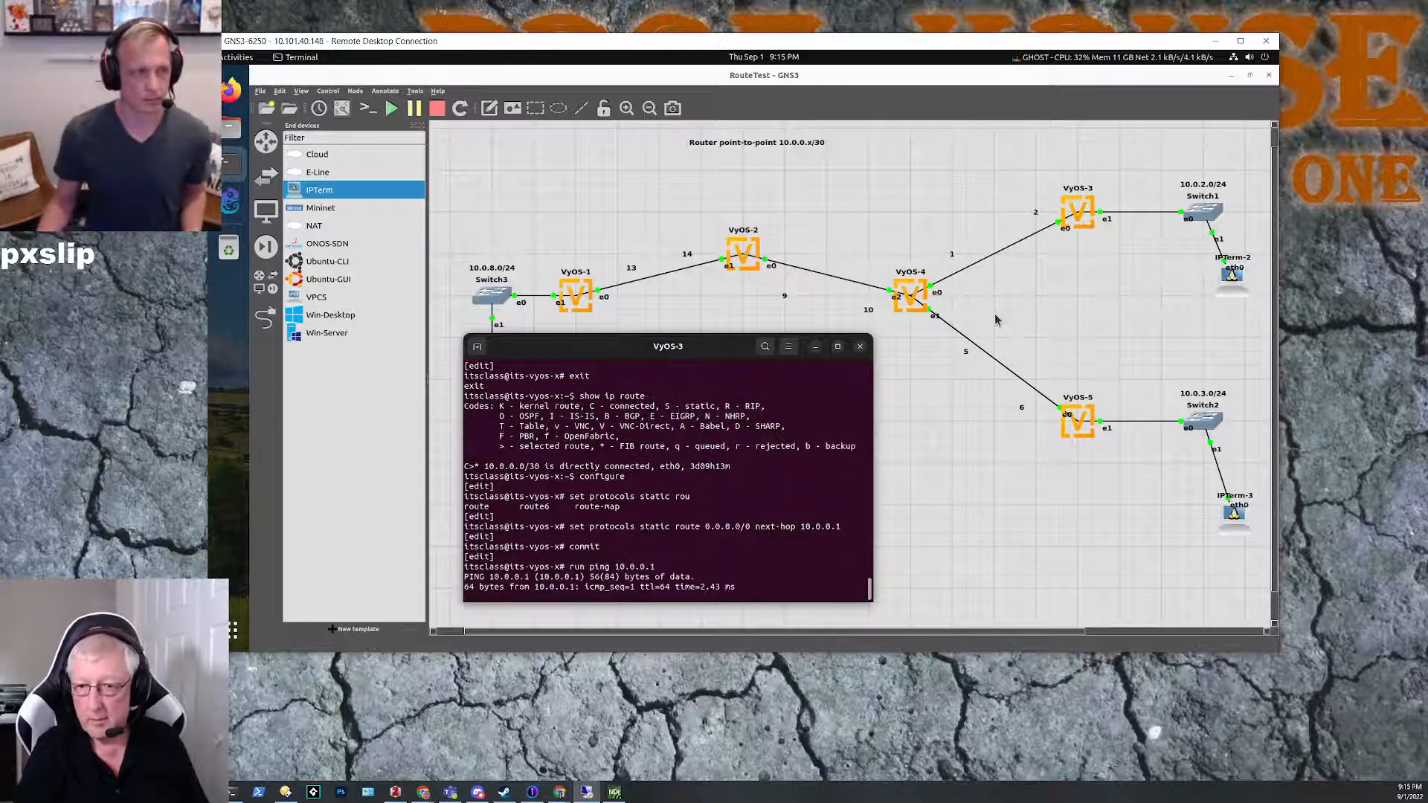
pyautogui.hotkey('ctrl', 'c')
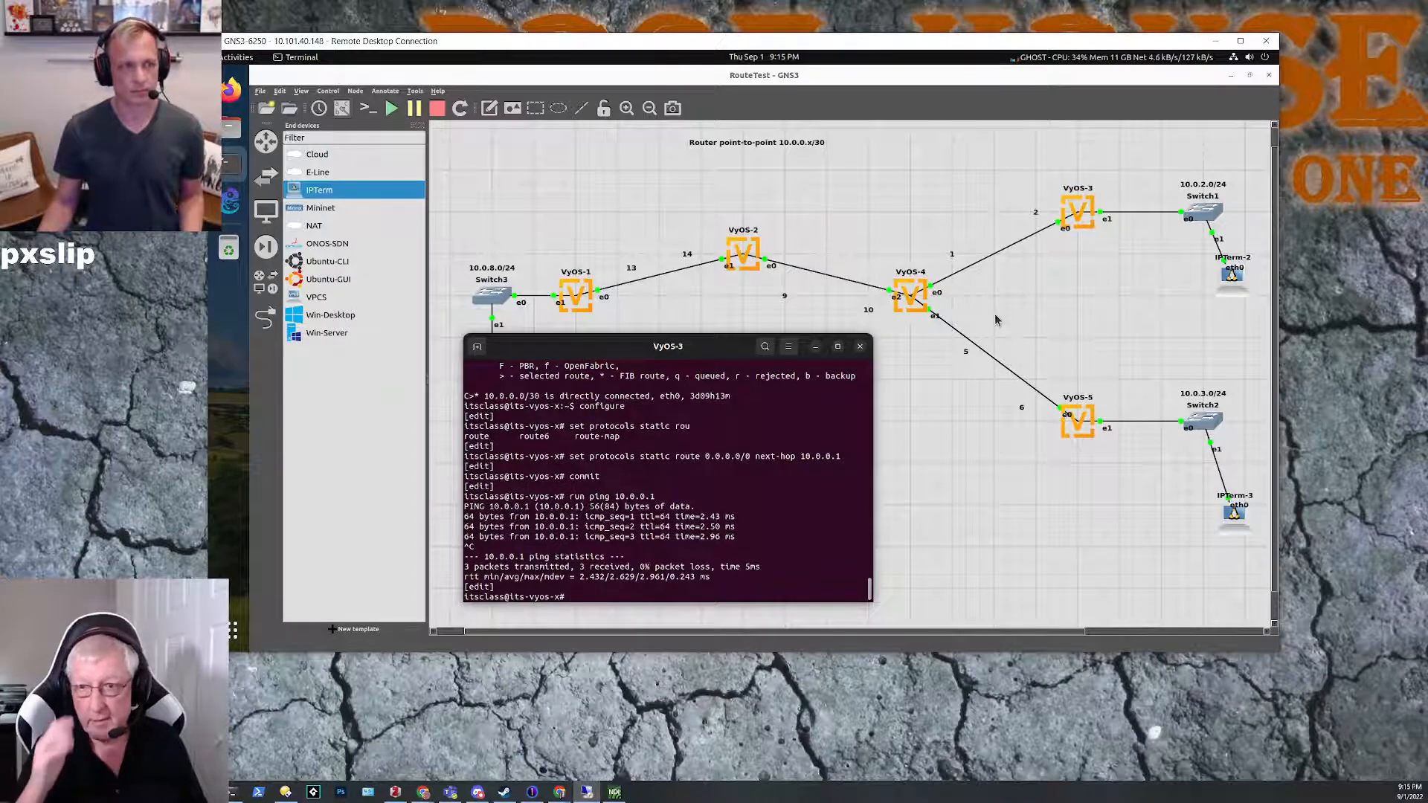
# Step: Reuse the run ping command on VyOS-3 to test reachability of 10.0.0.9 on VyOS-2
pyautogui.press('Up')
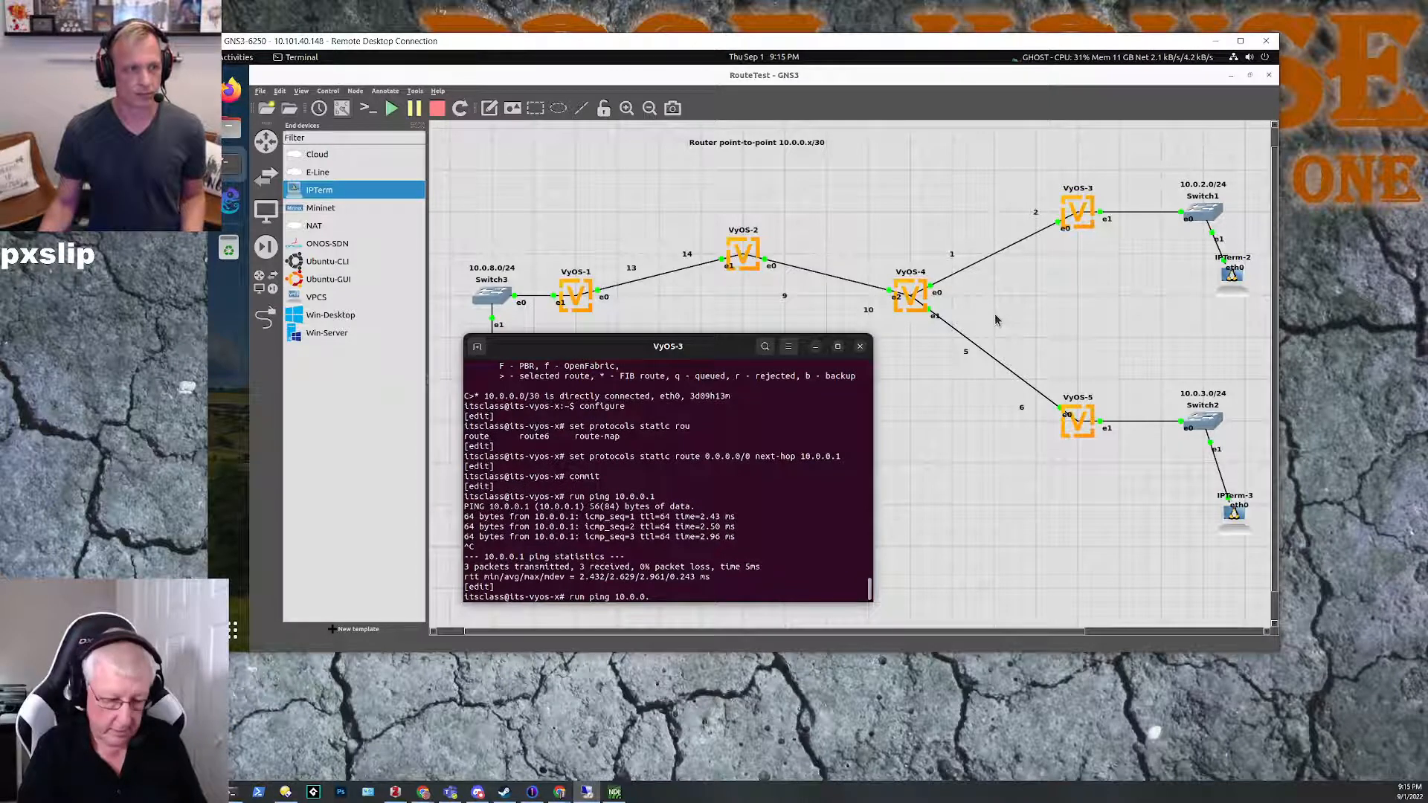
pyautogui.write('9')
pyautogui.press('Return')
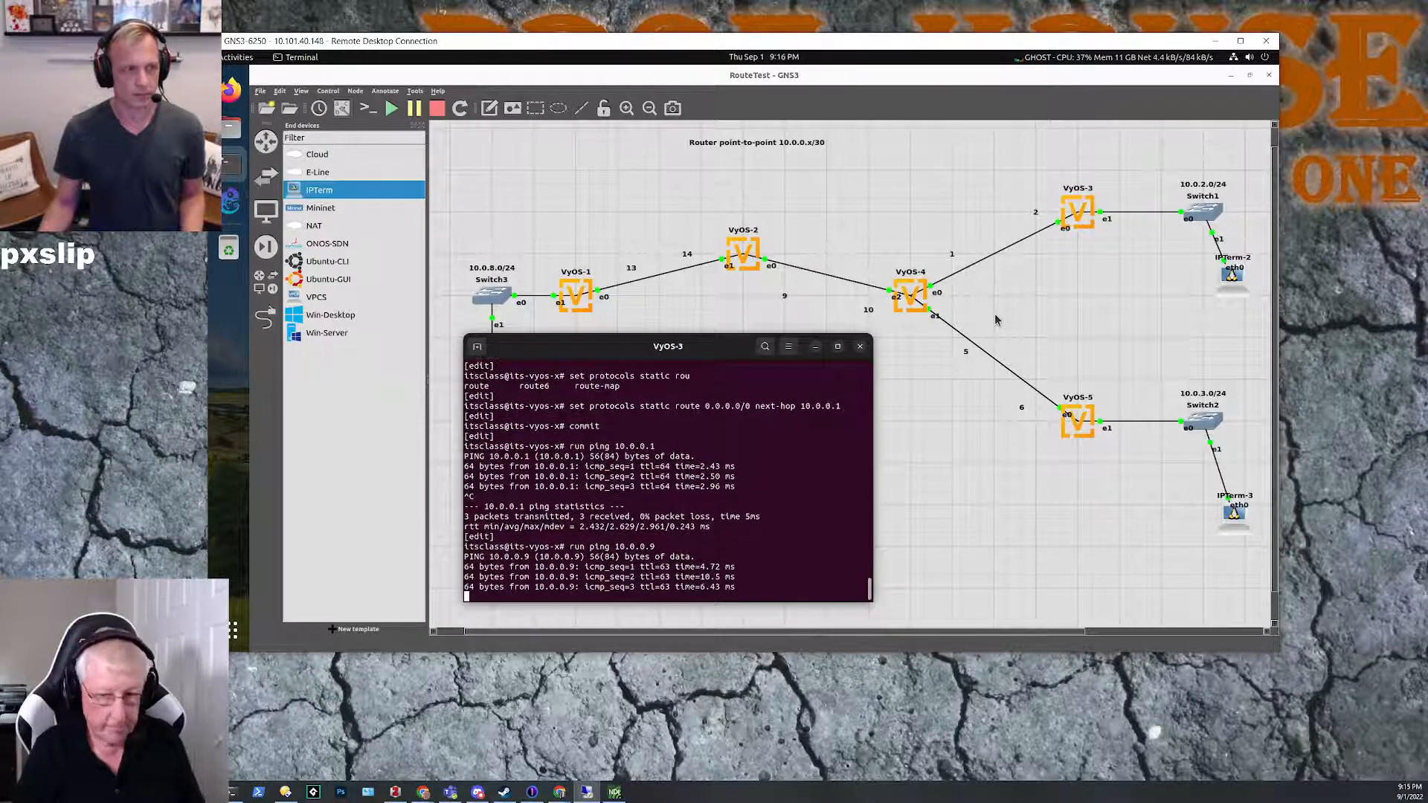
pyautogui.hotkey('ctrl', 'c')
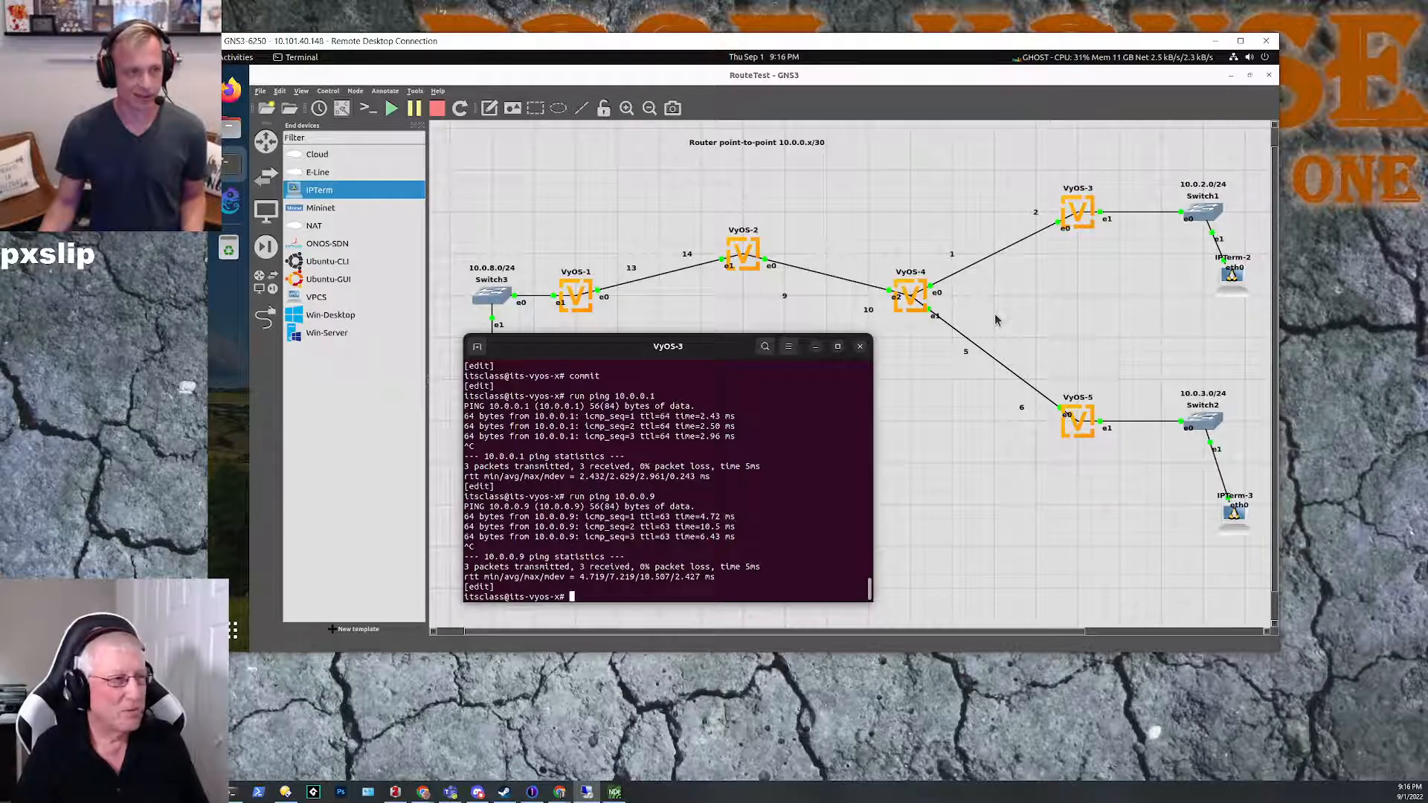
# Step: Change the ping target on VyOS-3 to 10.0.0.13 to test reachability of VyOS-1
pyautogui.press('Up')
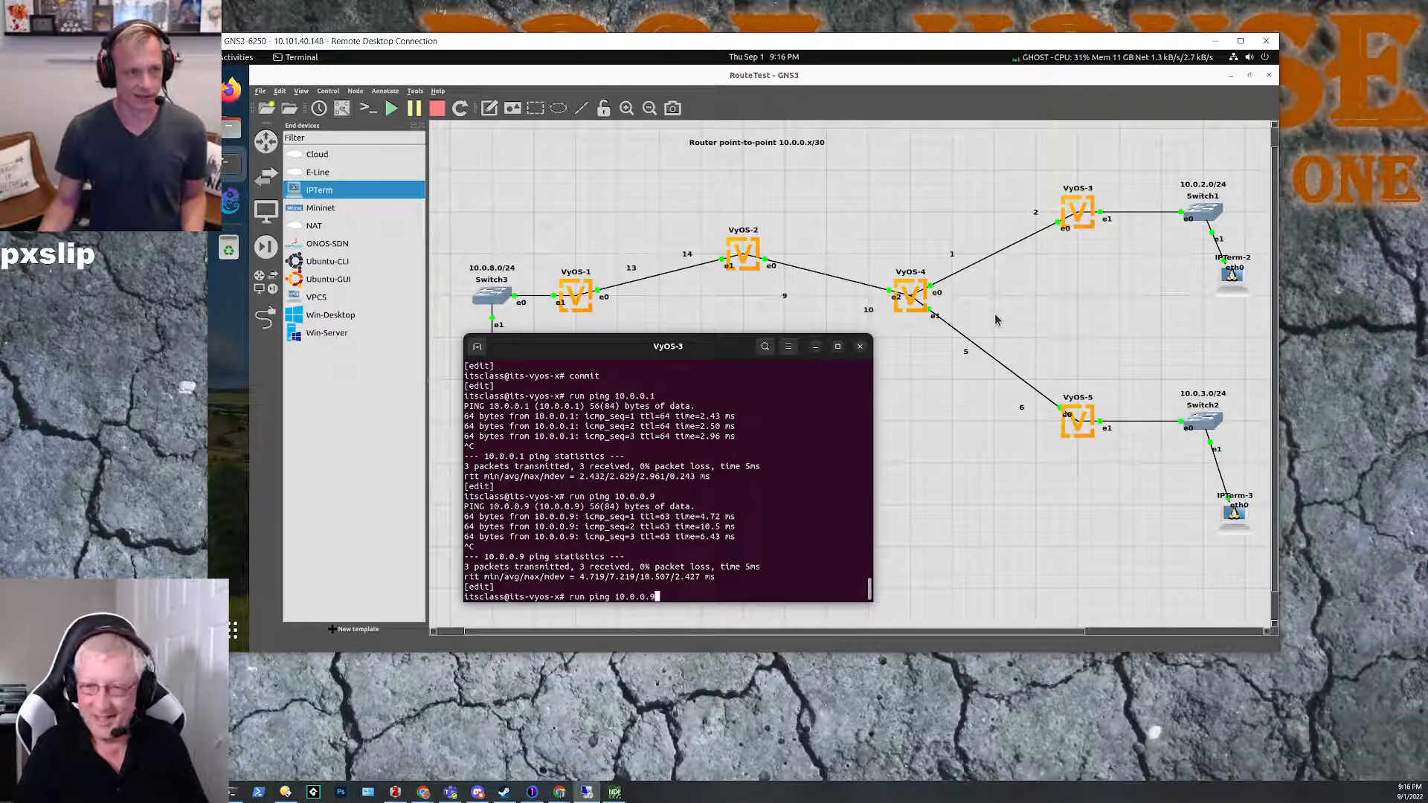
pyautogui.press('BackSpace')
pyautogui.write('10')
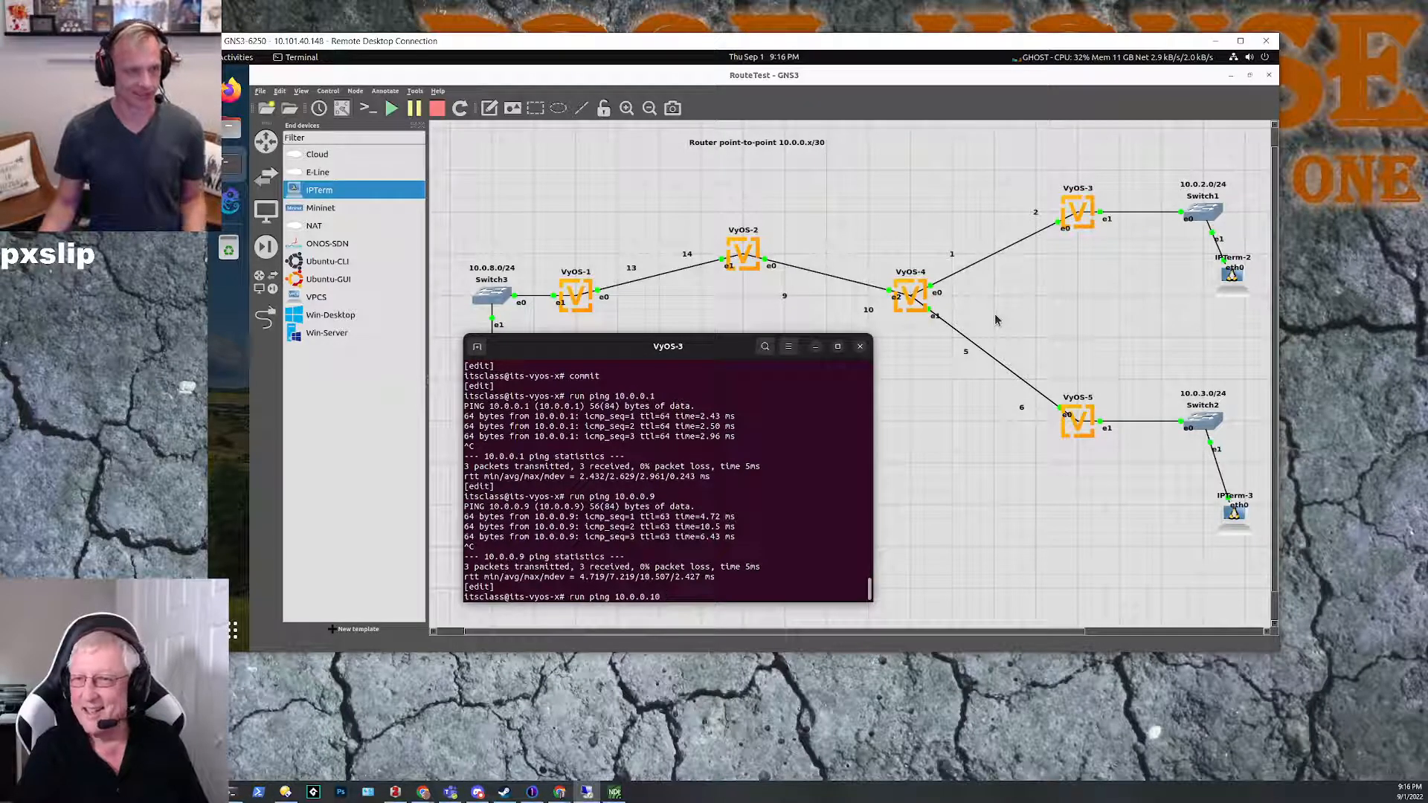
pyautogui.press('BackSpace')
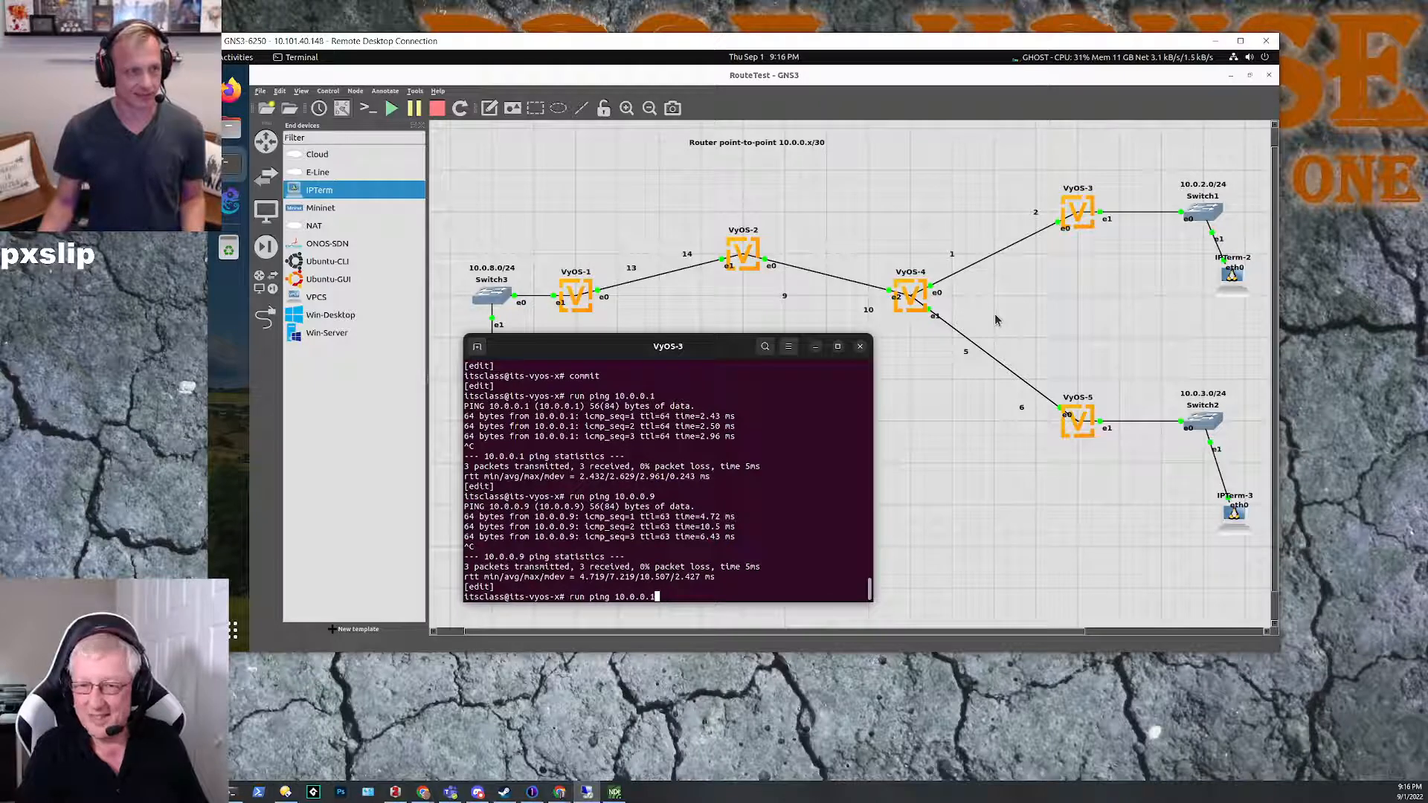
pyautogui.write('3')
pyautogui.press('Return')
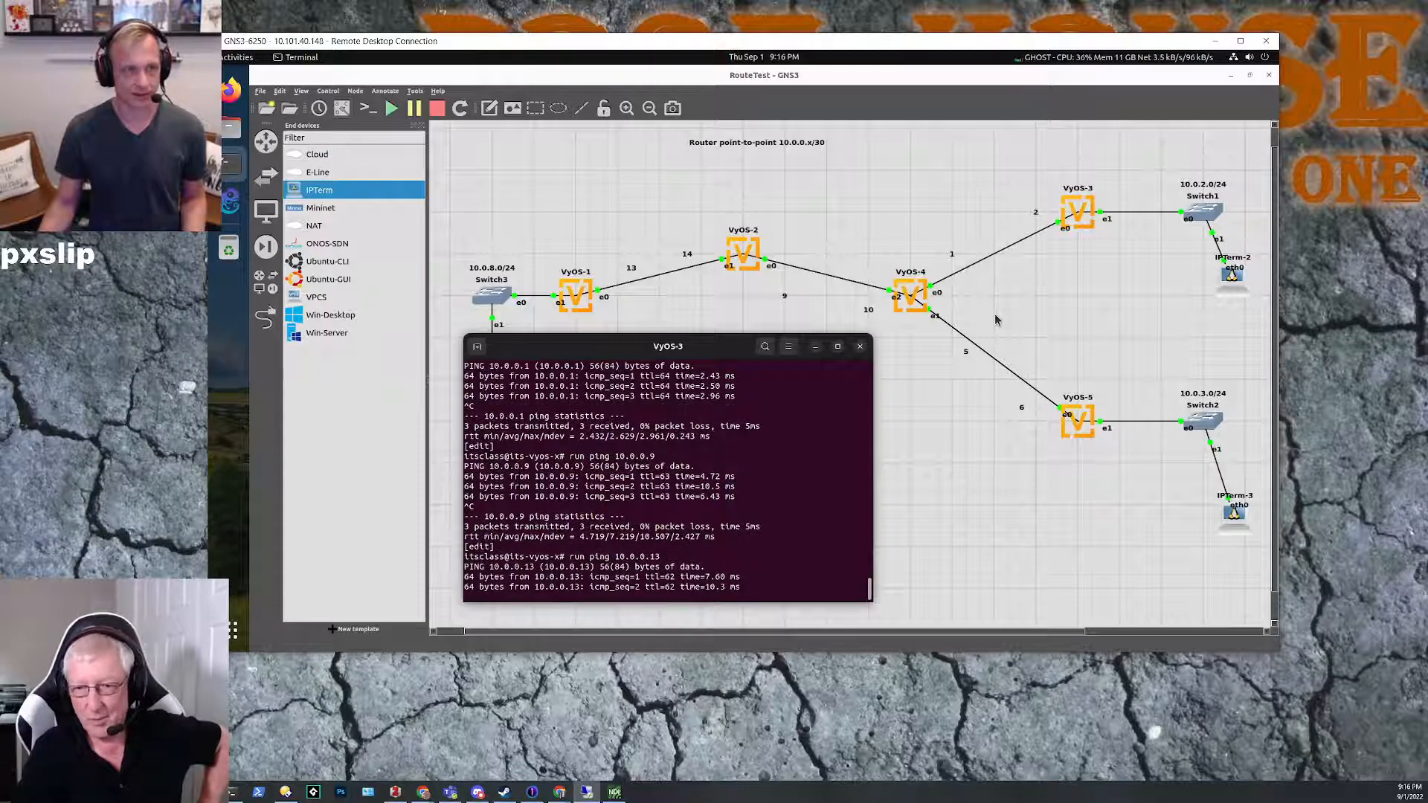
pyautogui.hotkey('ctrl', 'c')
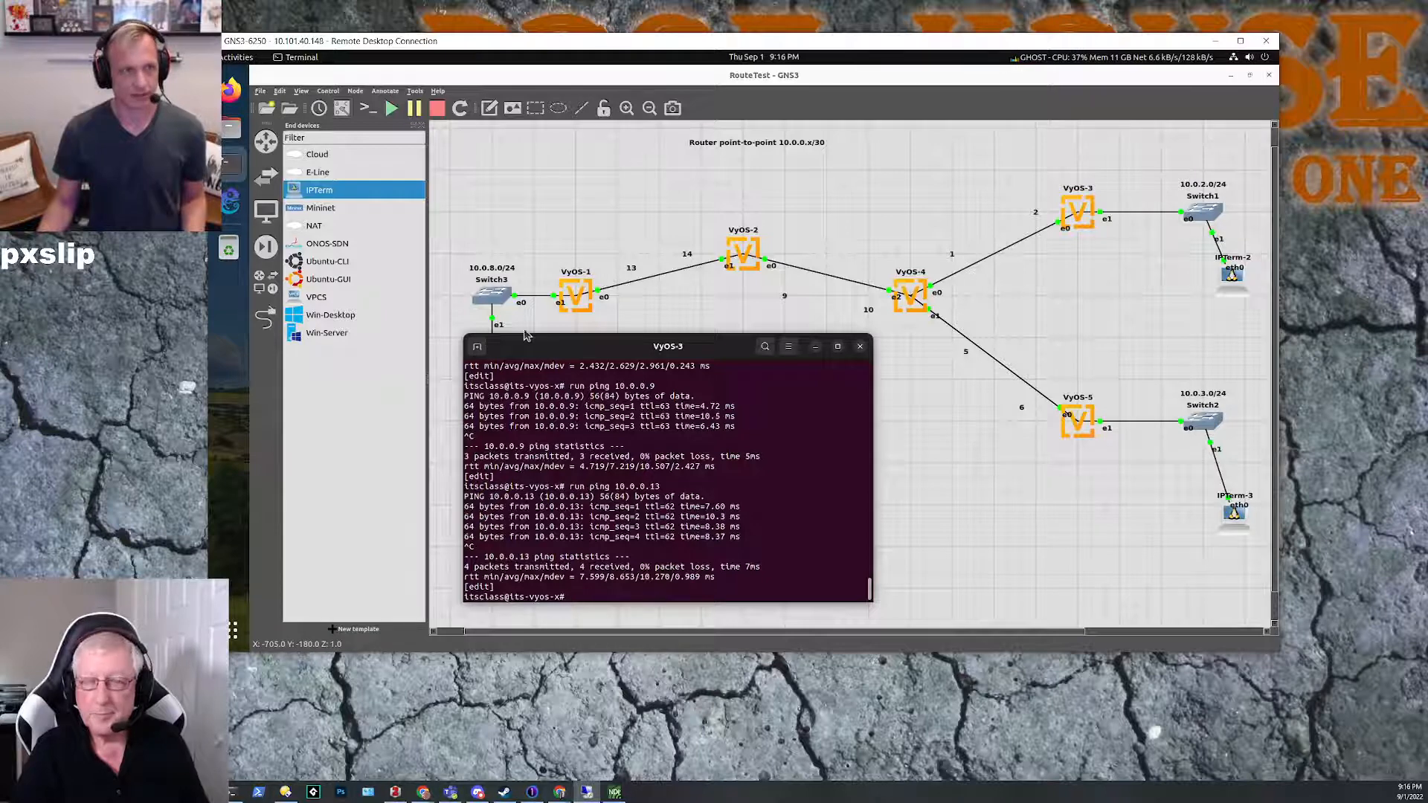
# Step: Bring up the VyOS-5 console, minimize the VyOS-3 console, and reposition the VyOS-5 window slightly
pyautogui.click(223, 163)
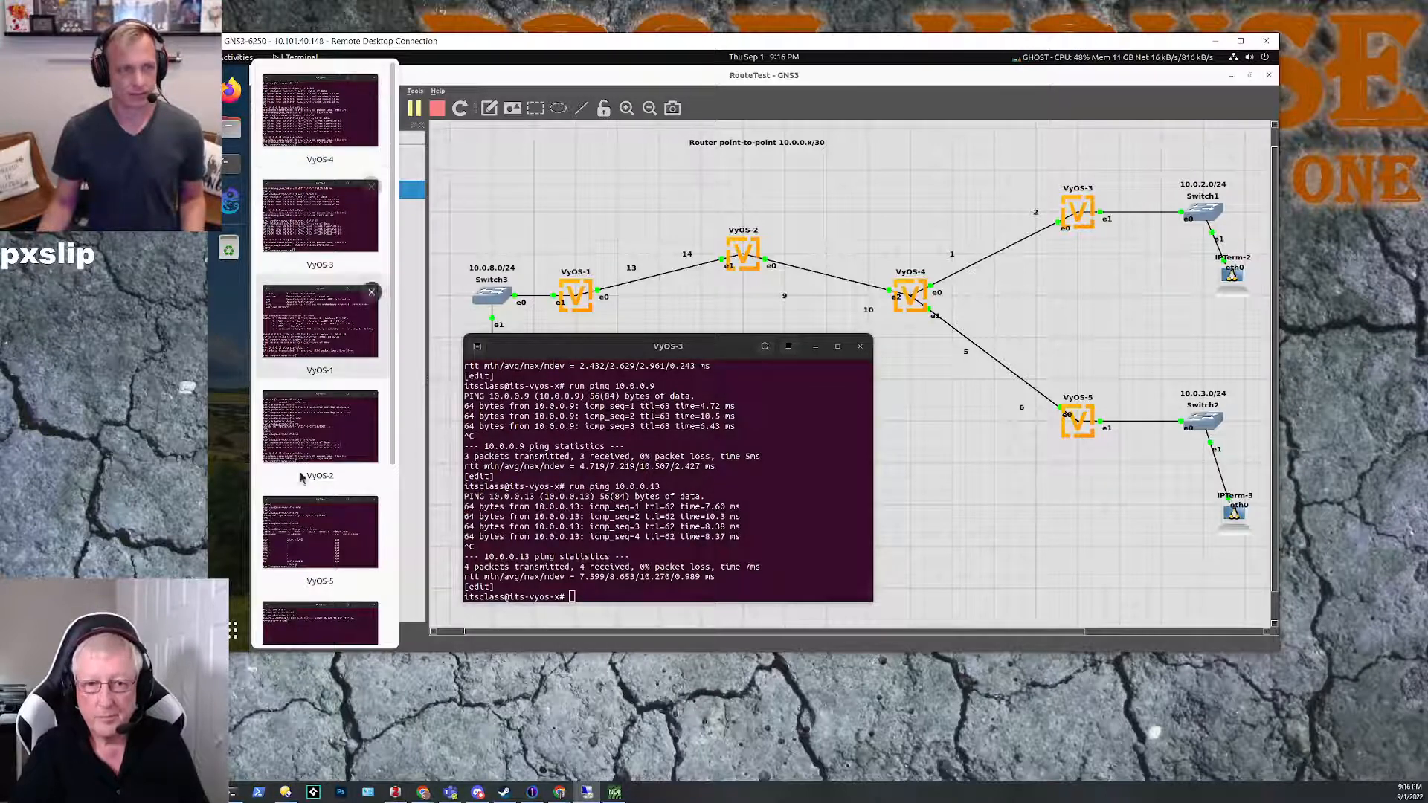
pyautogui.click(300, 528)
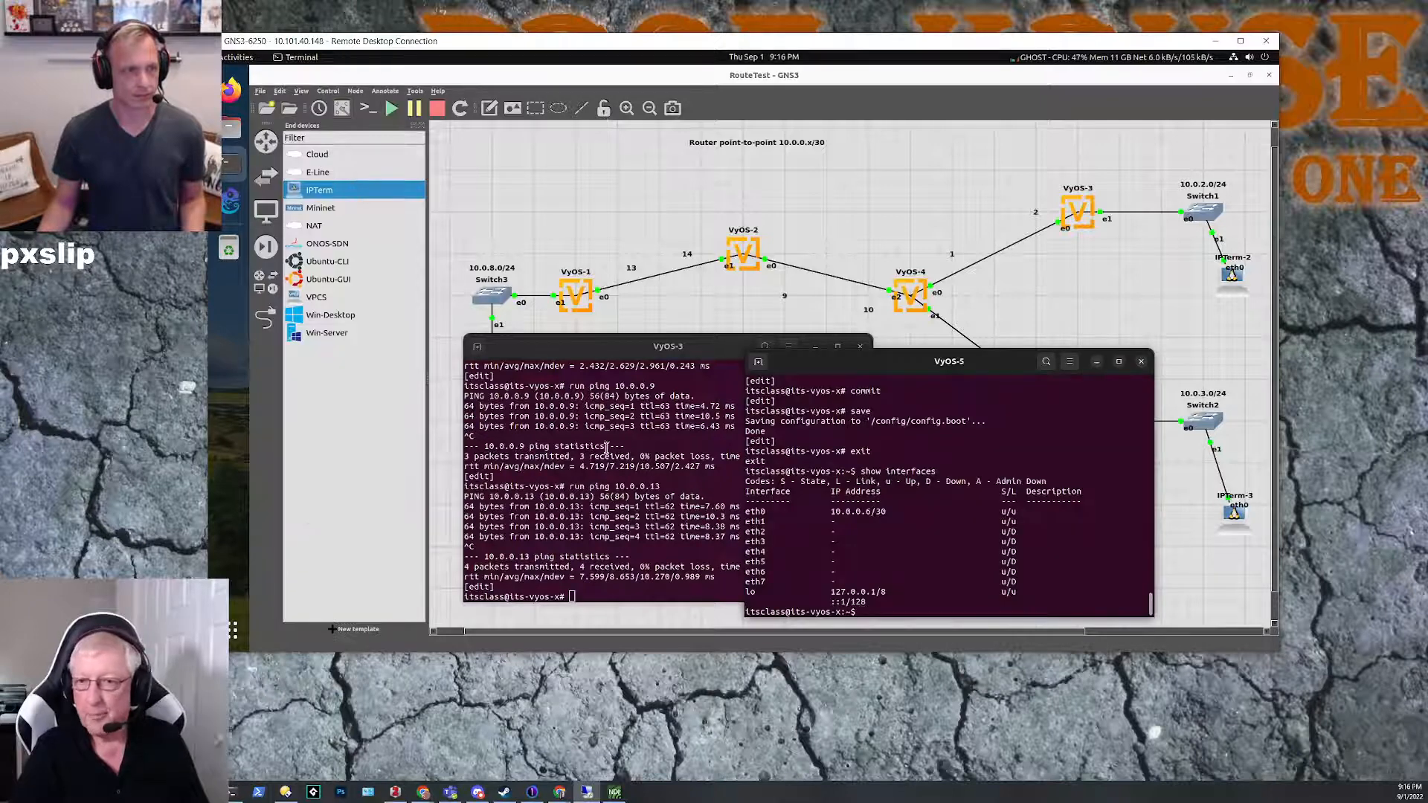
pyautogui.click(573, 350)
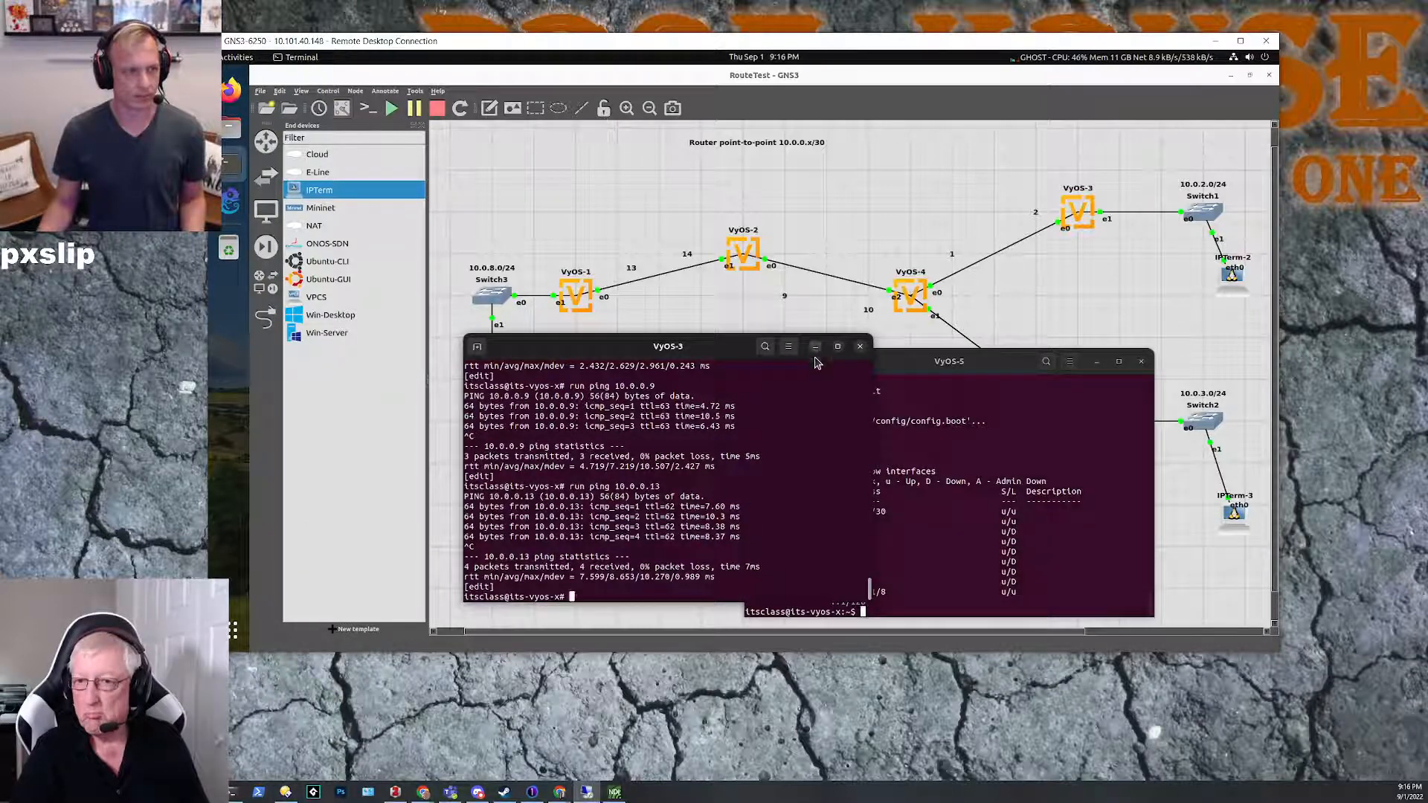
pyautogui.click(816, 348)
pyautogui.moveTo(873, 361); pyautogui.dragTo(858, 345)
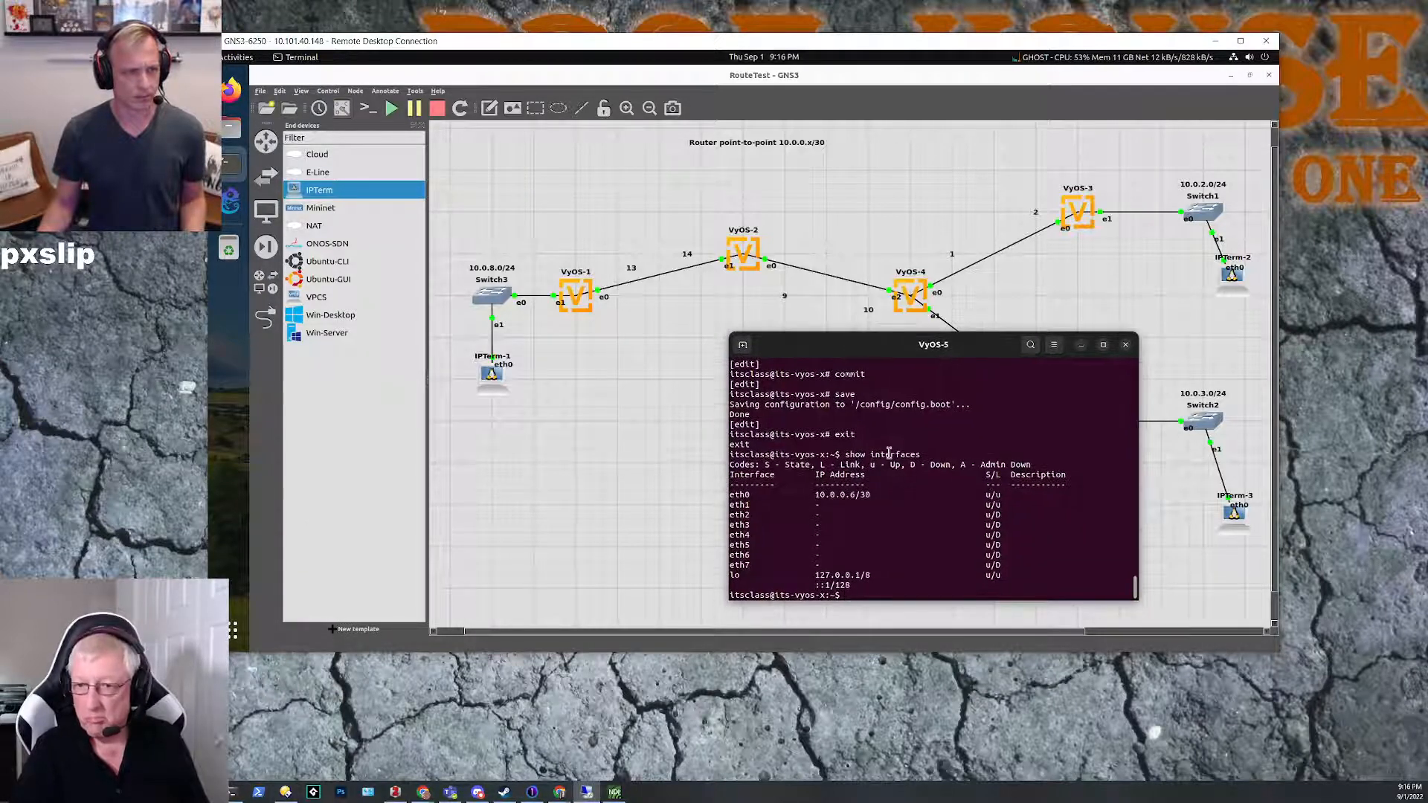
# Step: Enter configuration mode on VyOS-5 and begin a set protocols command for the route
pyautogui.write('configure')
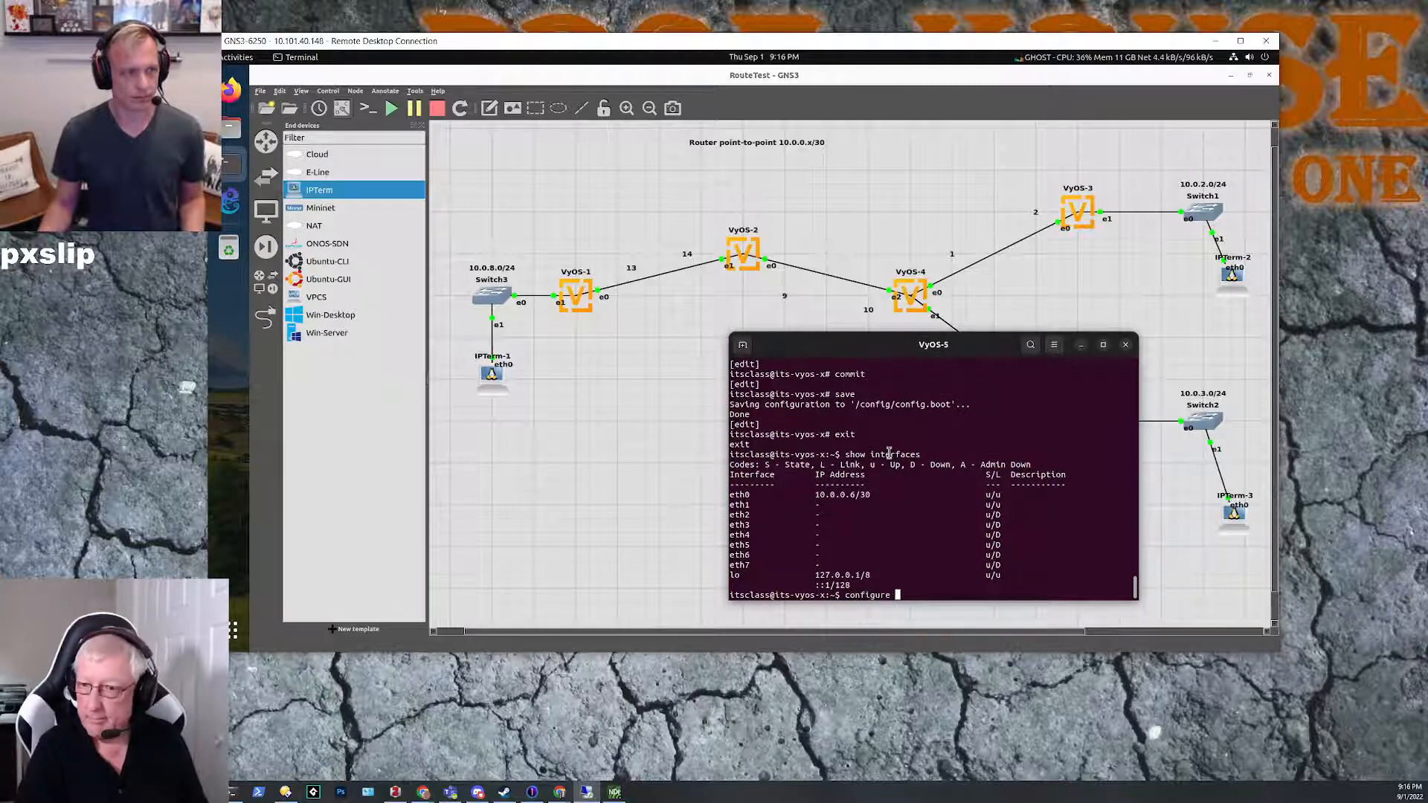
pyautogui.press('Return')
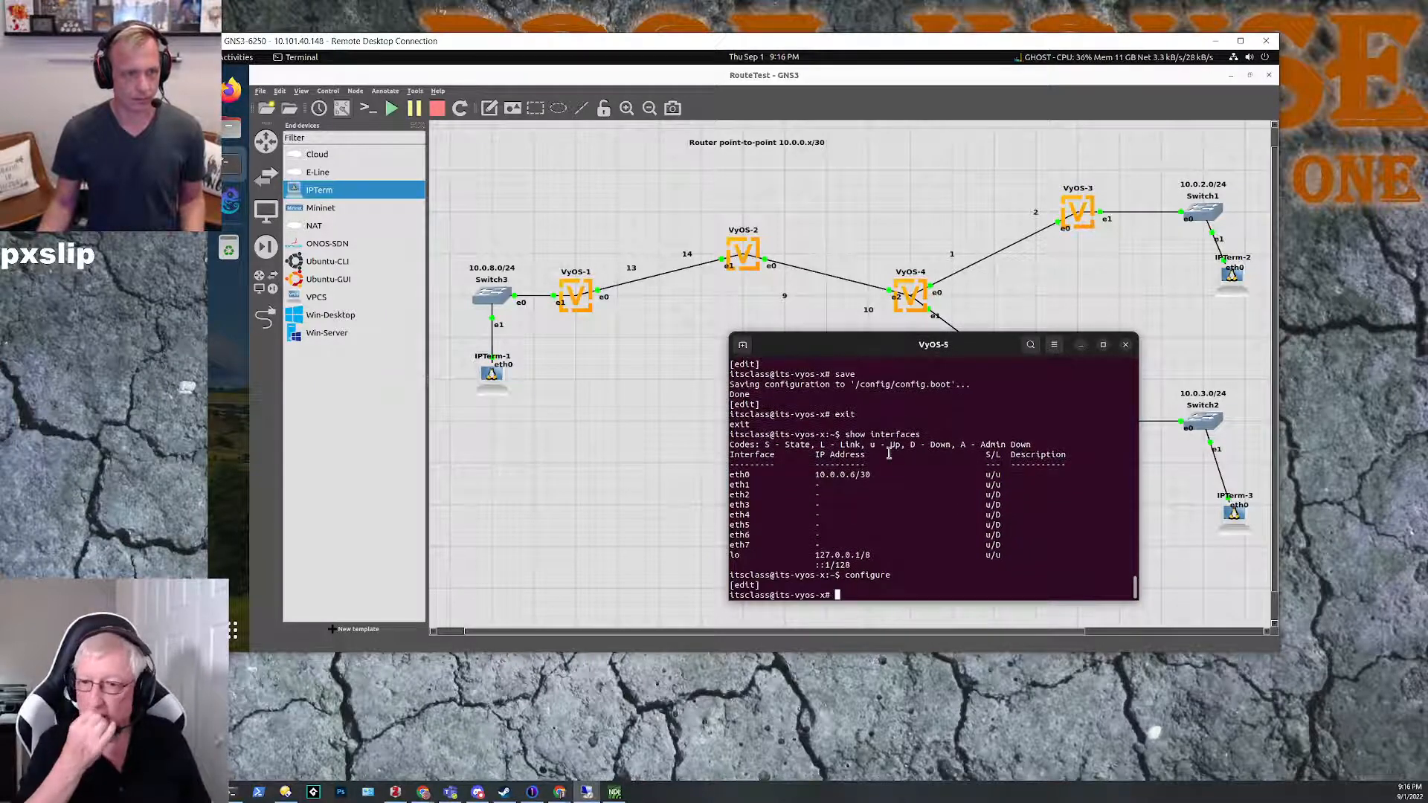
pyautogui.write('set p')
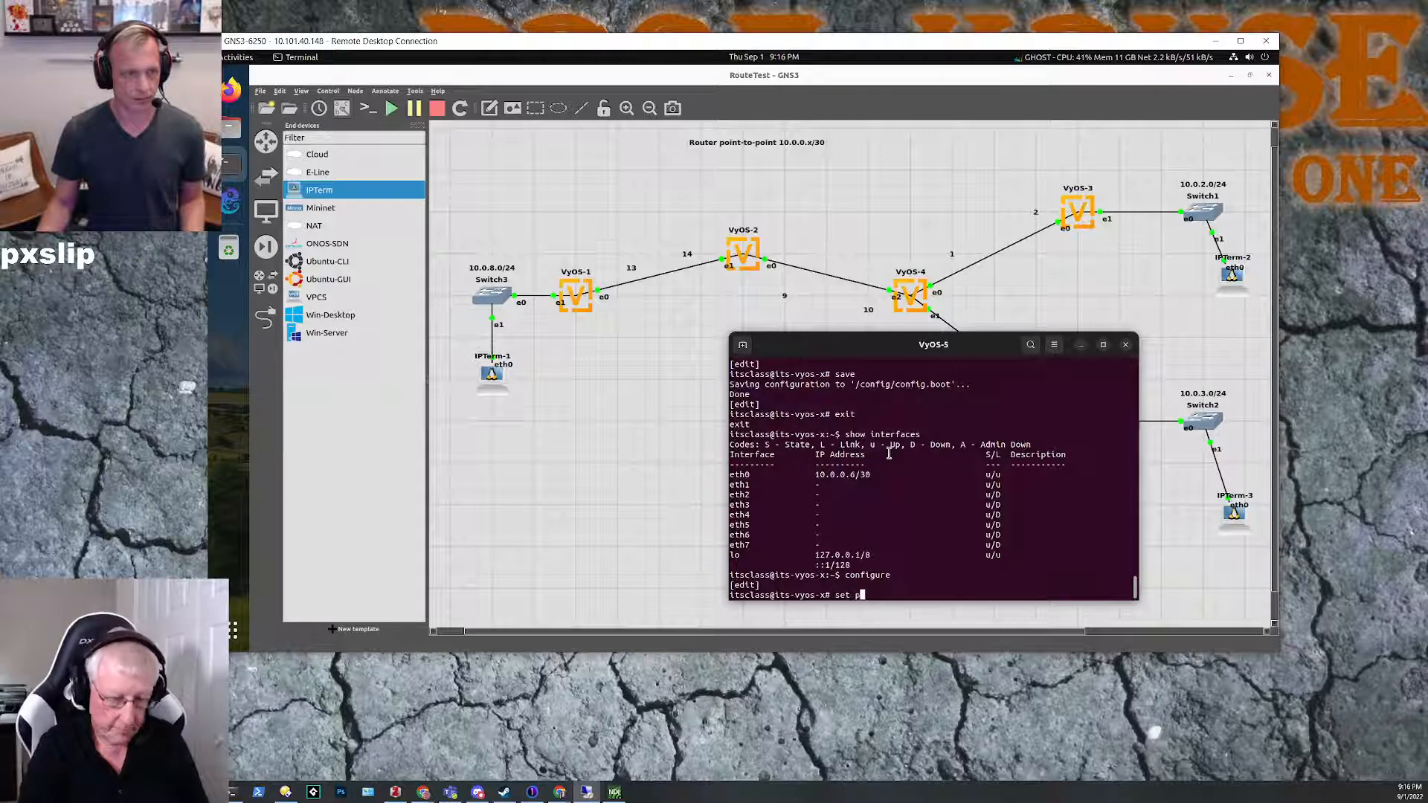
pyautogui.write('rotocols rou')
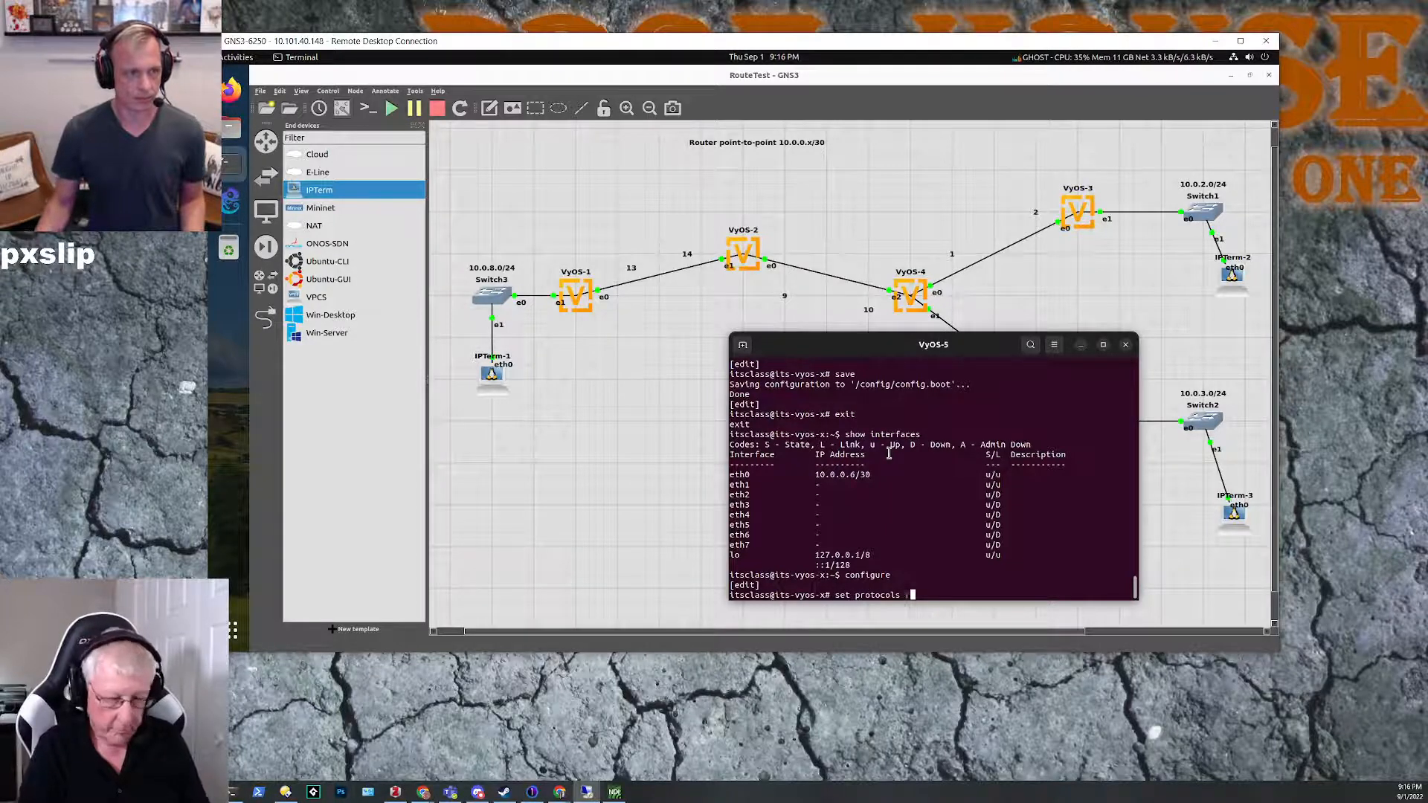
pyautogui.press('Tab')
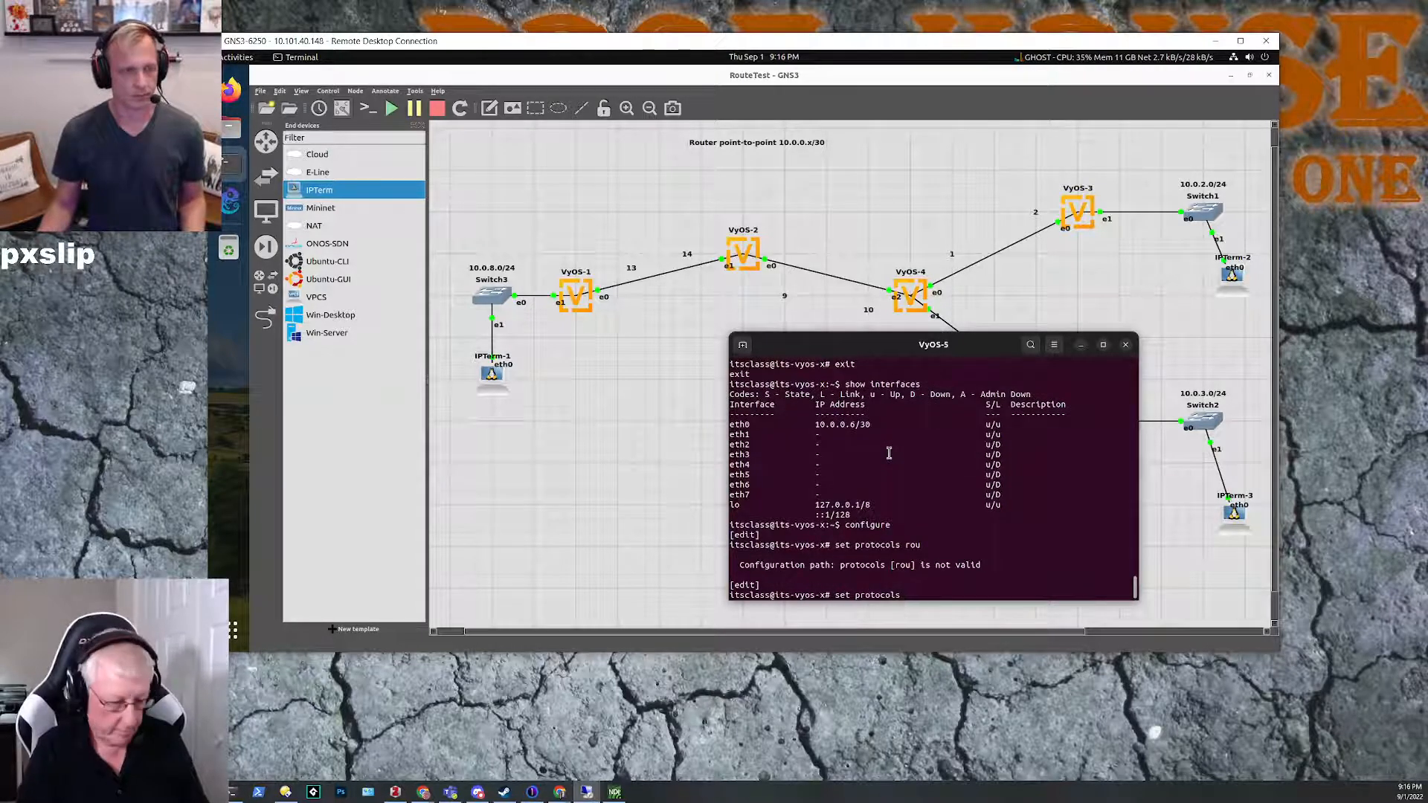
# Step: Set a static default route 0.0.0.0/0 with next-hop 10.0.0.5 on VyOS-5, moving the console off the VyOS-5 link, and commit it
pyautogui.write('s')
pyautogui.press('Tab')
pyautogui.write('r')
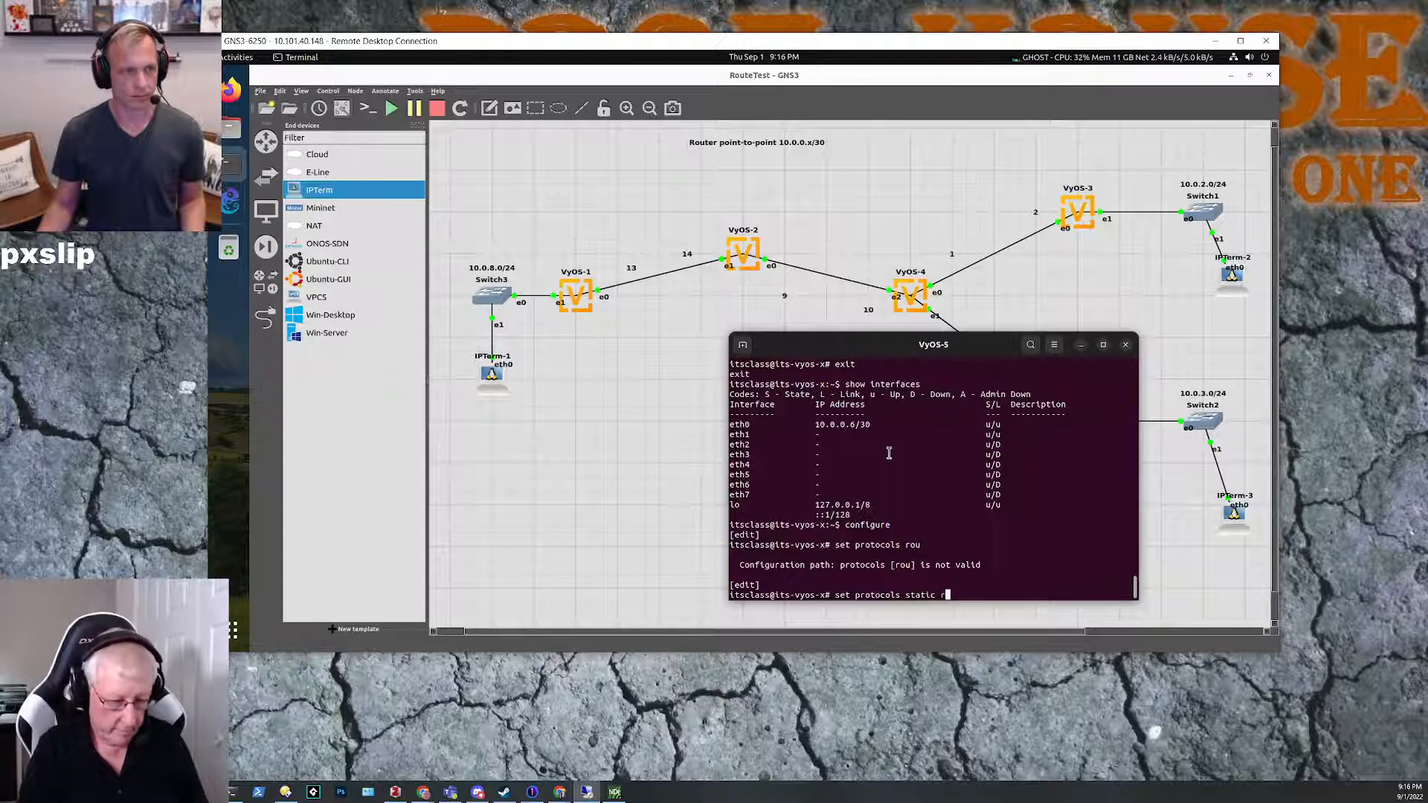
pyautogui.write('ou')
pyautogui.press('Tab')
pyautogui.write('te 0.0.0.0/0 ne')
pyautogui.press('Tab')
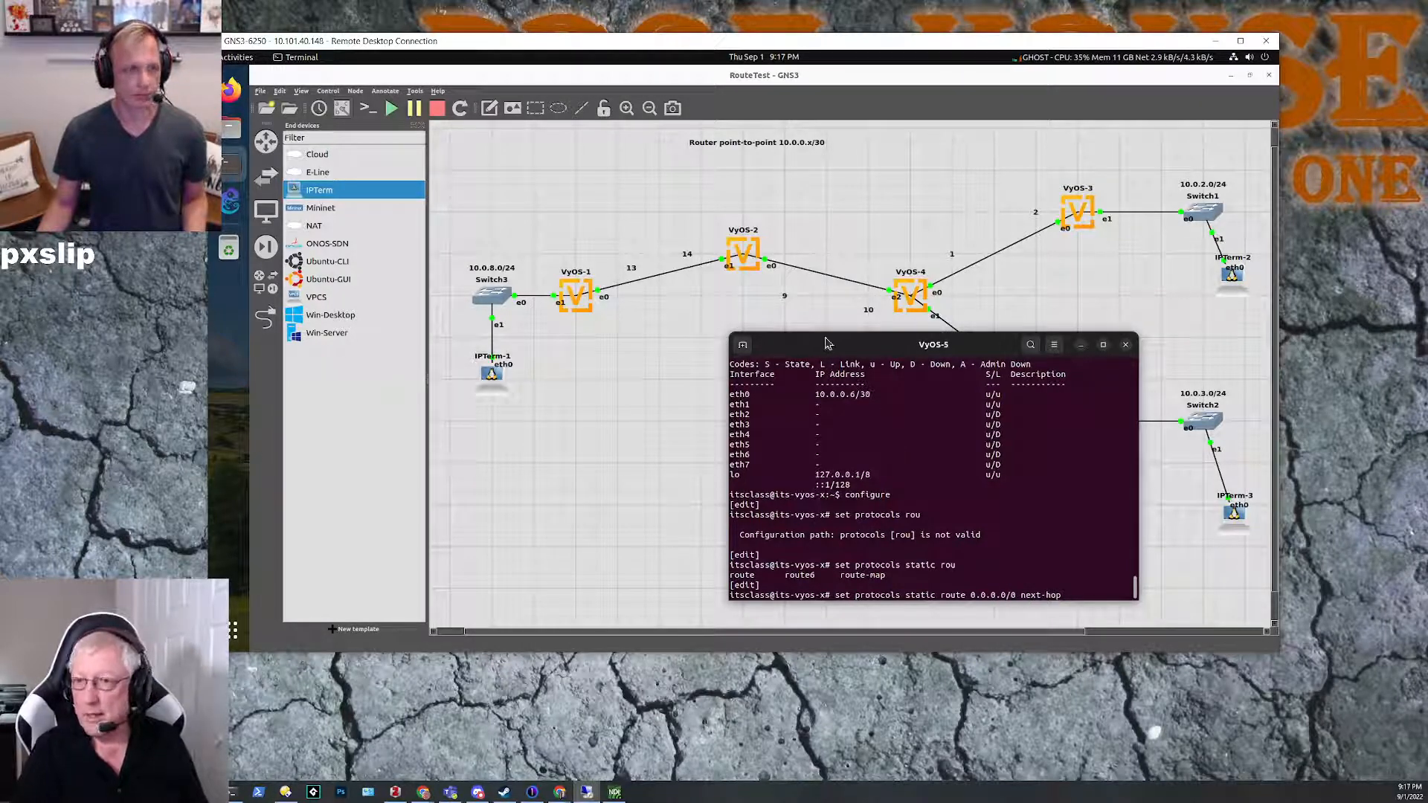
pyautogui.moveTo(825, 344); pyautogui.dragTo(607, 351)
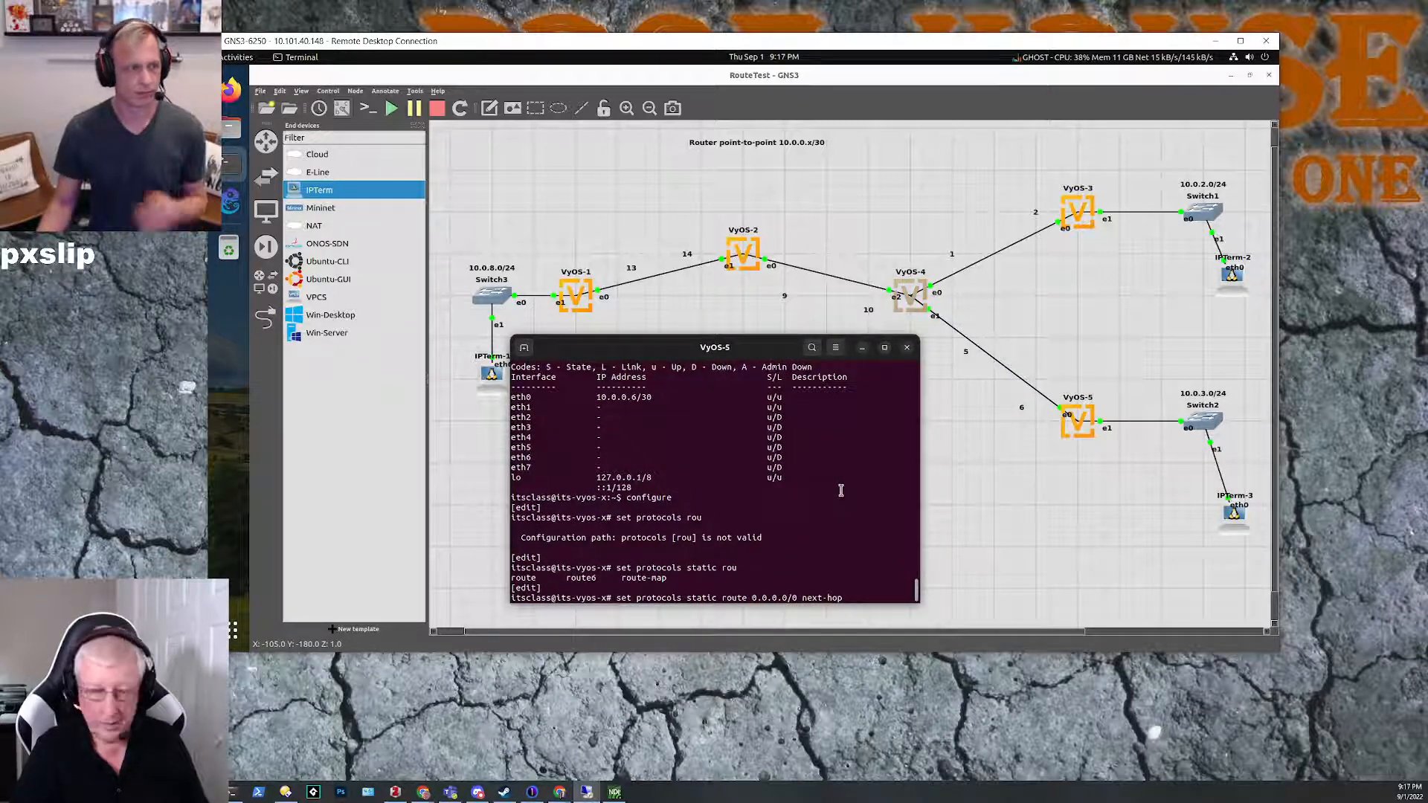
pyautogui.write('10.0.0.')
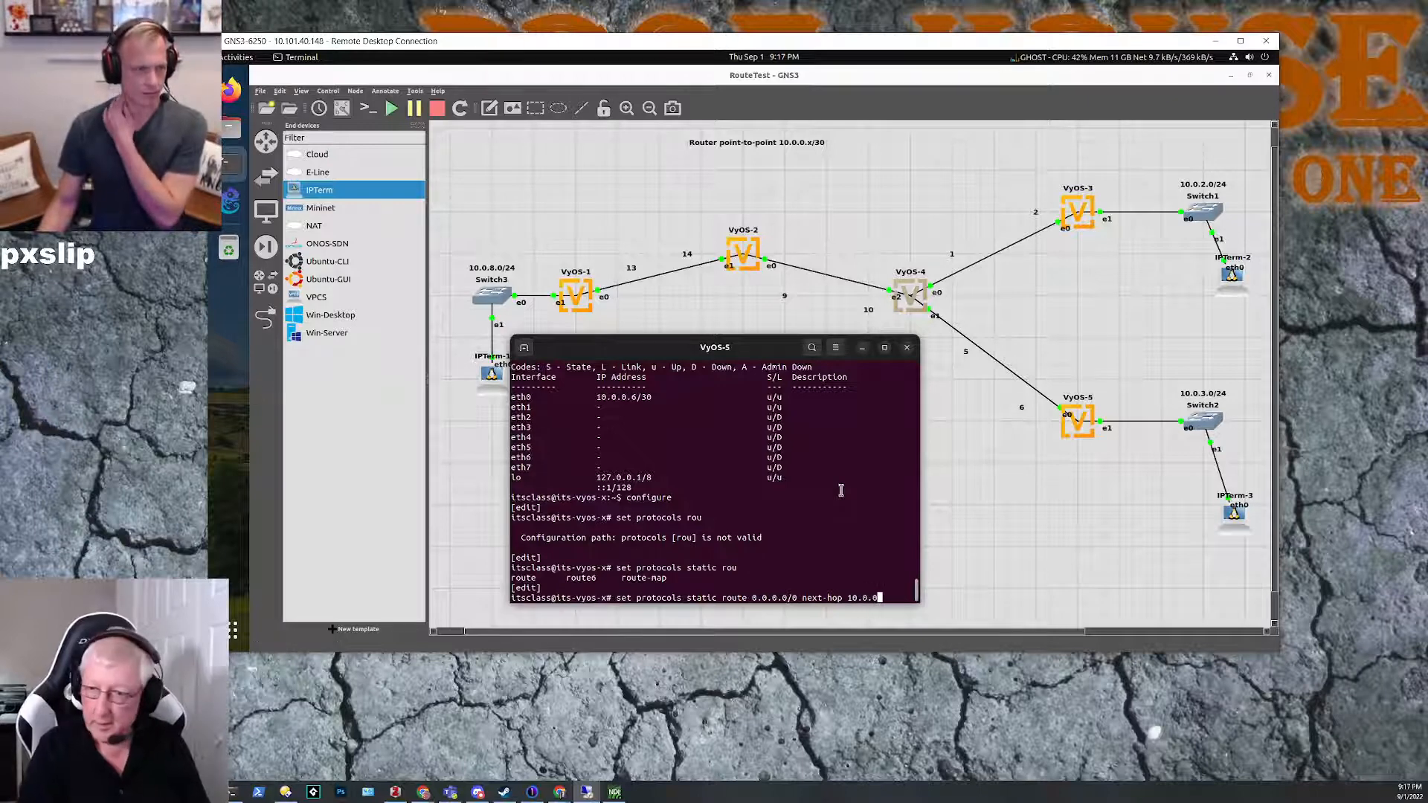
pyautogui.write('5')
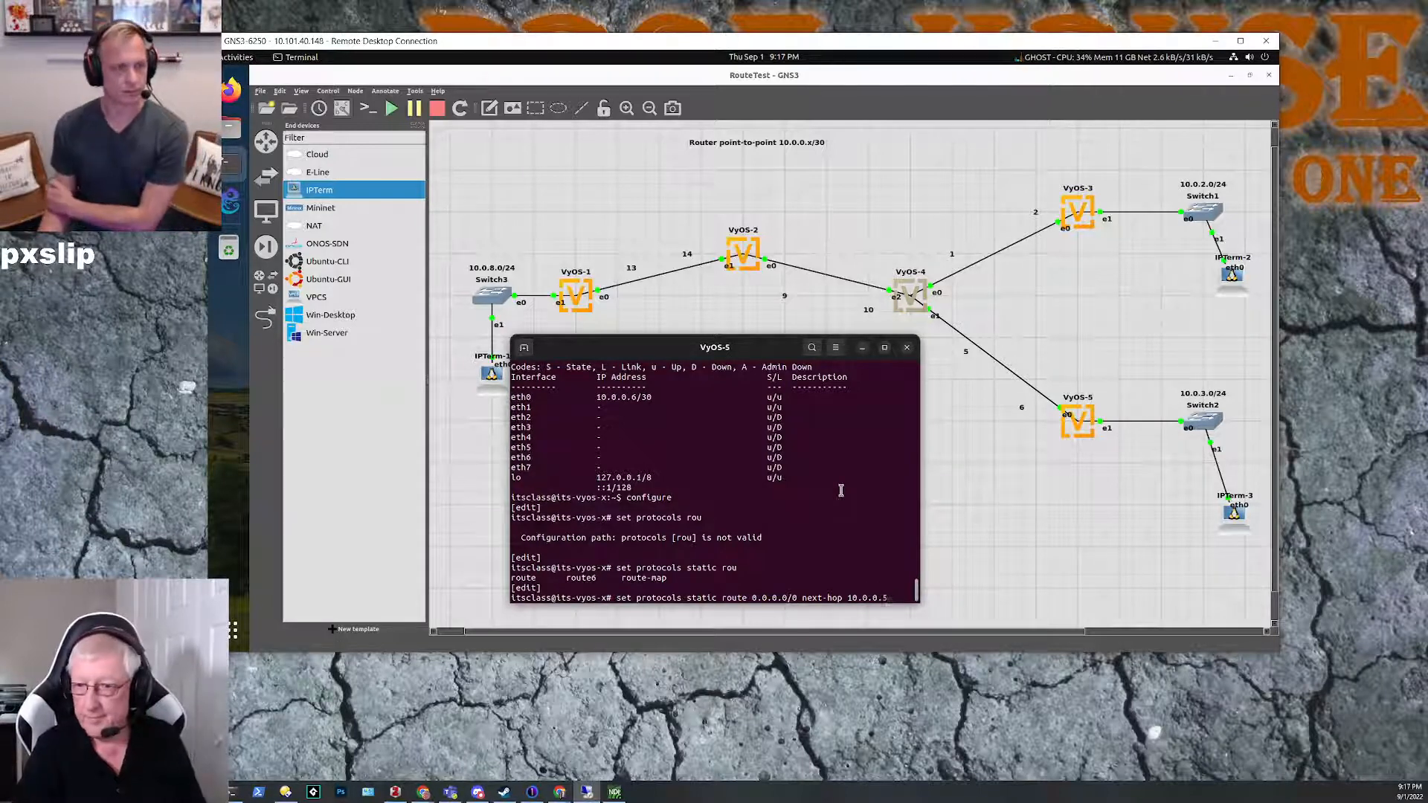
pyautogui.press('Return')
pyautogui.write('commit')
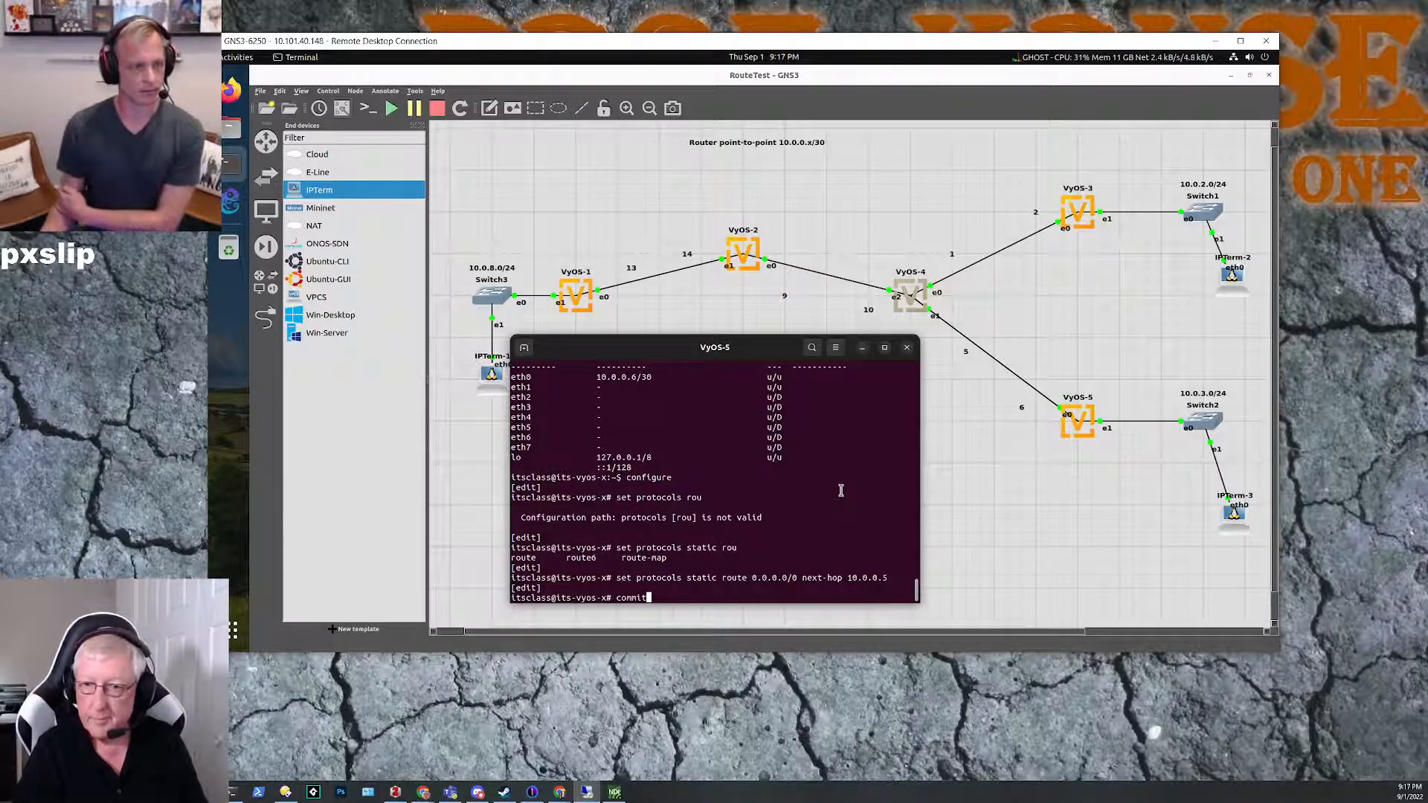
pyautogui.press('Return')
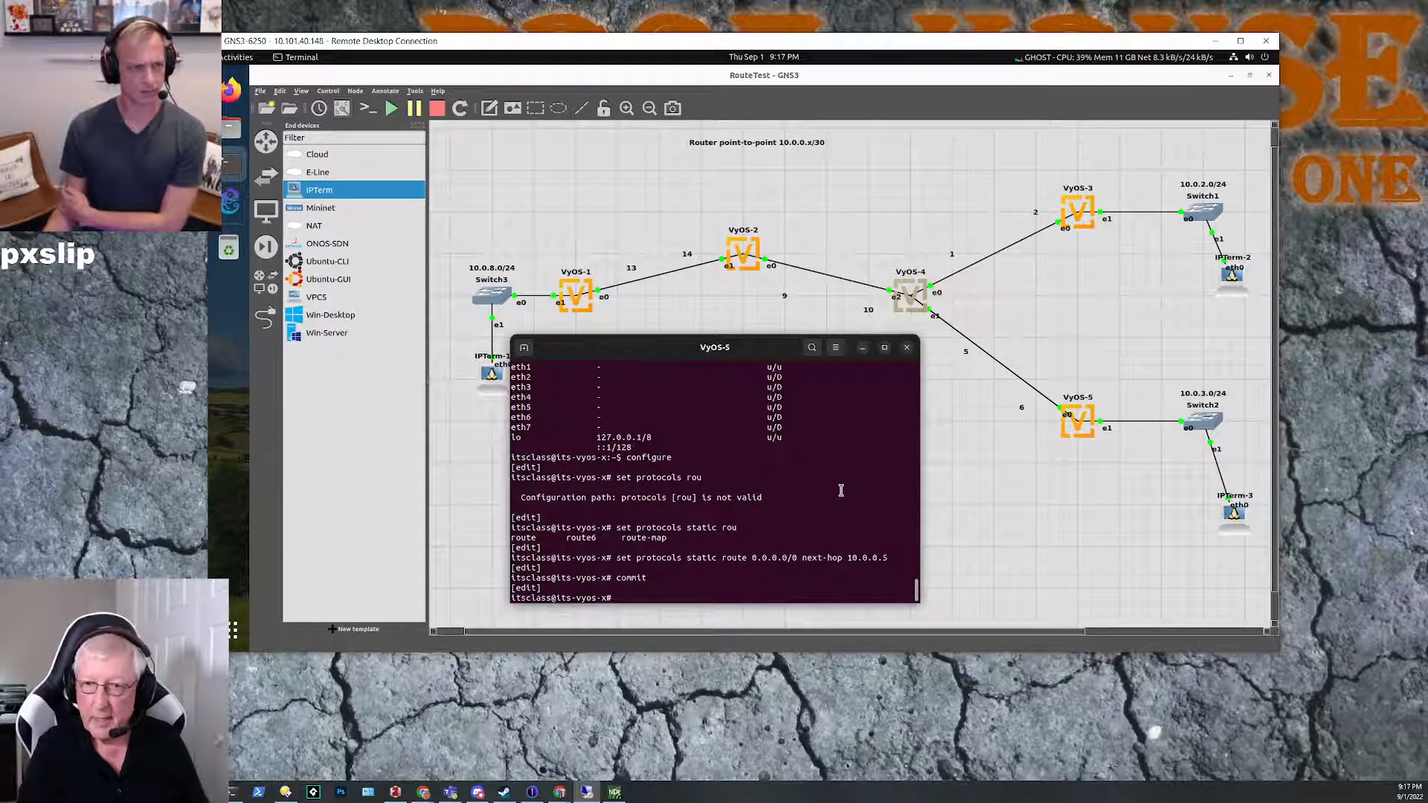
# Step: Ping 10.0.0.13 from configuration mode on VyOS-5 to test reachability of VyOS-1, then stop the ping
pyautogui.write('run')
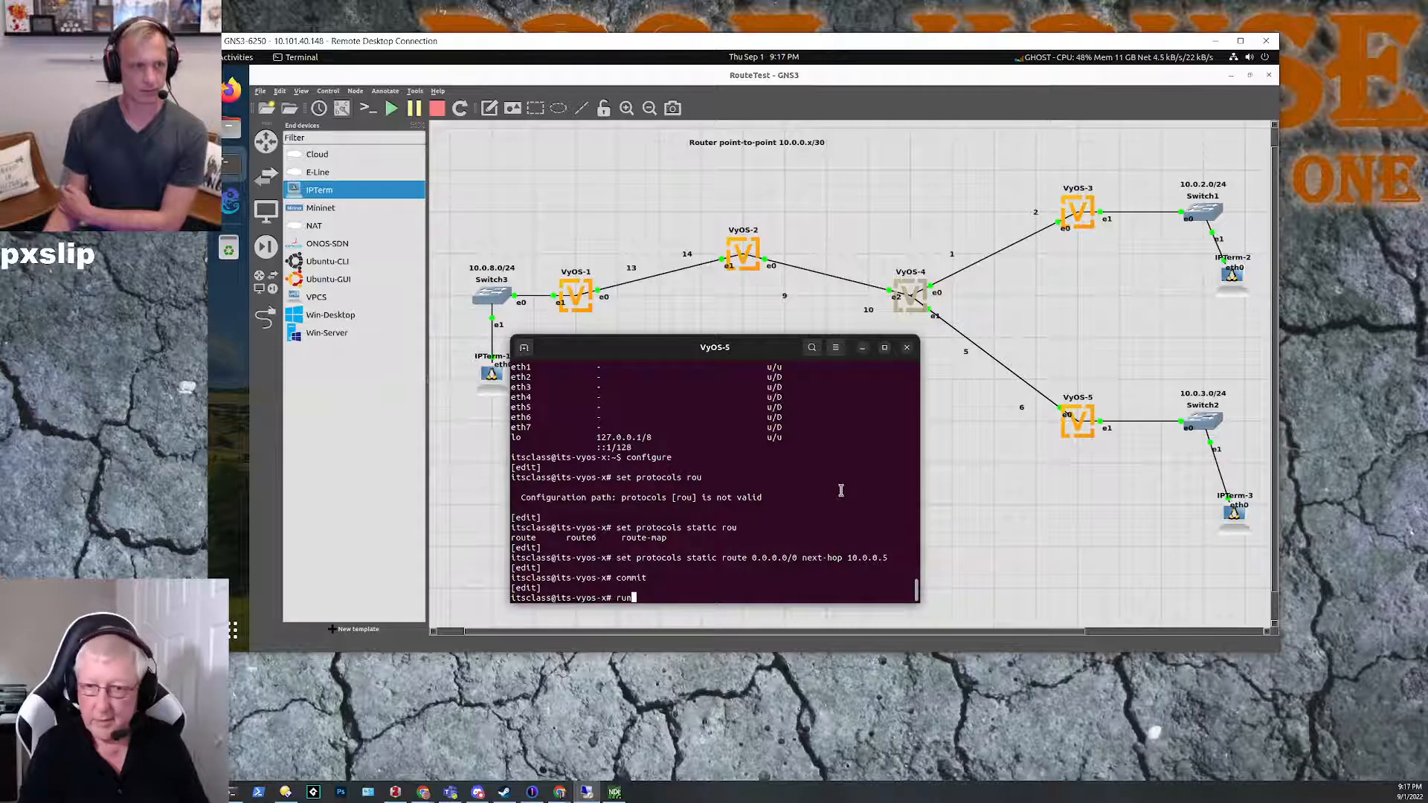
pyautogui.write(' ping 10')
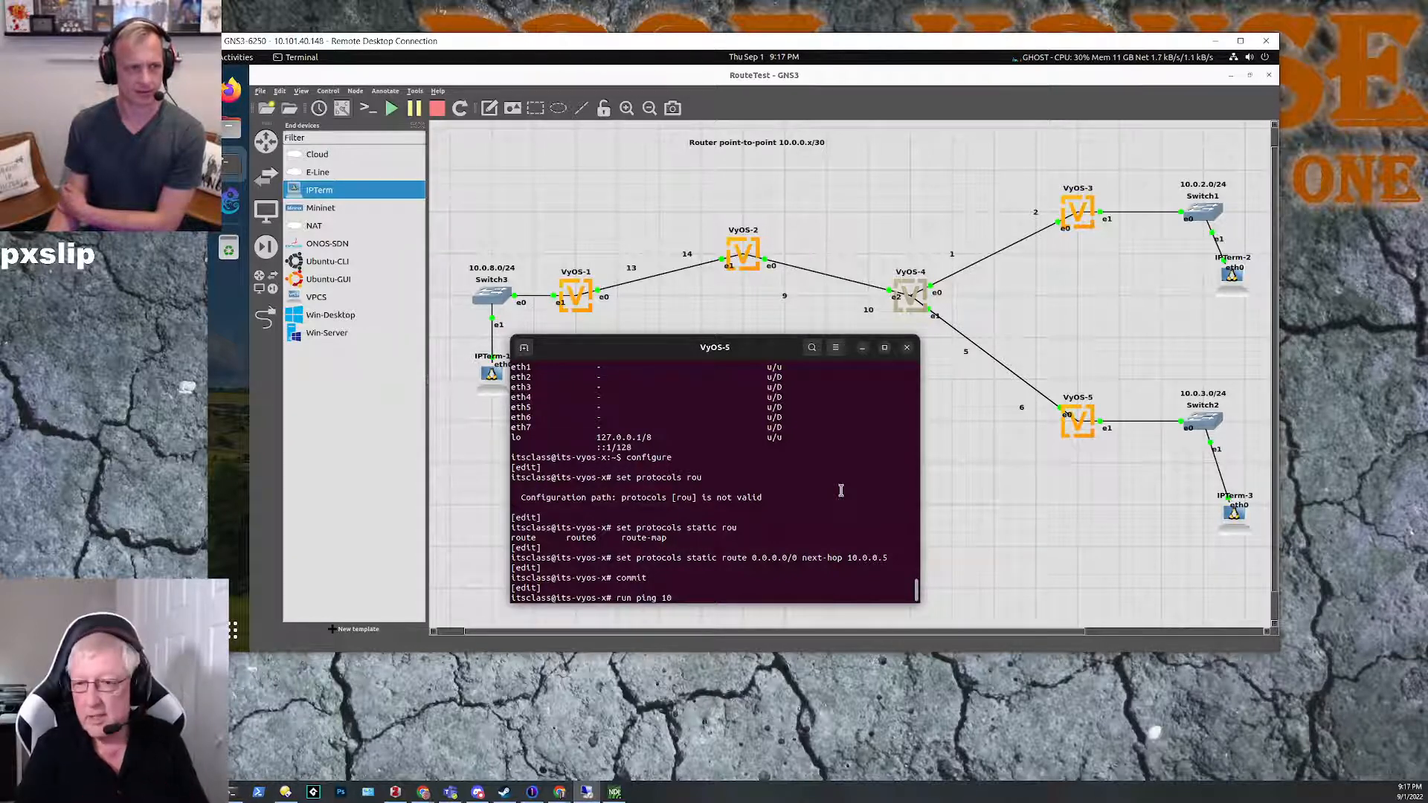
pyautogui.write('.0.0.')
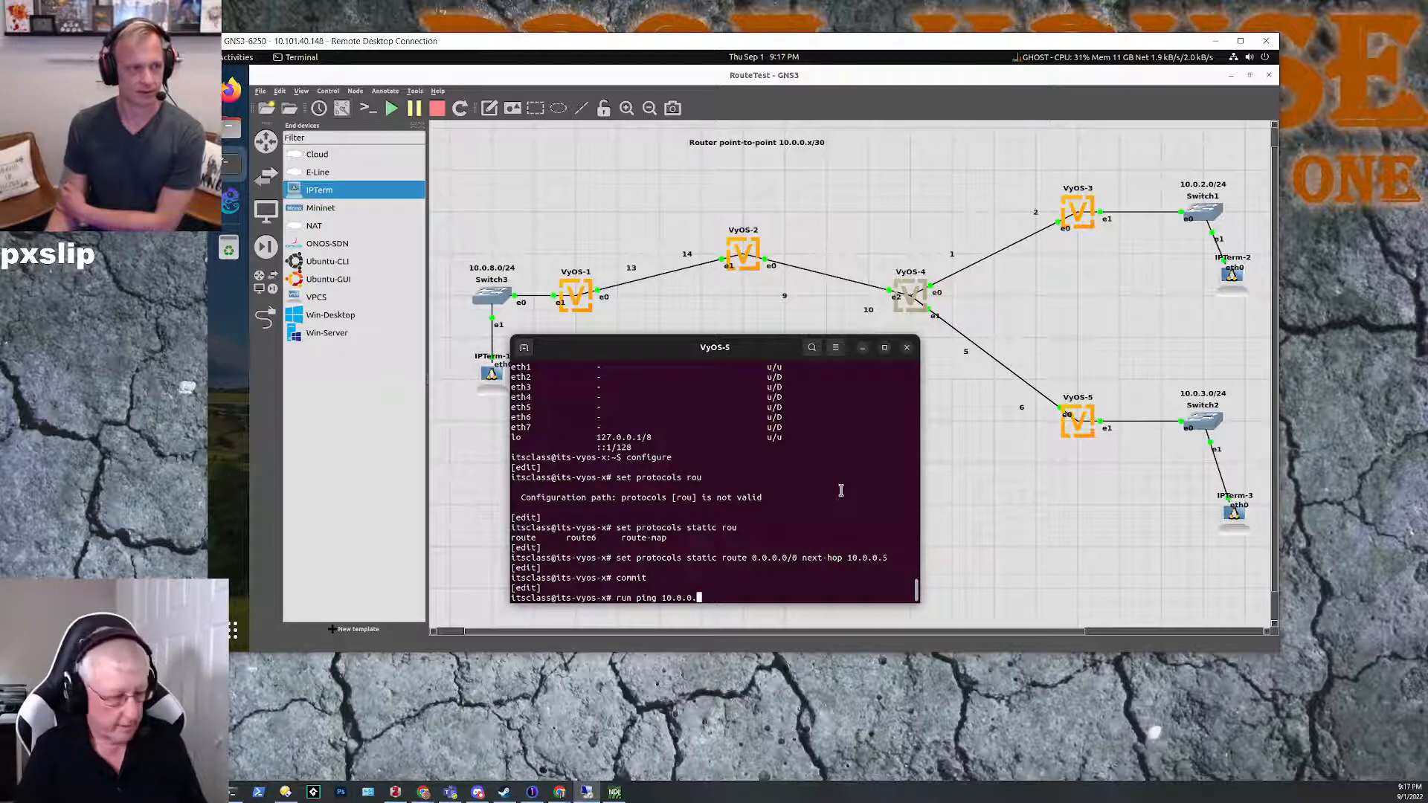
pyautogui.write('13')
pyautogui.press('Return')
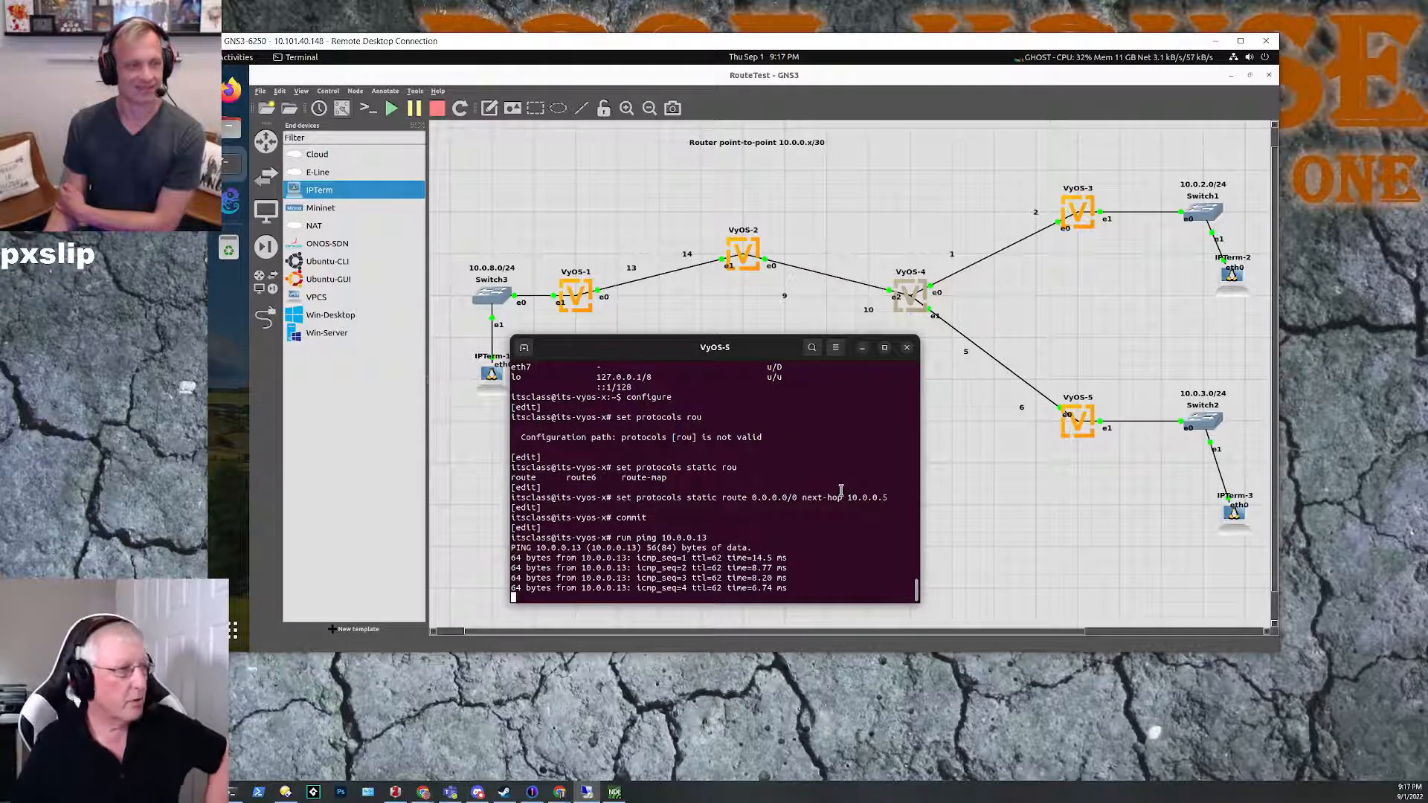
pyautogui.hotkey('ctrl', 'c')
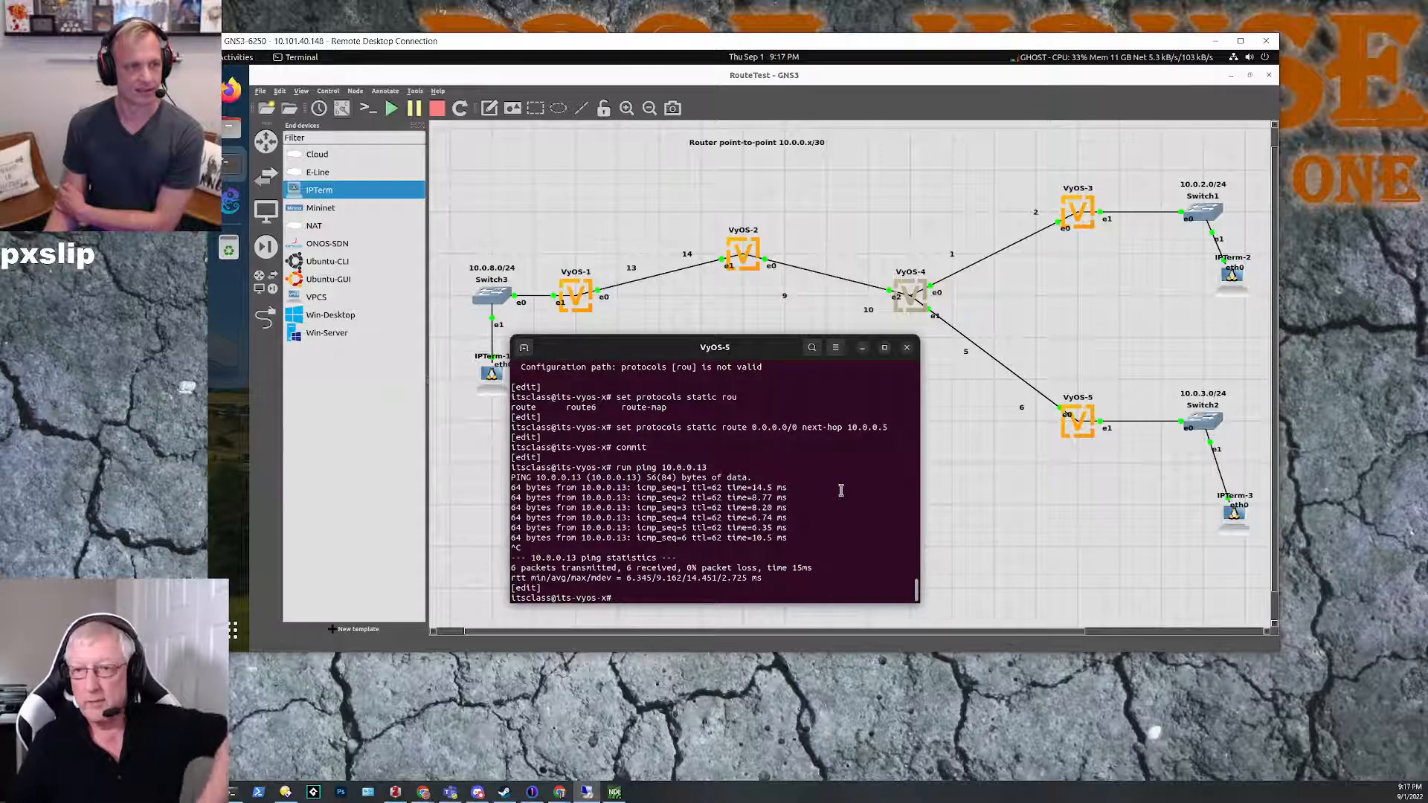
# Step: Minimize the VyOS-5 console, bring up the VyOS-1 console, and move it clear of IPTerm-1 in the topology
pyautogui.click(862, 347)
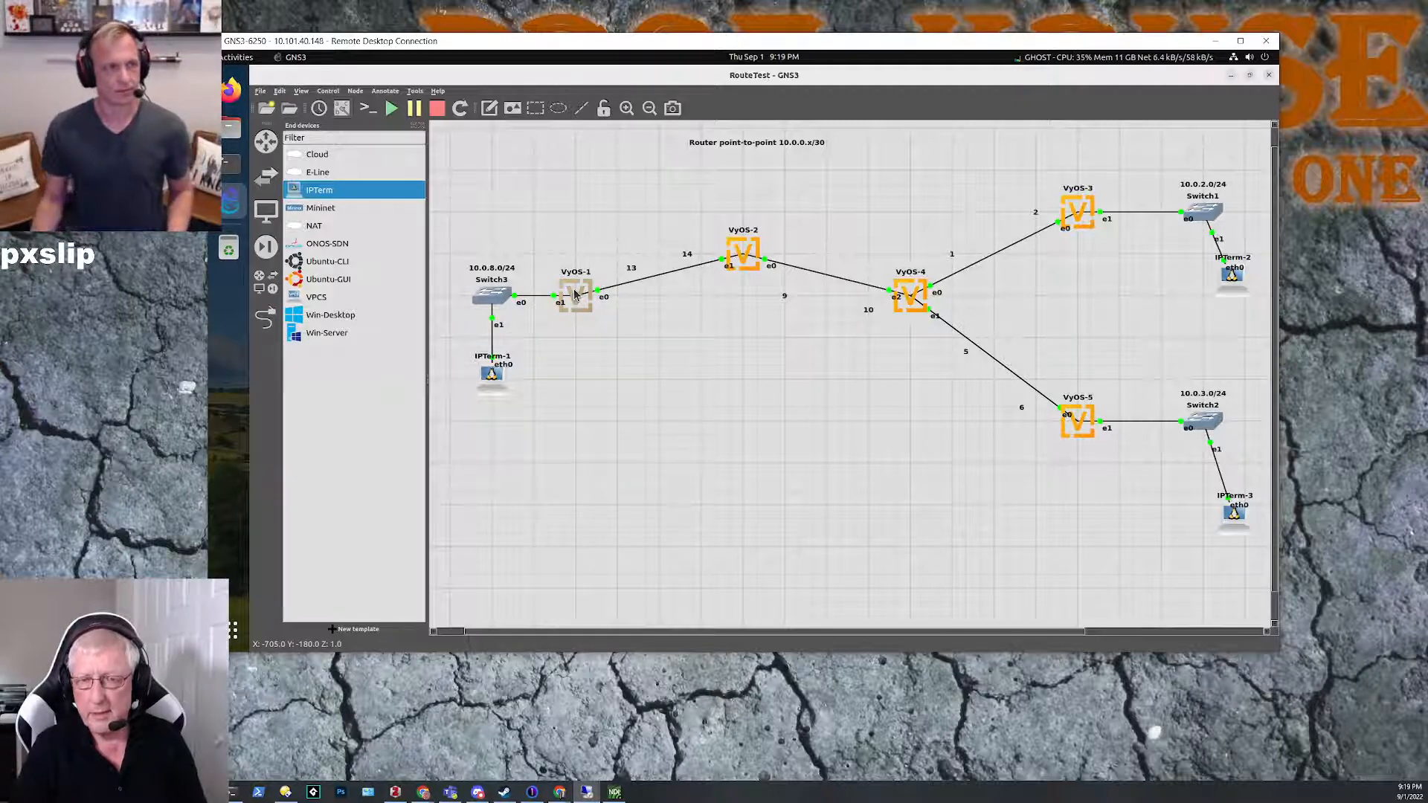
pyautogui.moveTo(574, 294)
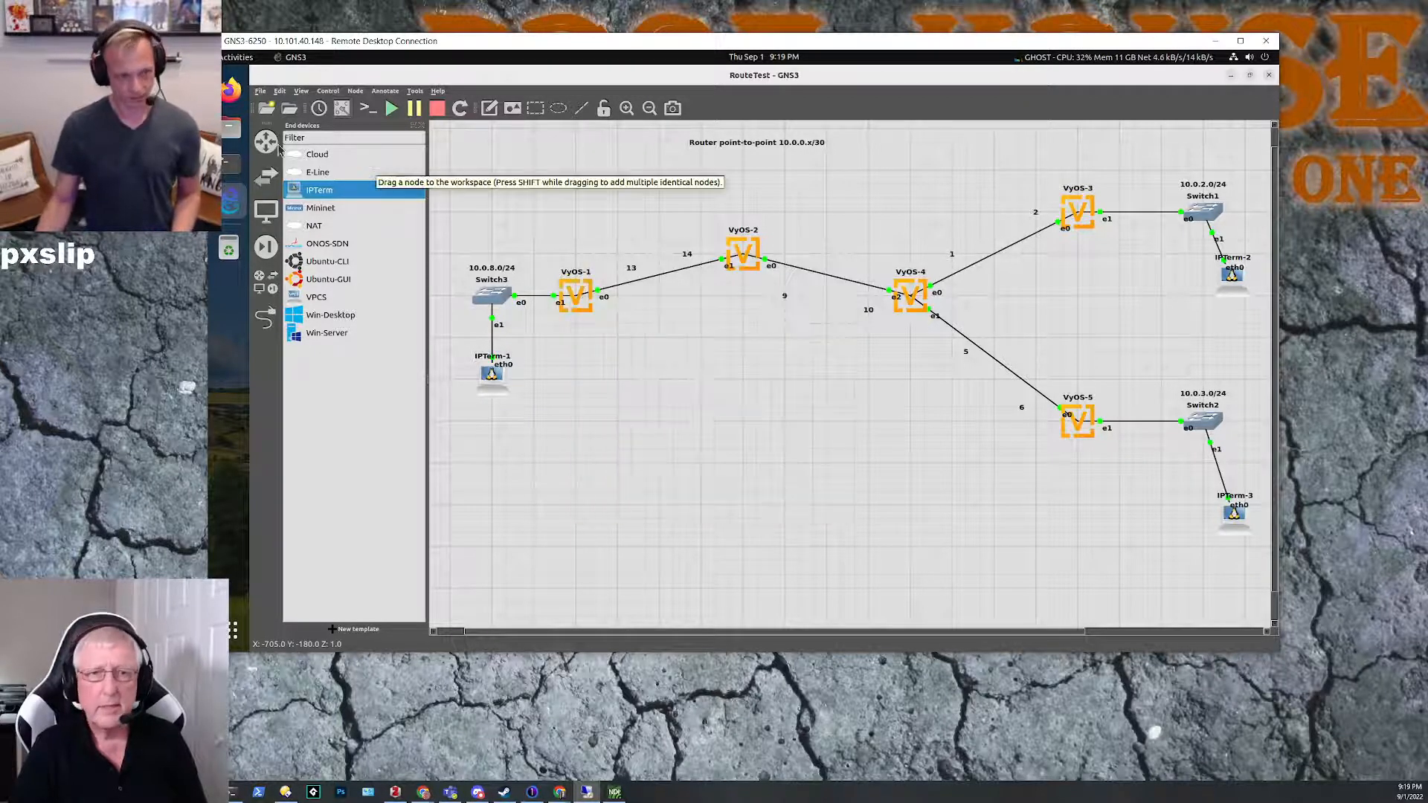
pyautogui.click(228, 165)
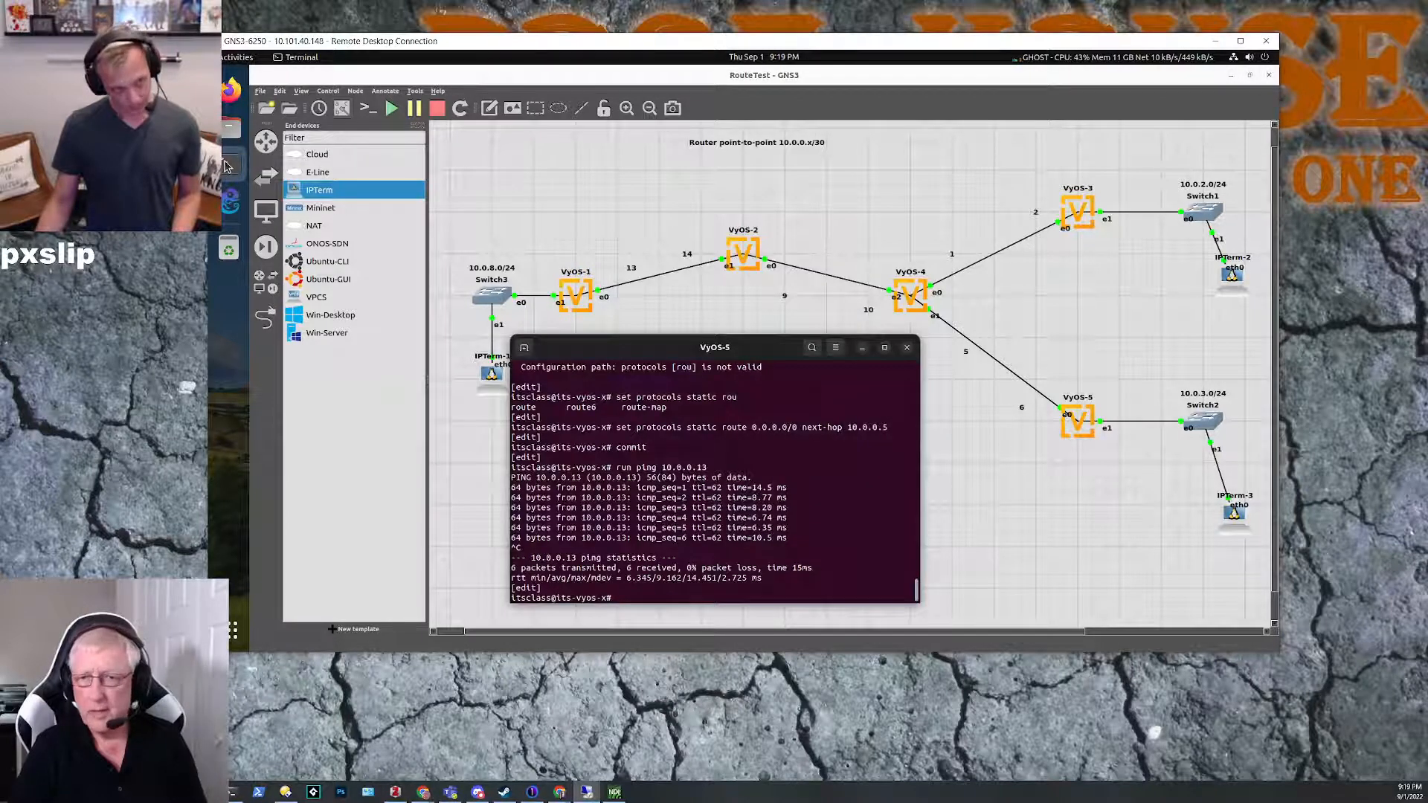
pyautogui.click(227, 165)
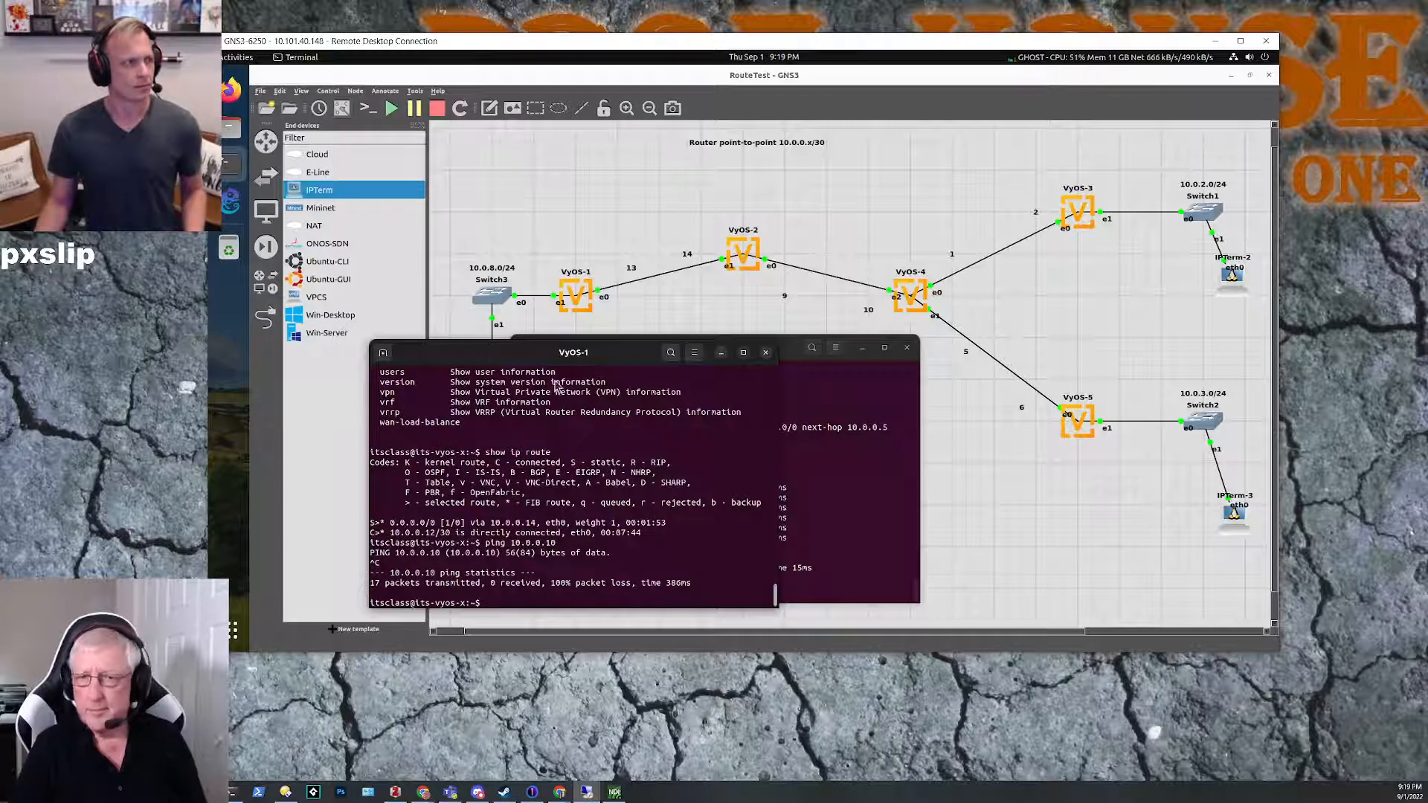
pyautogui.click(863, 349)
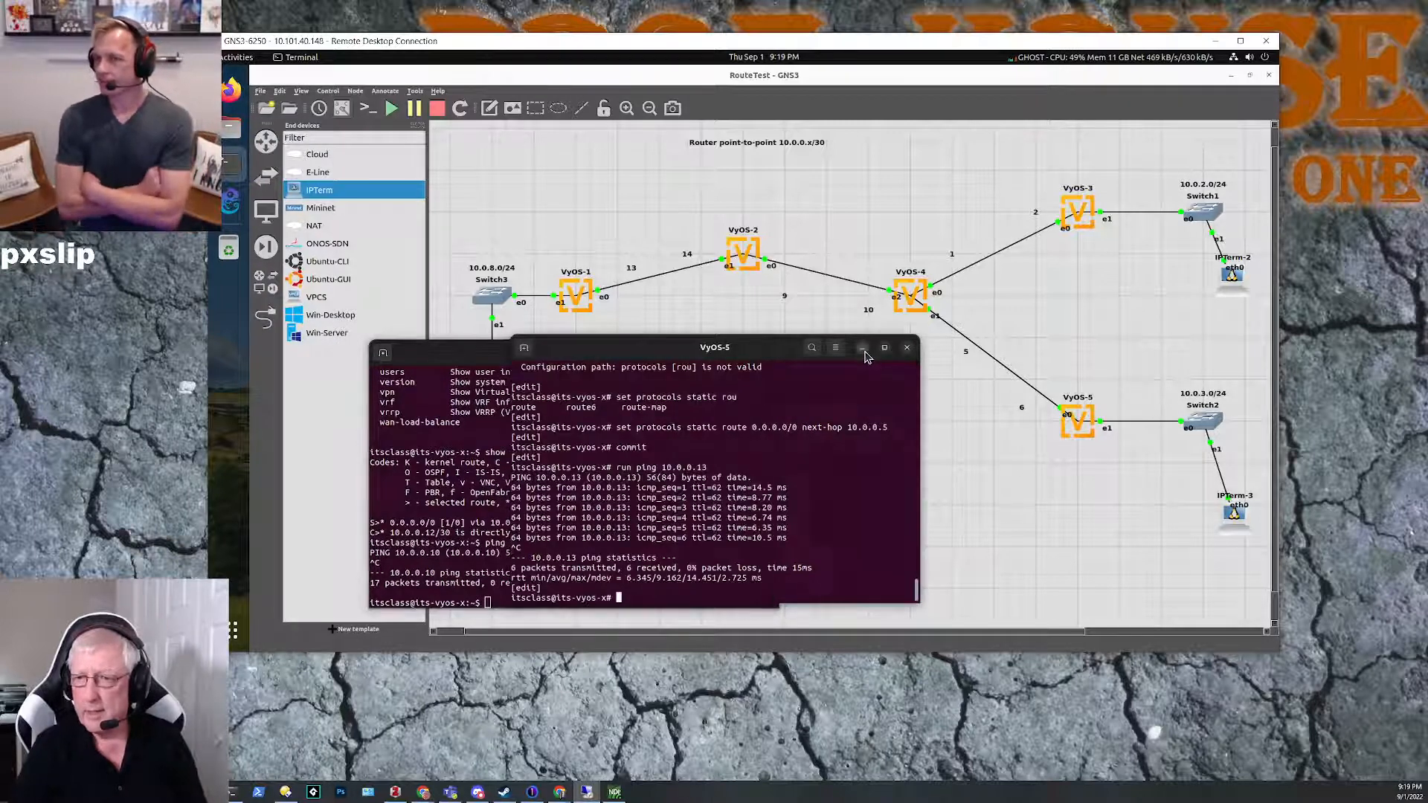
pyautogui.moveTo(550, 362); pyautogui.dragTo(730, 356)
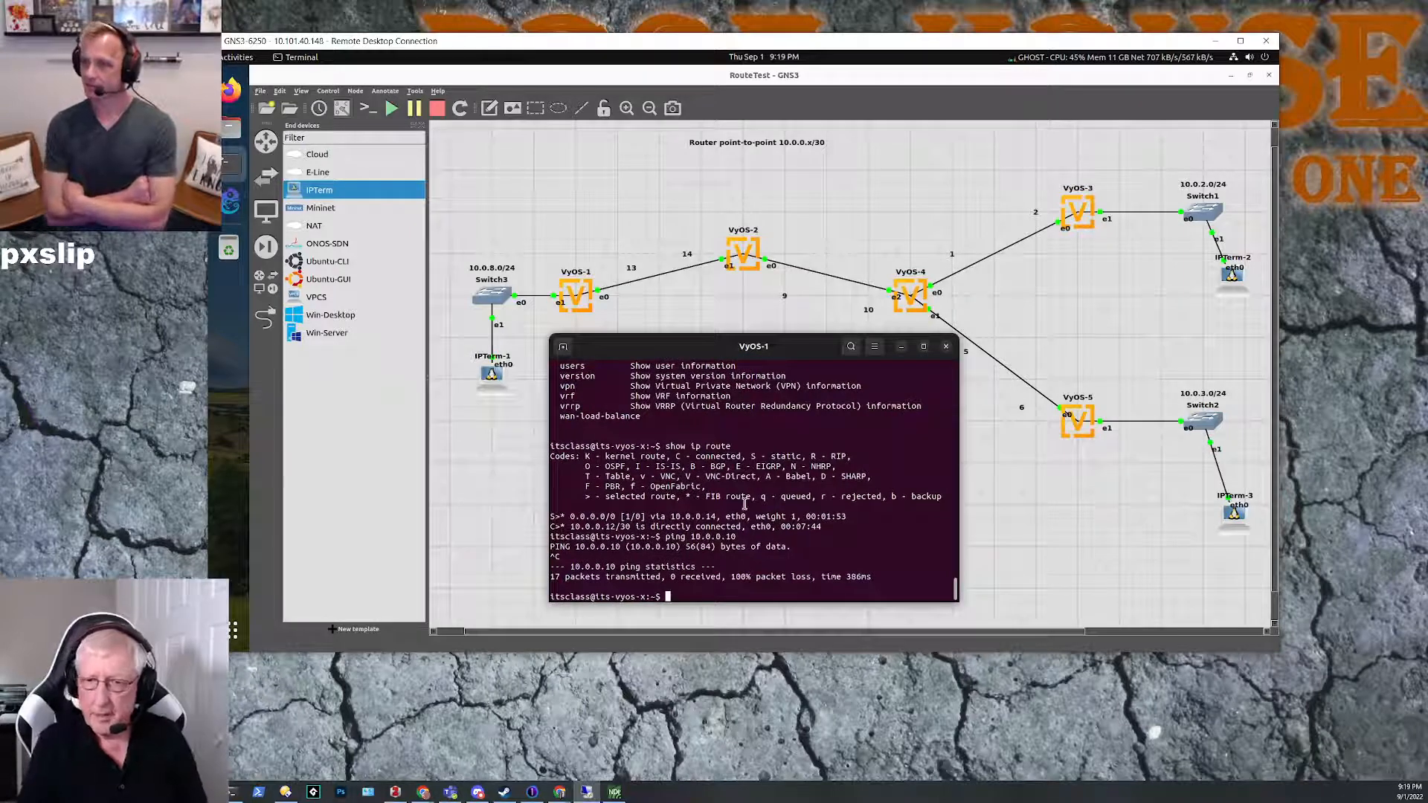
# Step: Enter configuration mode on VyOS-1
pyautogui.write('con')
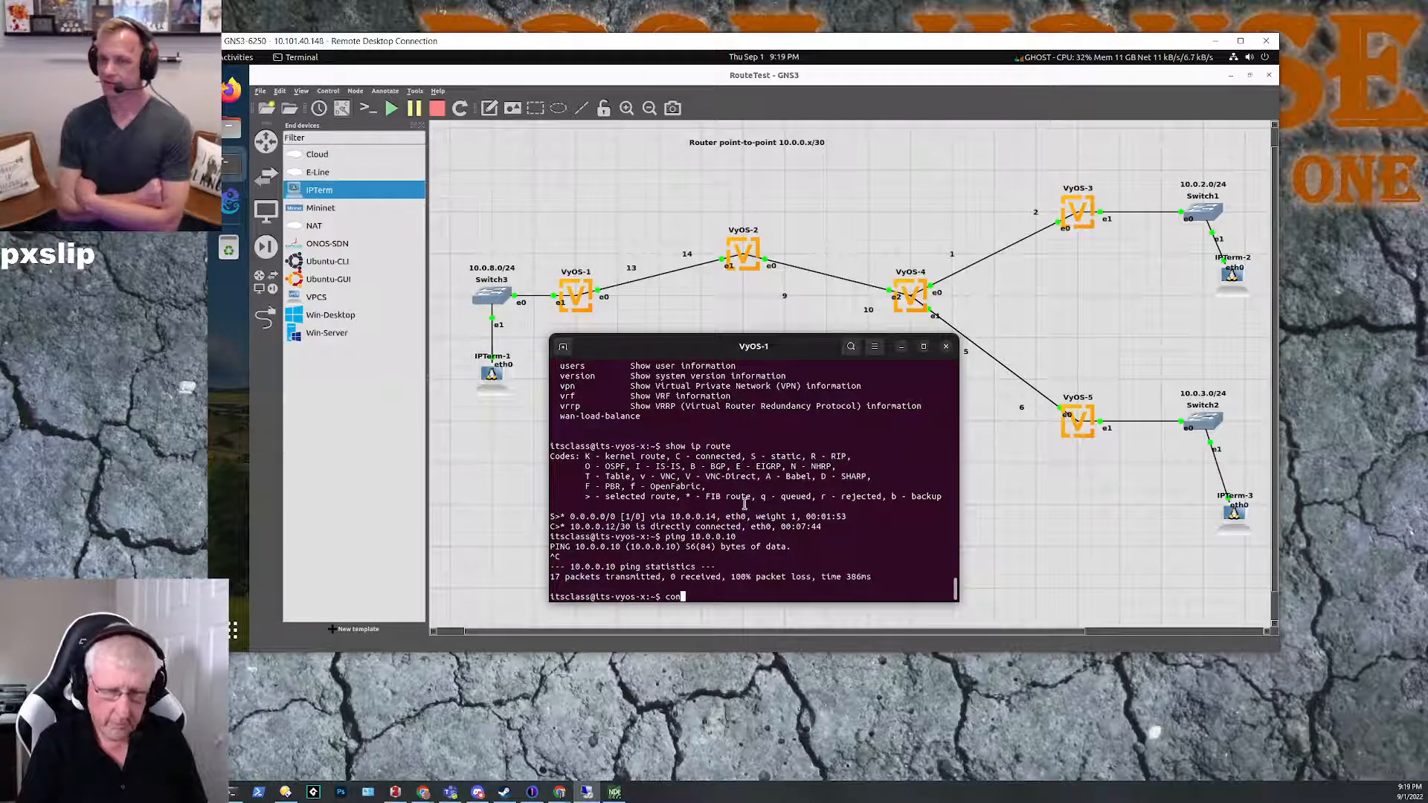
pyautogui.write('f')
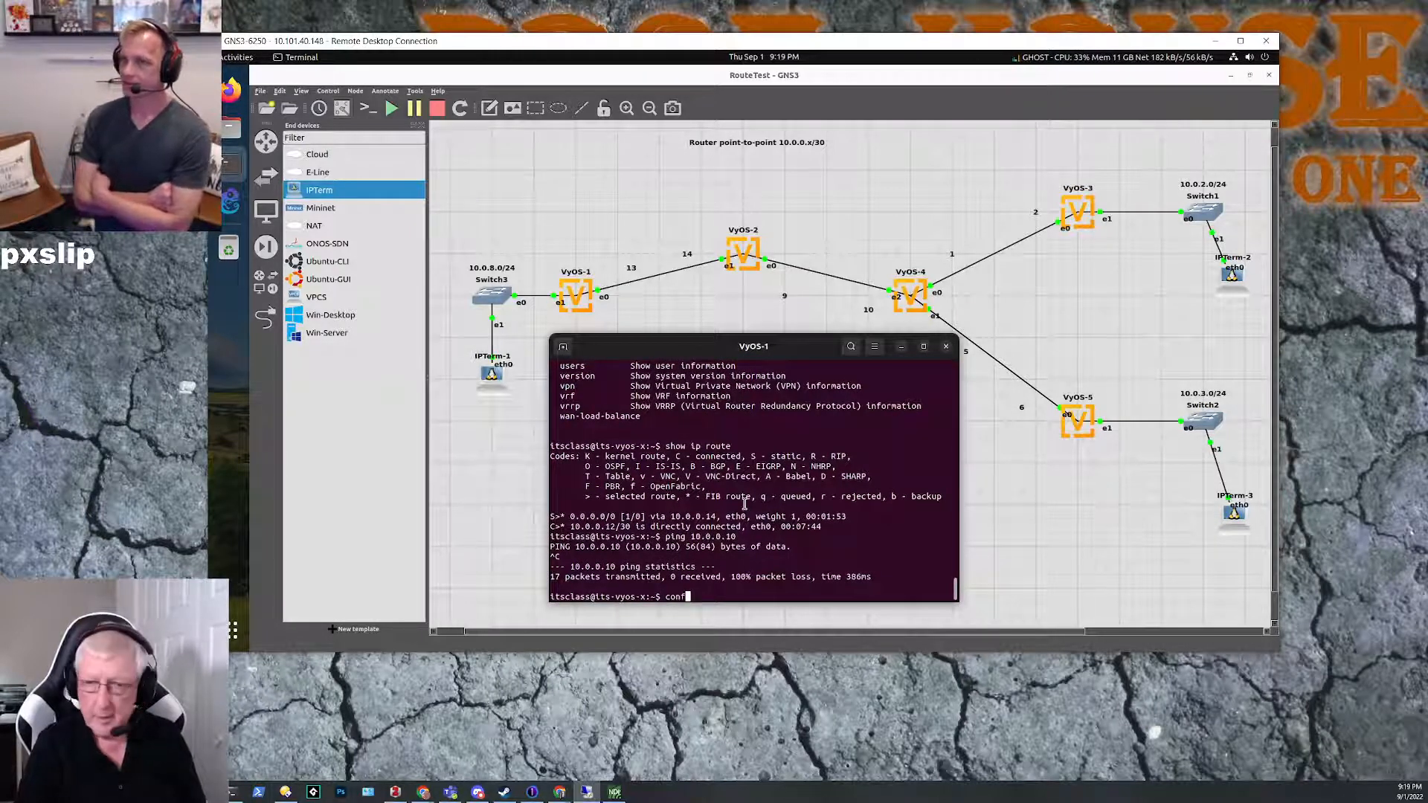
pyautogui.press('Tab')
pyautogui.press('Return')
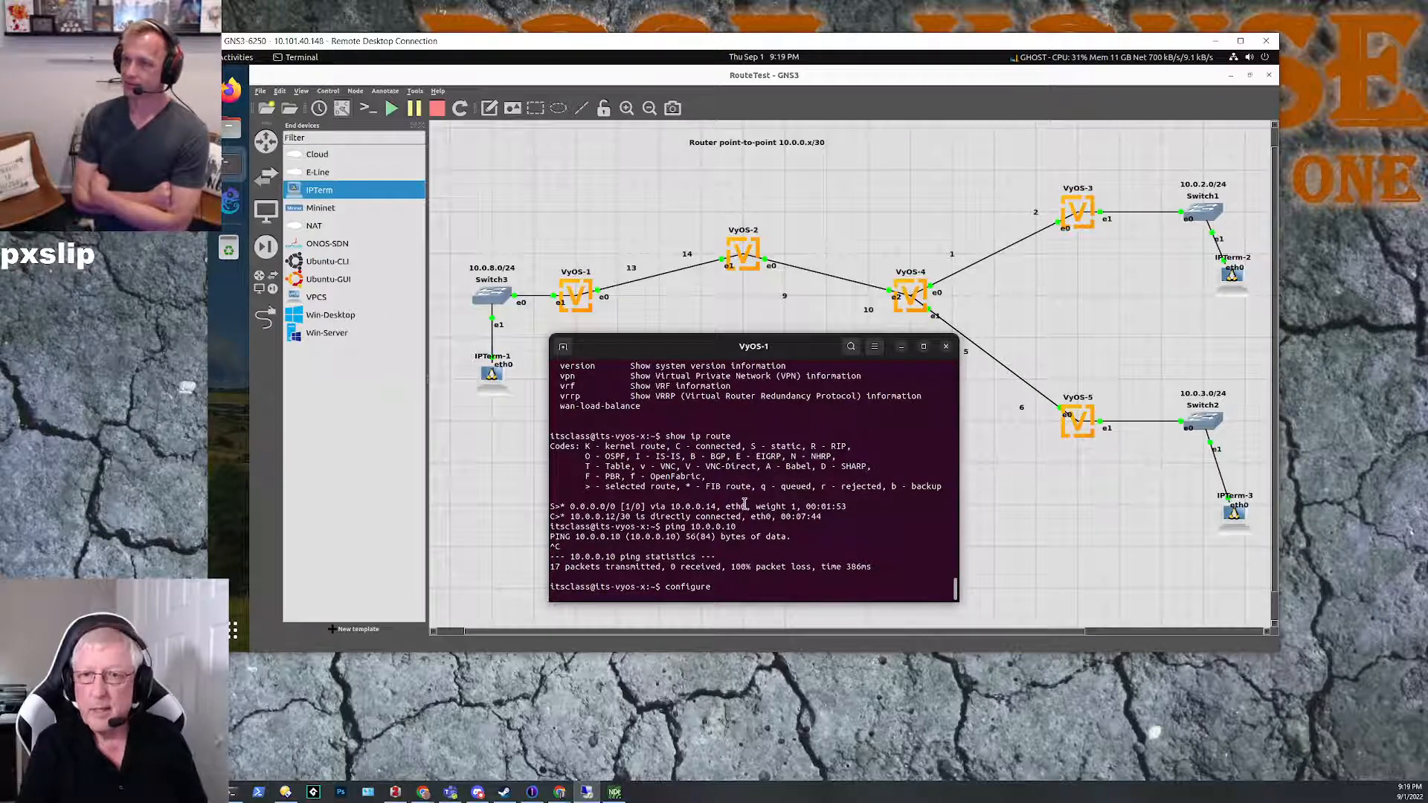
# Step: Try to assign the address 10.0.8.0/24 to ethernet interface eth1 on VyOS-1
pyautogui.write('set inter')
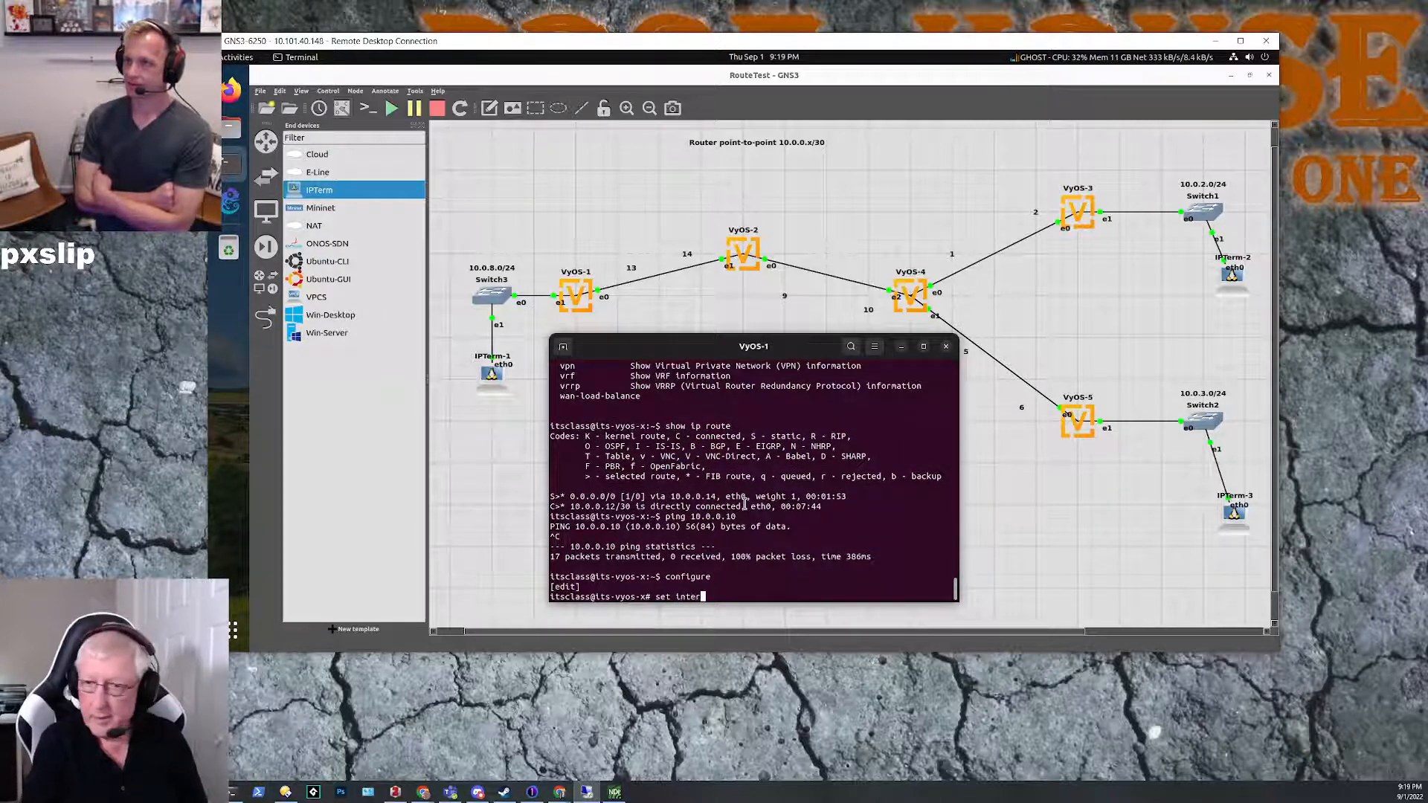
pyautogui.press('Tab')
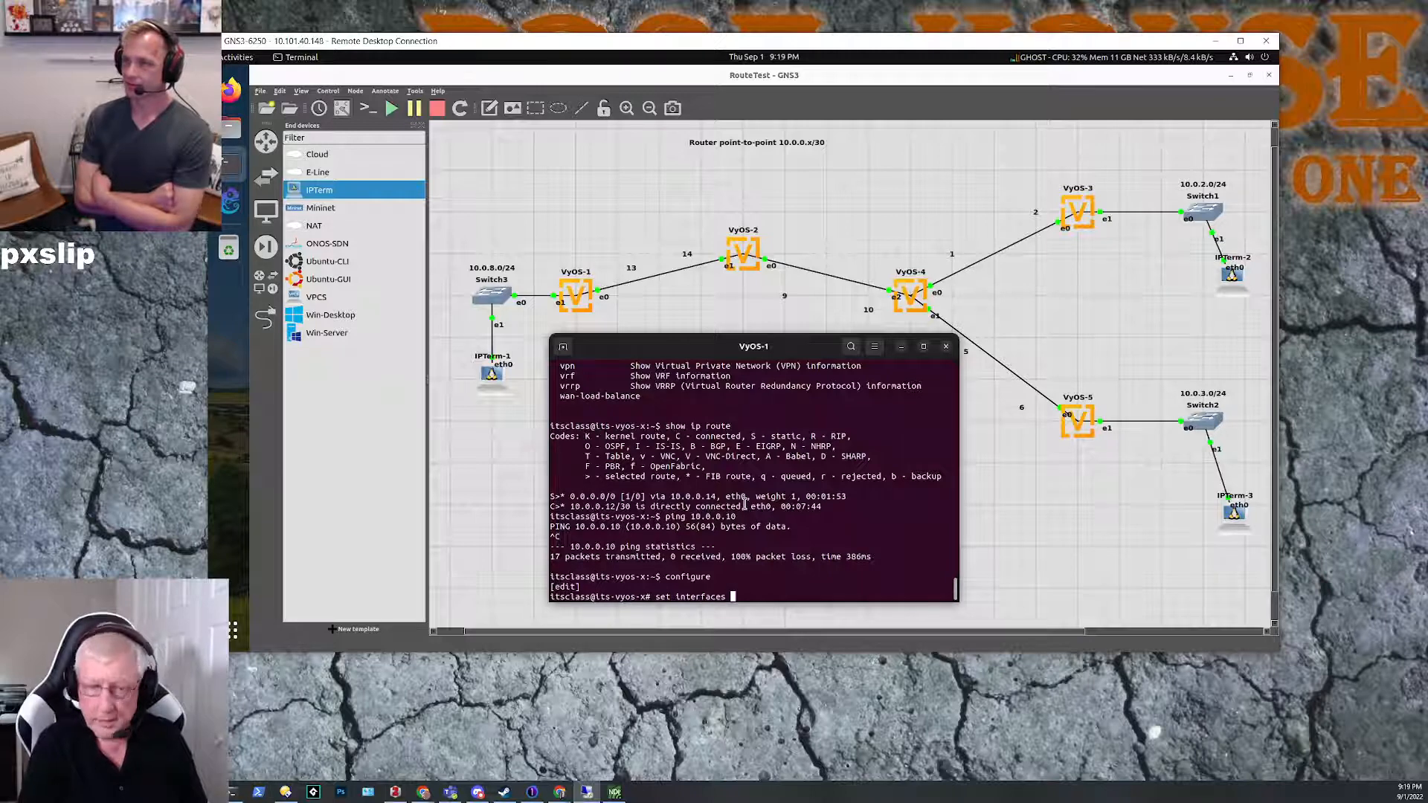
pyautogui.write('ethernet eth1')
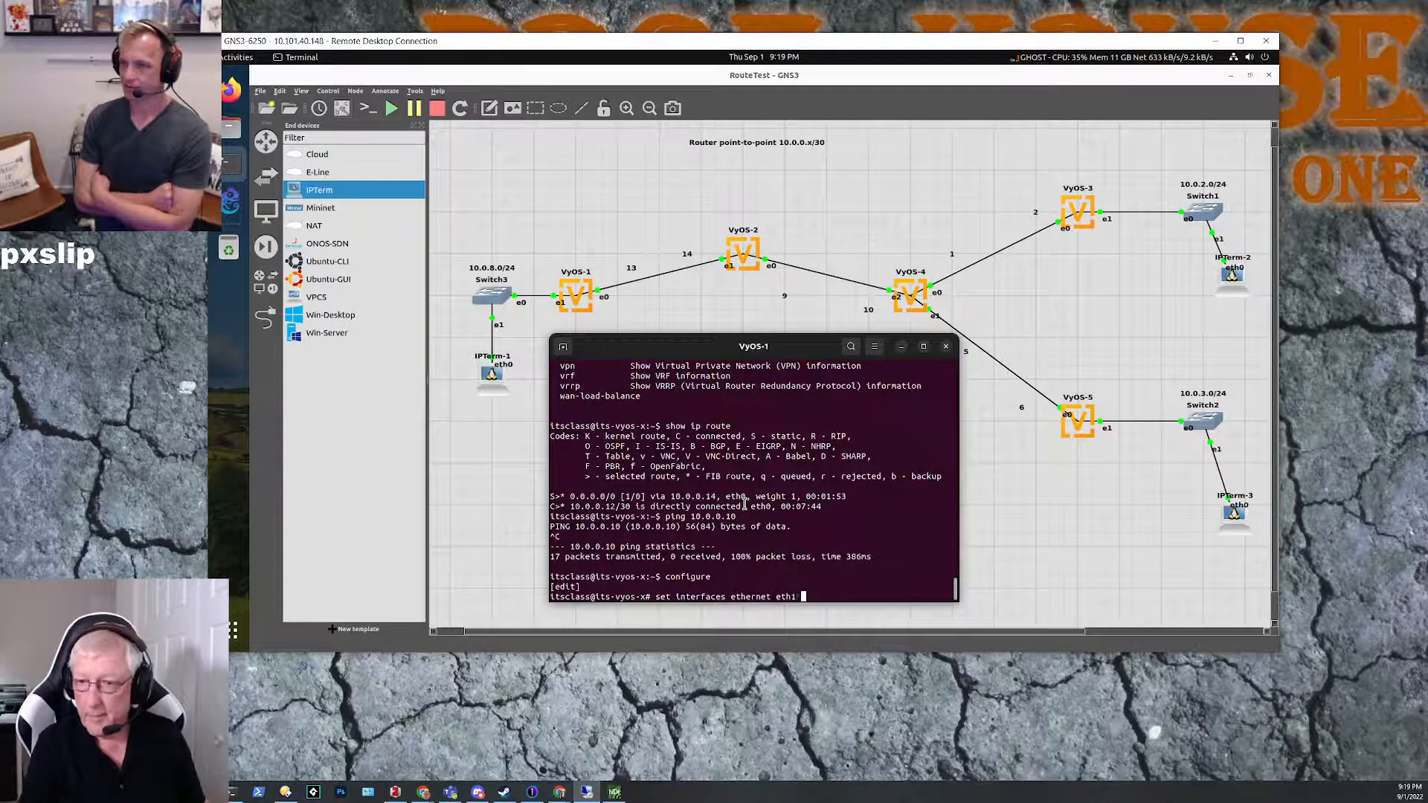
pyautogui.press('BackSpace')
pyautogui.write('ADD')
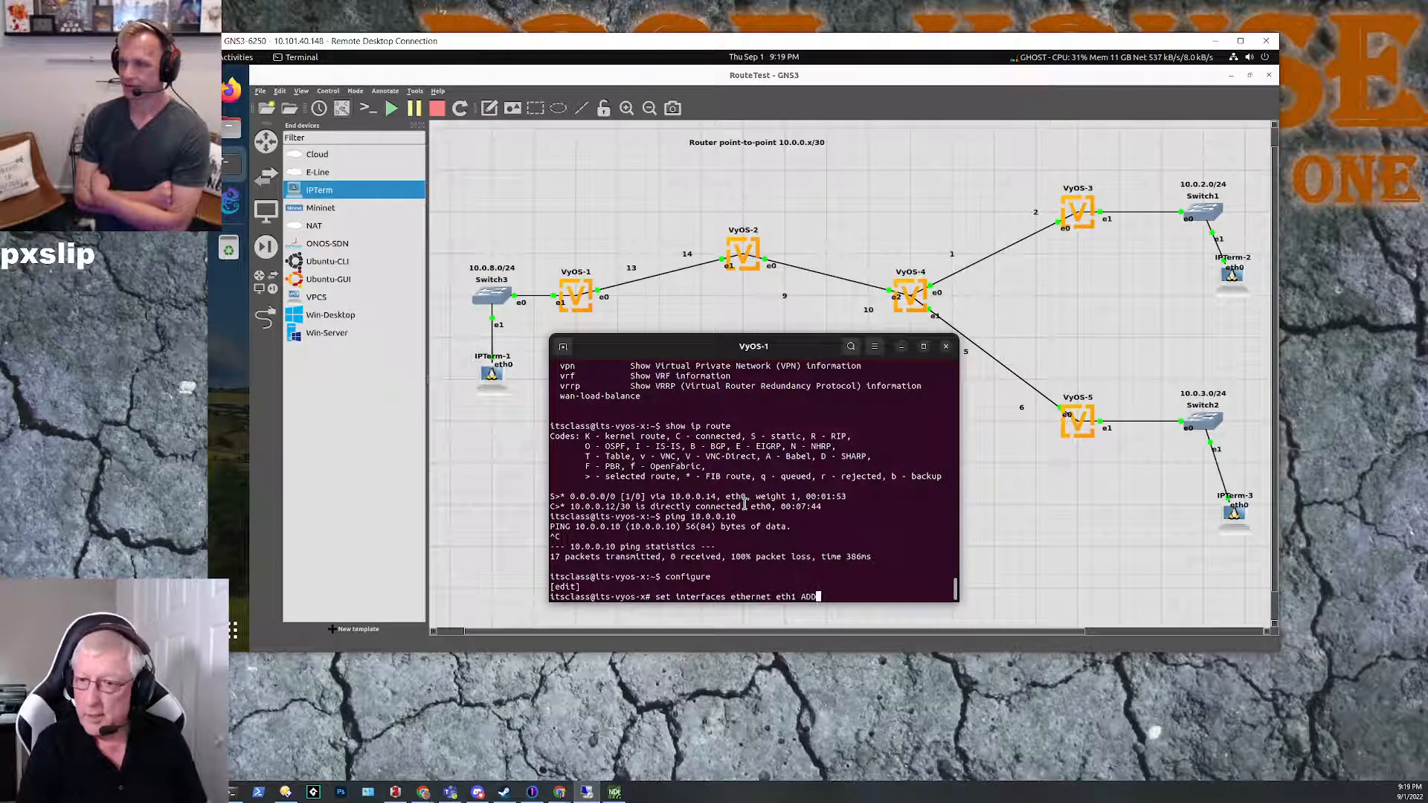
pyautogui.press('Return')
pyautogui.press('Up')
pyautogui.press('BackSpace')
pyautogui.press('BackSpace')
pyautogui.press('BackSpace')
pyautogui.write('address ')
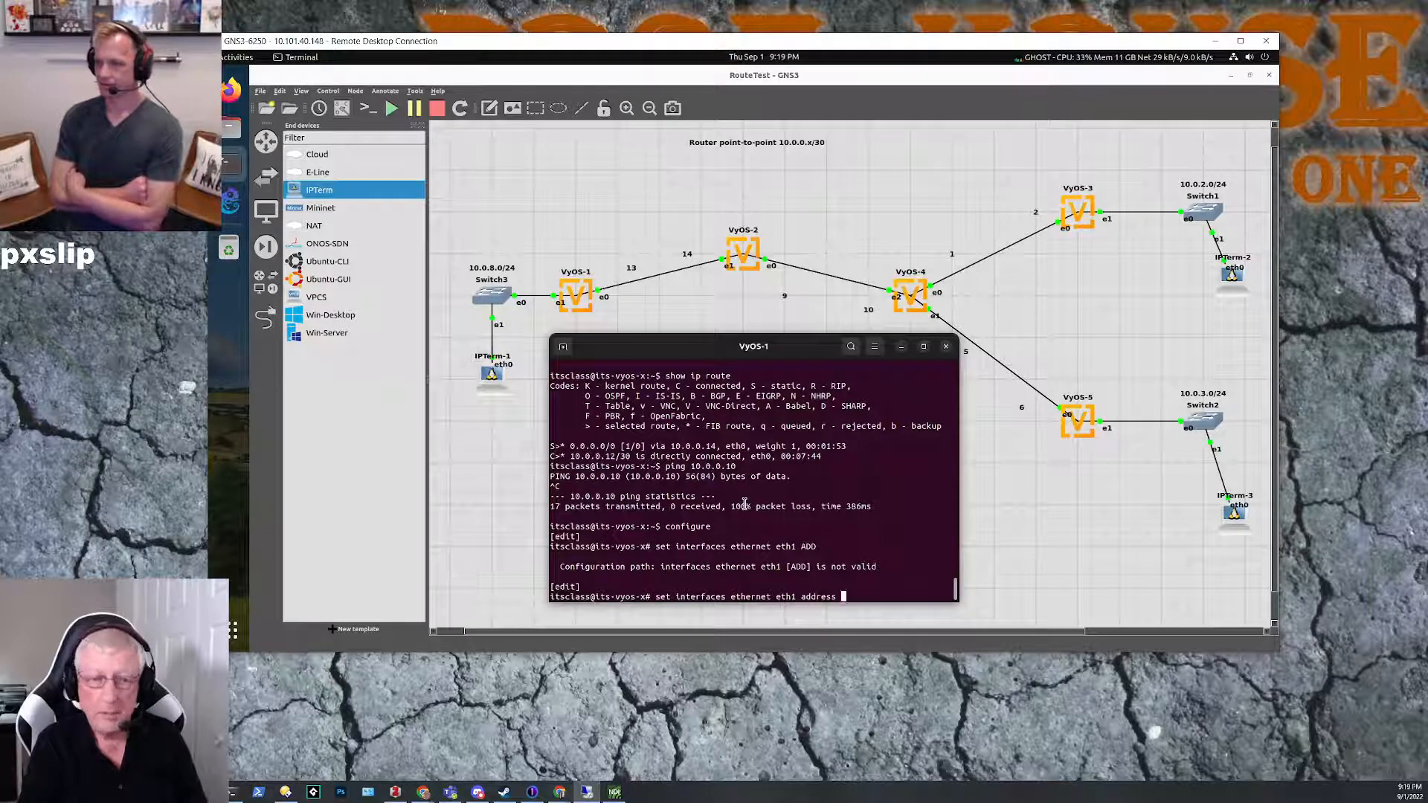
pyautogui.write('10.0.')
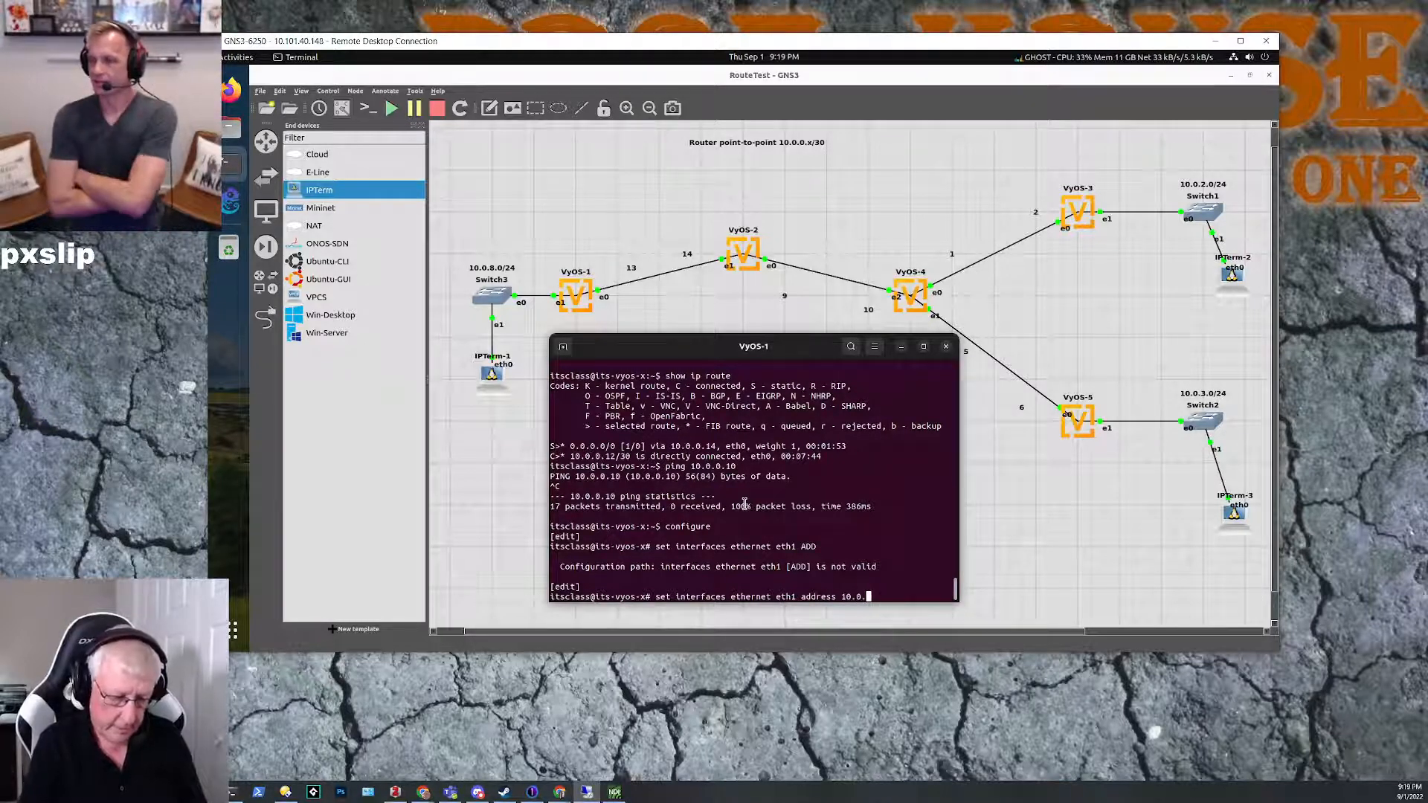
pyautogui.write('8.0')
pyautogui.write('/24')
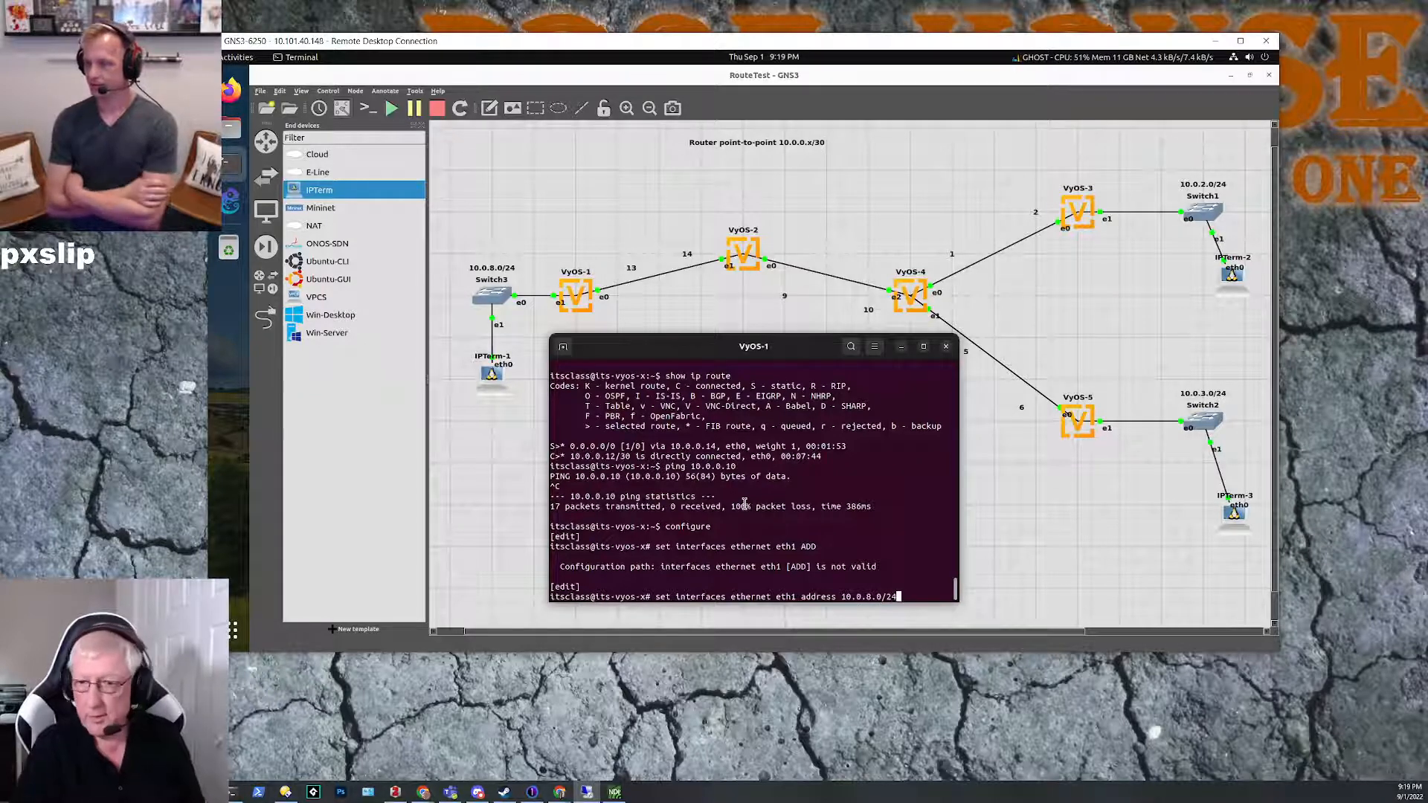
pyautogui.press('Return')
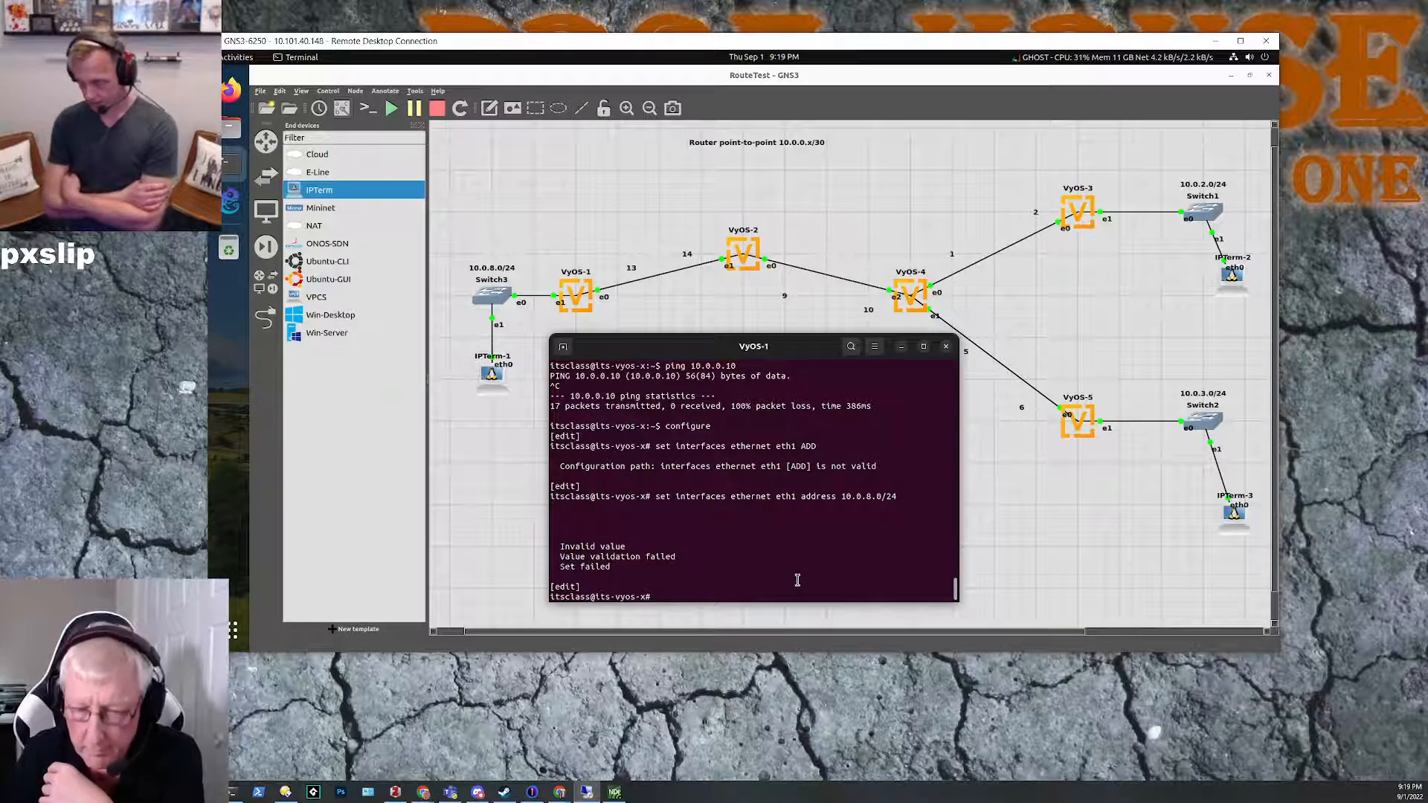
# Step: Assign the address 10.0.0.254/24 to ethernet interface eth1 on VyOS-1
pyautogui.press('Up')
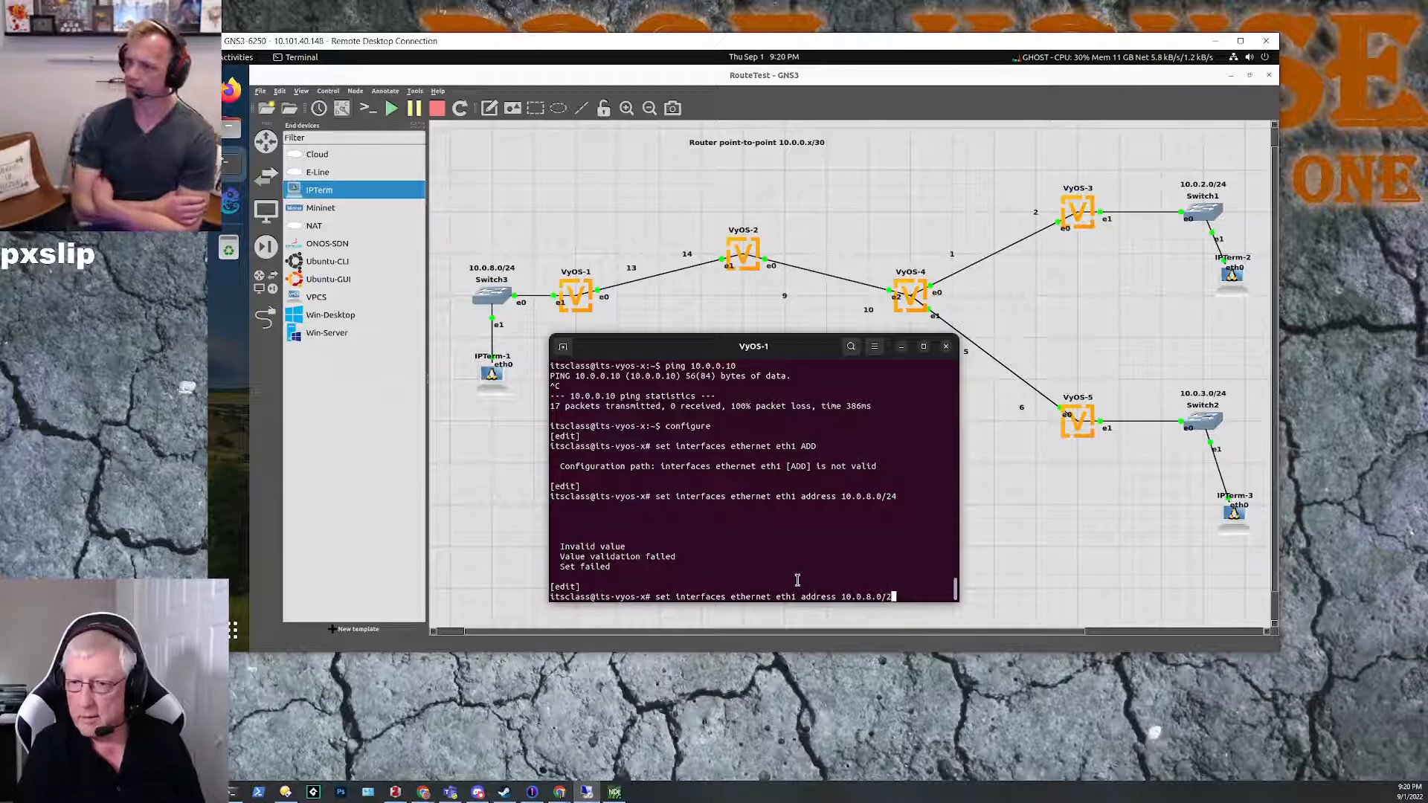
pyautogui.press('BackSpace')
pyautogui.press('BackSpace')
pyautogui.press('BackSpace')
pyautogui.press('BackSpace')
pyautogui.press('BackSpace')
pyautogui.press('BackSpace')
pyautogui.press('BackSpace')
pyautogui.press('BackSpace')
pyautogui.press('BackSpace')
pyautogui.press('BackSpace')
pyautogui.press('BackSpace')
pyautogui.press('BackSpace')
pyautogui.press('BackSpace')
pyautogui.press('BackSpace')
pyautogui.press('BackSpace')
pyautogui.press('BackSpace')
pyautogui.press('BackSpace')
pyautogui.press('BackSpace')
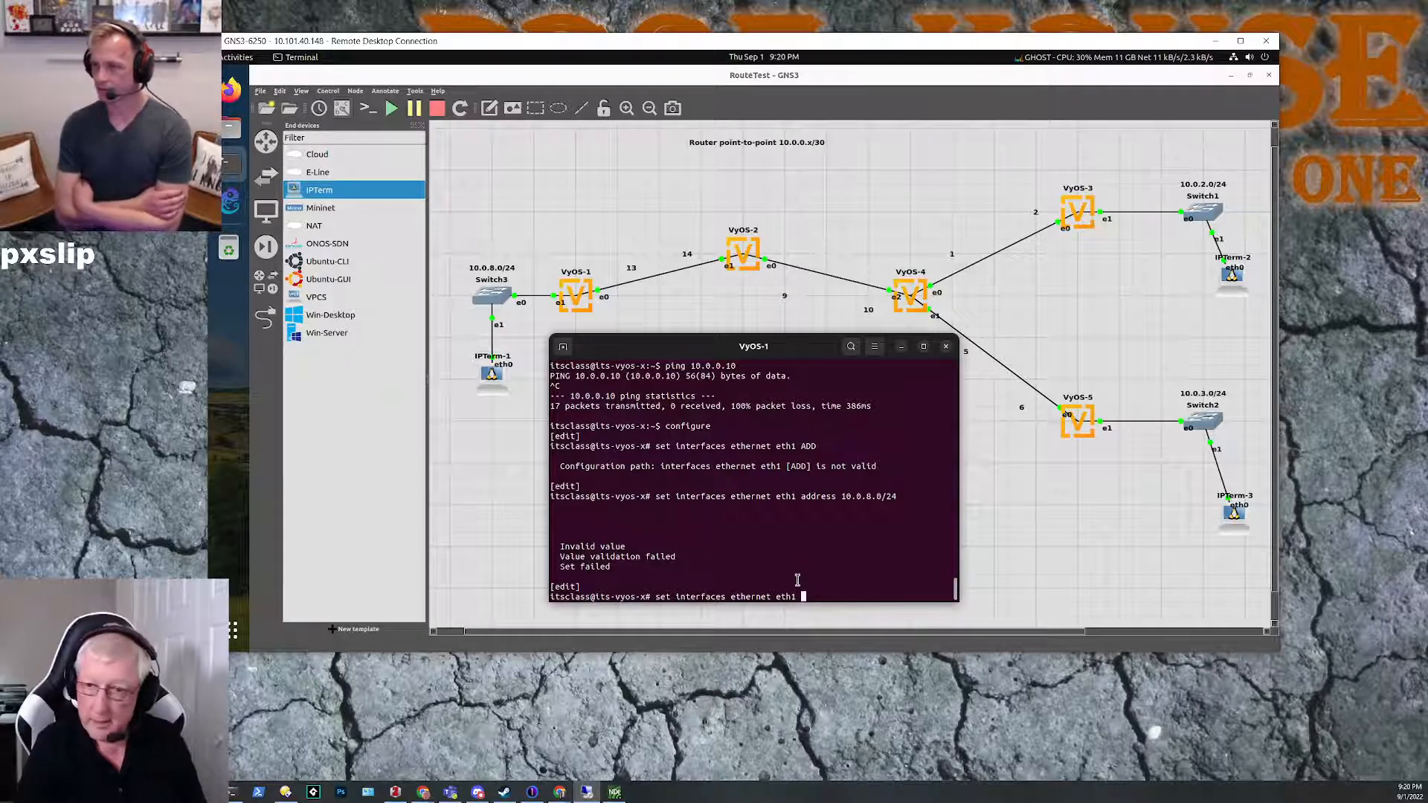
pyautogui.write('address')
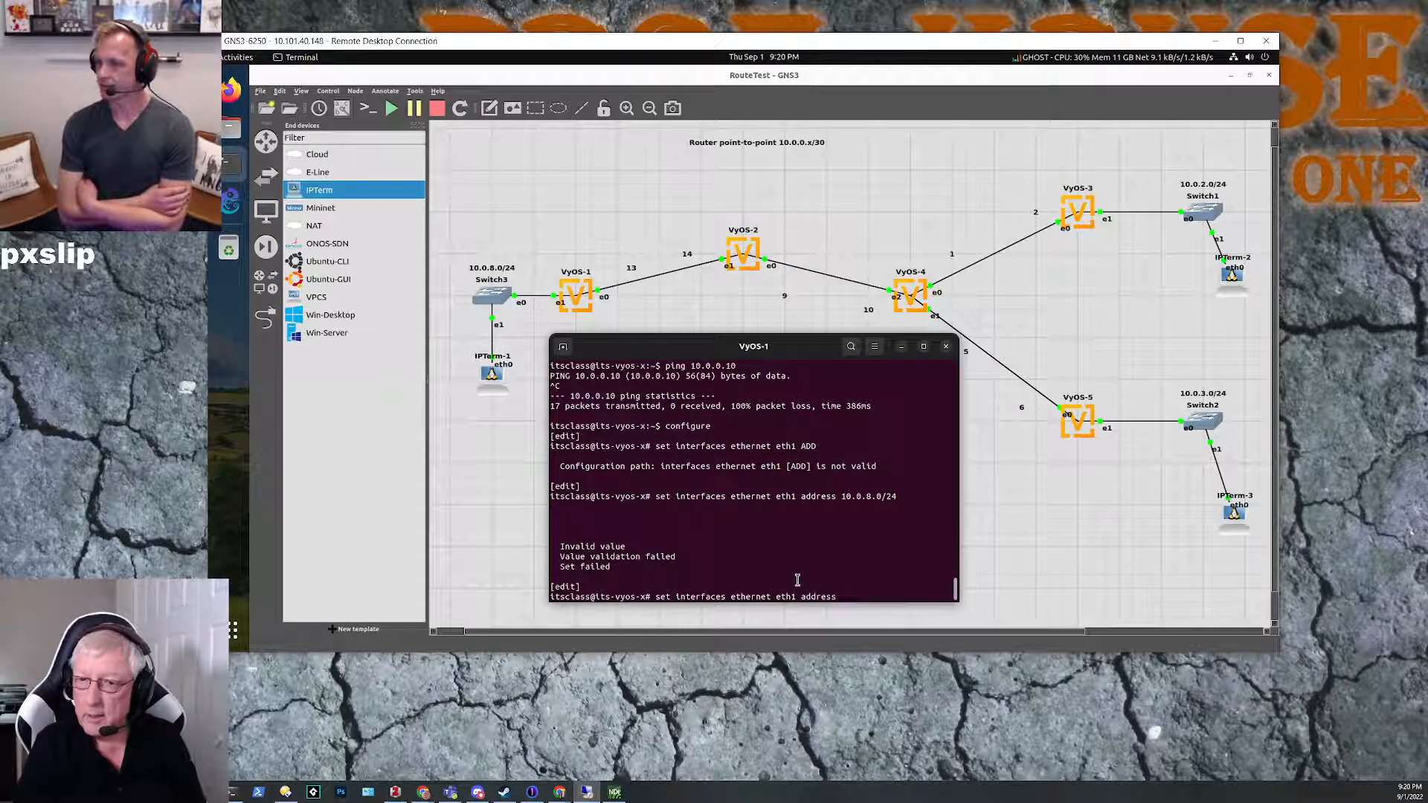
pyautogui.write(' 10.0.0.')
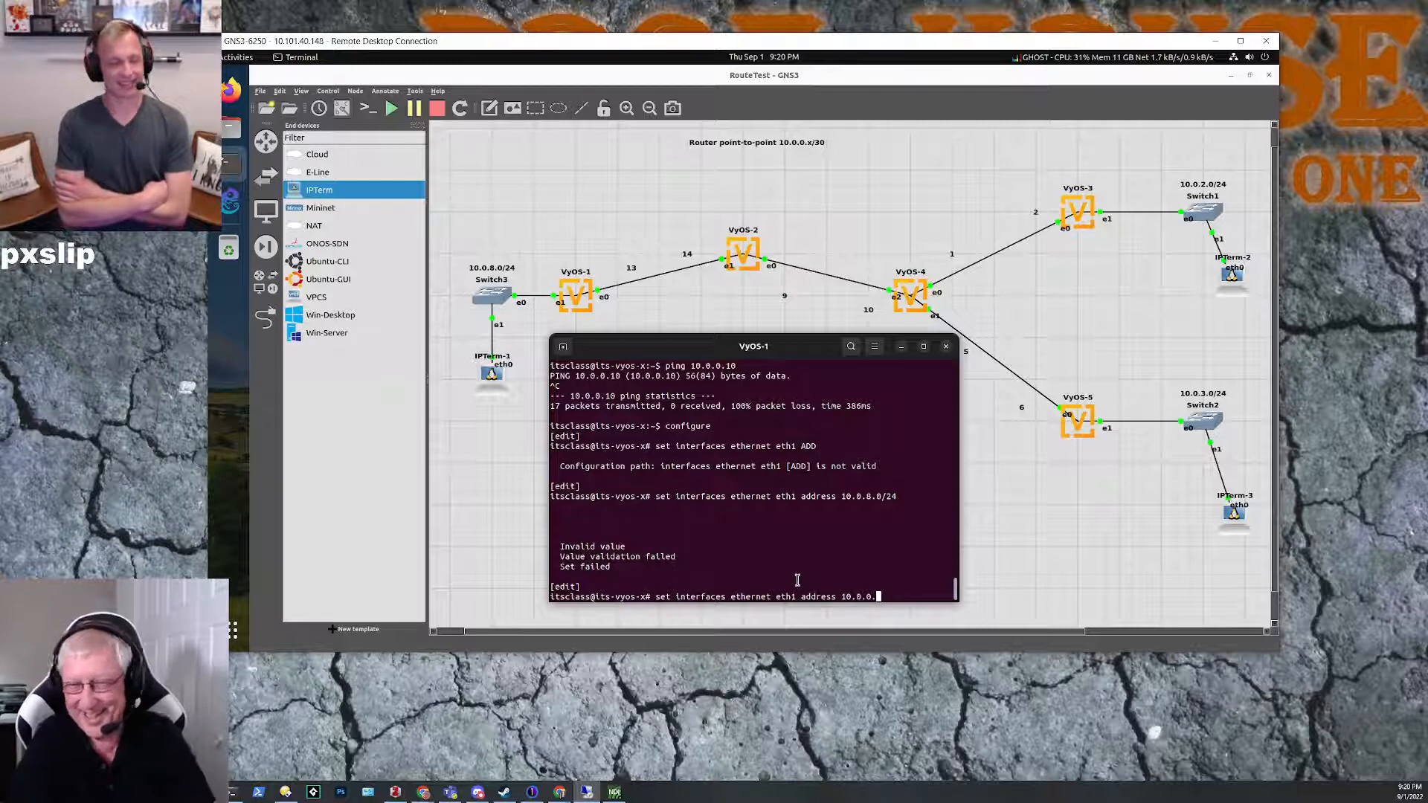
pyautogui.write('254/')
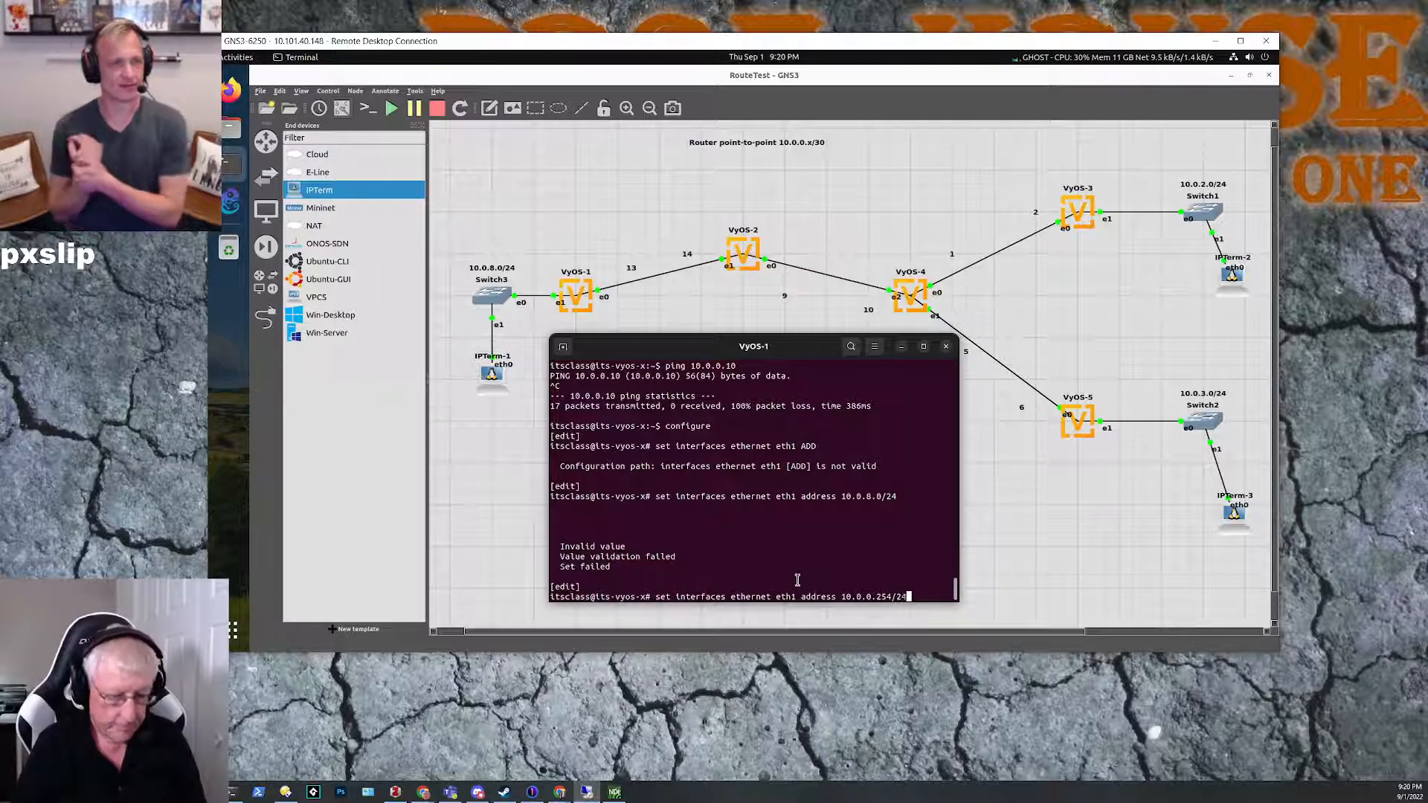
pyautogui.write('24')
pyautogui.press('Return')
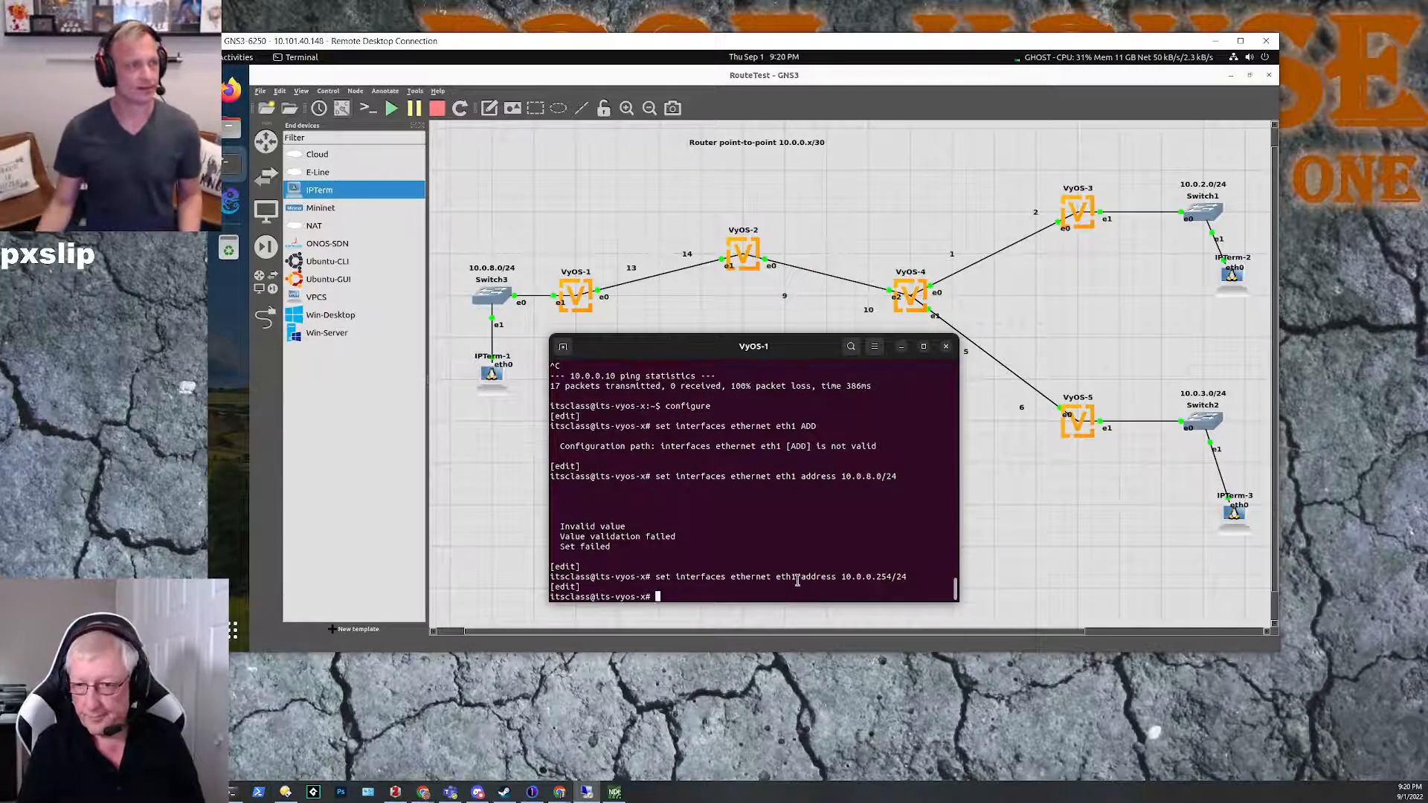
# Step: Commit the eth1 address configuration on VyOS-1
pyautogui.write('co0mm')
pyautogui.press('BackSpace')
pyautogui.write('mmit')
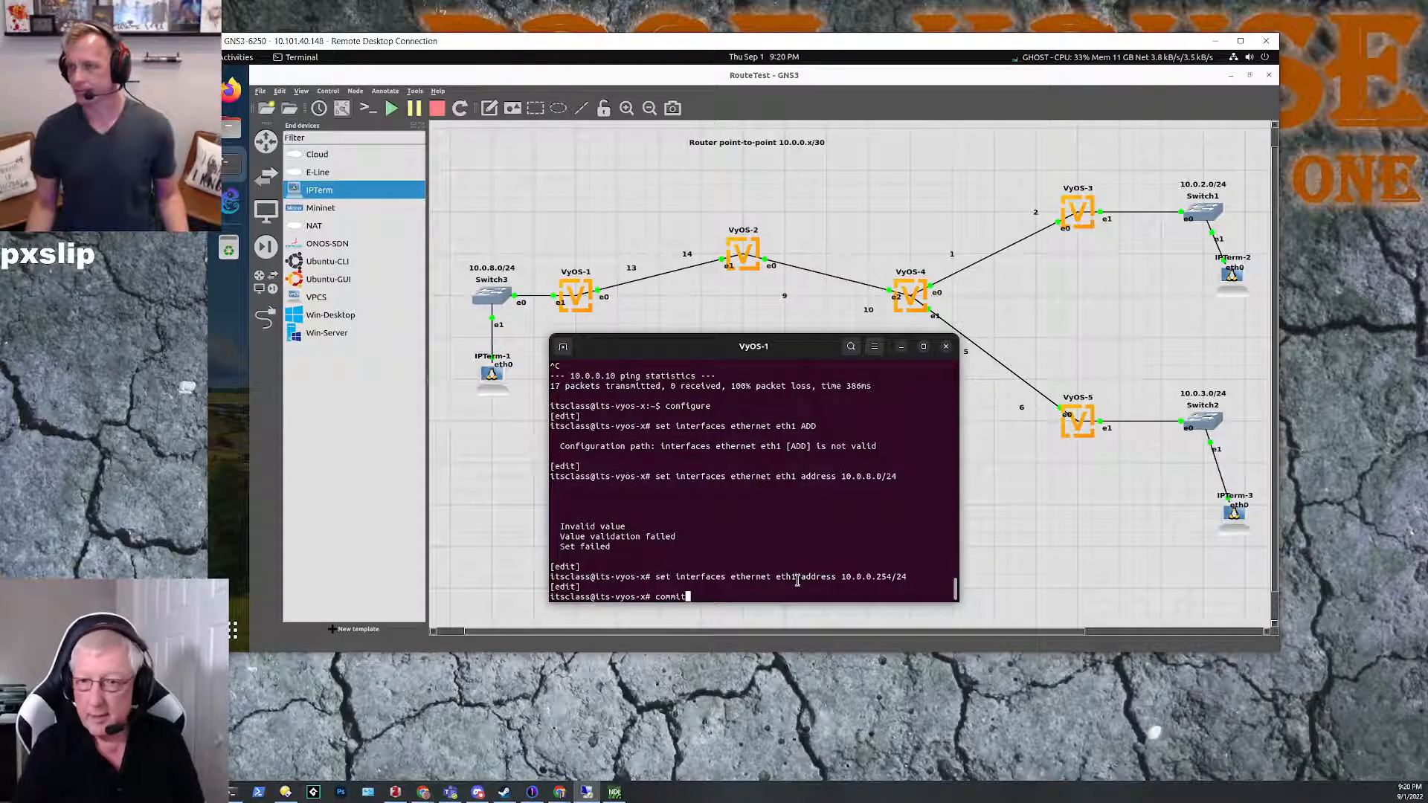
pyautogui.press('Return')
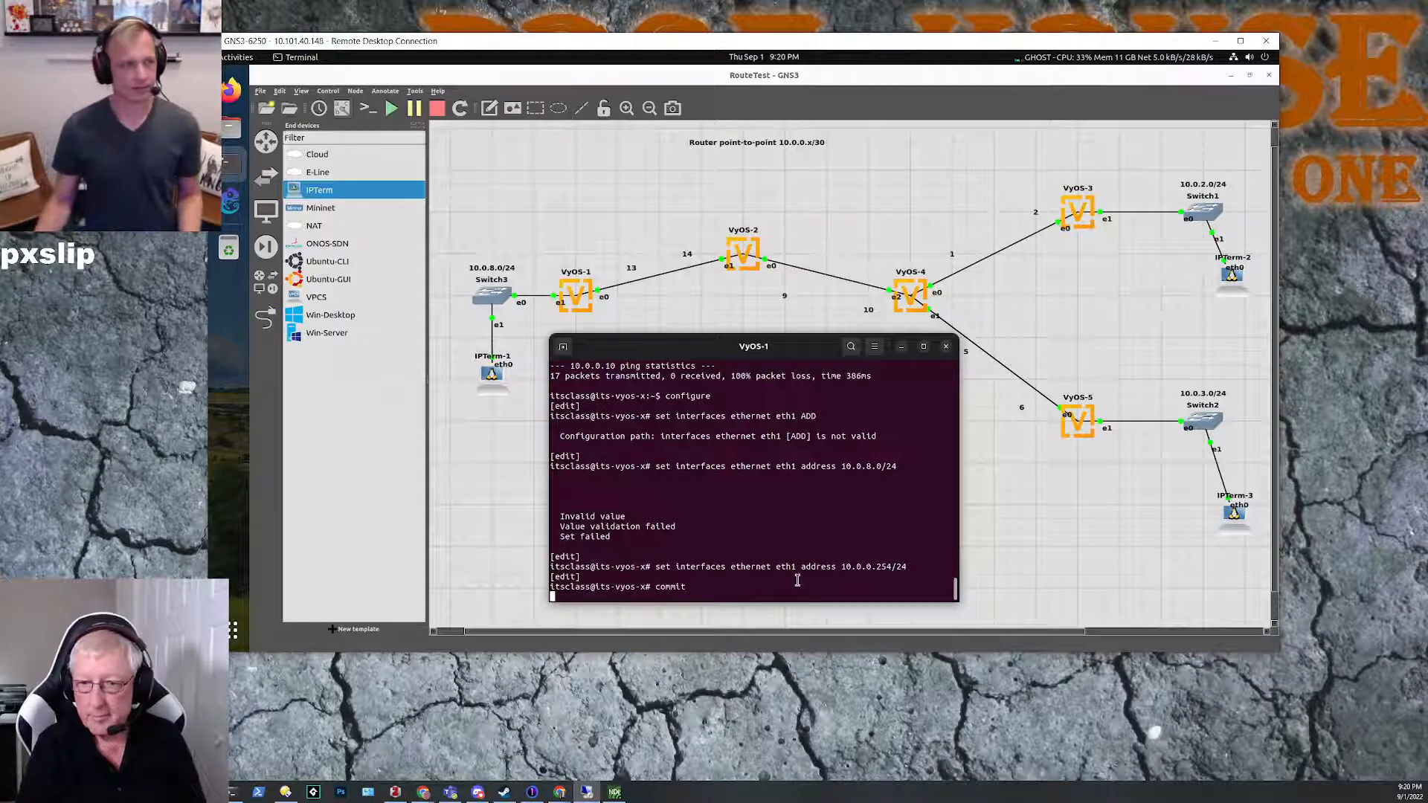
# Step: Show the interfaces from configuration mode on VyOS-1 to check the eth1 address
pyautogui.write('run s')
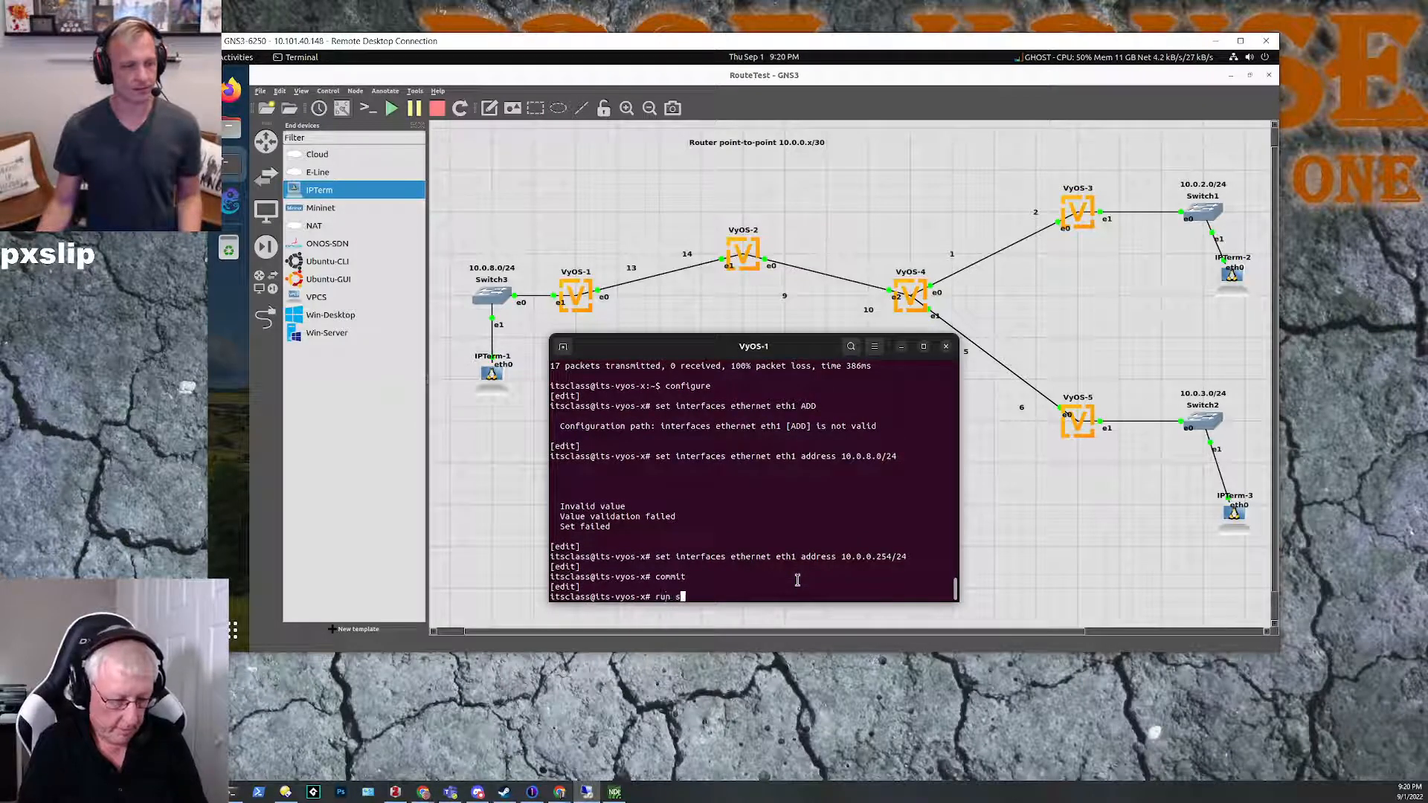
pyautogui.write('how interfaces')
pyautogui.press('Return')
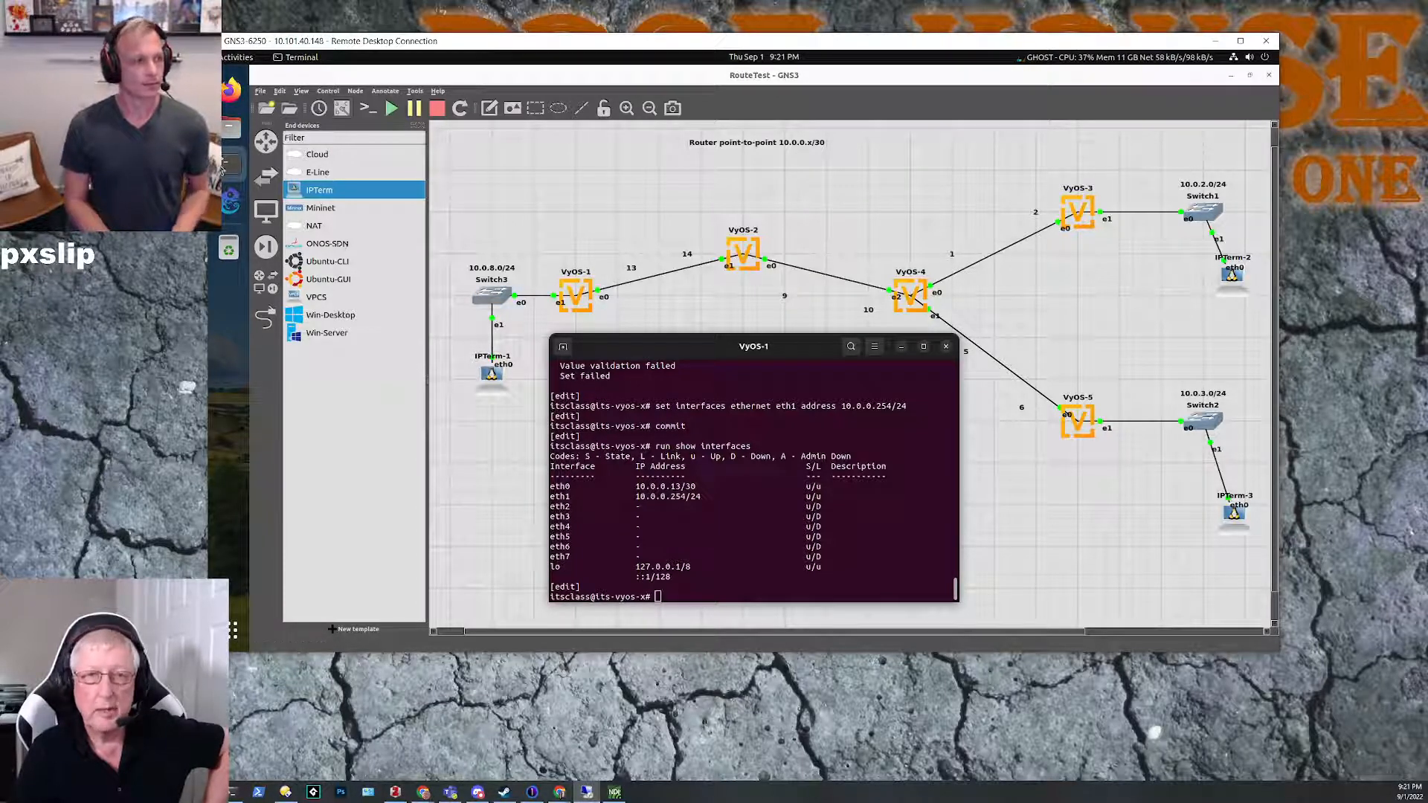
# Step: Bring up the IPTerm-1 console, minimize the VyOS-1 console, and move IPTerm-1's window clear of the VyOS-1 side of the topology
pyautogui.click(223, 167)
pyautogui.scroll(-2, 334, 461)
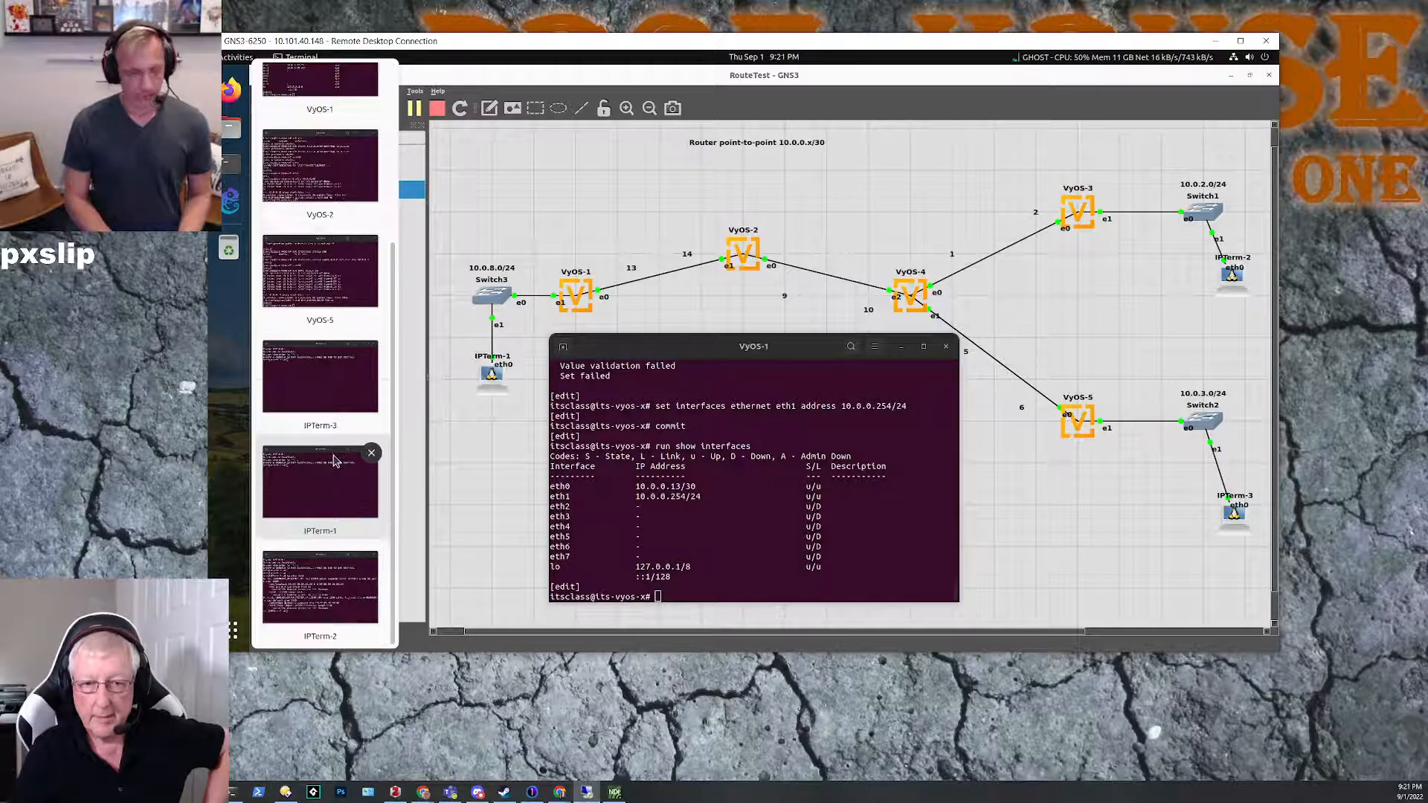
pyautogui.click(324, 495)
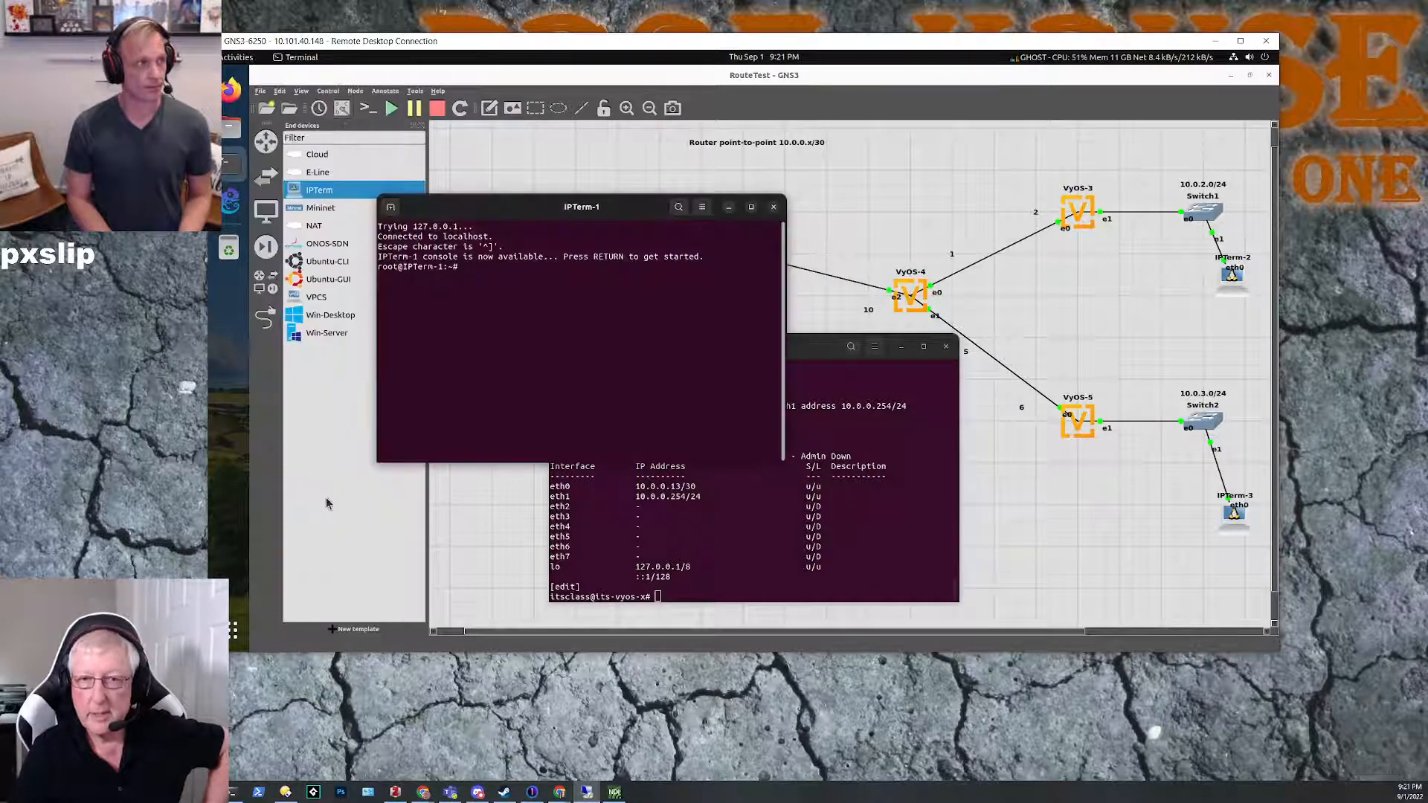
pyautogui.click(815, 354)
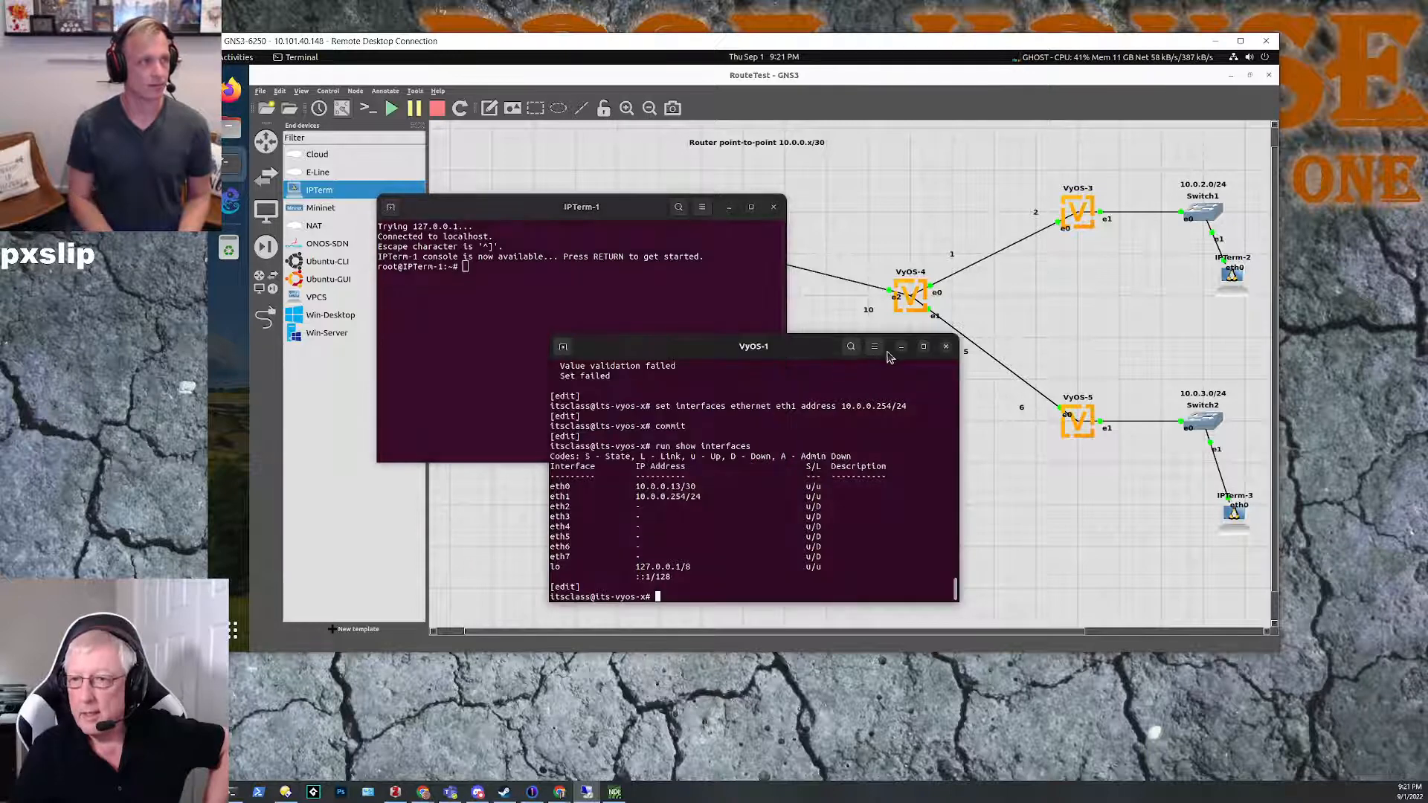
pyautogui.click(900, 350)
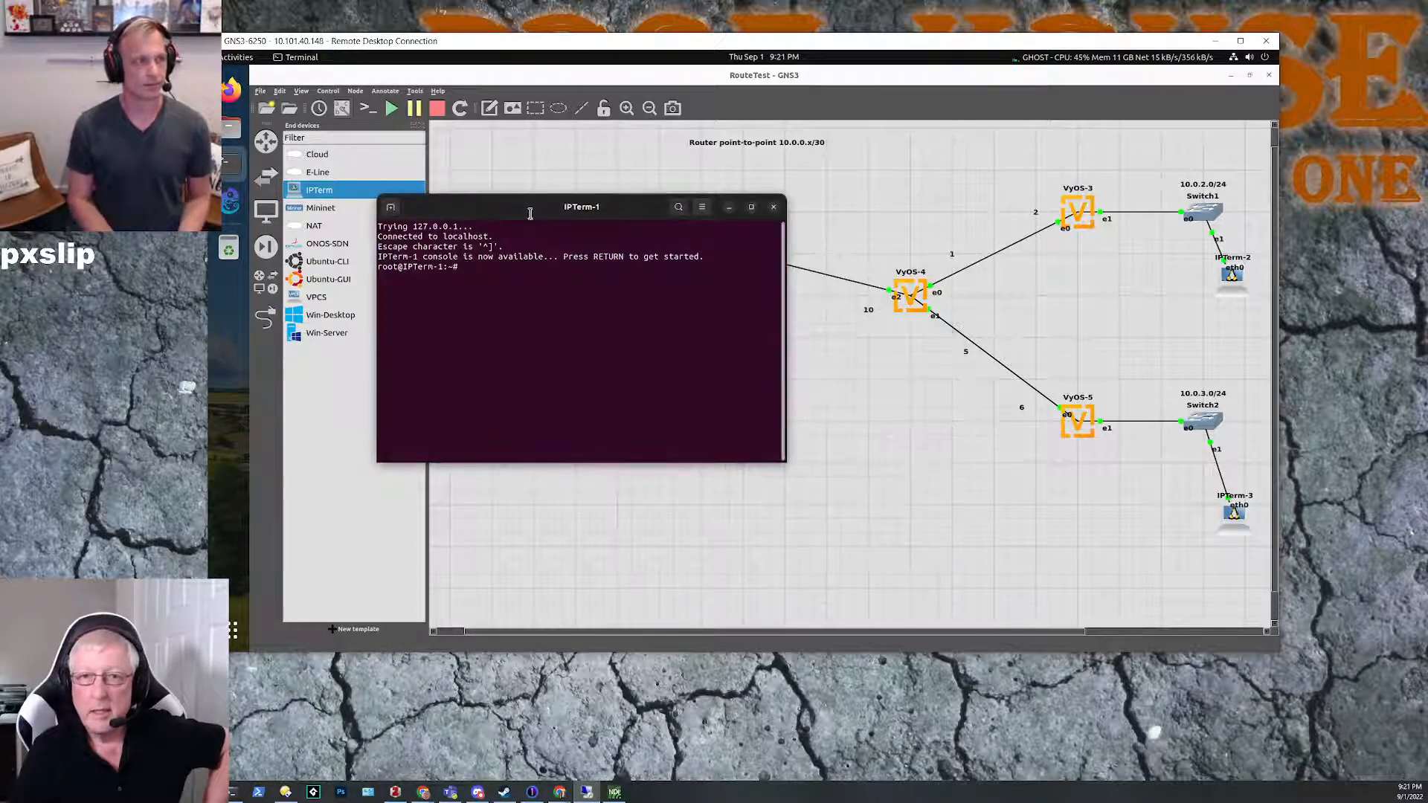
pyautogui.moveTo(504, 213); pyautogui.dragTo(741, 334)
pyautogui.press('Return')
pyautogui.press('Return')
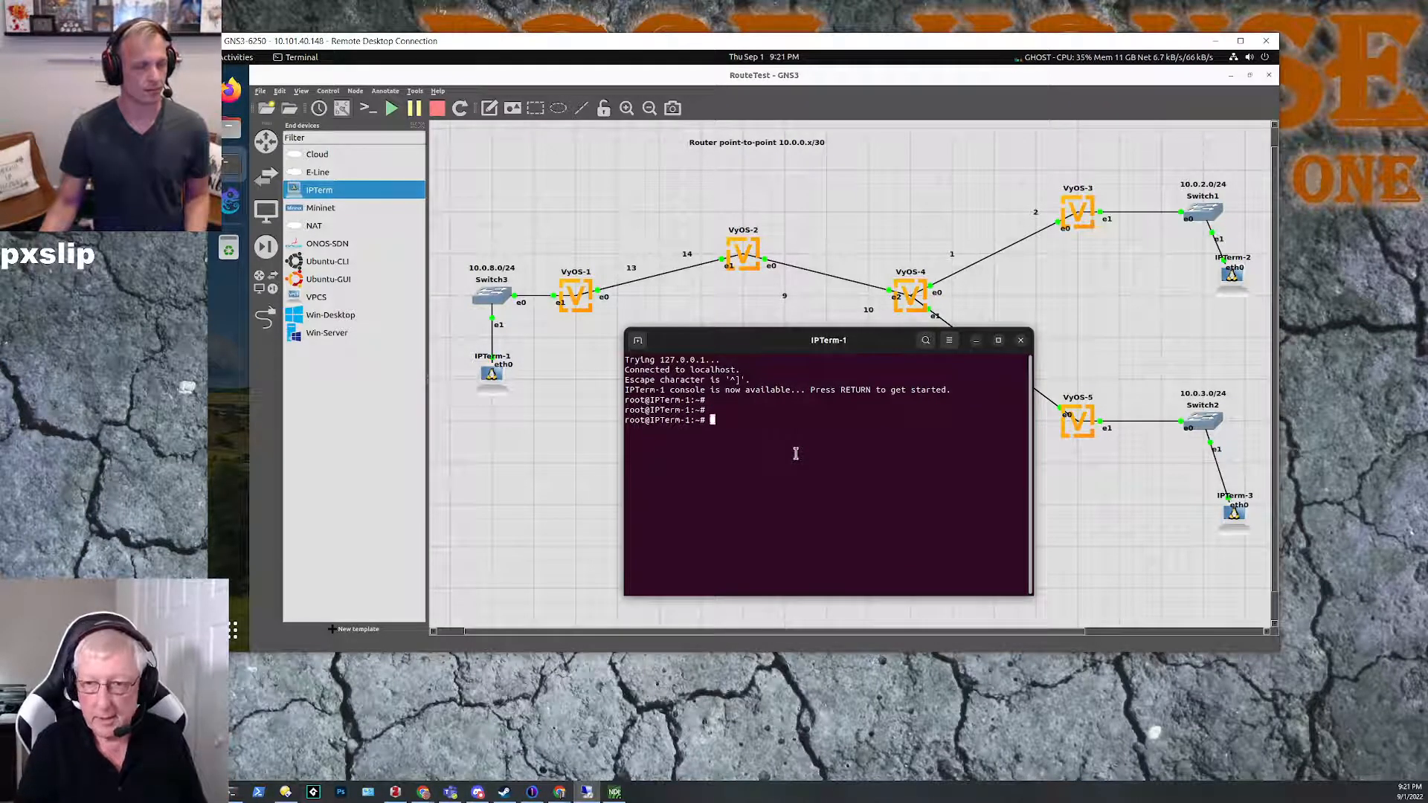
# Step: List the IP addresses of IPTerm-1's interfaces with ip addr list
pyautogui.write('ip ')
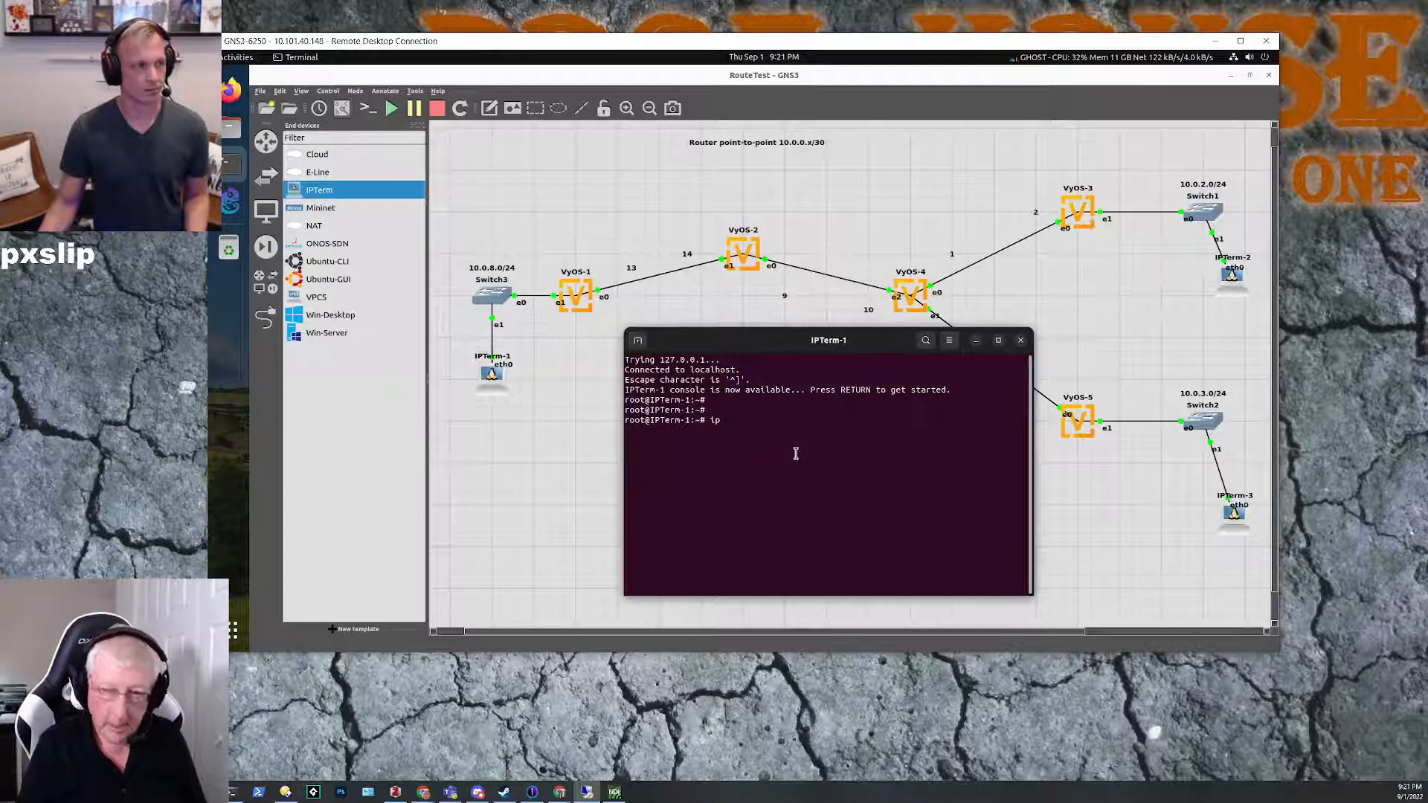
pyautogui.write('add')
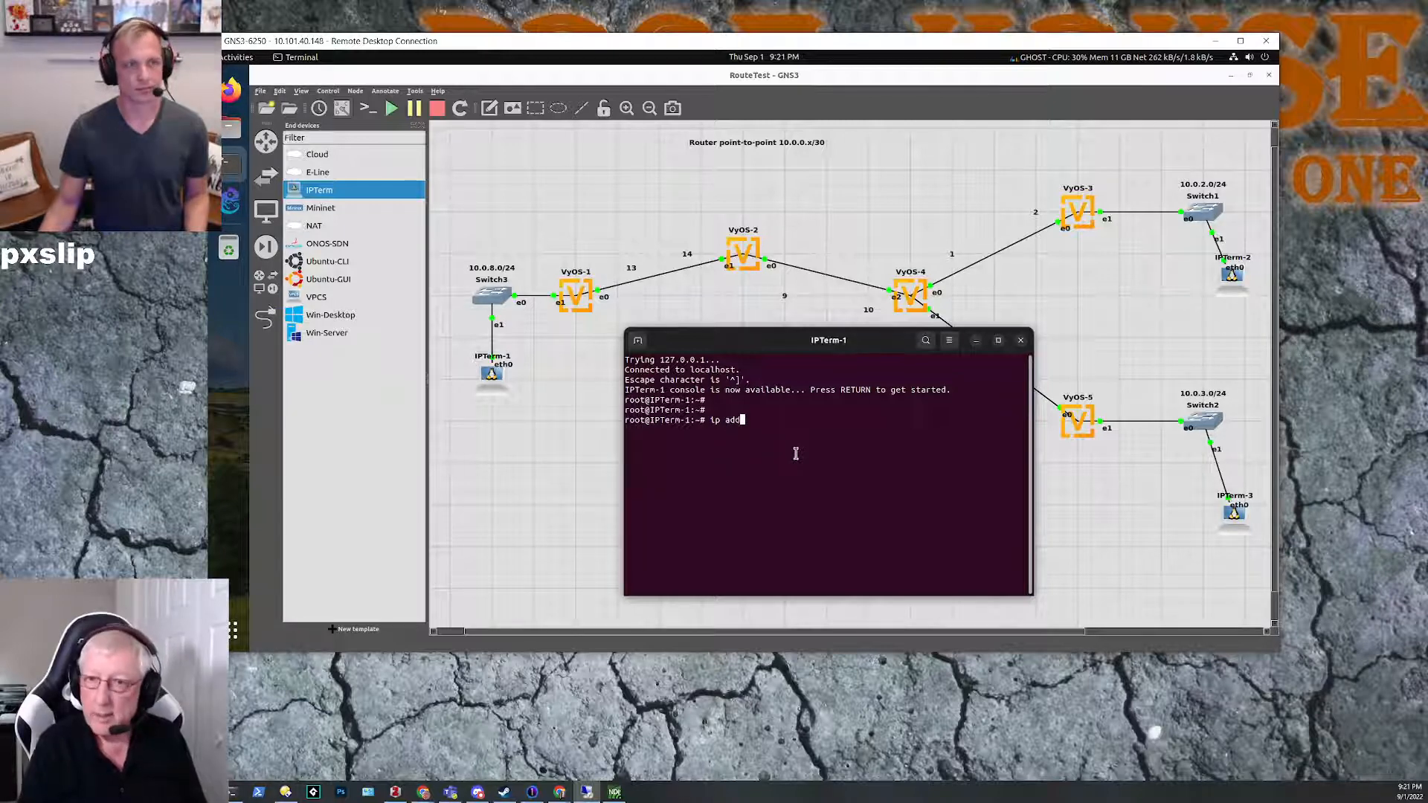
pyautogui.write('r list')
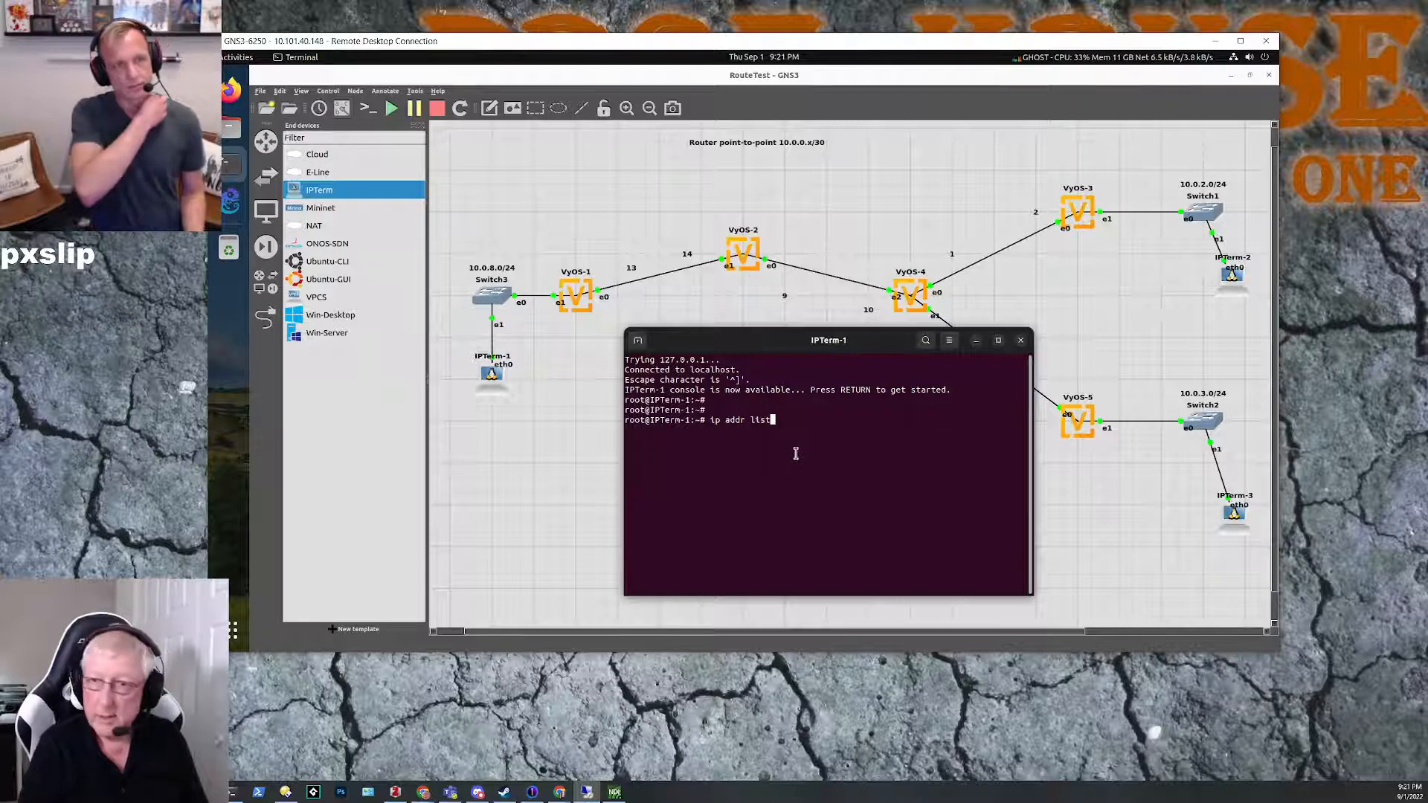
pyautogui.press('Return')
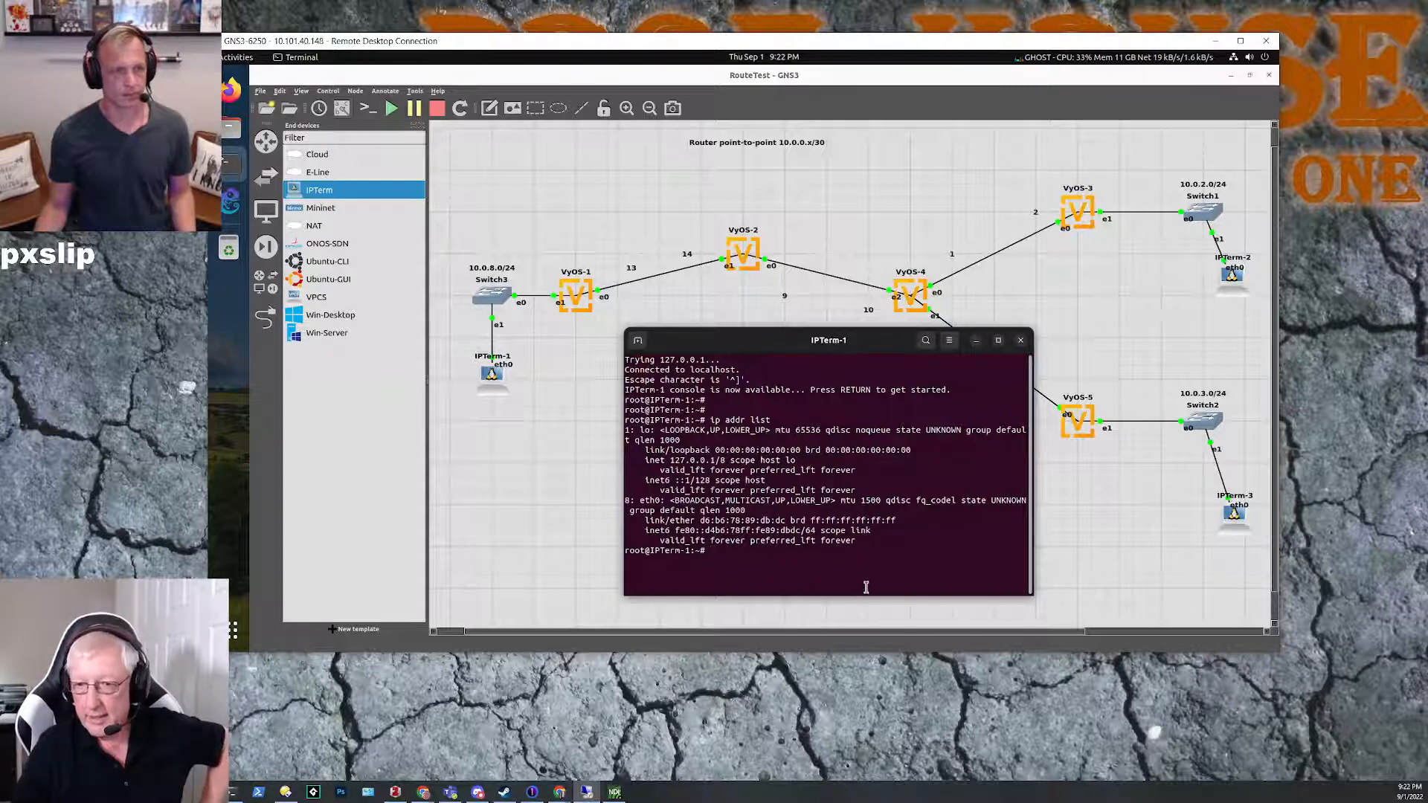
# Step: Try to open the manual page for the ip command on IPTerm-1
pyautogui.write('ma')
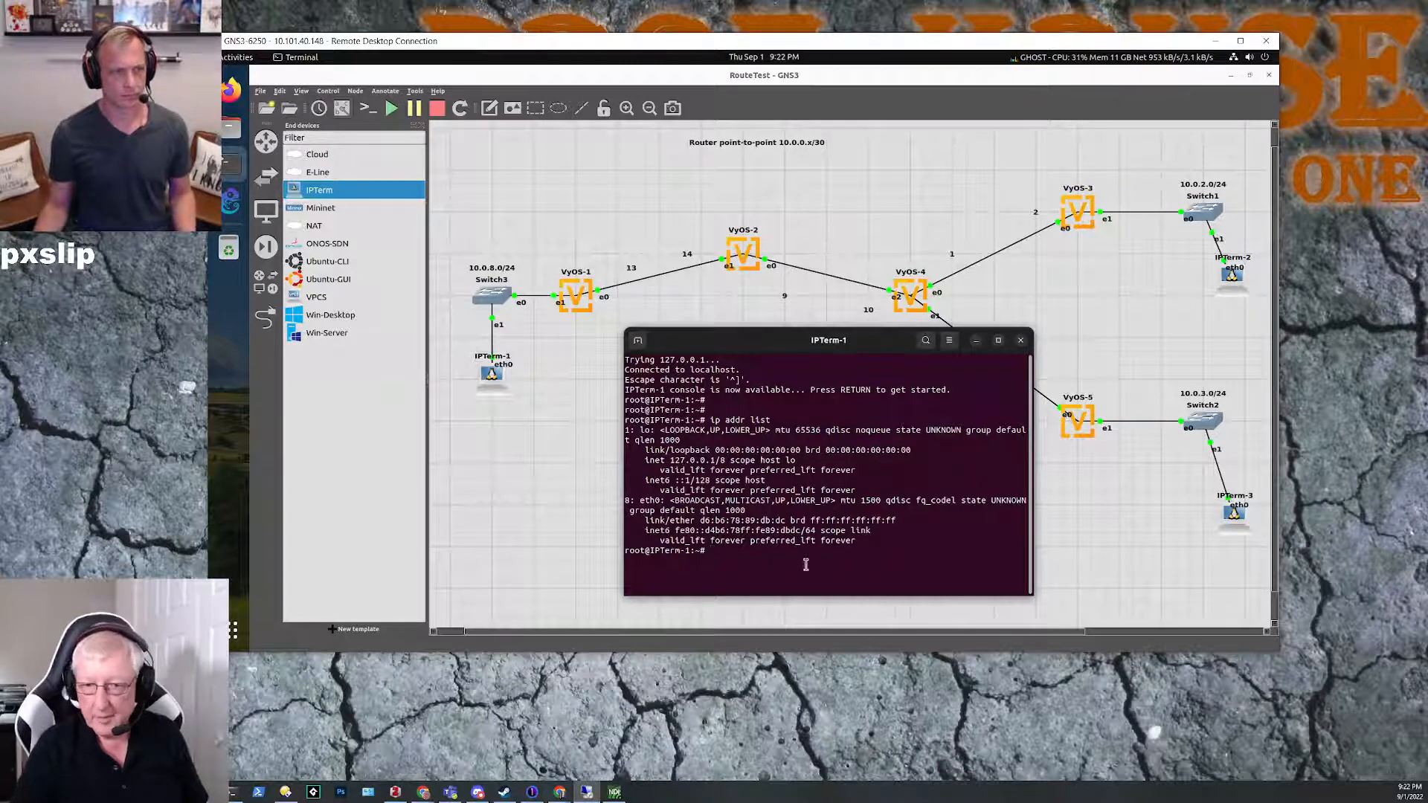
pyautogui.write('n ip')
pyautogui.press('Return')
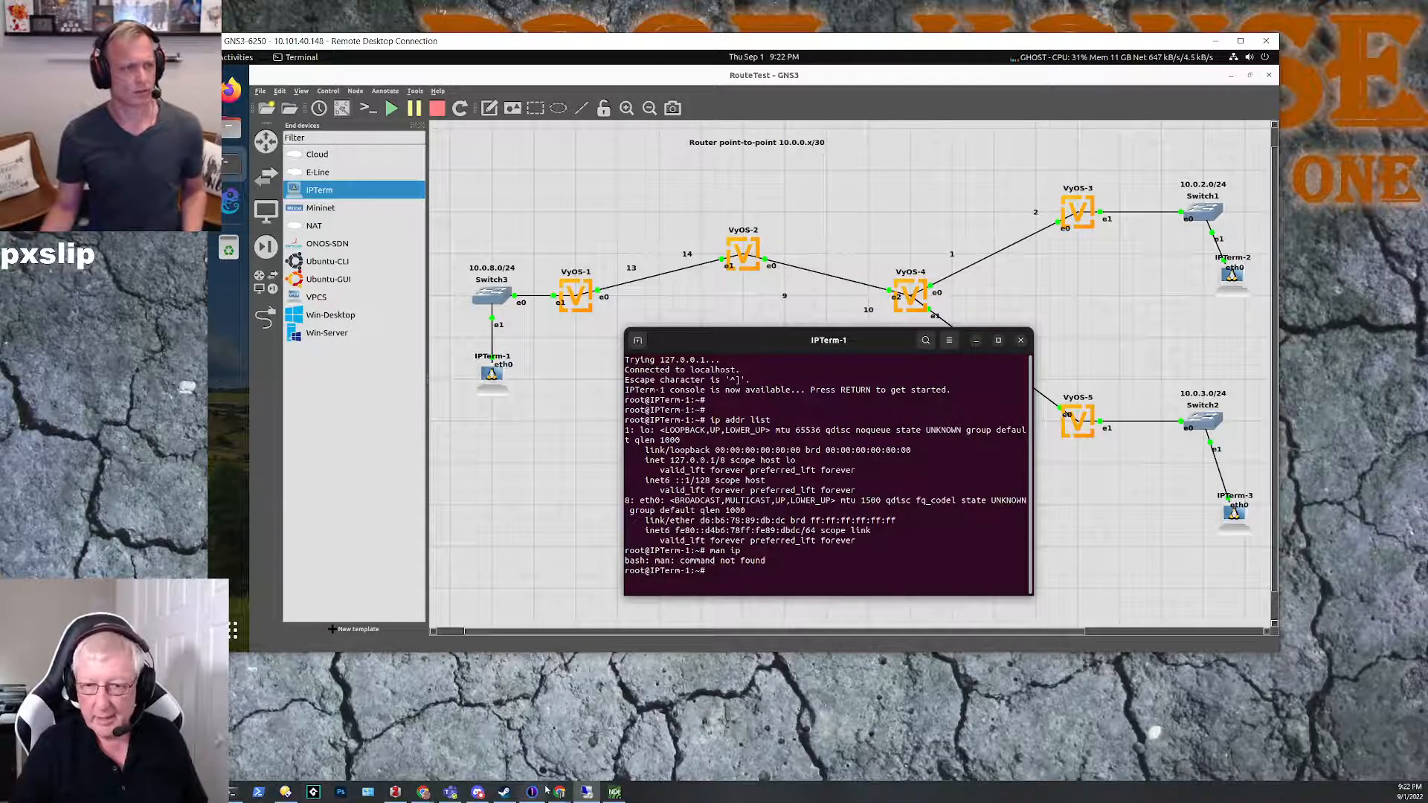
# Step: Switch to Chrome, search Google for "ip command linux", and open the Linuxize article "Linux ip Command with Examples"
pyautogui.moveTo(558, 793)
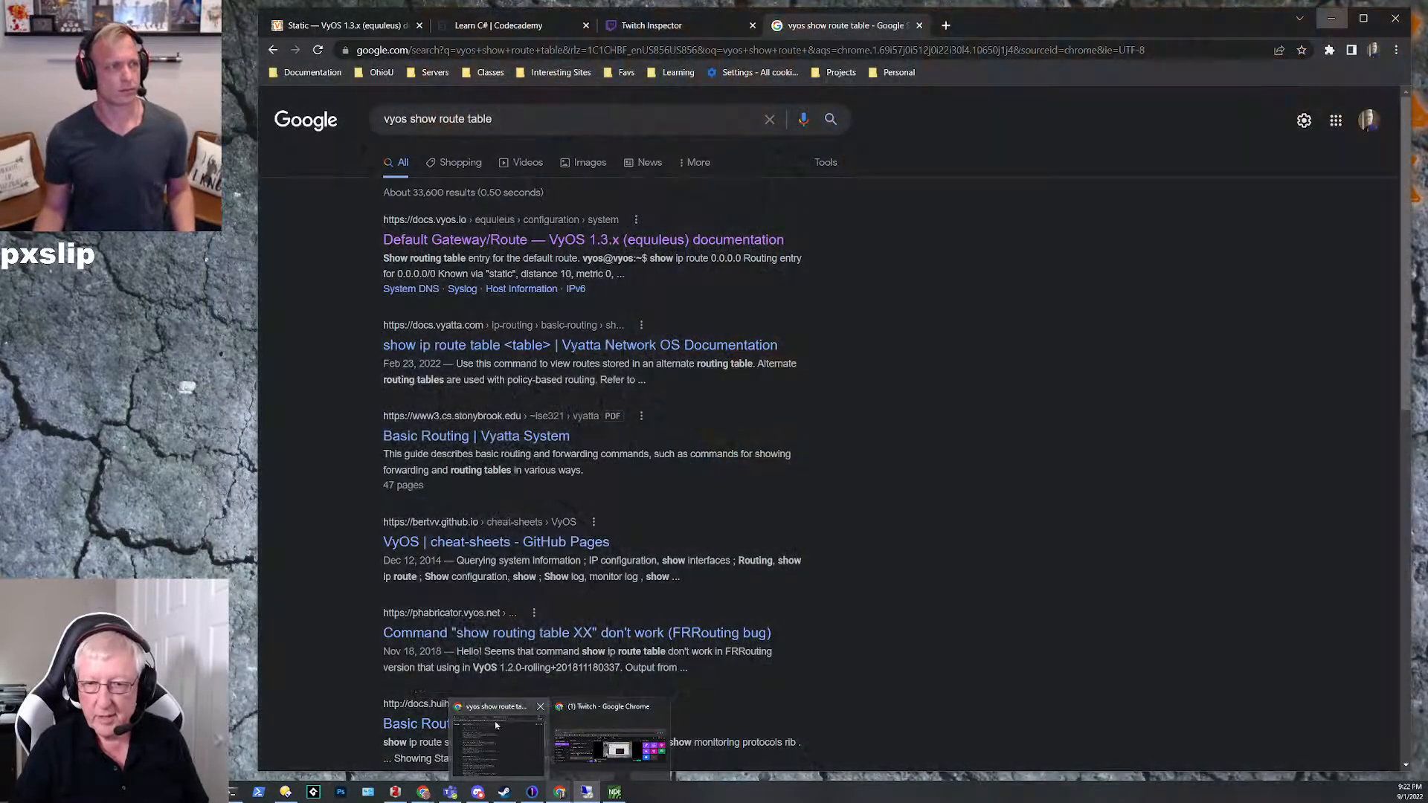
pyautogui.click(496, 725)
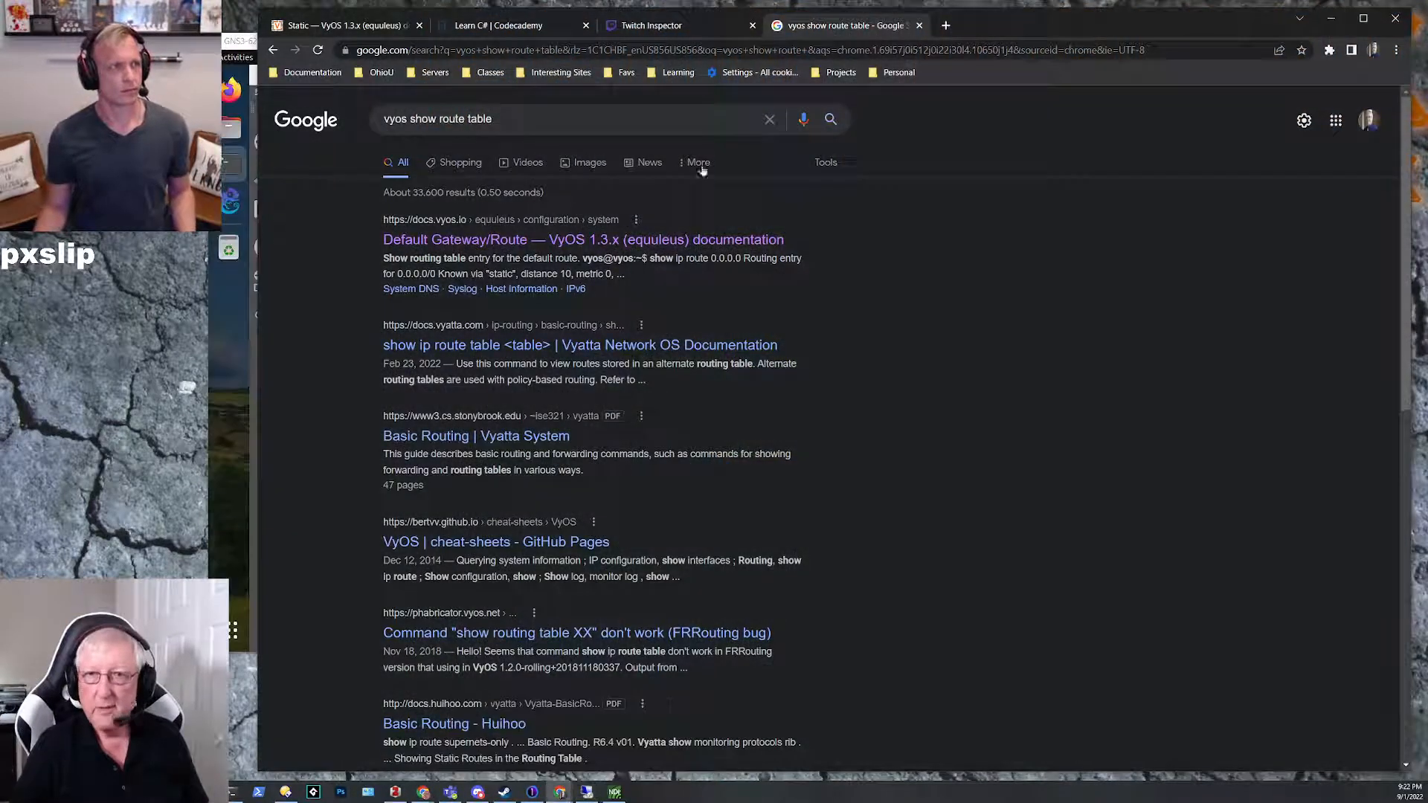
pyautogui.hotkey('ctrl', 'l')
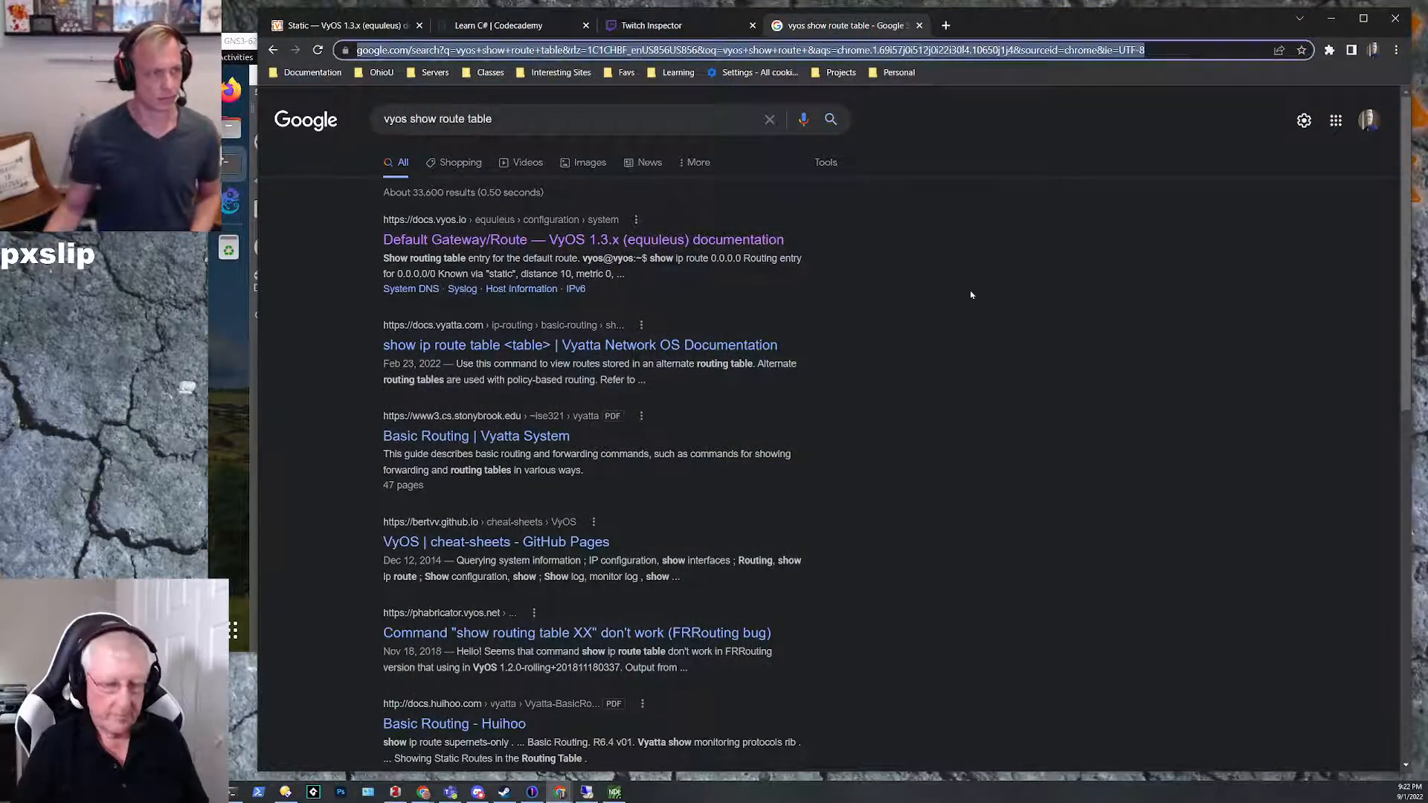
pyautogui.write('ip ')
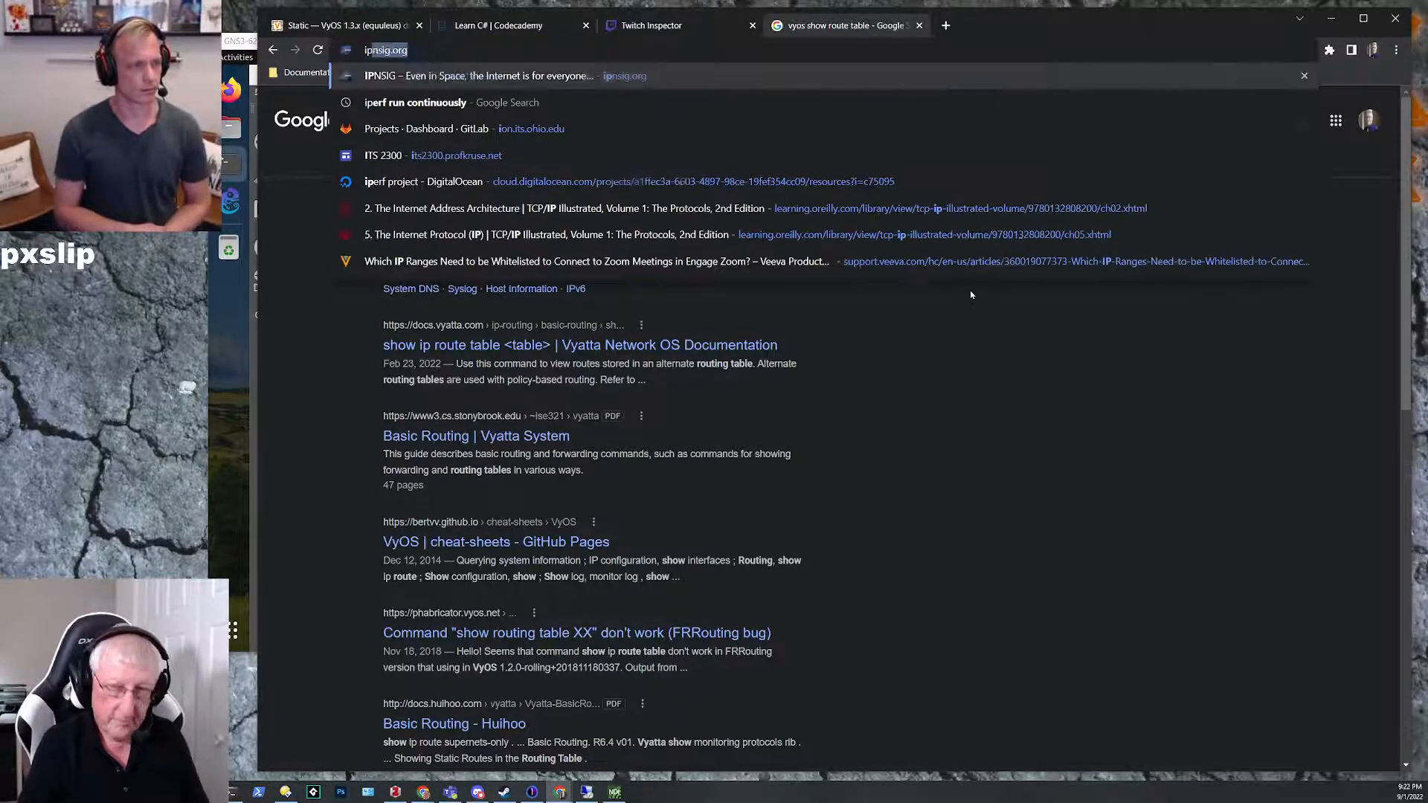
pyautogui.write('command')
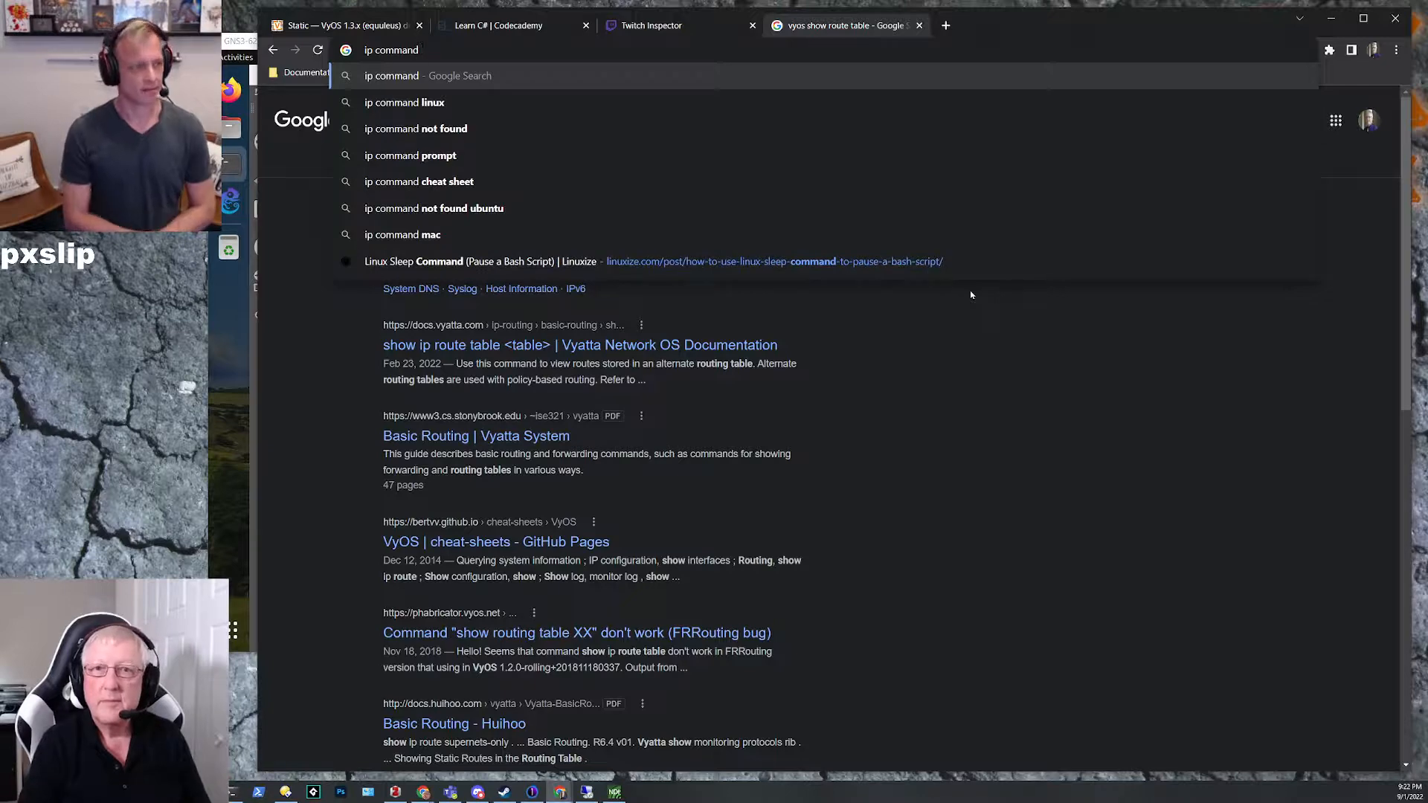
pyautogui.click(415, 110)
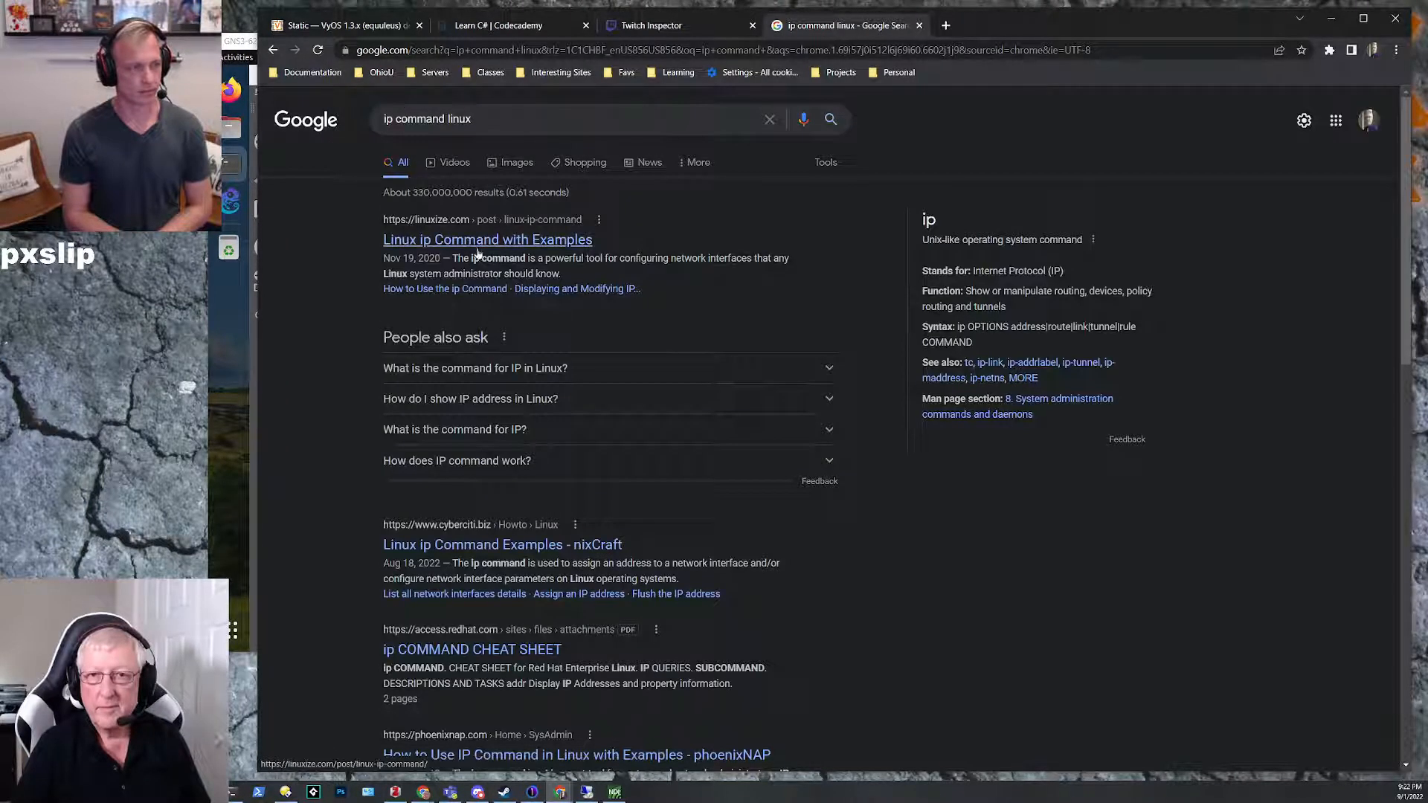
pyautogui.click(476, 250)
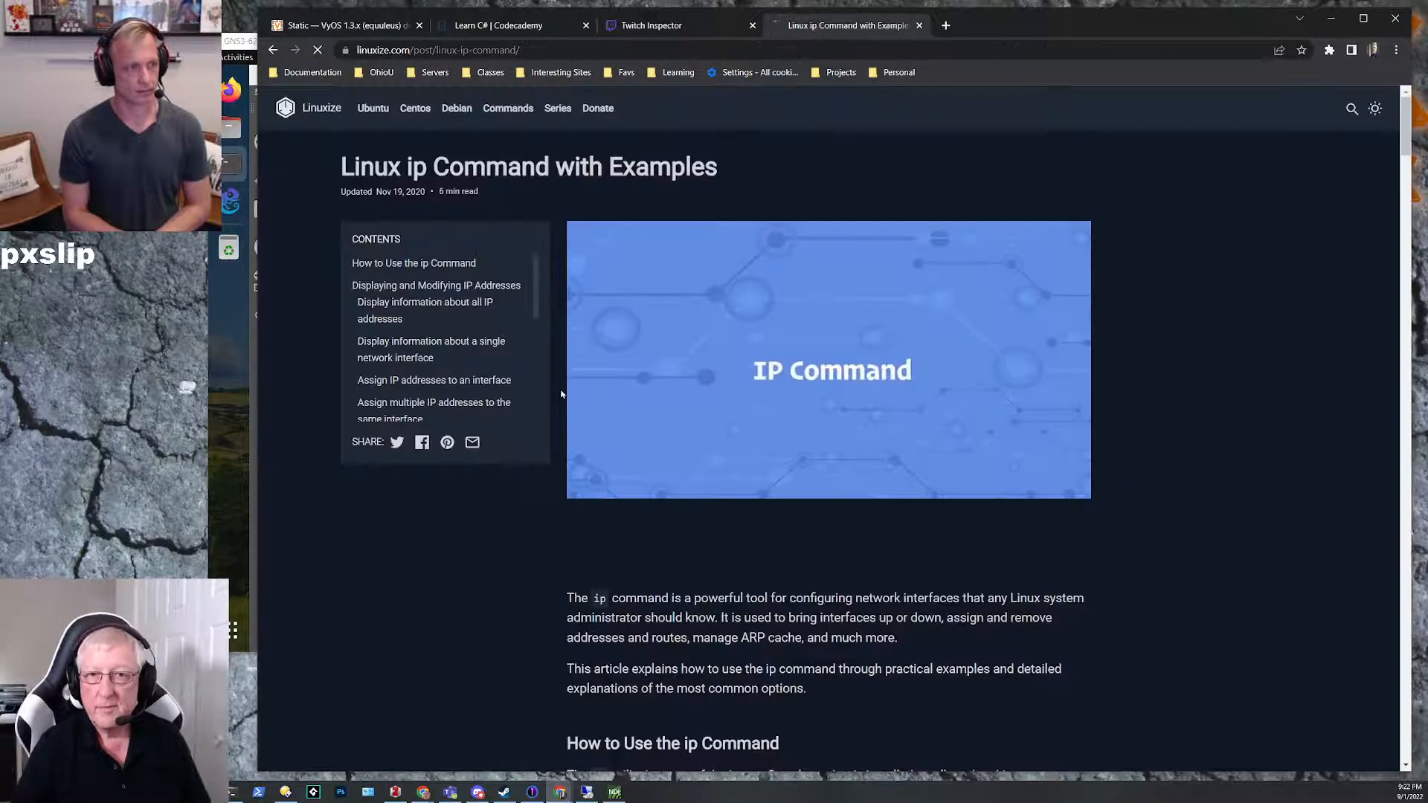
# Step: Read the article's ip command syntax and its section on displaying and modifying IP addresses
pyautogui.scroll(-3, 641, 393)
pyautogui.scroll(-5, 644, 393)
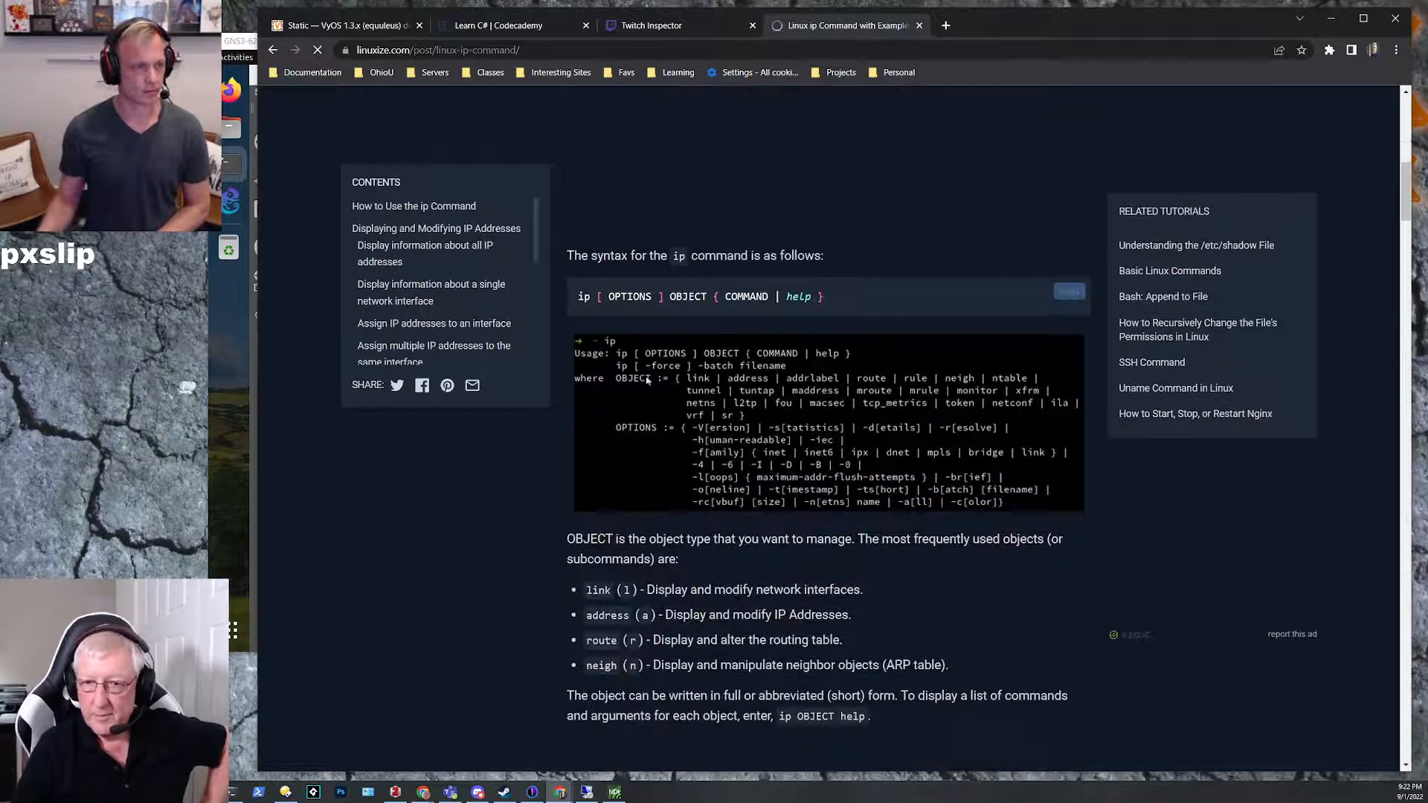
pyautogui.scroll(-1, 557, 489)
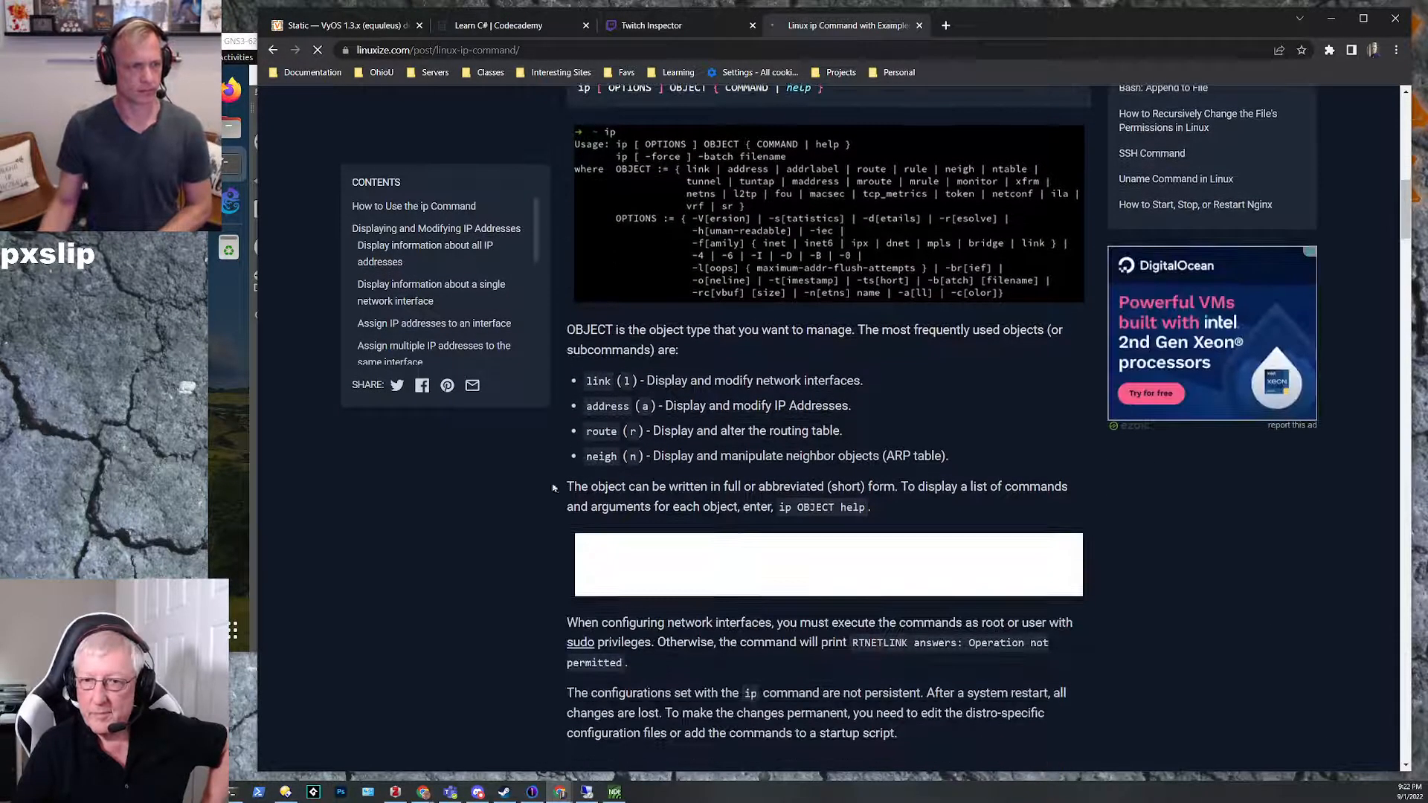
pyautogui.scroll(1, 528, 500)
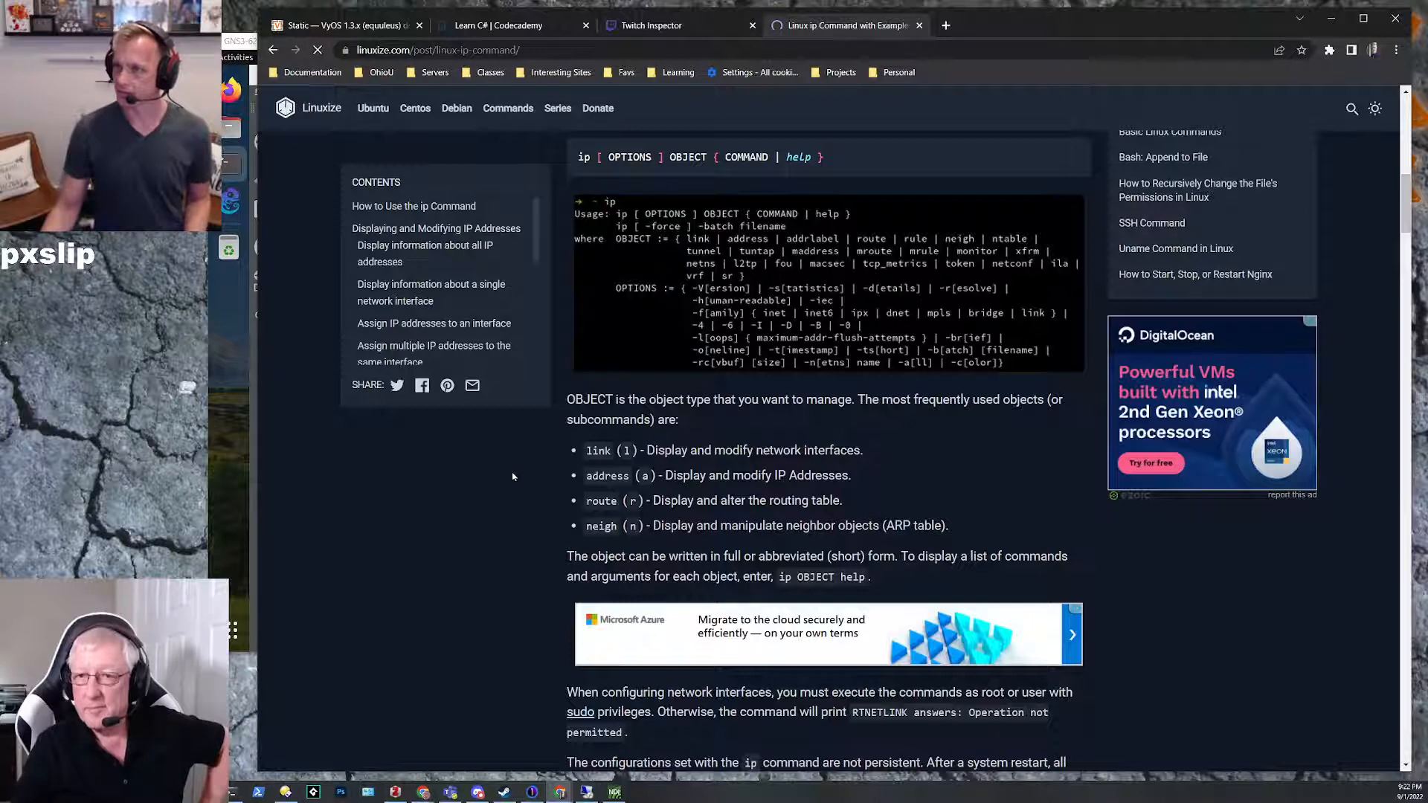
pyautogui.scroll(-2, 512, 477)
pyautogui.scroll(-3, 512, 477)
pyautogui.scroll(-3, 512, 477)
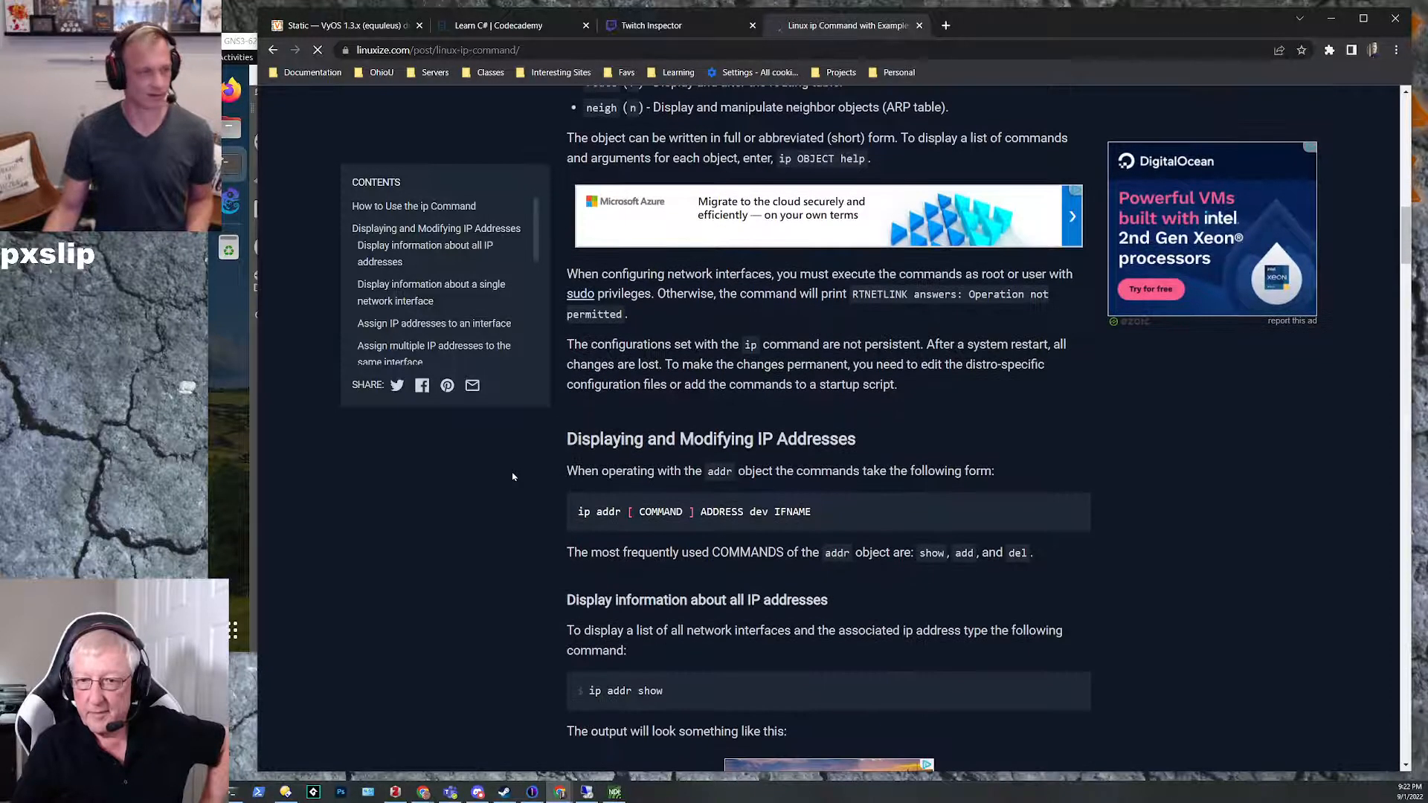
pyautogui.scroll(-1, 512, 476)
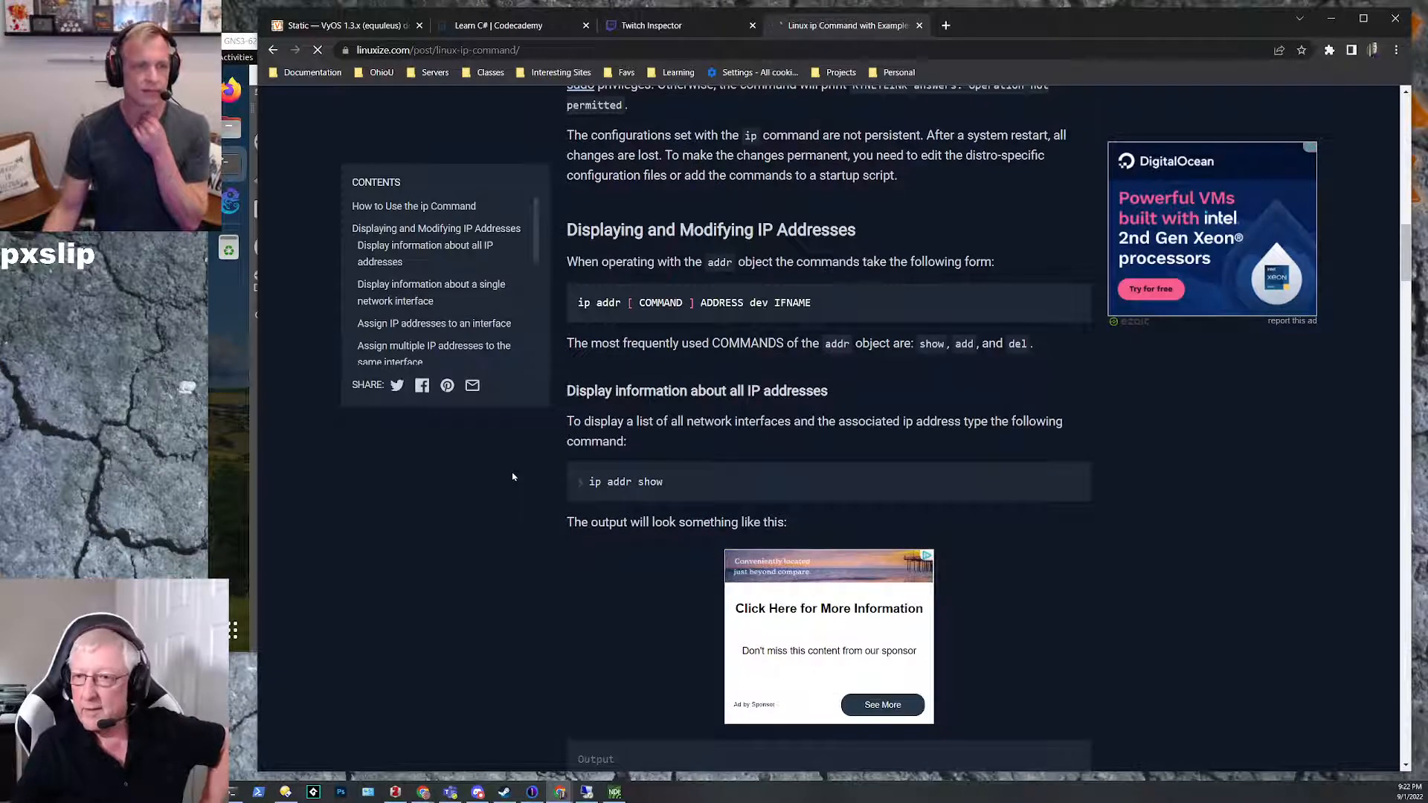
pyautogui.scroll(1, 513, 477)
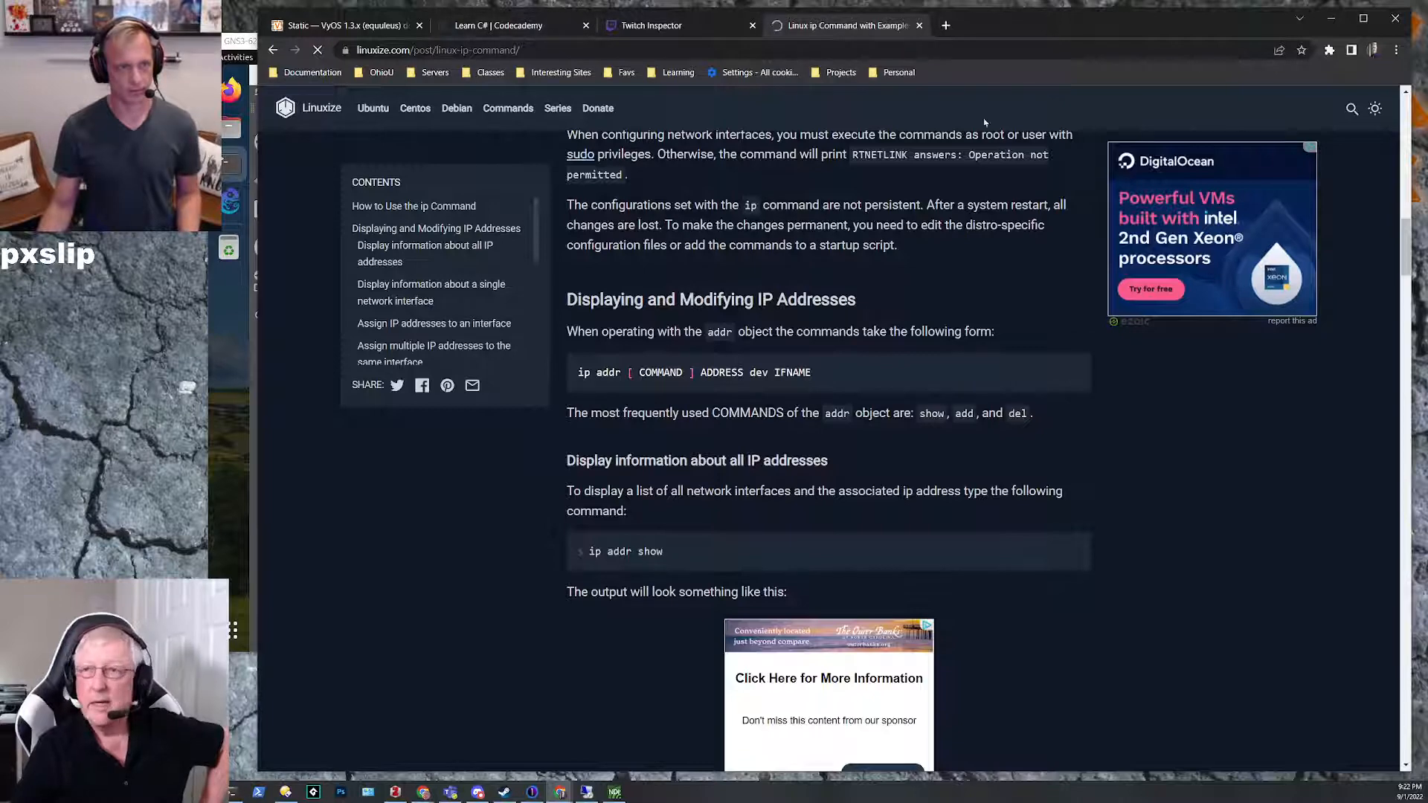
# Step: Return to the IPTerm-1 console in GNS3 and start entering an ip command
pyautogui.click(1331, 20)
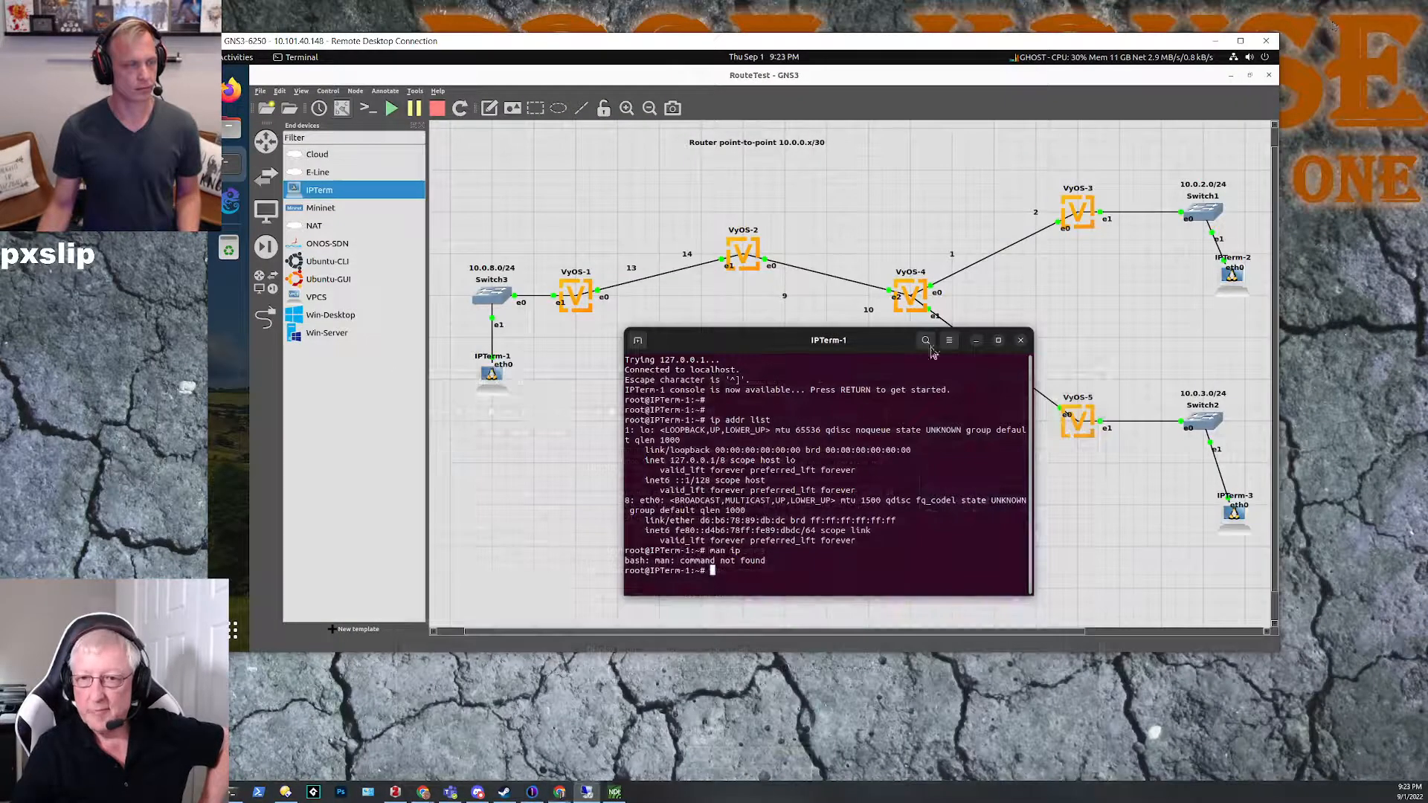
pyautogui.moveTo(749, 350); pyautogui.dragTo(757, 349)
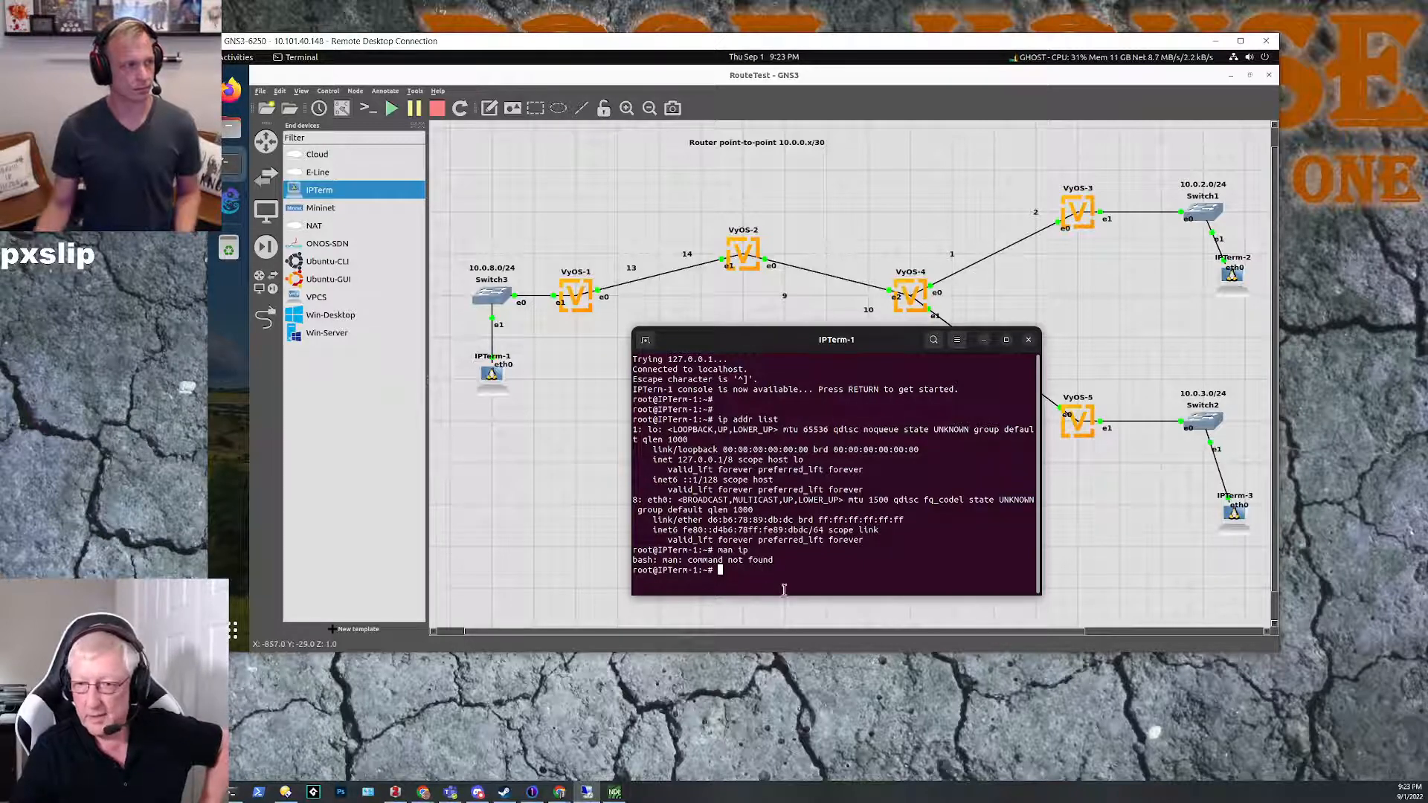
pyautogui.write('ip addr add 10.0.0.1')
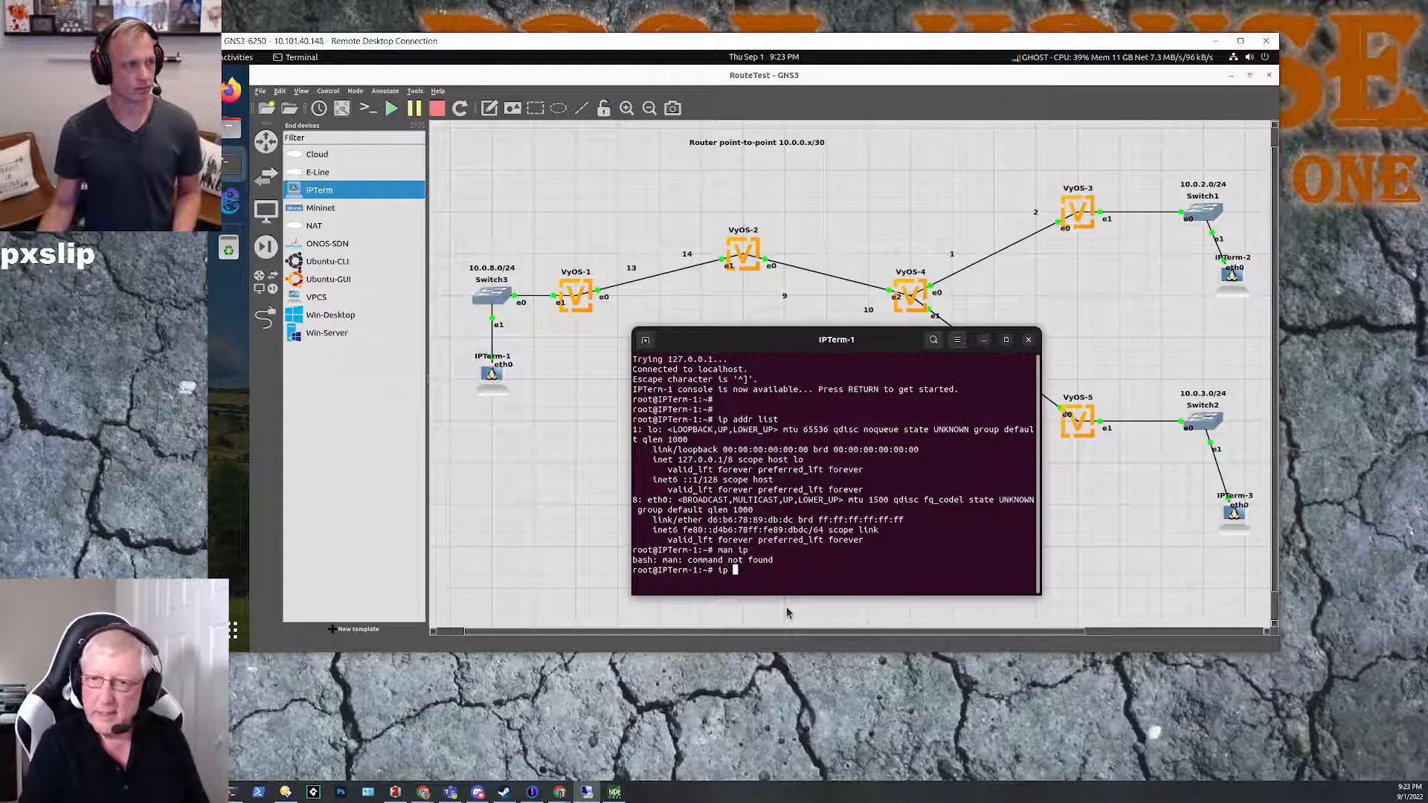
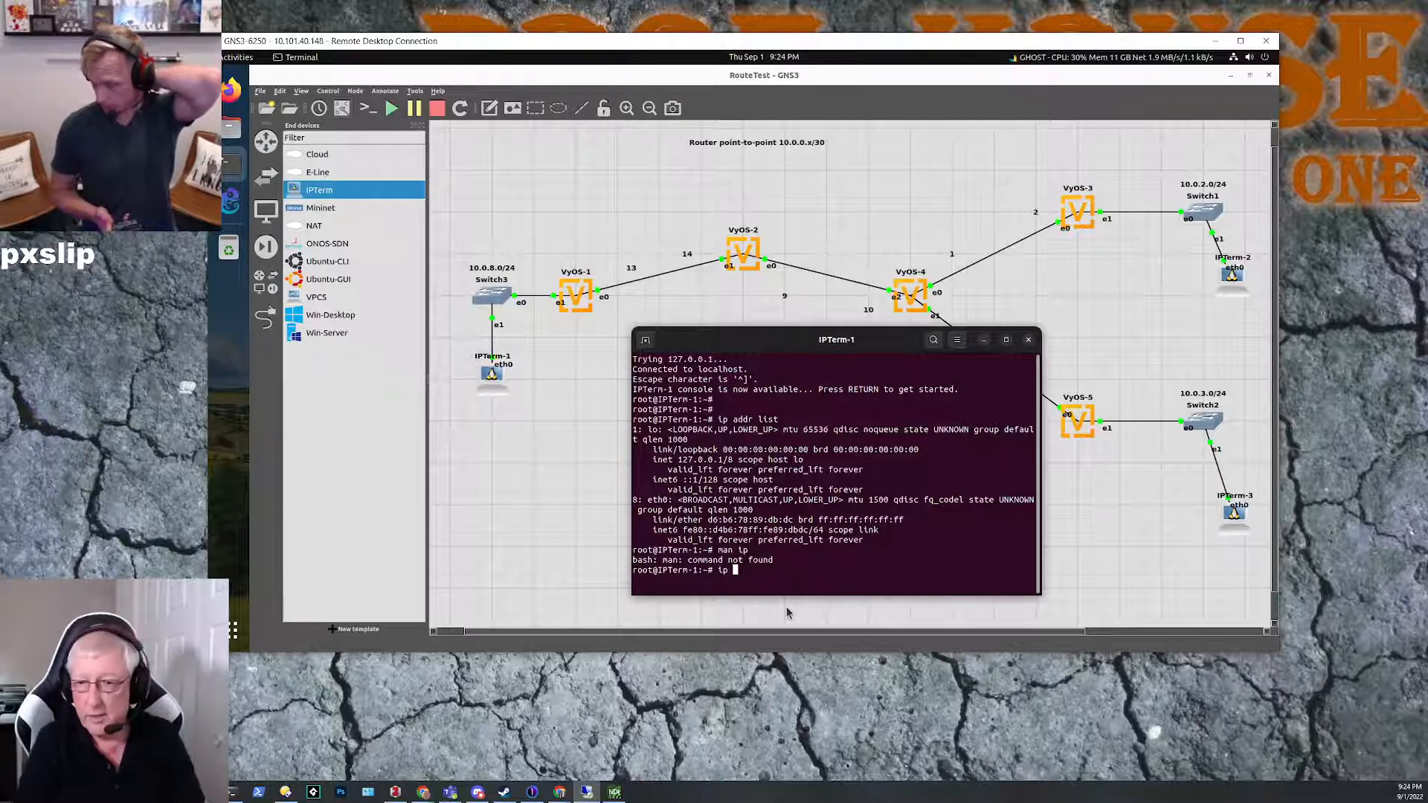
# Step: Assign the address 10.0.8.1/24 to eth0 on IPTerm-1 with the ip addr add command
pyautogui.write('addr add')
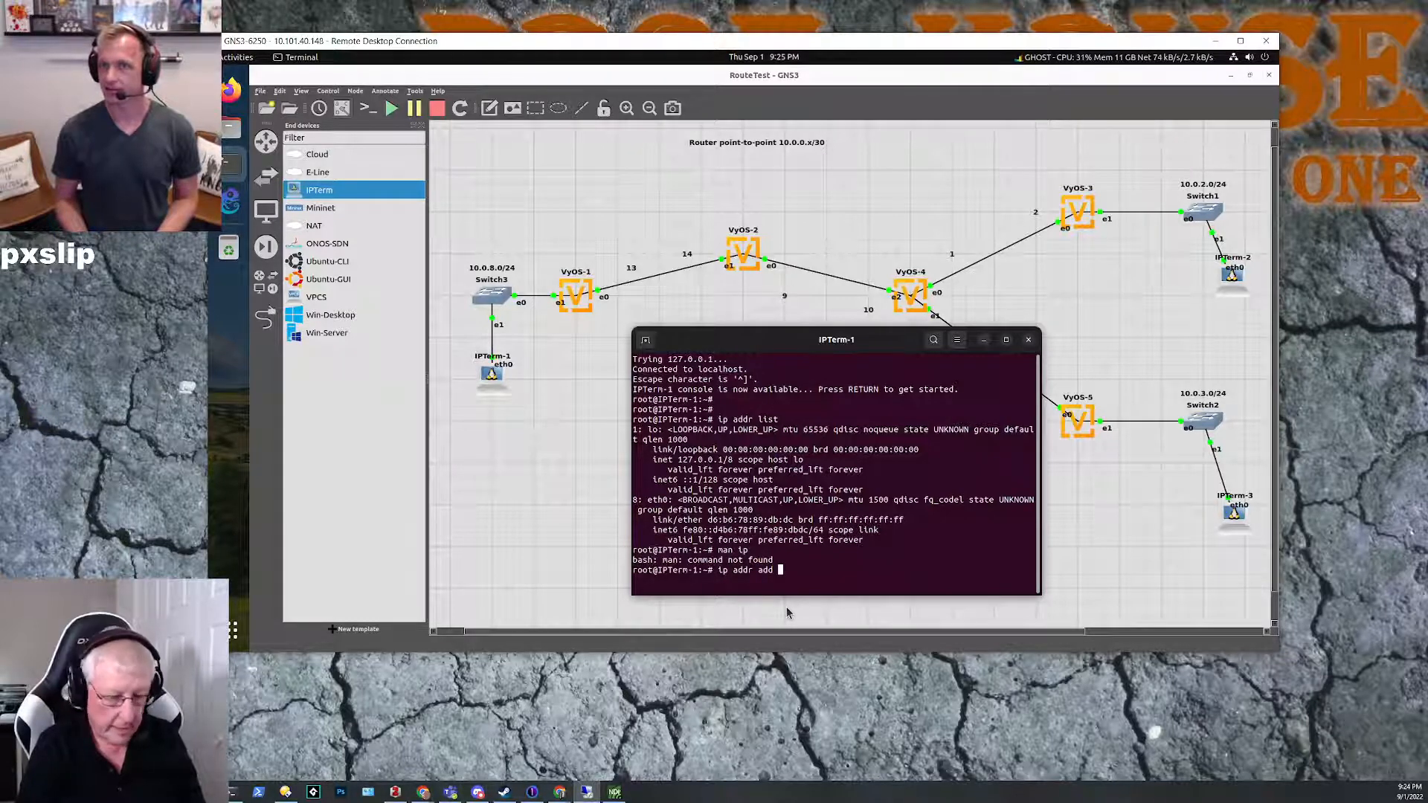
pyautogui.write('10.0.0')
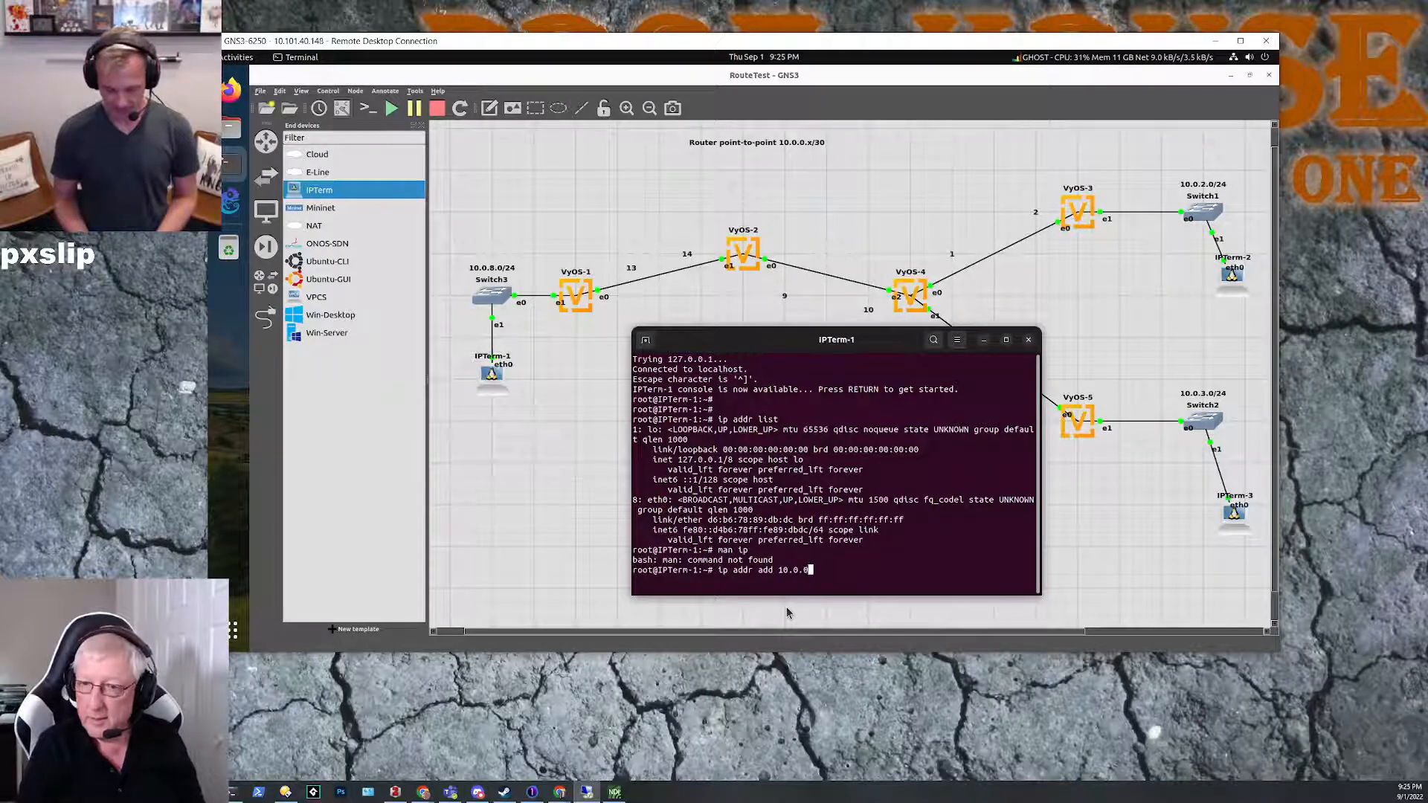
pyautogui.write('.1')
pyautogui.press('BackSpace')
pyautogui.press('BackSpace')
pyautogui.press('BackSpace')
pyautogui.write('8')
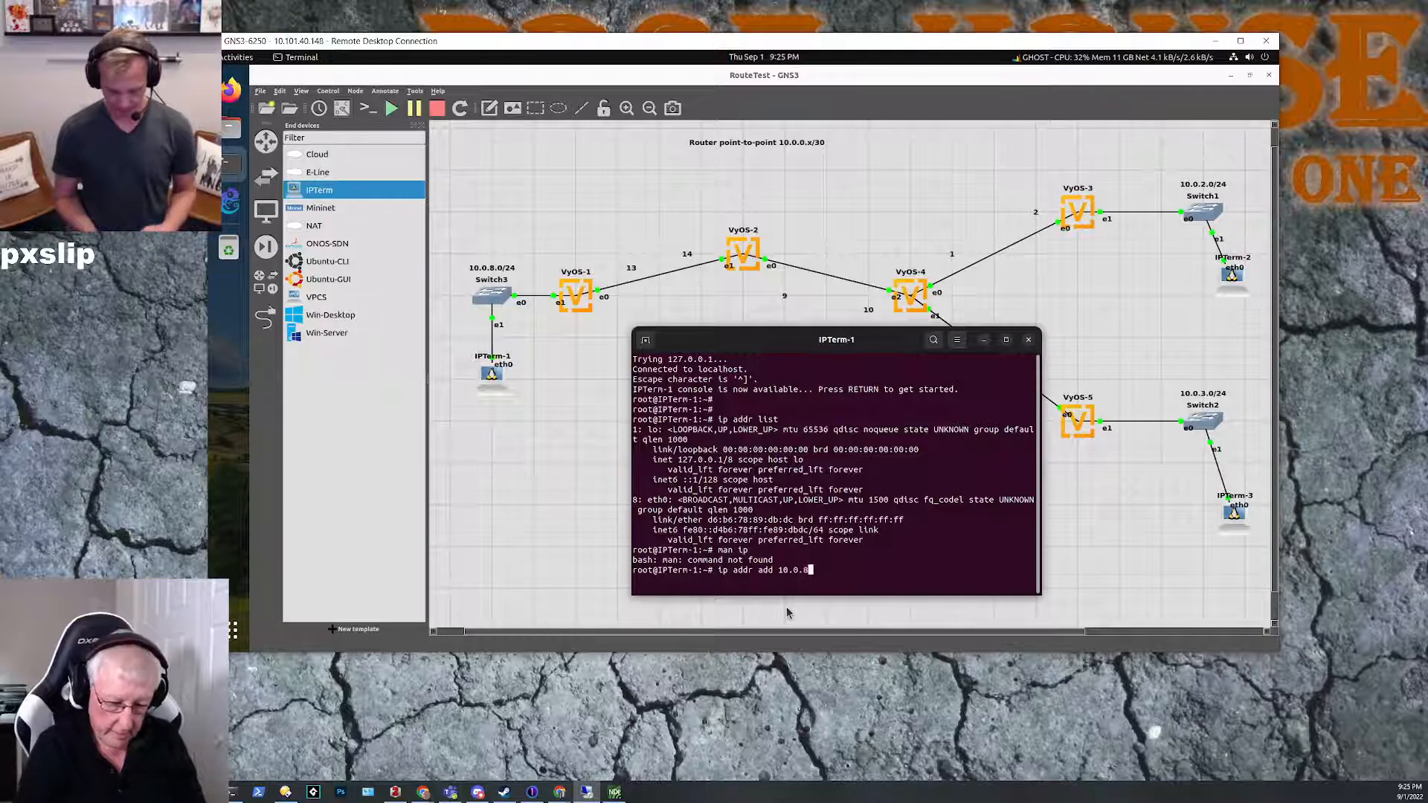
pyautogui.write('.1')
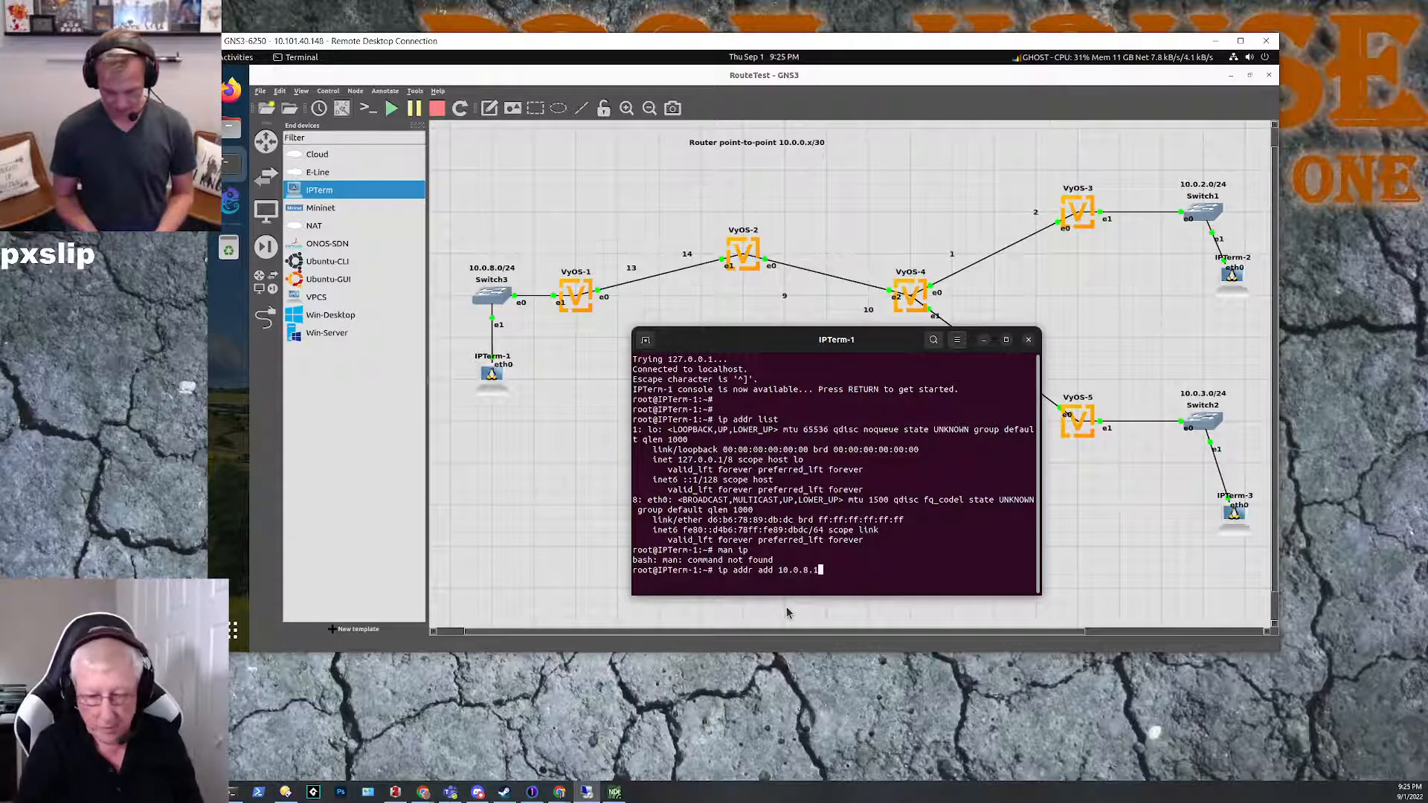
pyautogui.write('/24 dev ')
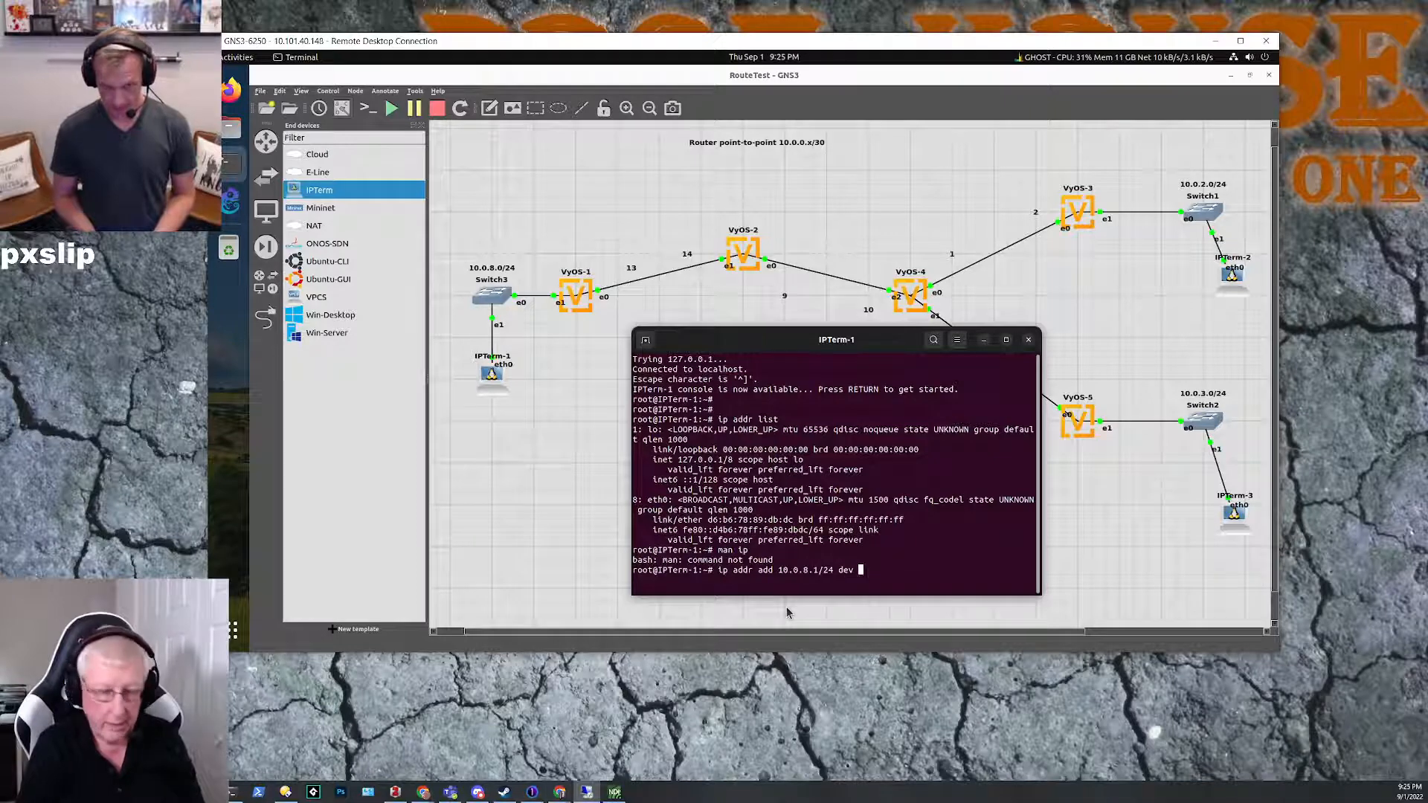
pyautogui.write('eth0')
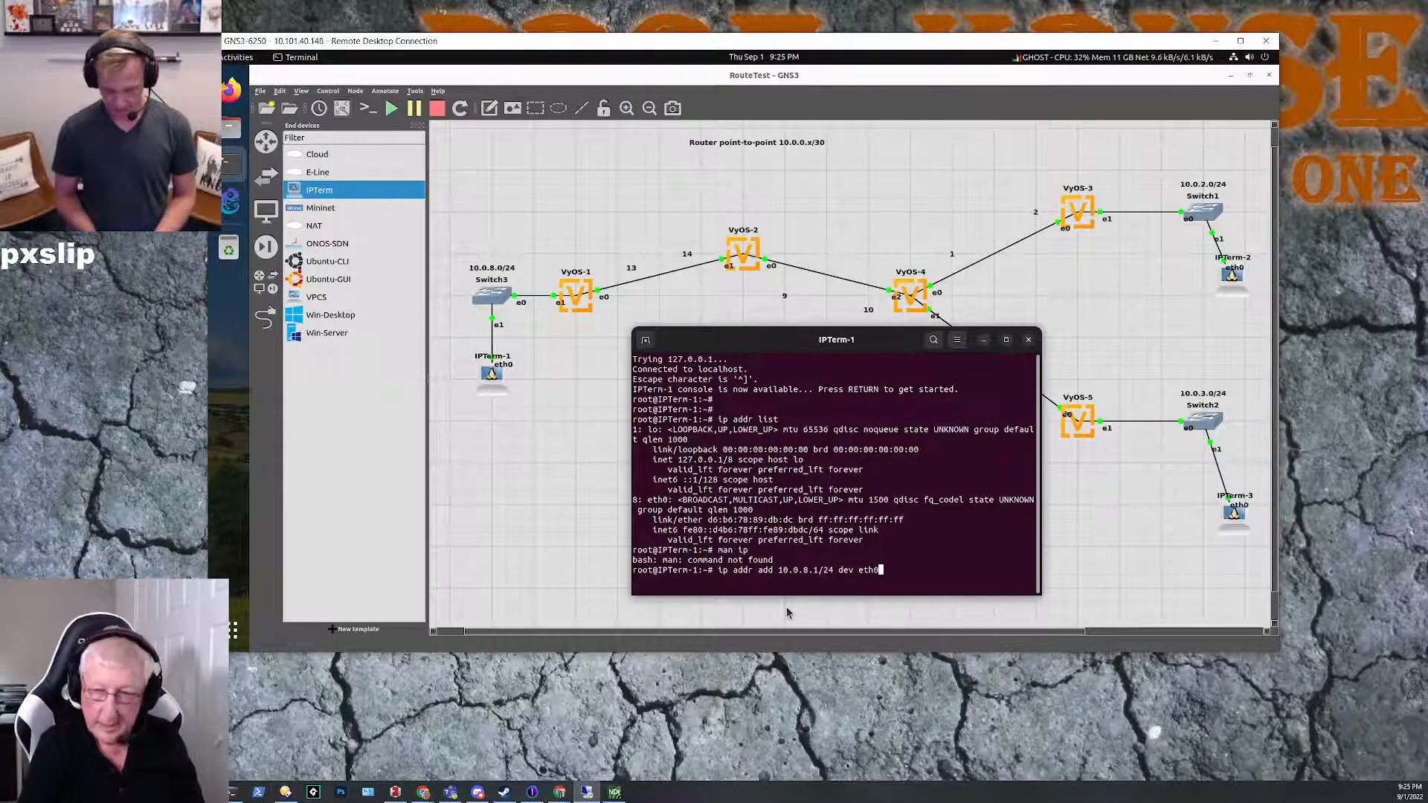
pyautogui.press('Return')
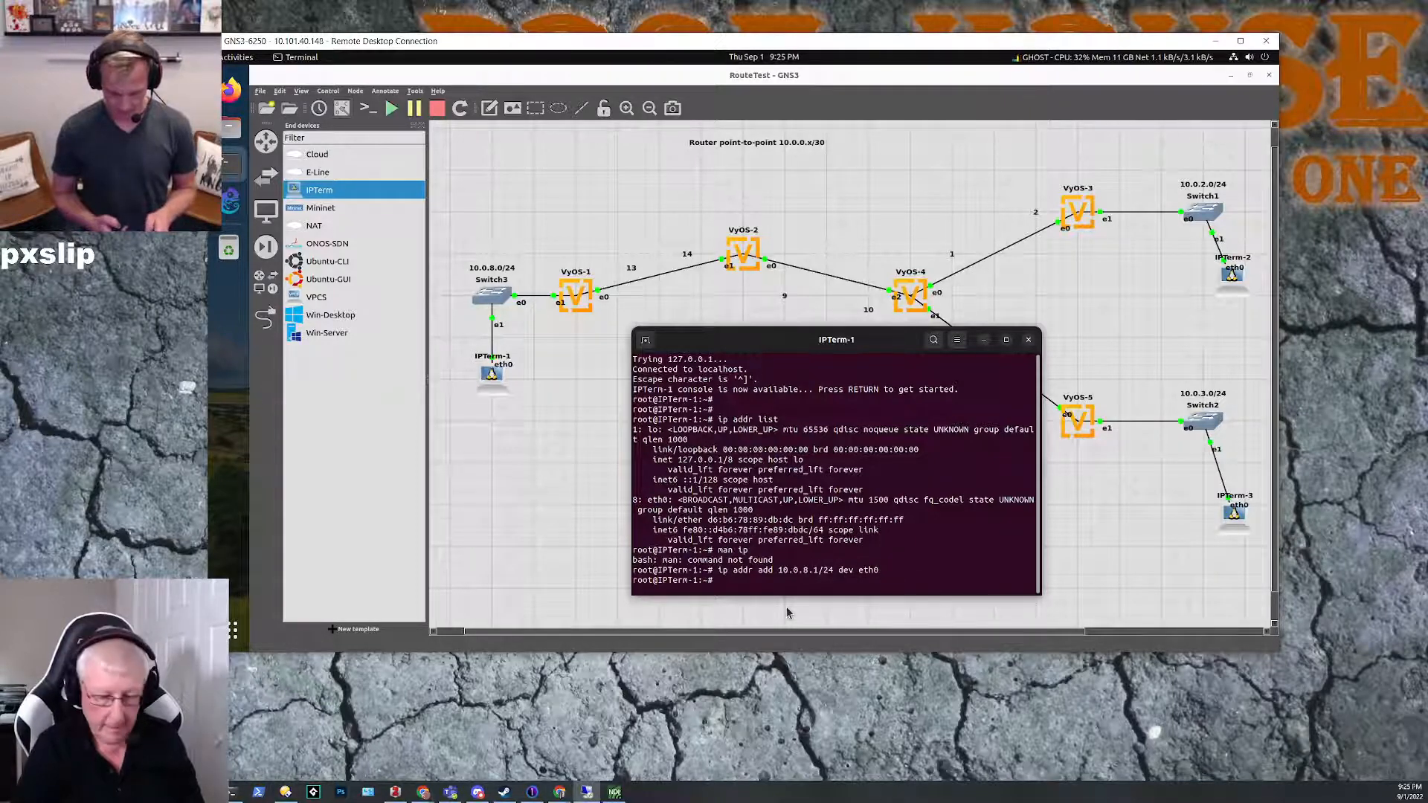
# Step: List IPTerm-1's interface addresses with ip addr list to check the eth0 configuration
pyautogui.write('man ip')
pyautogui.press('Up')
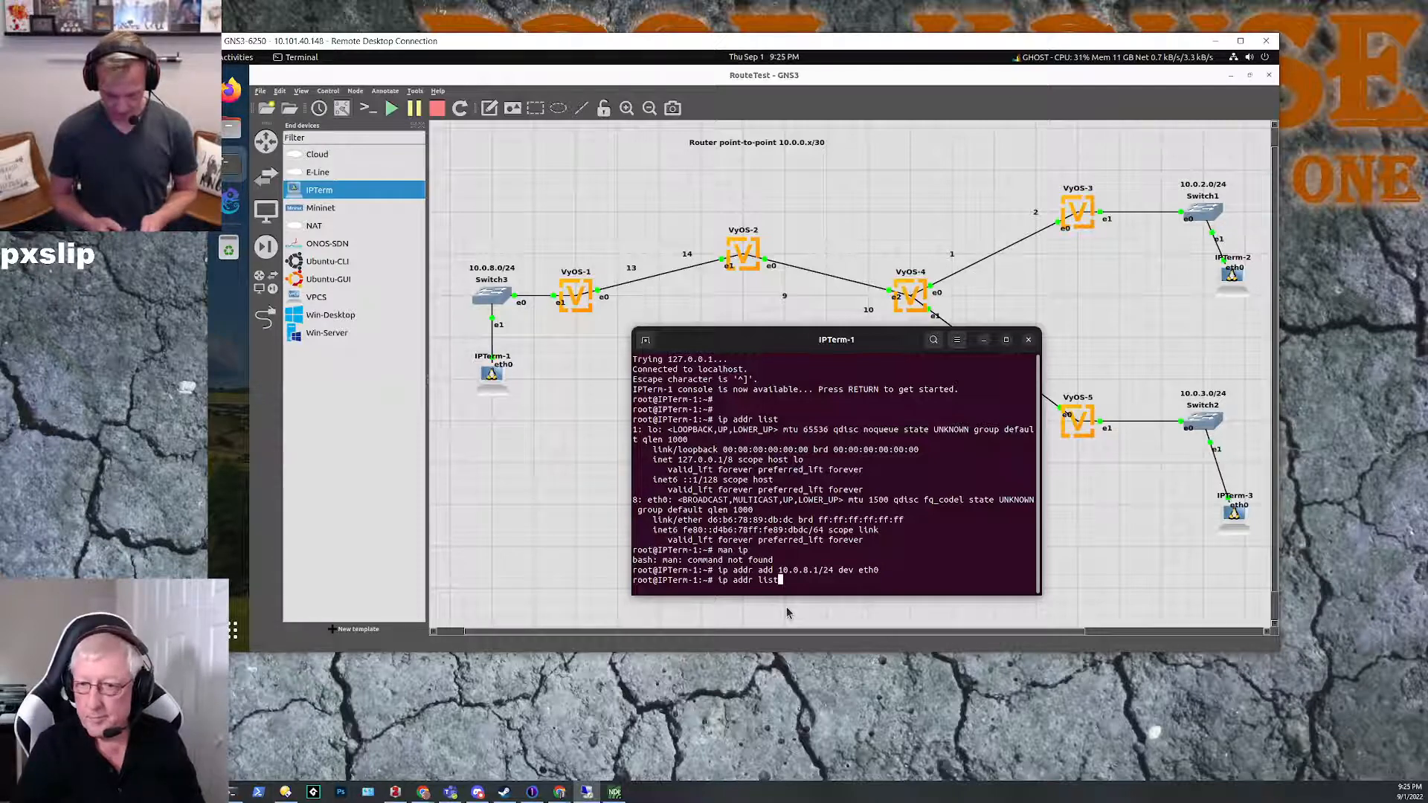
pyautogui.press('Return')
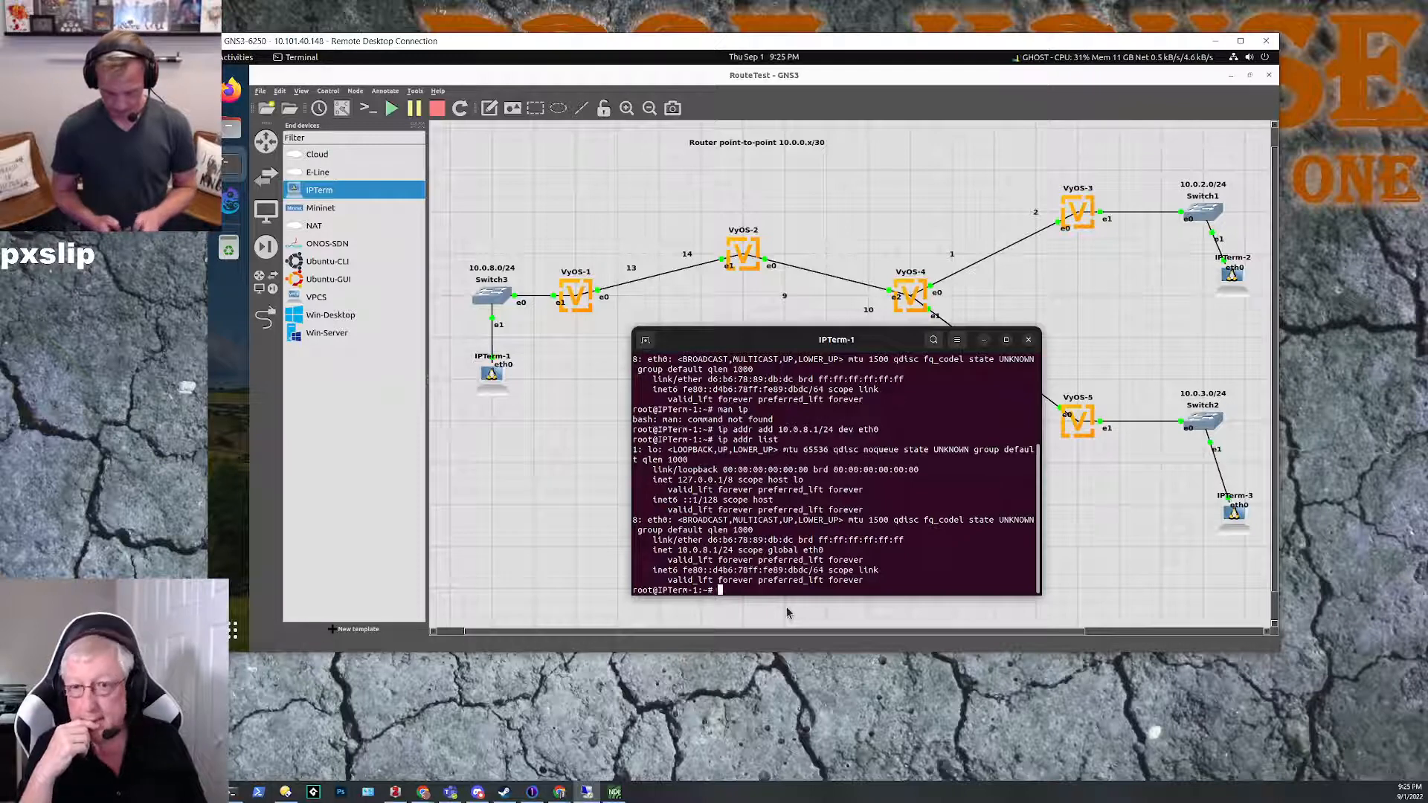
# Step: Ping the gateway address 10.0.8.254 from IPTerm-1, letting it run for a while before stopping it
pyautogui.write('pi')
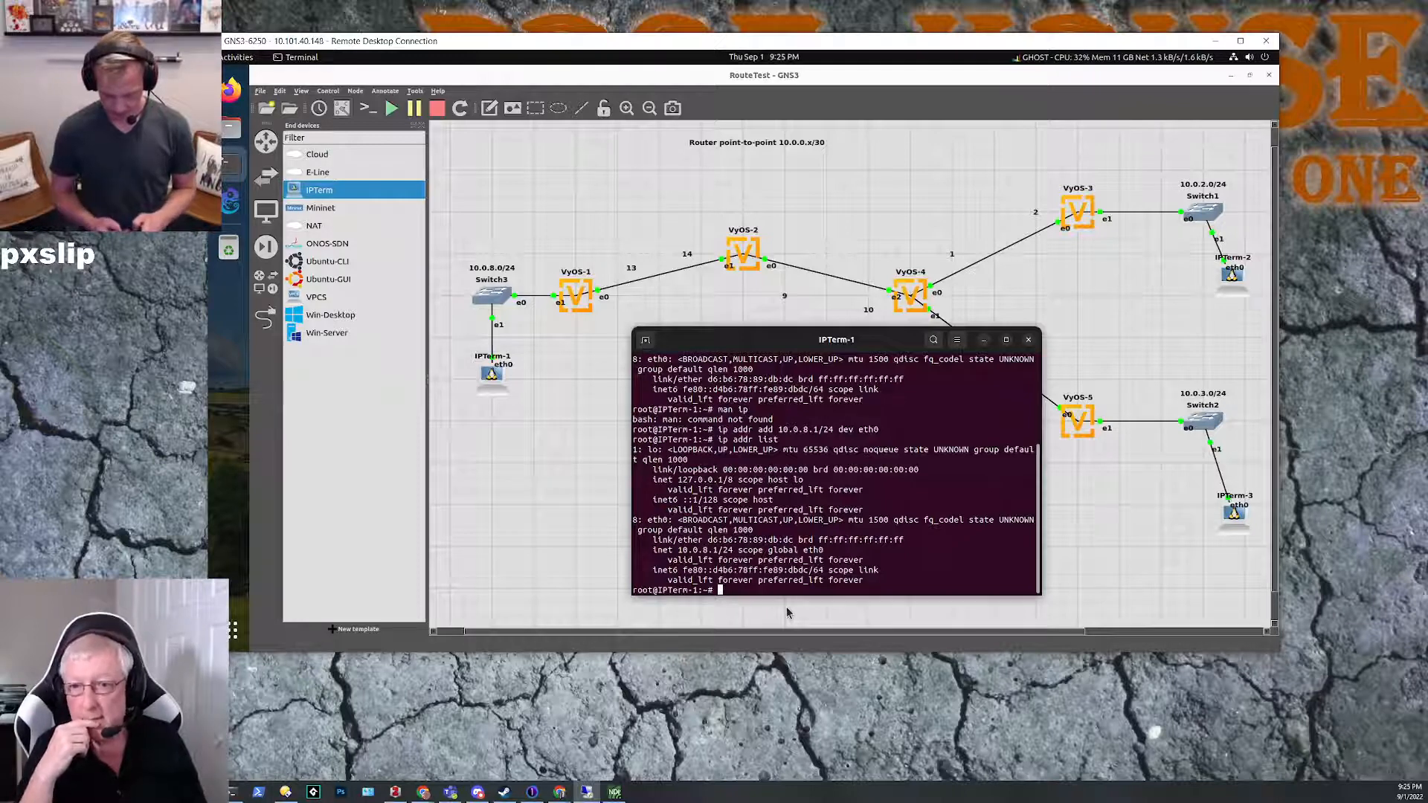
pyautogui.write('ng')
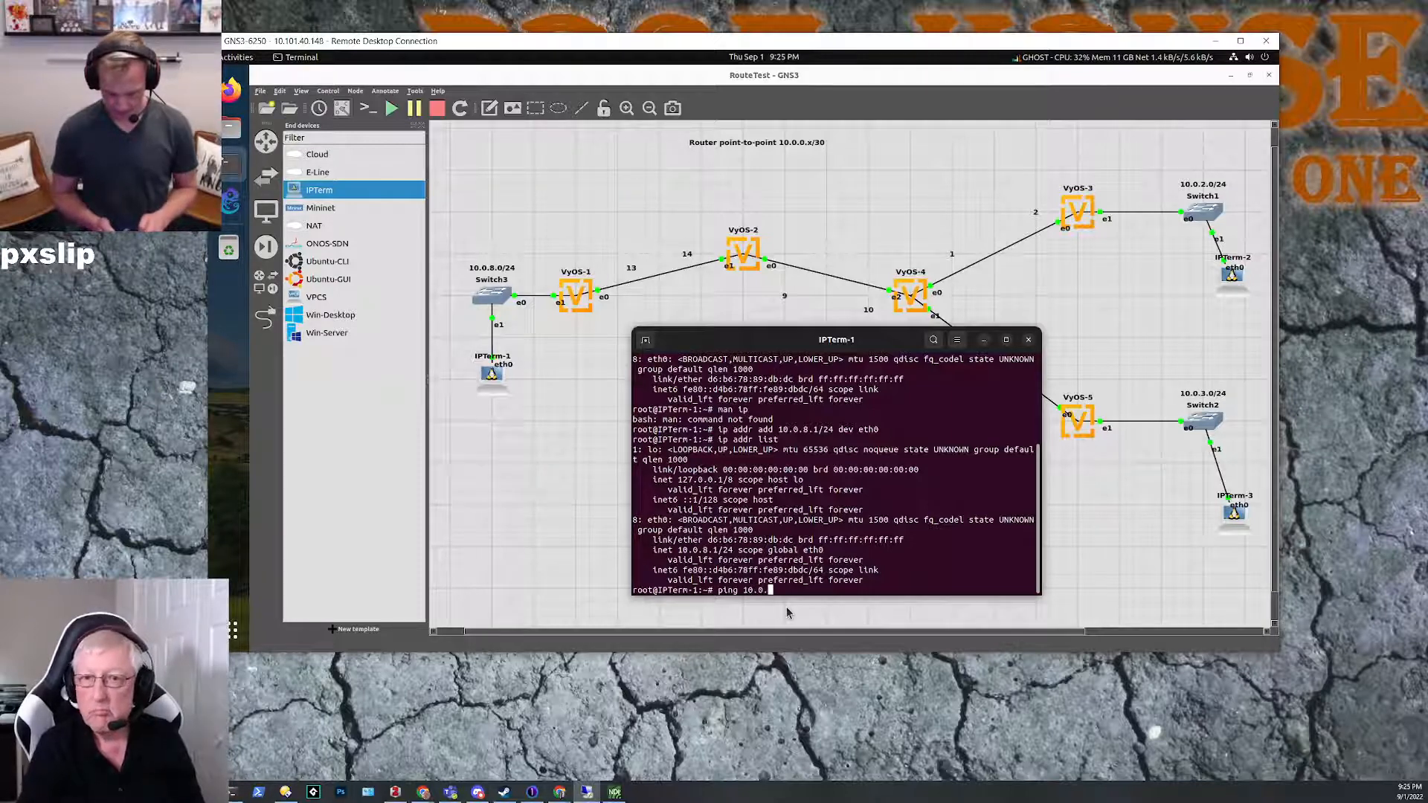
pyautogui.write('10.0.')
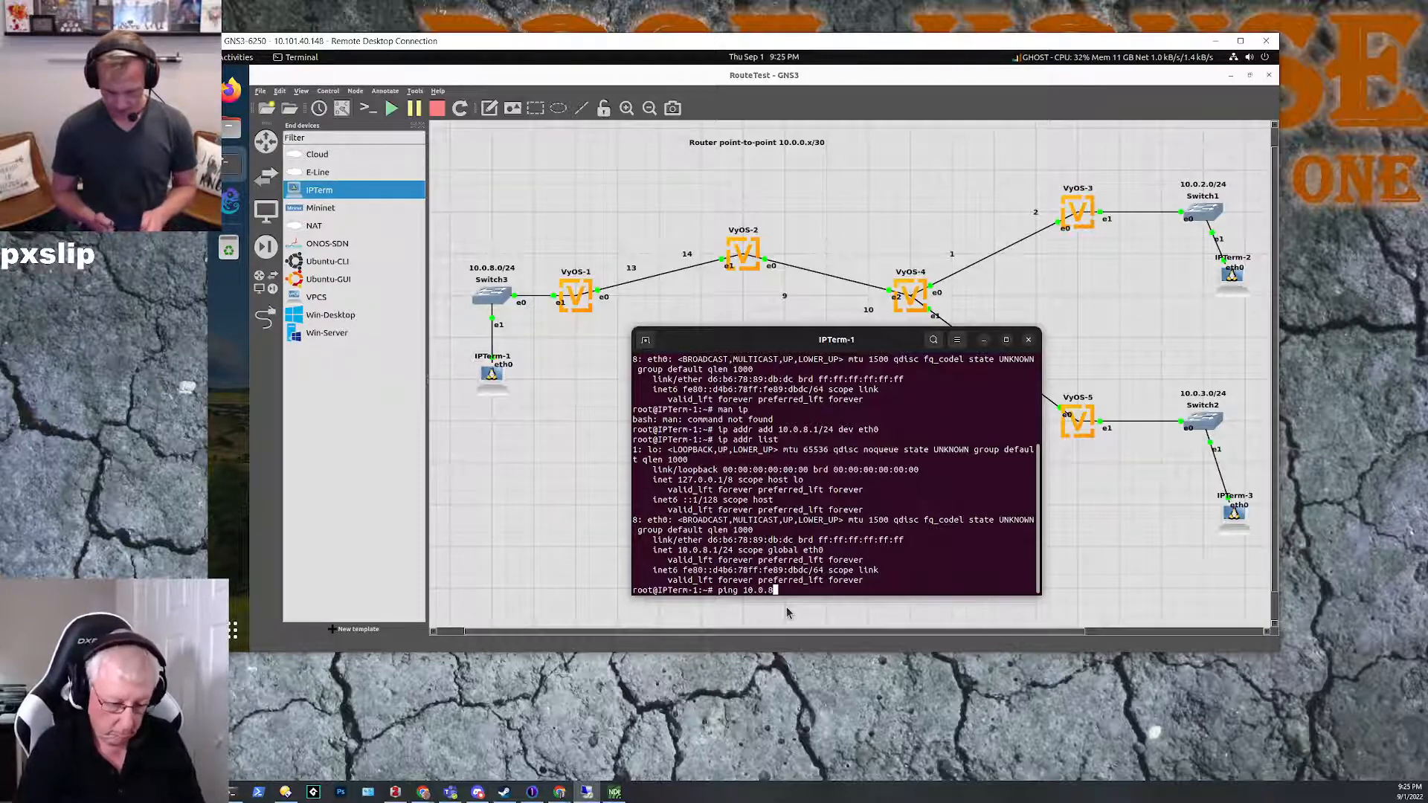
pyautogui.write('8.254')
pyautogui.press('Return')
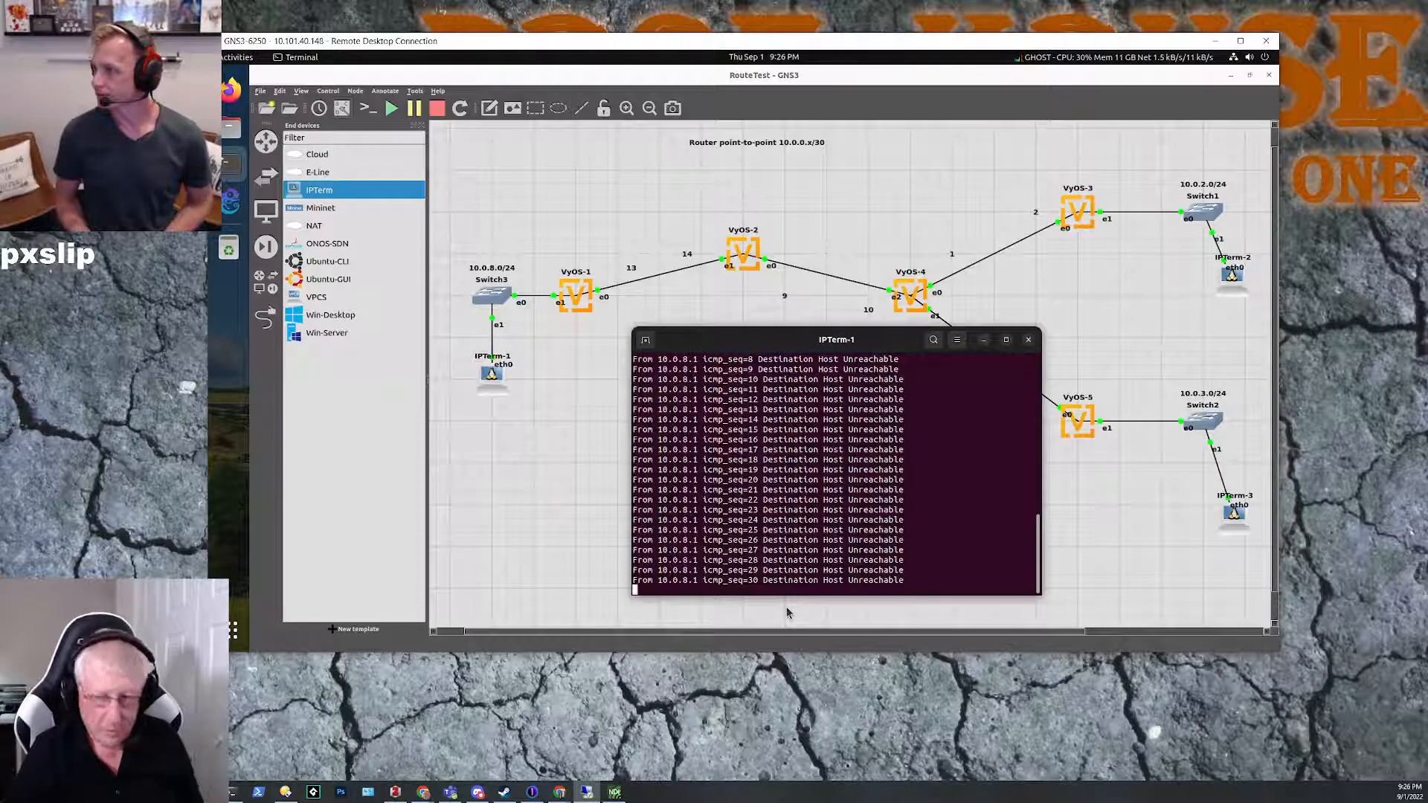
pyautogui.hotkey('ctrl', 'c')
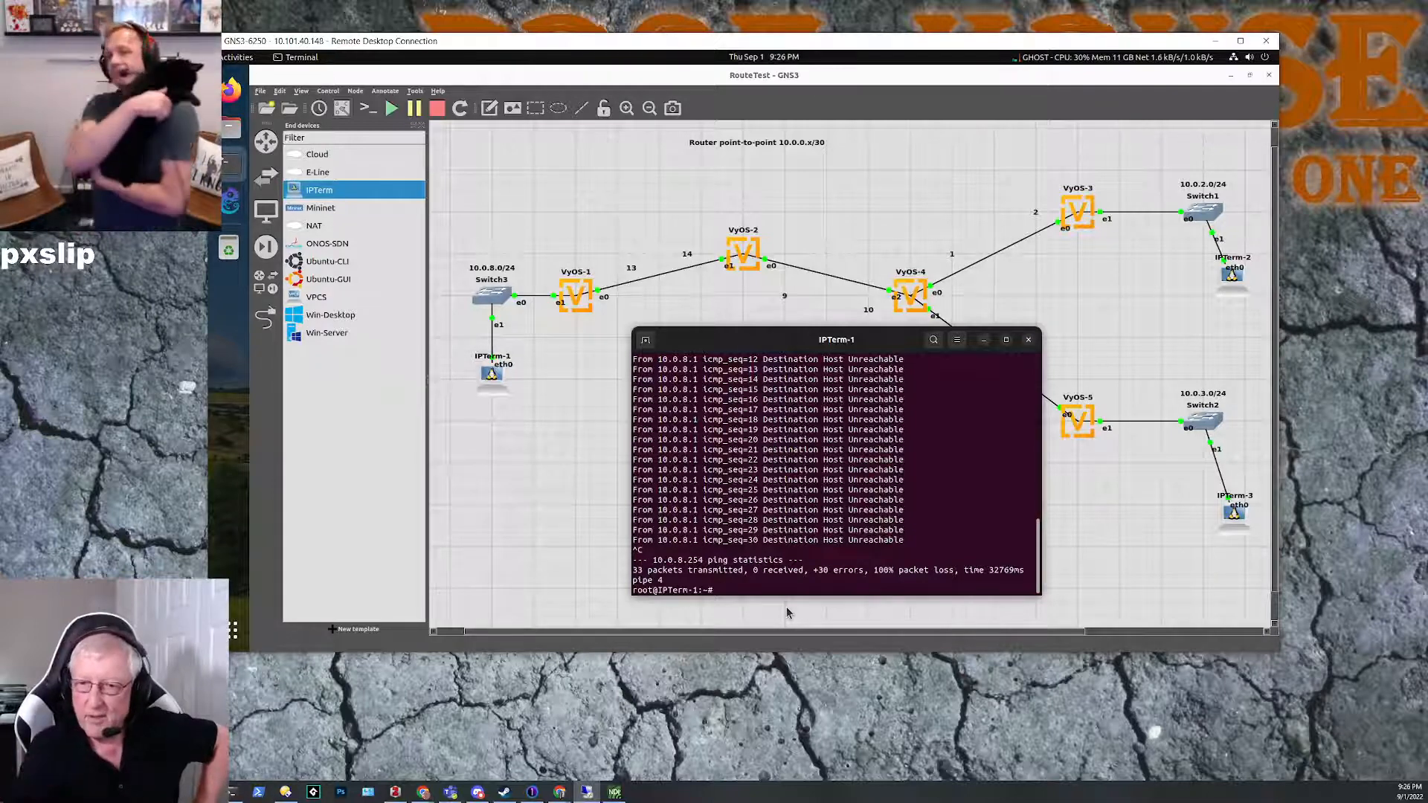
# Step: Try to show the routing table on IPTerm-1 with the command sh ip route
pyautogui.write('s')
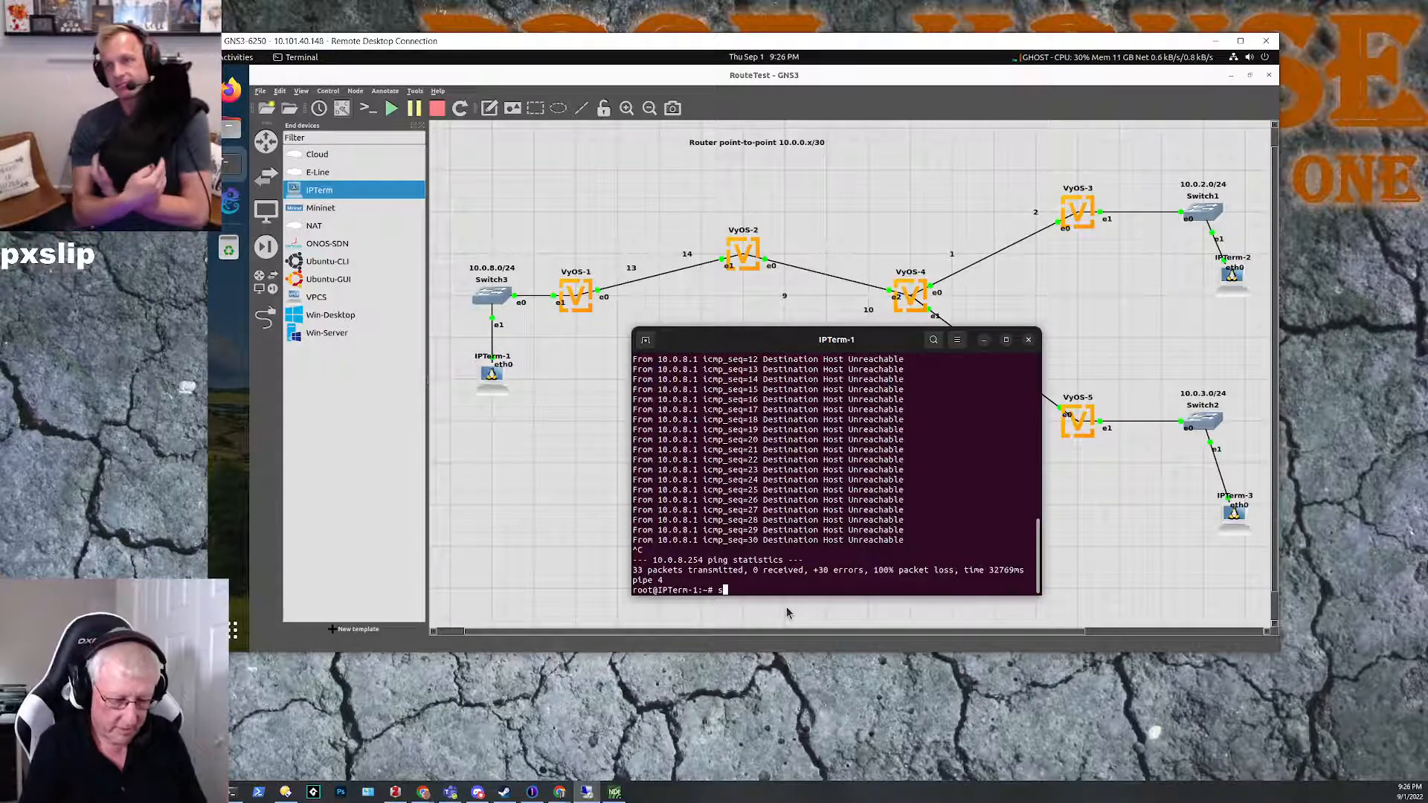
pyautogui.write('h ip routre')
pyautogui.press('Return')
pyautogui.write('ping 10.0.8.254')
pyautogui.press('BackSpace')
pyautogui.press('BackSpace')
pyautogui.press('BackSpace')
pyautogui.press('BackSpace')
pyautogui.press('BackSpace')
pyautogui.press('BackSpace')
pyautogui.press('BackSpace')
pyautogui.press('BackSpace')
pyautogui.press('BackSpace')
pyautogui.press('BackSpace')
pyautogui.press('BackSpace')
pyautogui.press('BackSpace')
pyautogui.press('BackSpace')
pyautogui.press('BackSpace')
pyautogui.press('BackSpace')
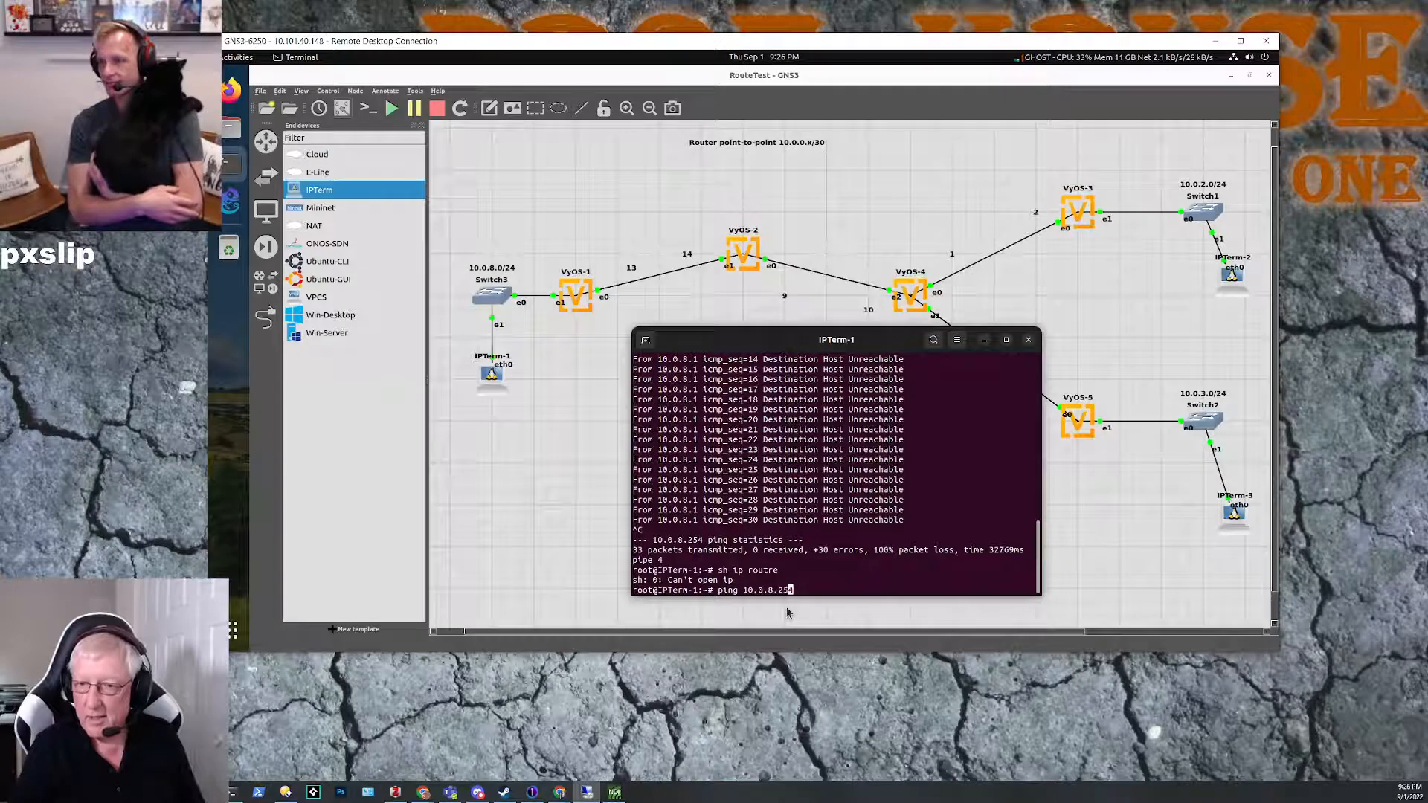
pyautogui.press('Up')
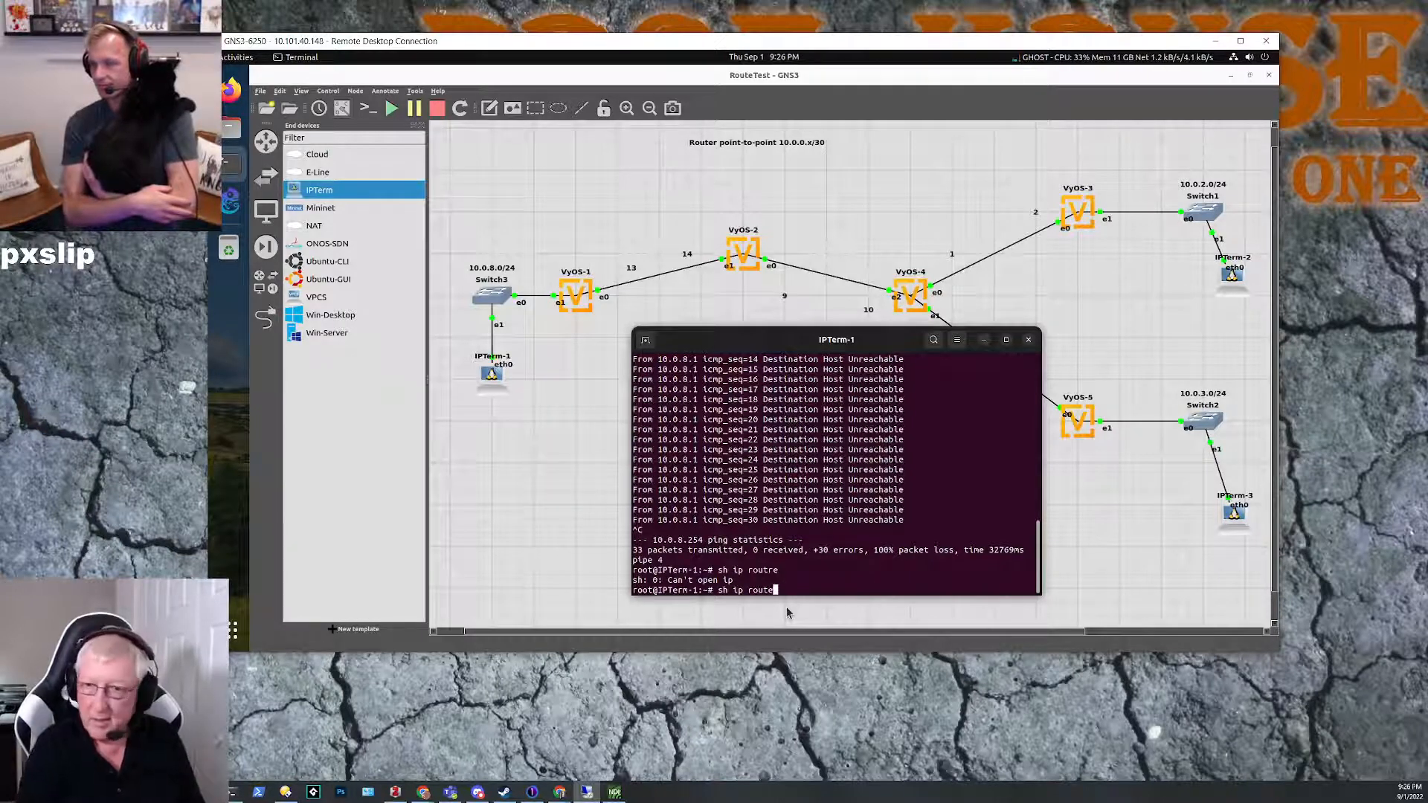
pyautogui.write('te')
pyautogui.press('Return')
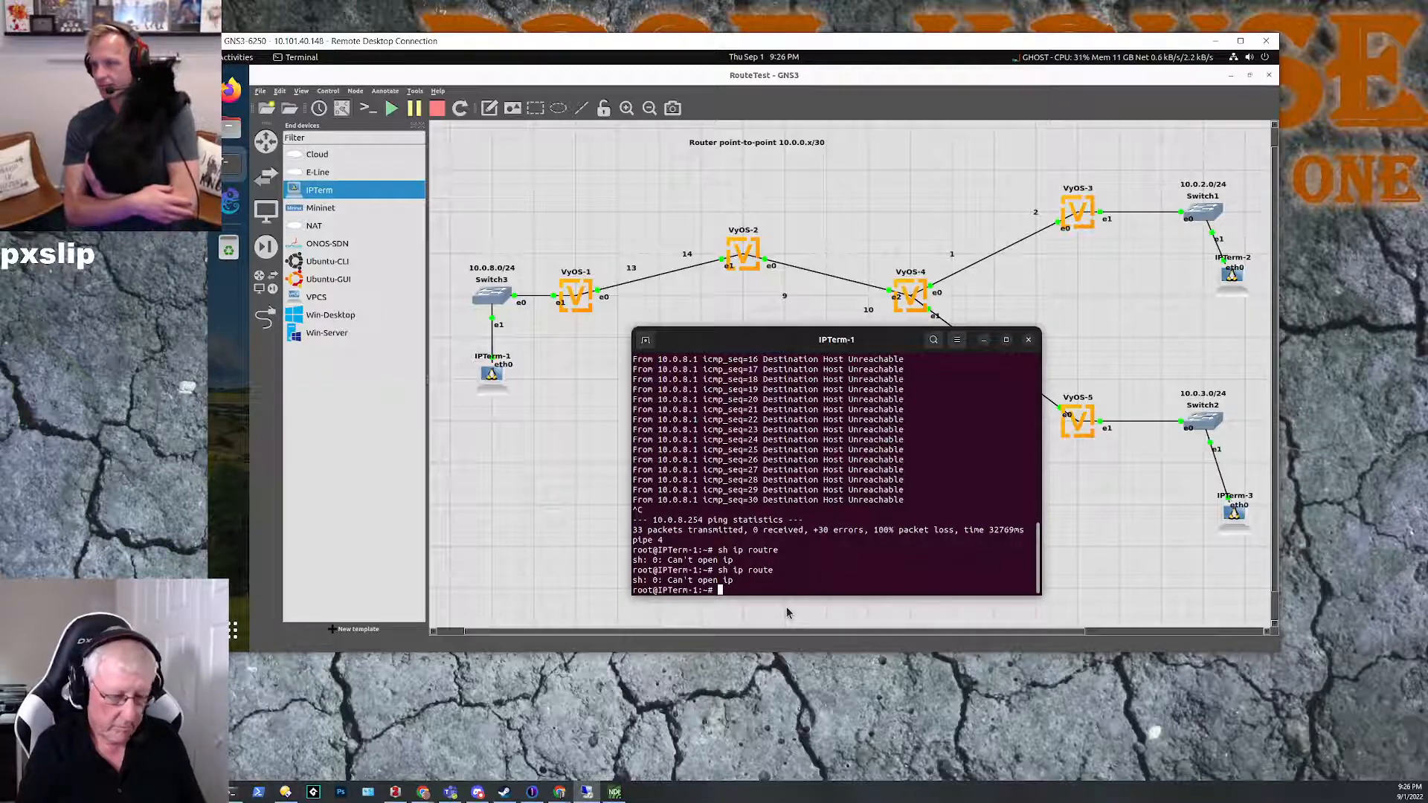
# Step: Display IPTerm-1's kernel routing table with netstat -rn
pyautogui.write('netstat ')
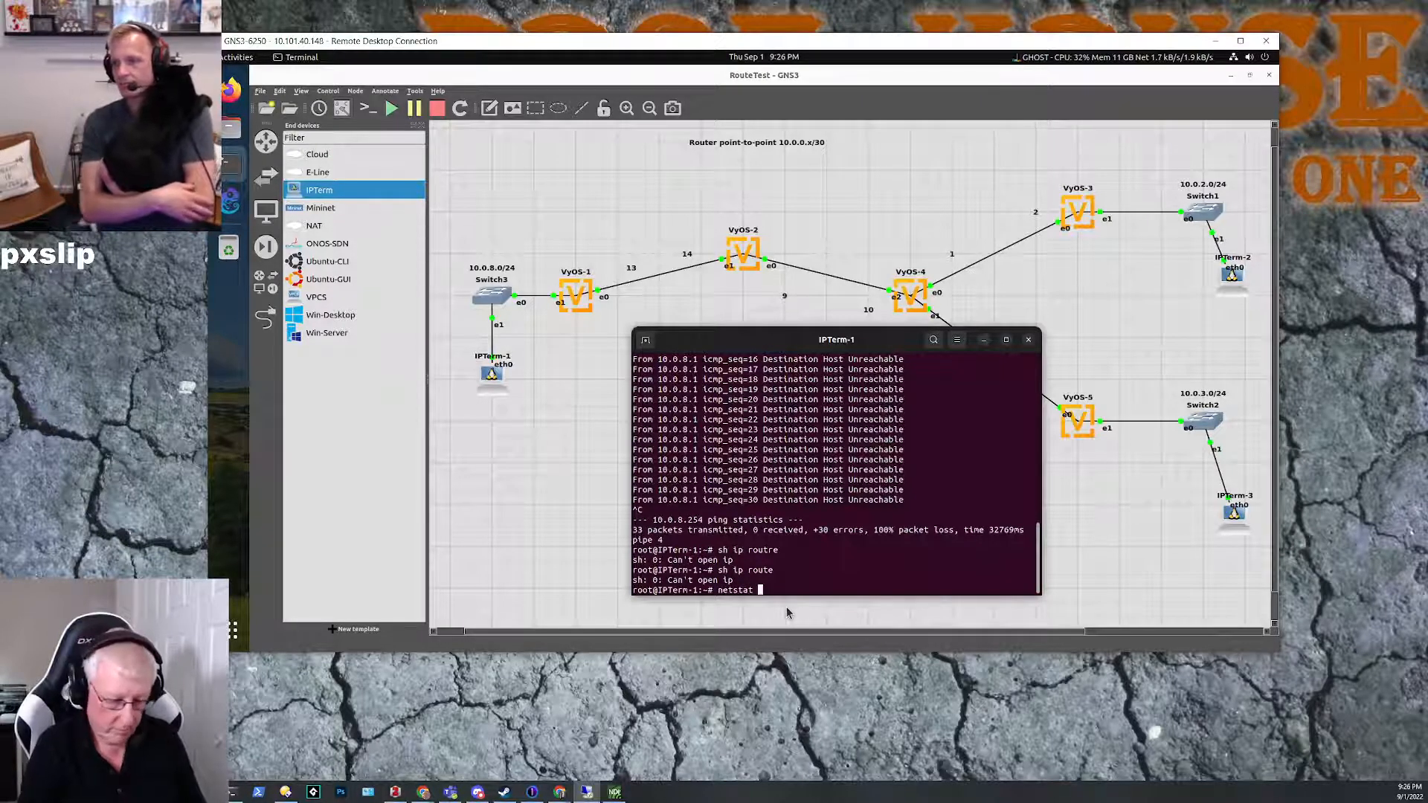
pyautogui.write('-rn')
pyautogui.press('Return')
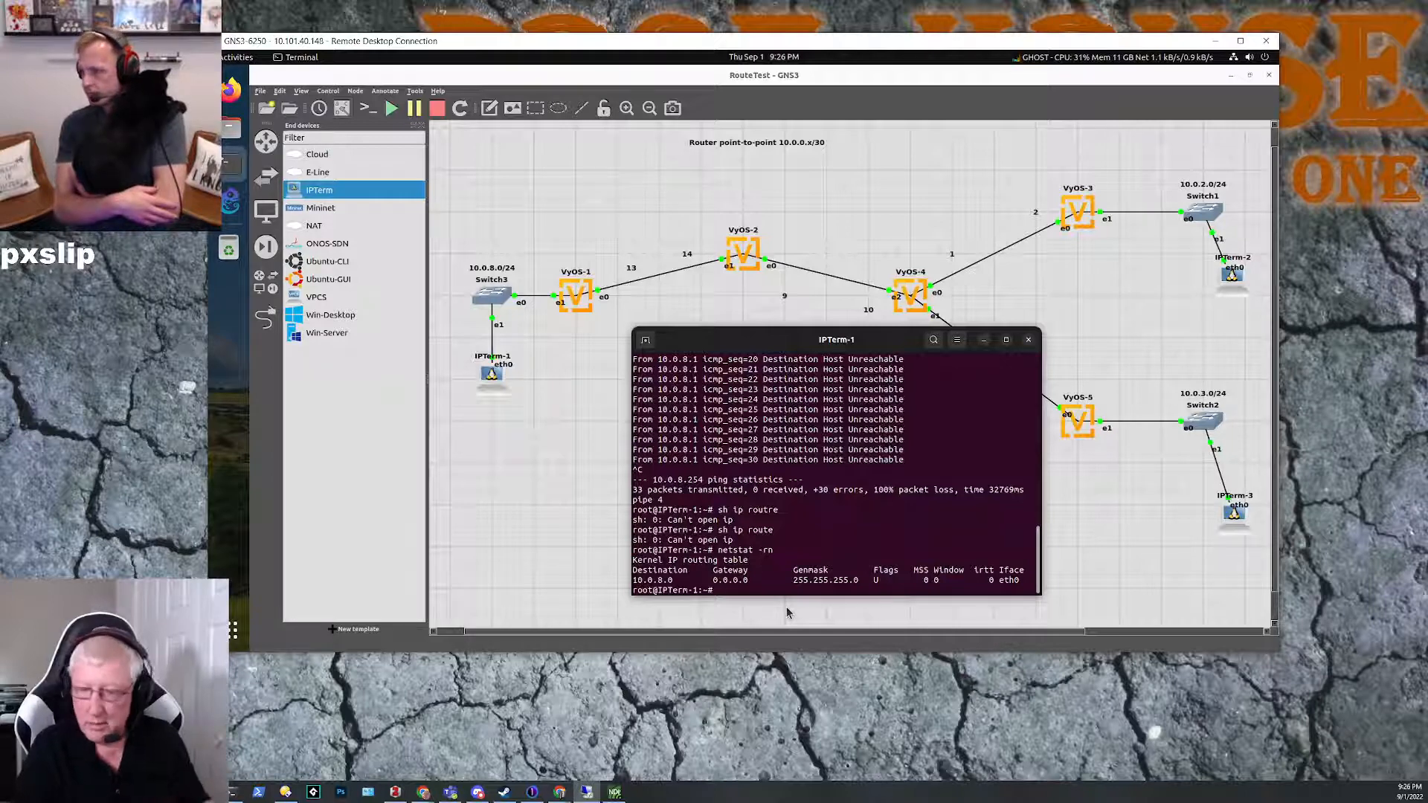
pyautogui.write('sh ip route')
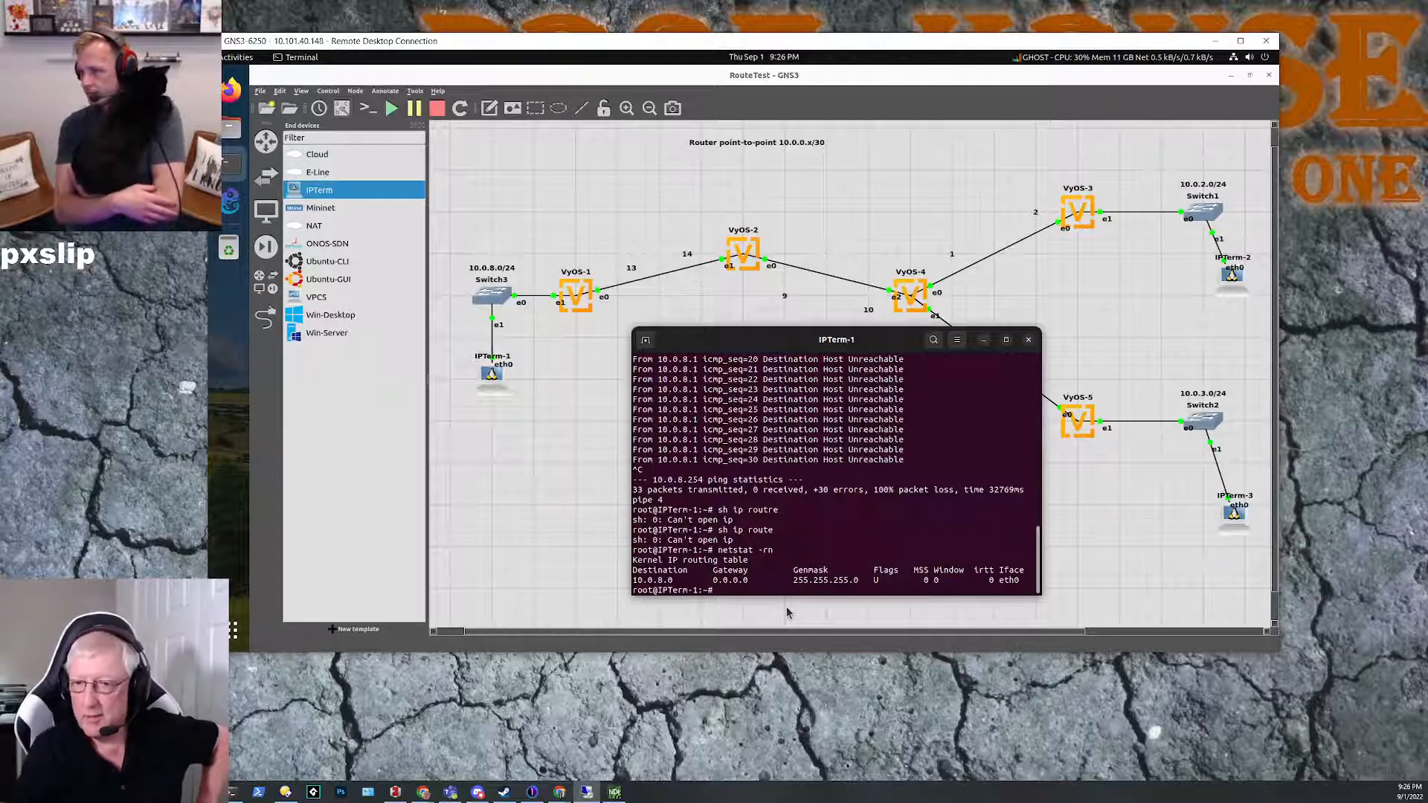
pyautogui.press('Up')
pyautogui.press('Up')
pyautogui.press('Up')
pyautogui.press('Up')
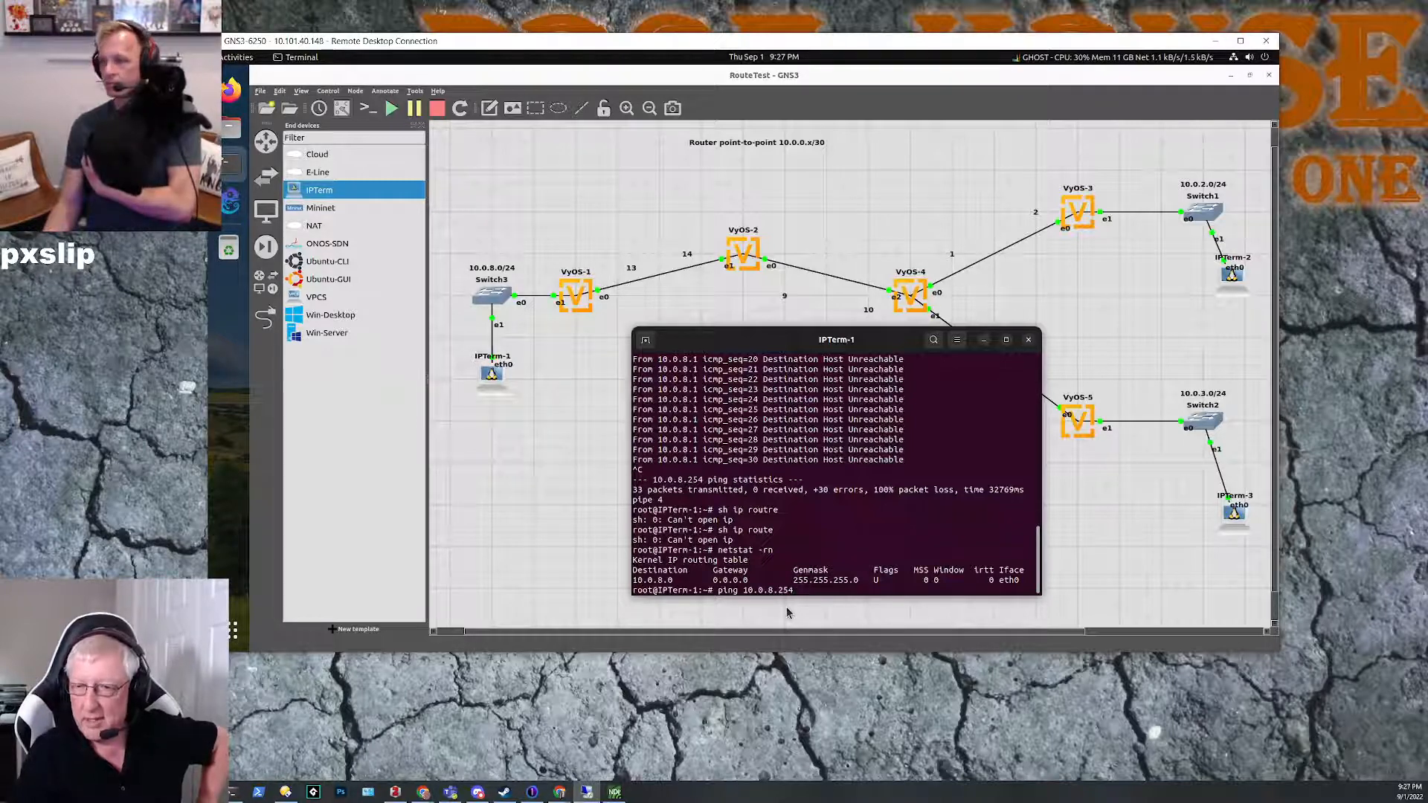
pyautogui.press('Down')
pyautogui.press('Down')
pyautogui.press('Down')
pyautogui.press('Down')
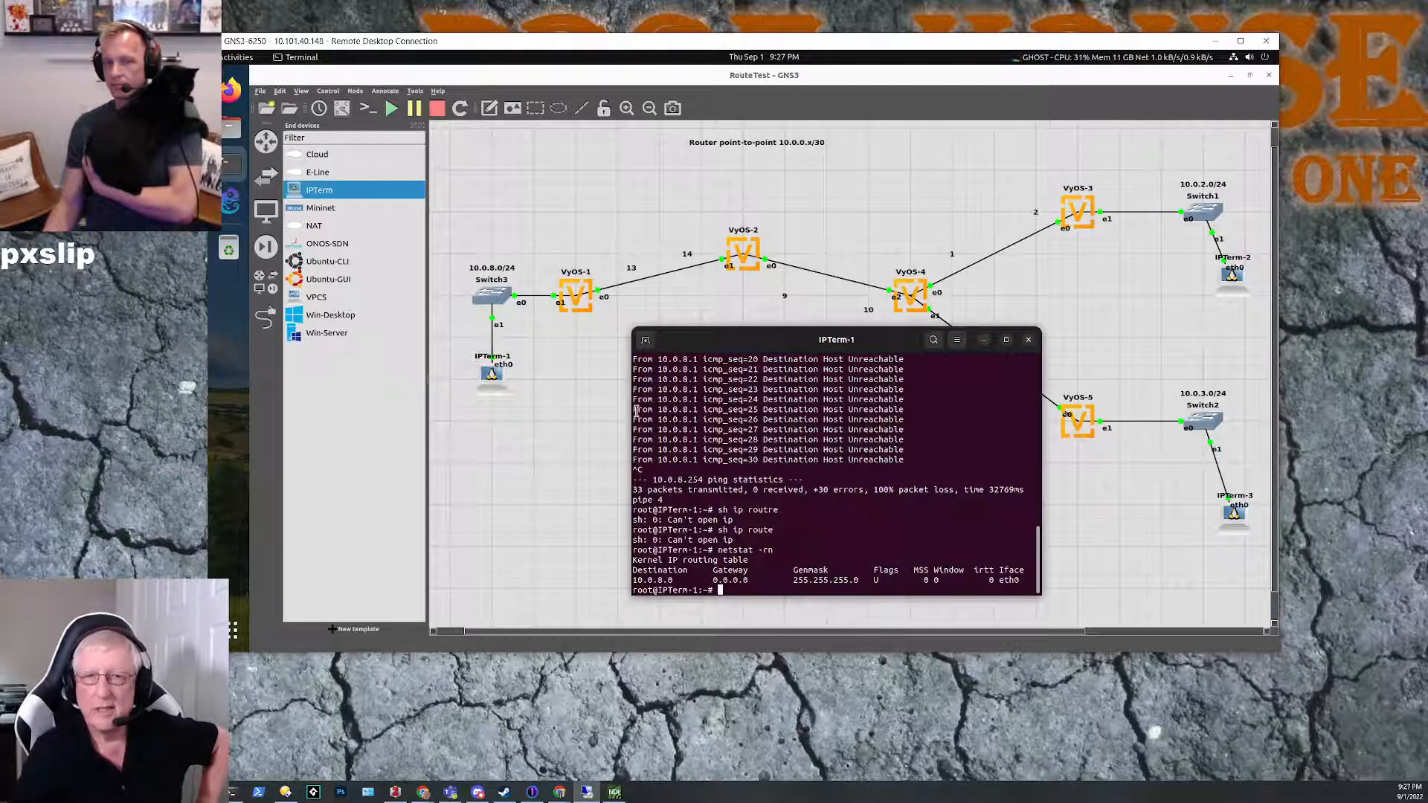
# Step: Bring up the VyOS-1 console and check the interface address list against the 10.0.8.0/24 LAN
pyautogui.click(229, 170)
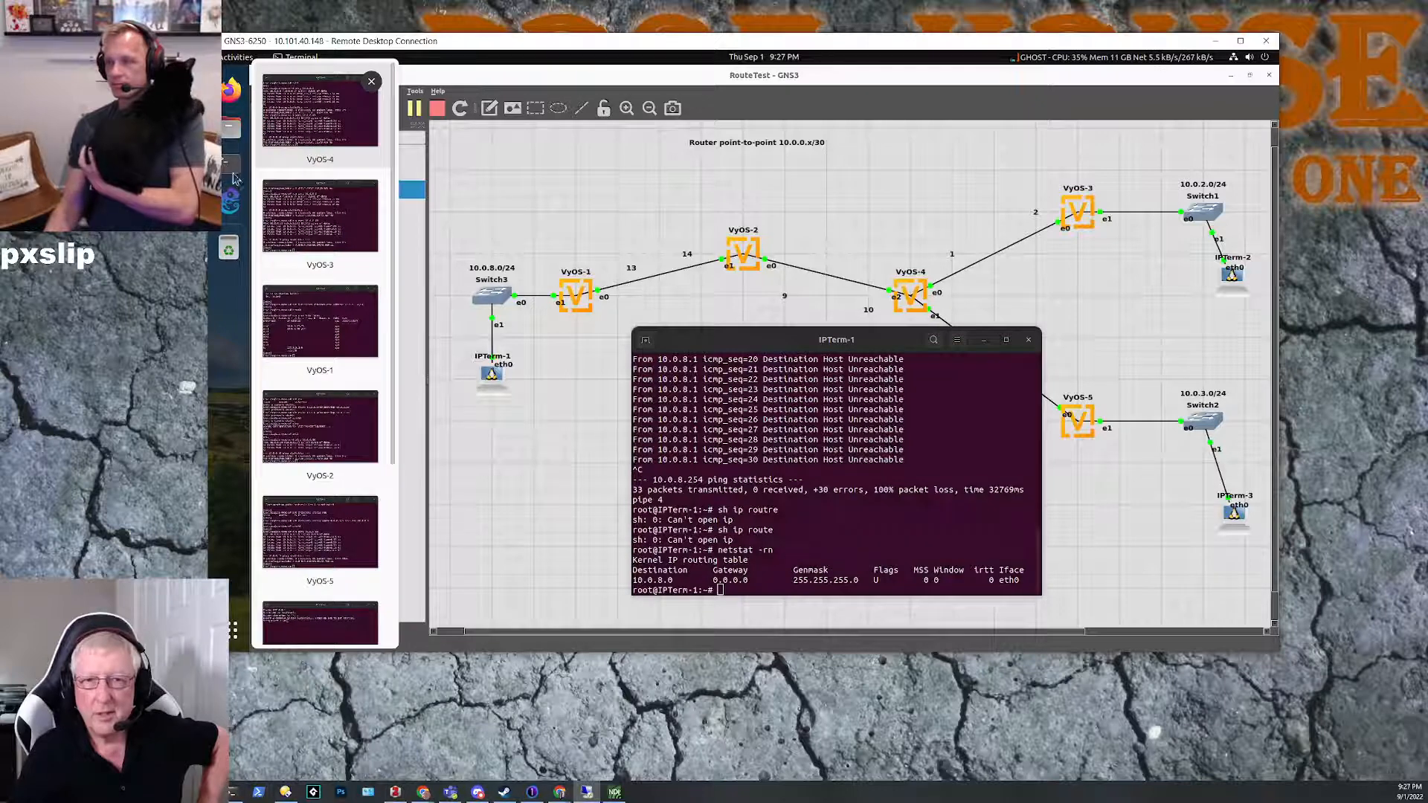
pyautogui.click(320, 327)
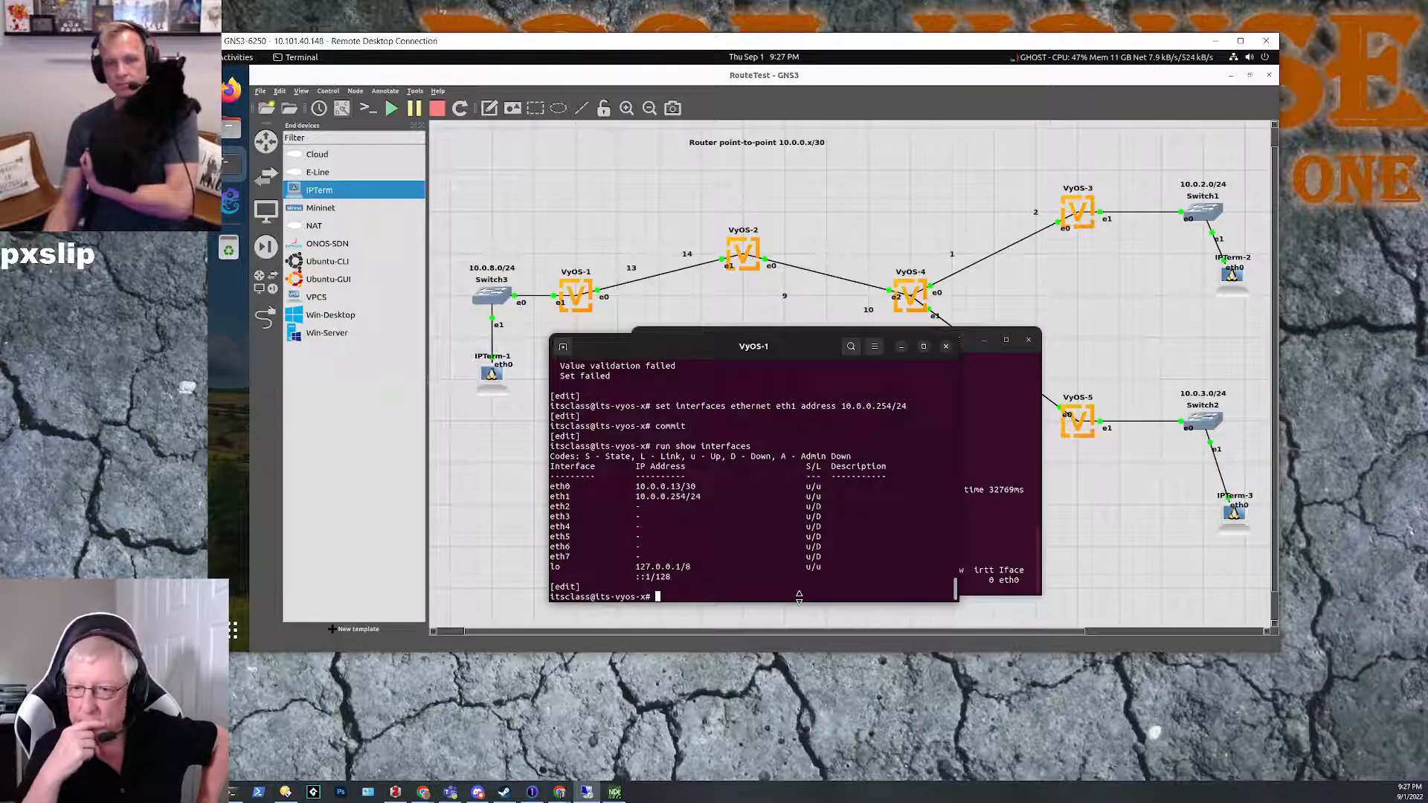
pyautogui.press('Up')
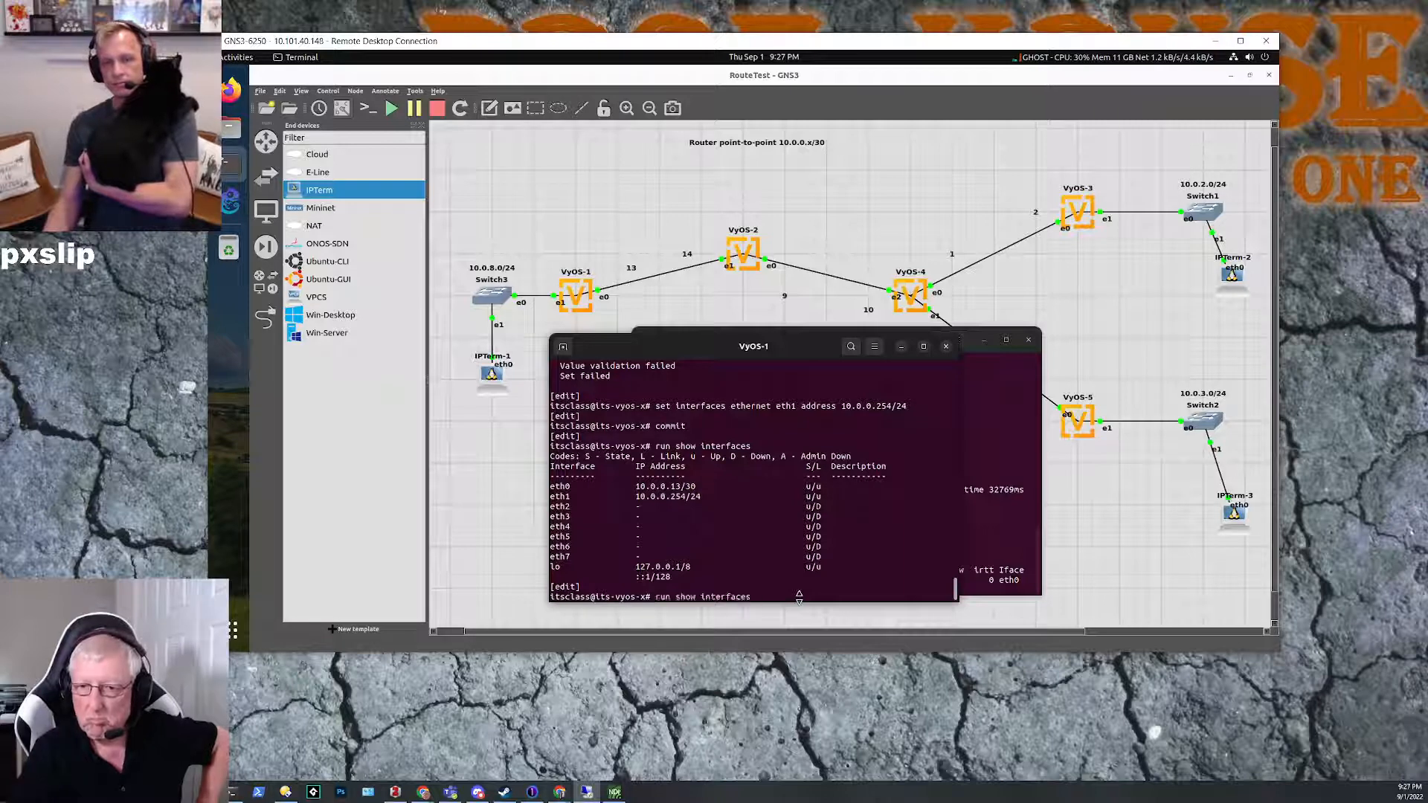
pyautogui.press('Down')
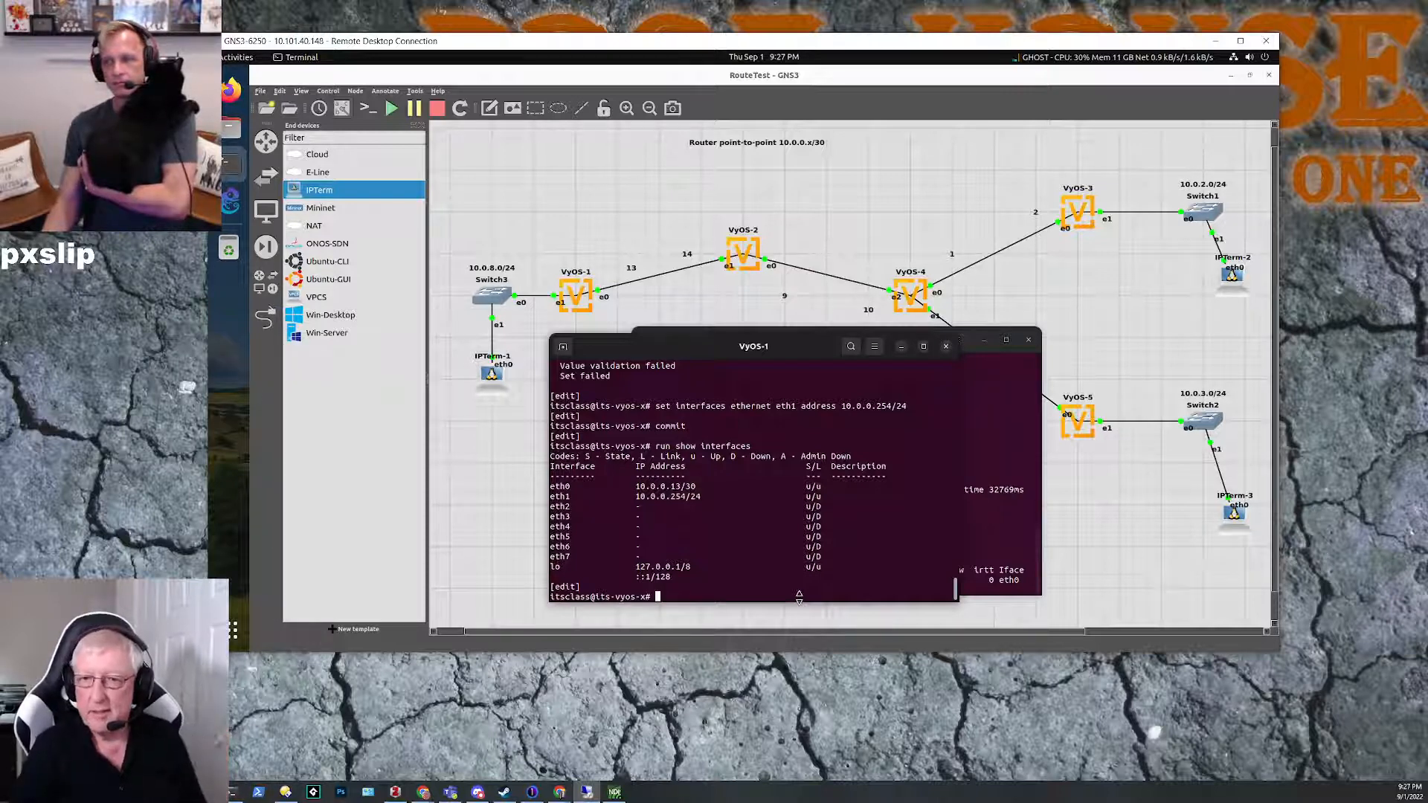
# Step: Delete the mistaken address 10.0.0.254/24 from ethernet interface eth1 on VyOS-1
pyautogui.press('Up')
pyautogui.press('Up')
pyautogui.press('Up')
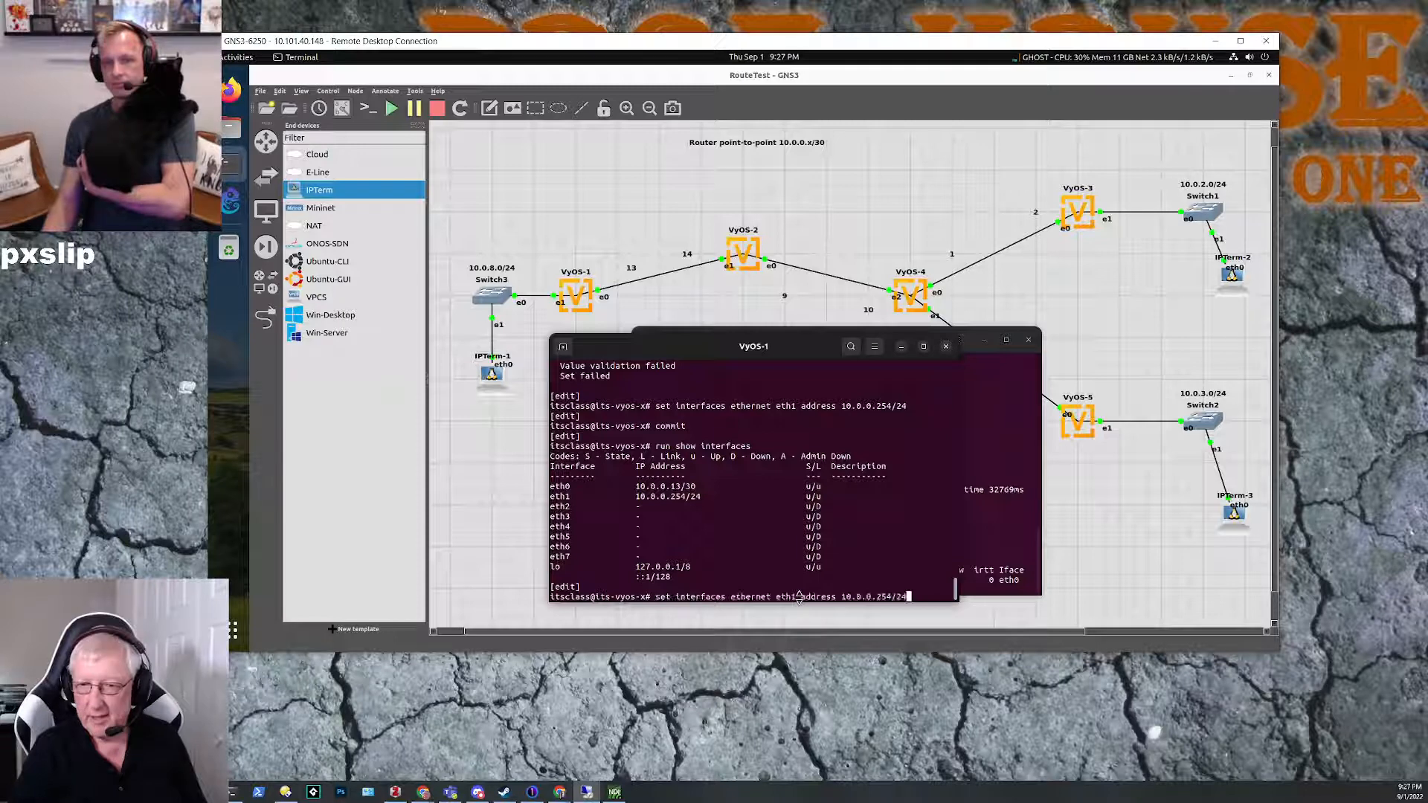
pyautogui.press('Left')
pyautogui.press('Left')
pyautogui.press('Left')
pyautogui.press('Left')
pyautogui.press('Left')
pyautogui.press('Left')
pyautogui.press('Left')
pyautogui.press('Left')
pyautogui.press('Left')
pyautogui.press('Left')
pyautogui.press('Left')
pyautogui.press('Left')
pyautogui.press('Left')
pyautogui.press('Left')
pyautogui.press('Left')
pyautogui.press('Left')
pyautogui.press('Left')
pyautogui.press('Left')
pyautogui.press('Left')
pyautogui.press('Left')
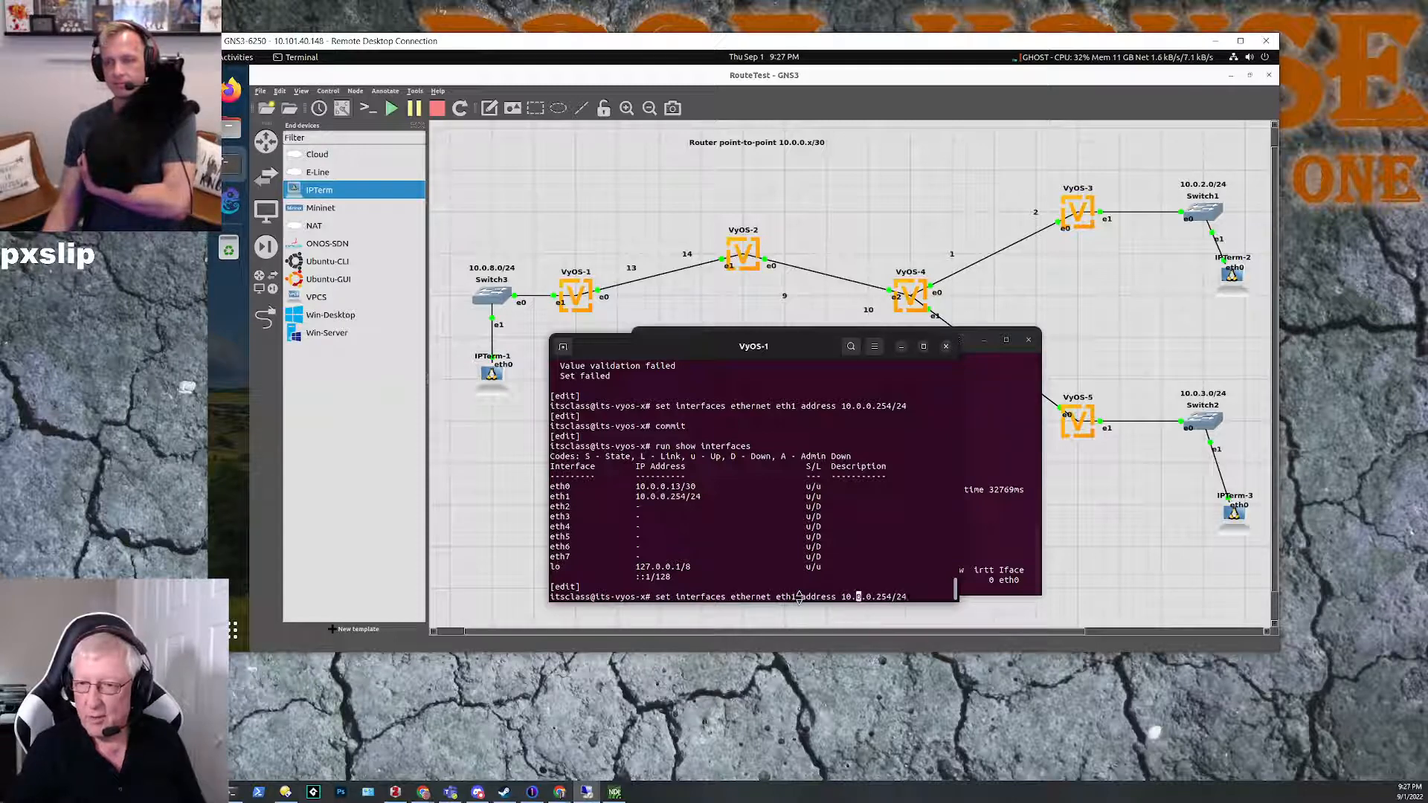
pyautogui.press('Left')
pyautogui.press('Left')
pyautogui.press('Left')
pyautogui.press('Left')
pyautogui.press('Left')
pyautogui.press('Left')
pyautogui.press('Left')
pyautogui.press('Left')
pyautogui.press('Left')
pyautogui.press('Left')
pyautogui.press('Left')
pyautogui.press('Left')
pyautogui.press('Left')
pyautogui.press('Left')
pyautogui.press('Left')
pyautogui.press('Left')
pyautogui.press('Left')
pyautogui.press('Left')
pyautogui.press('Left')
pyautogui.press('Left')
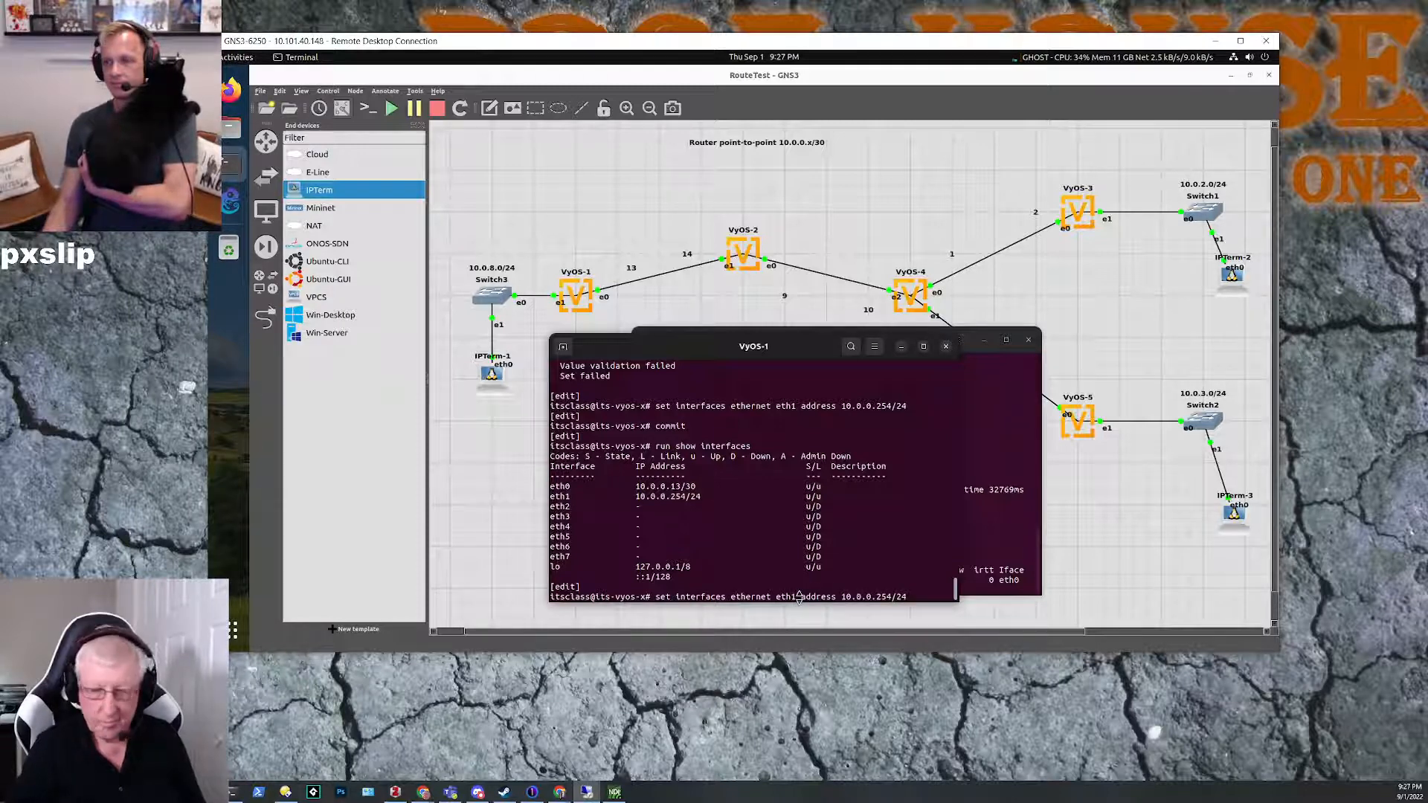
pyautogui.press('BackSpace')
pyautogui.press('BackSpace')
pyautogui.press('BackSpace')
pyautogui.write('delet')
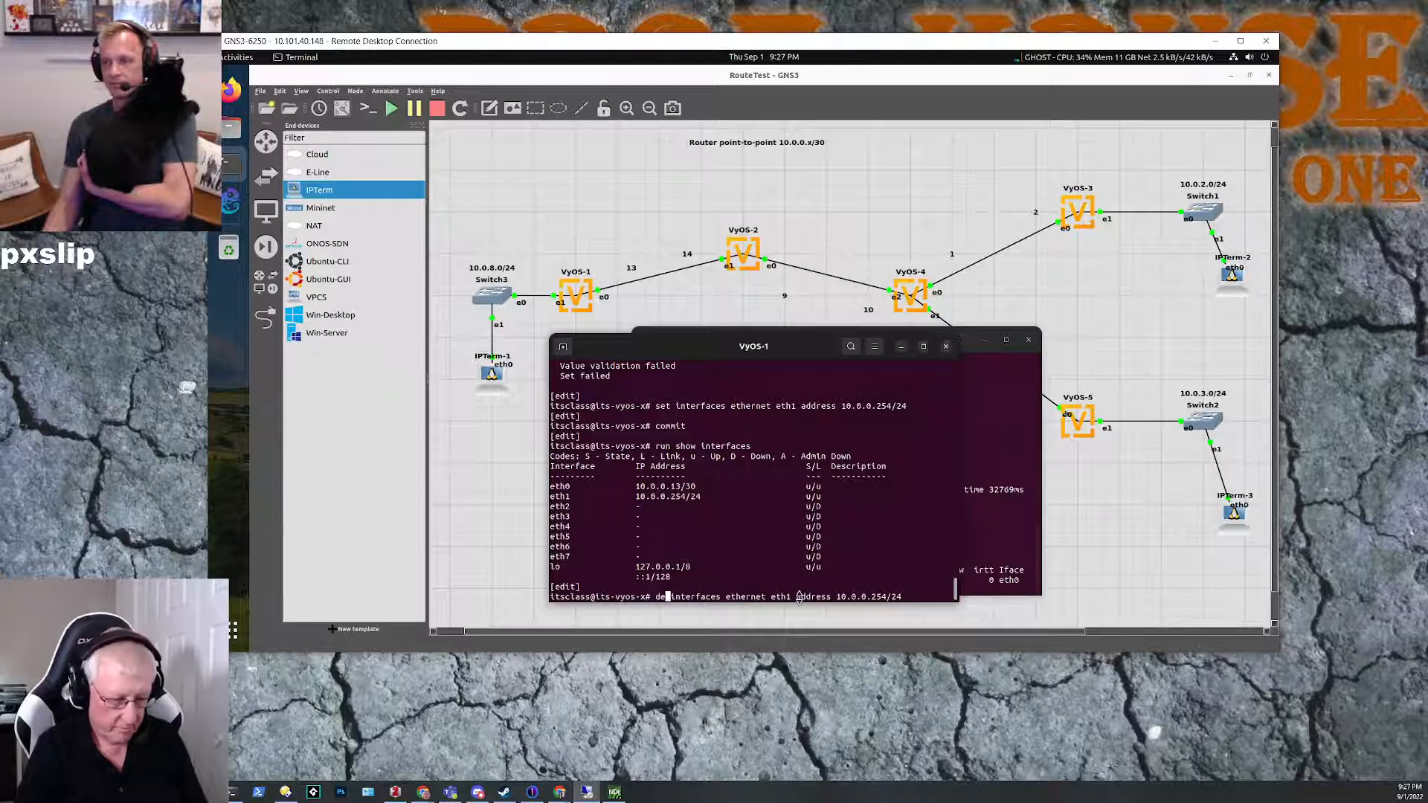
pyautogui.write('e')
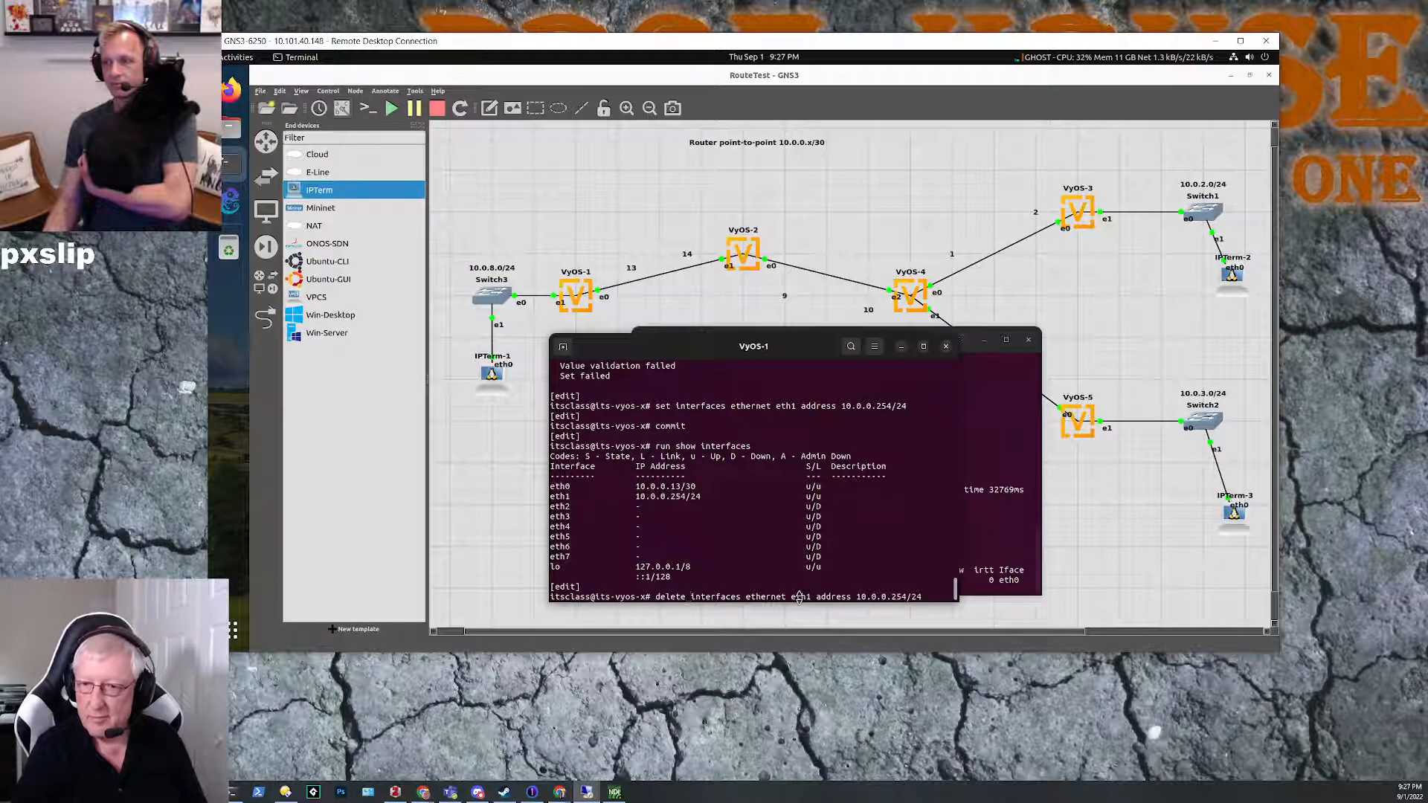
pyautogui.press('Return')
# Step: Set the address of ethernet interface eth1 on VyOS-1 to 10.0.8.254/24
pyautogui.press('Up')
pyautogui.press('Up')
pyautogui.press('Up')
pyautogui.press('Up')
pyautogui.press('Down')
pyautogui.press('Down')
pyautogui.press('Up')
pyautogui.press('Up')
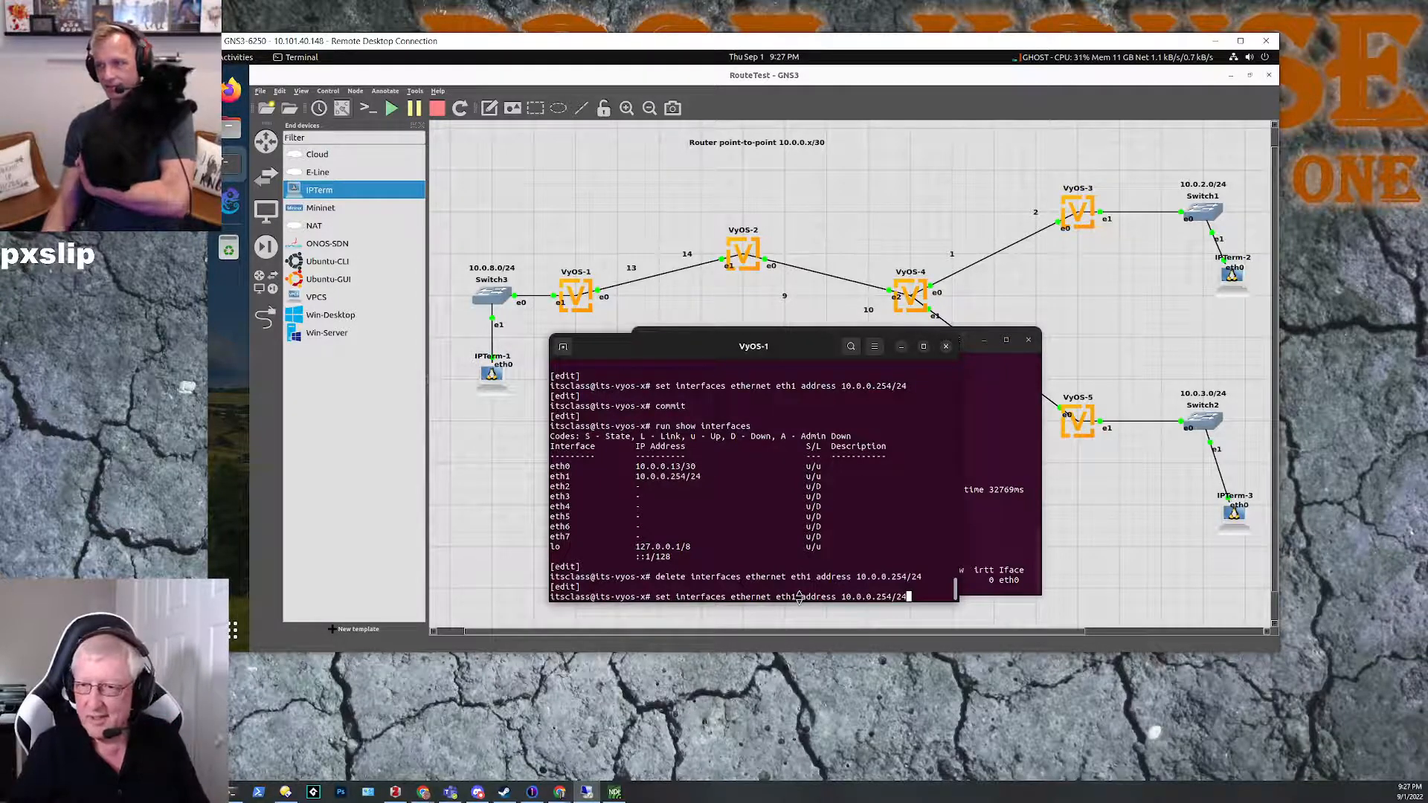
pyautogui.press('Left')
pyautogui.press('Left')
pyautogui.press('Left')
pyautogui.press('Left')
pyautogui.press('Left')
pyautogui.press('Left')
pyautogui.press('Left')
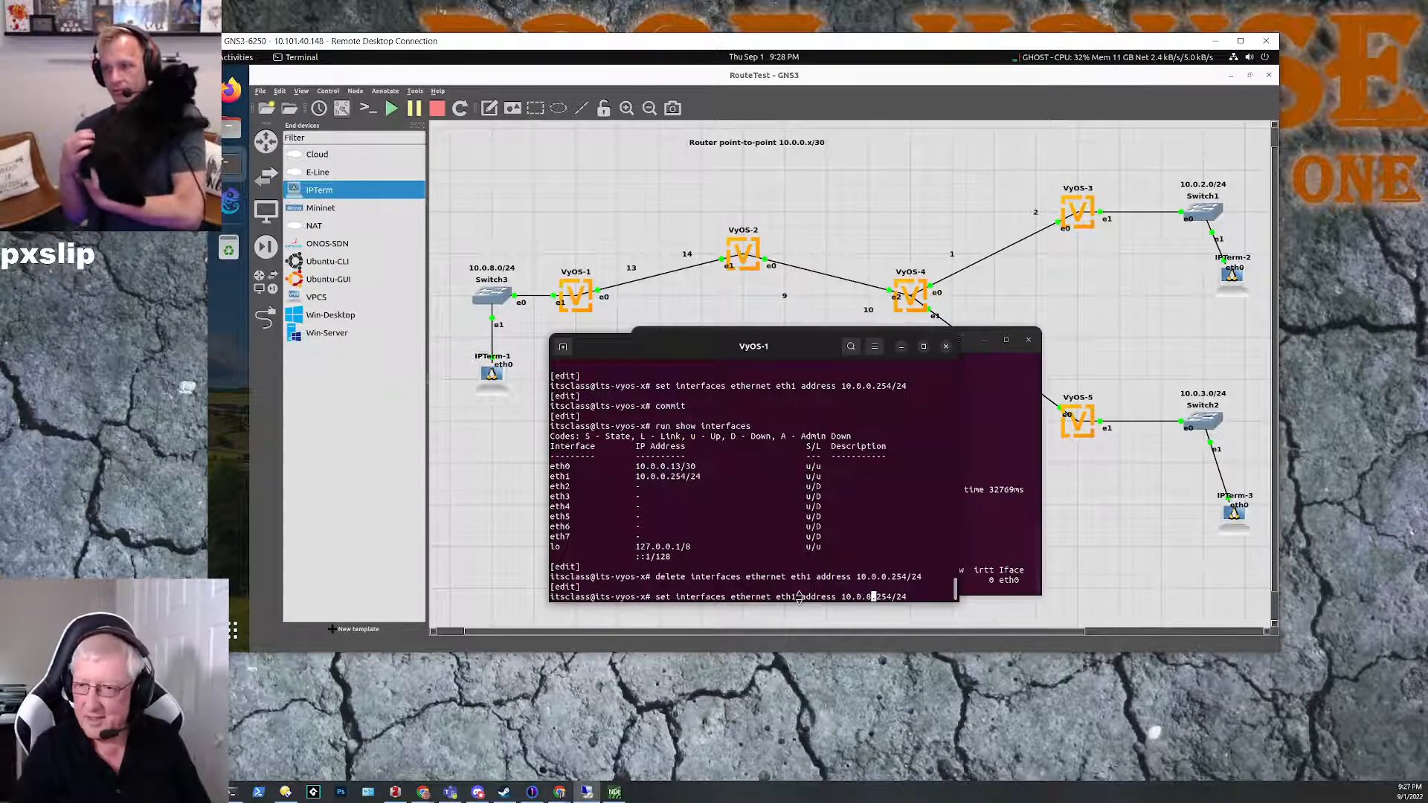
pyautogui.press('BackSpace')
pyautogui.write('8')
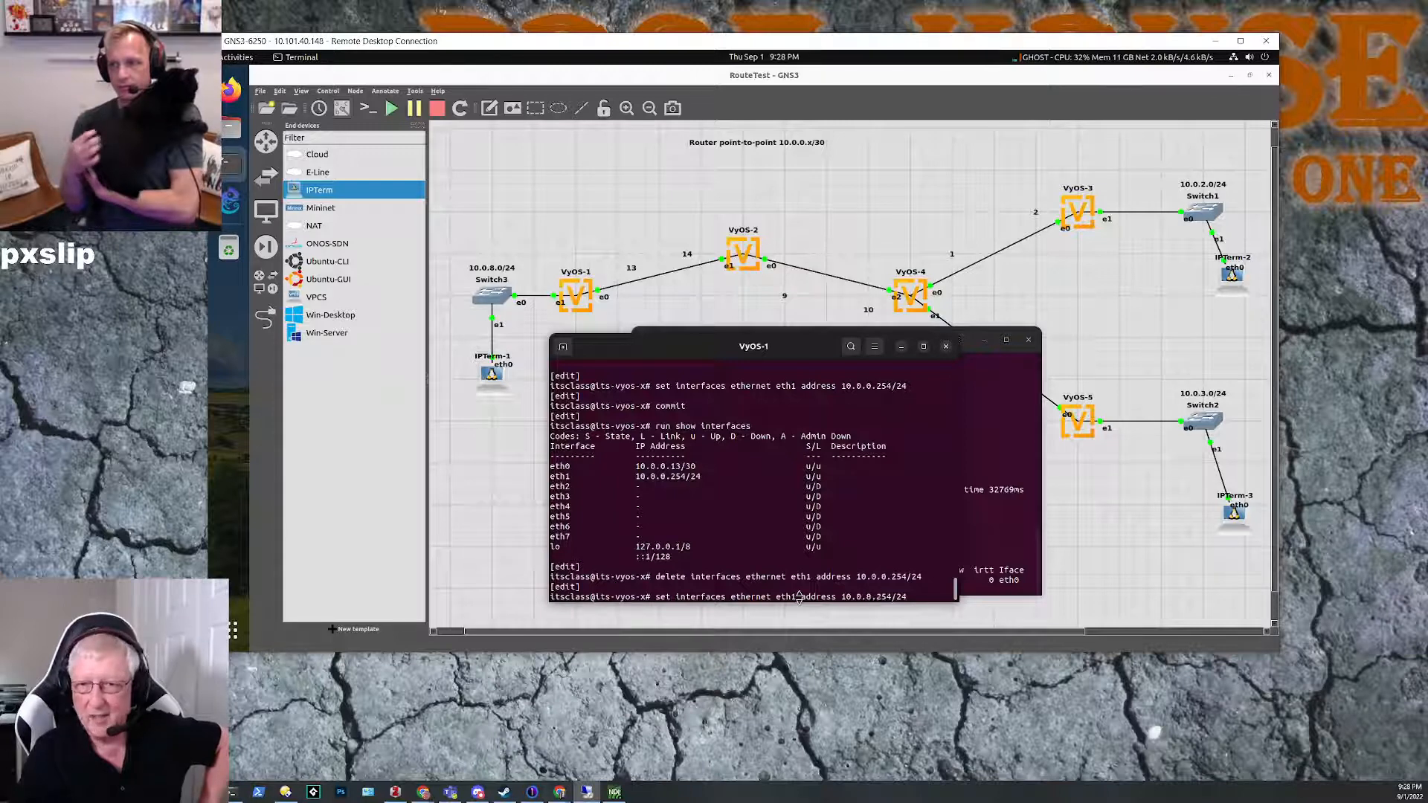
pyautogui.press('Return')
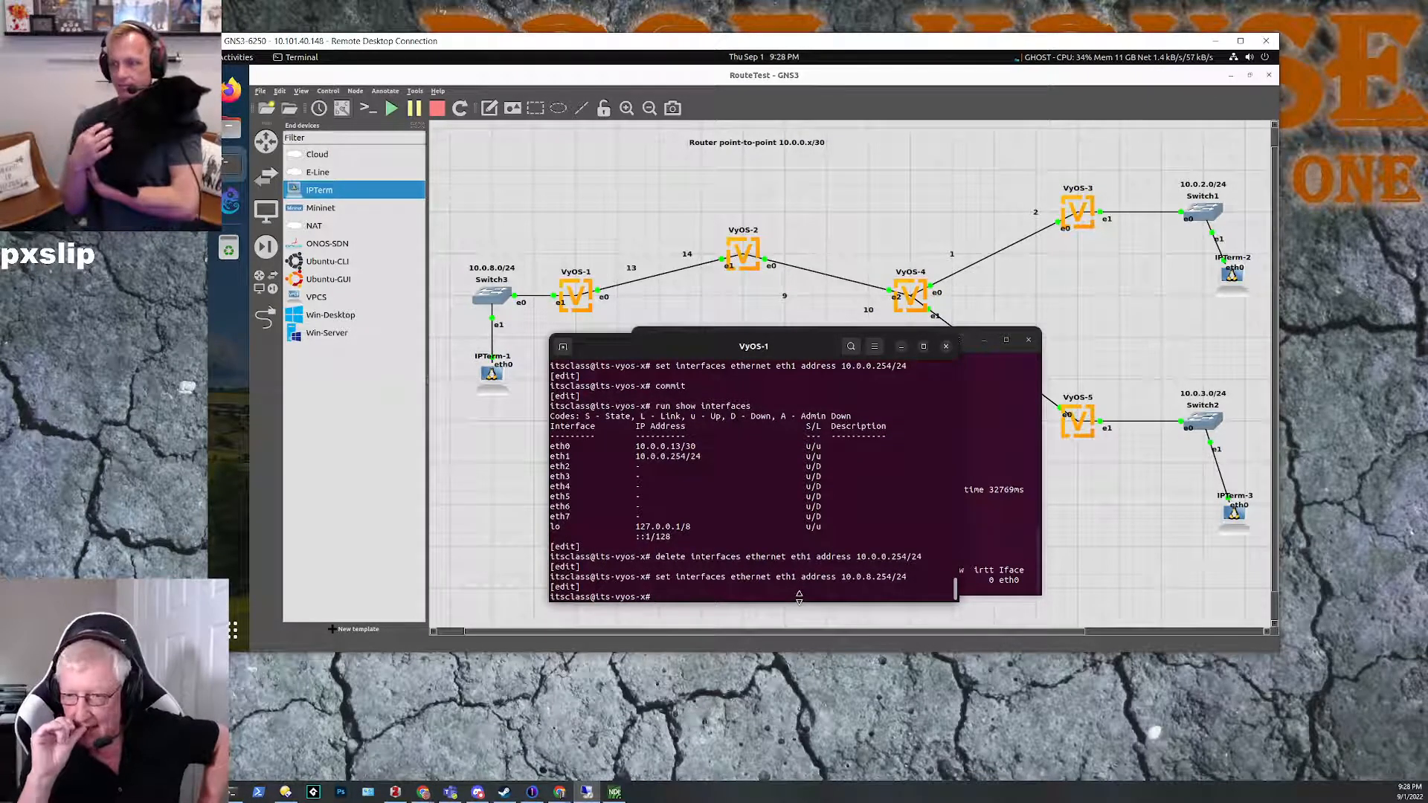
# Step: Show the VyOS-1 interface list to check the address on eth1
pyautogui.press('Up')
pyautogui.press('Up')
pyautogui.press('Up')
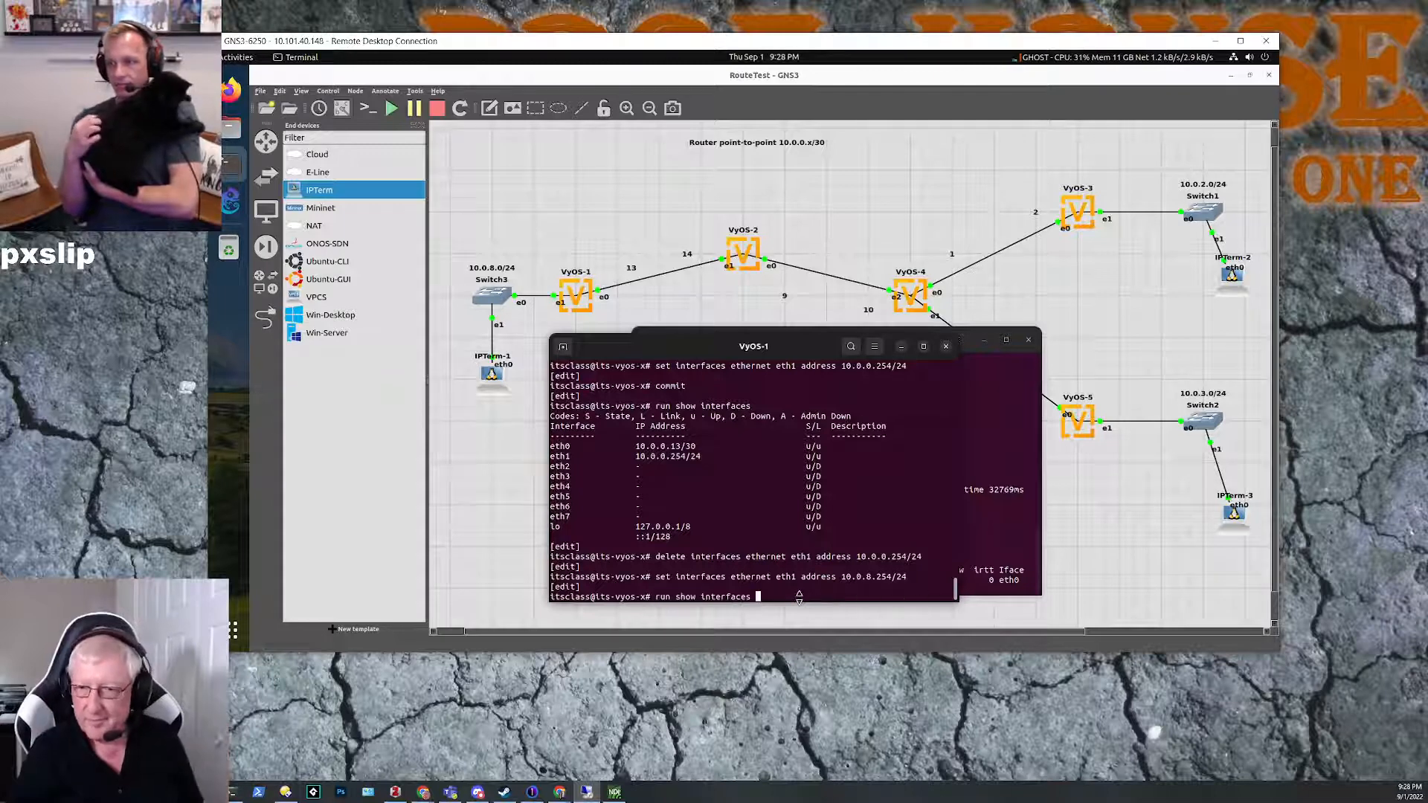
pyautogui.press('Return')
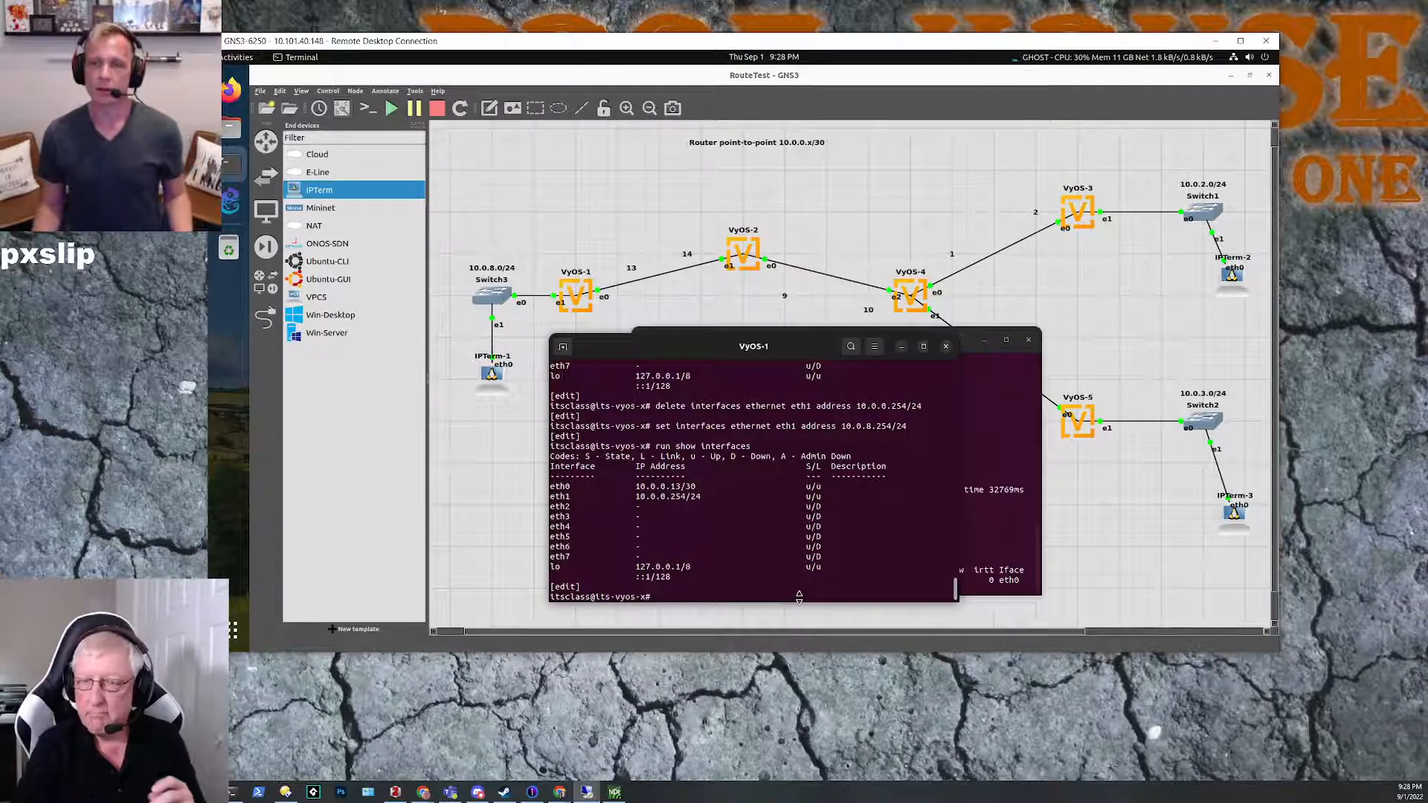
# Step: Try to delete address 10.0.0.254, without a prefix length, from ethernet interface eth1 on VyOS-1
pyautogui.press('Up')
pyautogui.press('Up')
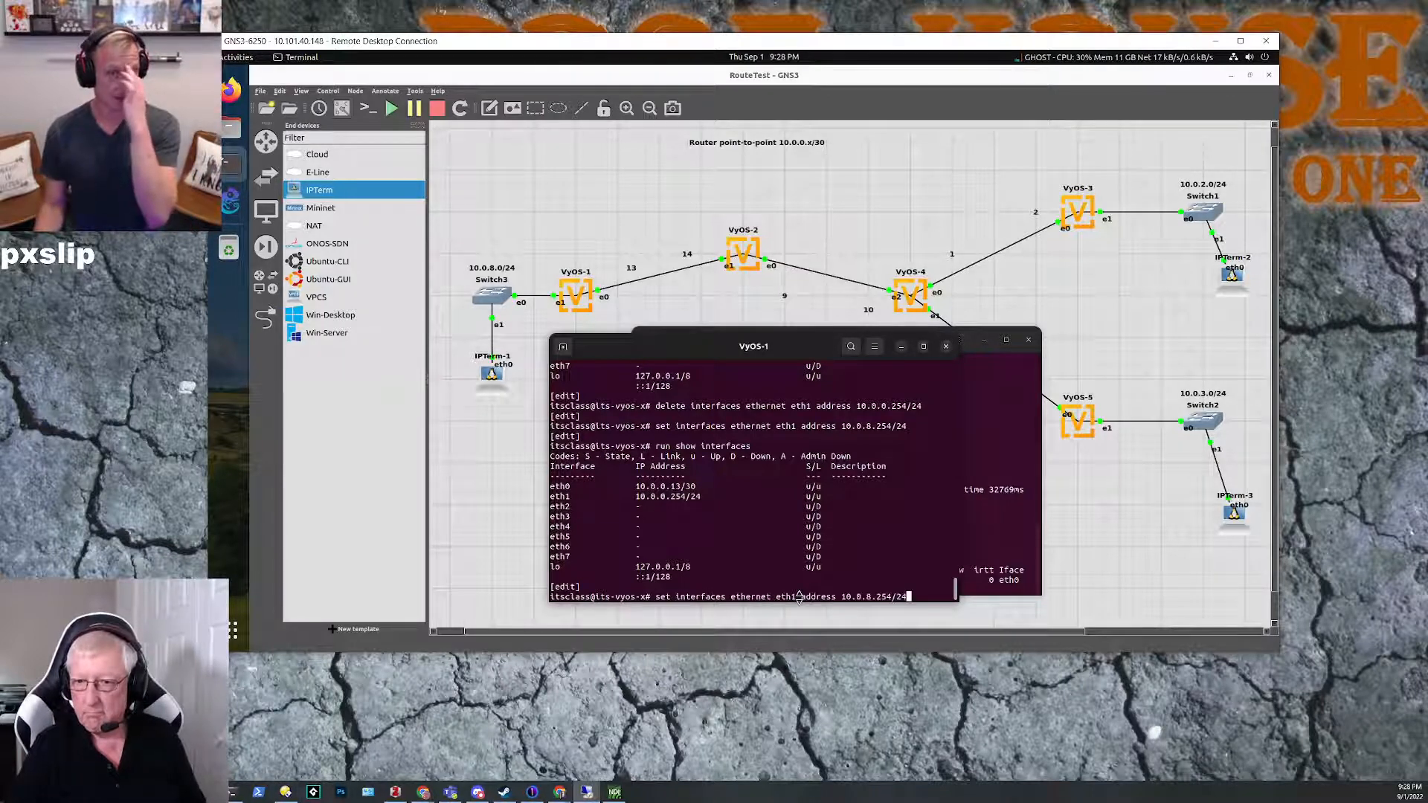
pyautogui.press('Up')
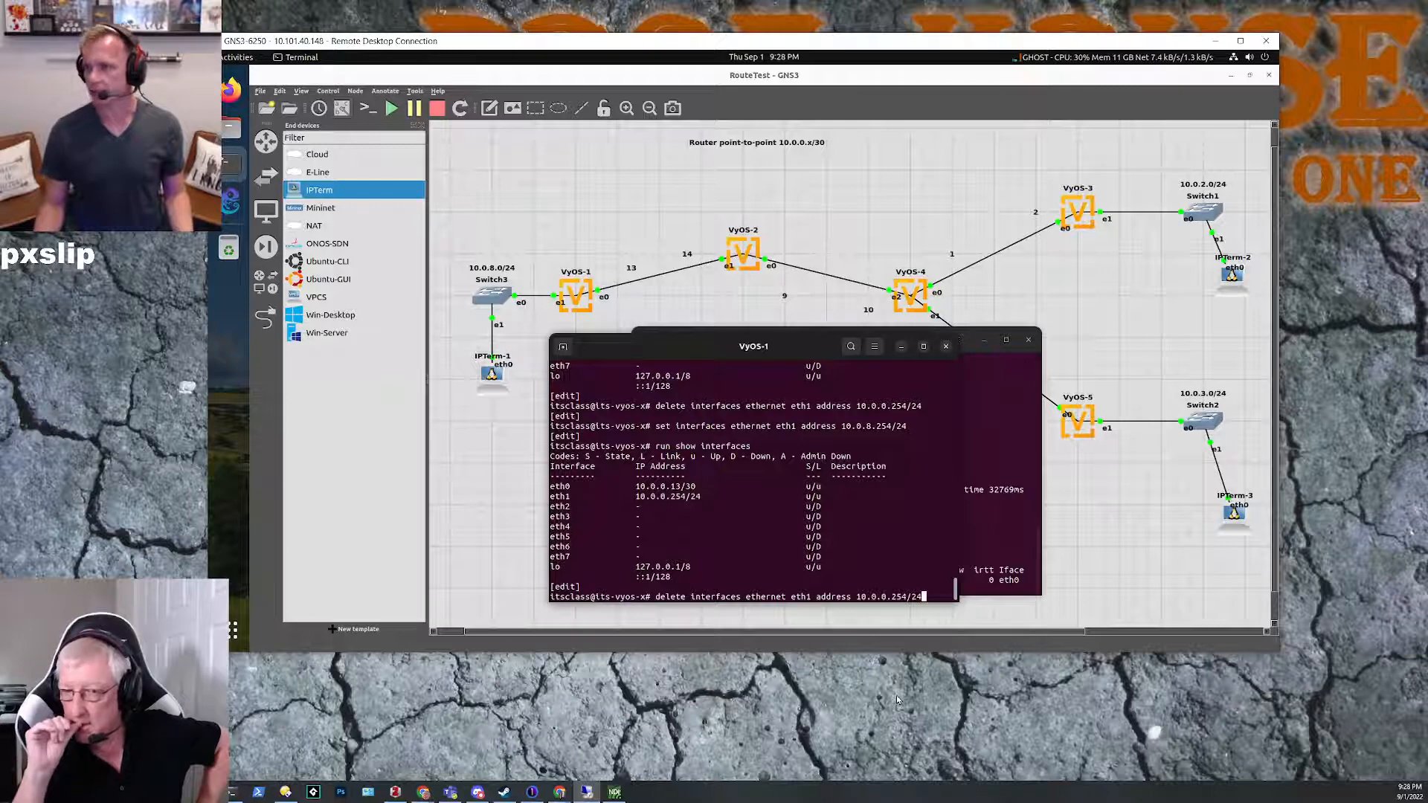
pyautogui.press('BackSpace')
pyautogui.press('BackSpace')
pyautogui.press('BackSpace')
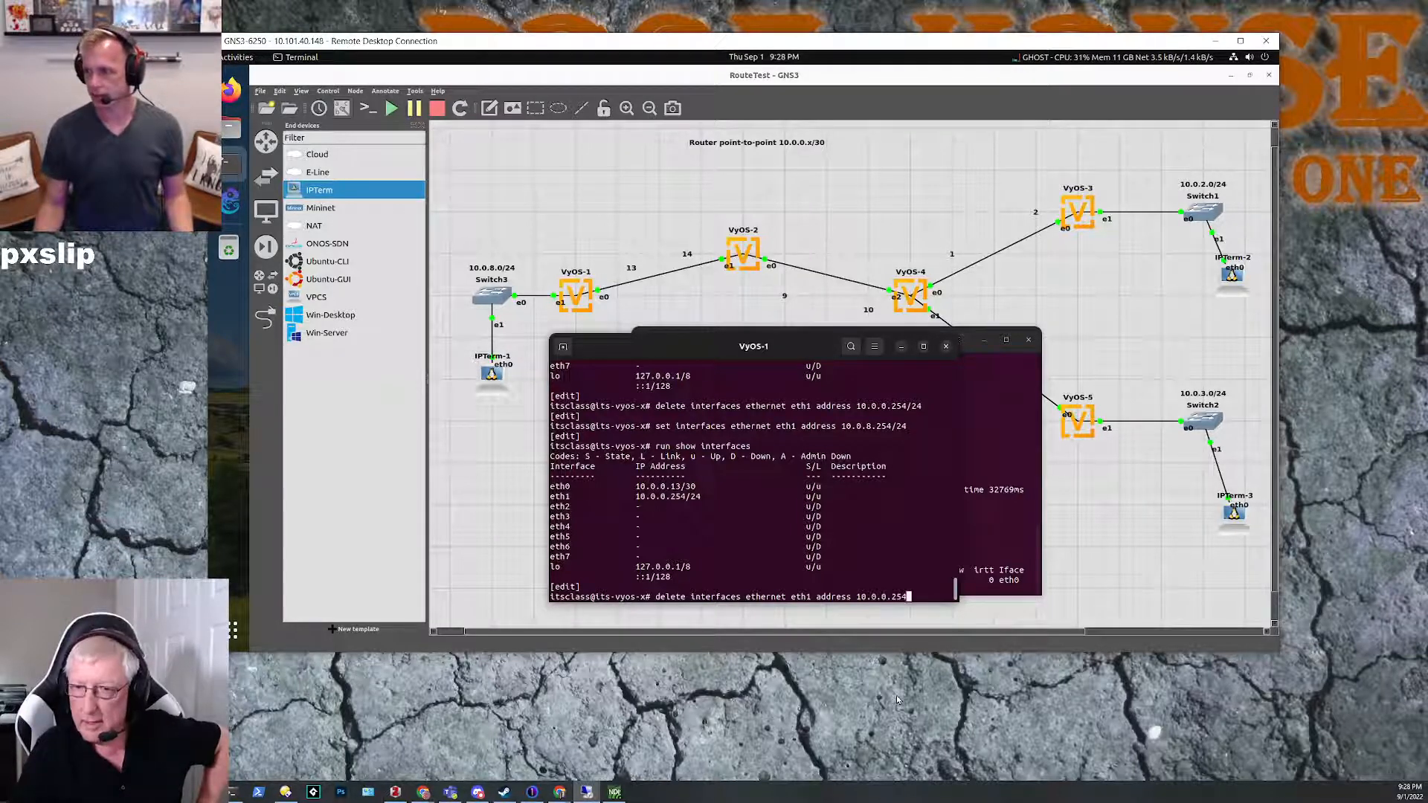
pyautogui.press('Return')
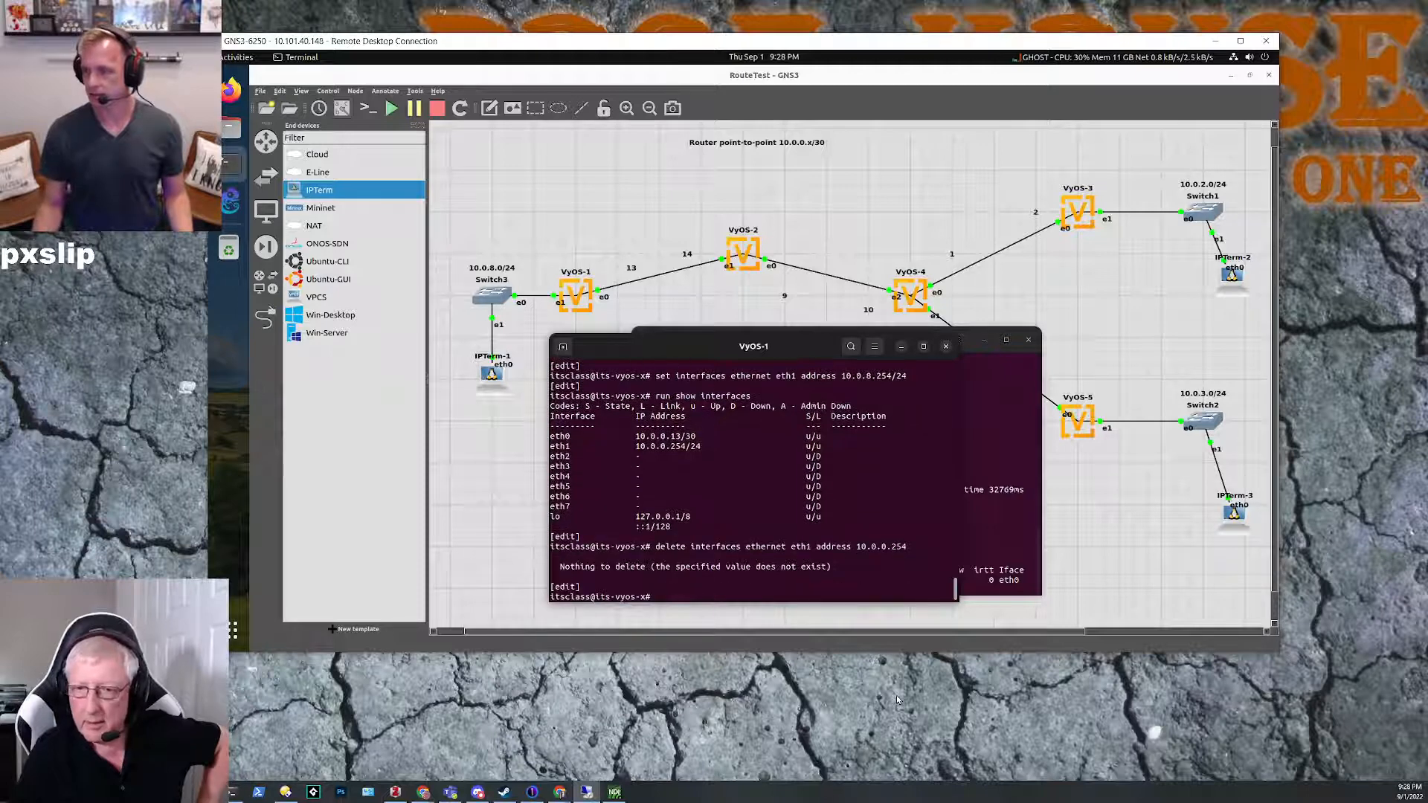
# Step: Try once more to delete the old eth1 address, this time entered as 10.0.0.254/24 with its prefix
pyautogui.press('Up')
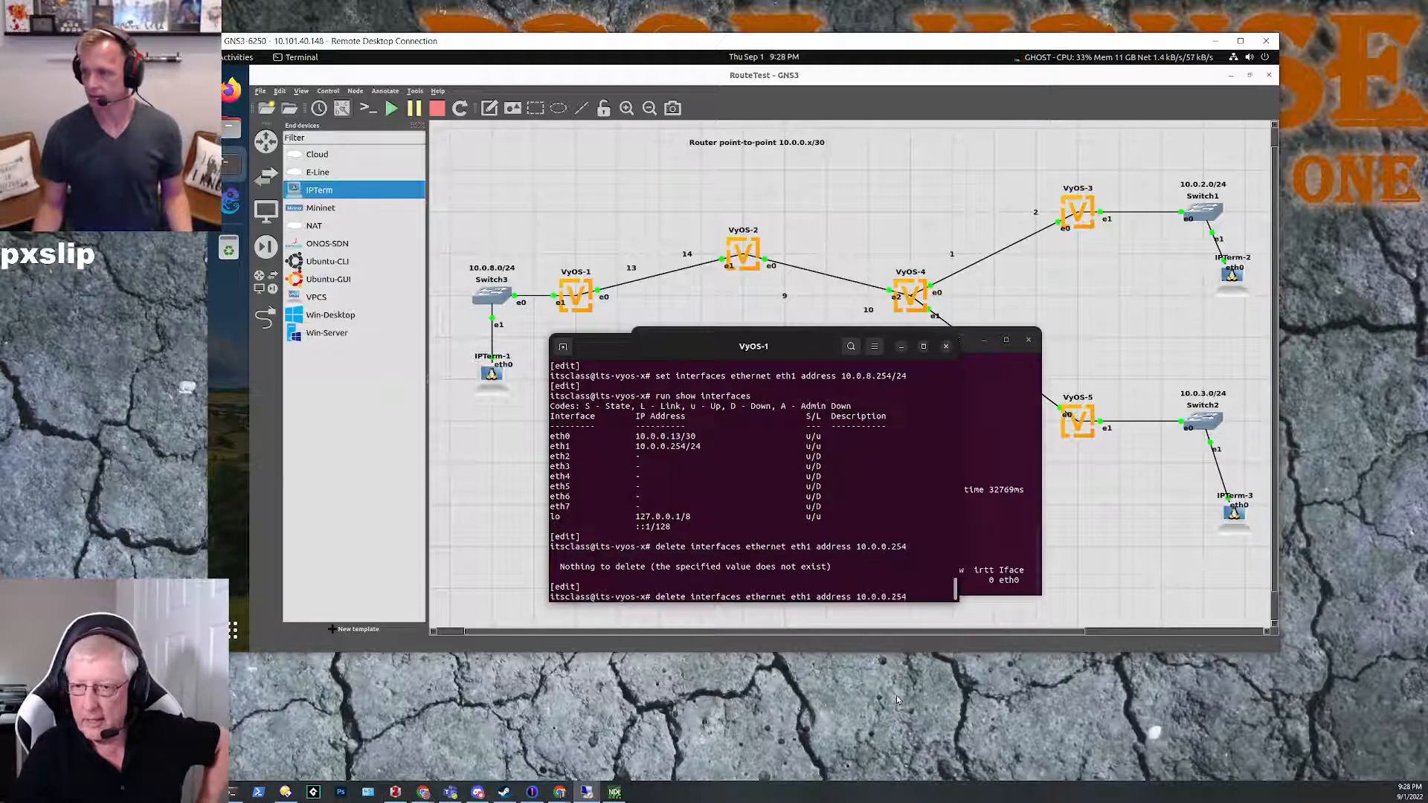
pyautogui.write('/24')
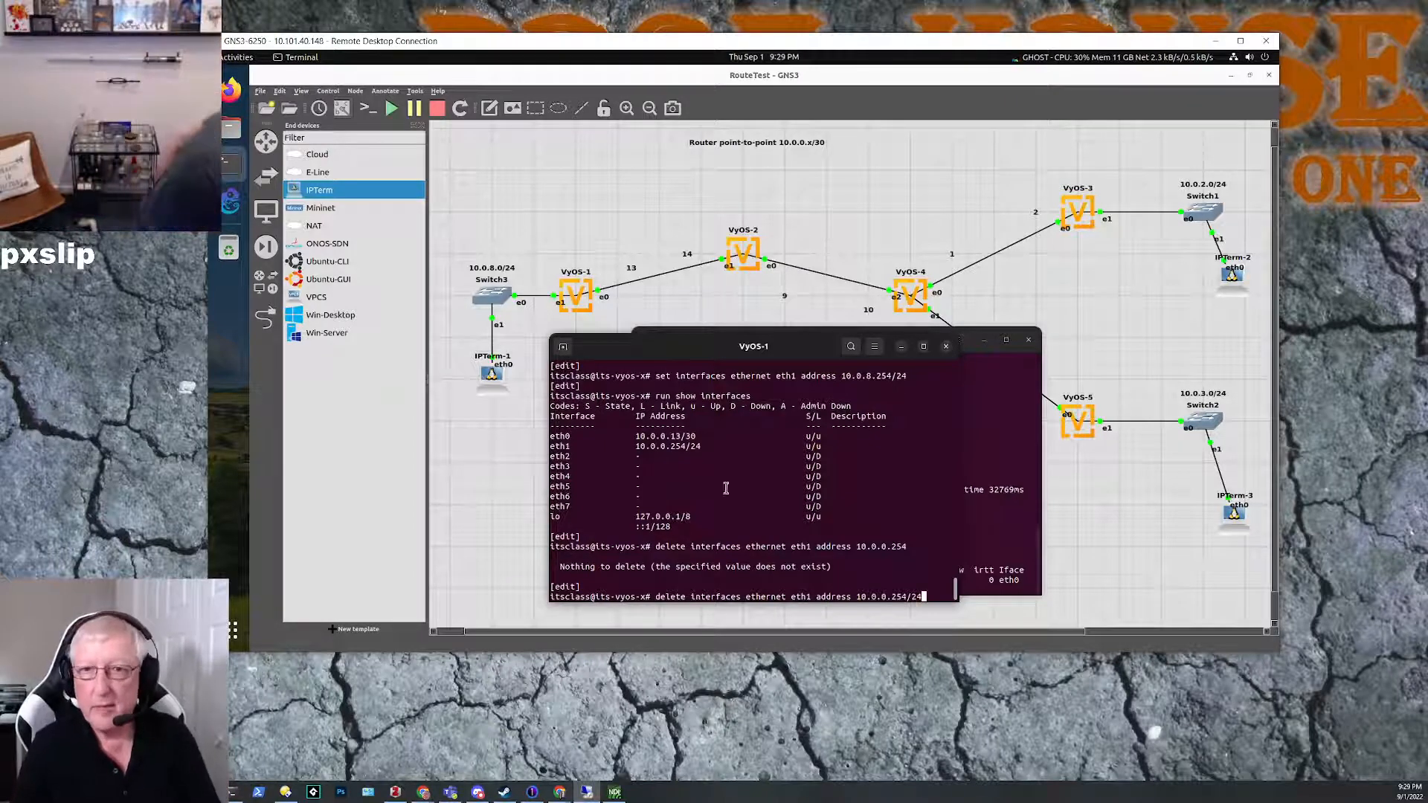
pyautogui.click(468, 270)
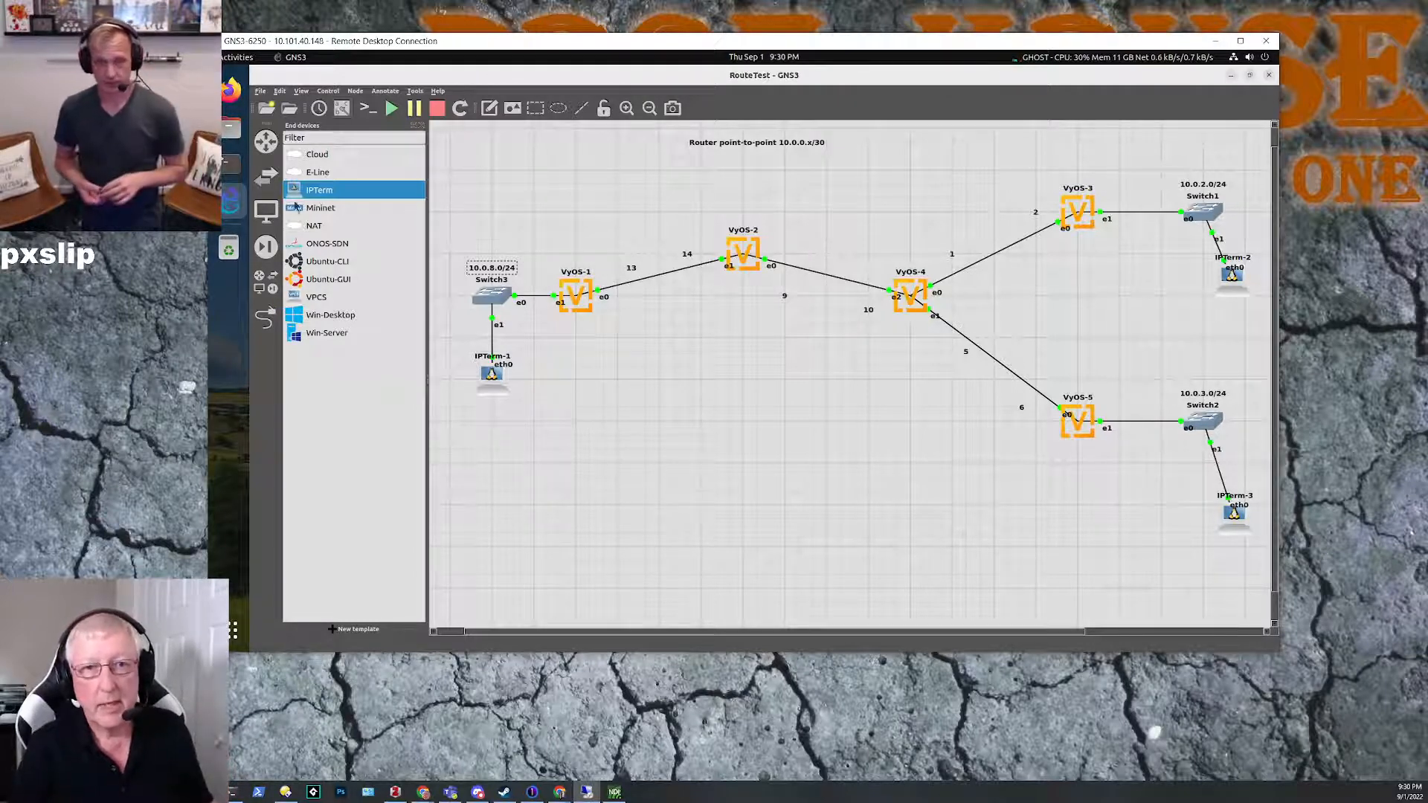
pyautogui.click(231, 164)
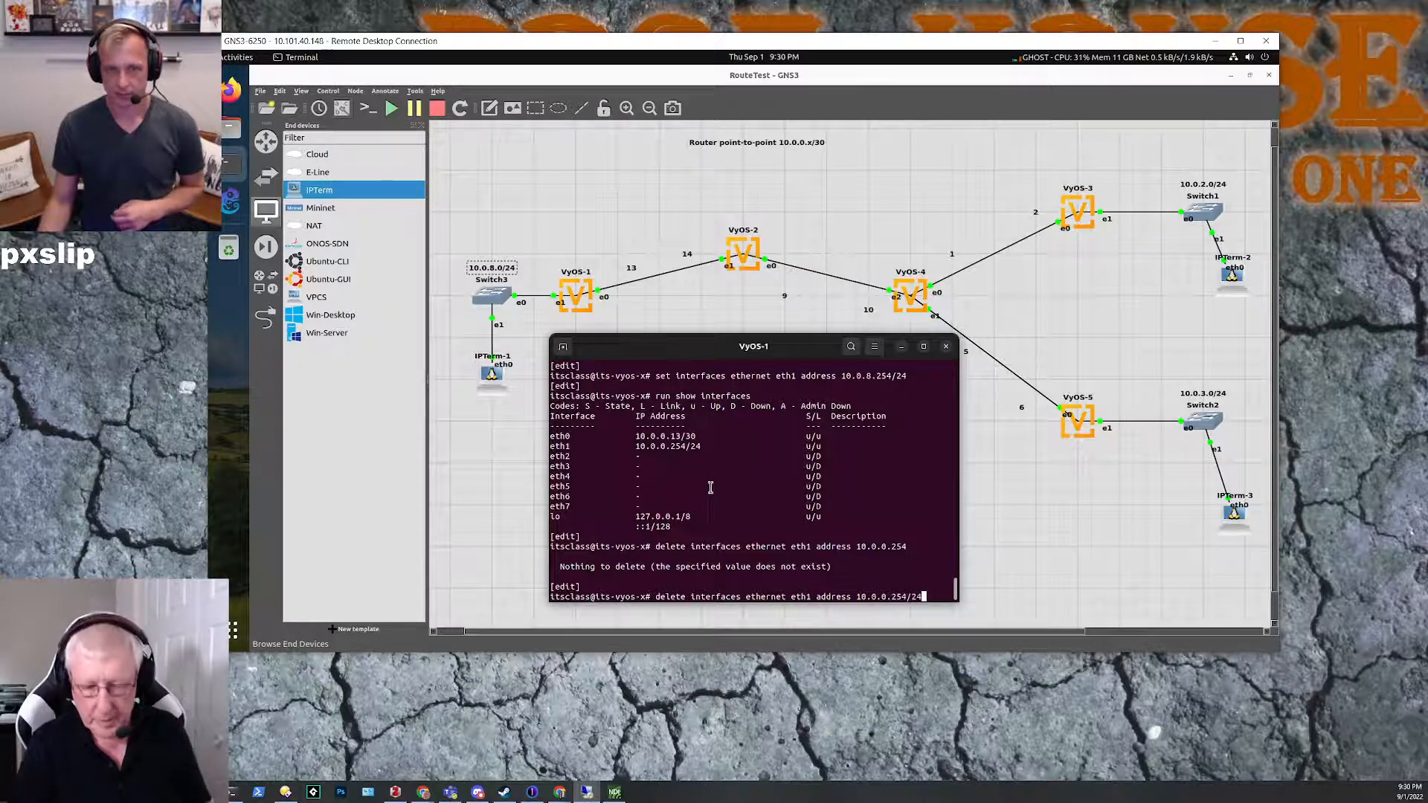
pyautogui.press('Return')
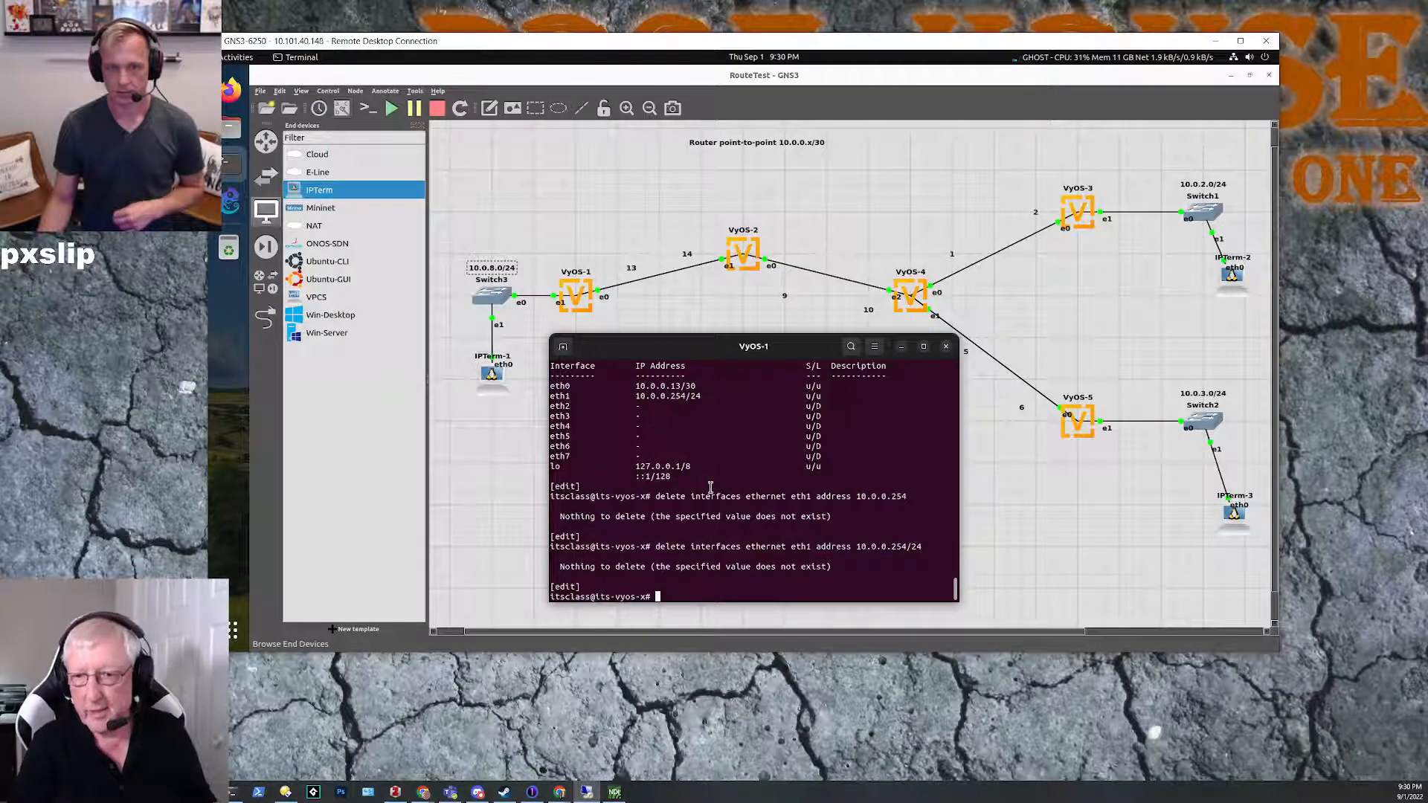
# Step: Commit the pending interface configuration changes on VyOS-1
pyautogui.write('coom')
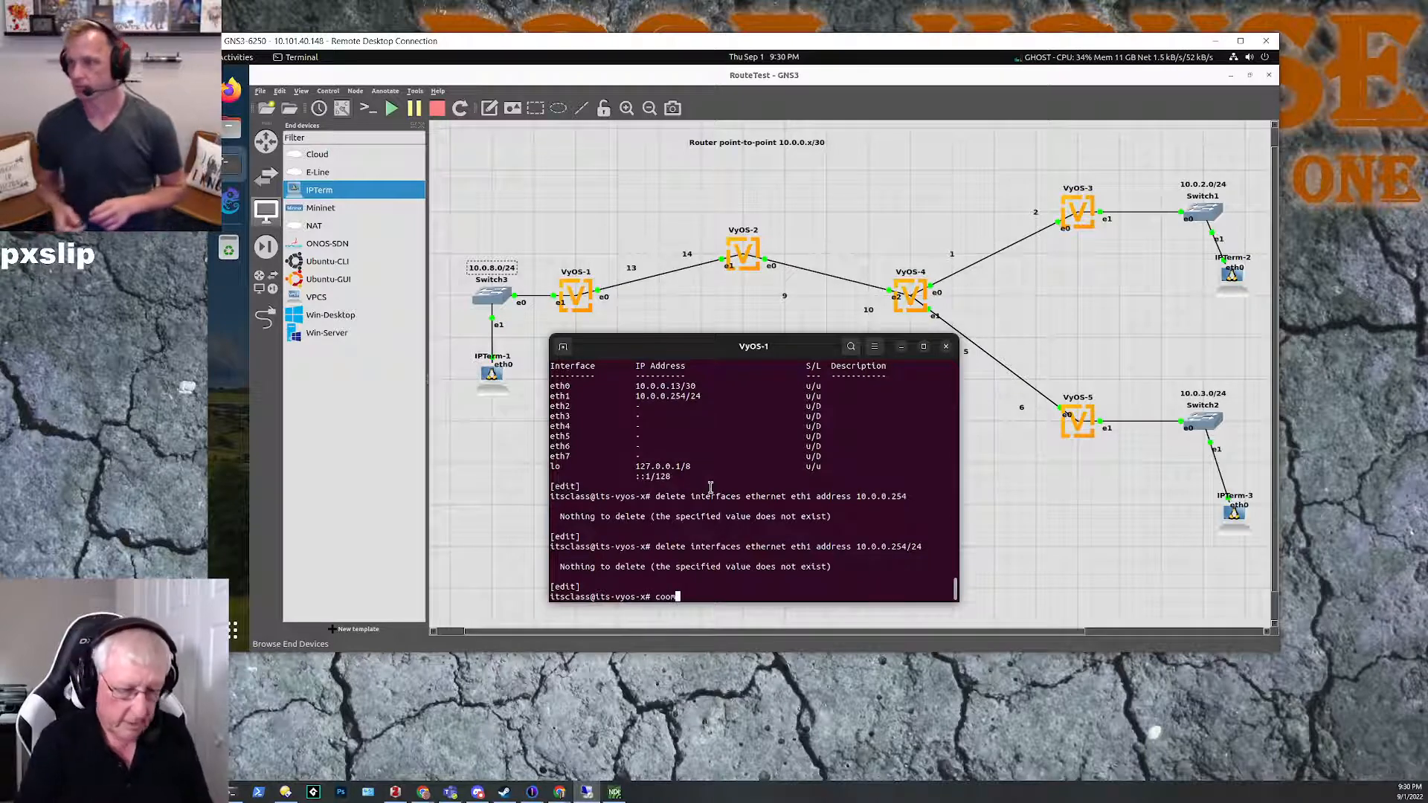
pyautogui.write('it')
pyautogui.press('Return')
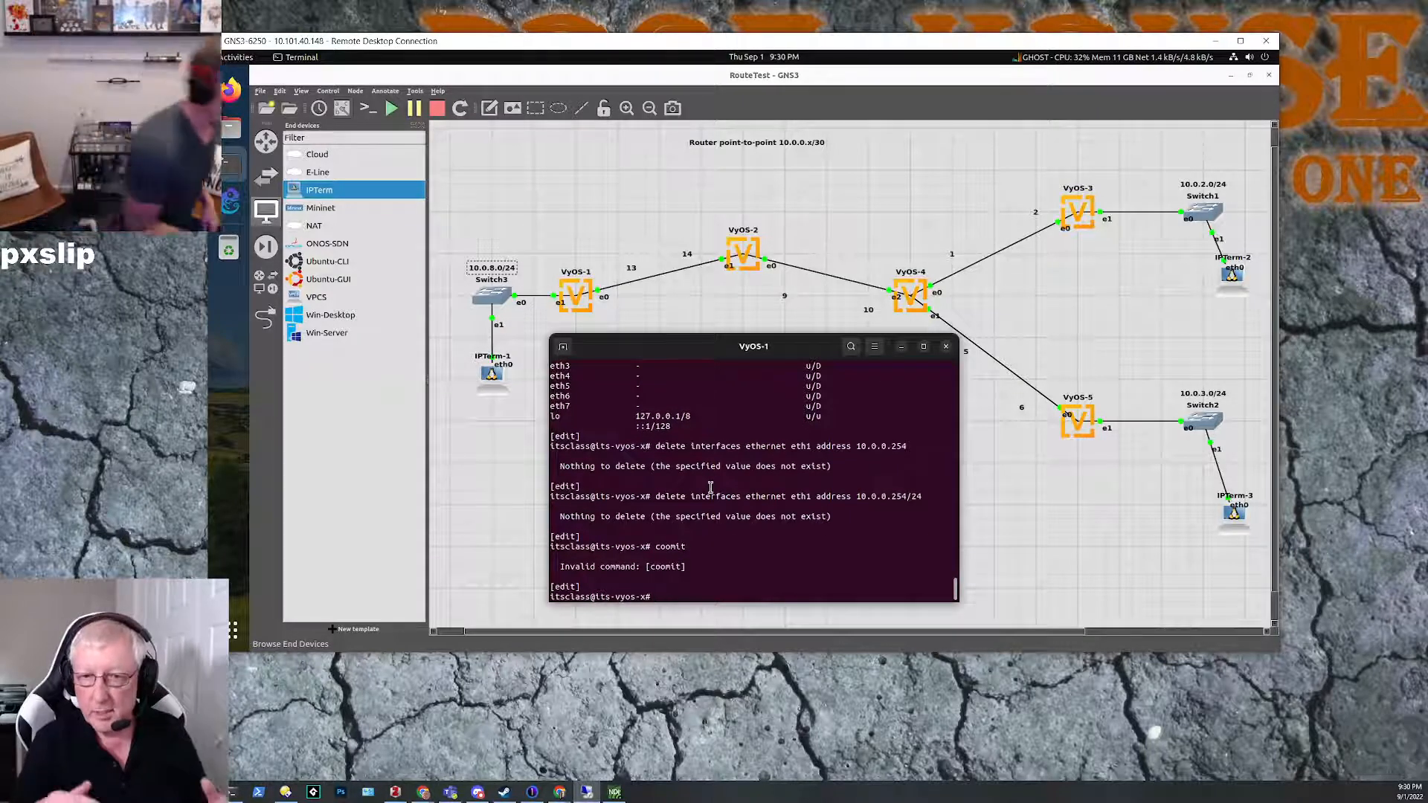
pyautogui.write('coomit')
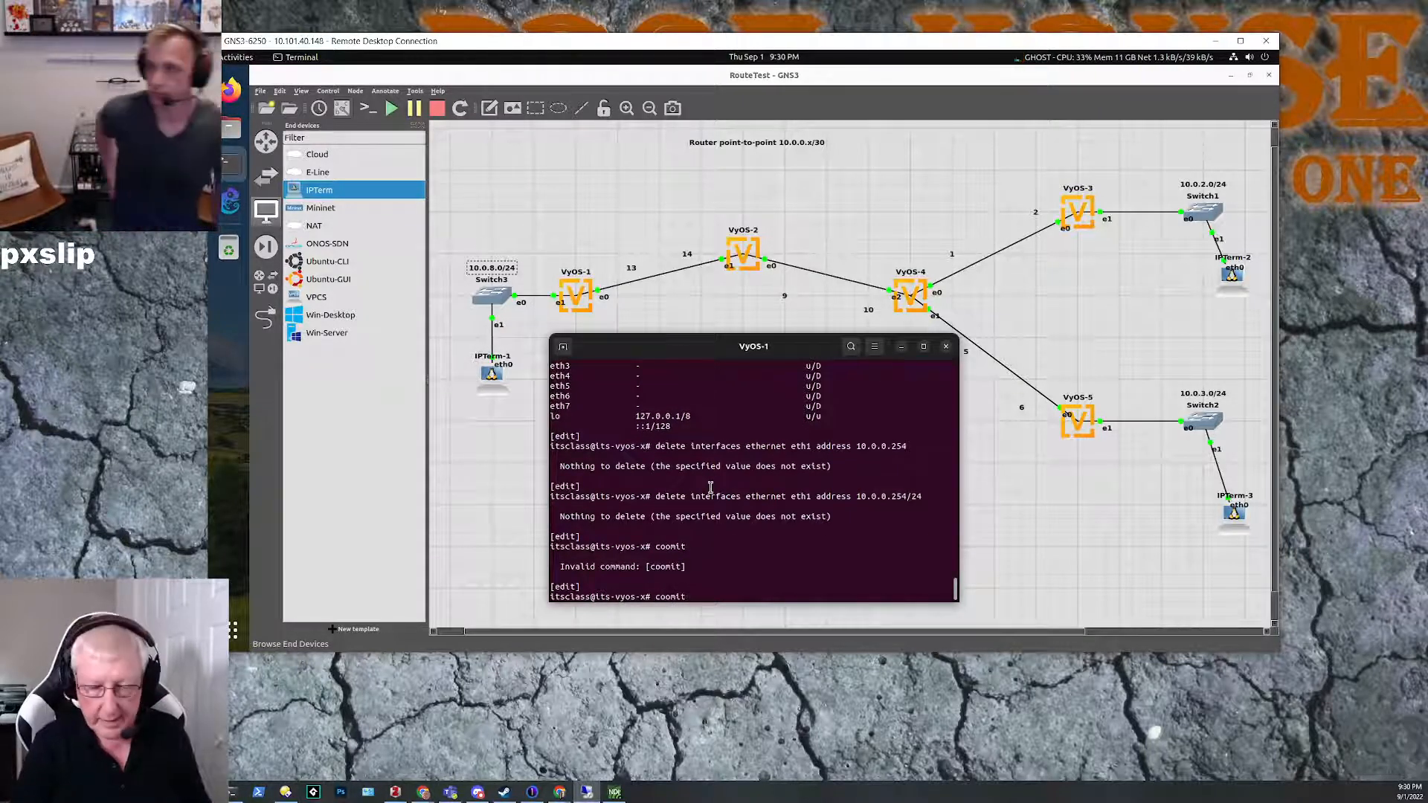
pyautogui.press('BackSpace')
pyautogui.press('BackSpace')
pyautogui.press('BackSpace')
pyautogui.write('mmit')
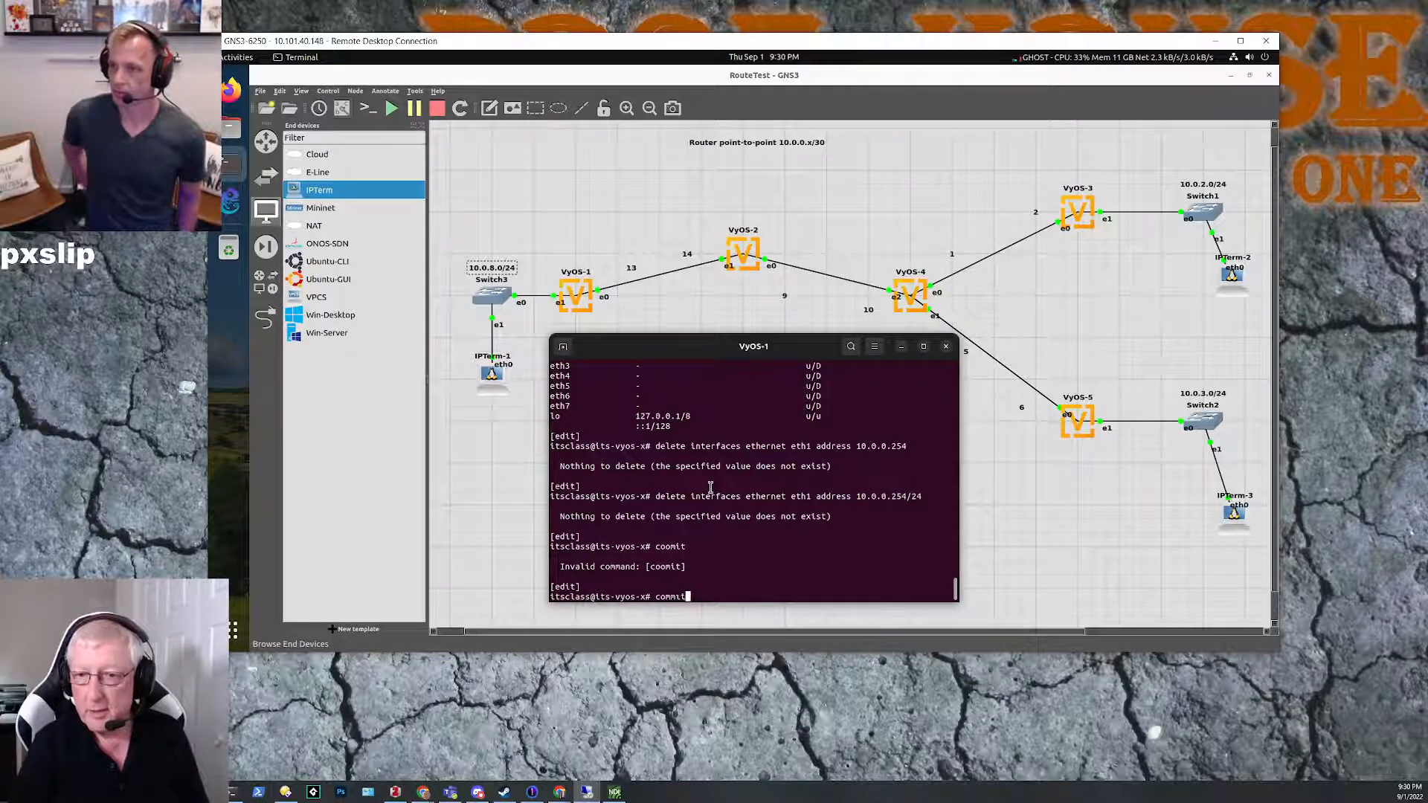
pyautogui.press('Return')
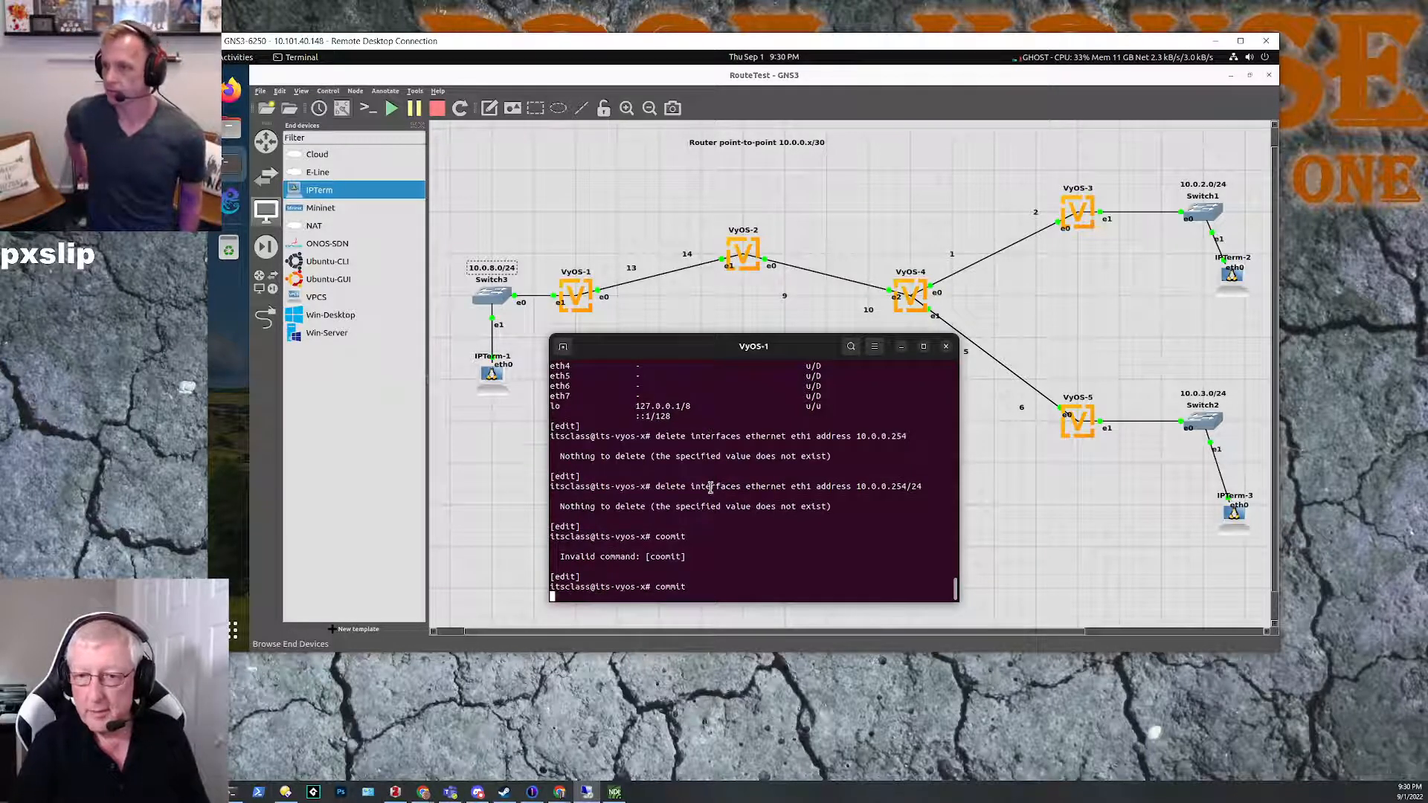
# Step: Show the VyOS-1 interfaces again to verify the committed eth1 address
pyautogui.press('Up')
pyautogui.press('Up')
pyautogui.press('Up')
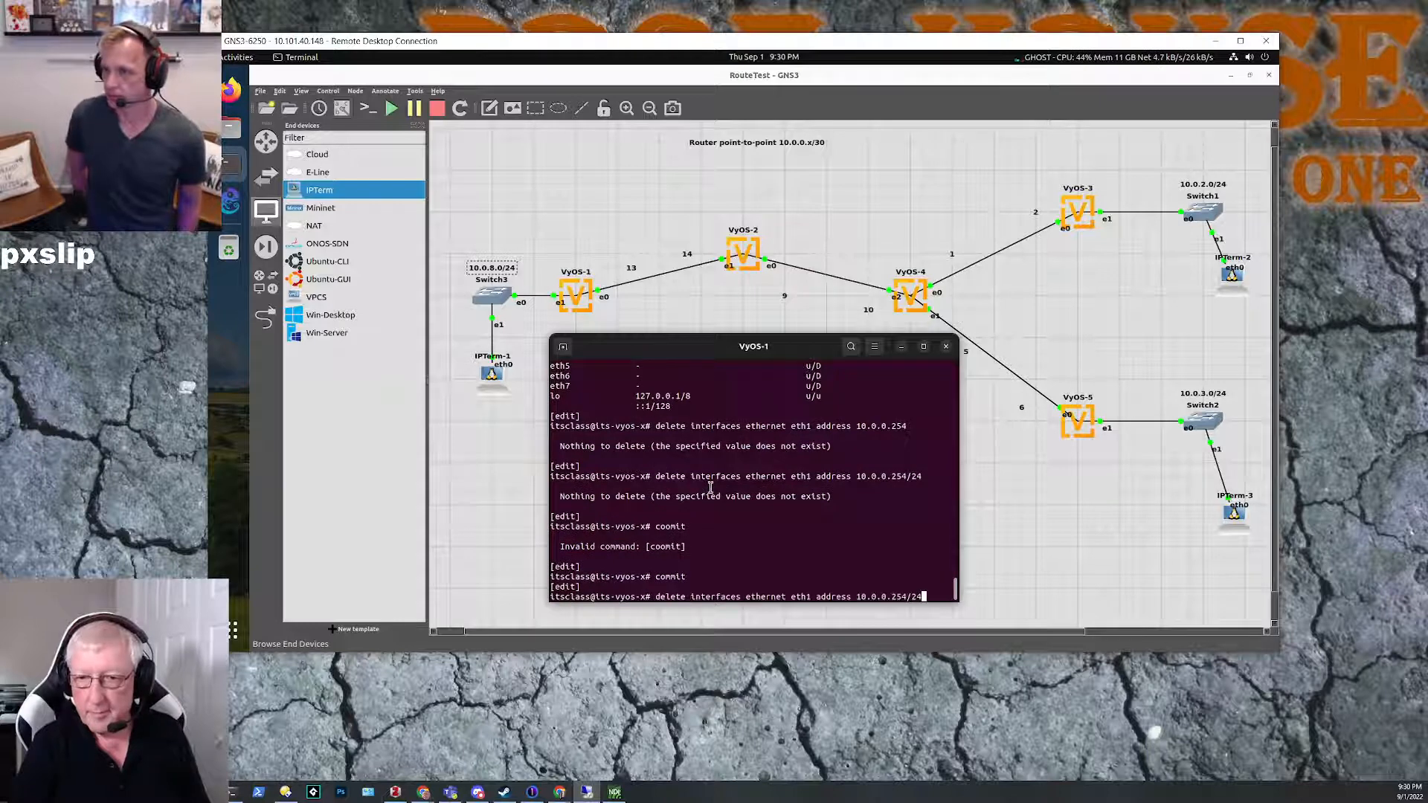
pyautogui.press('Up')
pyautogui.press('Up')
pyautogui.press('Return')
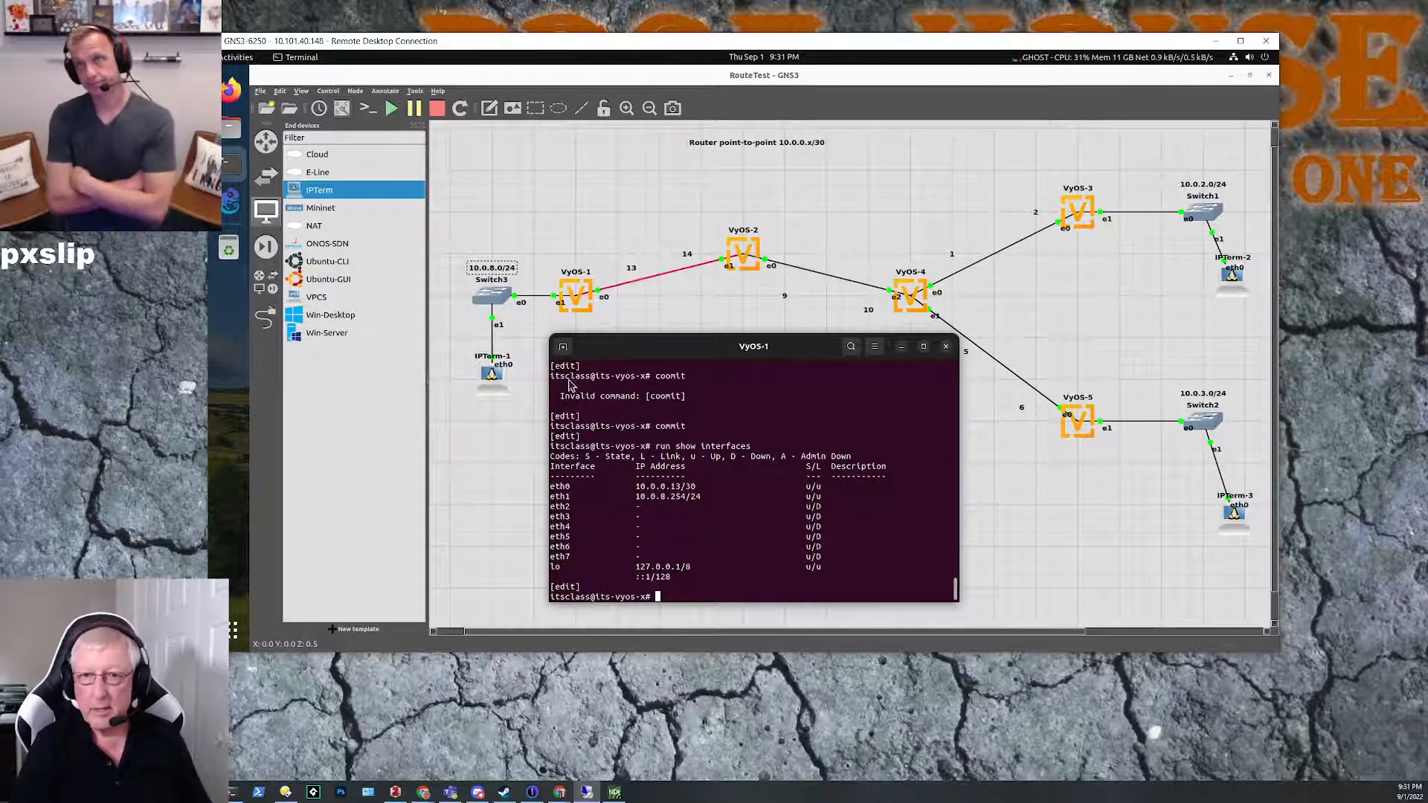
# Step: Bring up the IPTerm-1 console, minimize the VyOS-1 console and reposition the IPTerm-1 window over the topology
pyautogui.click(229, 167)
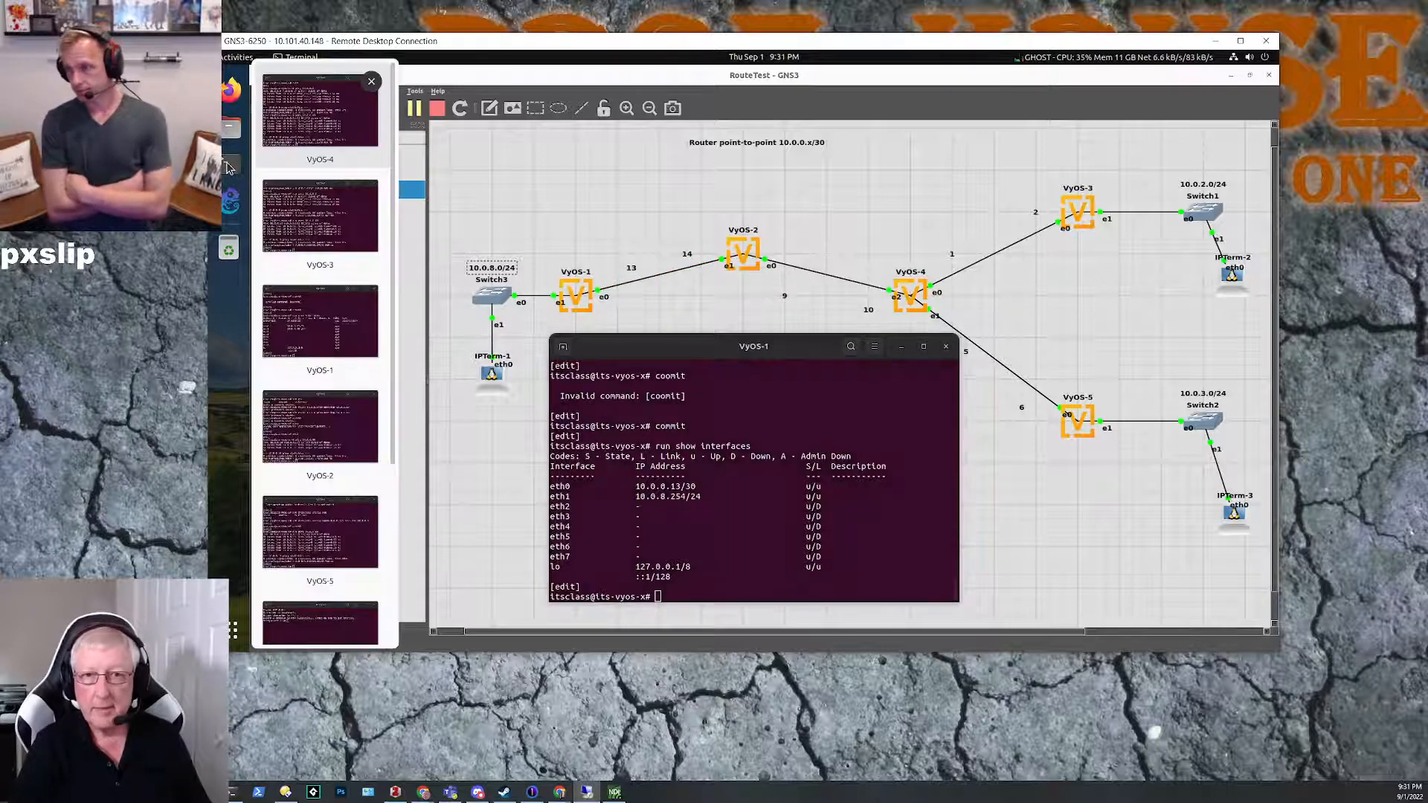
pyautogui.scroll(-5, 318, 446)
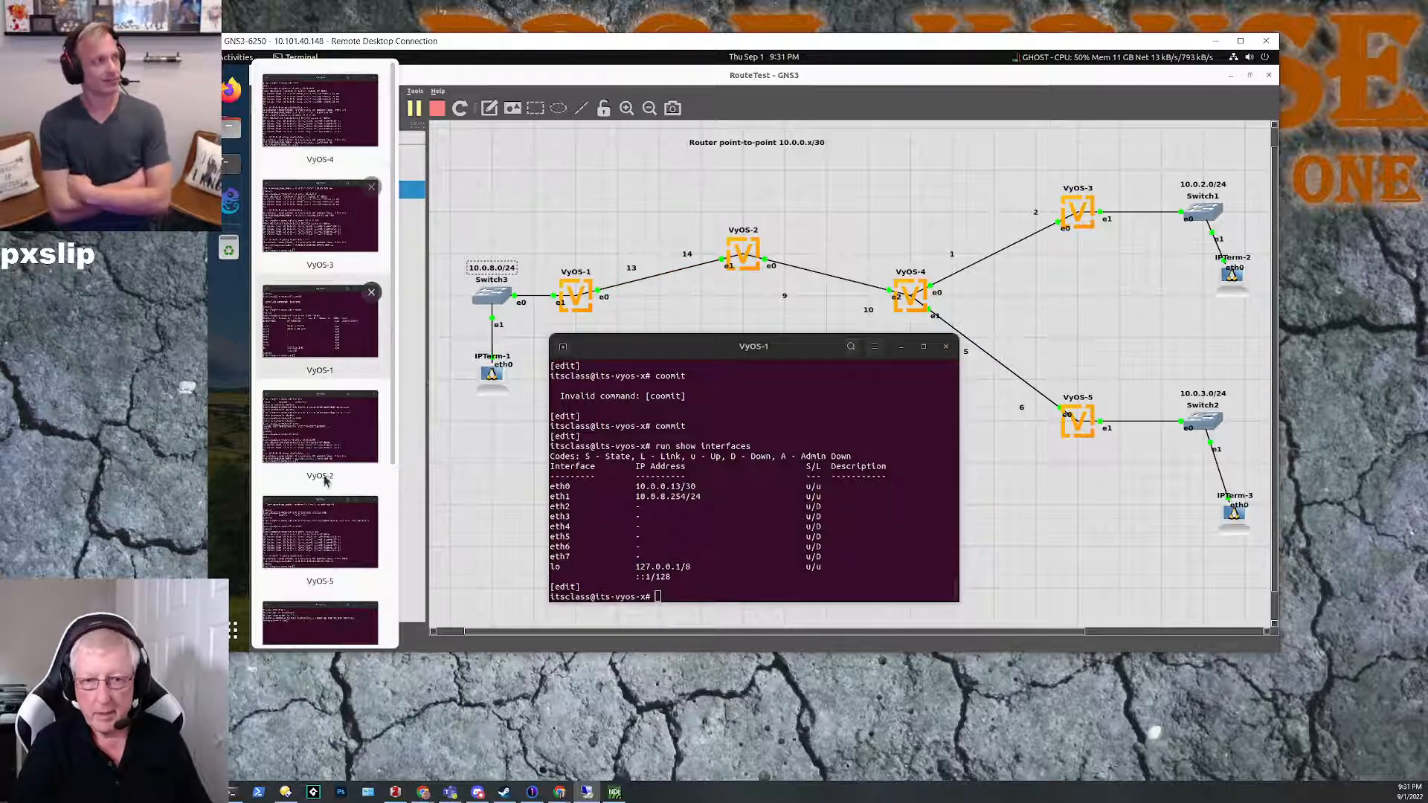
pyautogui.click(318, 491)
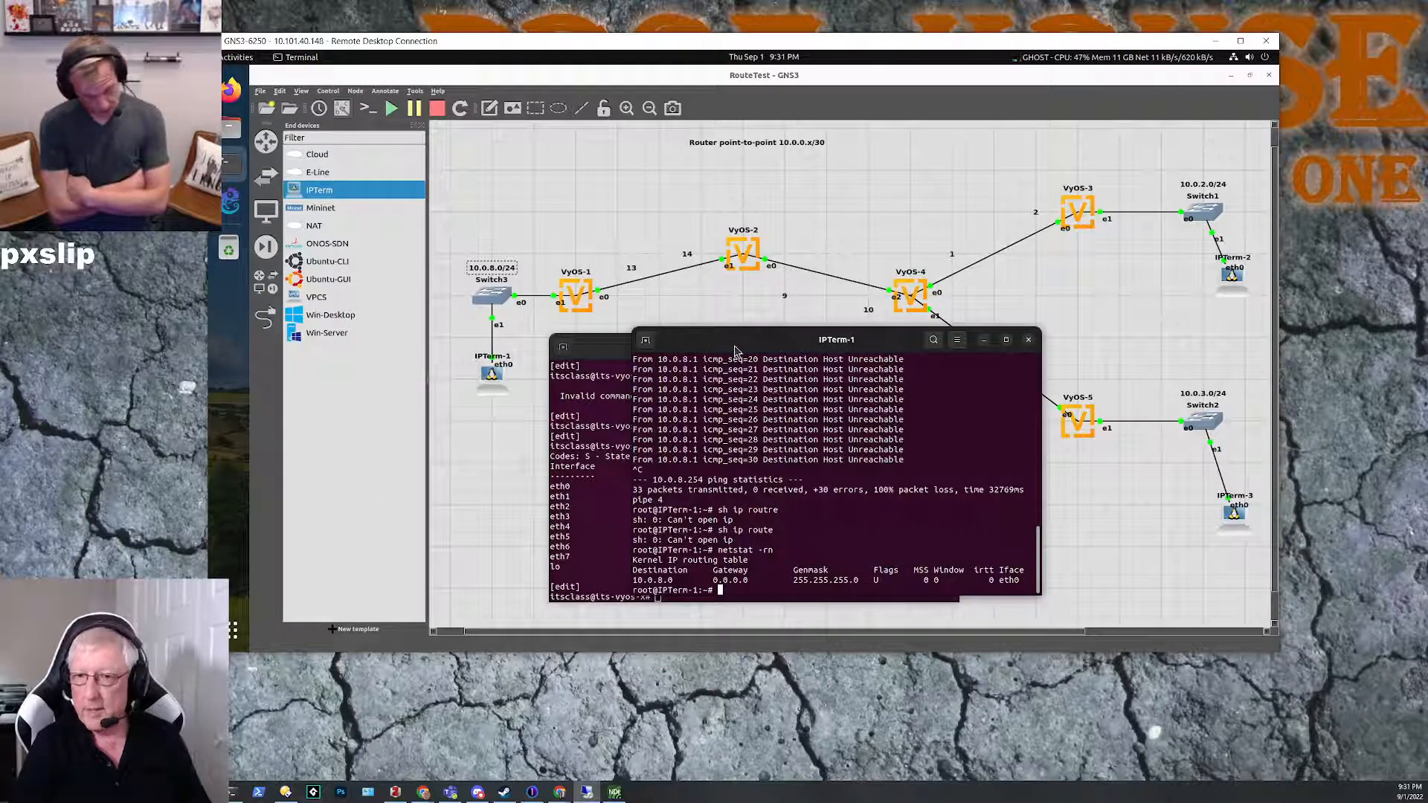
pyautogui.moveTo(727, 343); pyautogui.dragTo(748, 351)
pyautogui.click(611, 347)
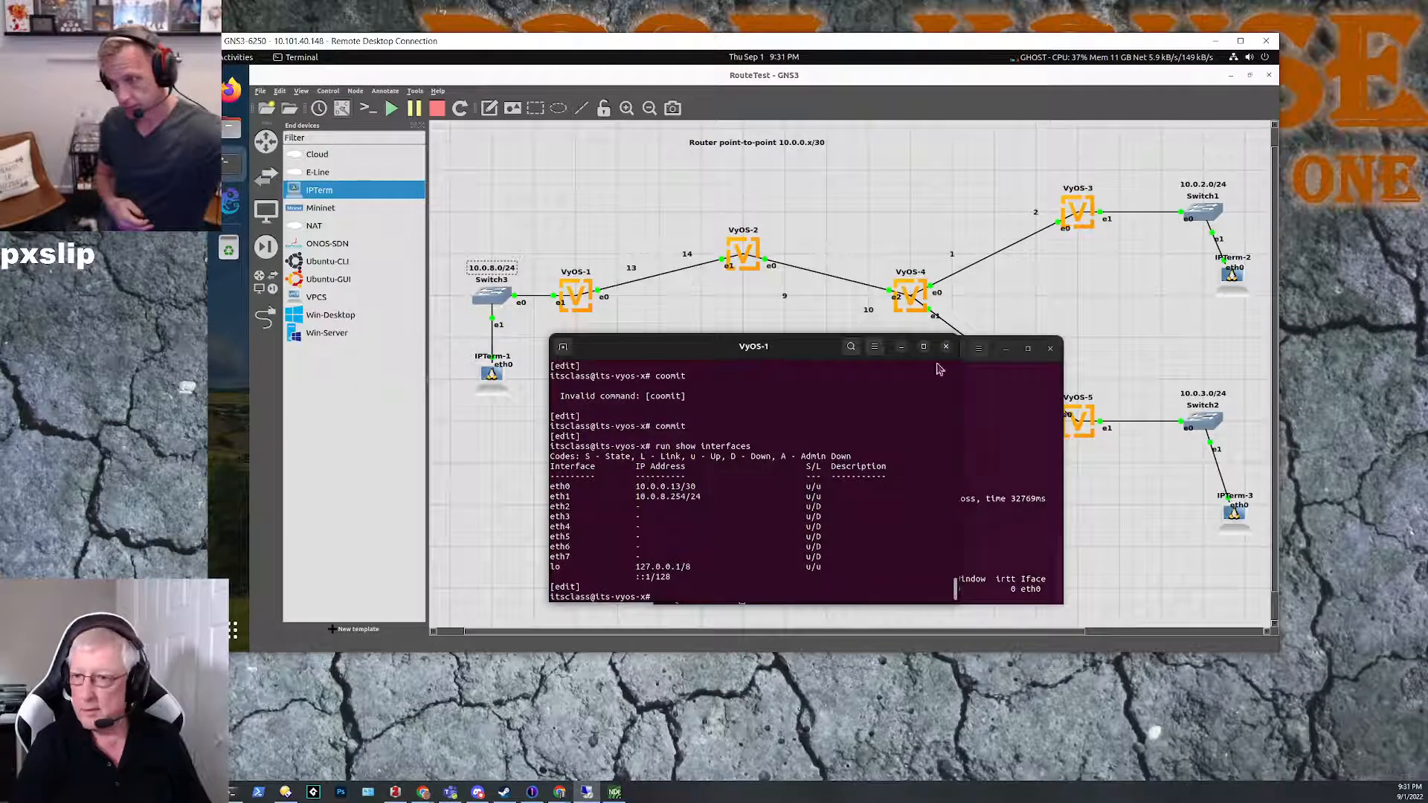
pyautogui.click(901, 347)
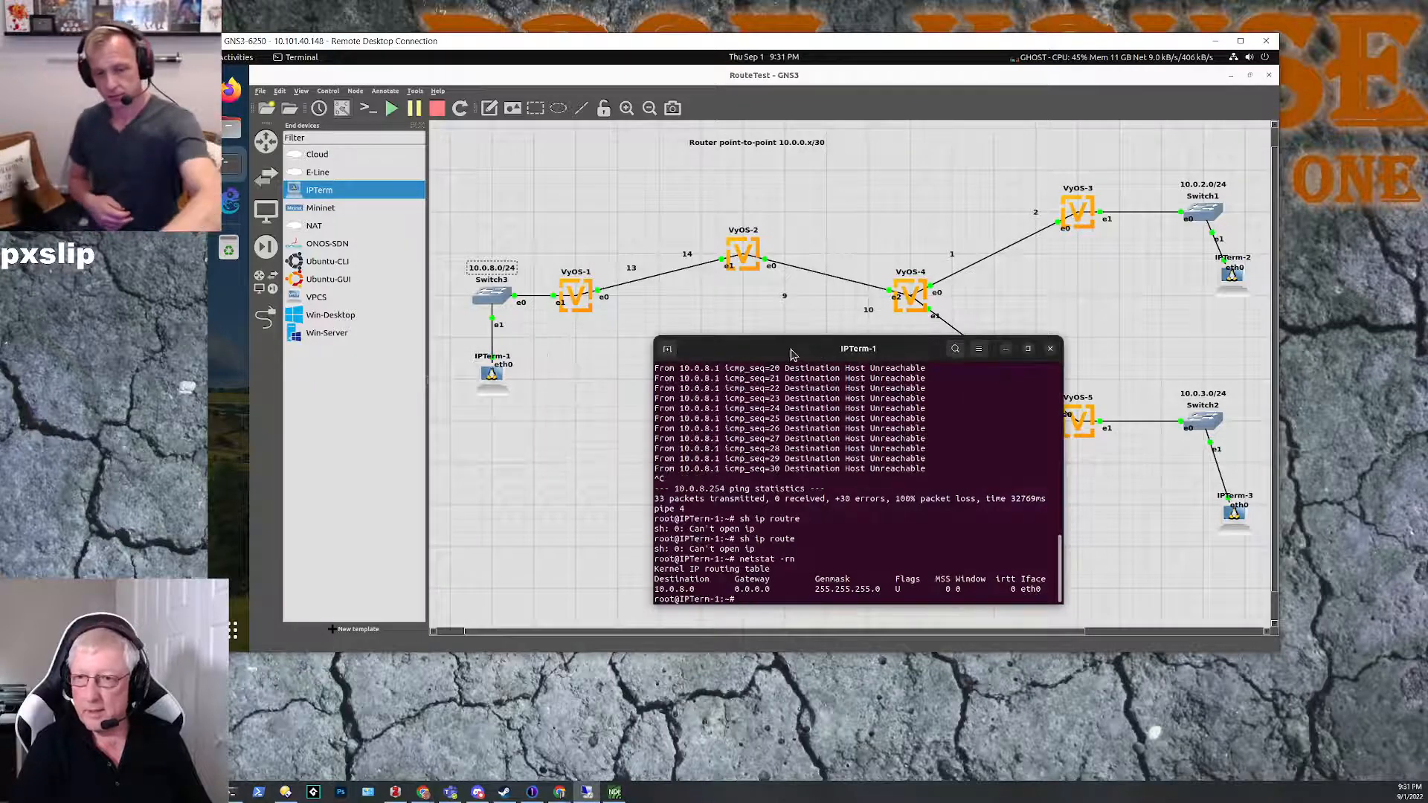
pyautogui.moveTo(794, 348); pyautogui.dragTo(759, 346)
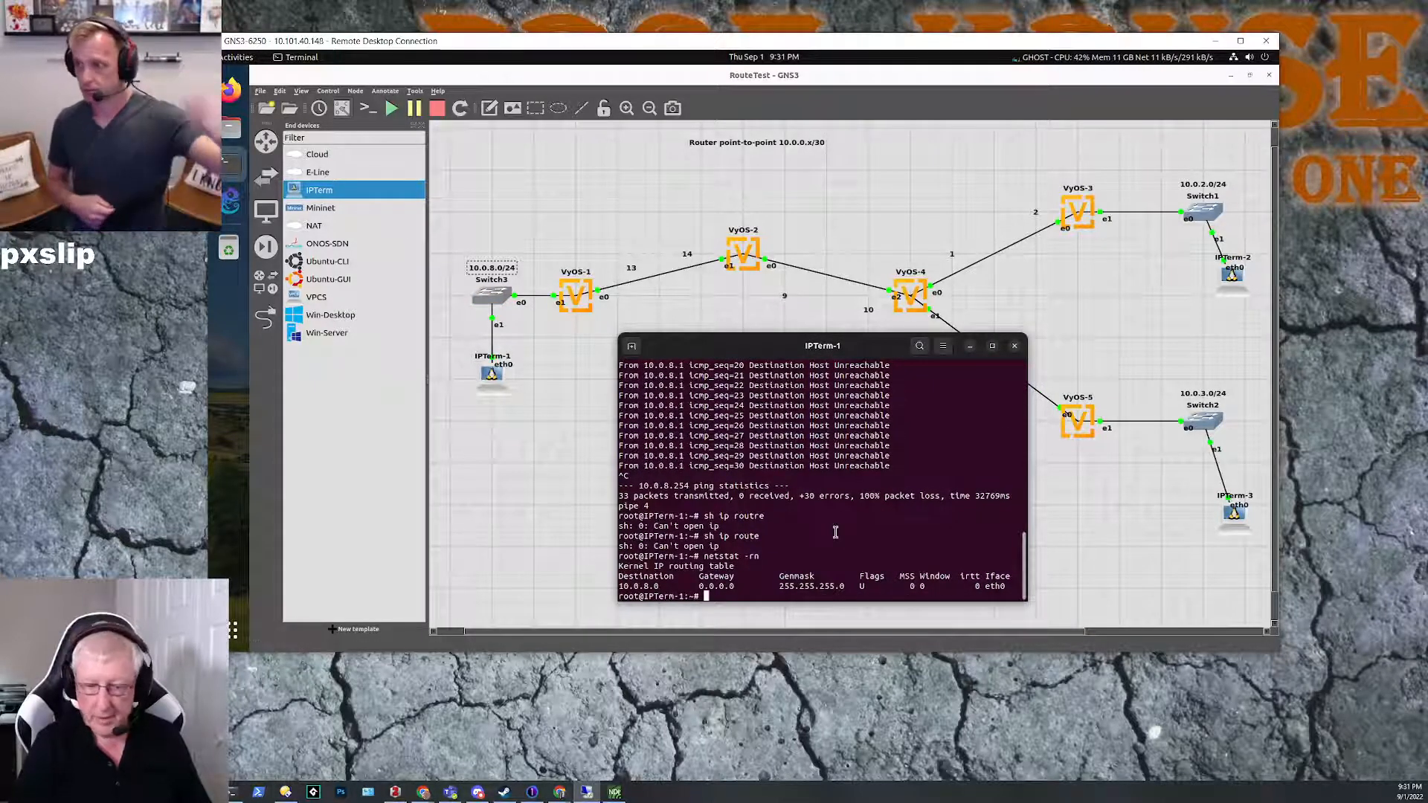
# Step: Check IPTerm-1's interface addresses, trying sh ip addr and listing them with ip addr list, and highlight the eth0 inet address
pyautogui.write('sh ip addr')
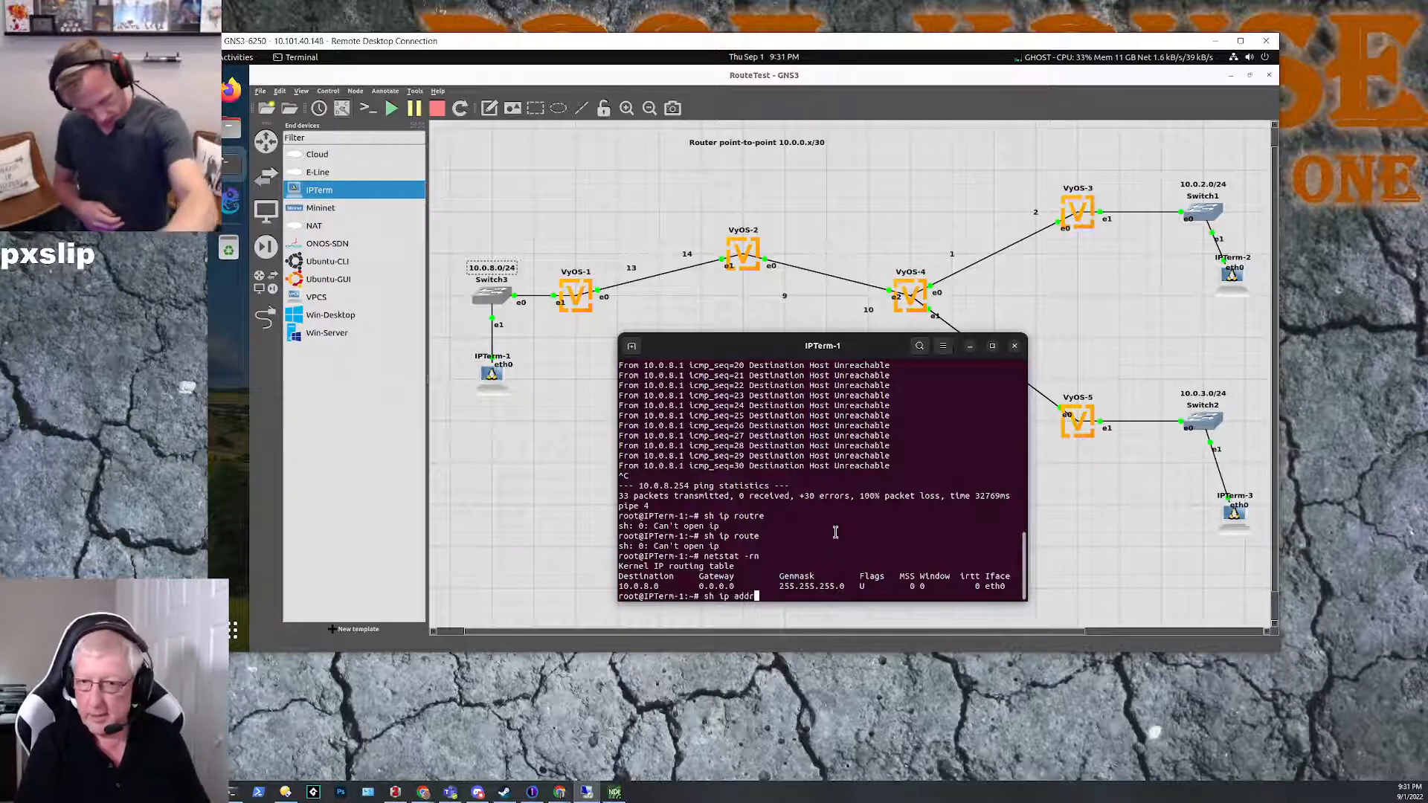
pyautogui.press('Return')
pyautogui.press('Up')
pyautogui.press('Up')
pyautogui.press('Down')
pyautogui.press('BackSpace')
pyautogui.press('BackSpace')
pyautogui.press('BackSpace')
pyautogui.press('BackSpace')
pyautogui.press('BackSpace')
pyautogui.press('BackSpace')
pyautogui.press('BackSpace')
pyautogui.press('BackSpace')
pyautogui.press('BackSpace')
pyautogui.press('BackSpace')
pyautogui.write('ip ')
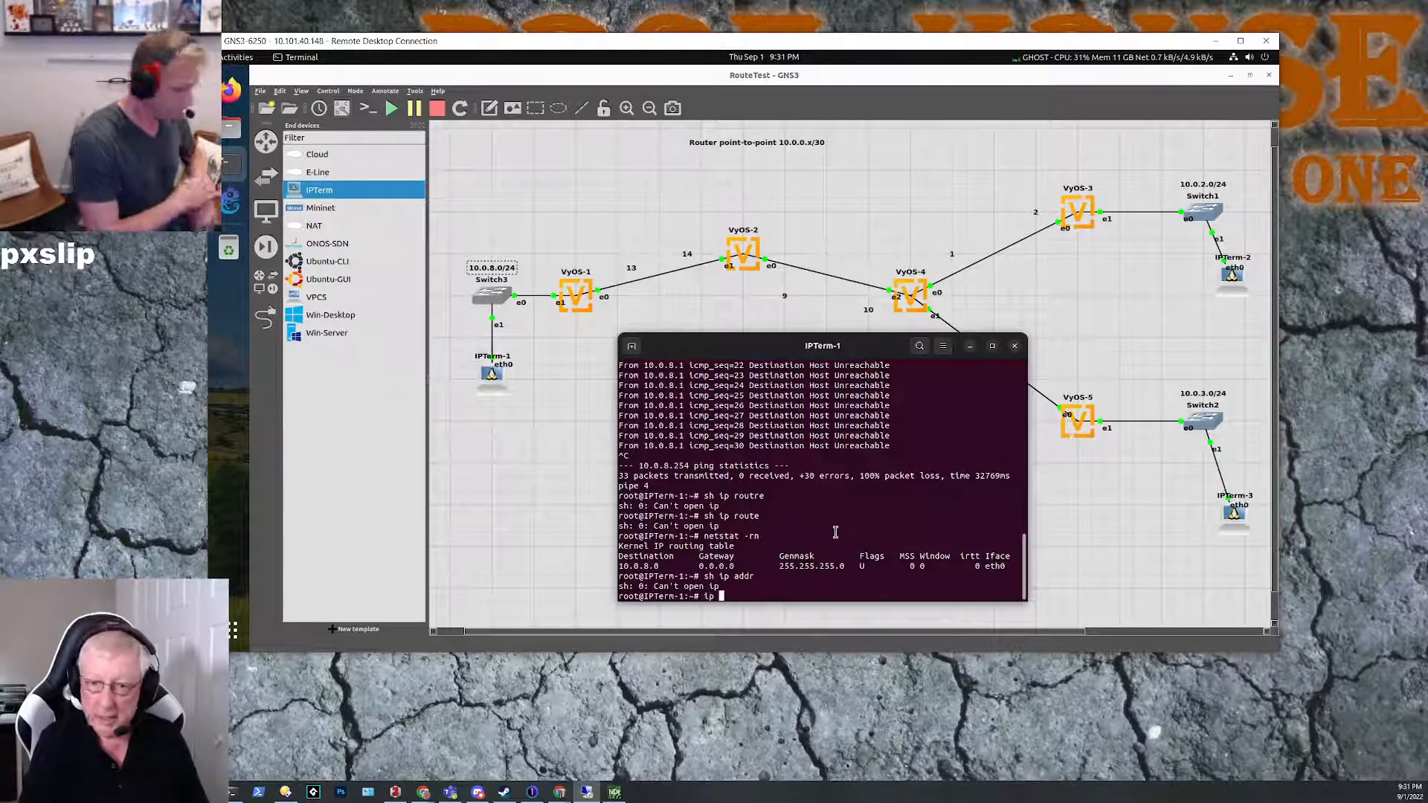
pyautogui.write('addr list')
pyautogui.press('Return')
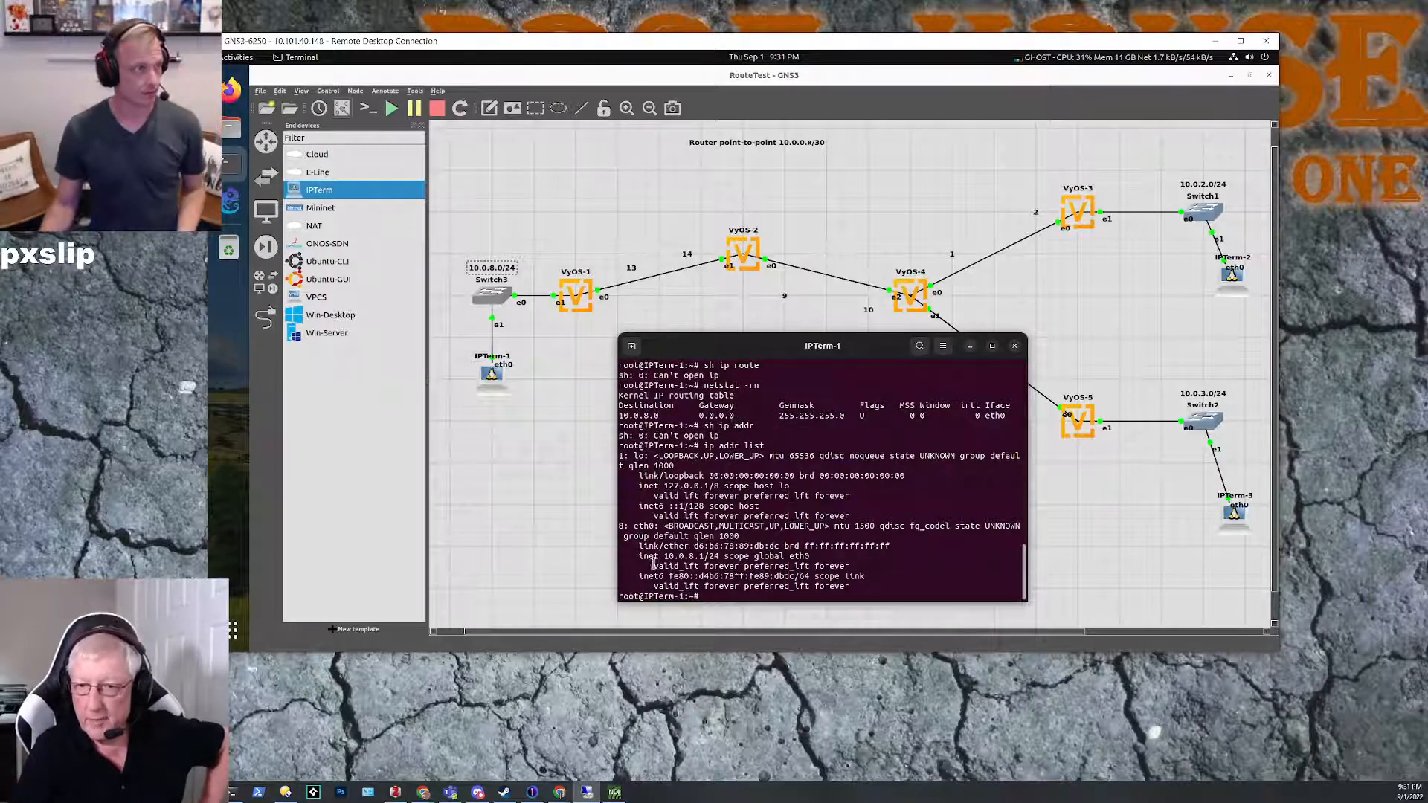
pyautogui.moveTo(640, 555); pyautogui.dragTo(725, 553)
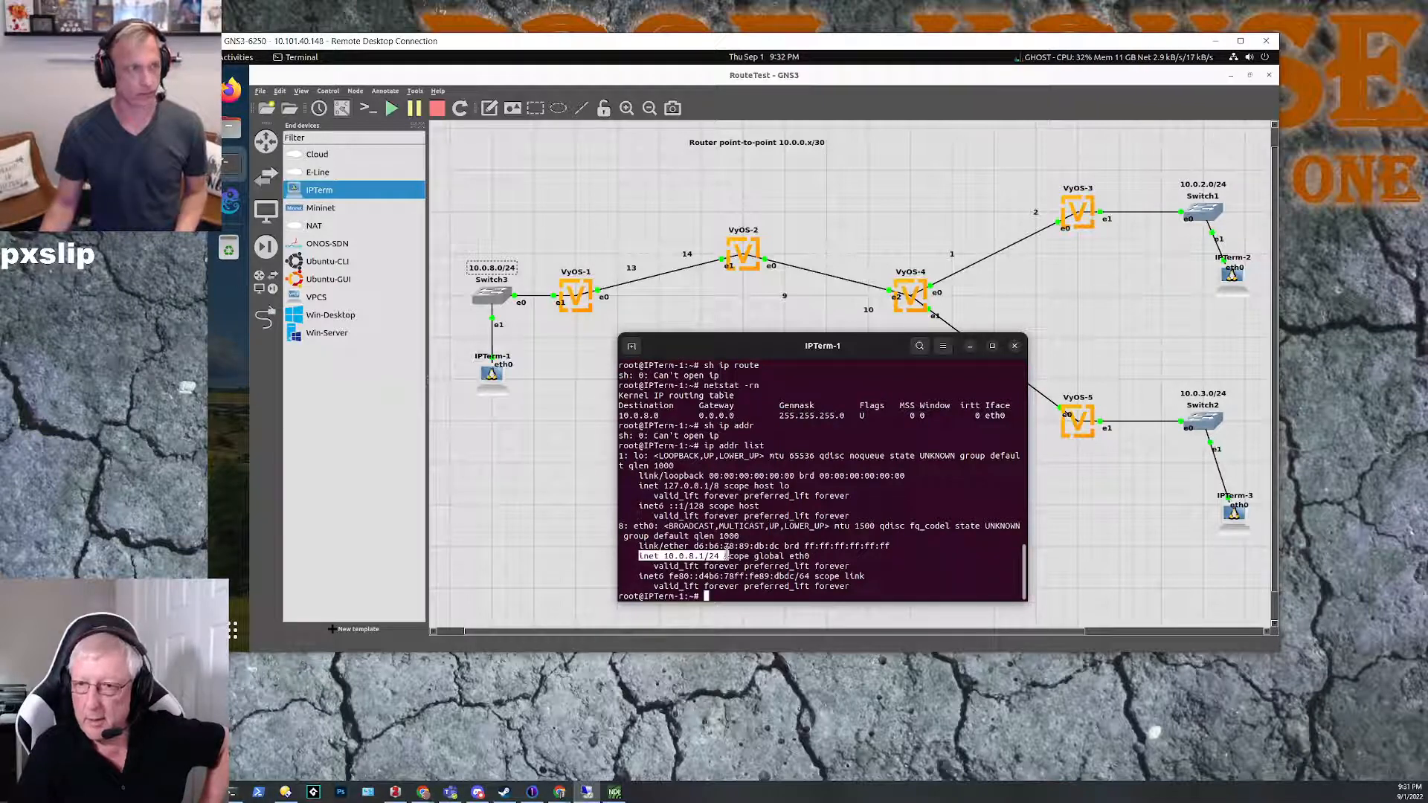
pyautogui.click(773, 556)
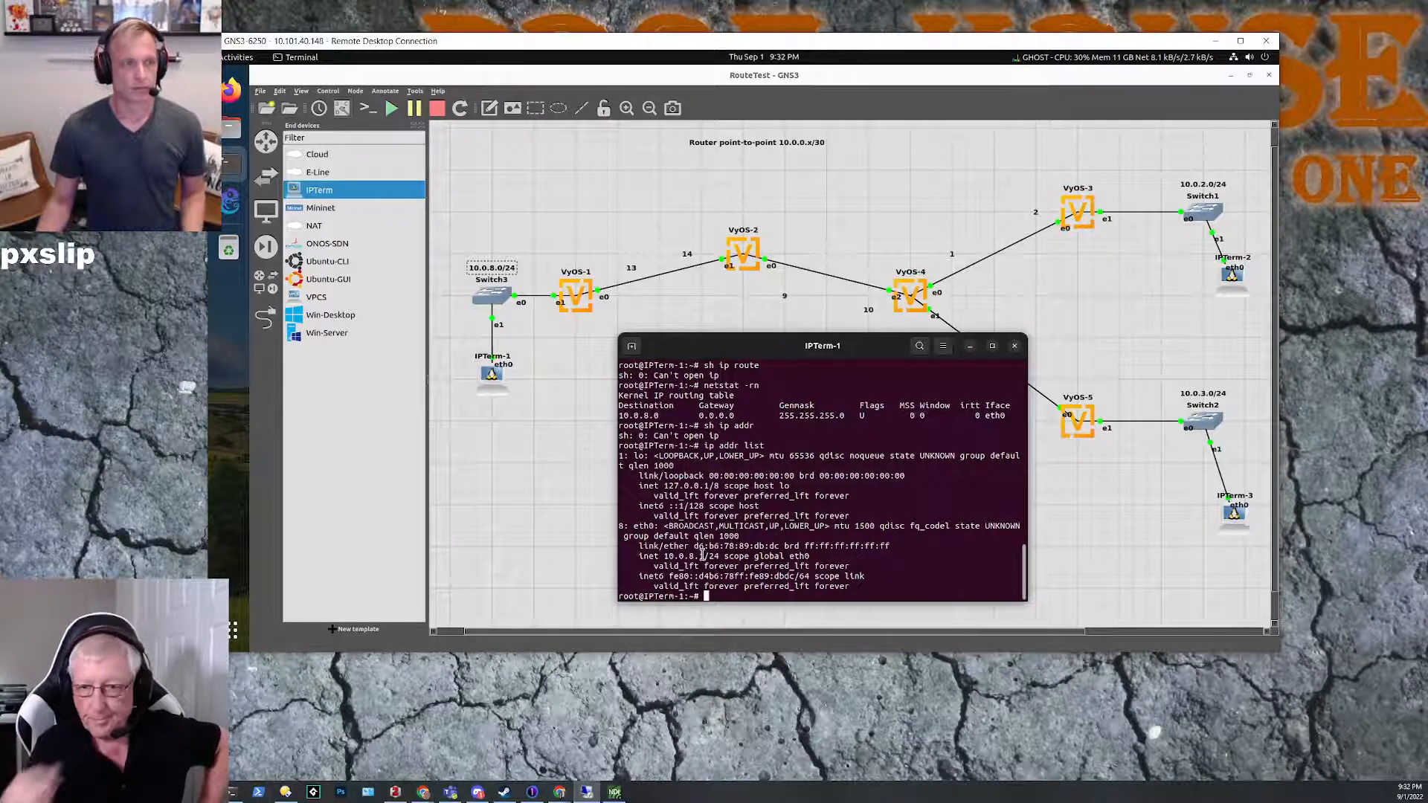
# Step: Ping the gateway 10.0.8.254 from IPTerm-1 and stop after several replies
pyautogui.press('Up')
pyautogui.press('Up')
pyautogui.press('Up')
pyautogui.press('Up')
pyautogui.press('Up')
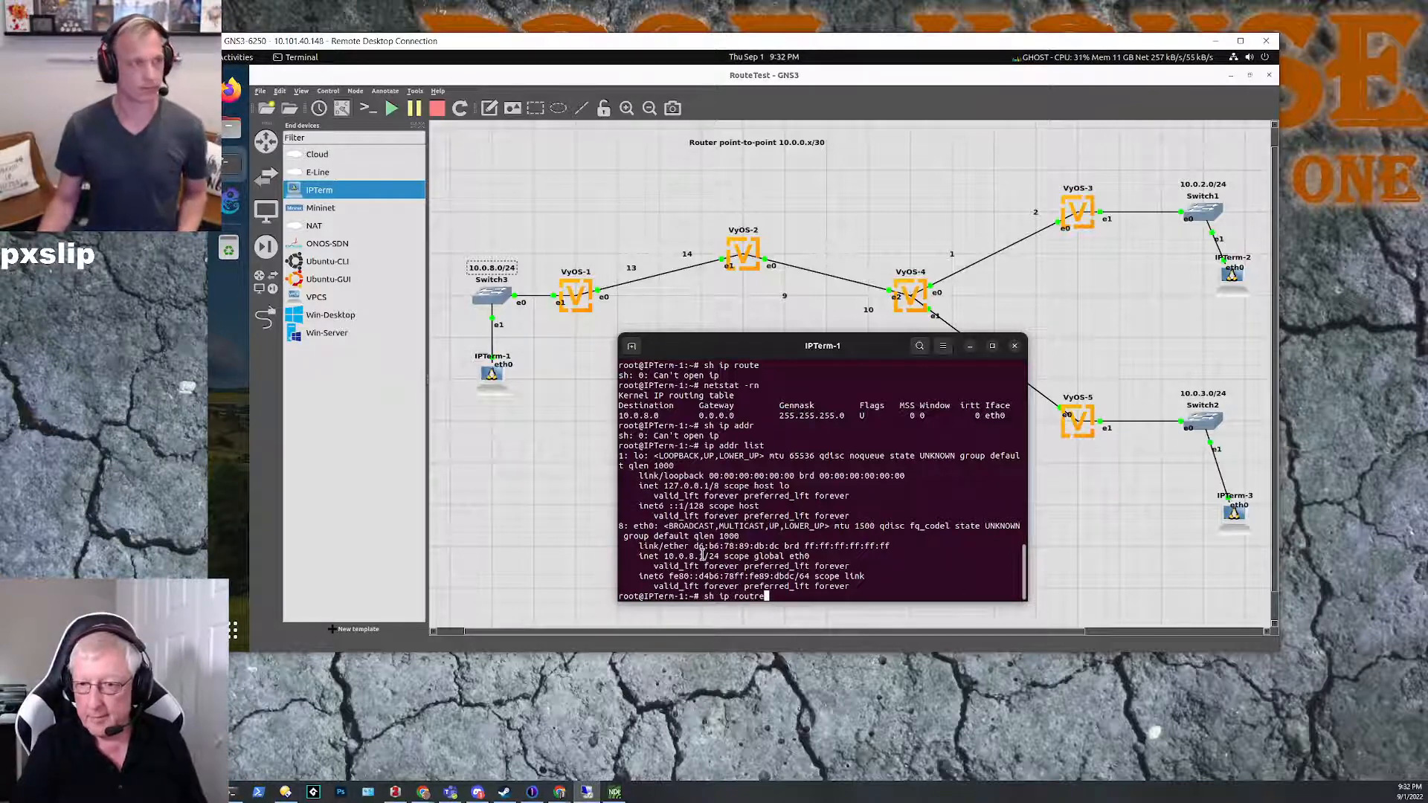
pyautogui.press('Down')
pyautogui.press('Down')
pyautogui.press('Down')
pyautogui.press('Down')
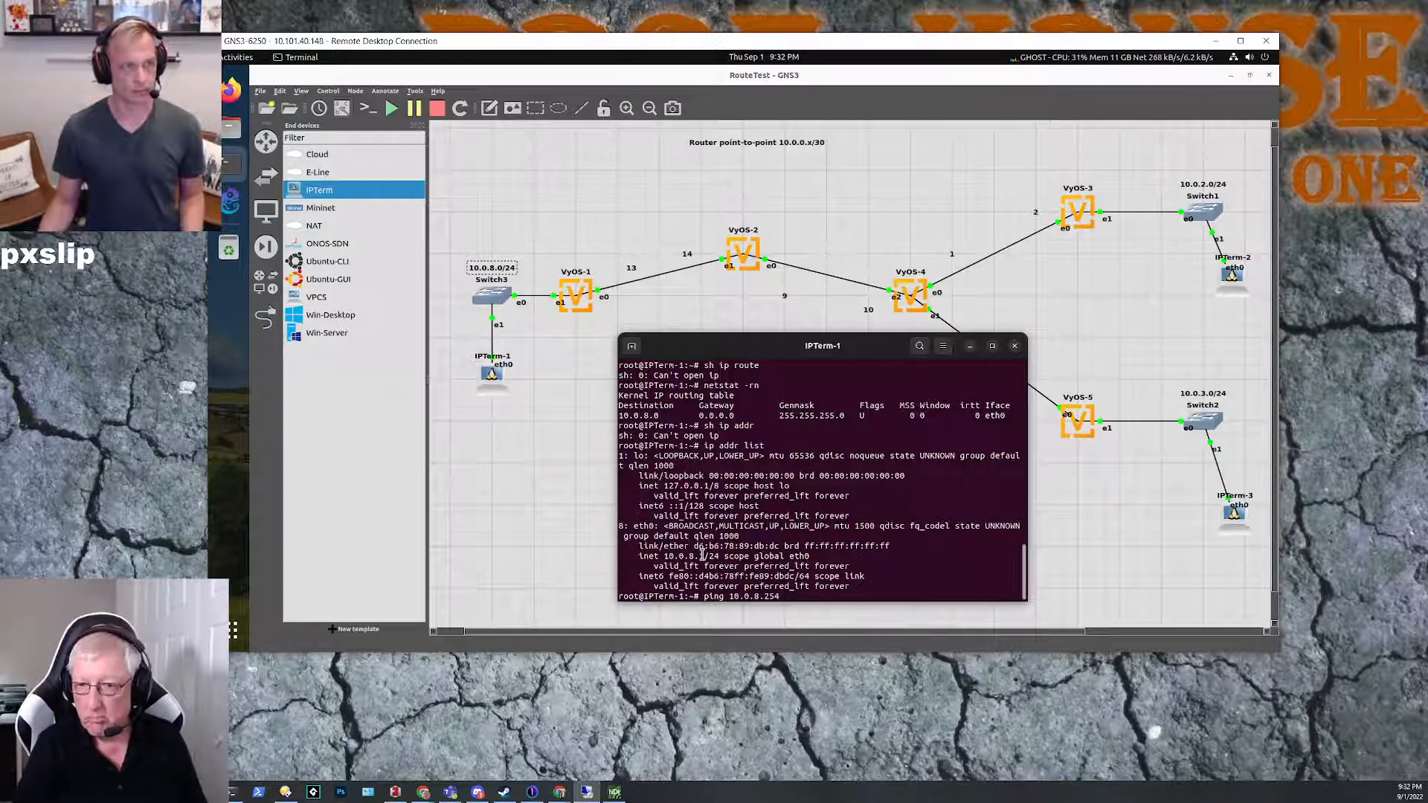
pyautogui.press('Return')
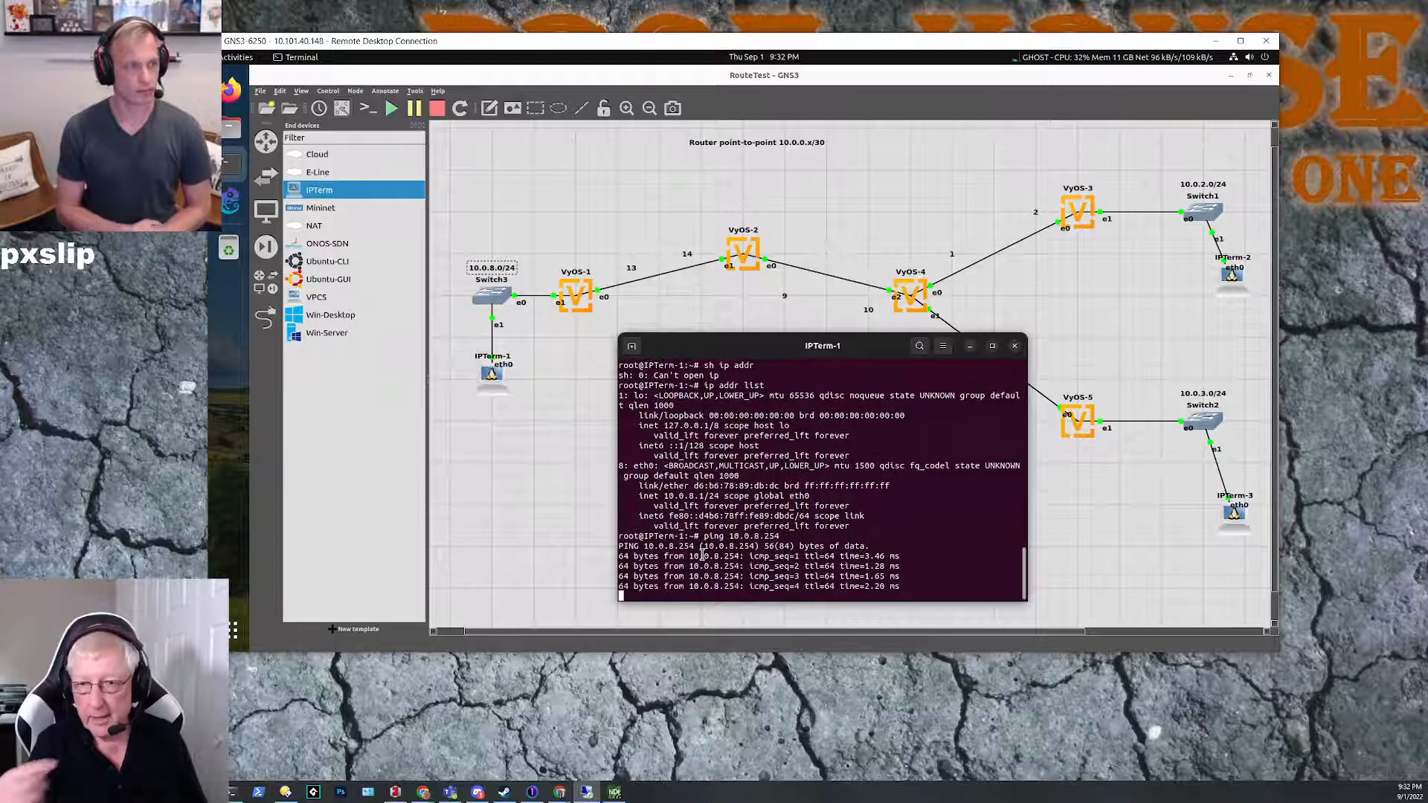
pyautogui.hotkey('ctrl', 'c')
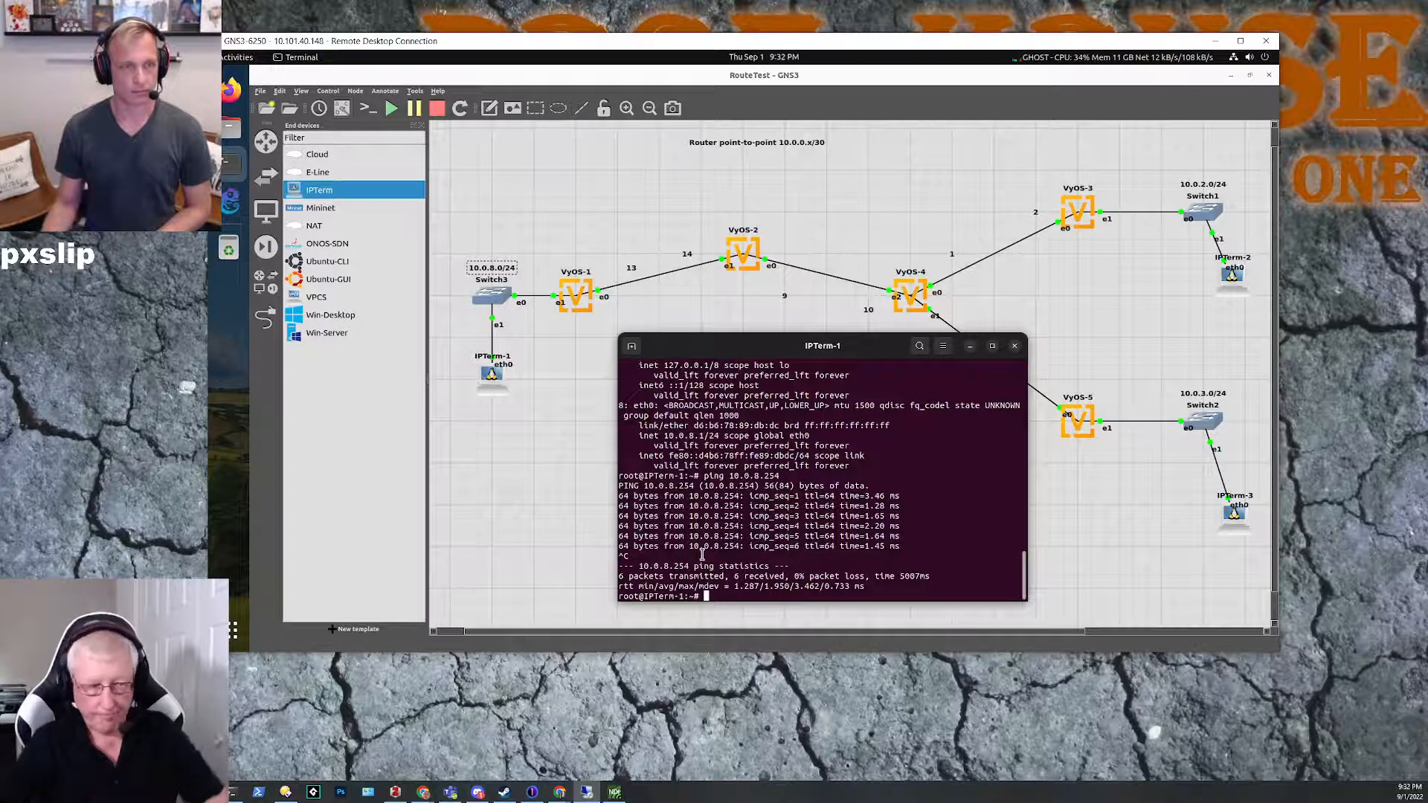
# Step: Show the route command's usage with route ? and list IPTerm-1's routing table with route
pyautogui.write('route')
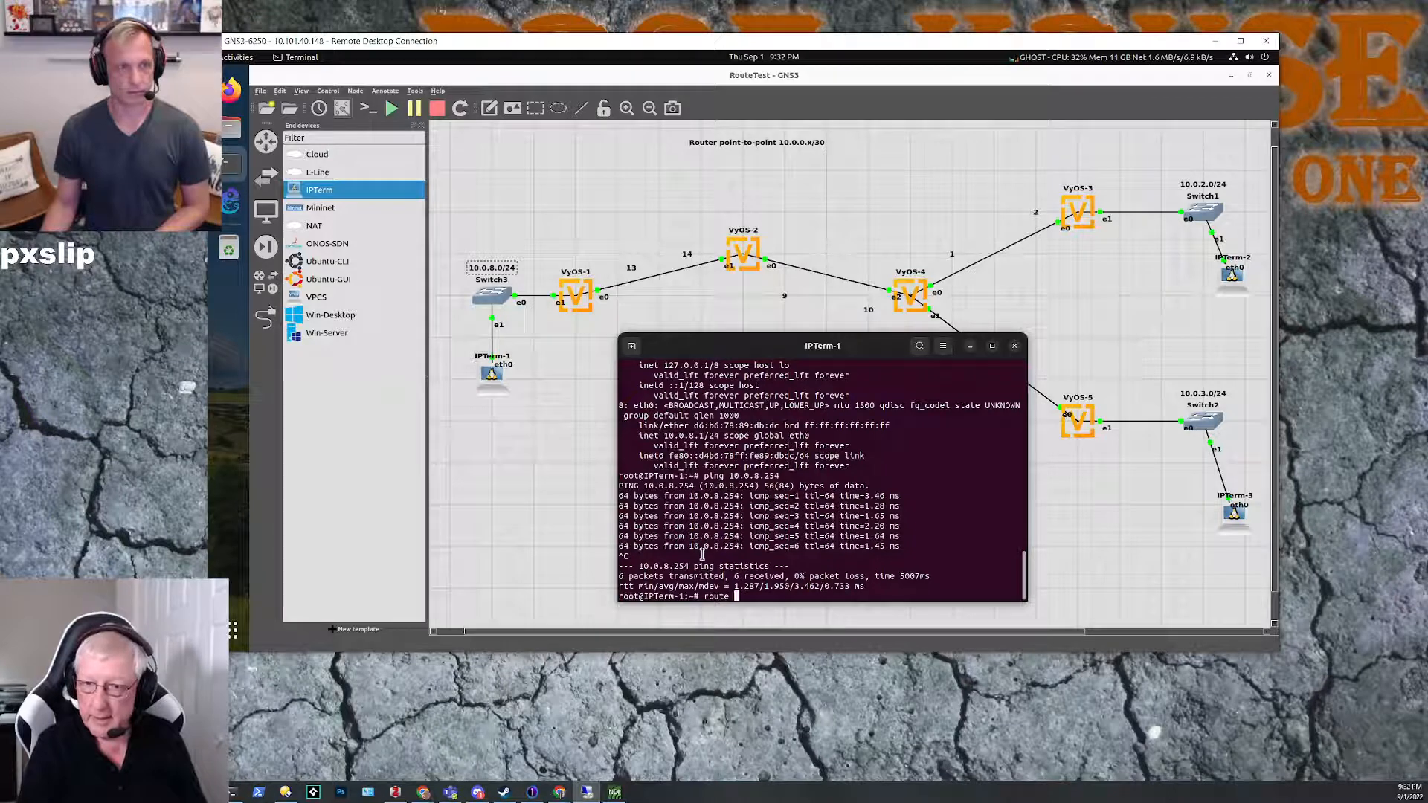
pyautogui.write(' -')
pyautogui.press('Return')
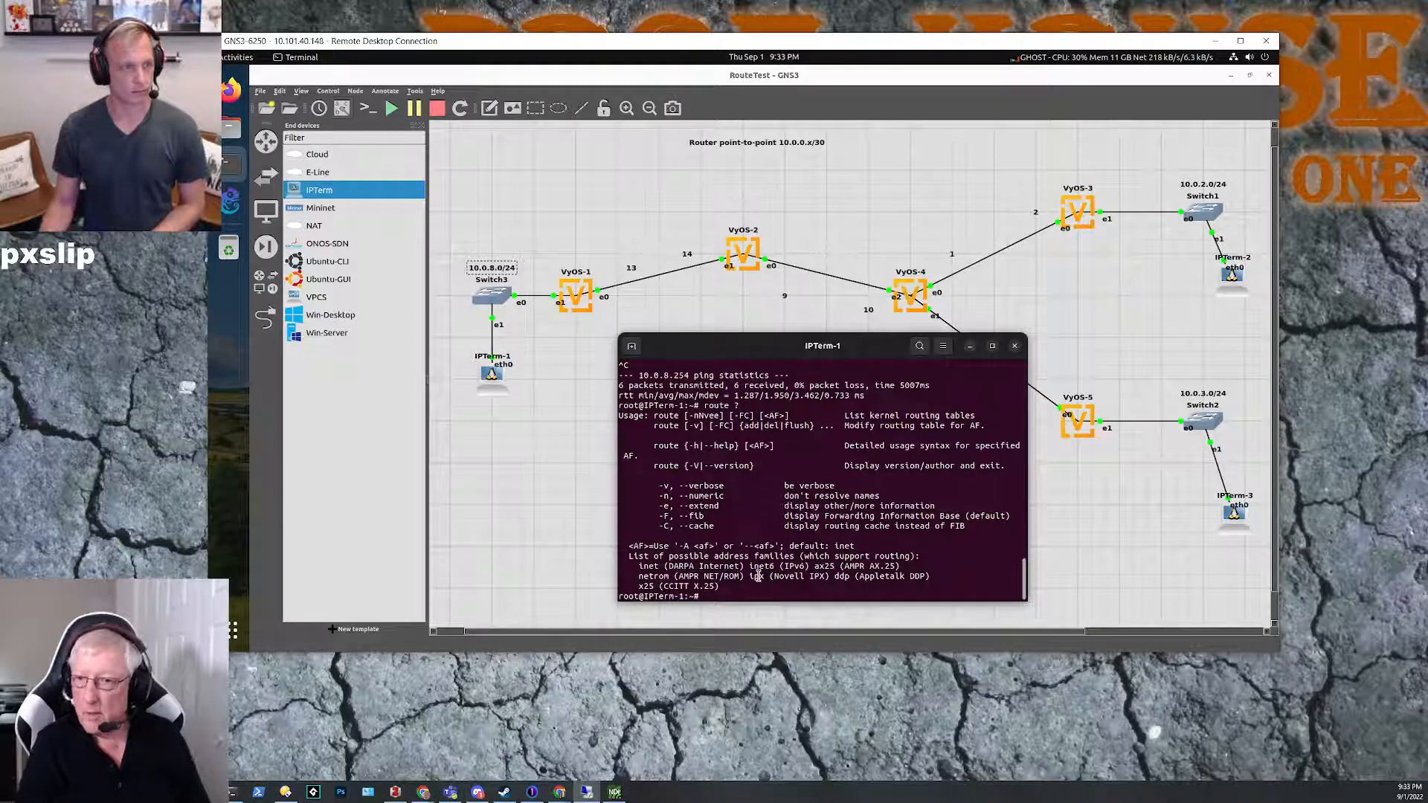
pyautogui.write('route')
pyautogui.press('Return')
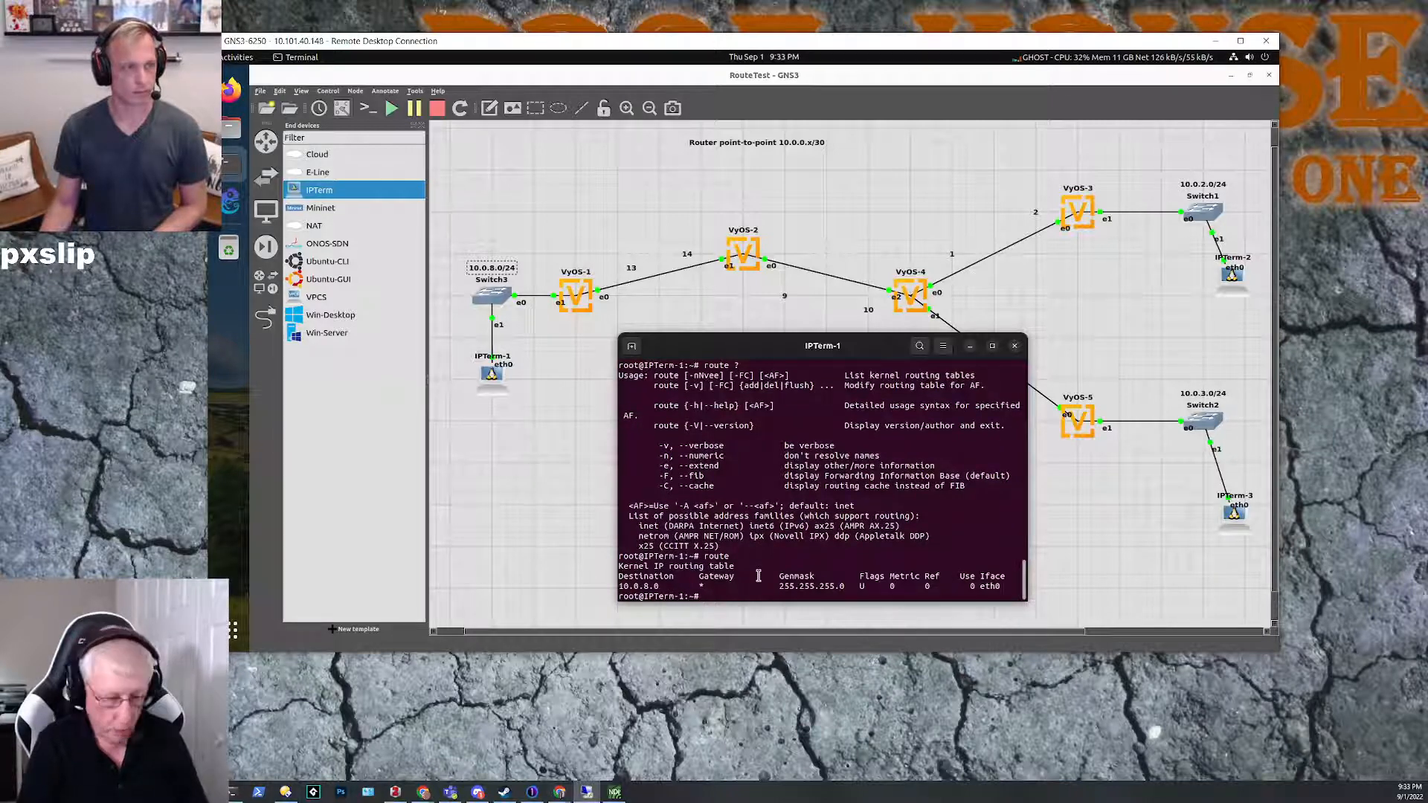
# Step: Try to add a default route on IPTerm-1 with route add default 10.0.8.254
pyautogui.write('route')
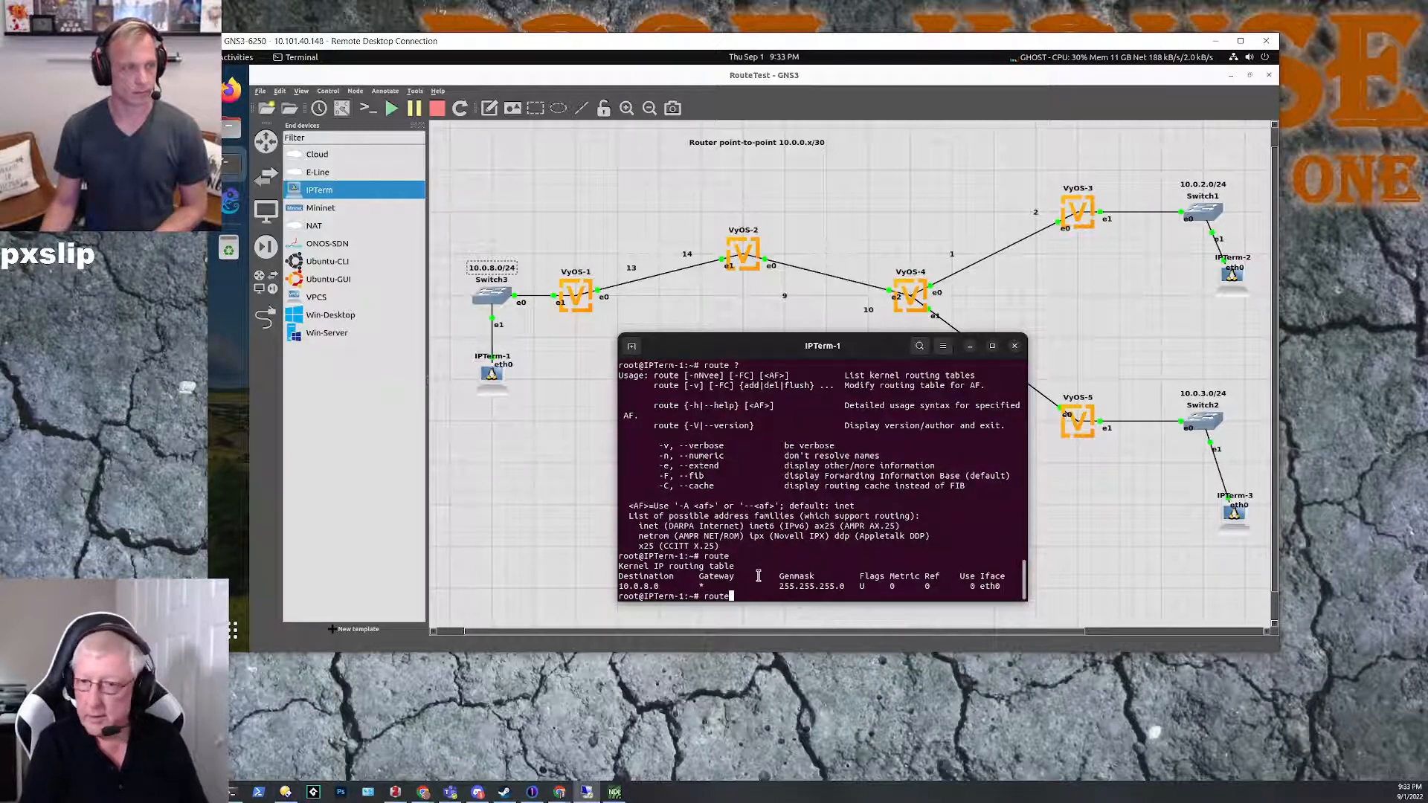
pyautogui.write(' a')
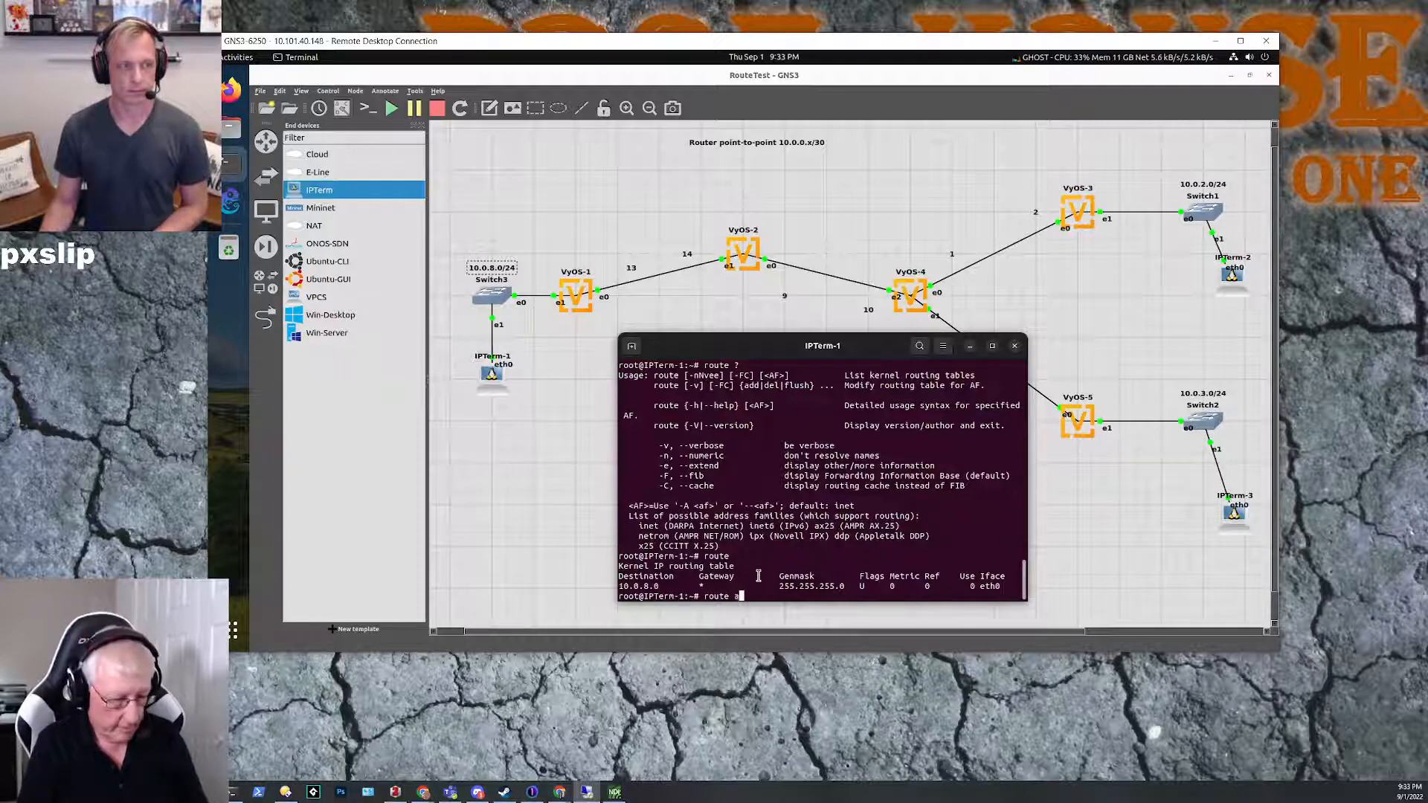
pyautogui.write('dd def')
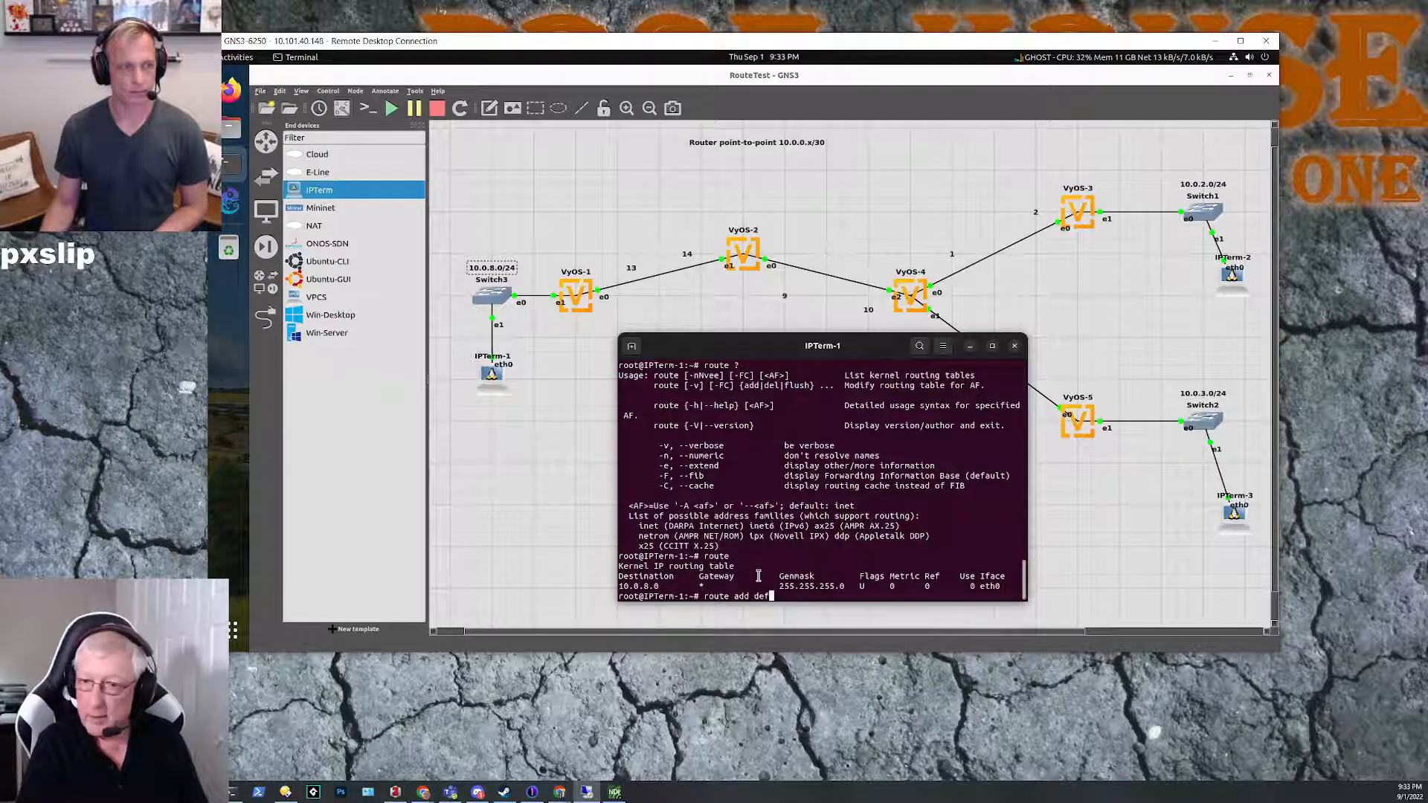
pyautogui.write('ault ')
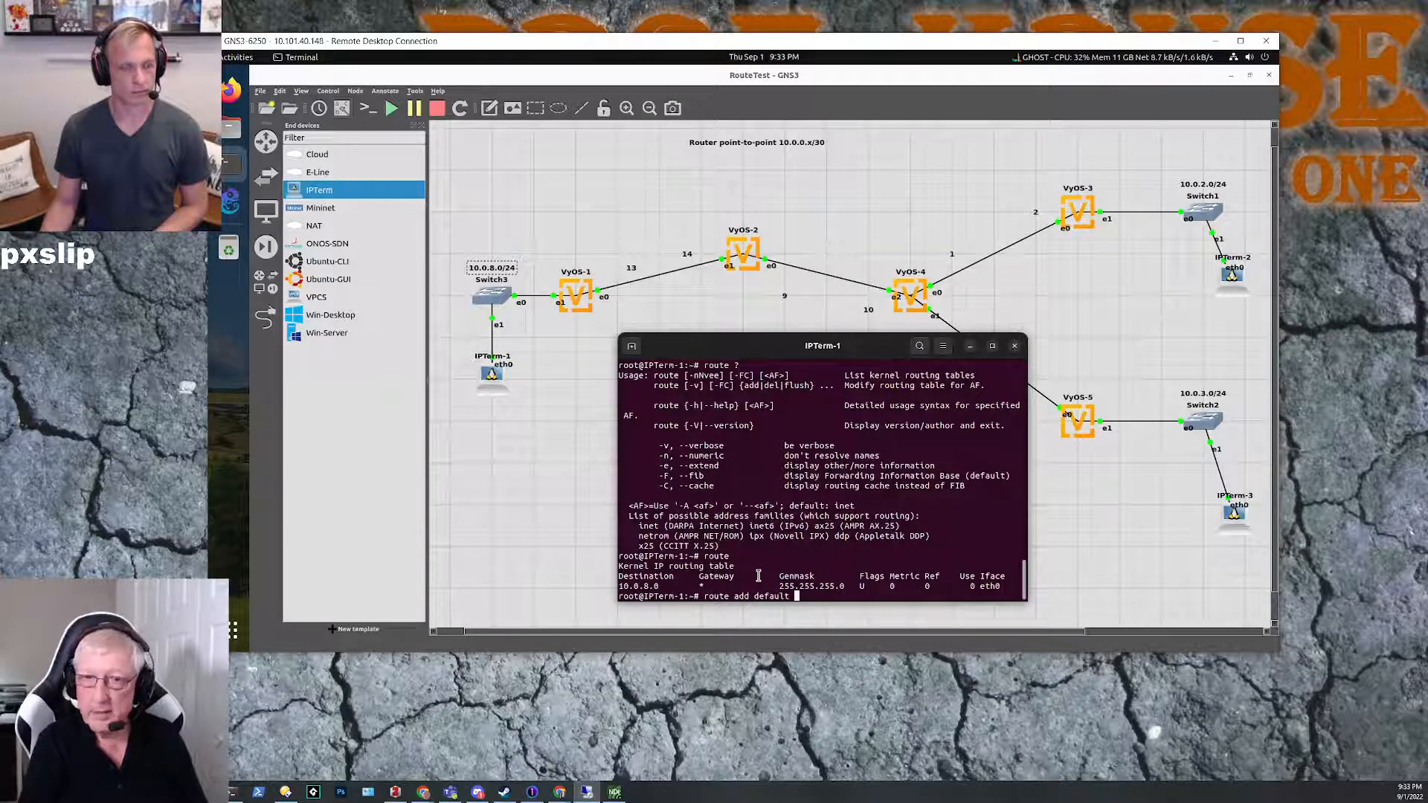
pyautogui.write('10.0.8.254')
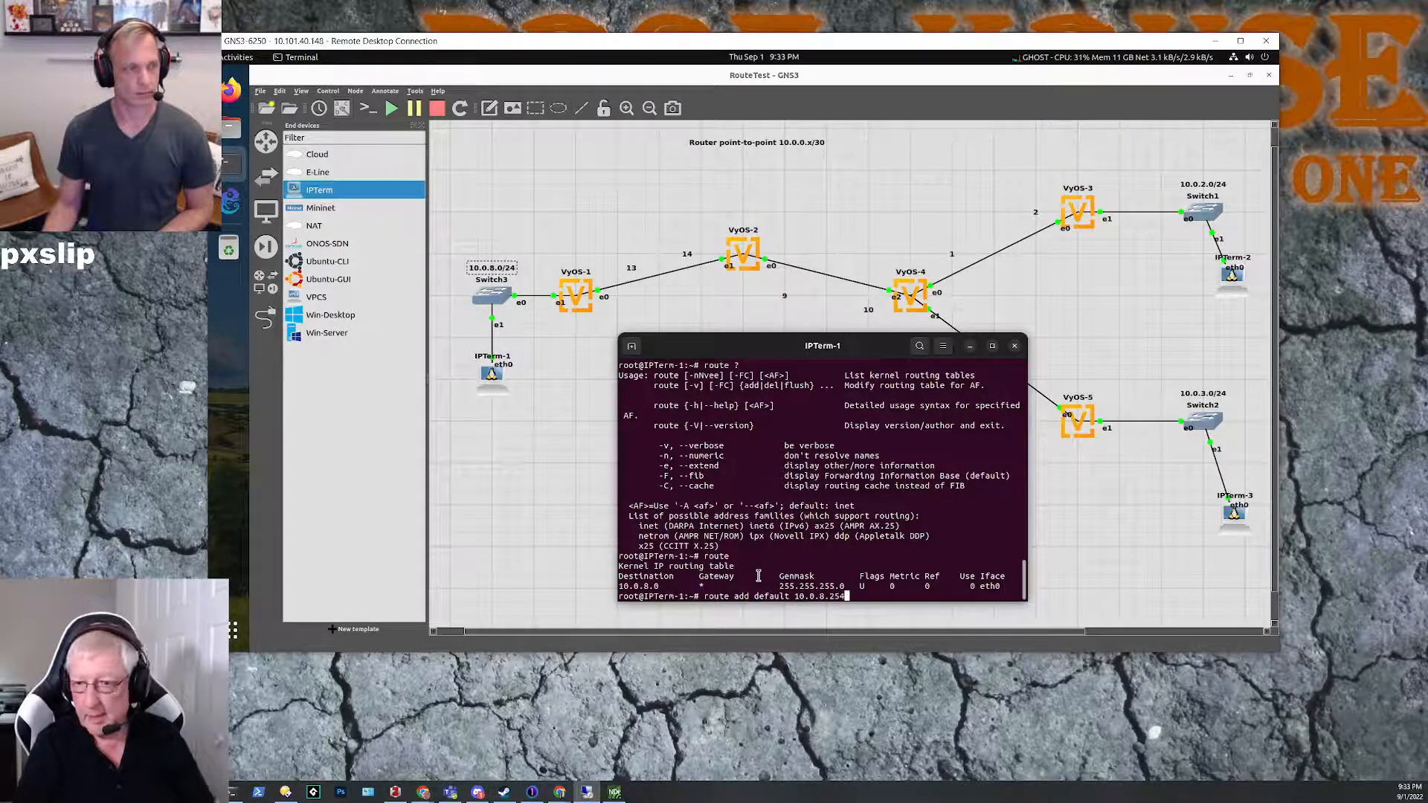
pyautogui.press('Return')
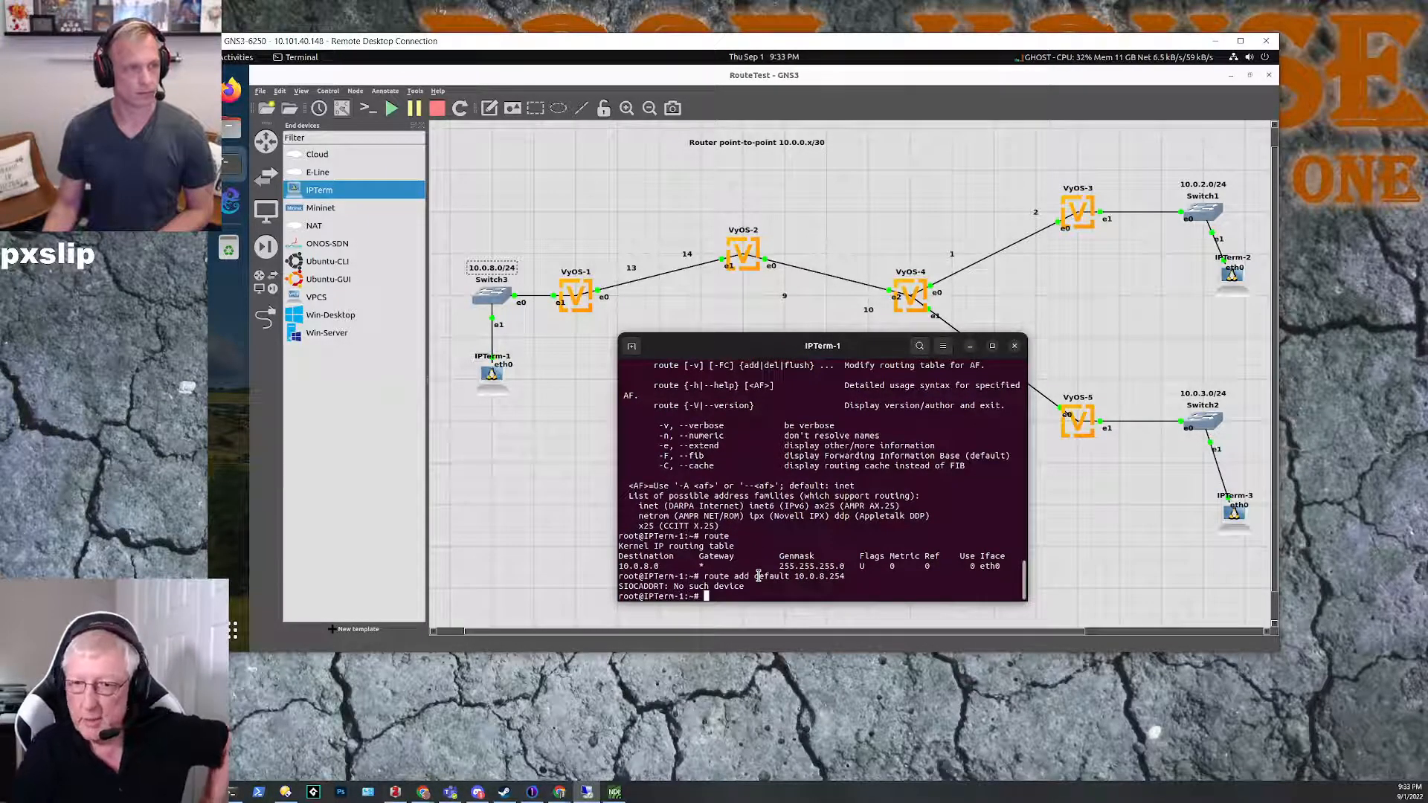
# Step: Recall the default-route command on IPTerm-1 and examine the route usage text for the correct syntax
pyautogui.press('Up')
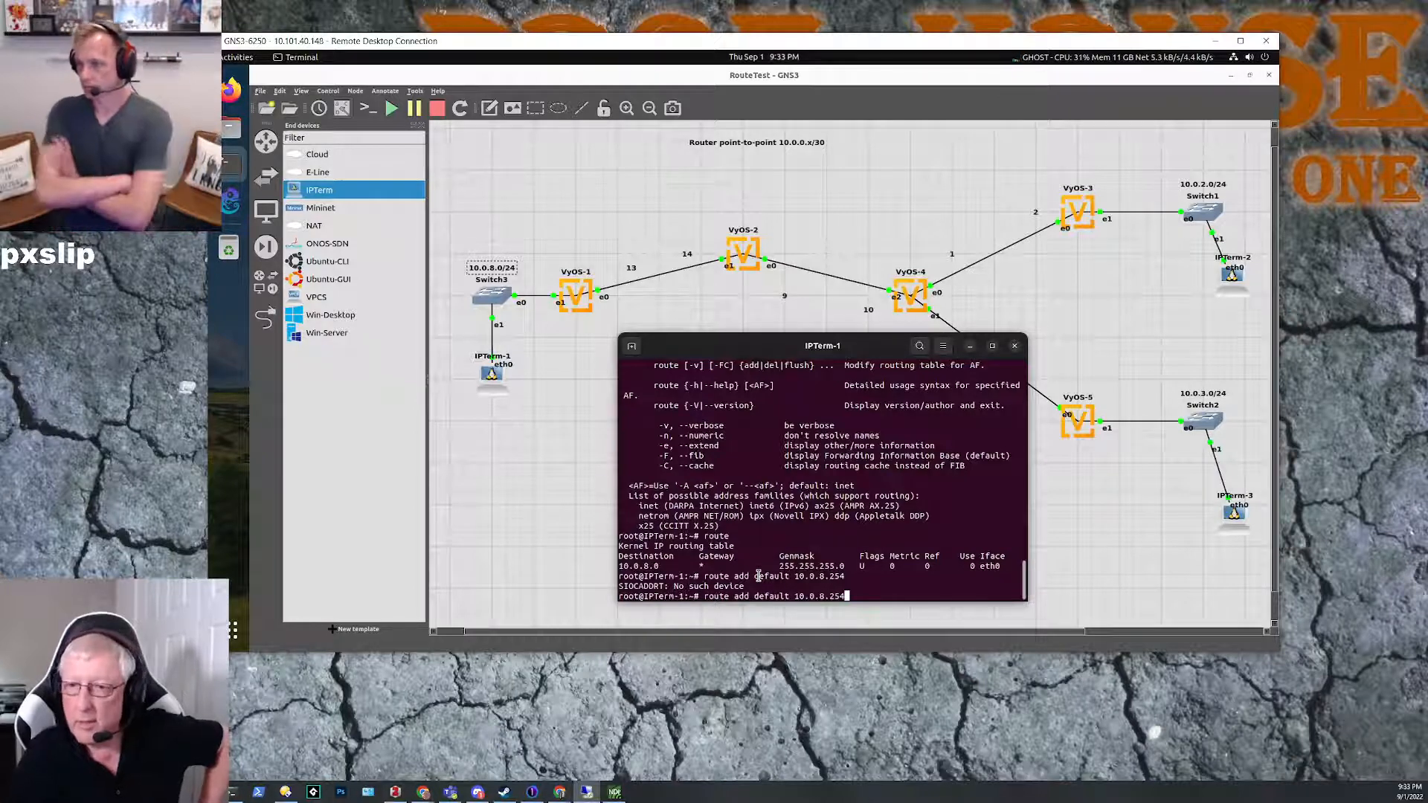
pyautogui.scroll(2, 760, 469)
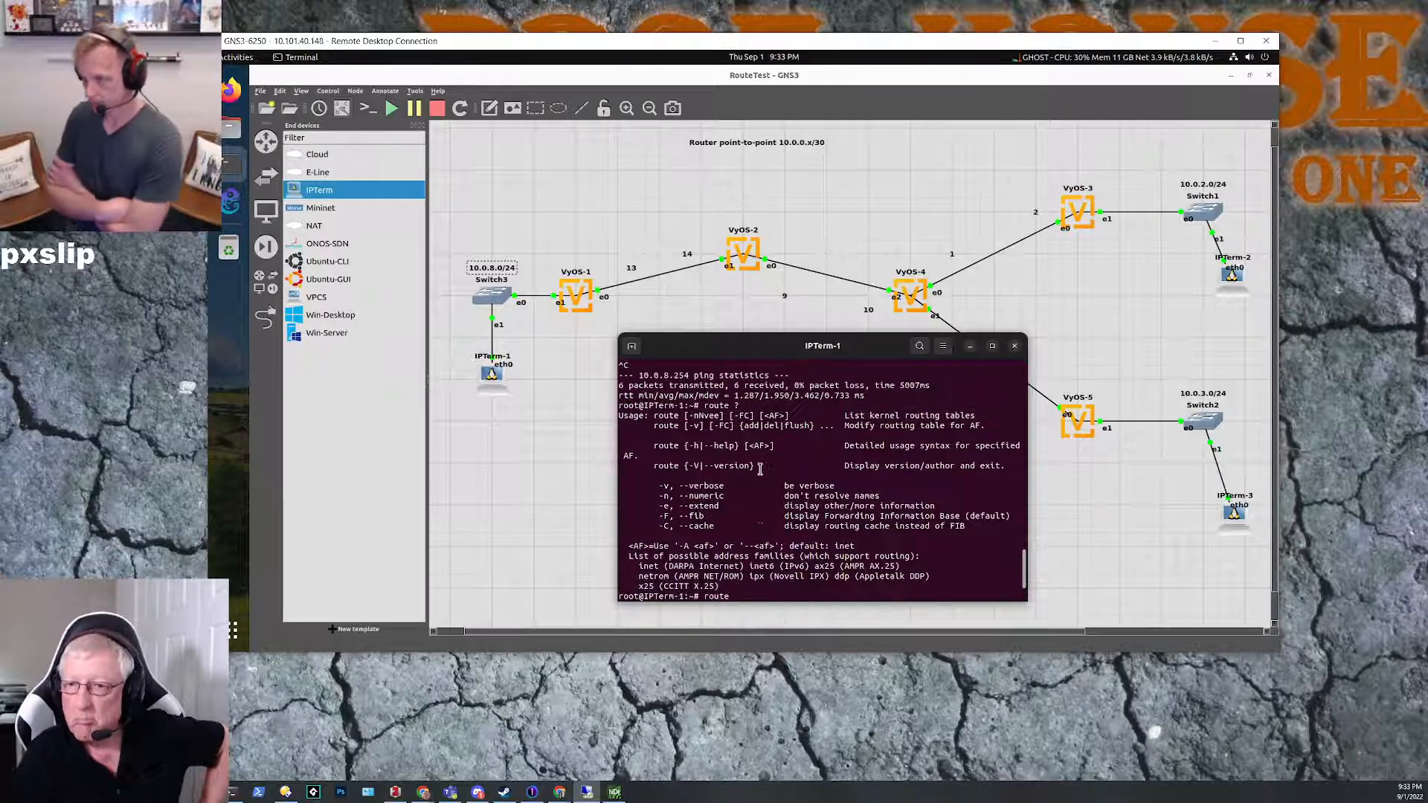
pyautogui.scroll(1, 760, 469)
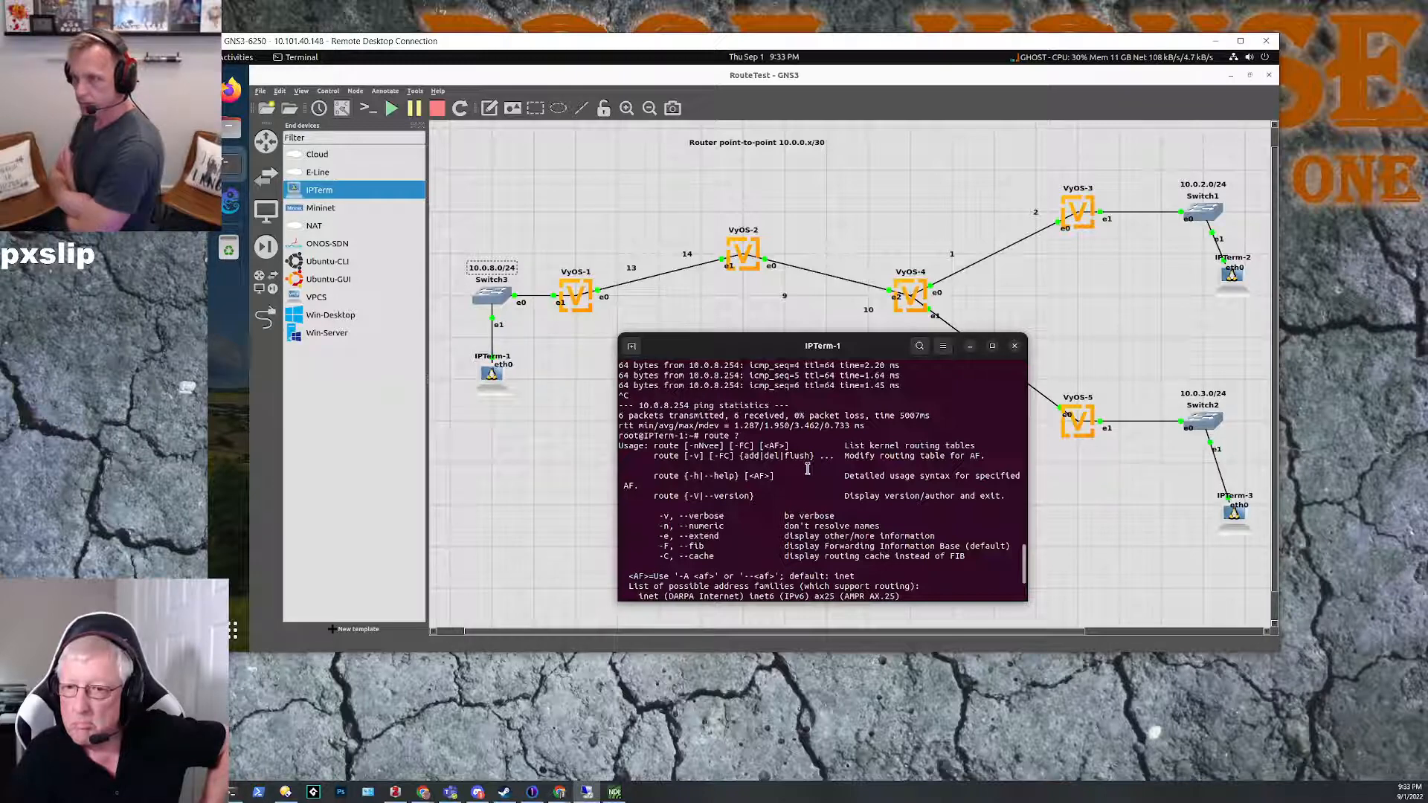
pyautogui.write('route')
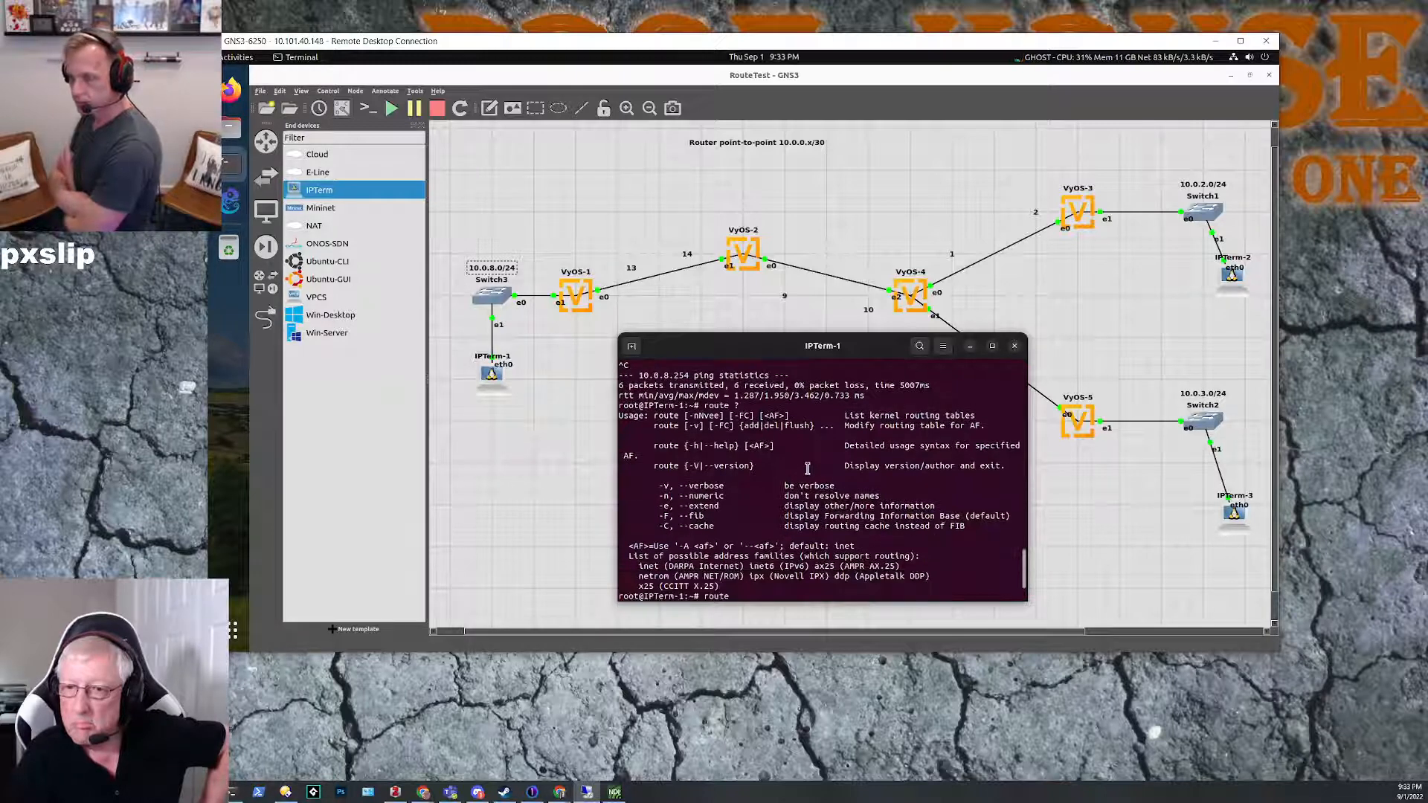
pyautogui.scroll(-2, 808, 469)
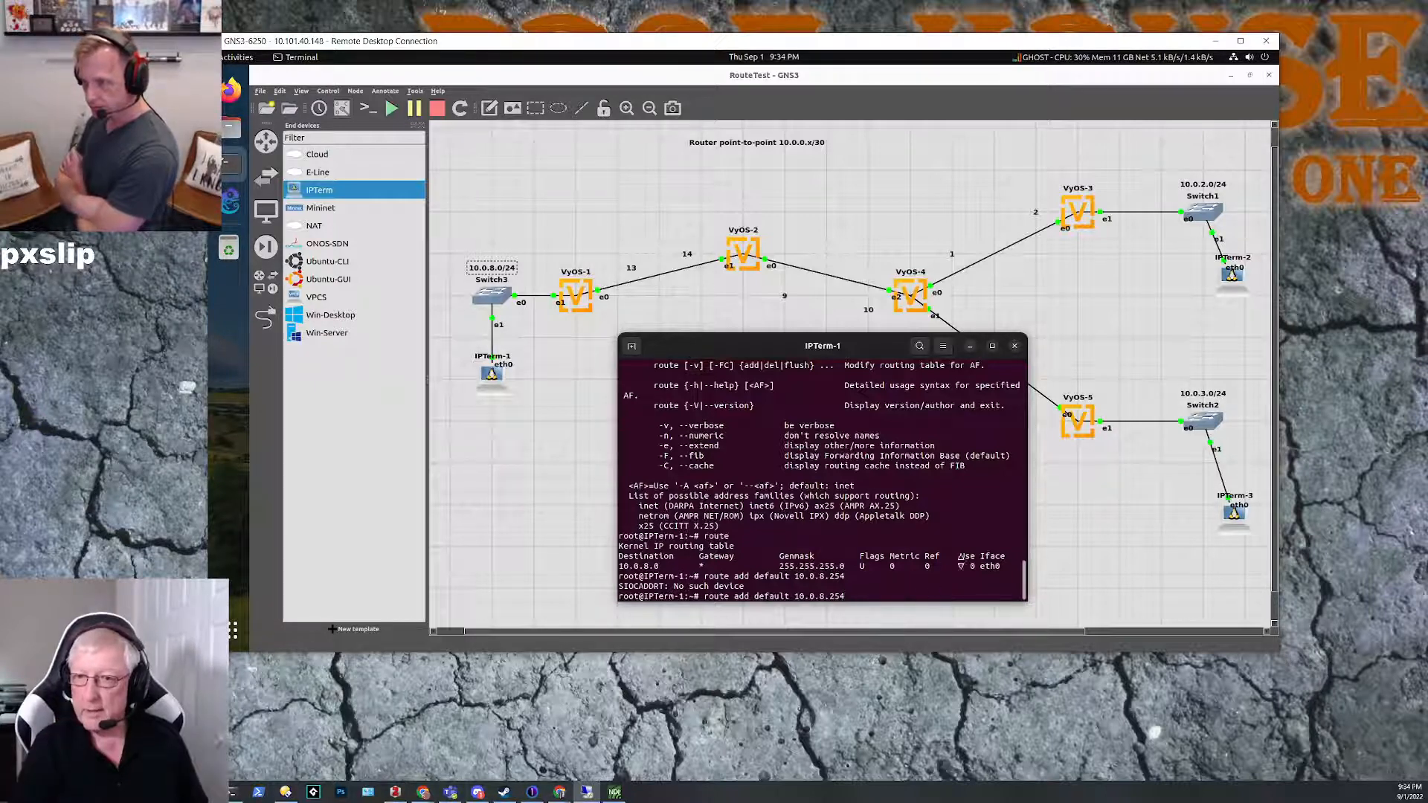
pyautogui.scroll(1, 774, 475)
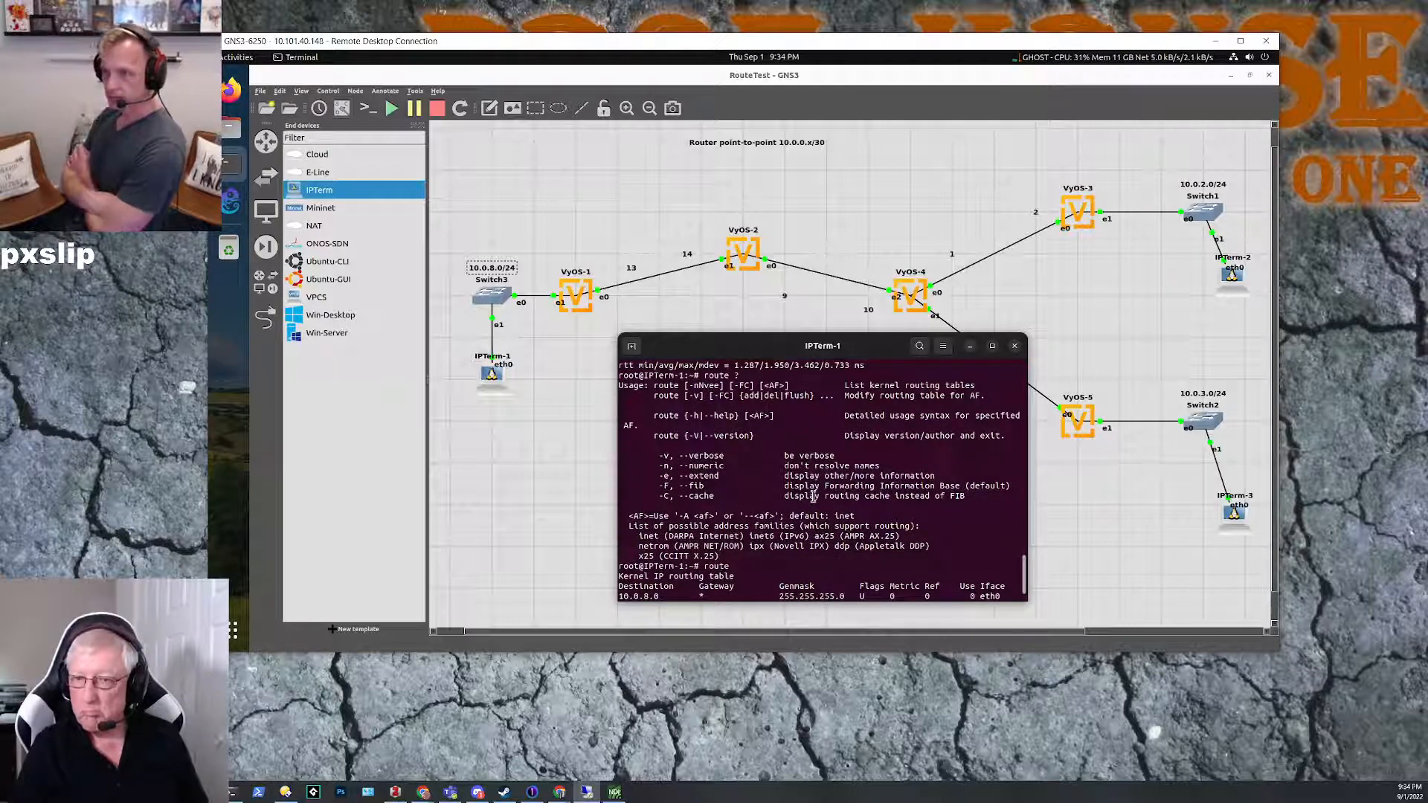
pyautogui.scroll(-1, 813, 497)
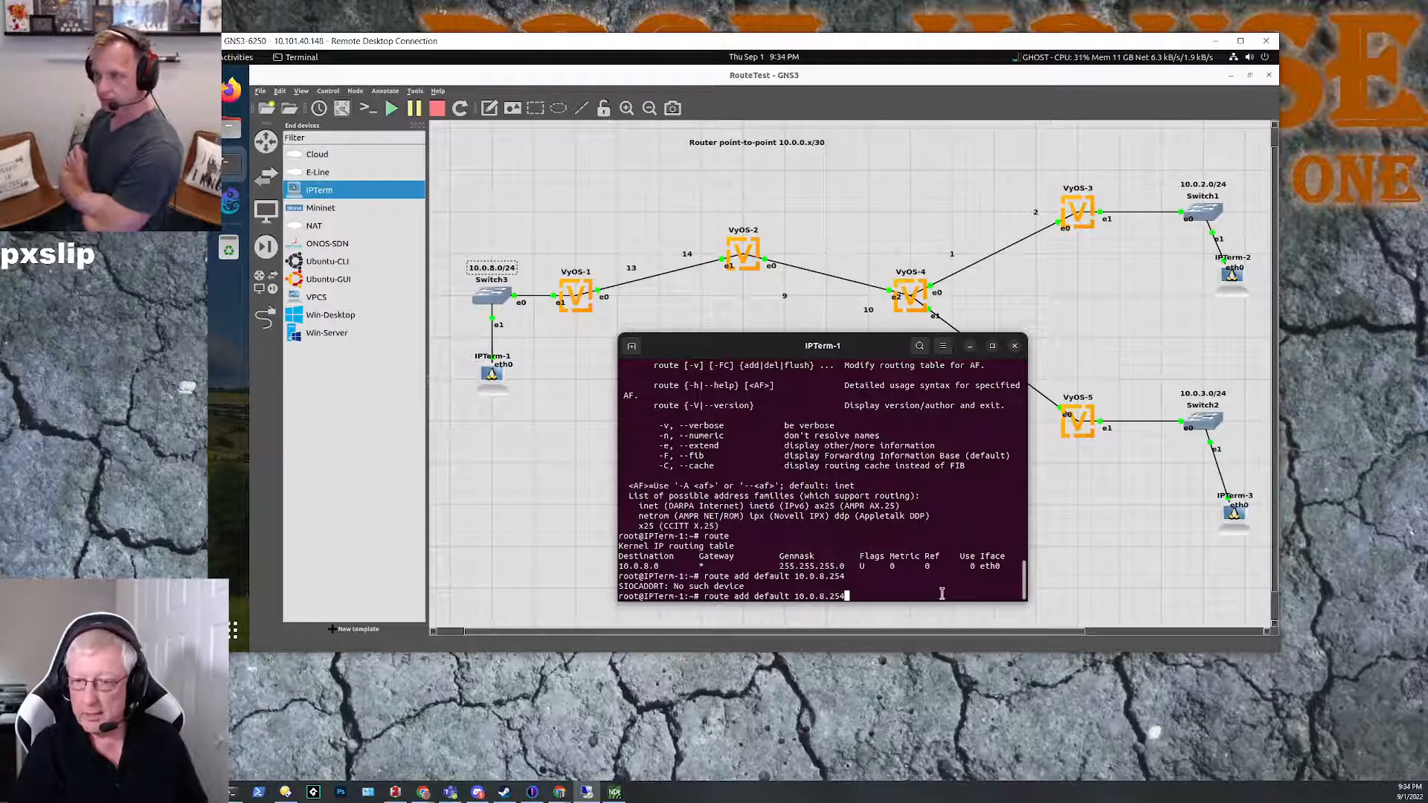
pyautogui.scroll(1, 941, 593)
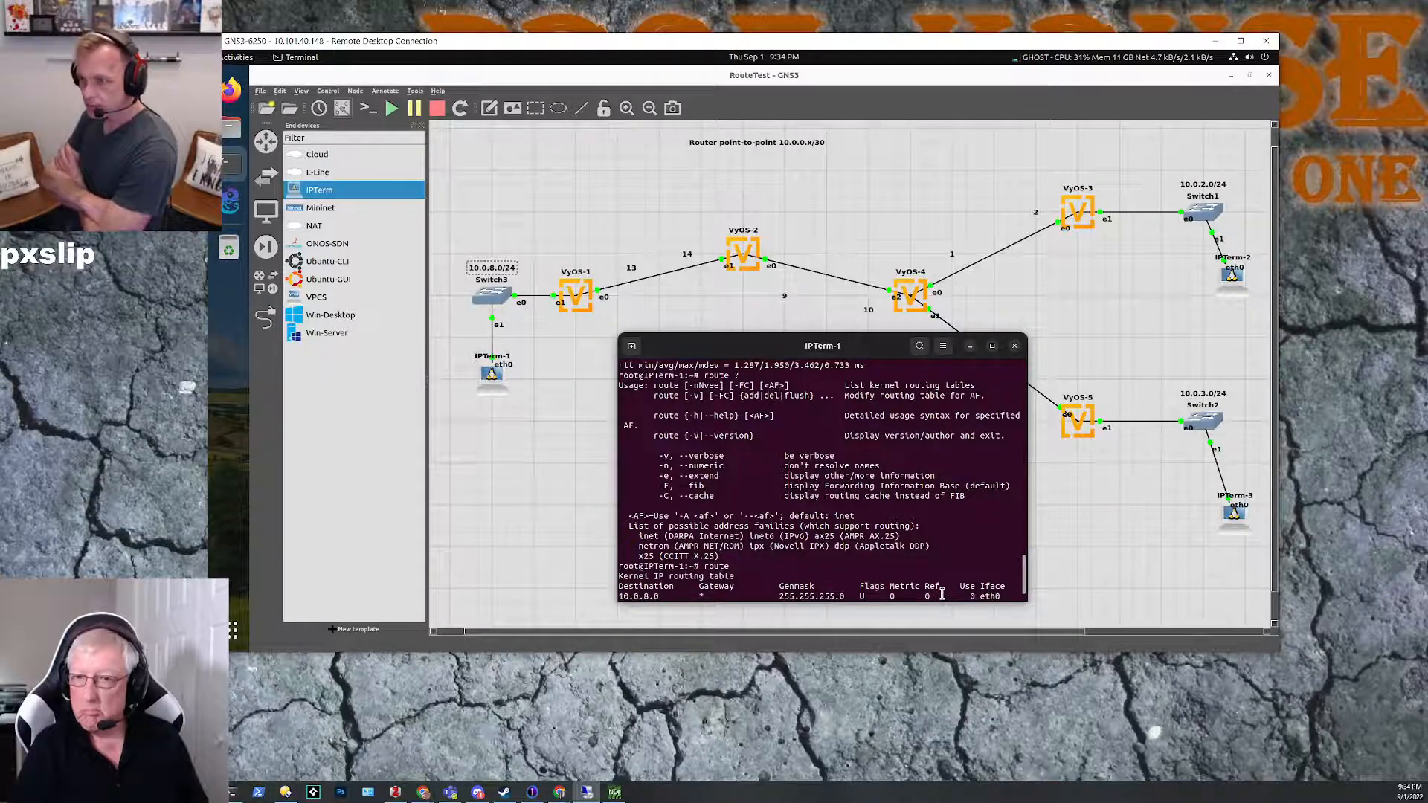
pyautogui.scroll(-1, 941, 594)
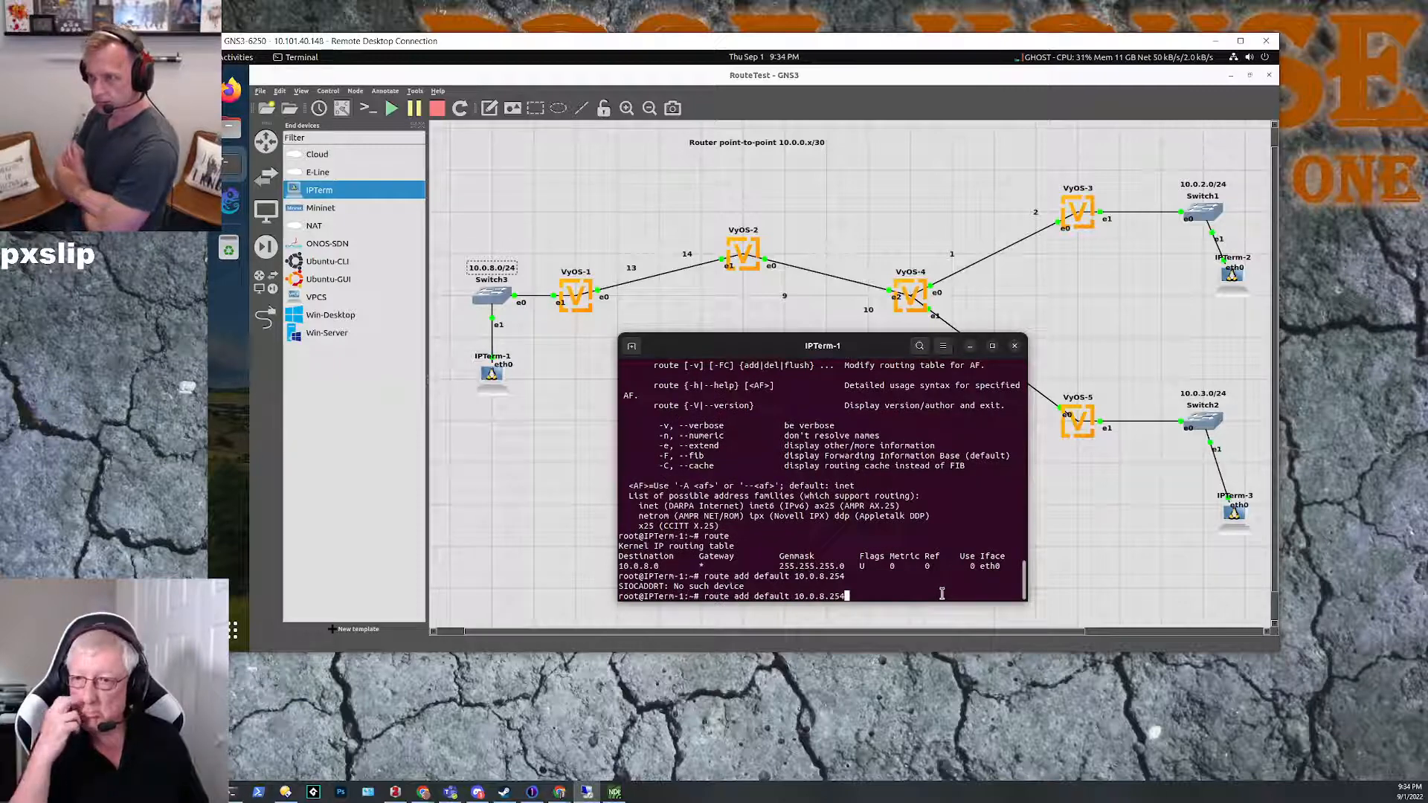
pyautogui.scroll(1, 932, 505)
pyautogui.scroll(1, 931, 506)
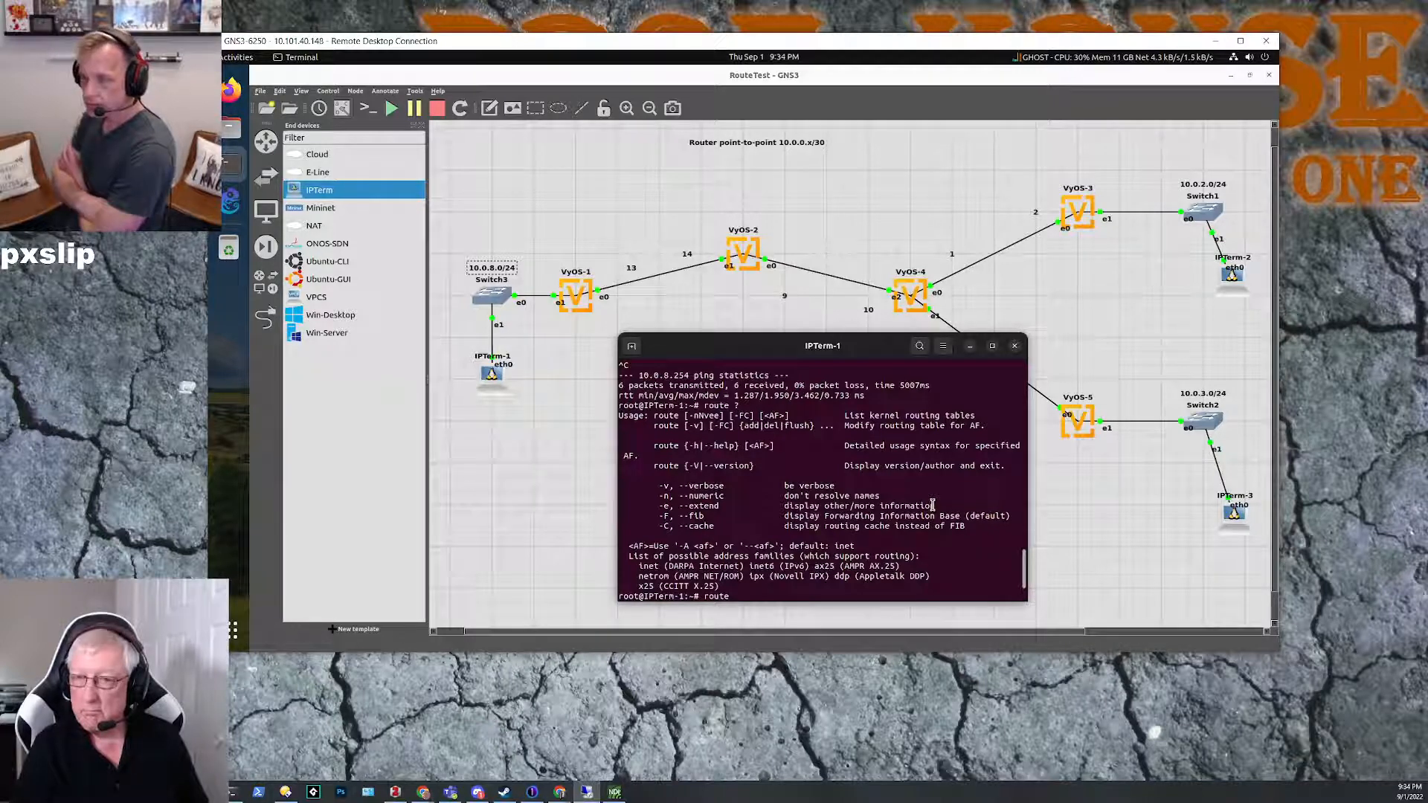
pyautogui.press('Return')
pyautogui.write('route add default 10.0.8.254')
pyautogui.press('Return')
pyautogui.press('Up')
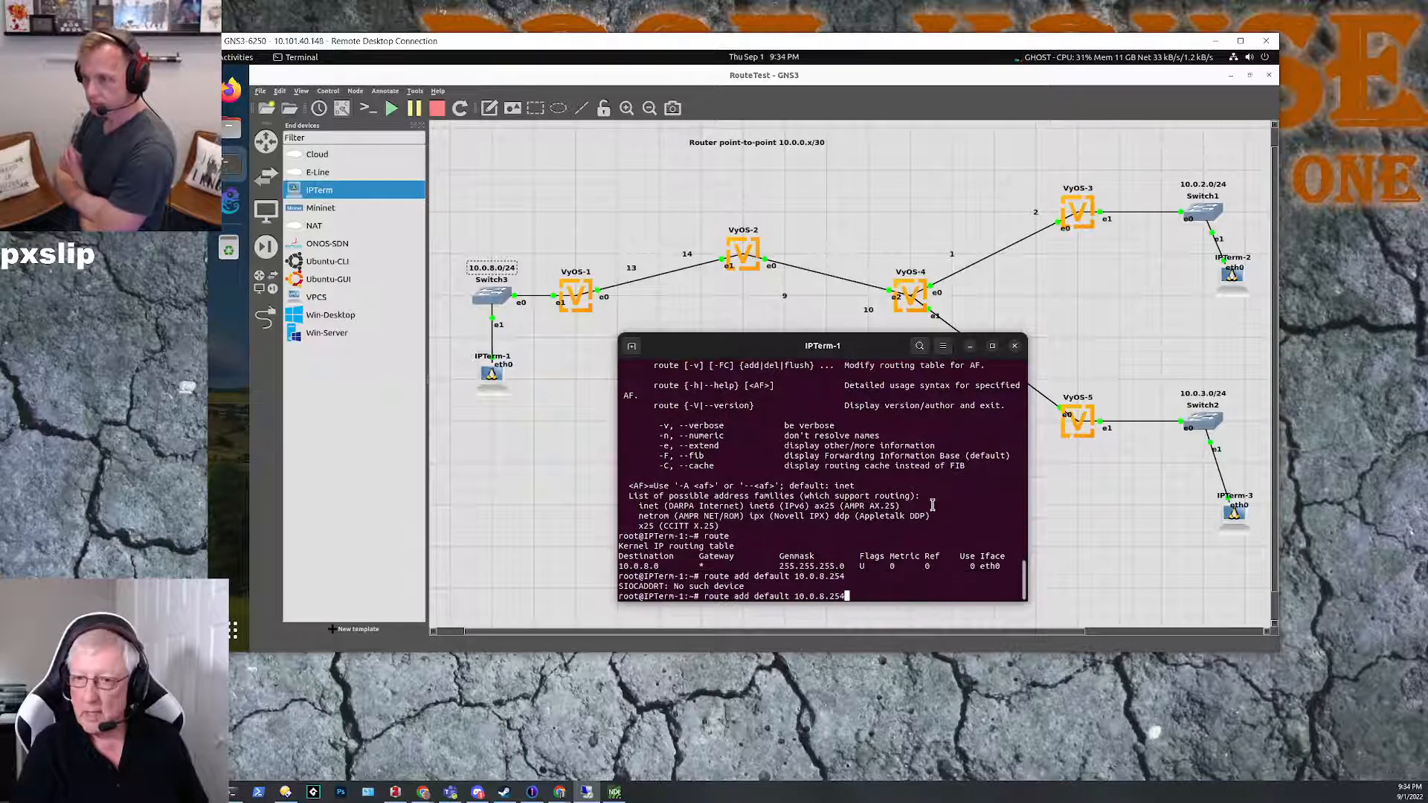
# Step: Replace the recalled command with route --help and run it on IPTerm-1
pyautogui.press('BackSpace')
pyautogui.press('BackSpace')
pyautogui.press('BackSpace')
pyautogui.press('BackSpace')
pyautogui.press('BackSpace')
pyautogui.press('BackSpace')
pyautogui.press('BackSpace')
pyautogui.press('BackSpace')
pyautogui.press('BackSpace')
pyautogui.press('BackSpace')
pyautogui.press('BackSpace')
pyautogui.press('BackSpace')
pyautogui.press('BackSpace')
pyautogui.press('BackSpace')
pyautogui.press('BackSpace')
pyautogui.press('BackSpace')
pyautogui.press('BackSpace')
pyautogui.press('BackSpace')
pyautogui.press('BackSpace')
pyautogui.press('BackSpace')
pyautogui.press('BackSpace')
pyautogui.write('--help')
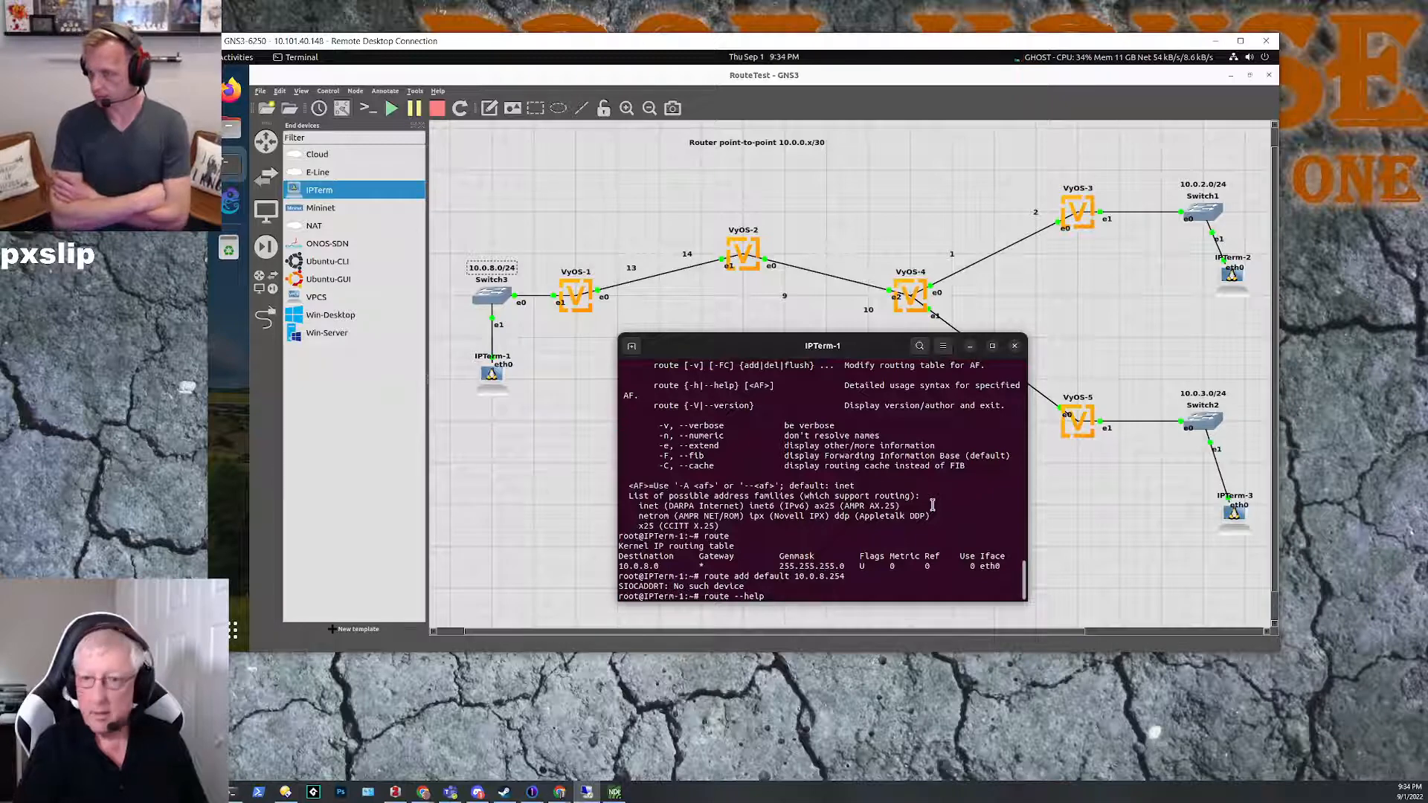
pyautogui.press('Return')
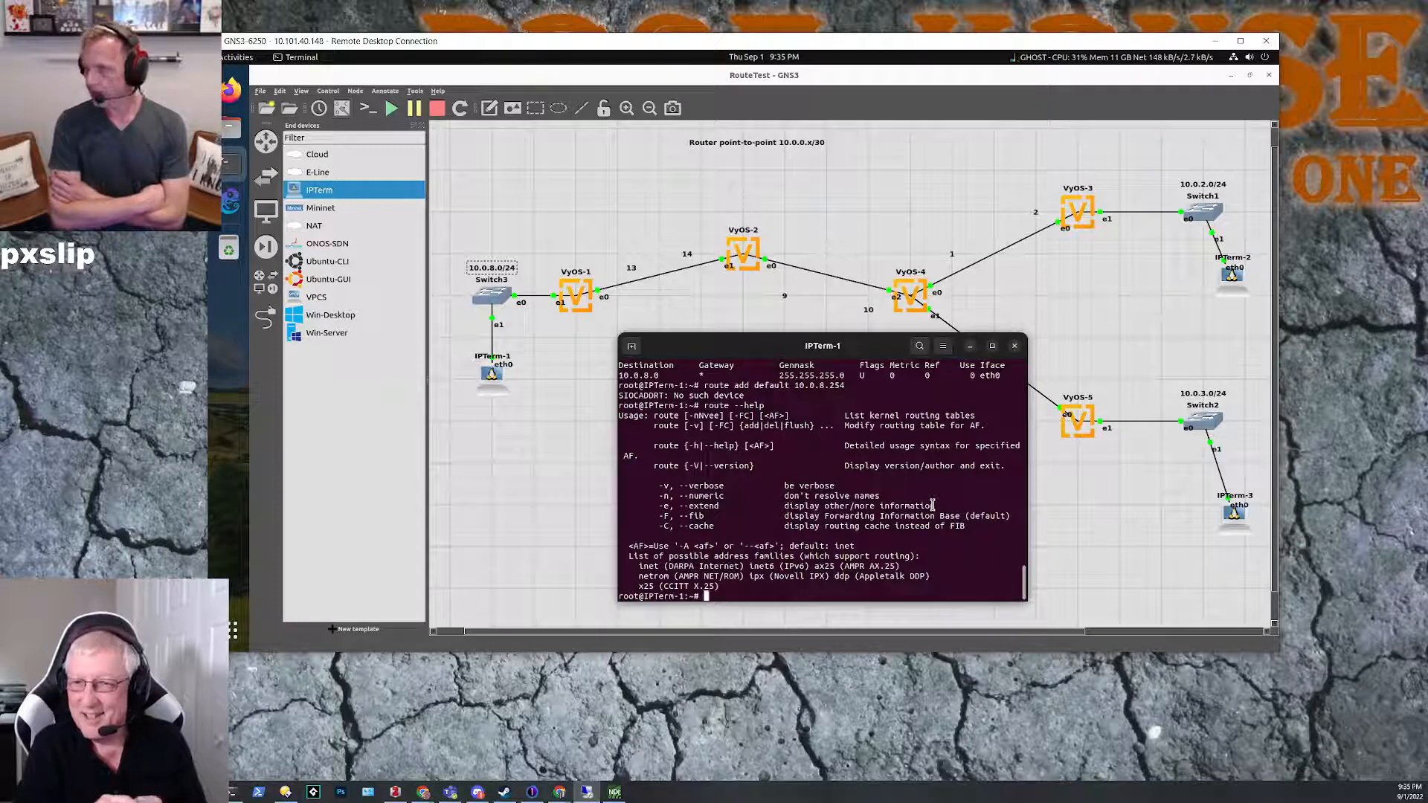
# Step: Request route help for the inet address family with route --help inet
pyautogui.press('Up')
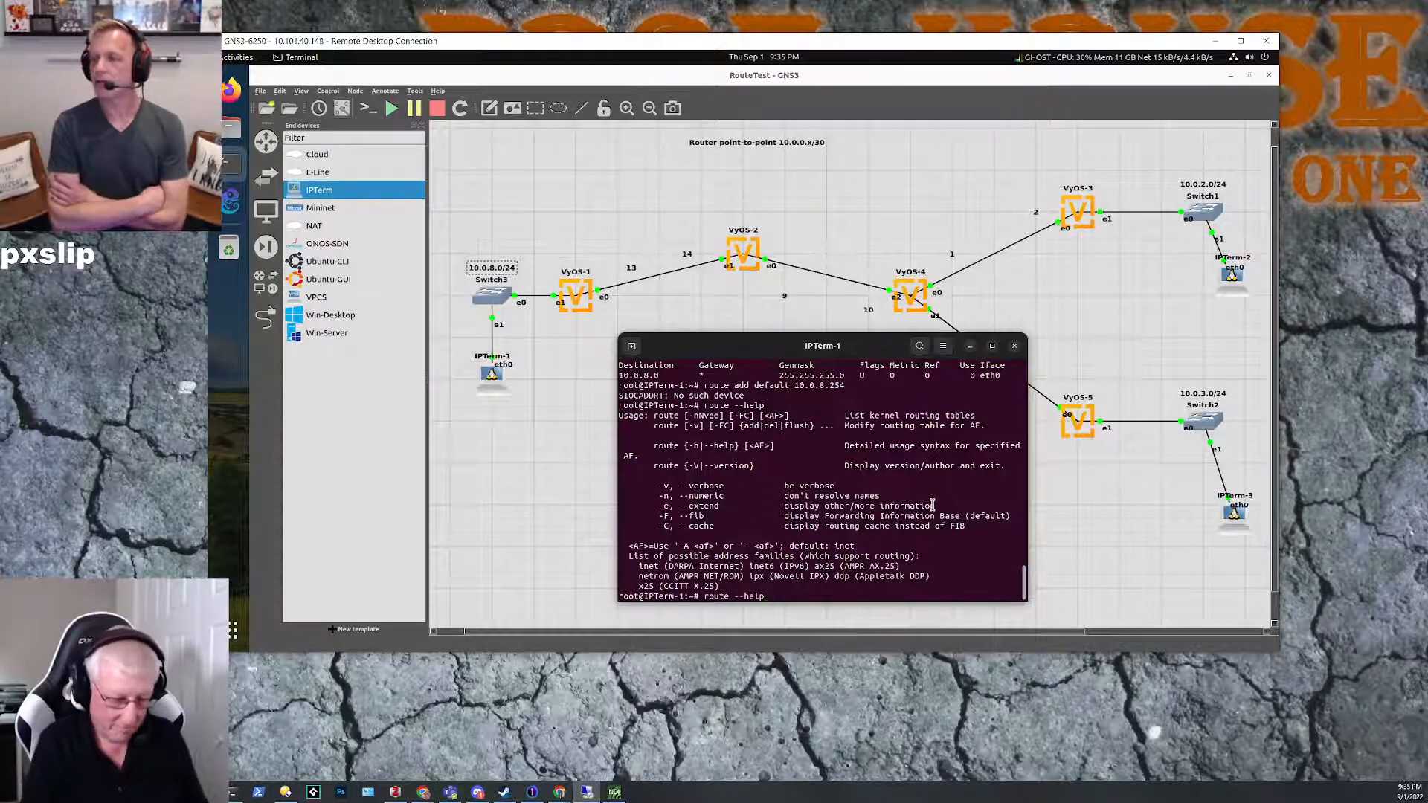
pyautogui.write('inet')
pyautogui.press('Return')
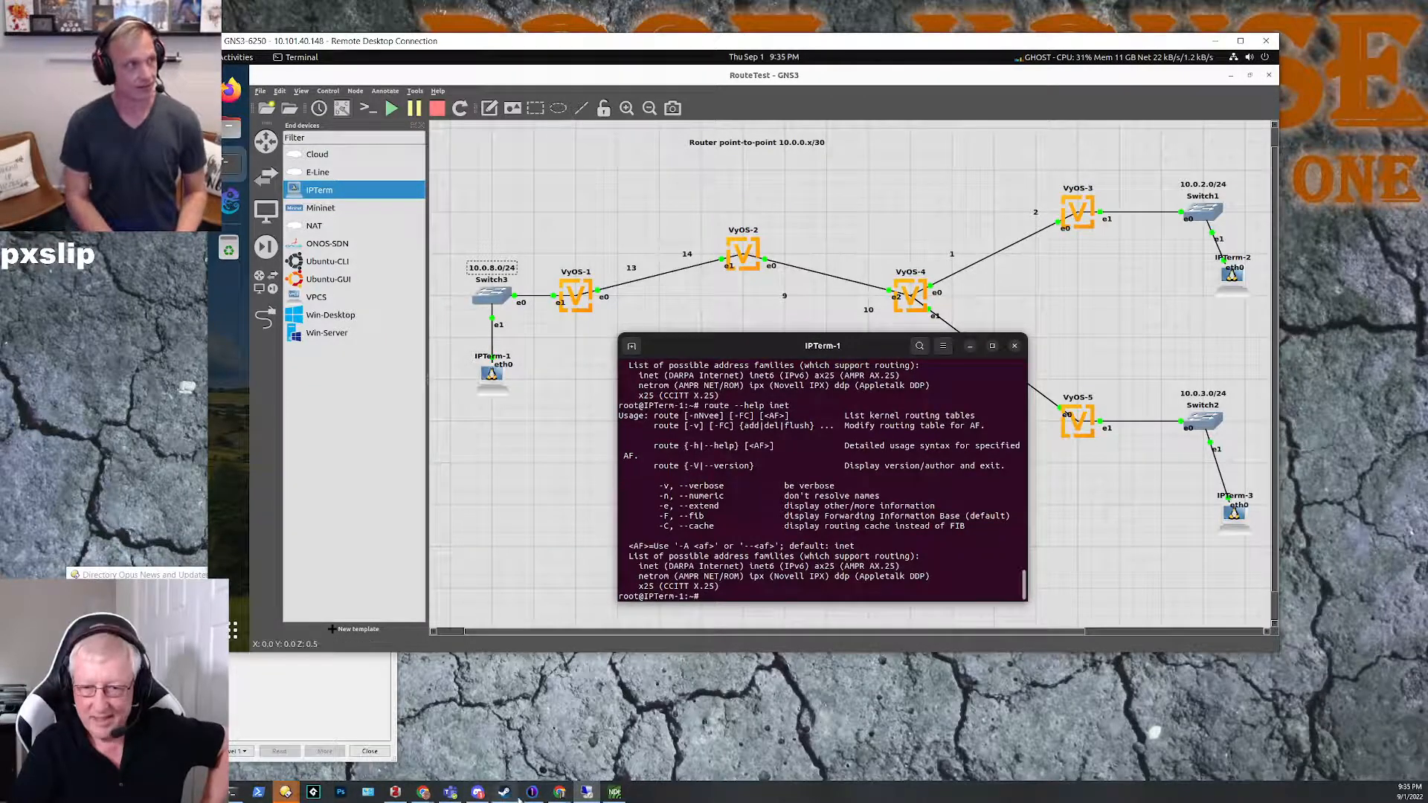
# Step: Switch to the Chrome window showing the Linux ip command article and search Google for route add linux
pyautogui.click(559, 794)
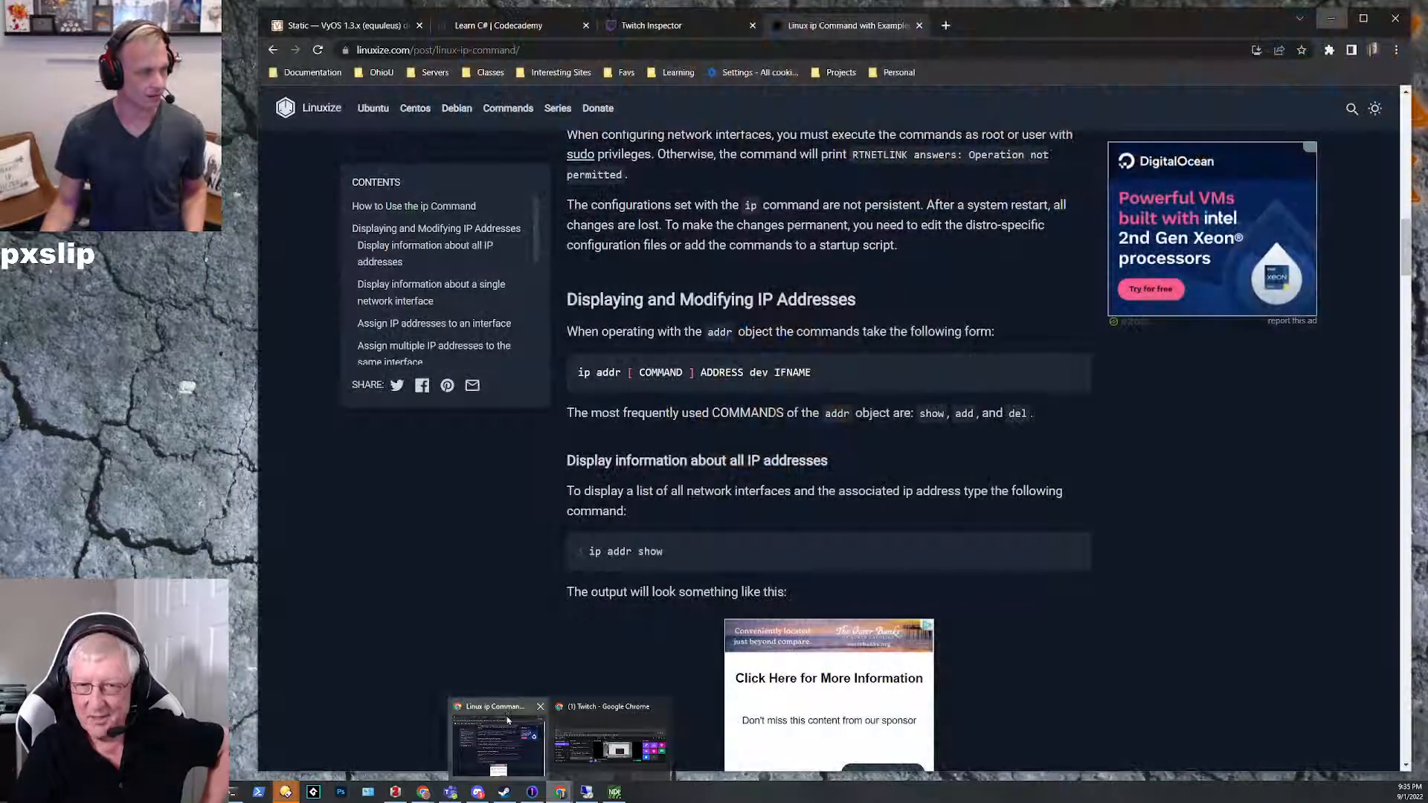
pyautogui.click(507, 719)
pyautogui.click(568, 49)
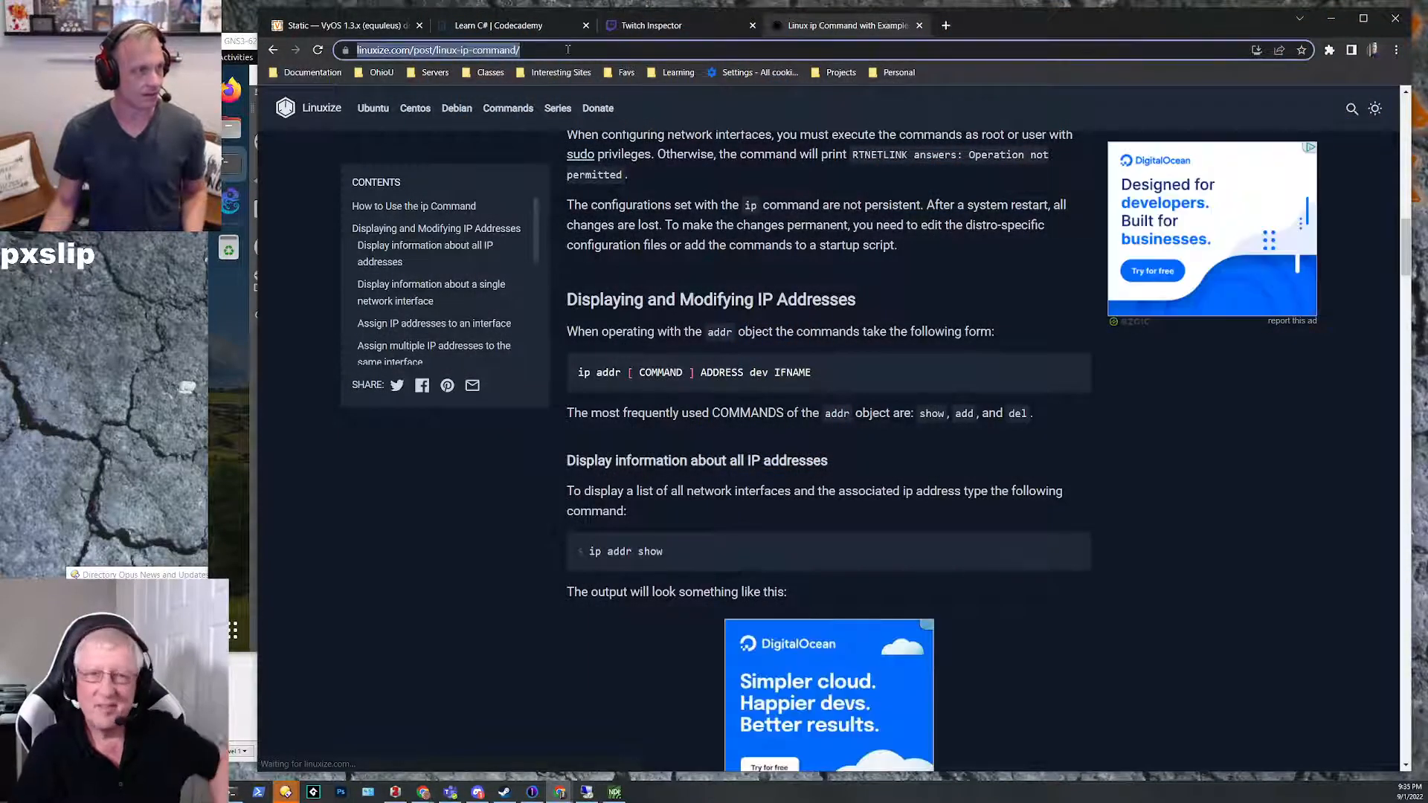
pyautogui.write('route add')
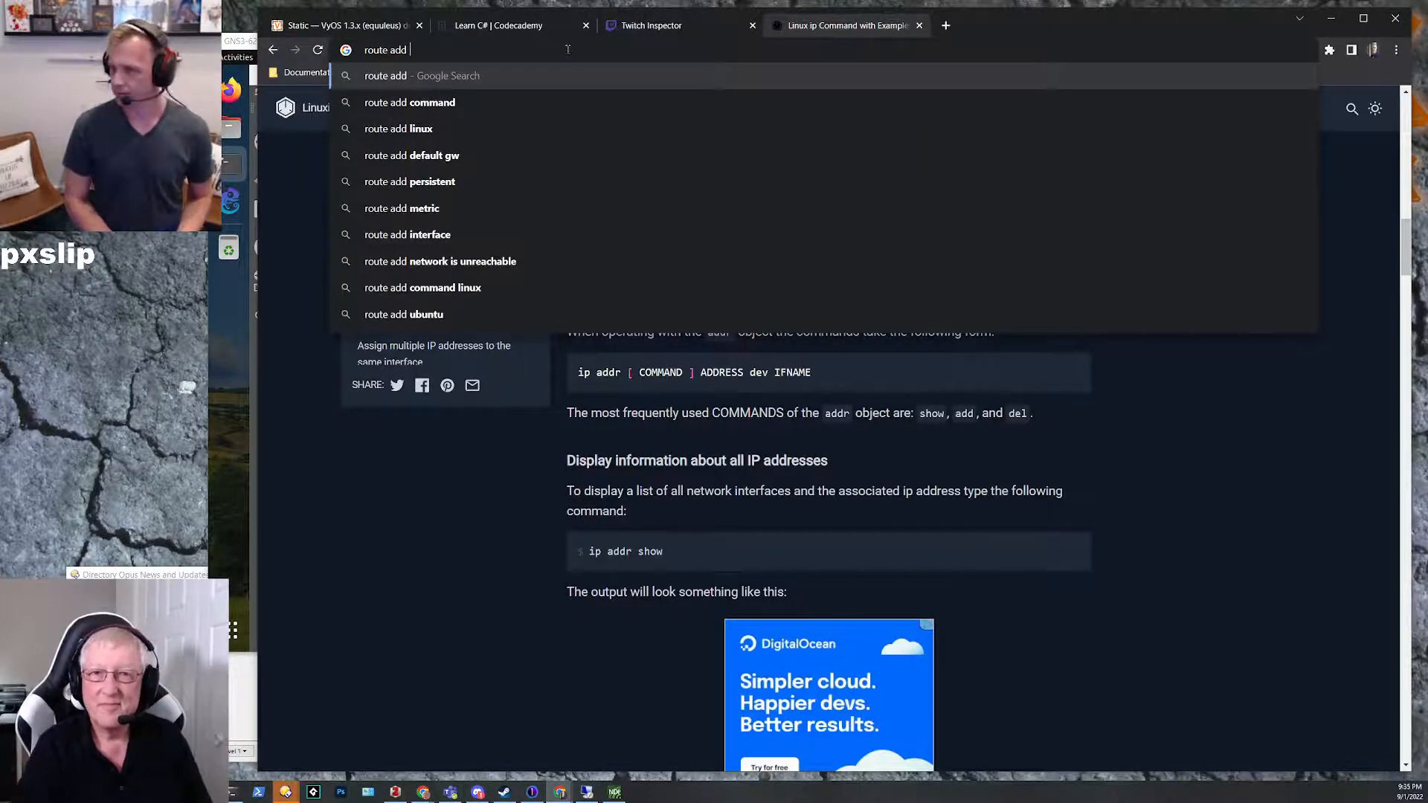
pyautogui.press('Down')
pyautogui.press('Down')
pyautogui.press('Return')
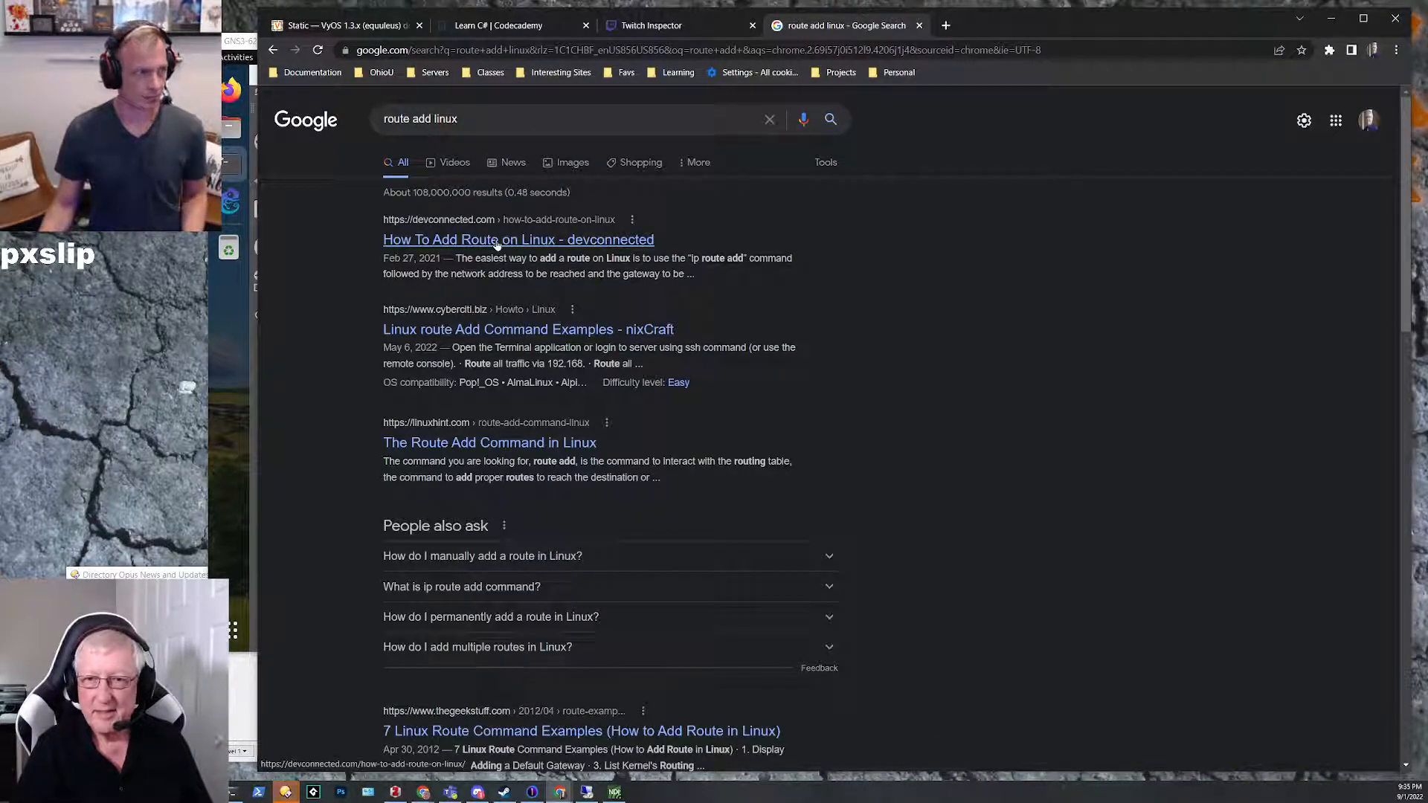
# Step: Open the nixCraft Linux route add article and examine its examples for adding a default route with the route command
pyautogui.click(492, 331)
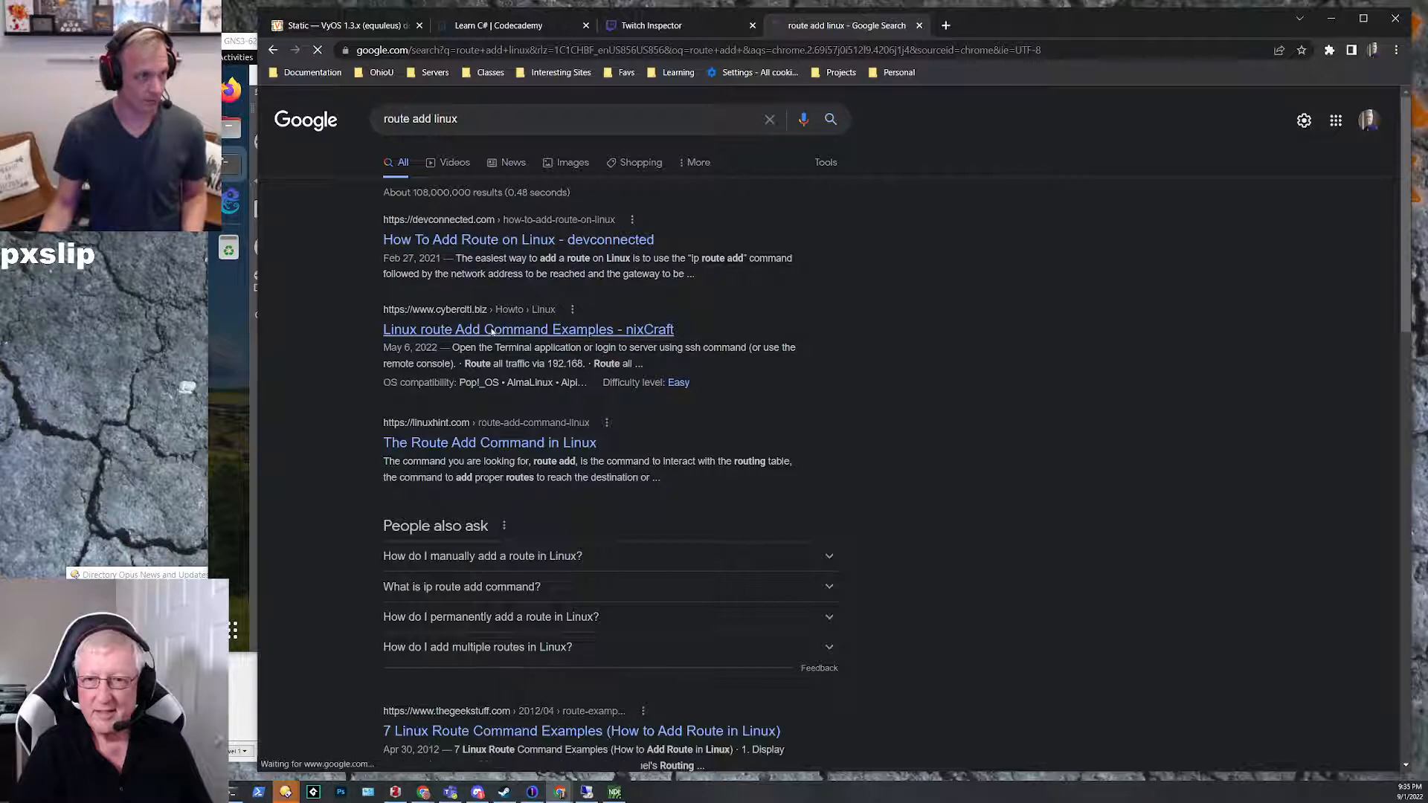
pyautogui.scroll(-10, 453, 469)
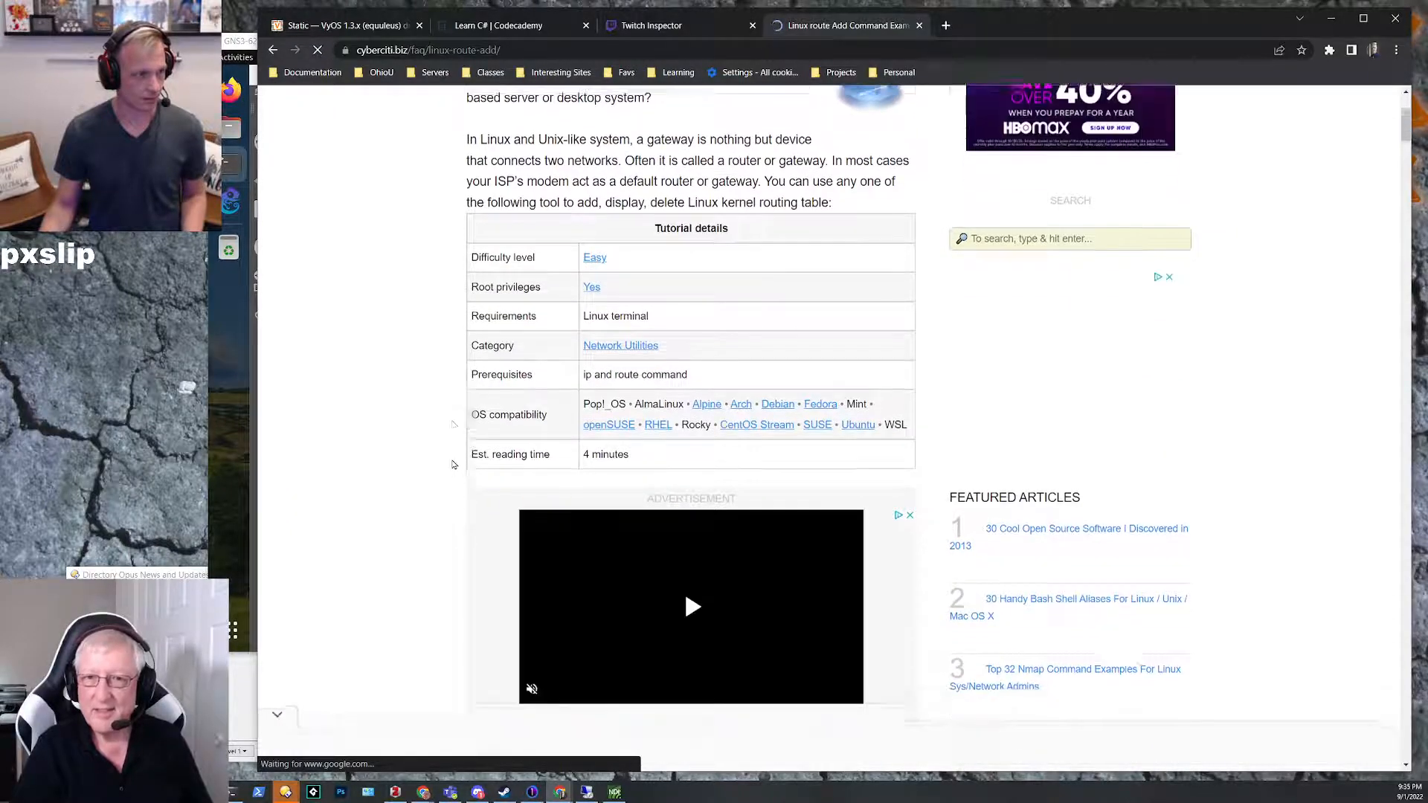
pyautogui.scroll(-7, 449, 456)
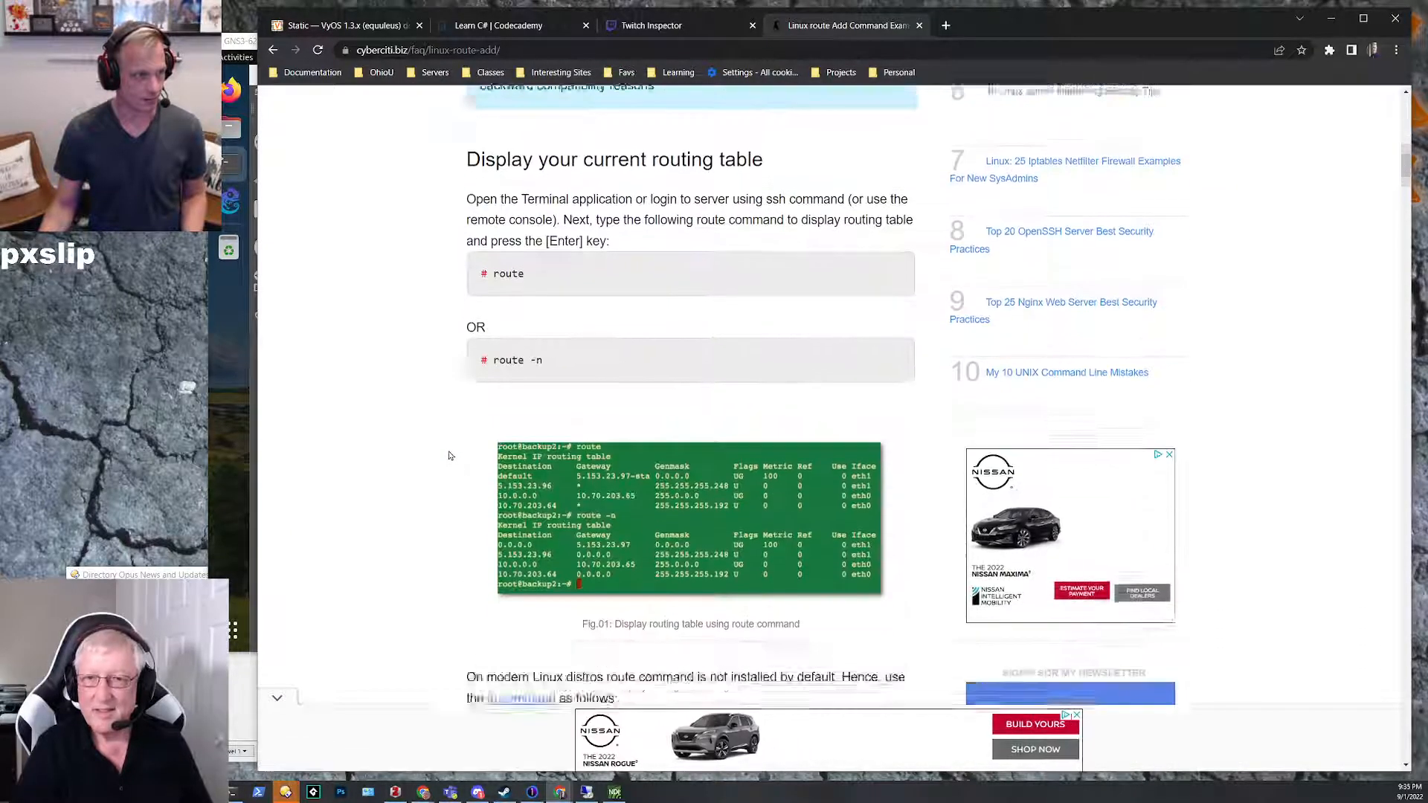
pyautogui.scroll(-3, 449, 454)
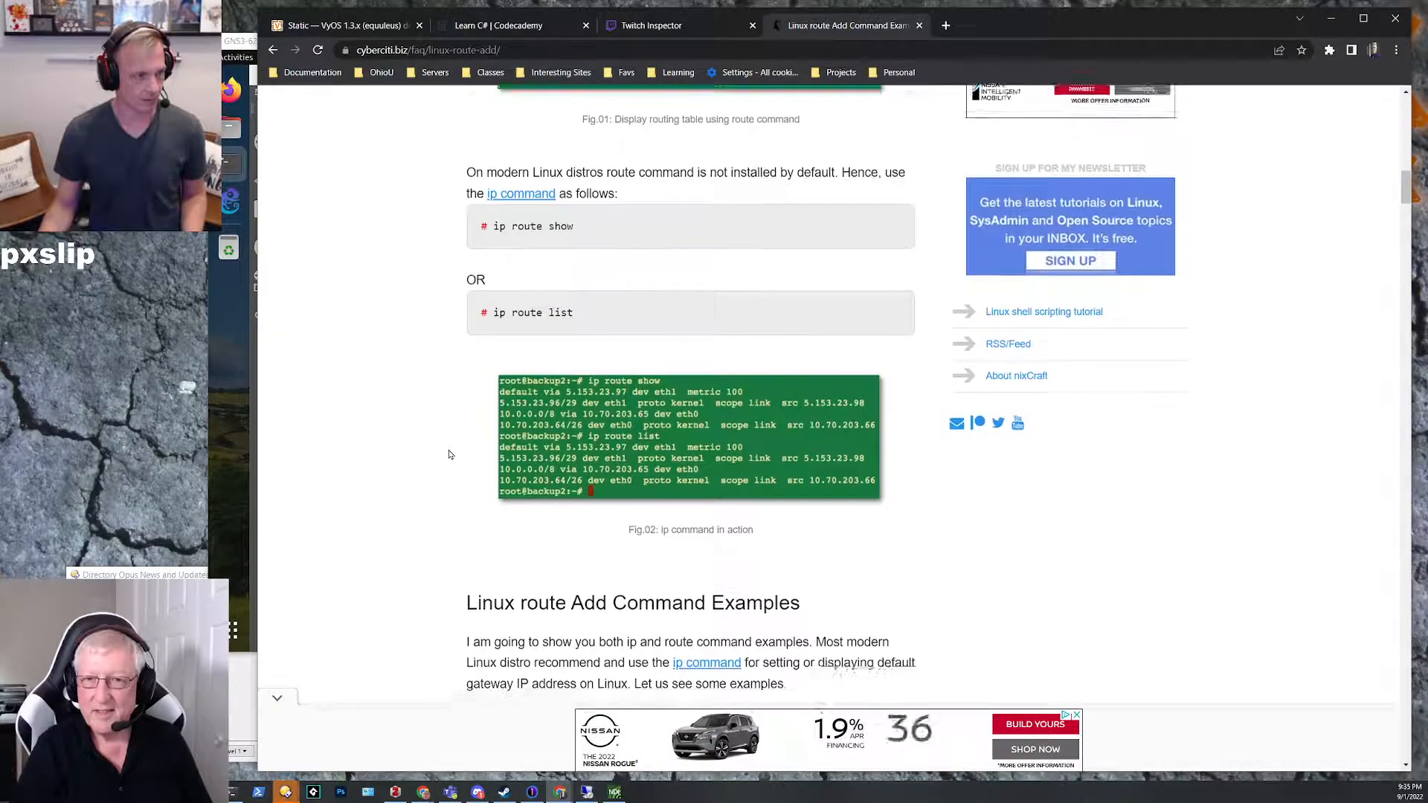
pyautogui.scroll(-3, 449, 455)
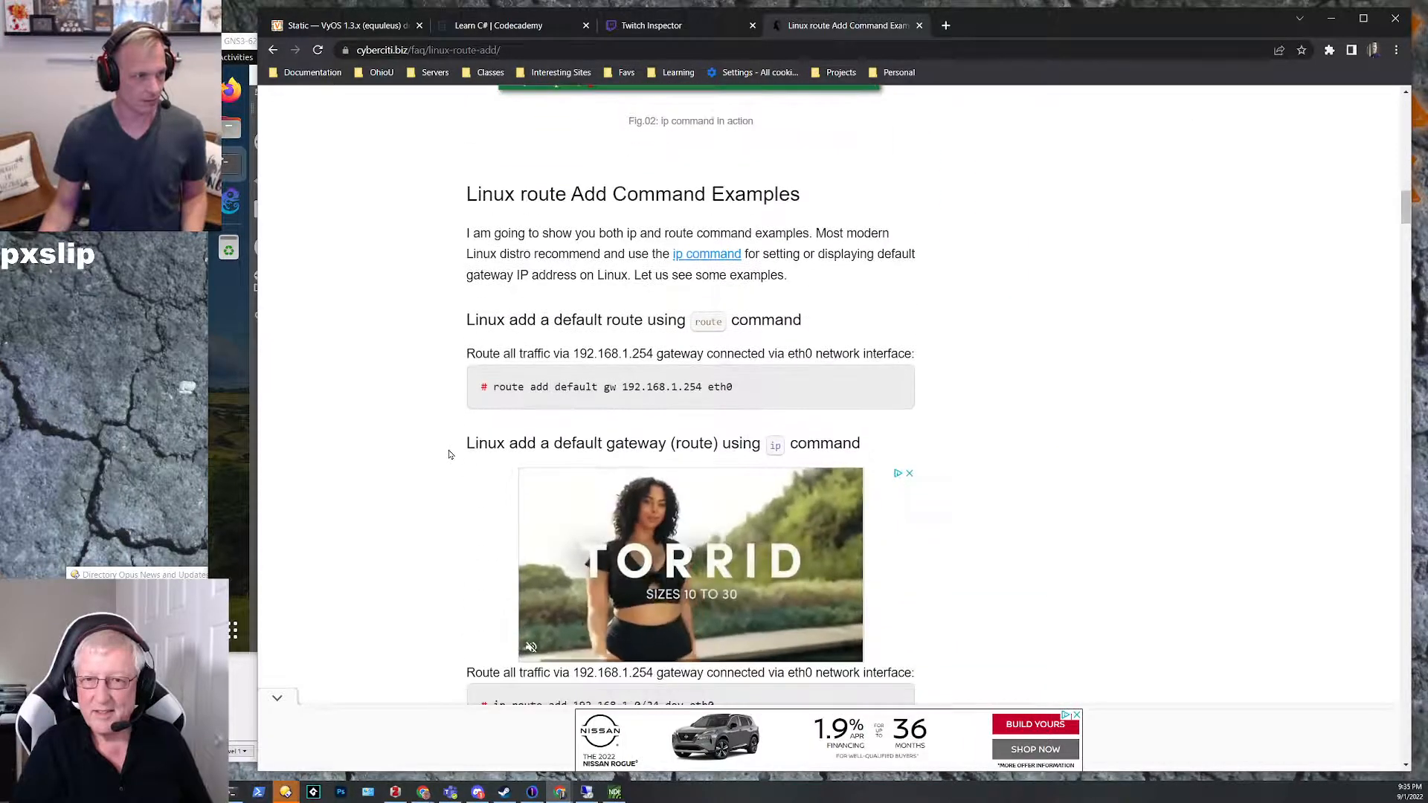
pyautogui.scroll(-1, 449, 454)
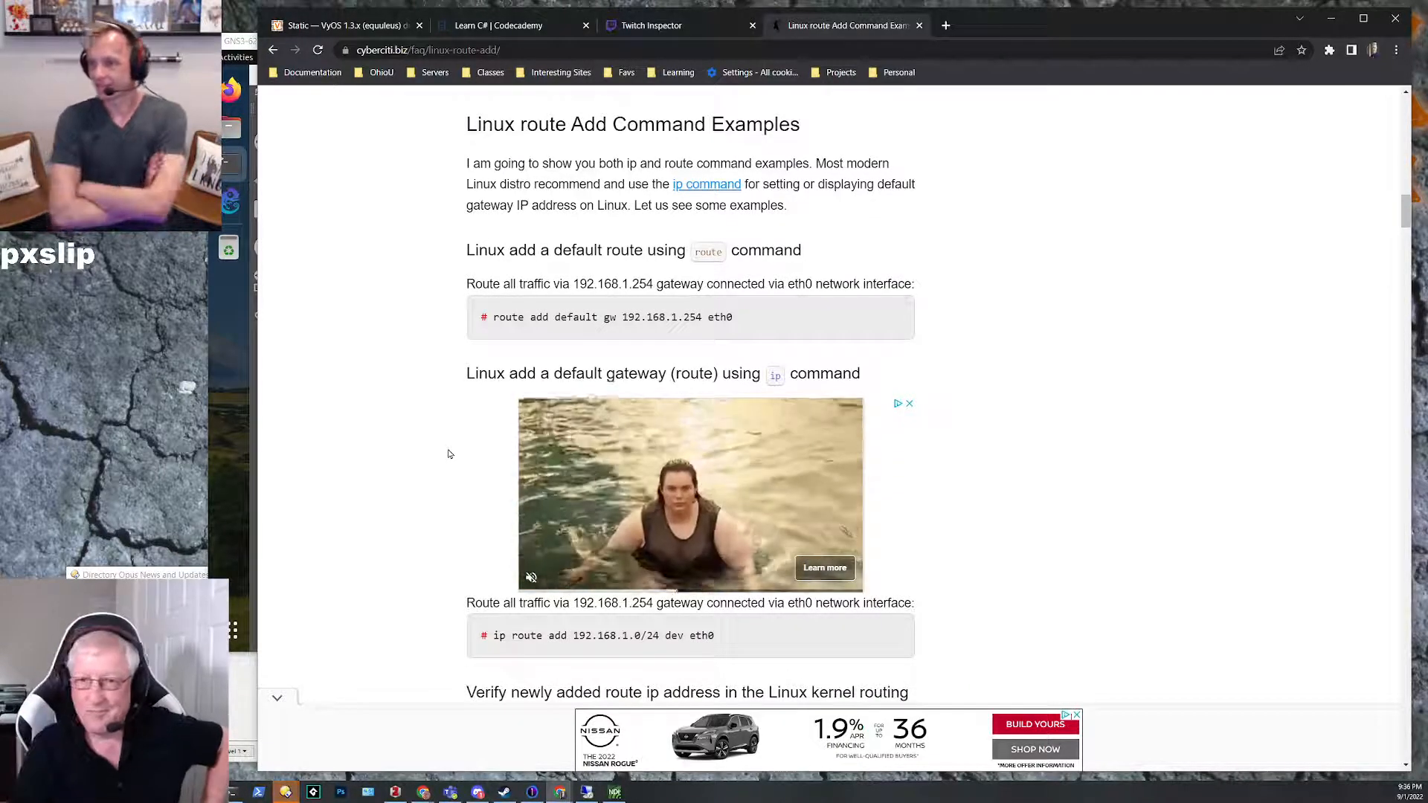
pyautogui.scroll(2, 460, 439)
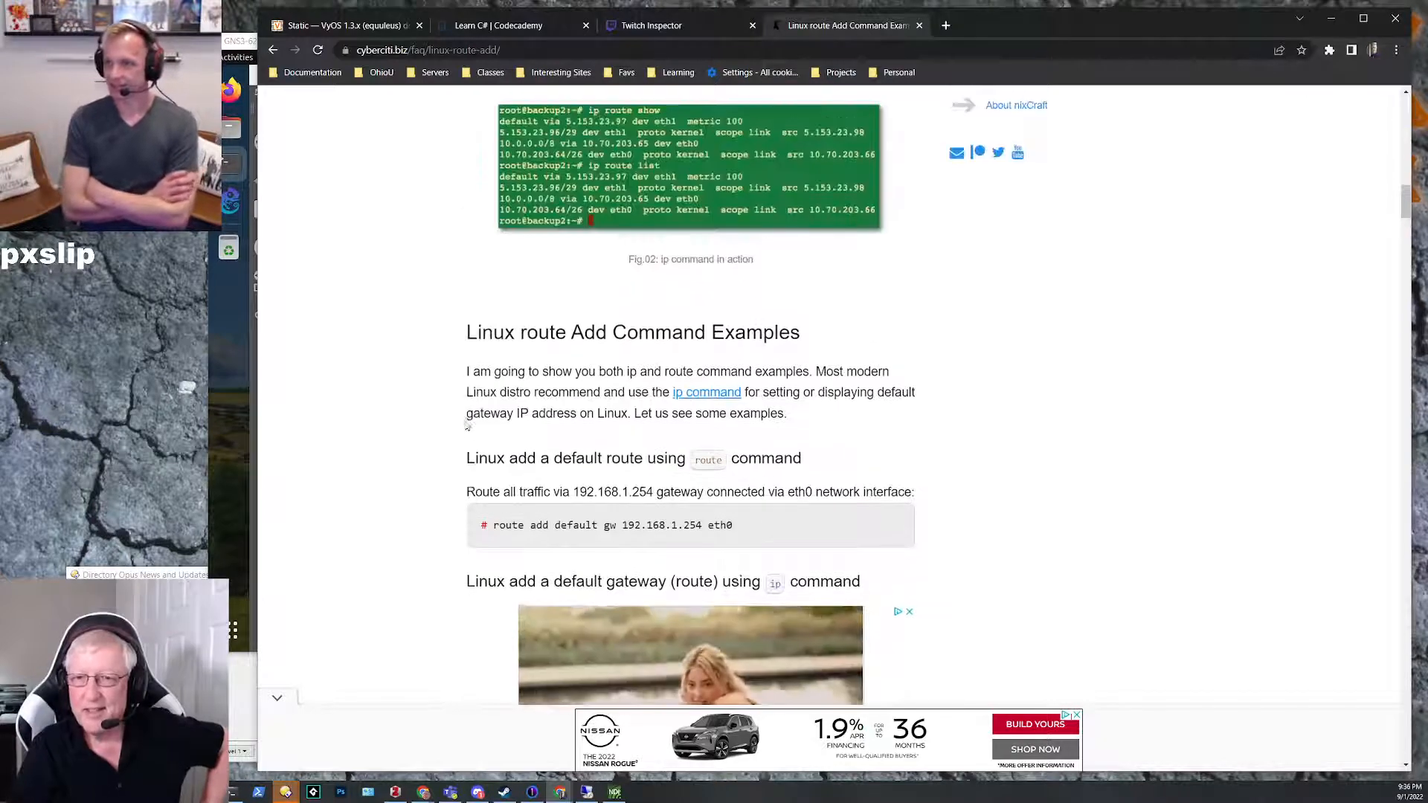
pyautogui.scroll(3, 469, 313)
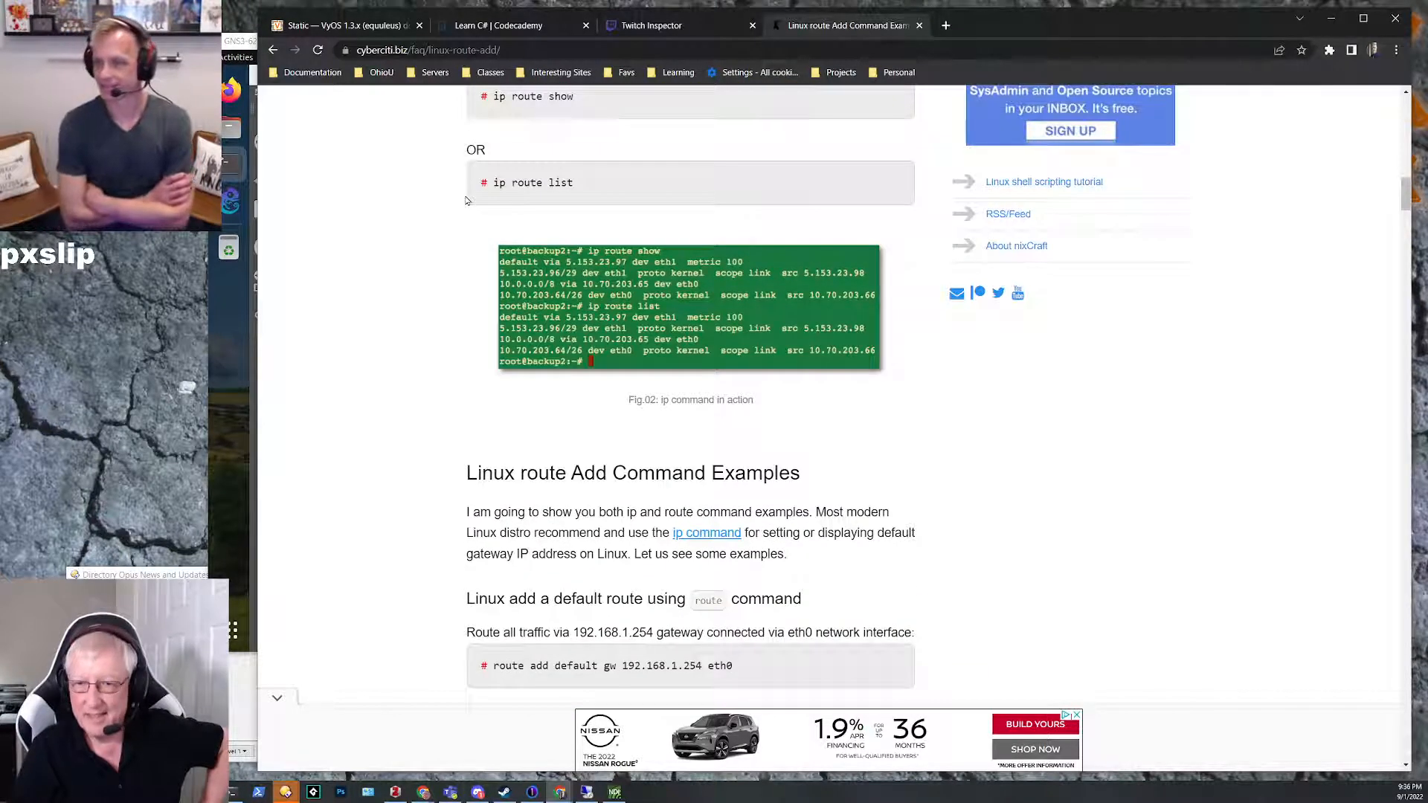
pyautogui.scroll(-1, 474, 190)
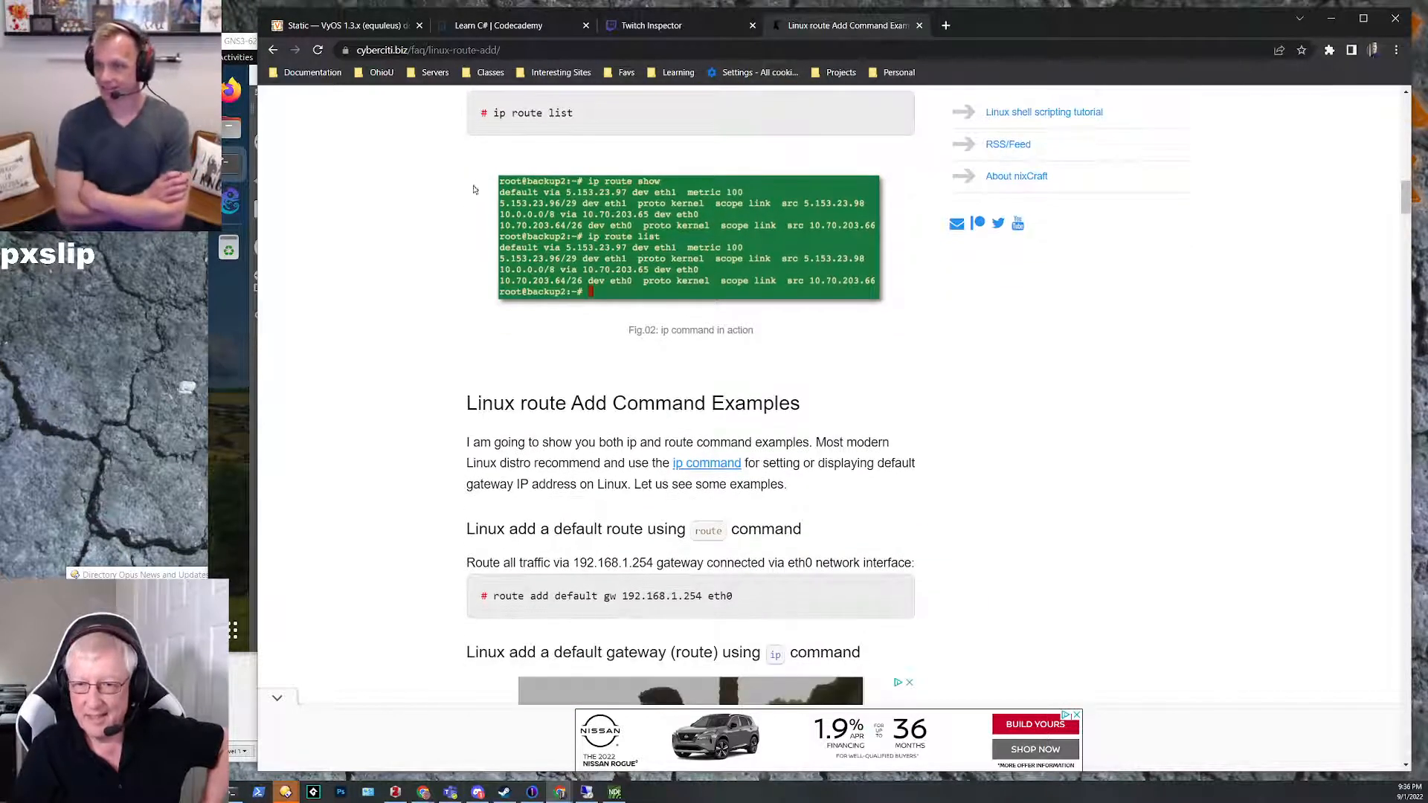
# Step: Return to the IPTerm-1 console, run route add default gw 10.0.8.254 eth0, and list the routing table with route
pyautogui.click(1333, 22)
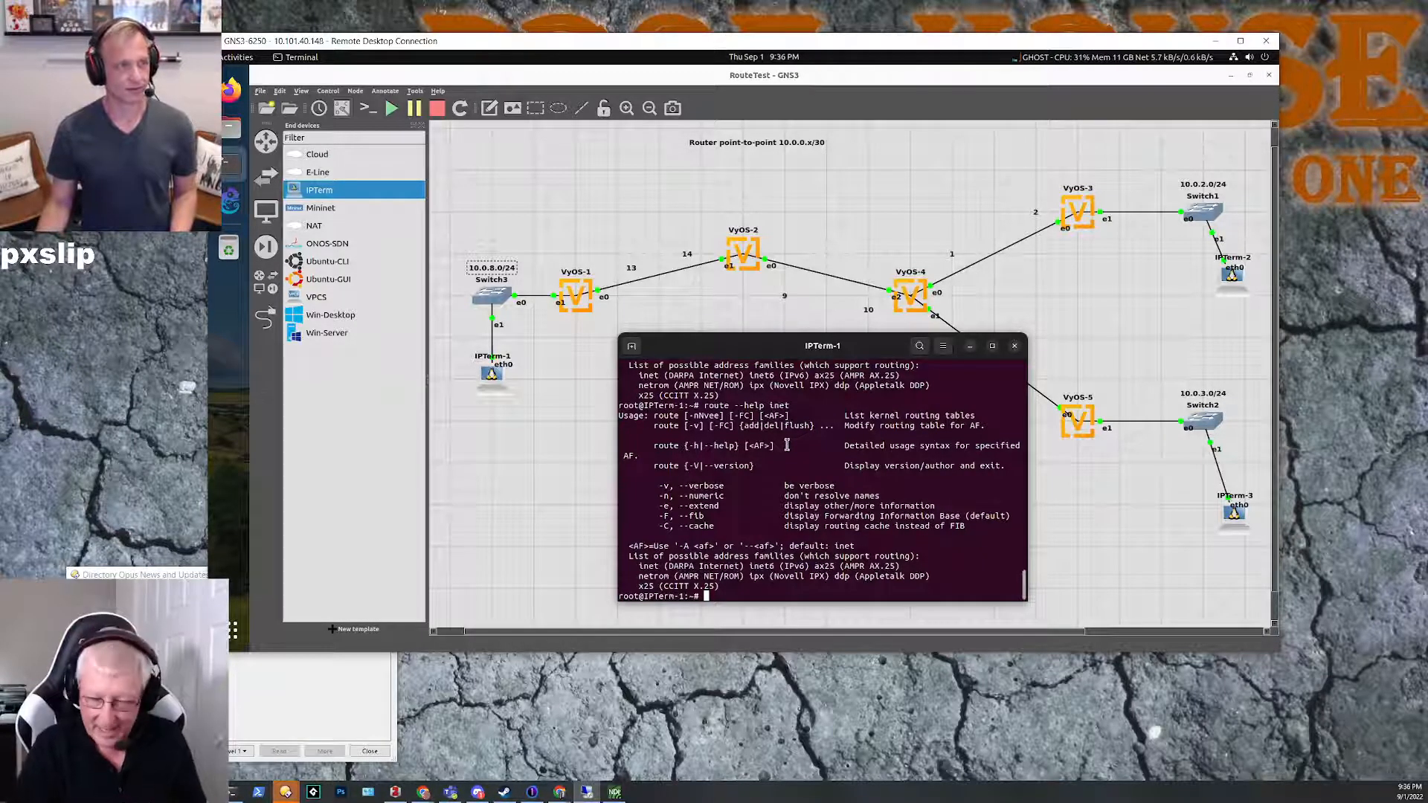
pyautogui.write('route add default 10.0.8.254')
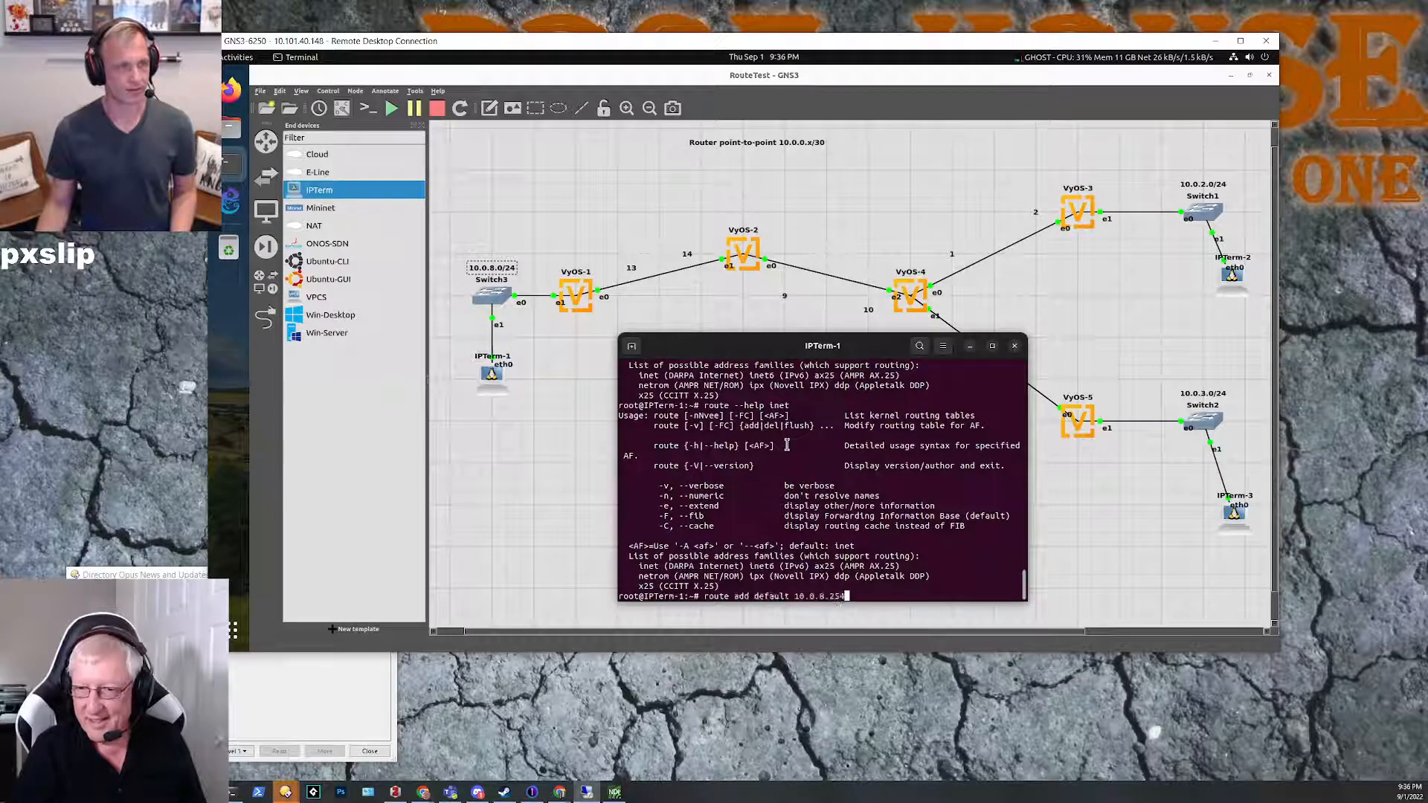
pyautogui.press('Left')
pyautogui.press('Left')
pyautogui.press('Left')
pyautogui.press('Left')
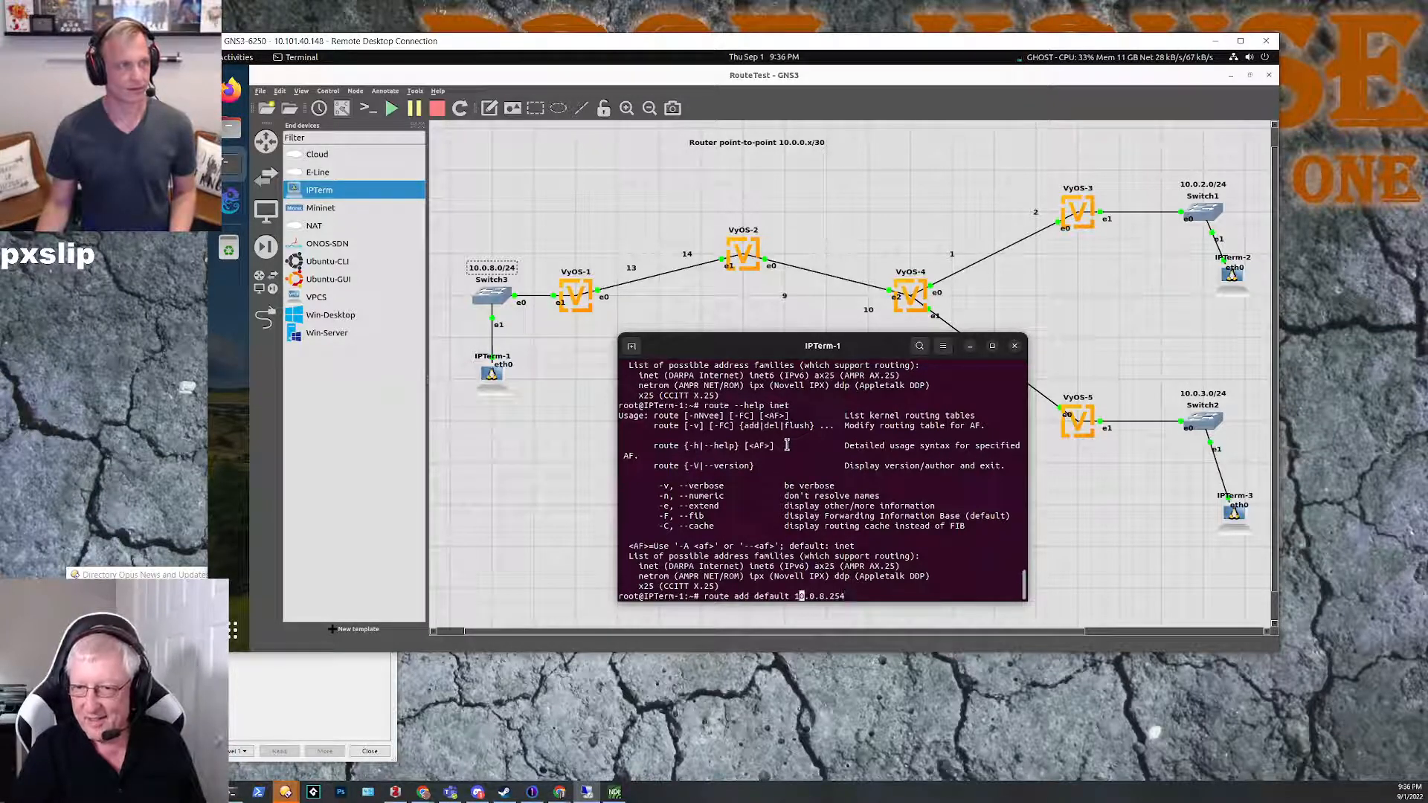
pyautogui.write('gw')
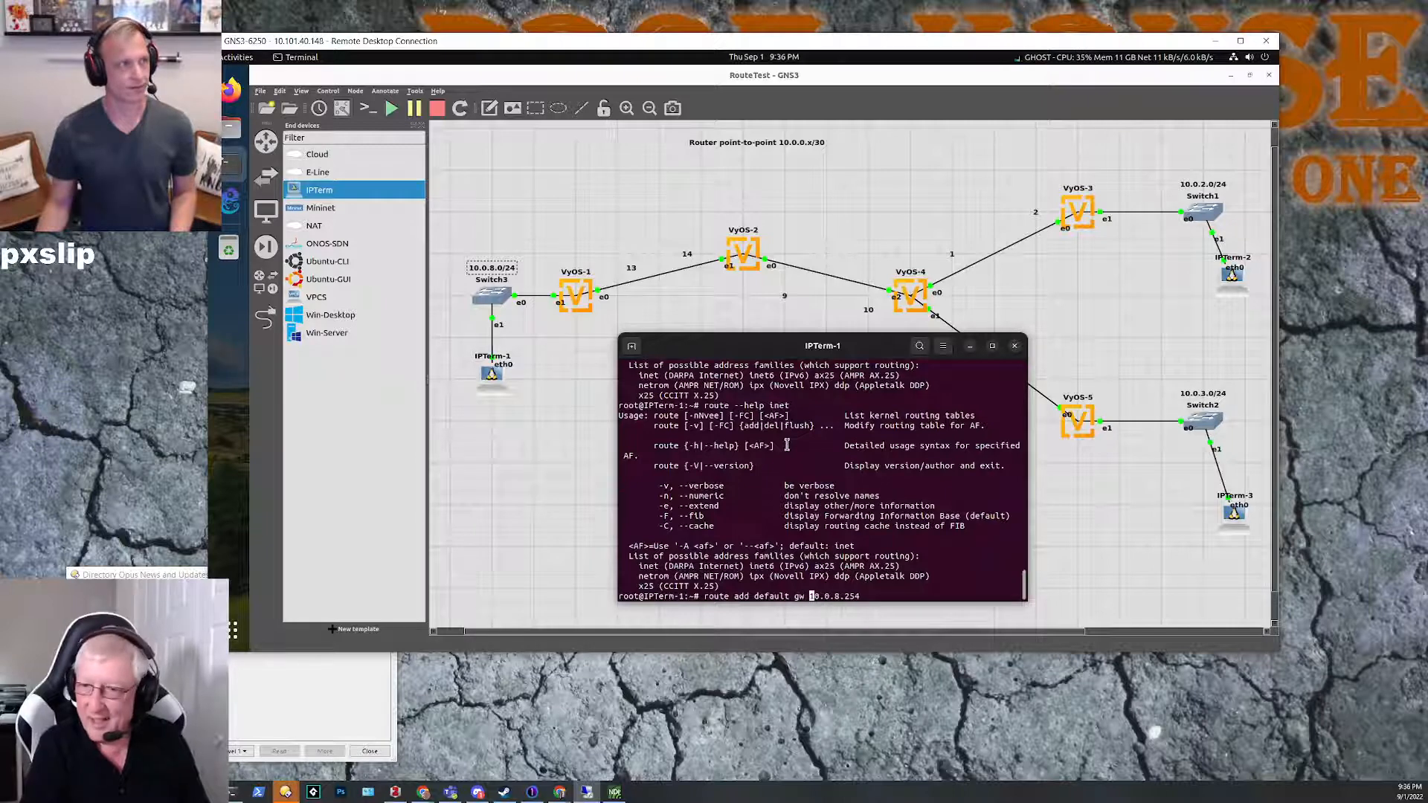
pyautogui.press('Right')
pyautogui.press('Right')
pyautogui.press('Right')
pyautogui.press('Right')
pyautogui.press('Right')
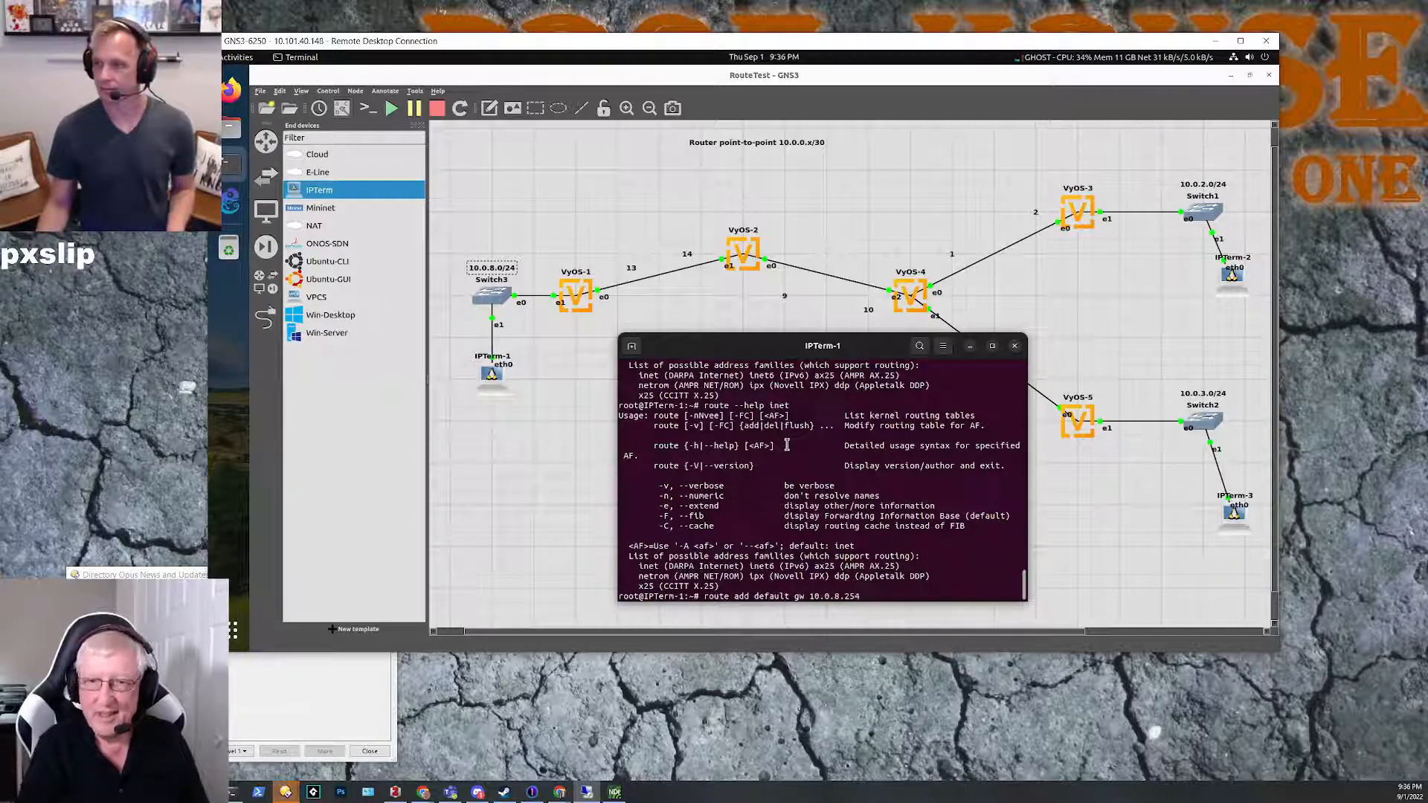
pyautogui.write('eth')
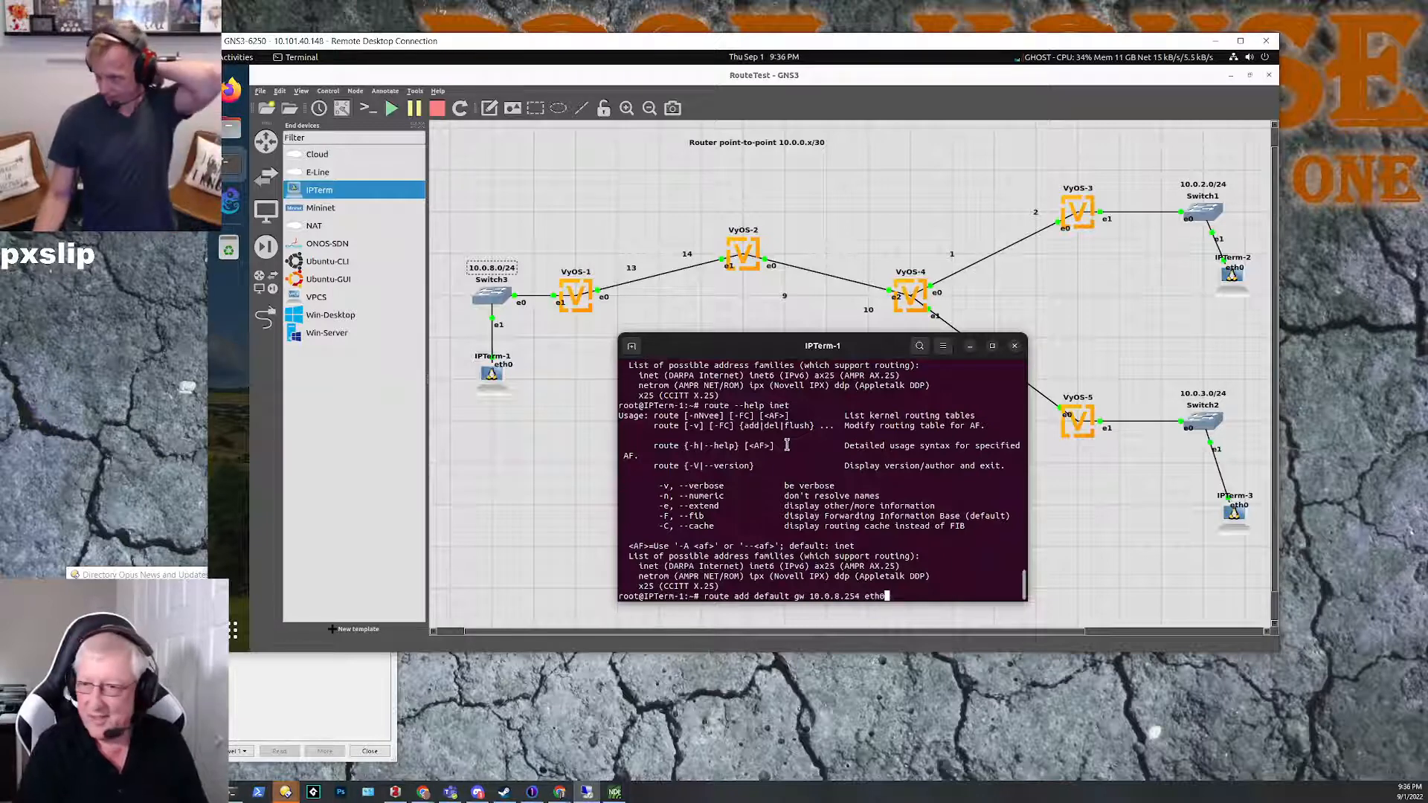
pyautogui.write('0')
pyautogui.press('Return')
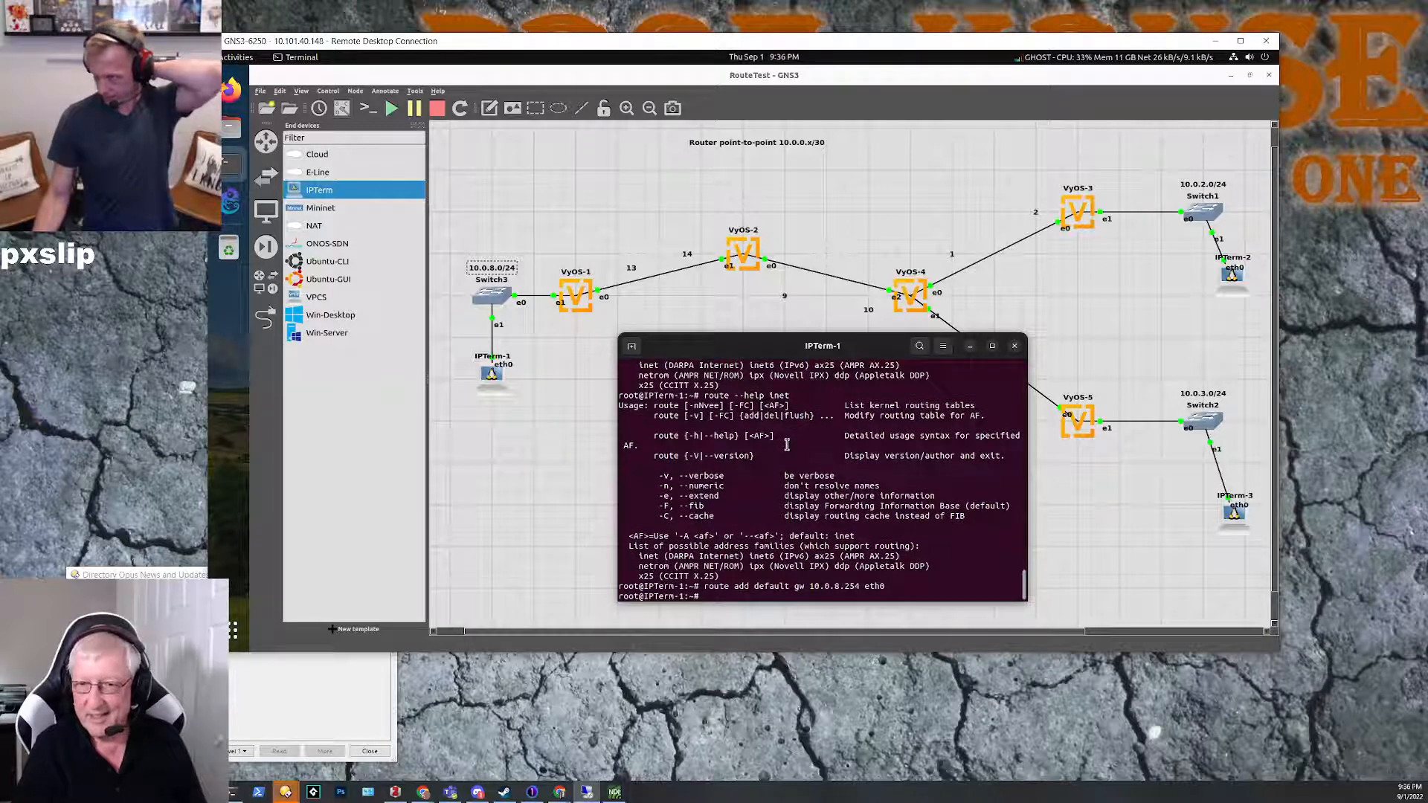
pyautogui.write('route')
pyautogui.press('Return')
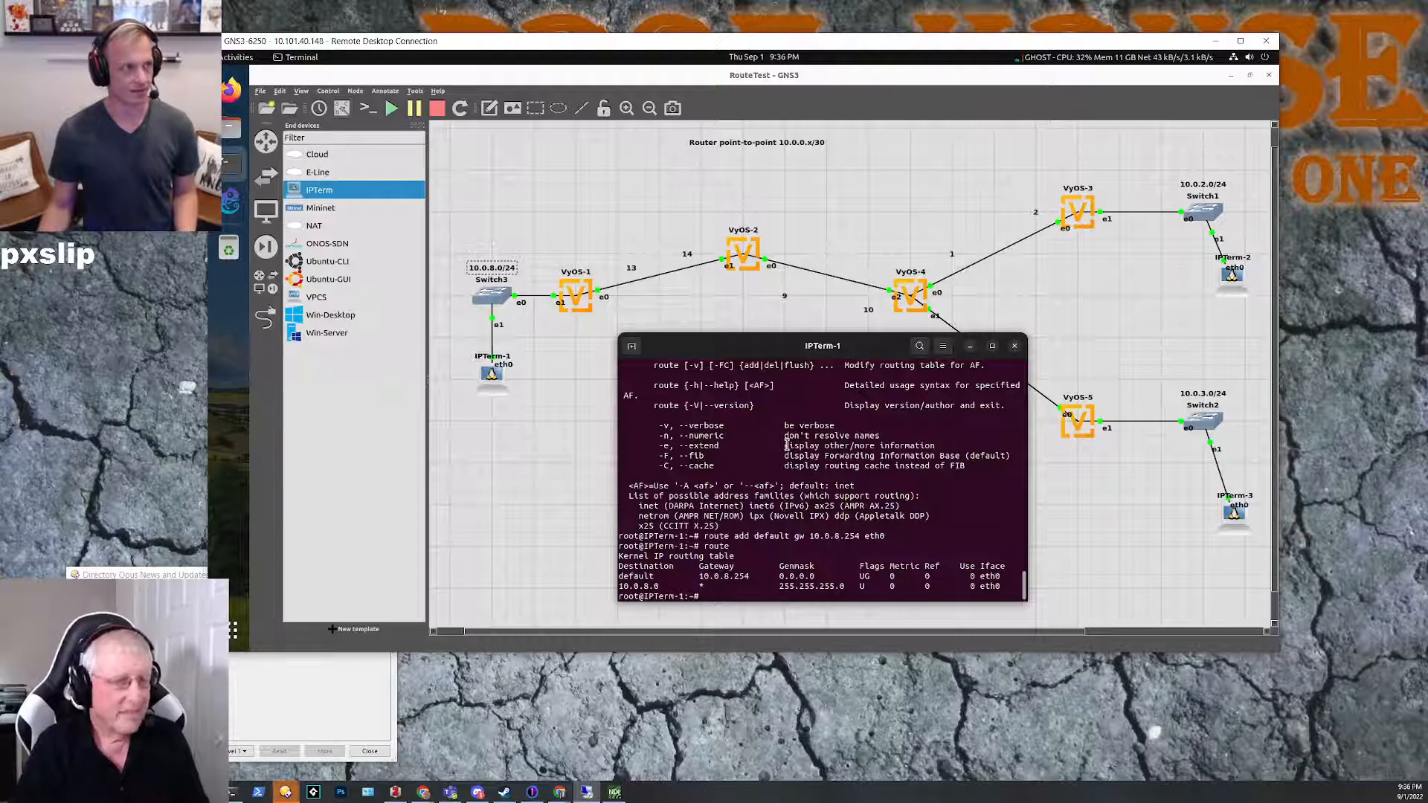
# Step: Move the IPTerm-1 console clear of the VyOS-4 to VyOS-5 link, ping 10.0.0.2, and stop the ping
pyautogui.write('ng')
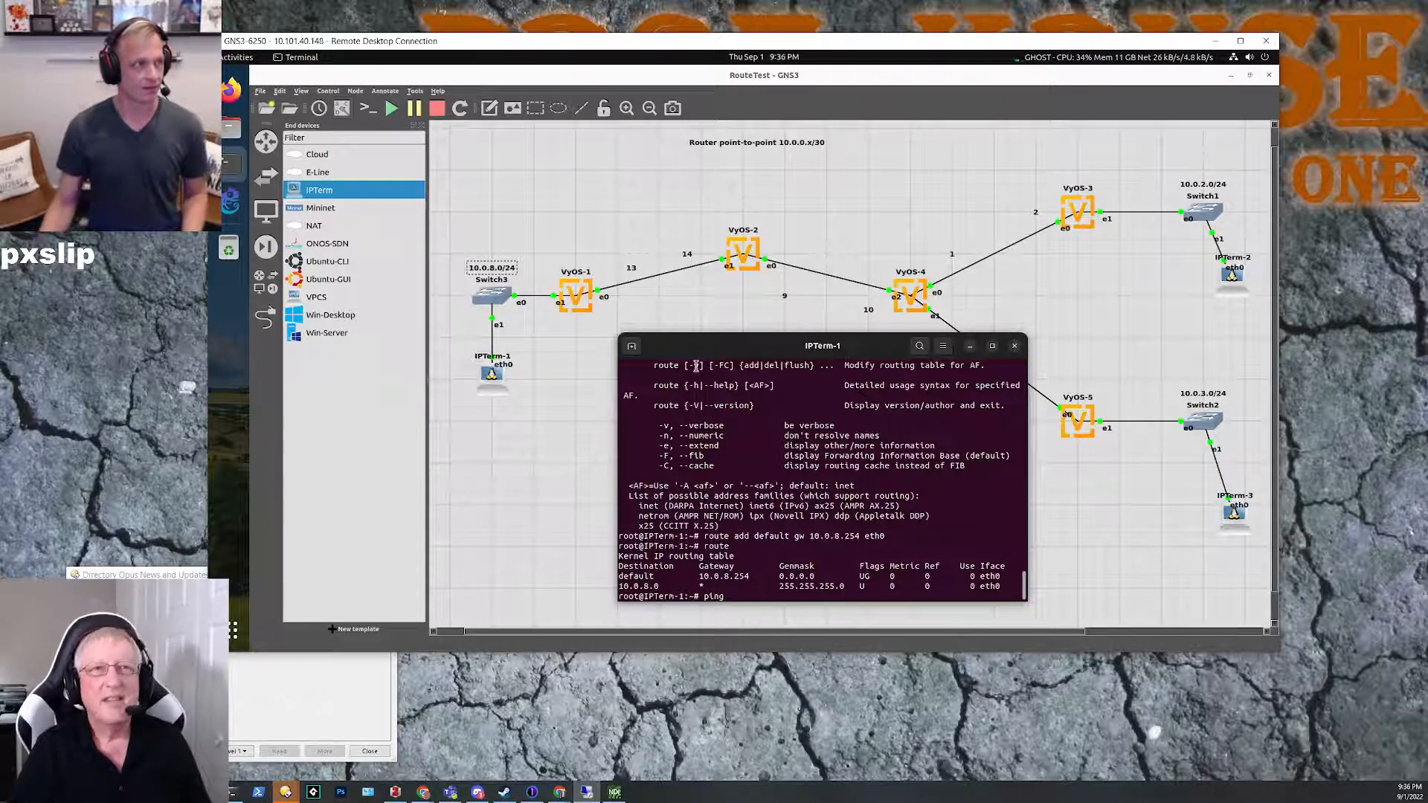
pyautogui.moveTo(739, 356); pyautogui.dragTo(673, 364)
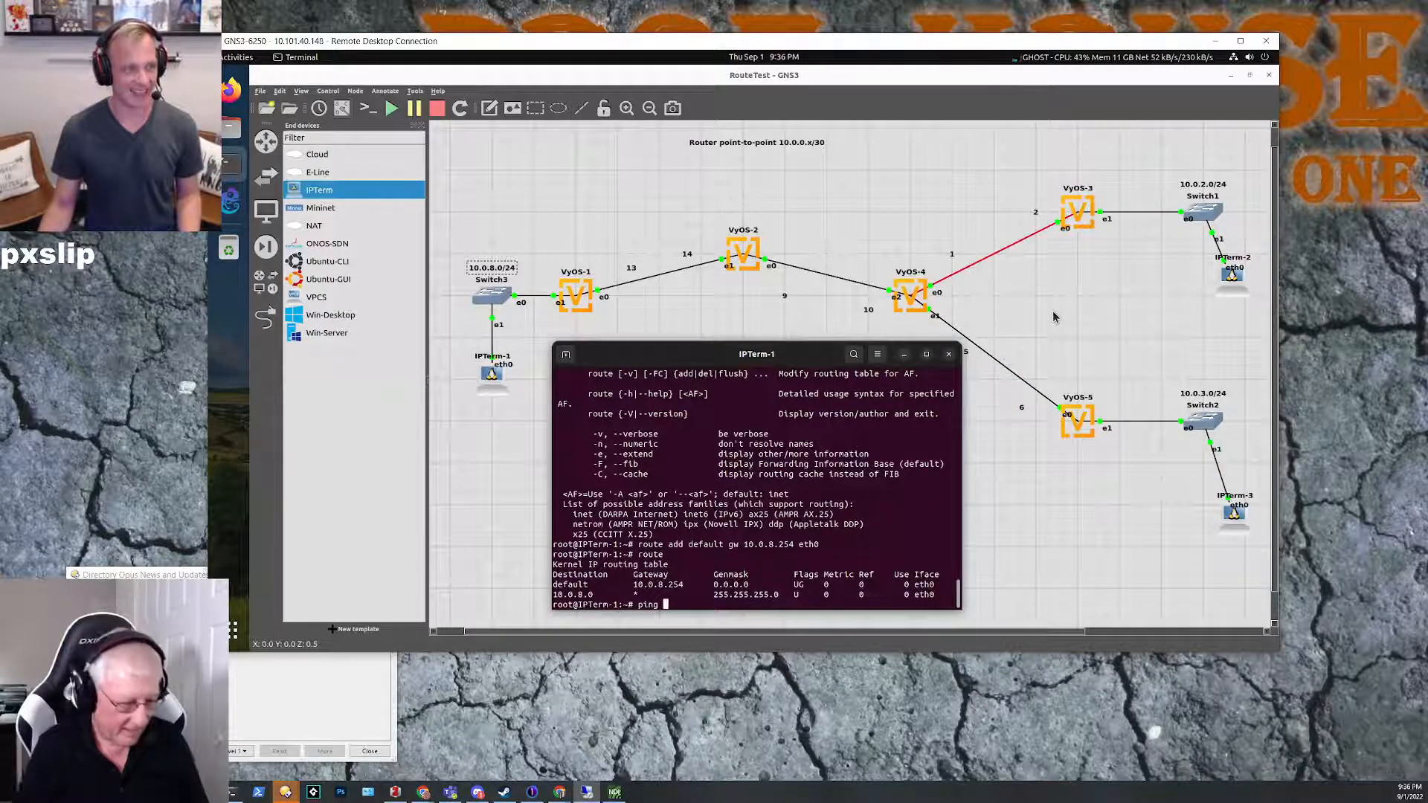
pyautogui.write('10.0.0.2')
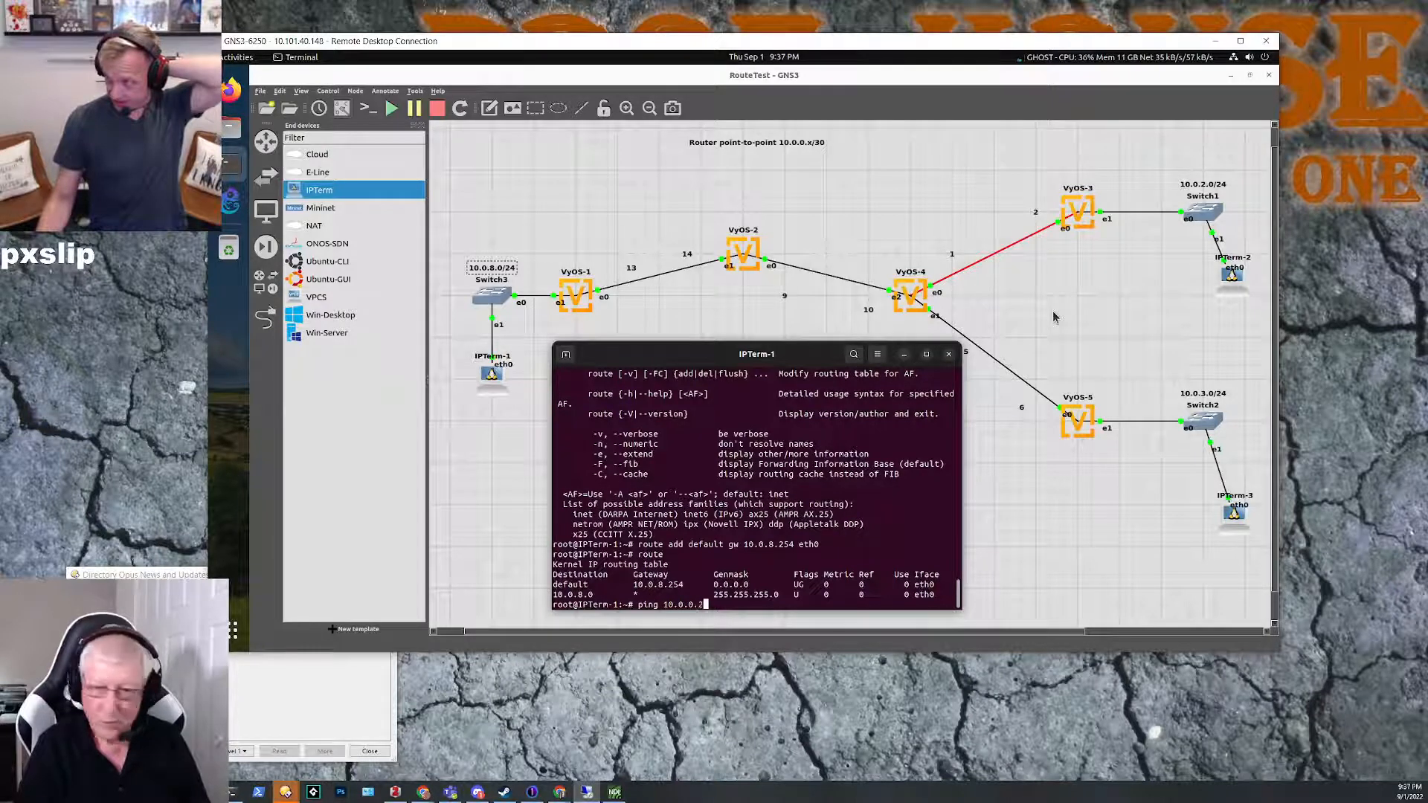
pyautogui.press('Return')
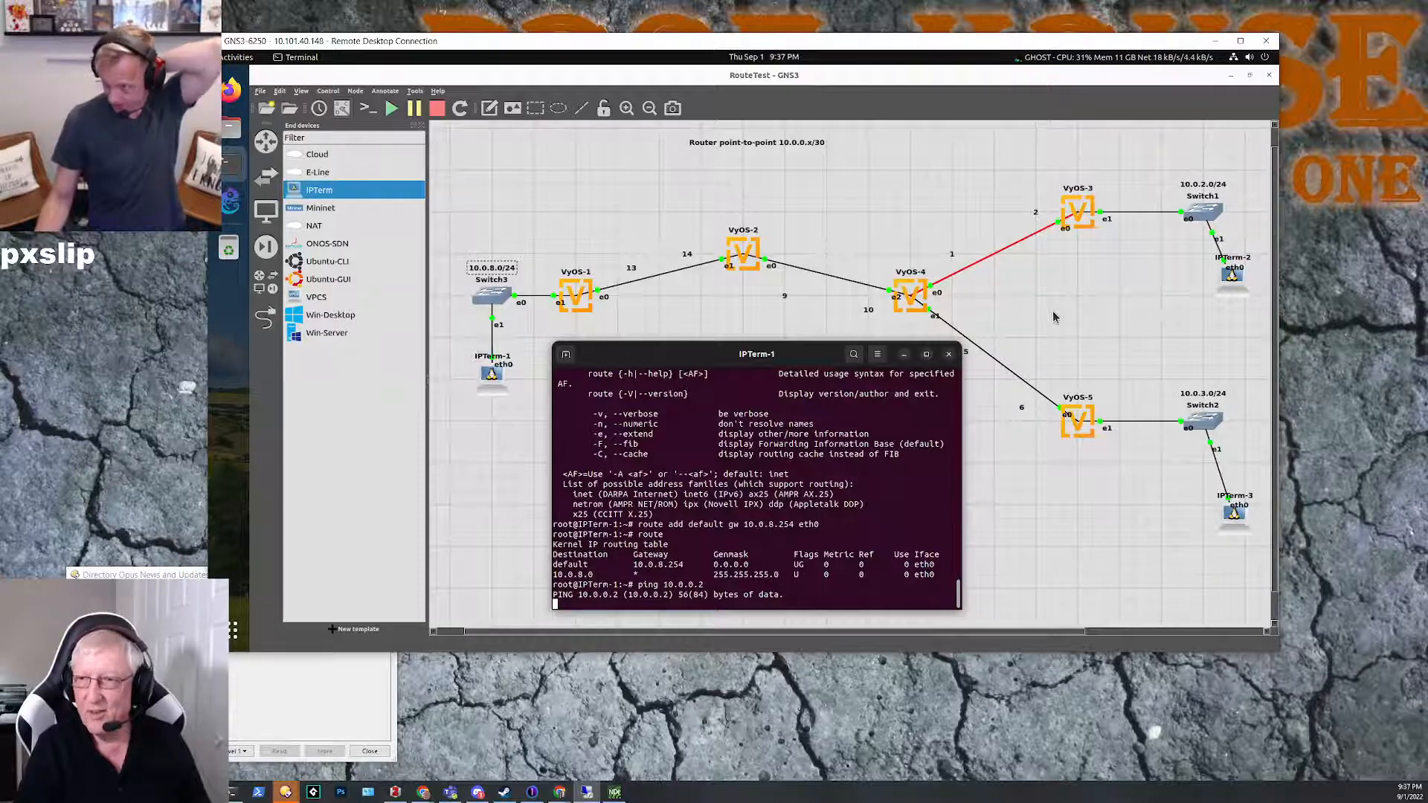
pyautogui.hotkey('ctrl', 'c')
pyautogui.press('Return')
pyautogui.press('Return')
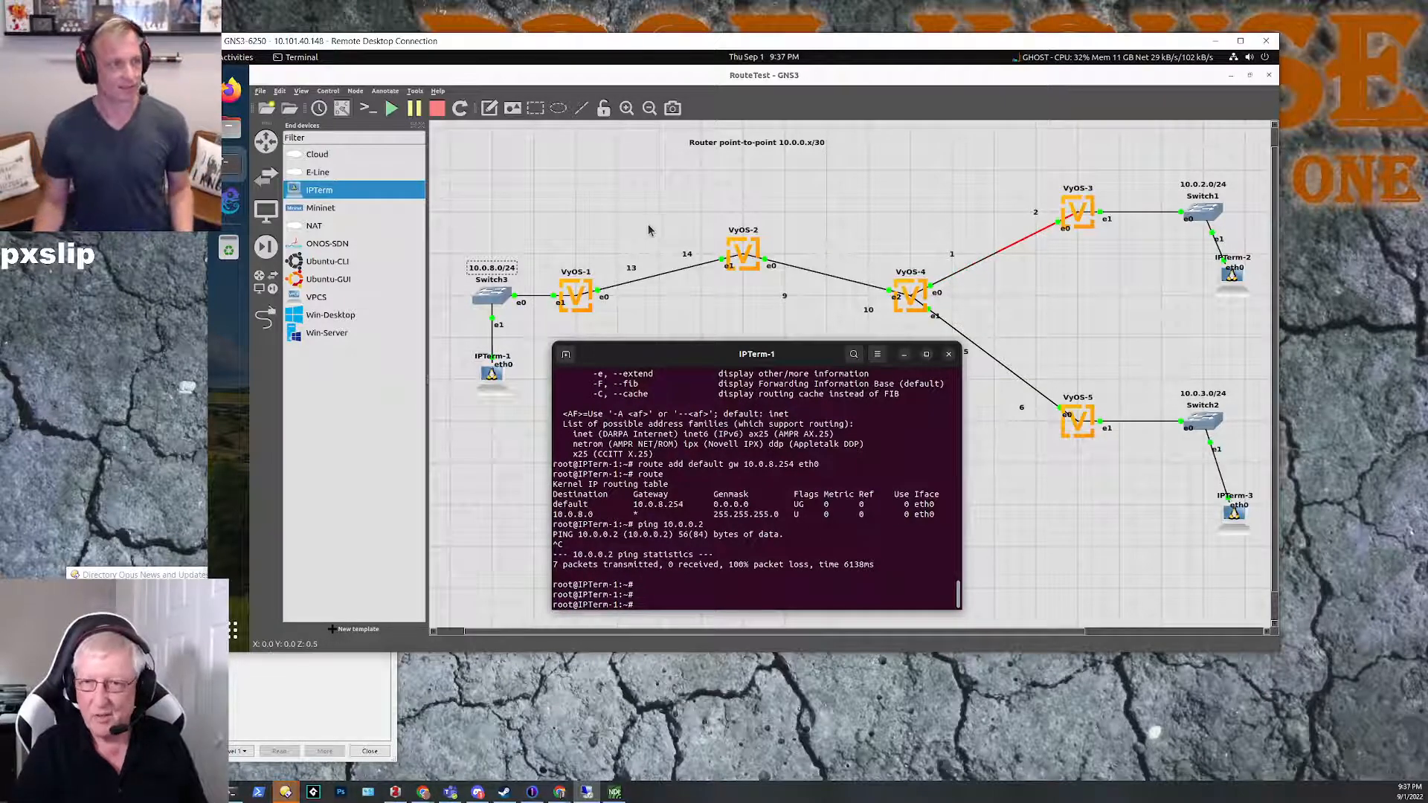
# Step: Ping VyOS-1's point-to-point address 10.0.0.13 from IPTerm-1 and stop after a few packets
pyautogui.press('Up')
pyautogui.press('BackSpace')
pyautogui.write('13')
pyautogui.press('Return')
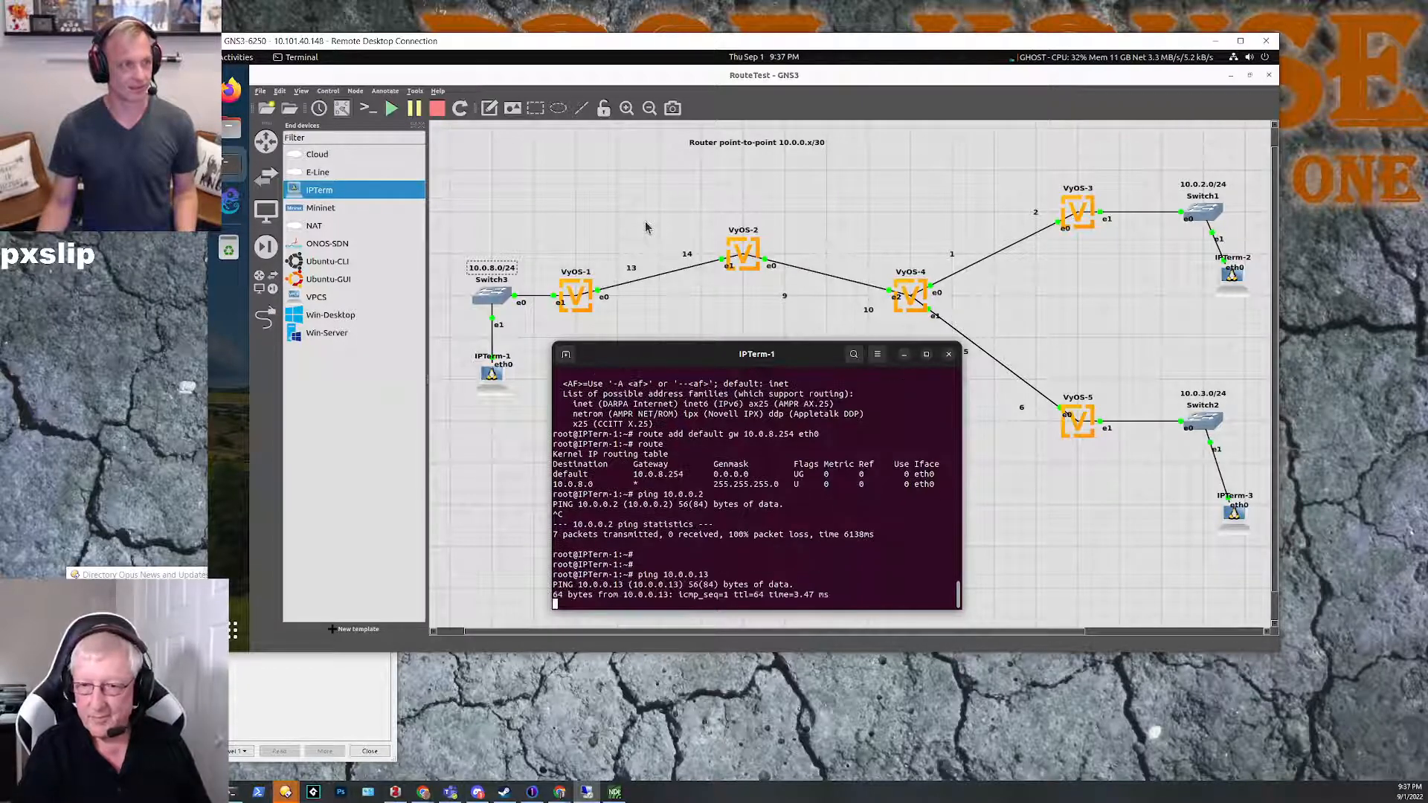
pyautogui.hotkey('ctrl', 'c')
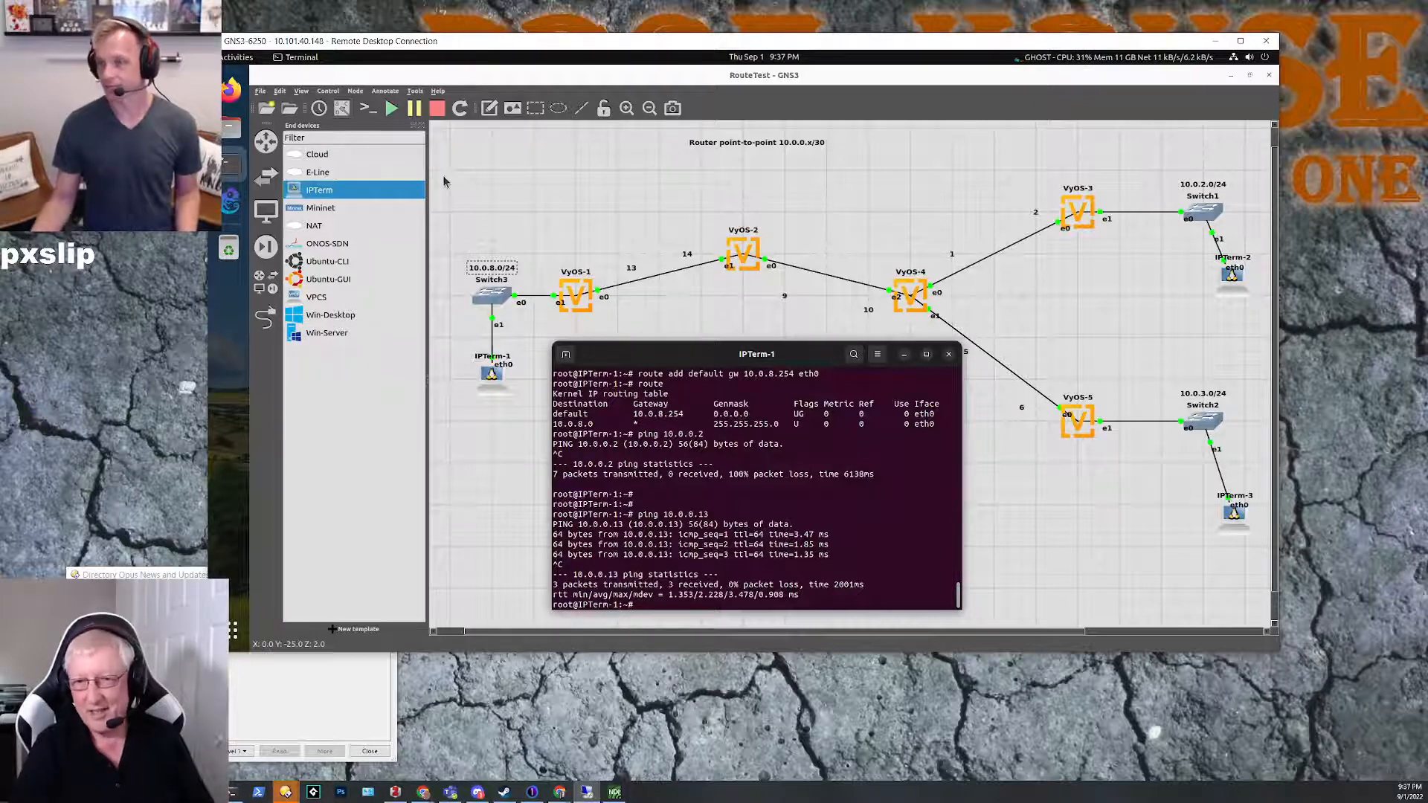
# Step: Bring up the VyOS-2 console beside IPTerm-1's and display its routing table with sh ip route
pyautogui.click(232, 164)
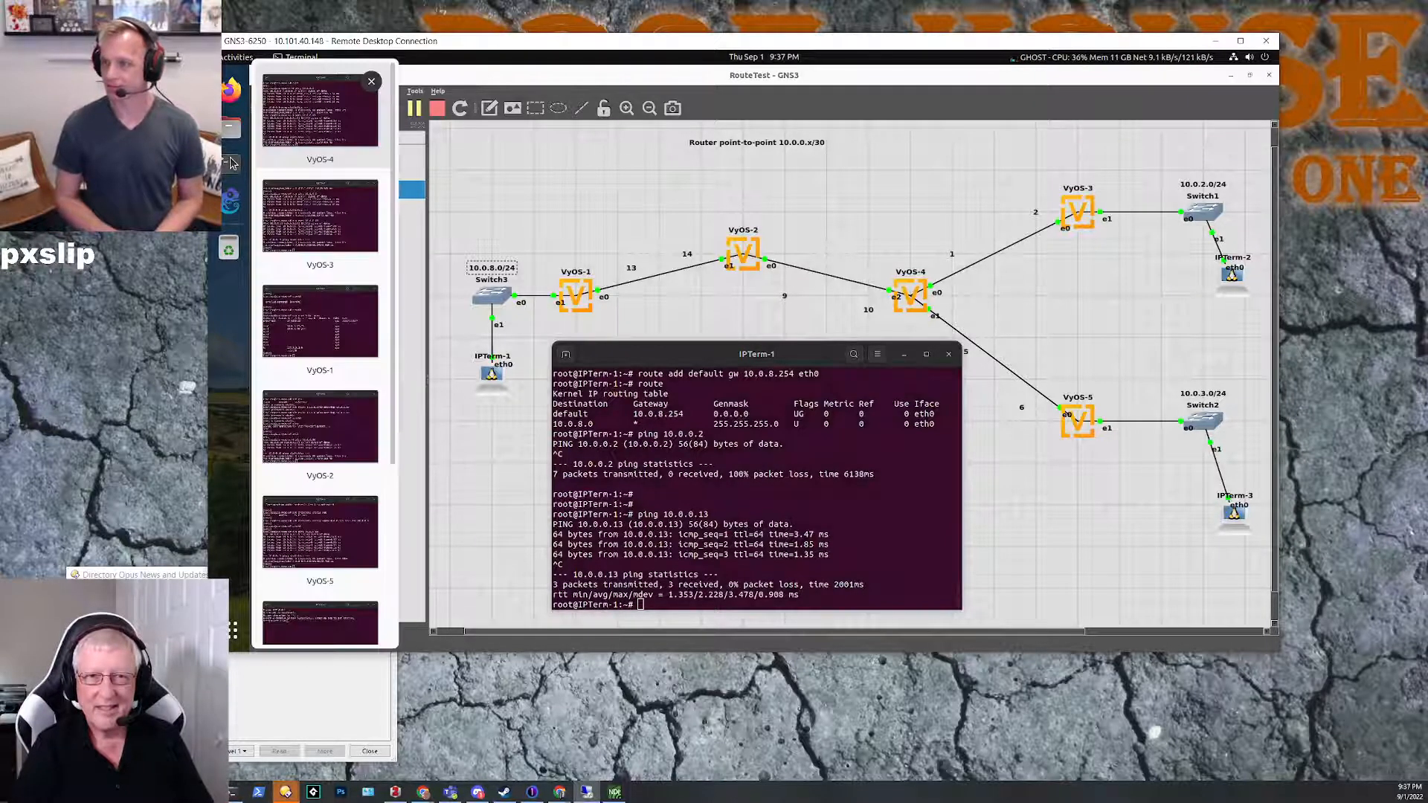
pyautogui.click(319, 432)
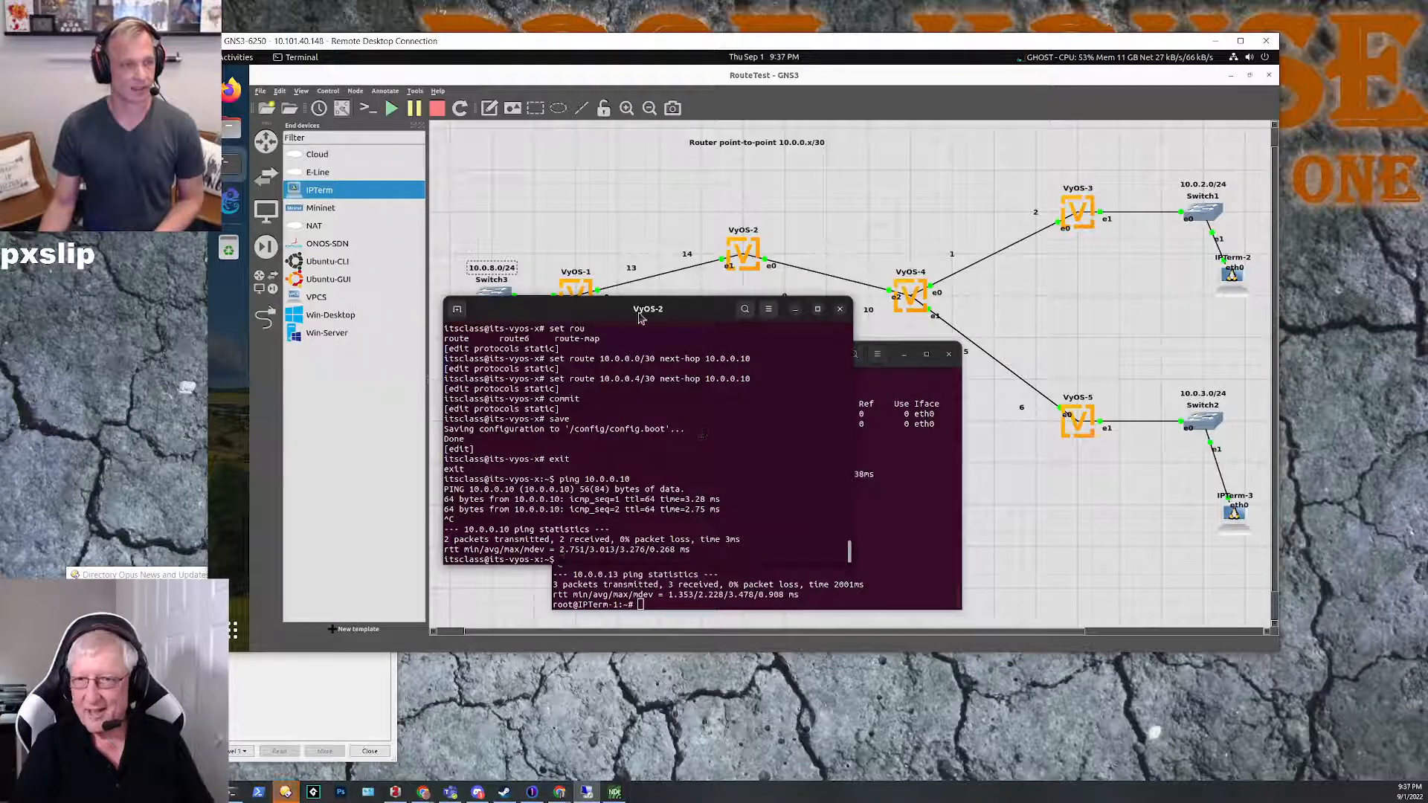
pyautogui.moveTo(586, 316); pyautogui.dragTo(955, 261)
pyautogui.write('con')
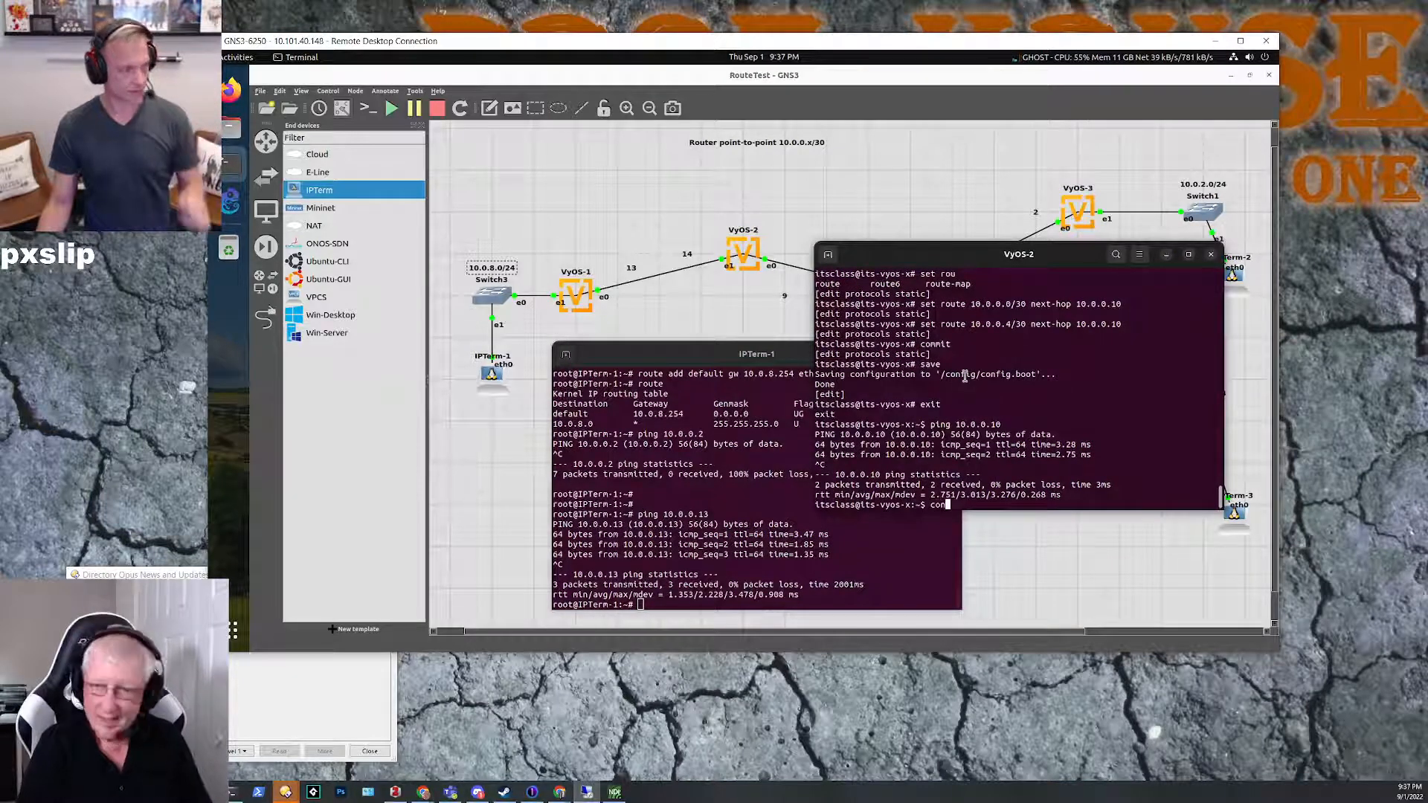
pyautogui.press('BackSpace')
pyautogui.press('BackSpace')
pyautogui.press('BackSpace')
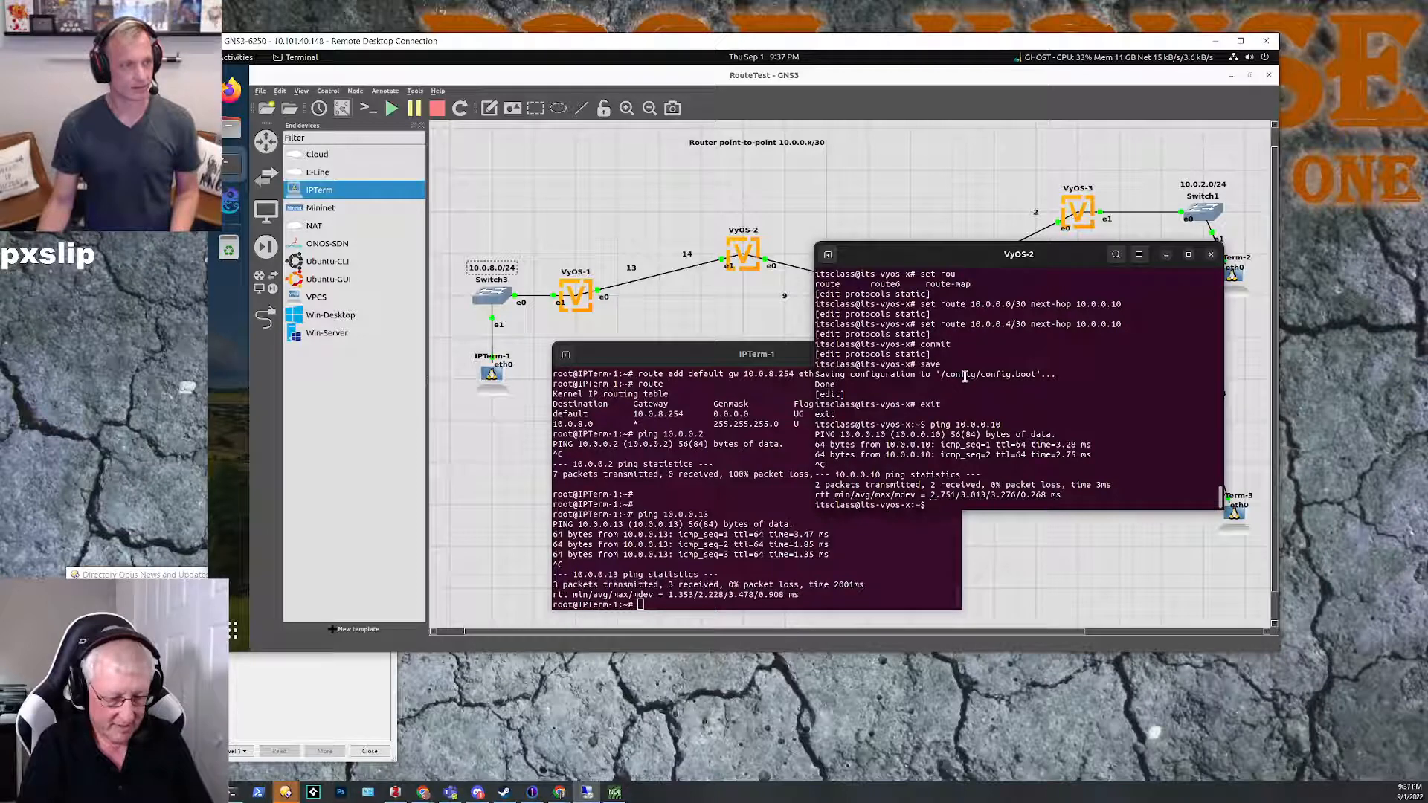
pyautogui.write('ip route')
pyautogui.press('Return')
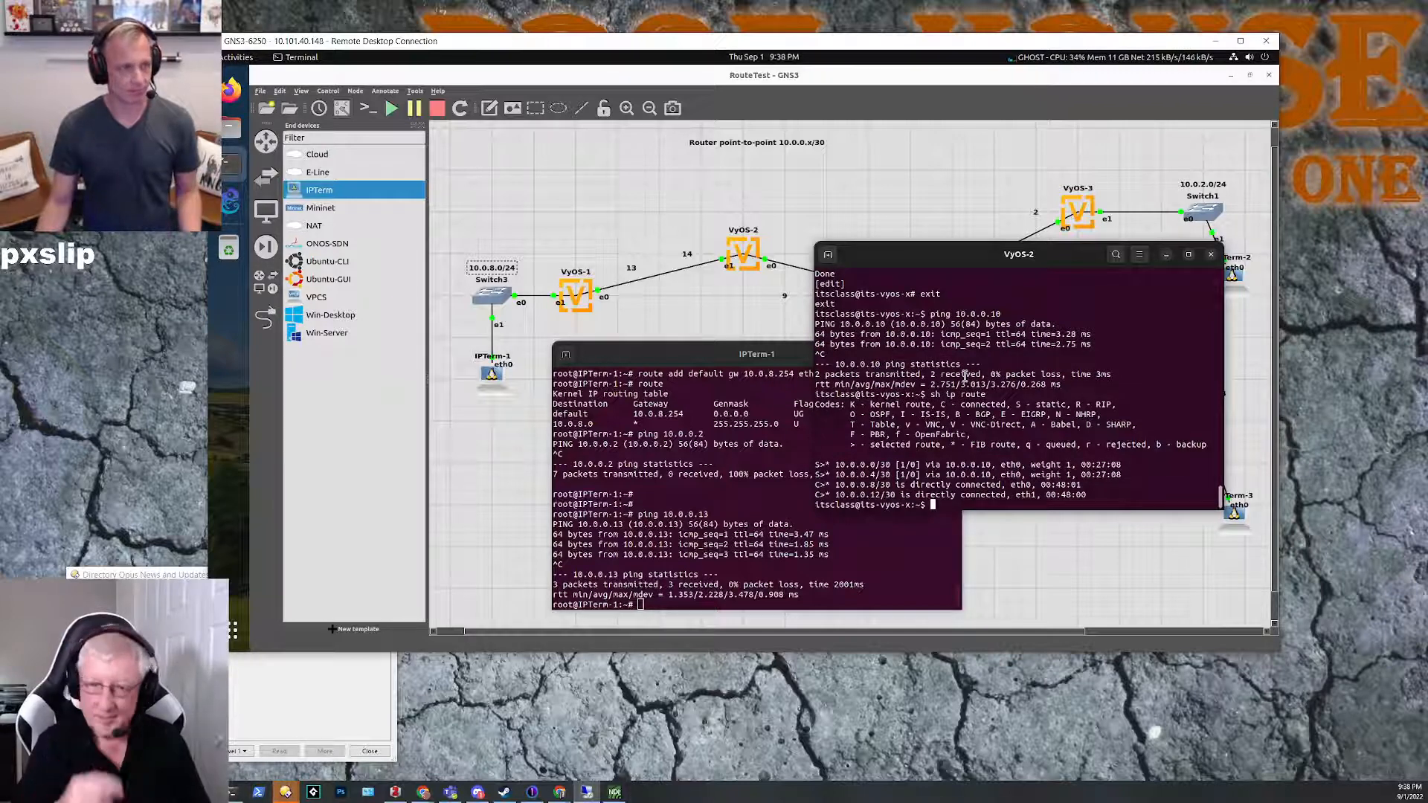
# Step: In VyOS-2's configuration mode, run set protocols static route 10.0.8.0/24 next-hop 10.0.0.13 and commit the change
pyautogui.write('configure')
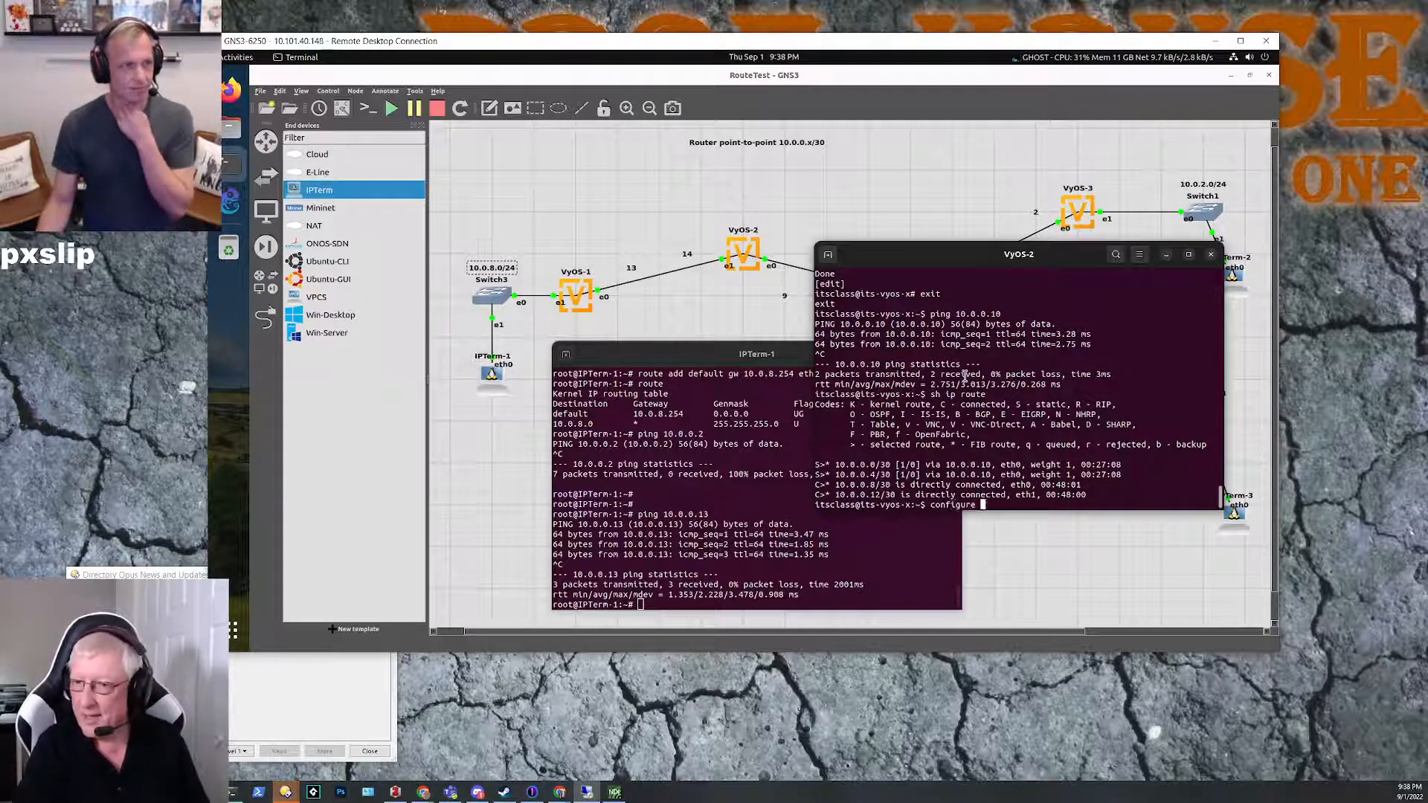
pyautogui.press('Return')
pyautogui.write('set protocols')
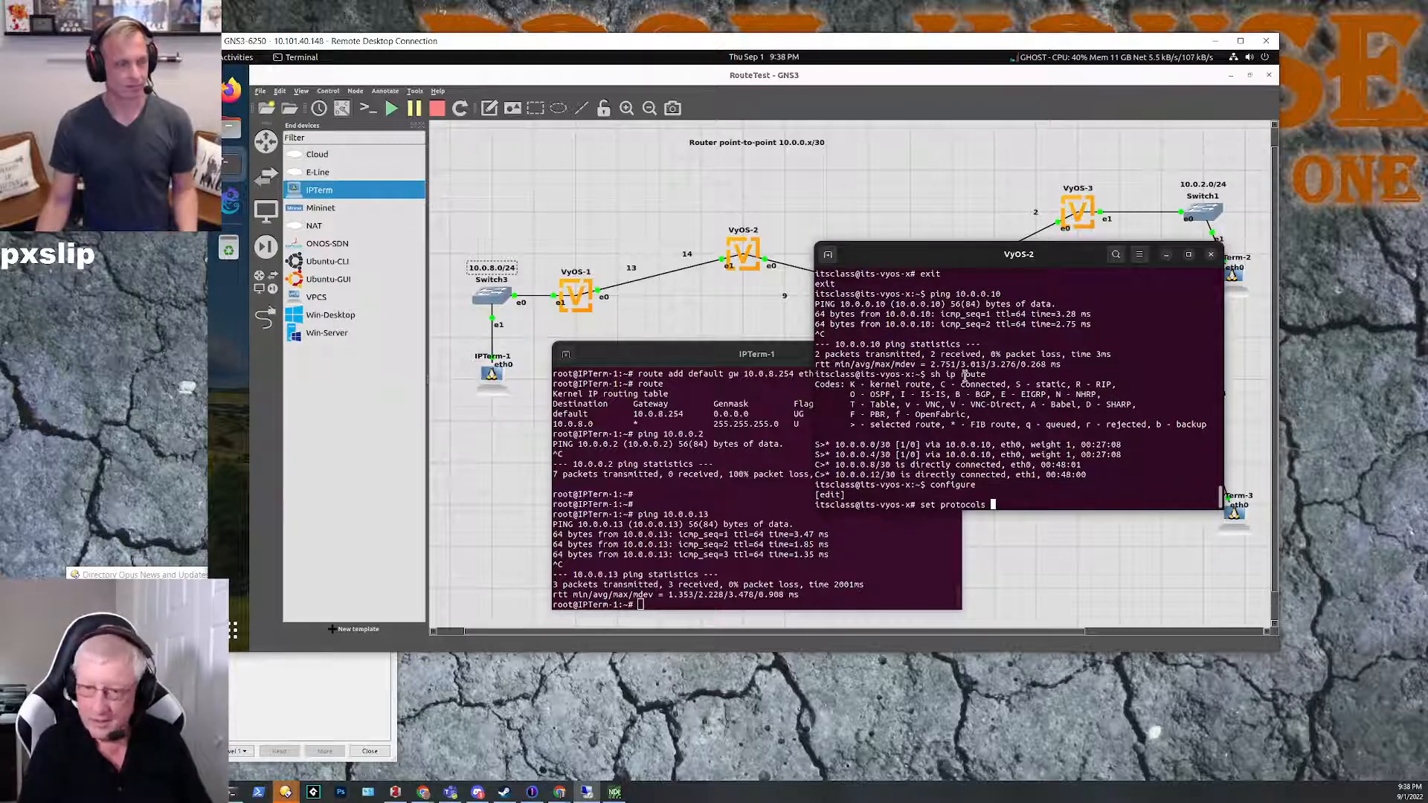
pyautogui.write(' static route ')
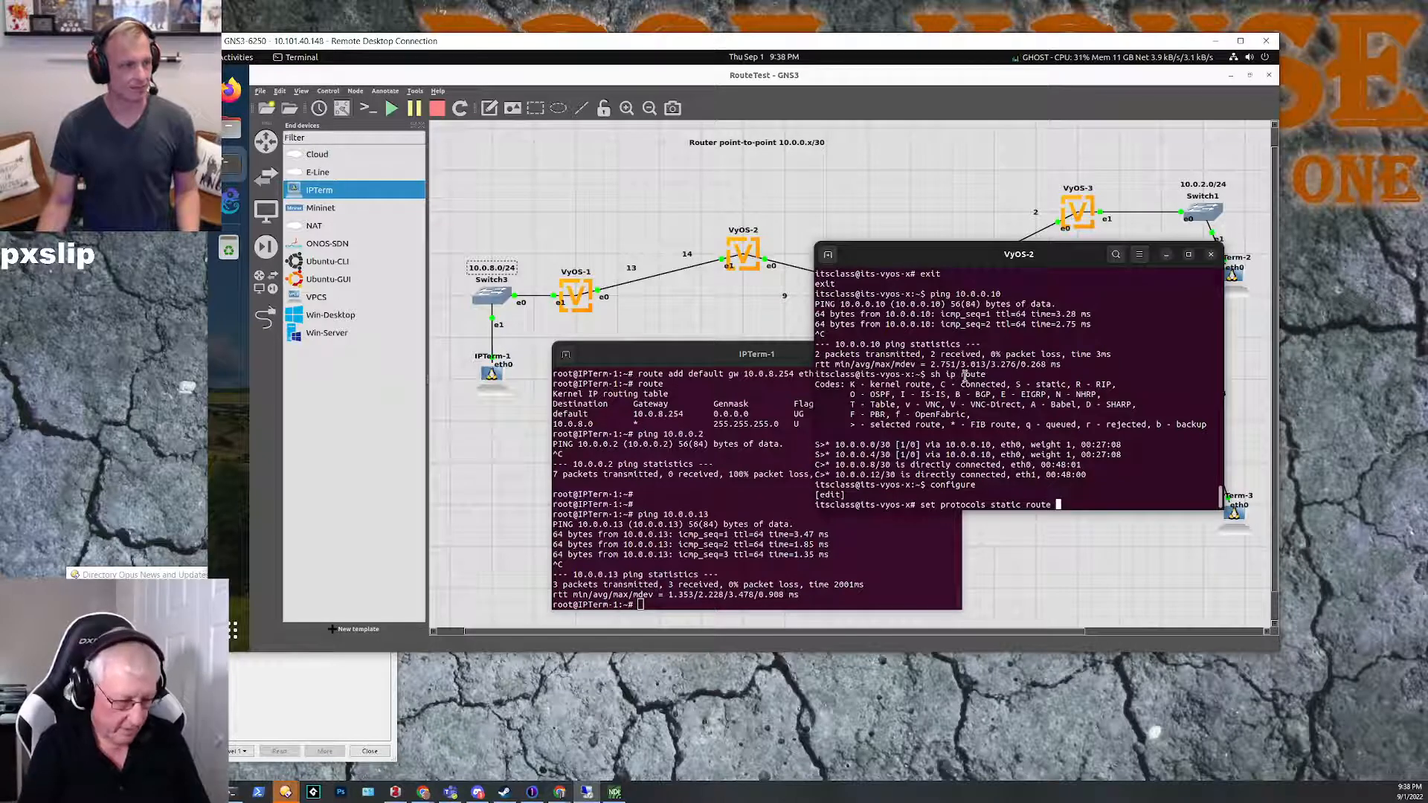
pyautogui.write('10.0.')
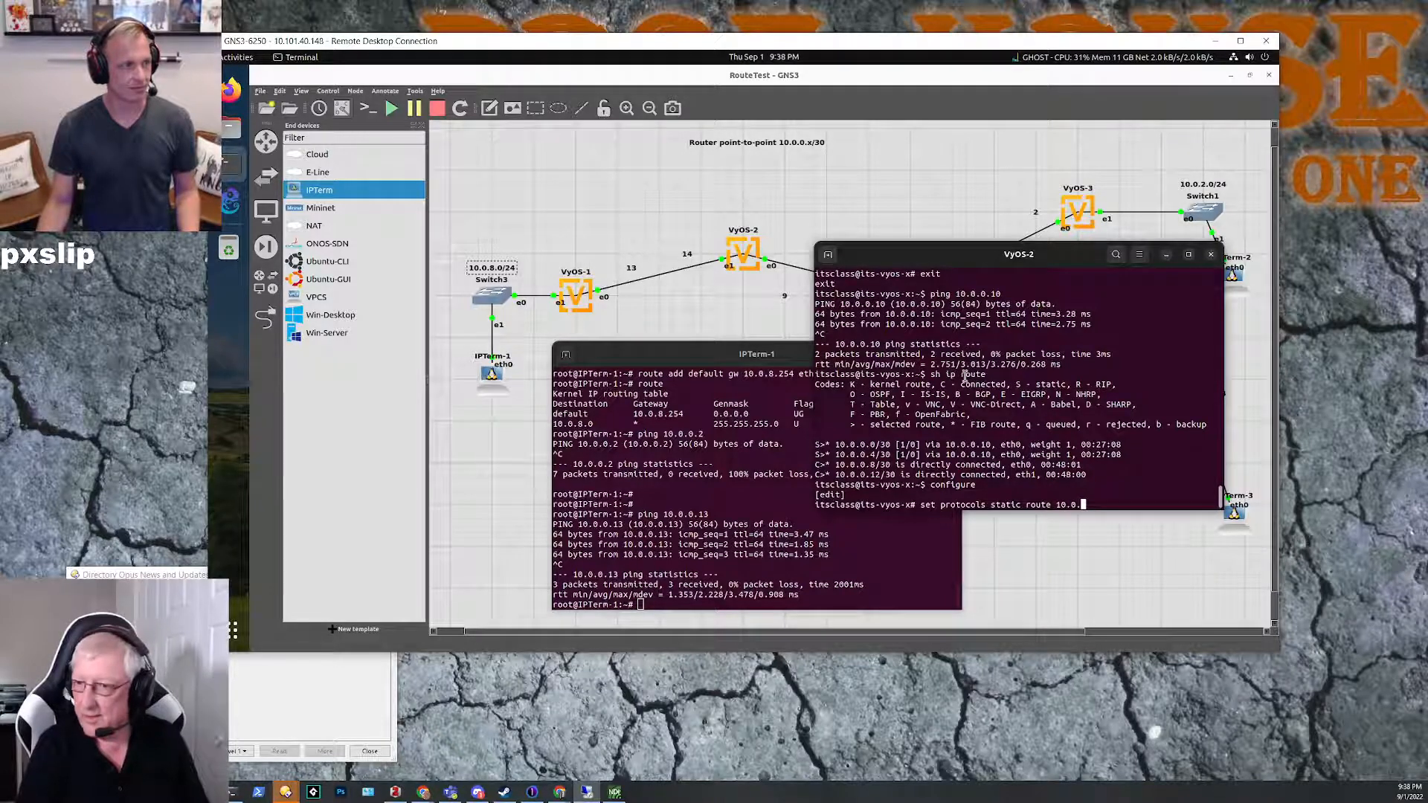
pyautogui.write('8/')
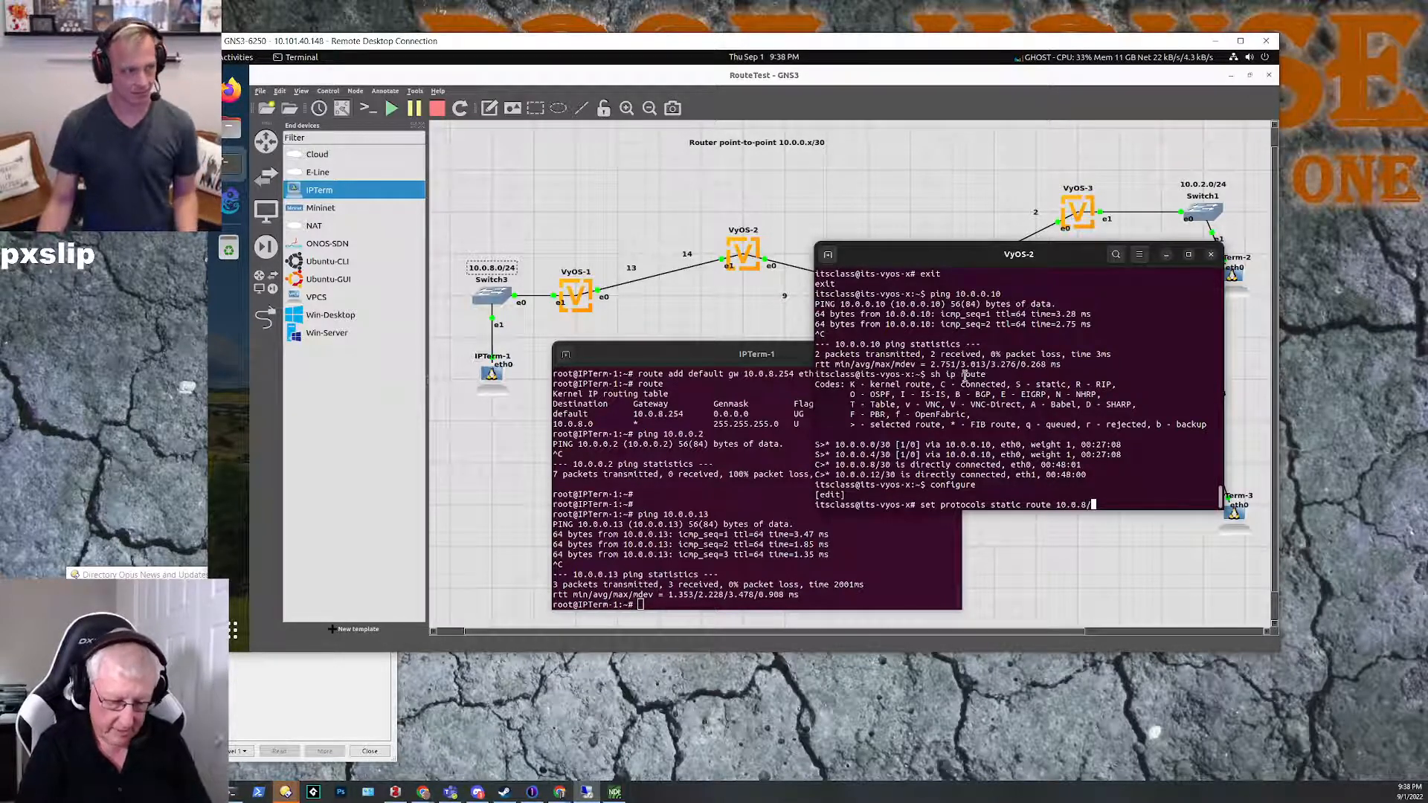
pyautogui.press('BackSpace')
pyautogui.write('.0')
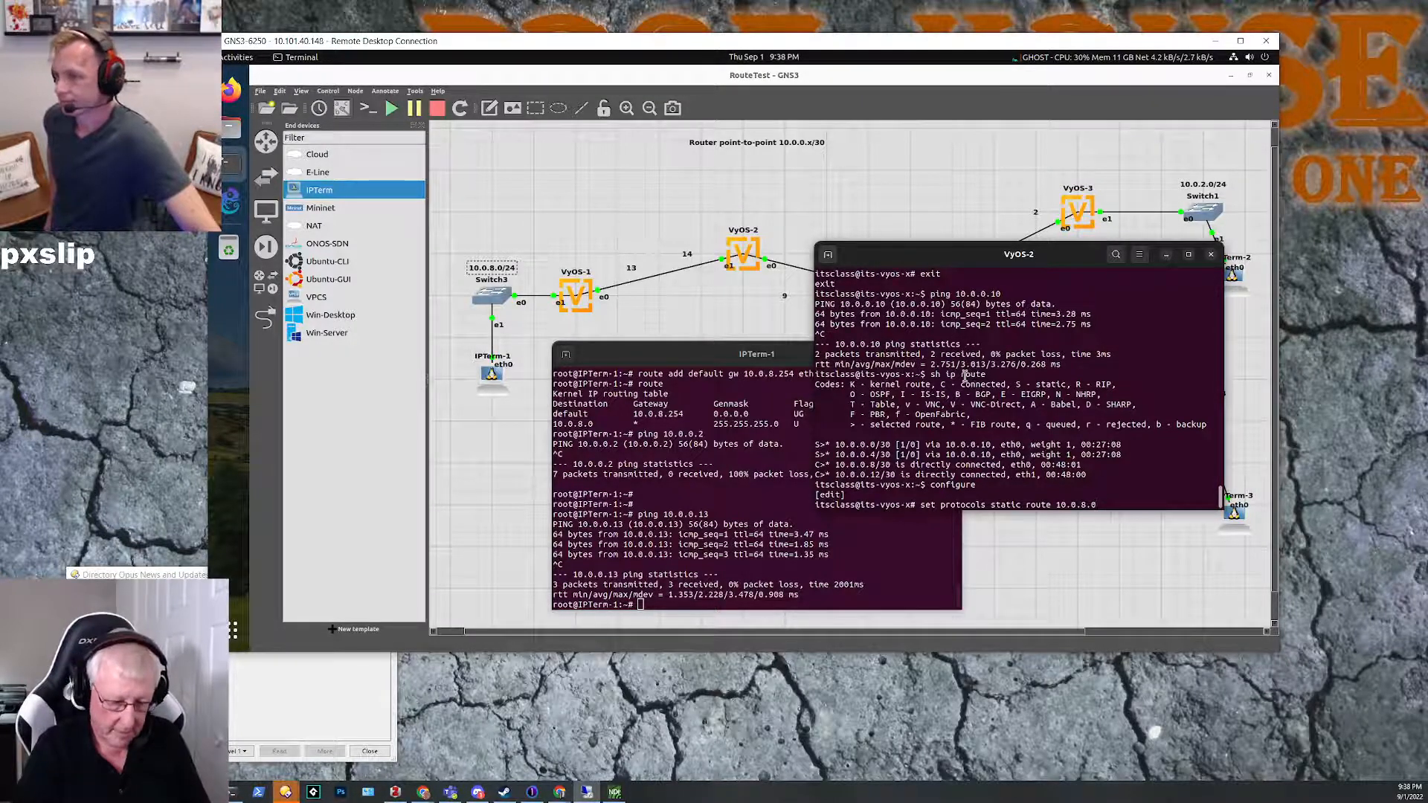
pyautogui.write('/24')
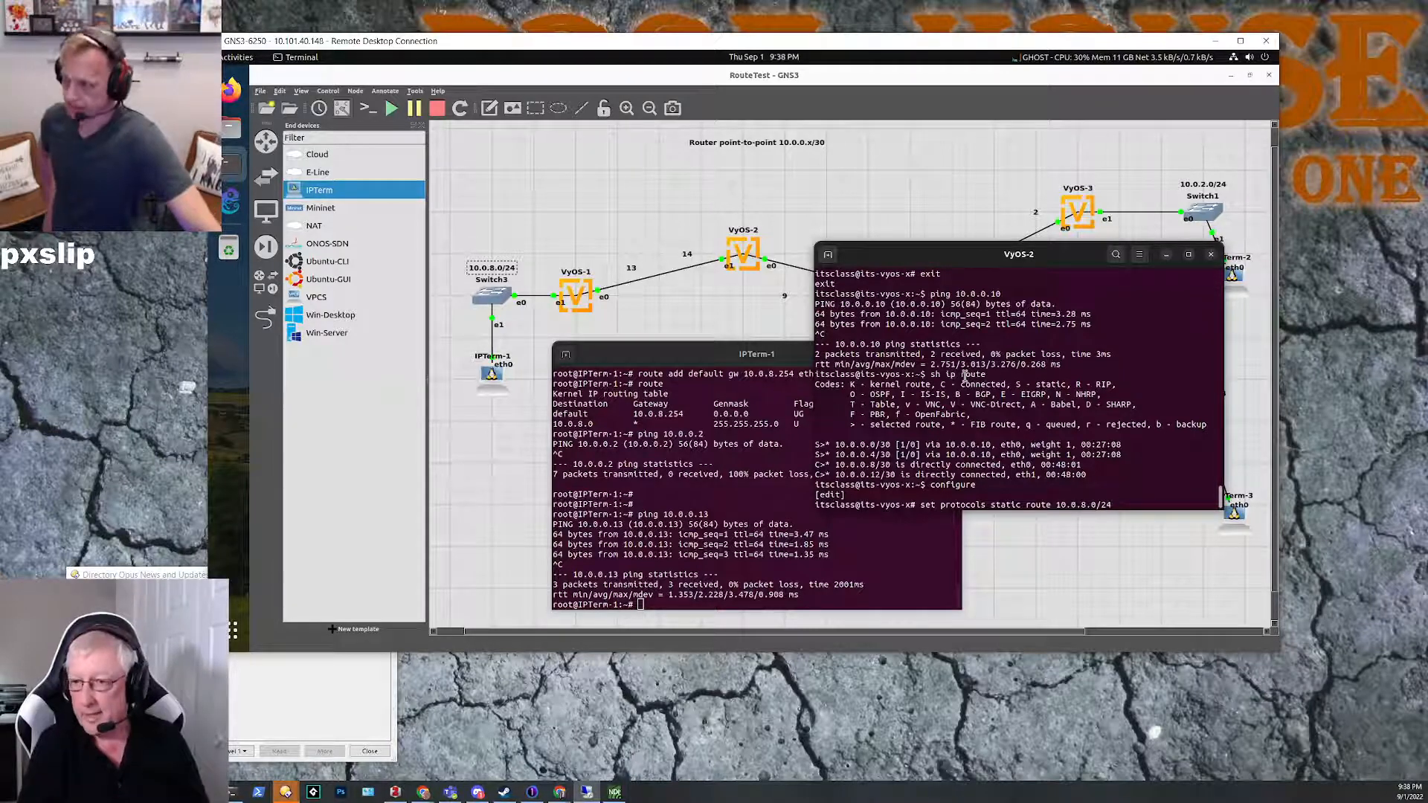
pyautogui.write('next-hop')
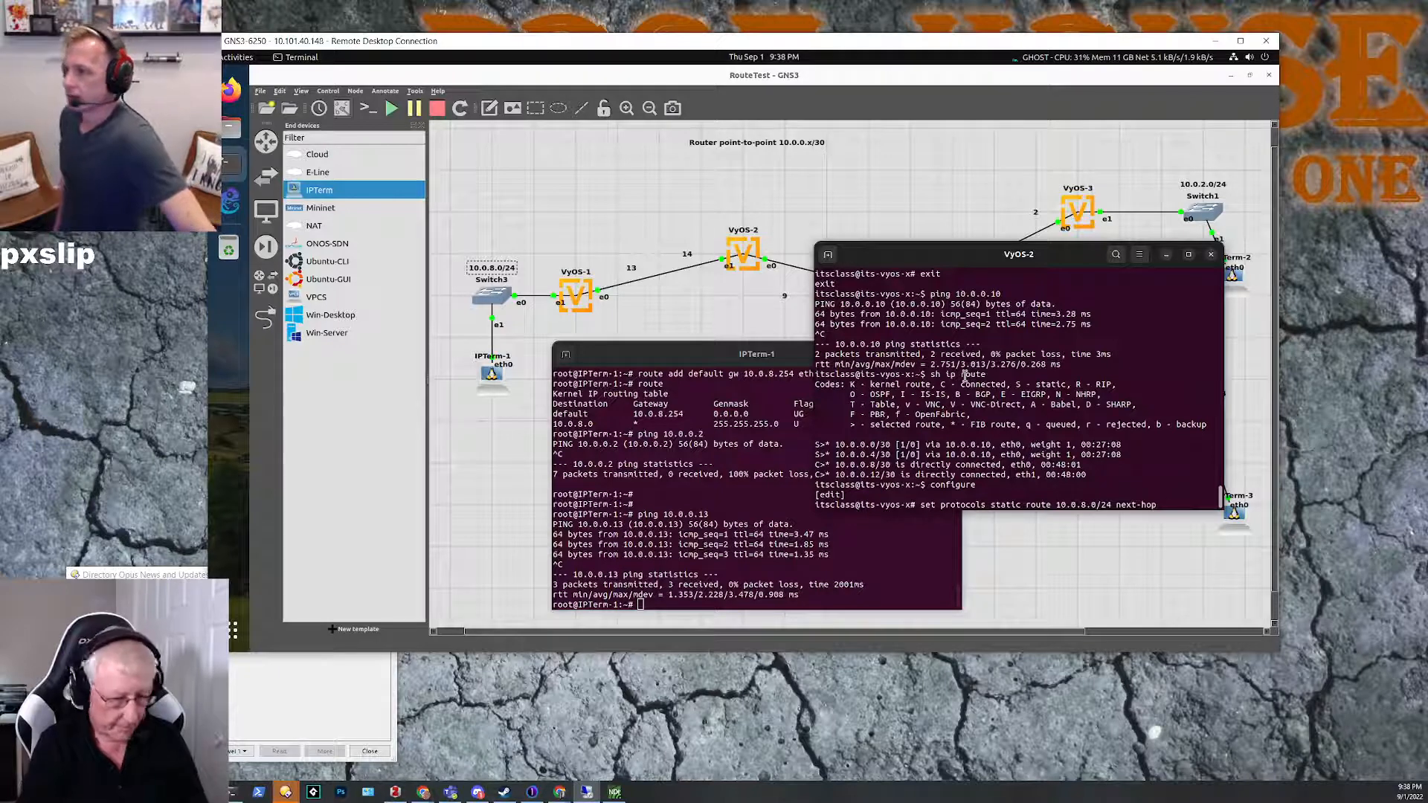
pyautogui.write(' 10.0.0.')
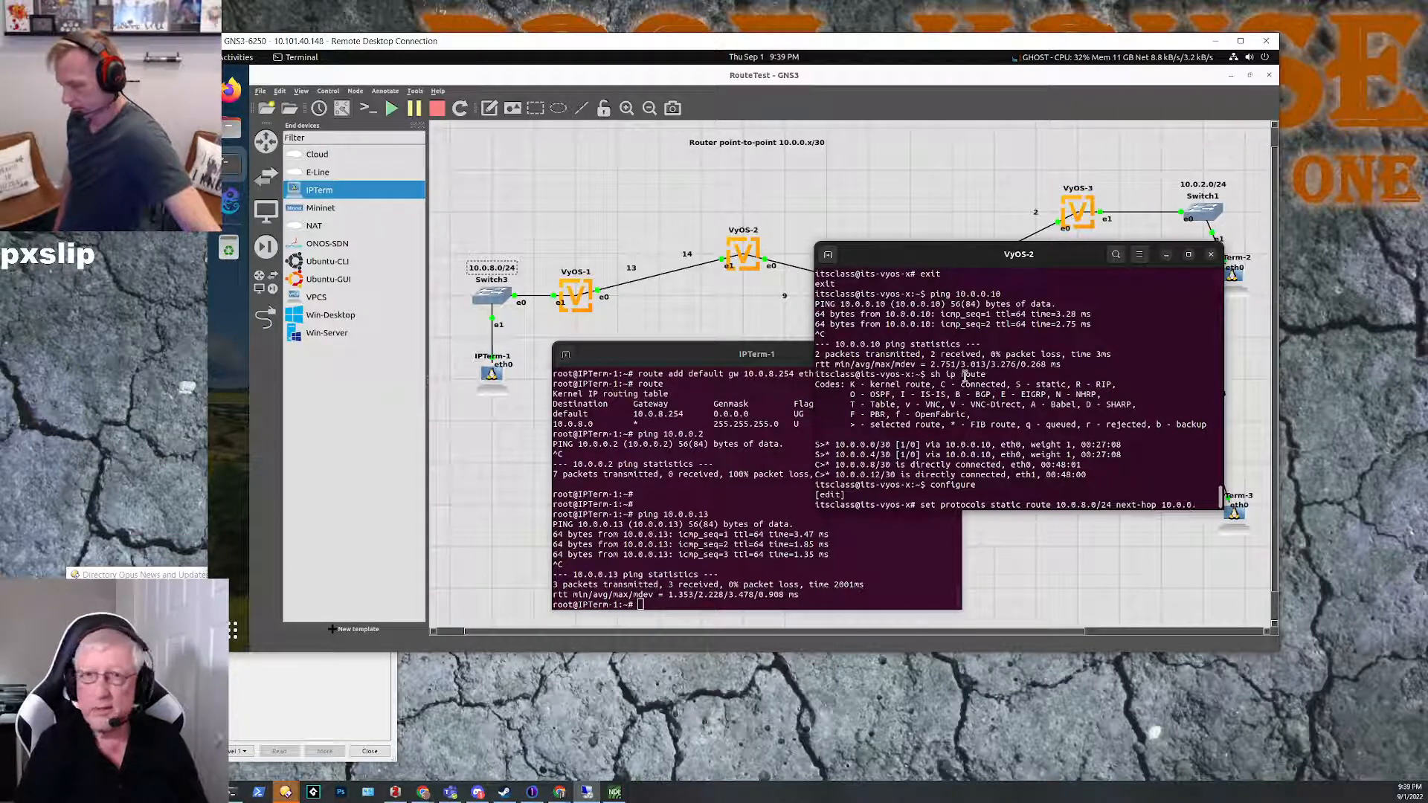
pyautogui.write('13')
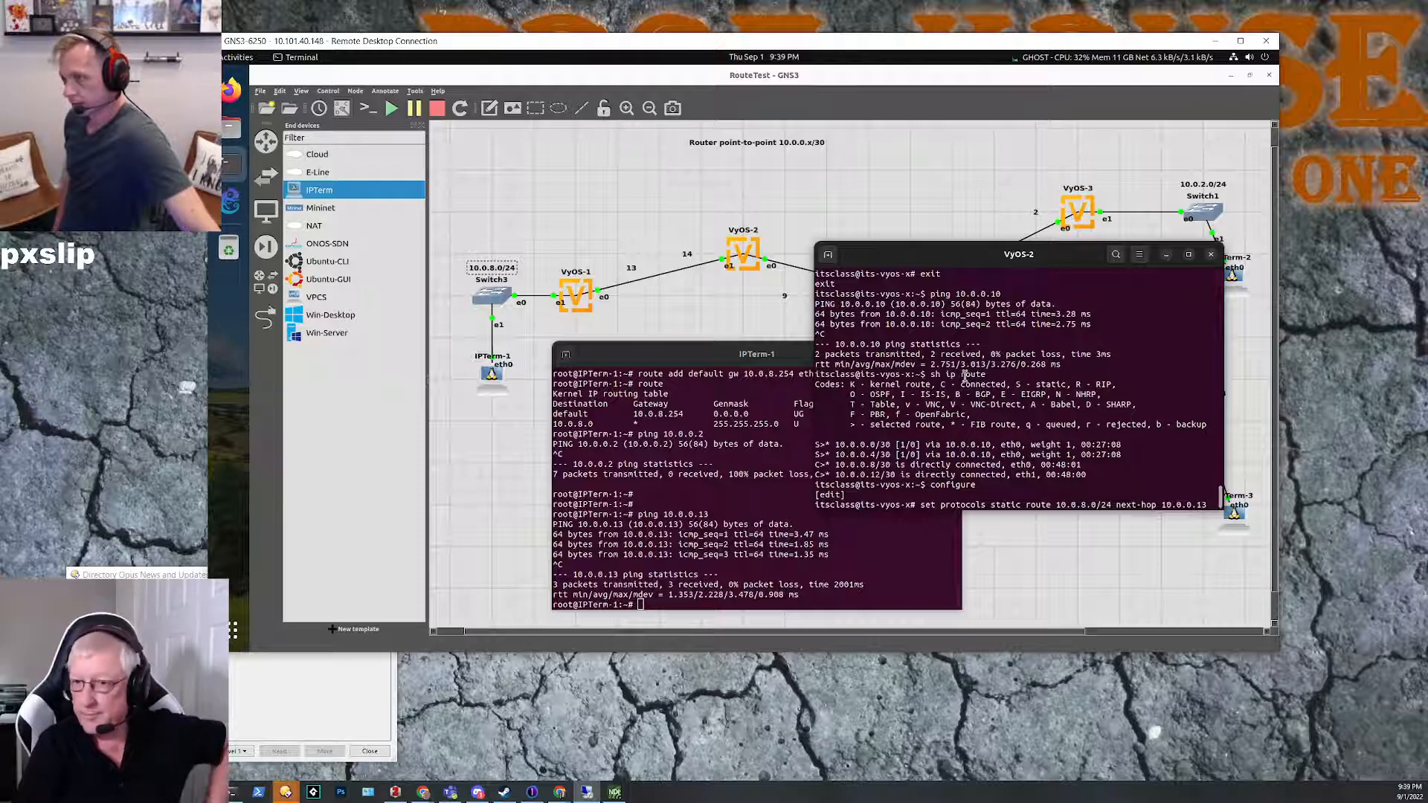
pyautogui.press('Return')
pyautogui.write('commit')
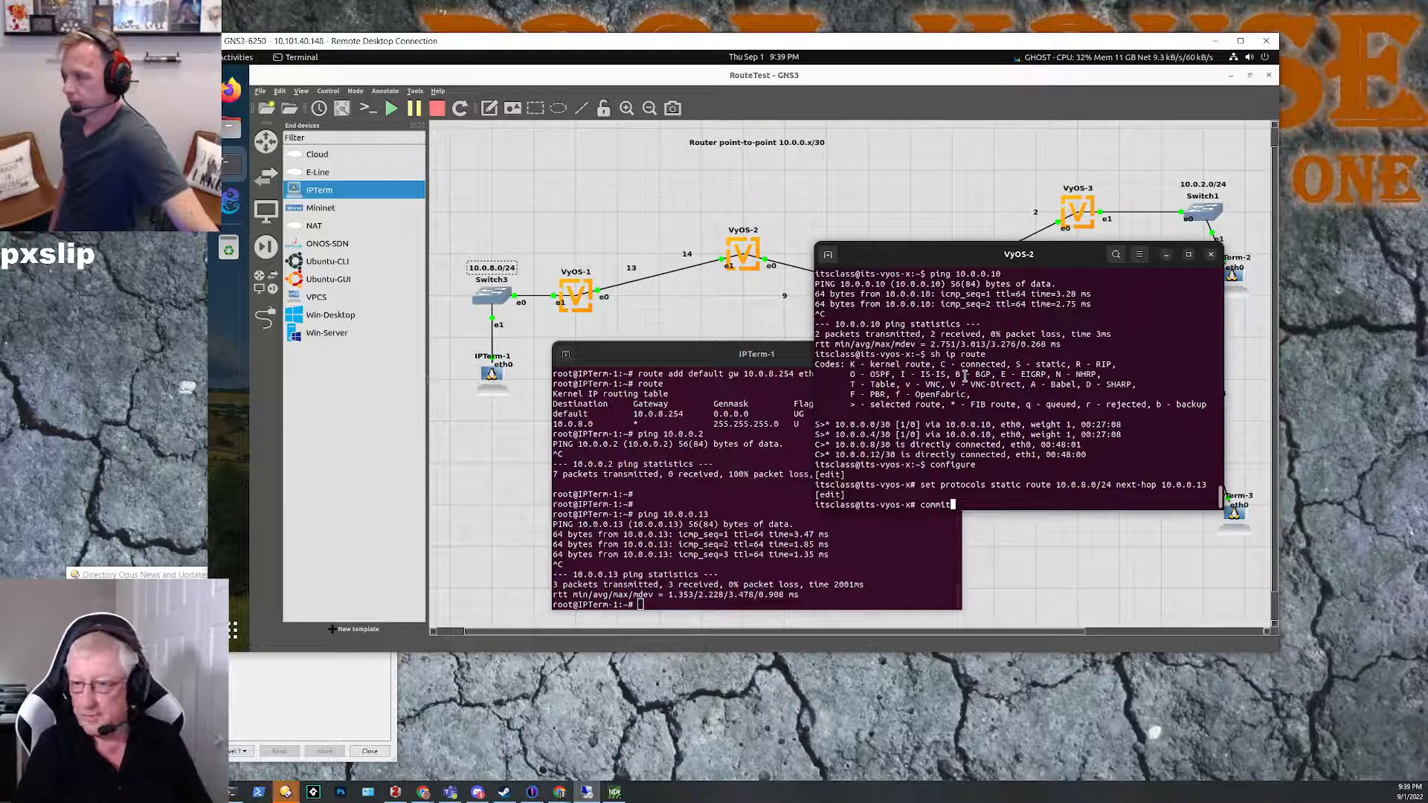
pyautogui.press('Return')
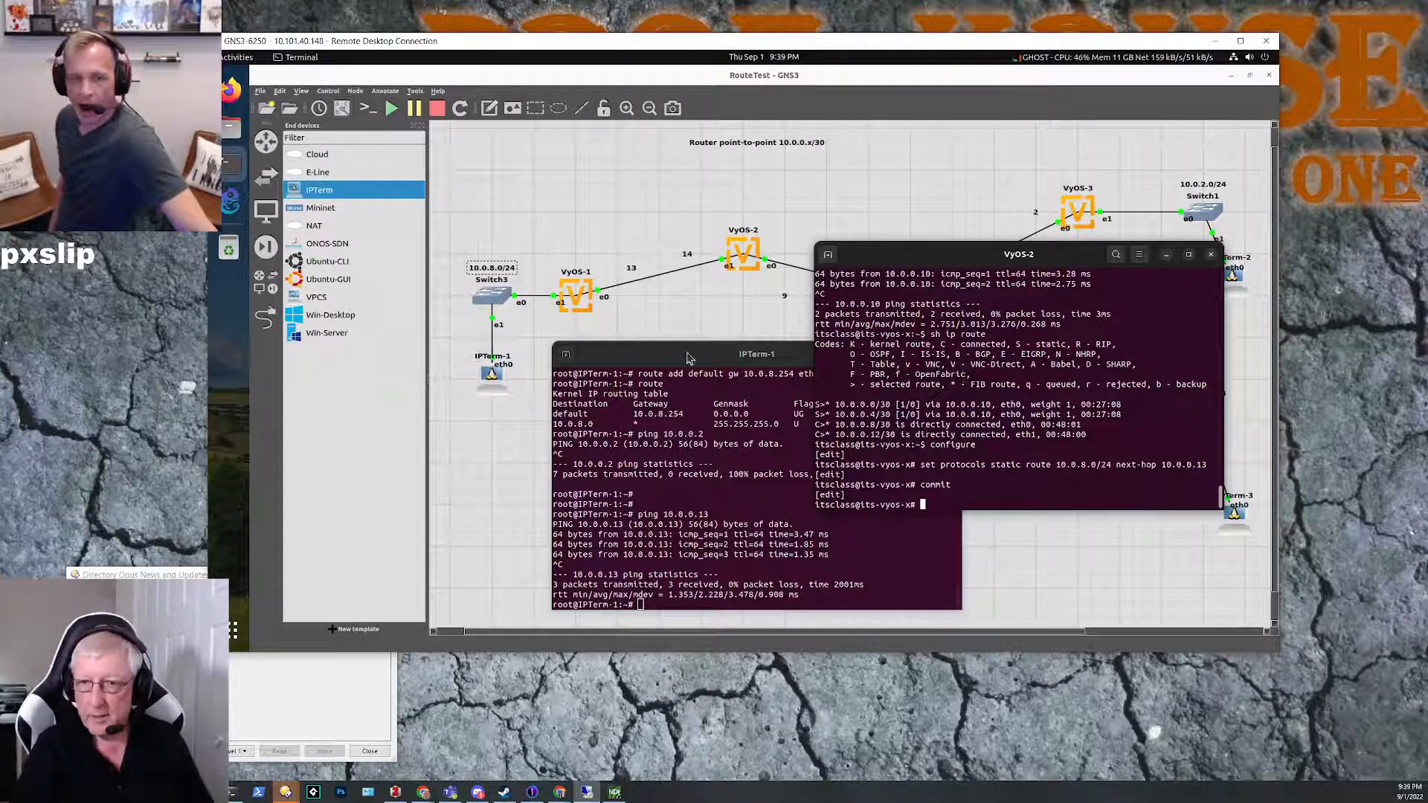
# Step: Return to the IPTerm-1 console, ping 10.0.0.2 again, and stop after a few packets
pyautogui.click(657, 359)
pyautogui.press('Up')
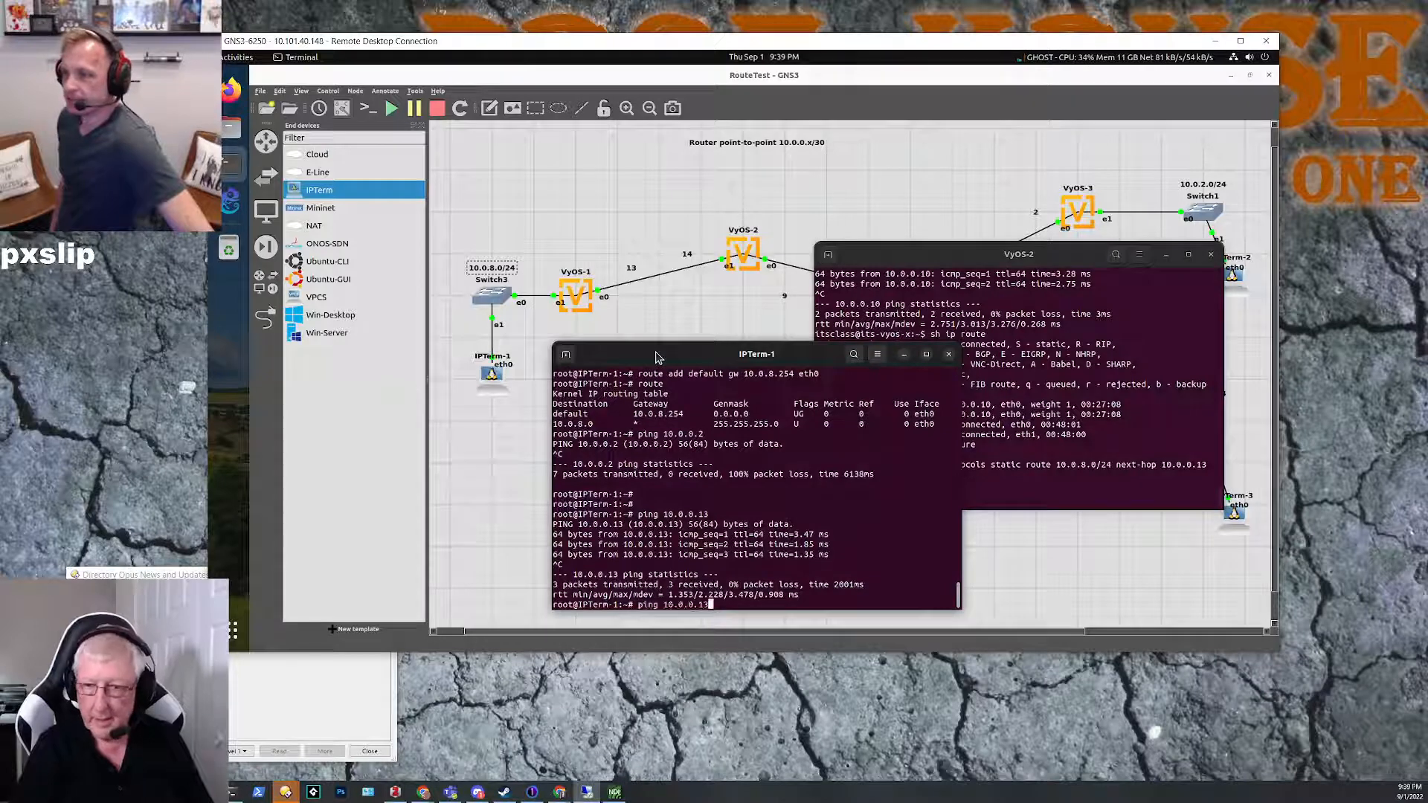
pyautogui.press('Up')
pyautogui.press('Return')
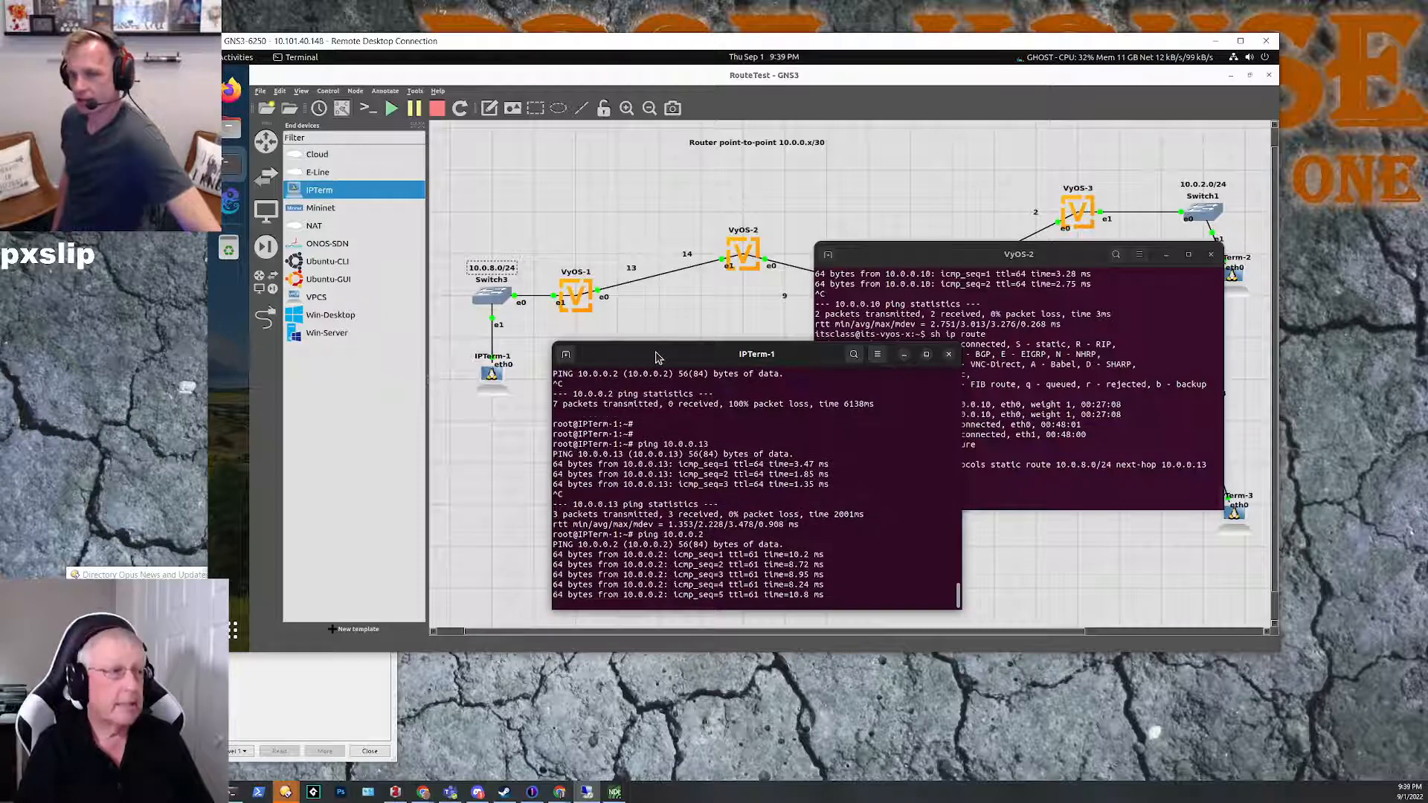
pyautogui.hotkey('ctrl', 'c')
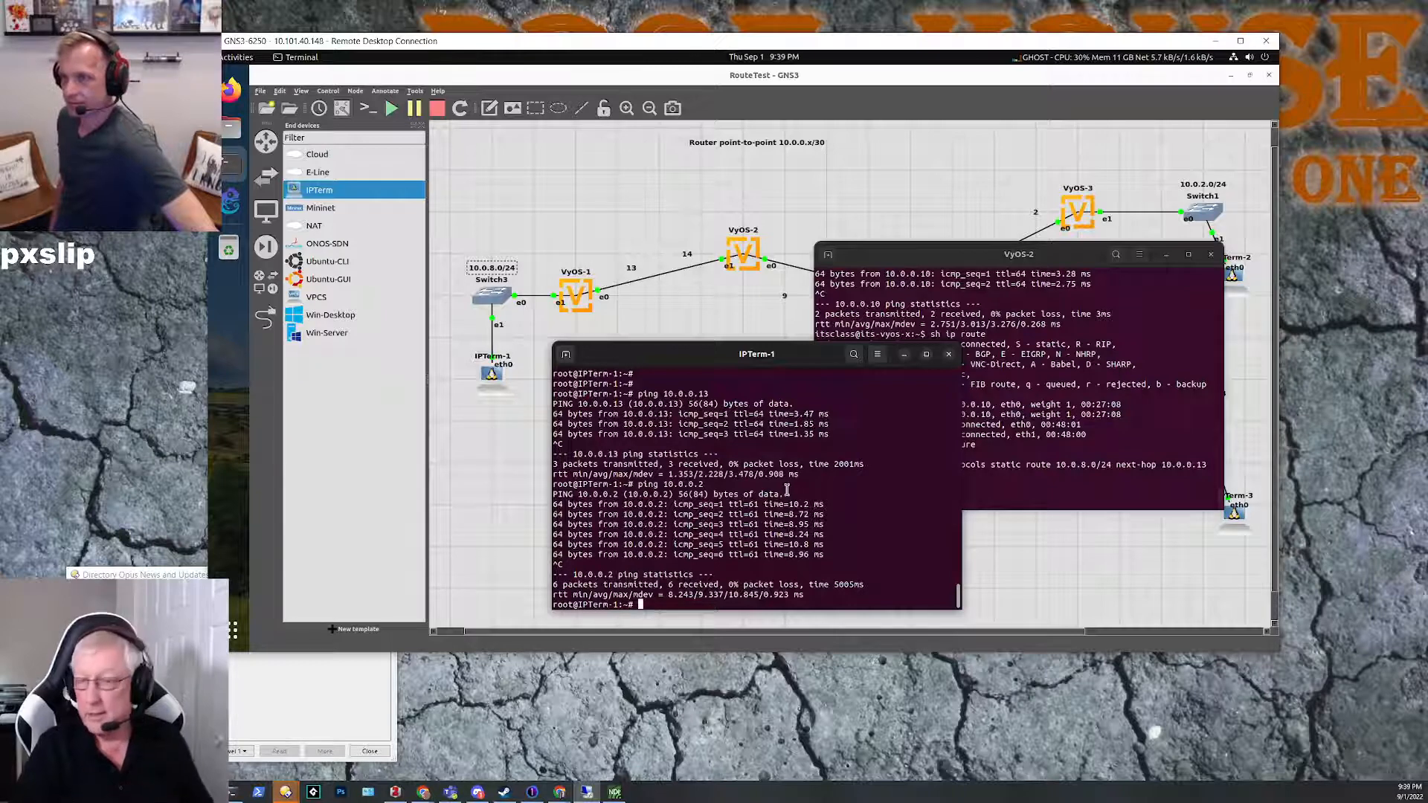
# Step: Minimize the IPTerm-1 and VyOS-2 consoles and examine the topology path from VyOS-1 through VyOS-2 and VyOS-4 to VyOS-3
pyautogui.click(905, 355)
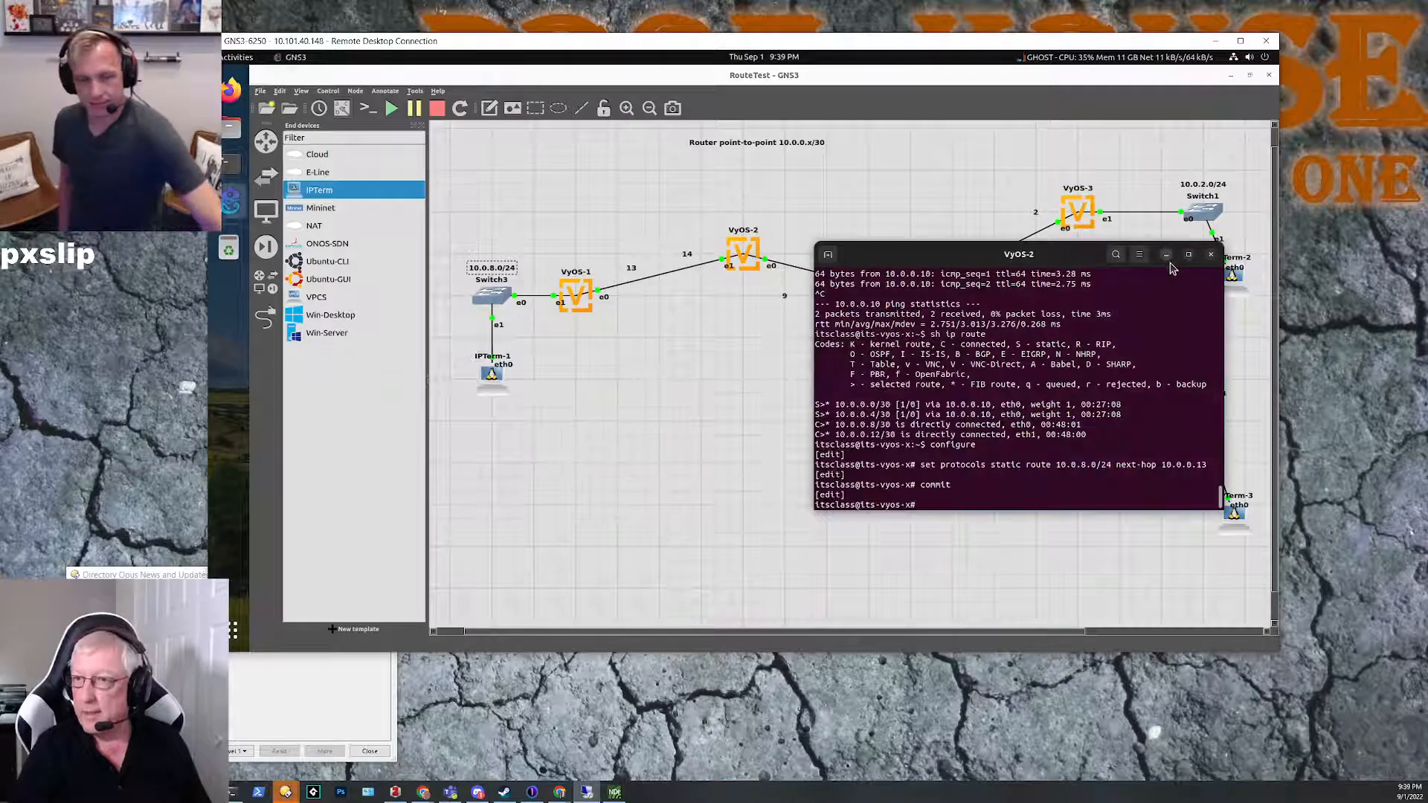
pyautogui.click(1166, 255)
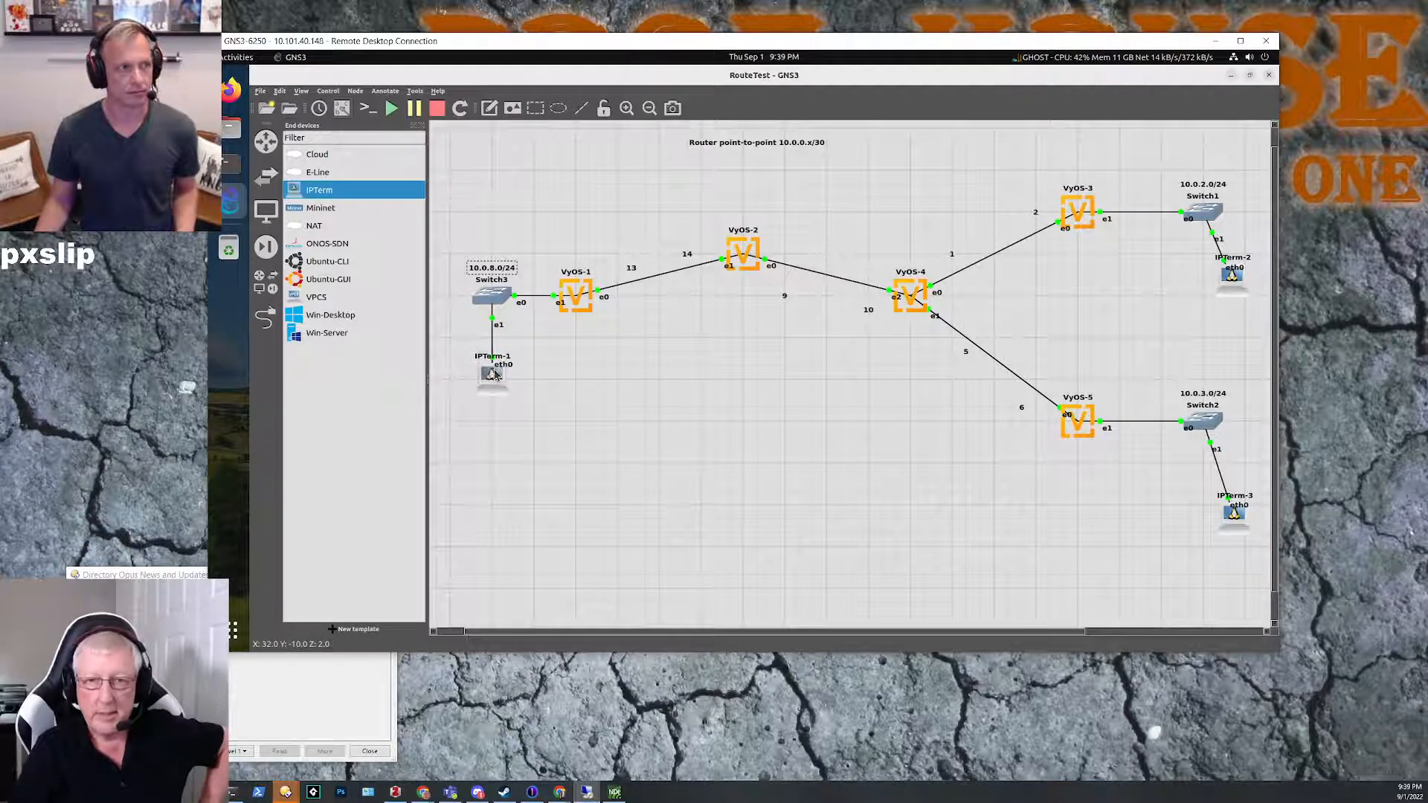
pyautogui.moveTo(577, 292)
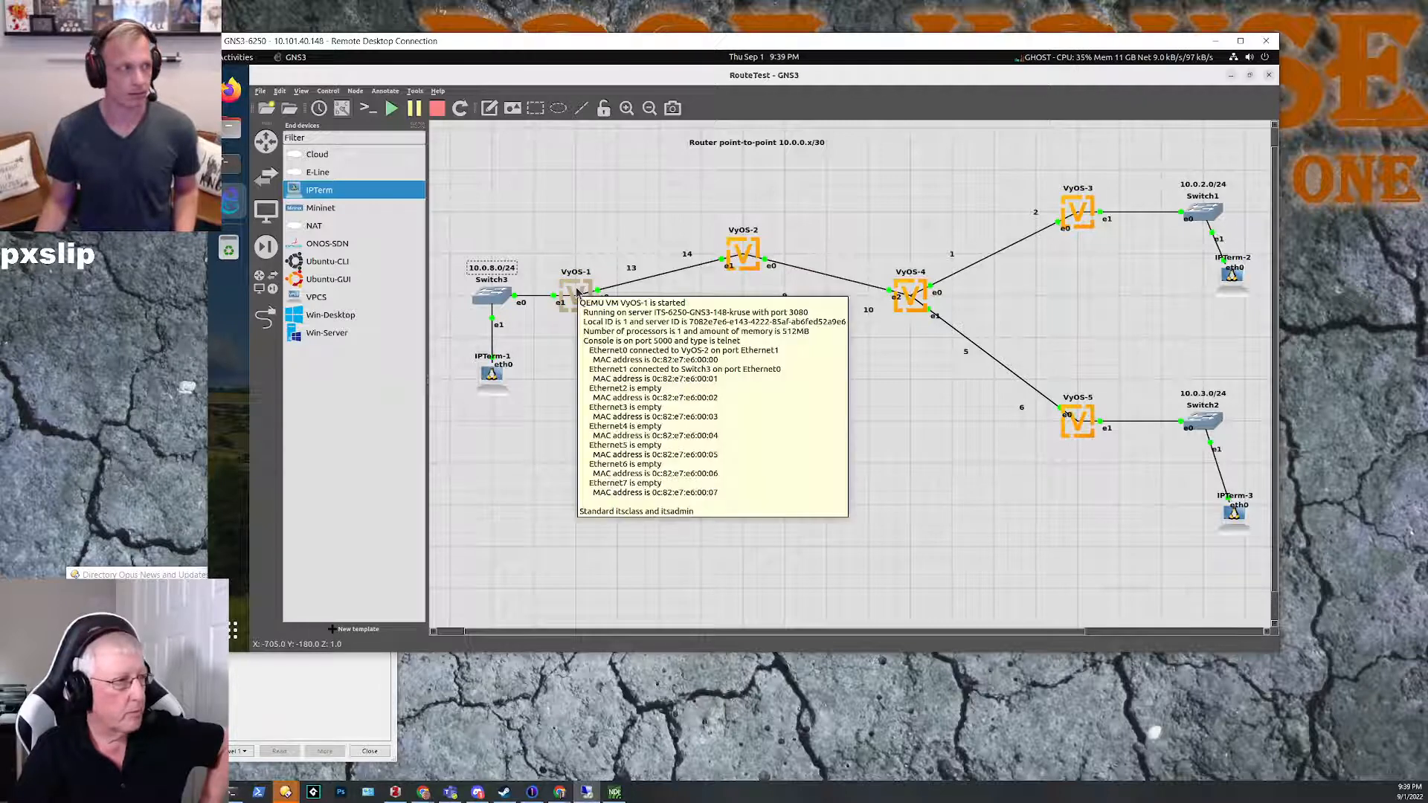
pyautogui.moveTo(748, 258)
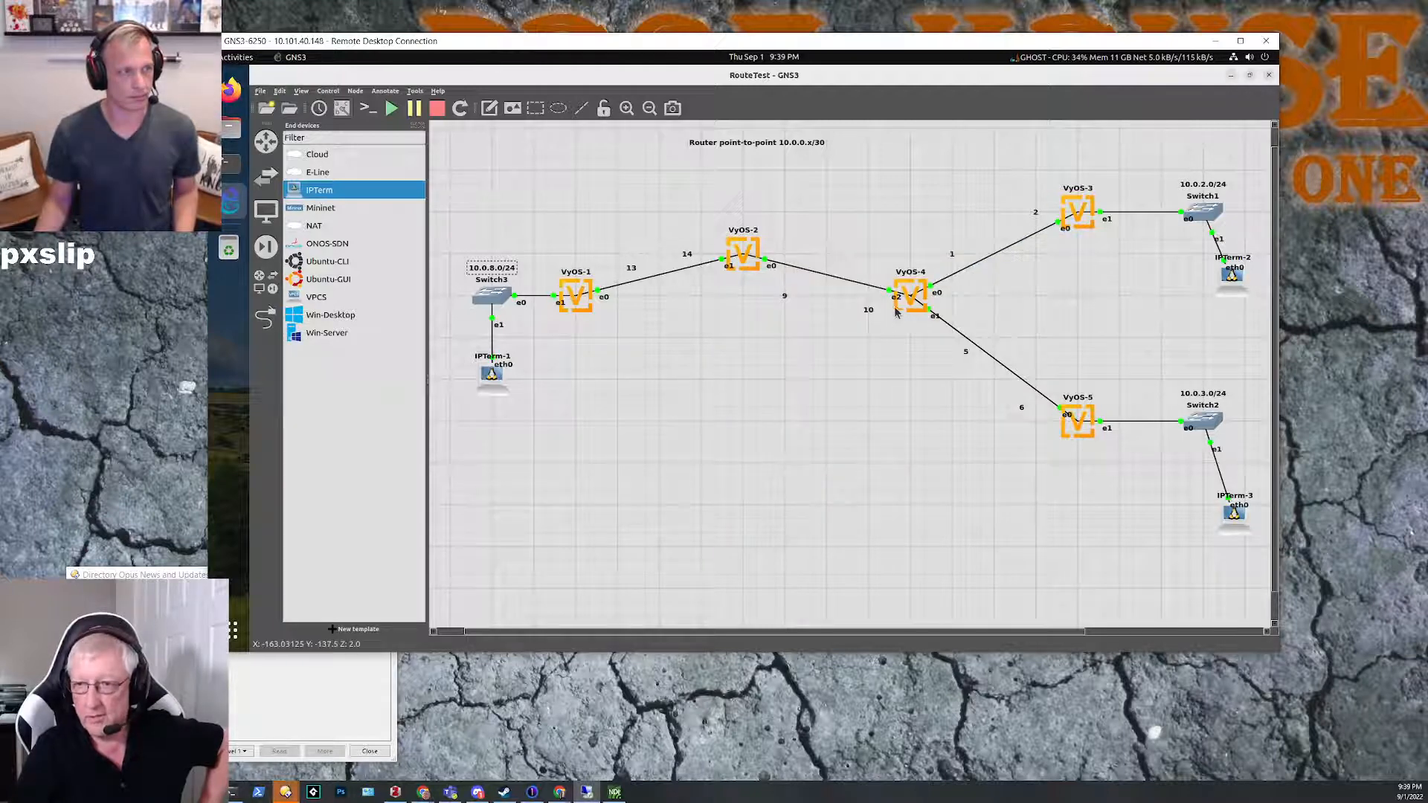
pyautogui.moveTo(904, 308)
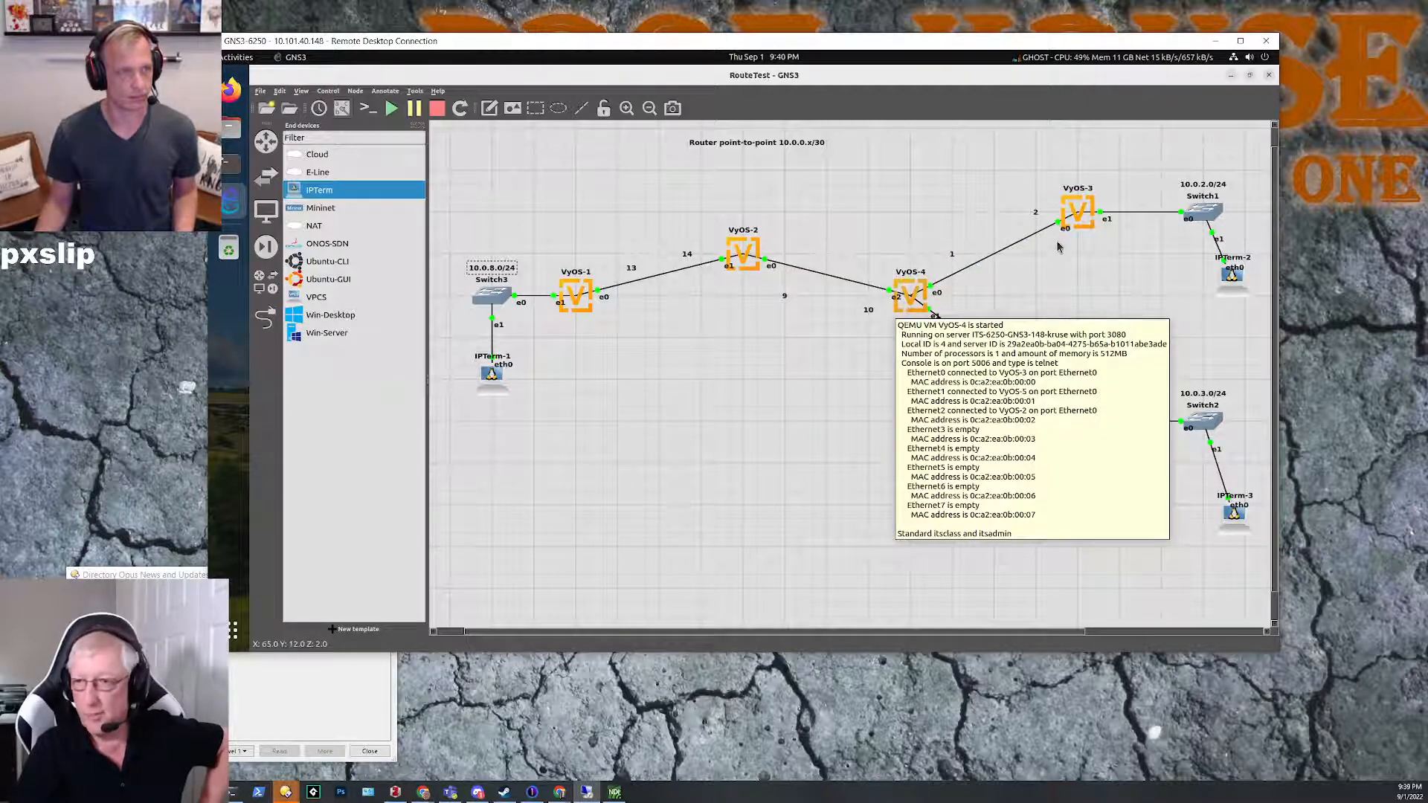
pyautogui.moveTo(1074, 220)
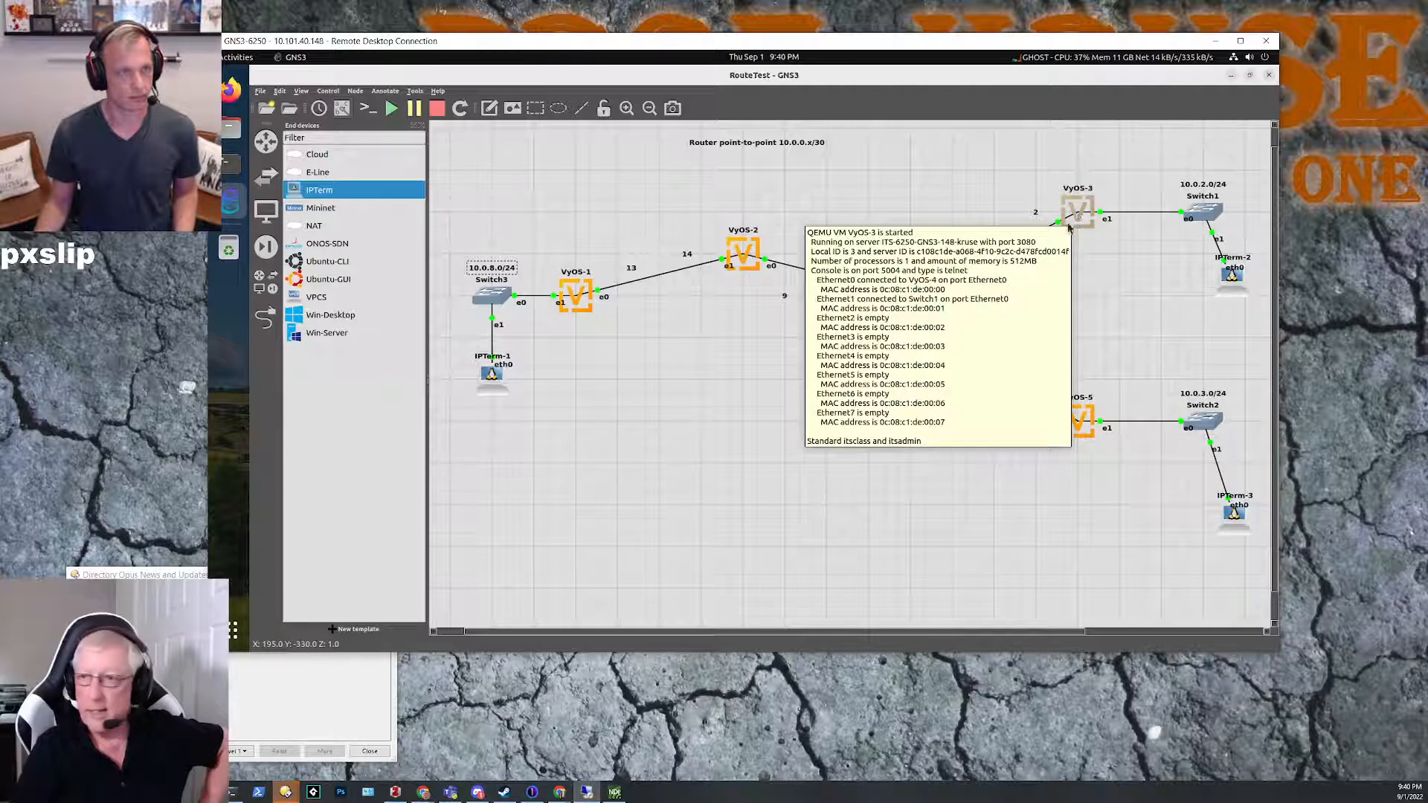